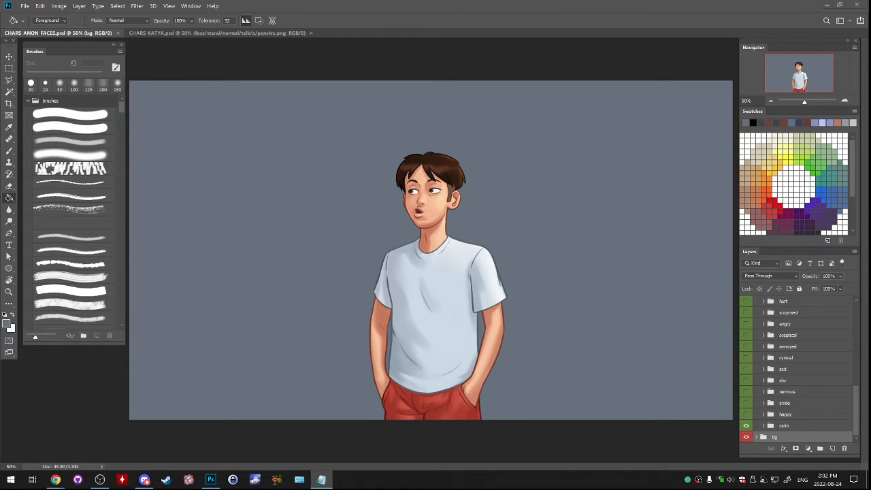
- Show the happy expression group instead of calm, and move the surprised and happy groups to the top of the face group
click(746, 414)
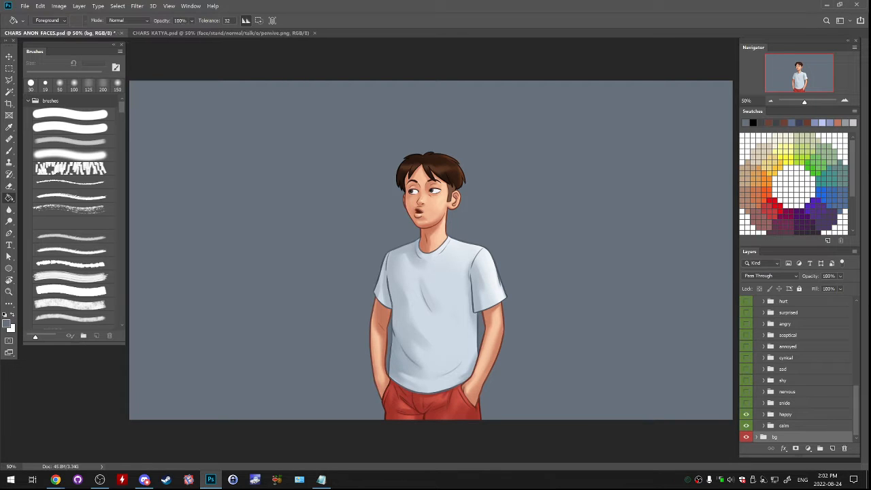
click(746, 425)
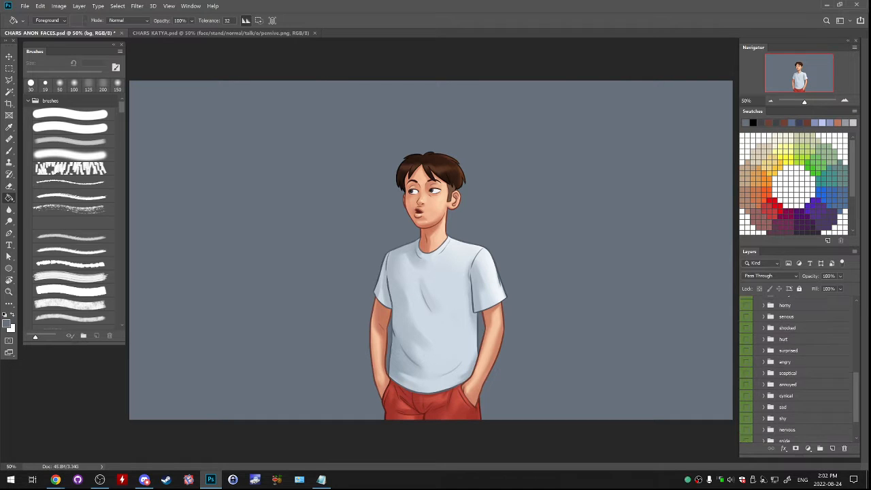
click(786, 414)
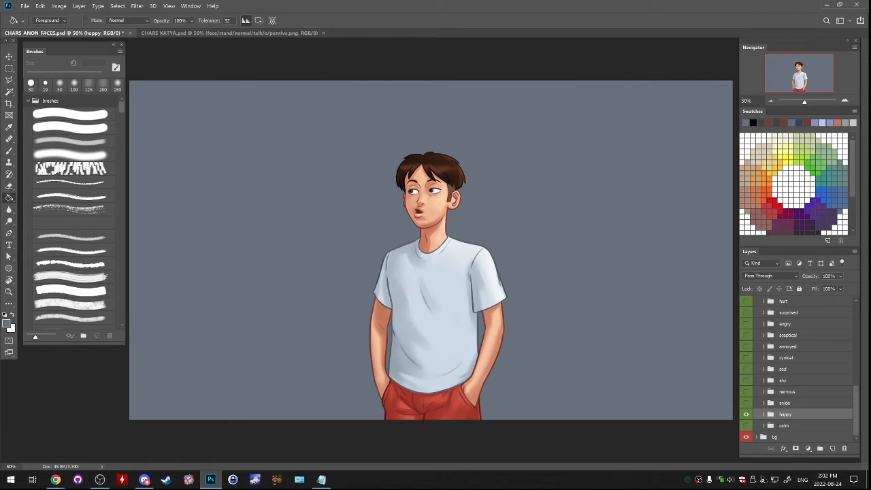
drag(785, 414, 785, 318)
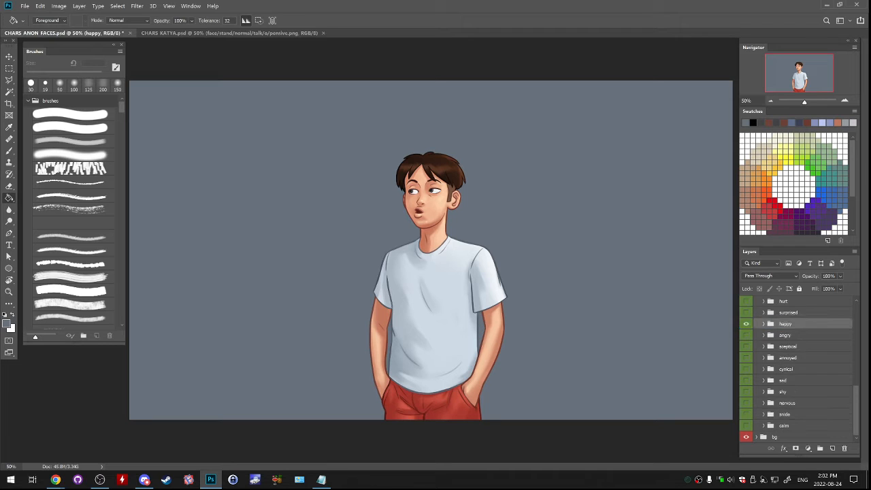
scroll(796, 368, up, 2)
shift+click(788, 376)
drag(788, 375, 764, 315)
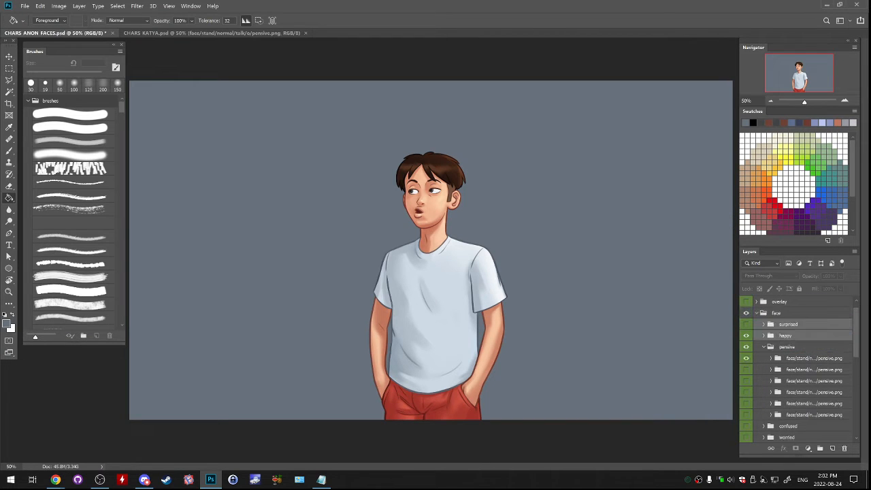
- Collapse and hide the pensive group, hide the happy group, and make the surprised group visible and selected
click(763, 347)
click(745, 346)
click(746, 325)
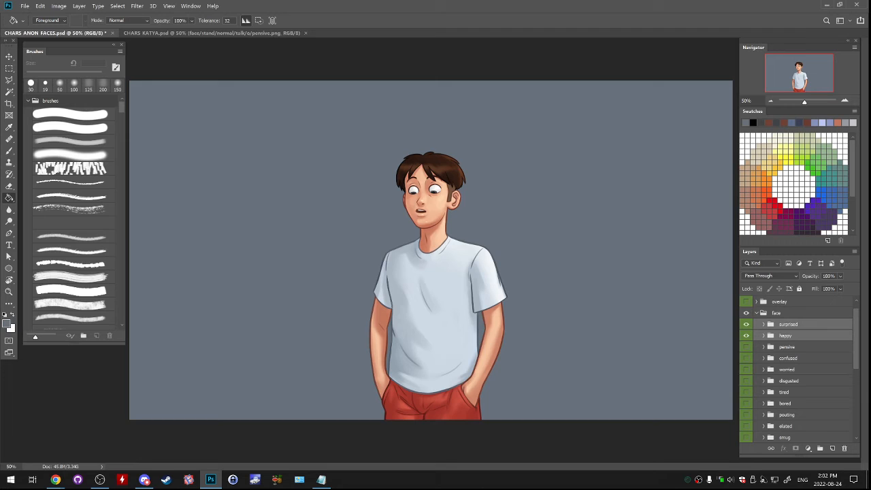
click(745, 325)
click(746, 335)
click(746, 325)
click(789, 325)
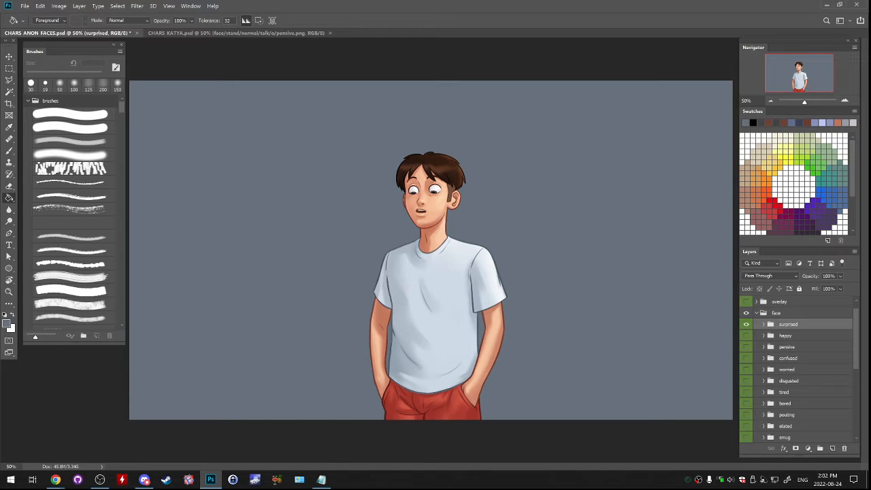
- Expand the surprised group, collapse its first variant folder, and hide the two visible variants in the middle of the list
click(763, 324)
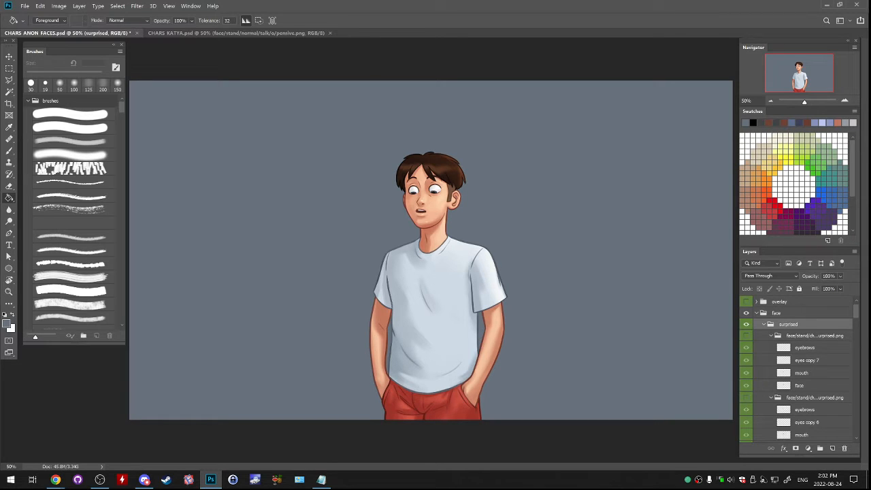
ctrl+click(771, 335)
scroll(796, 371, down, 3)
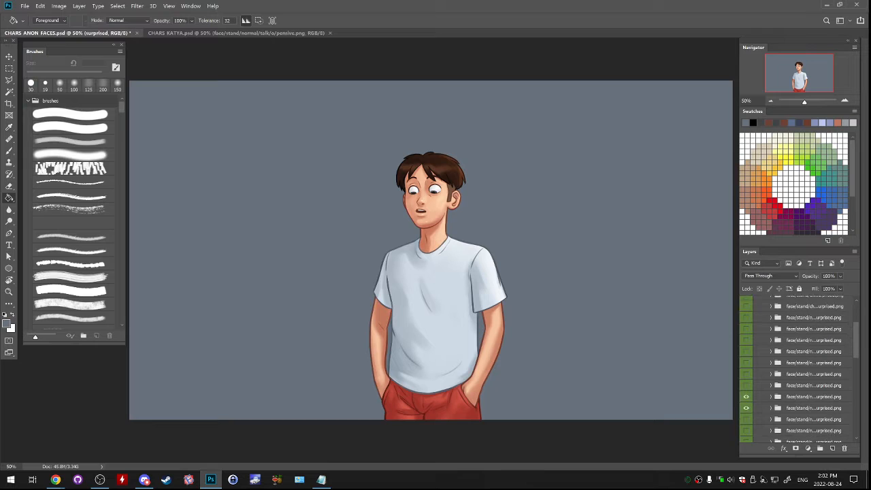
click(746, 397)
click(813, 396)
click(746, 408)
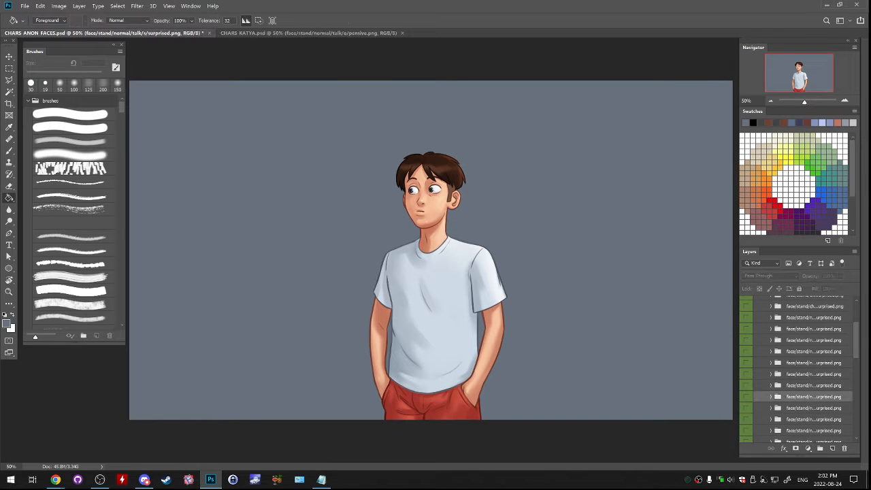
- Preview the surprised face variants one after another, hide them again, and select the idle/w variant at the end of the group
scroll(796, 401, down, 3)
click(746, 414)
click(746, 413)
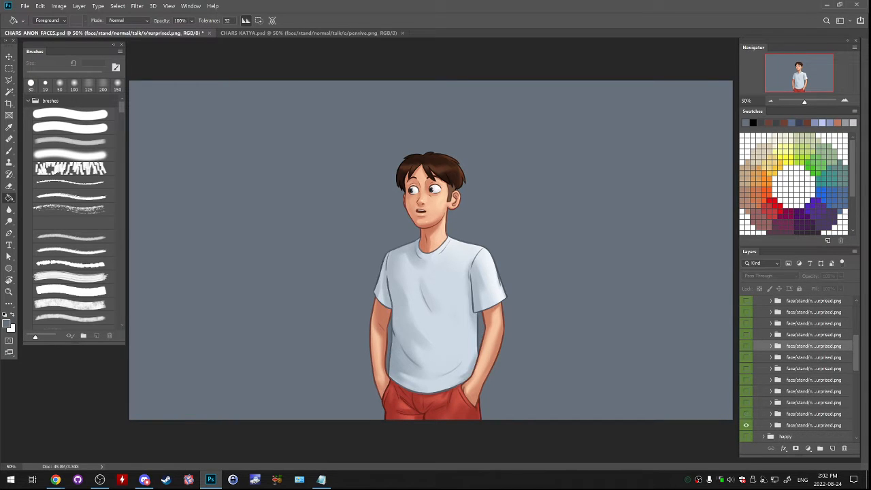
click(746, 402)
click(746, 391)
click(746, 379)
click(746, 367)
click(746, 357)
click(746, 346)
click(746, 334)
scroll(746, 341, up, 2)
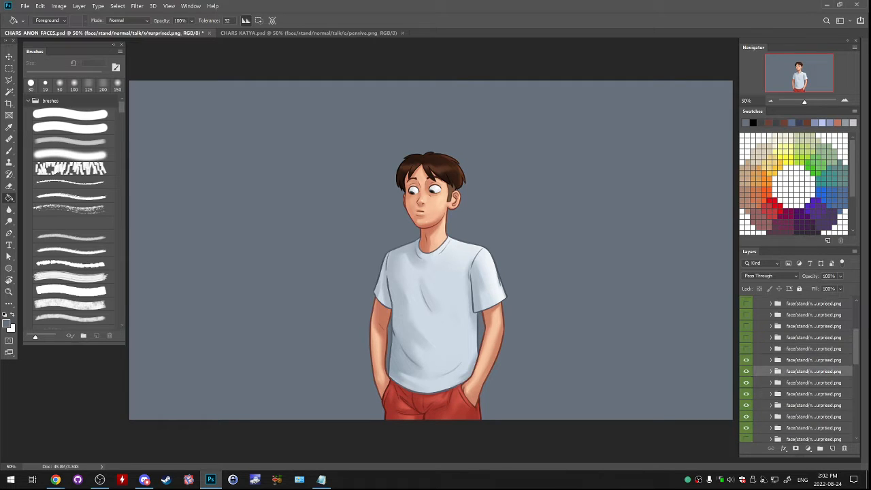
click(746, 348)
click(746, 326)
click(746, 326)
click(746, 338)
scroll(746, 340, up, 1)
click(746, 351)
click(746, 341)
scroll(746, 340, up, 1)
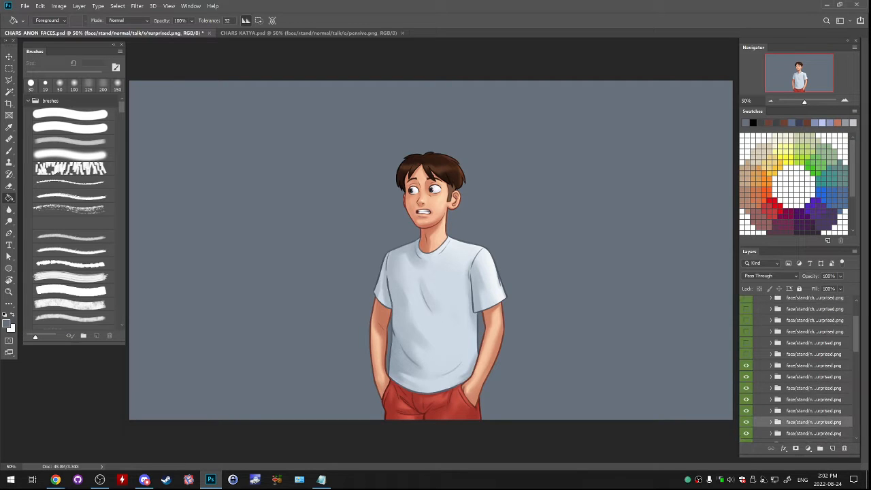
click(746, 354)
click(746, 343)
scroll(747, 343, up, 1)
click(746, 357)
click(746, 346)
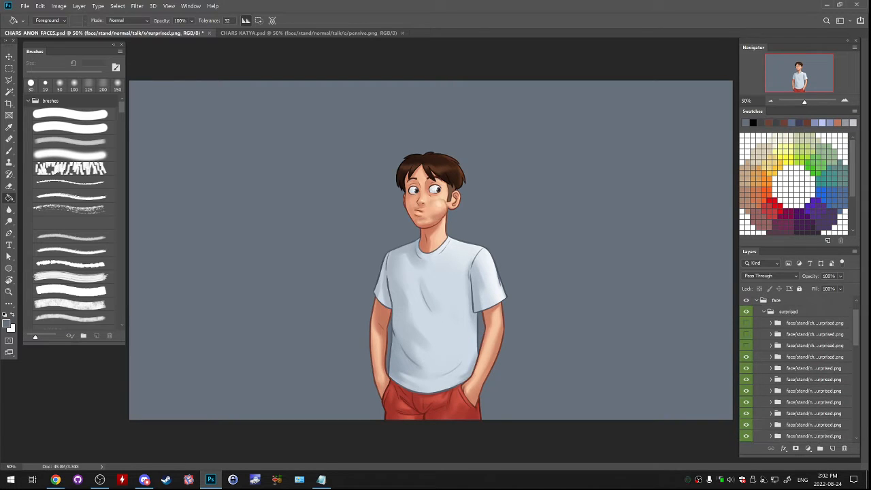
click(746, 323)
click(747, 323)
click(746, 334)
click(746, 323)
drag(746, 323, 746, 425)
scroll(746, 396, down, 1)
scroll(746, 409, down, 3)
scroll(746, 426, down, 2)
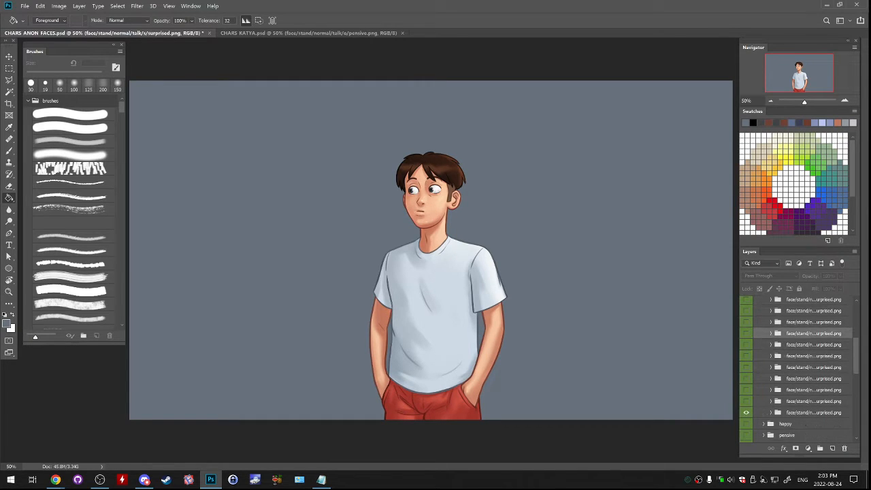
click(806, 412)
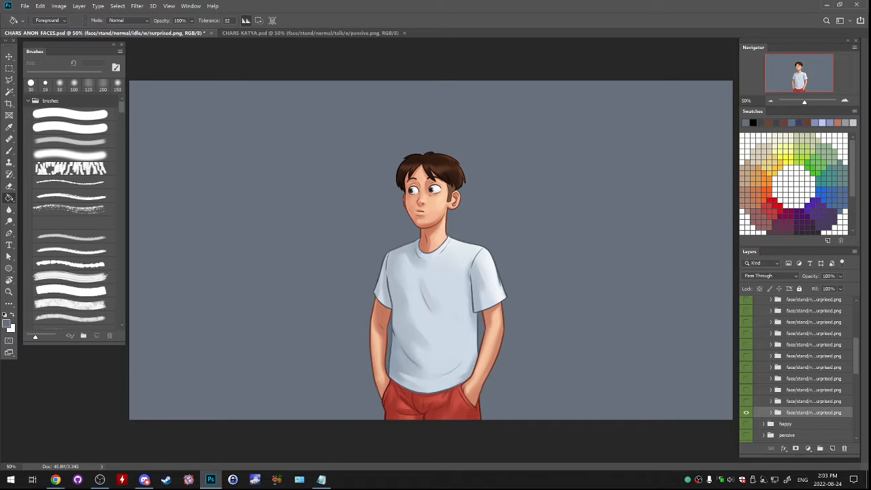
- Collapse and hide the surprised group, show and expand the happy group, and preview its second variant
key(alt+Tab)
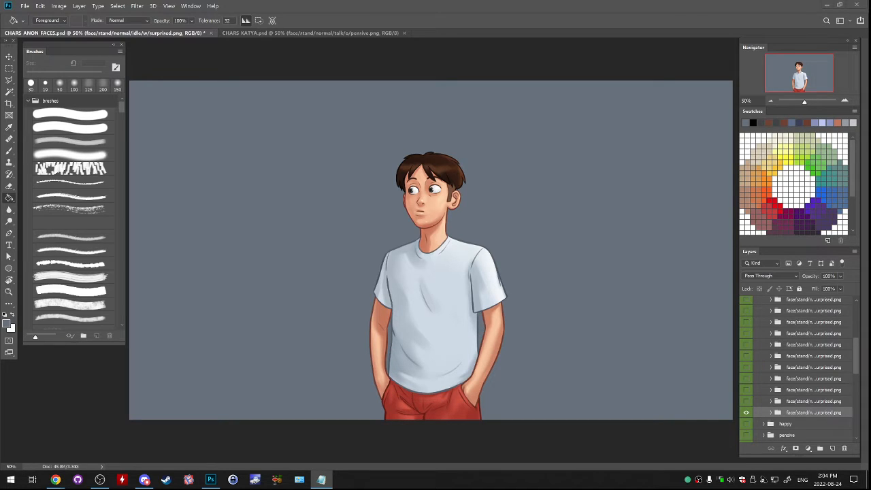
scroll(796, 367, up, 5)
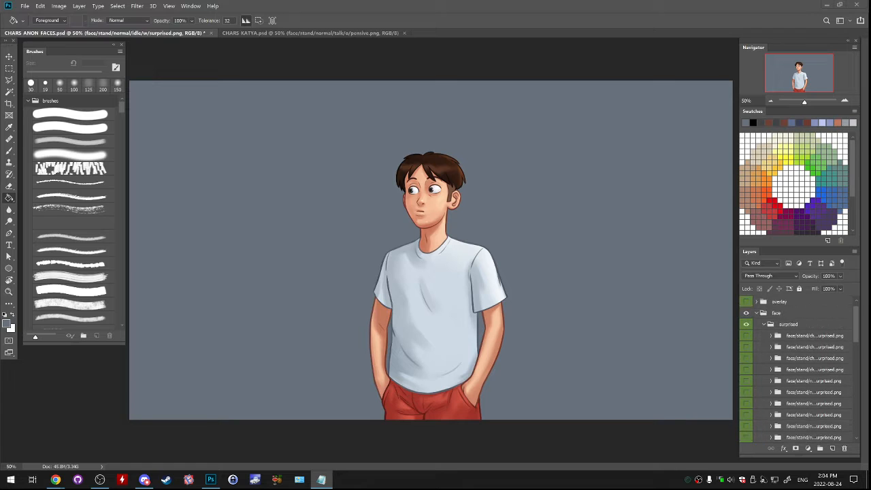
click(763, 325)
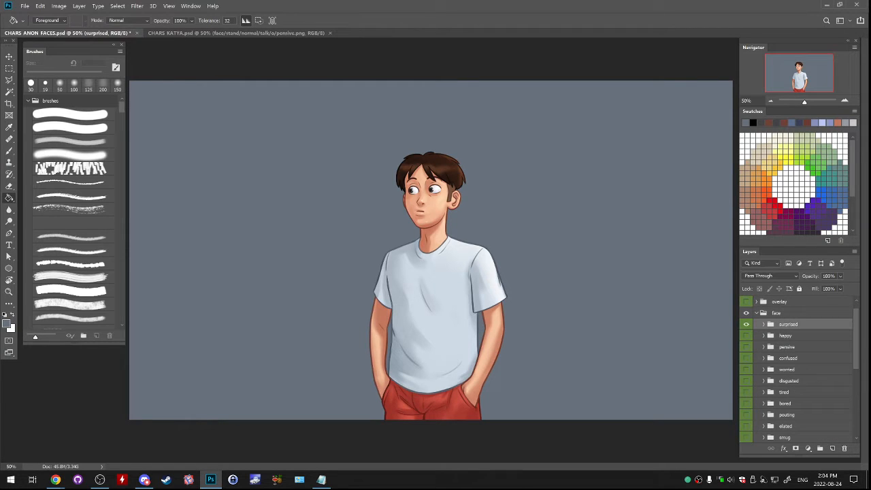
click(747, 325)
click(746, 335)
click(764, 335)
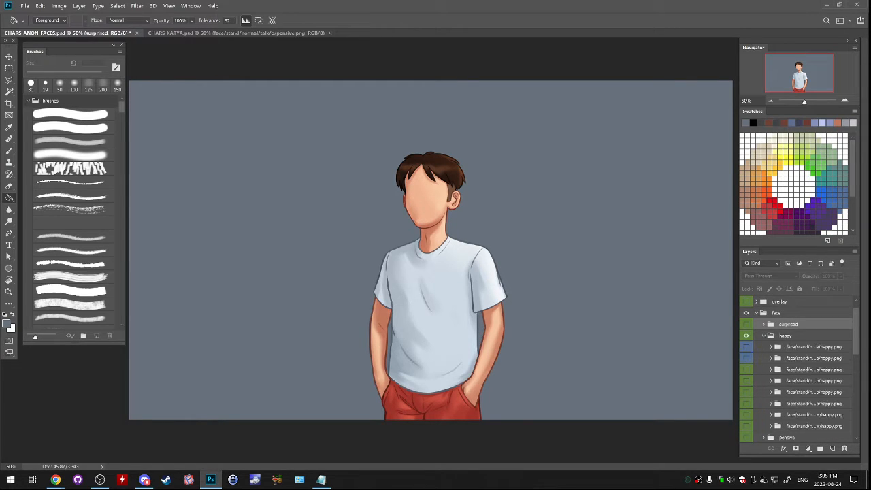
click(746, 357)
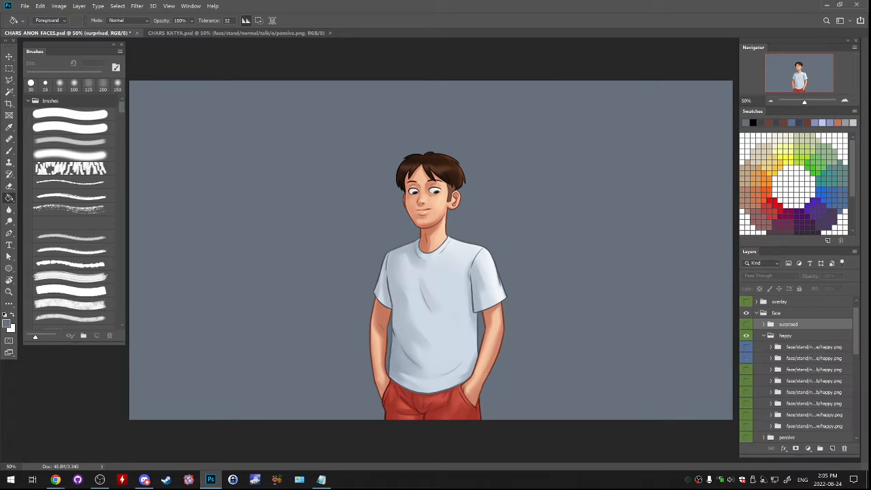
click(746, 358)
scroll(746, 357, down, 5)
scroll(746, 358, up, 2)
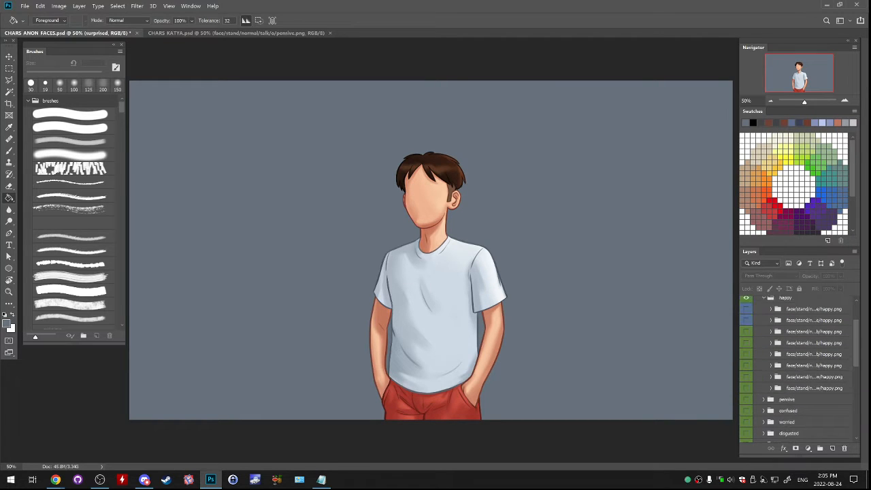
scroll(796, 367, up, 2)
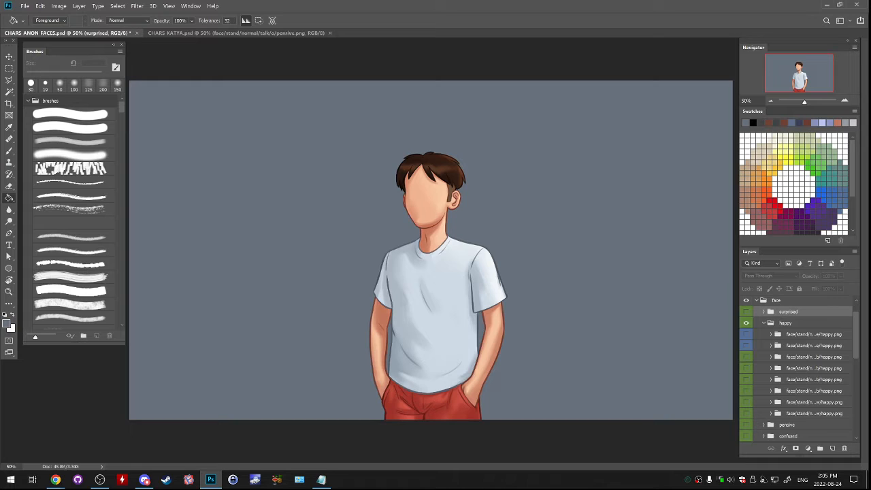
- Collapse and hide the happy group, and show and expand the surprised group again
click(56, 479)
click(763, 323)
click(746, 312)
click(746, 323)
click(763, 312)
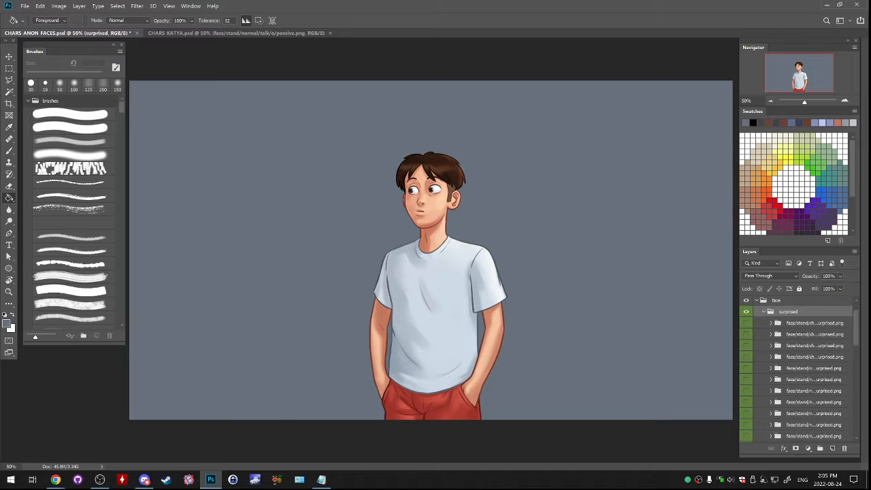
- Duplicate the last two variant folders (talk/w and idle/w) of the surprised group together
scroll(796, 367, down, 3)
click(745, 350)
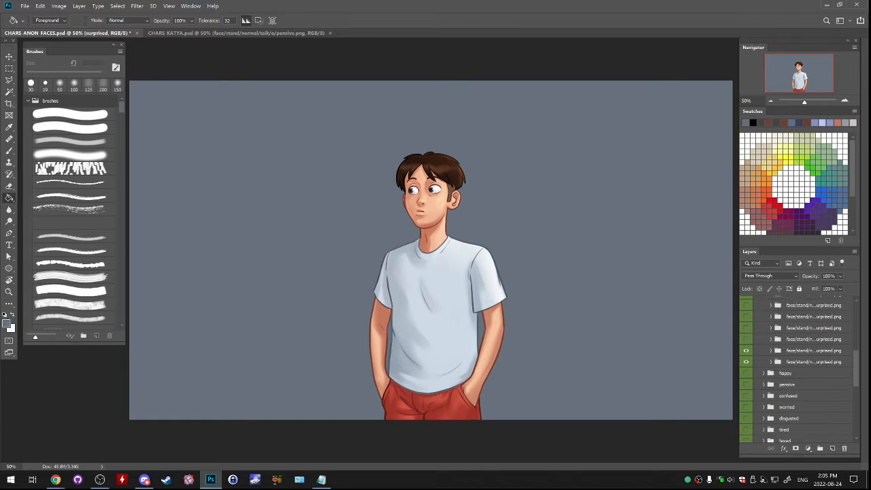
click(745, 350)
click(813, 362)
click(813, 350)
shift+click(812, 362)
right_click(813, 353)
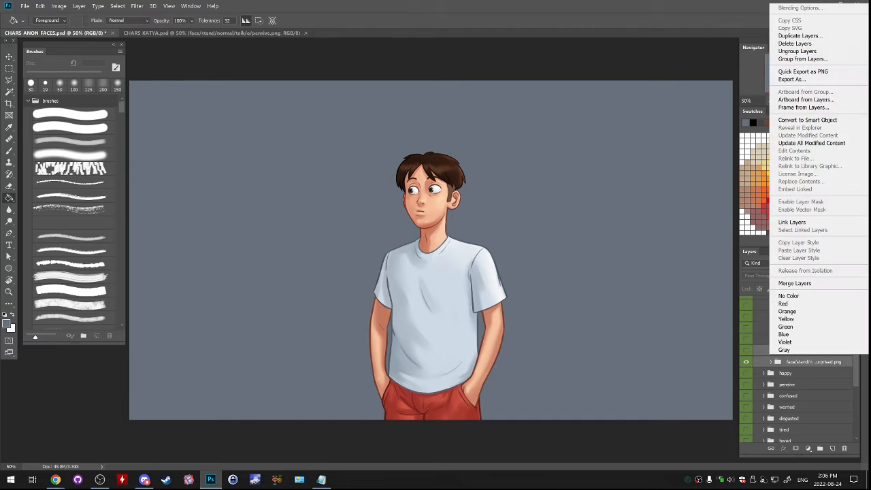
click(797, 35)
click(509, 134)
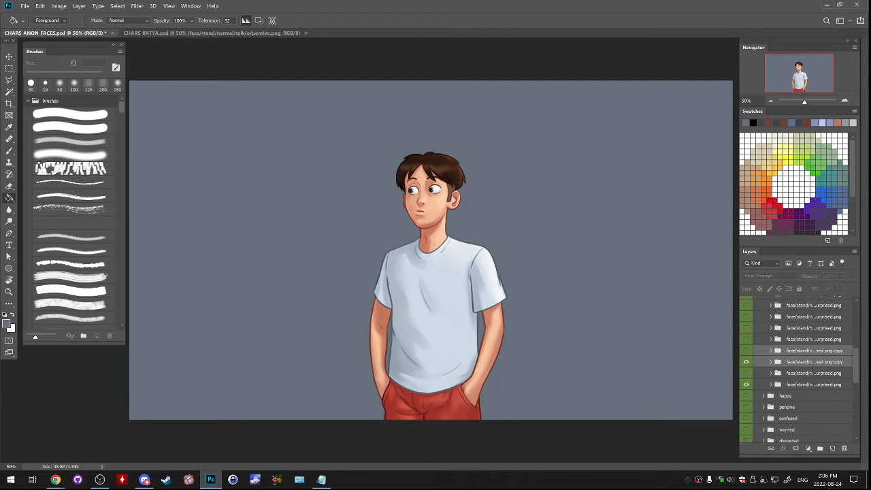
- Hide the original idle/w variant, move the two copies to the top of the surprised group, and label them violet
click(745, 384)
mouse_move(813, 355)
mouse_down()
mouse_move(809, 210)
mouse_move(810, 342)
mouse_up()
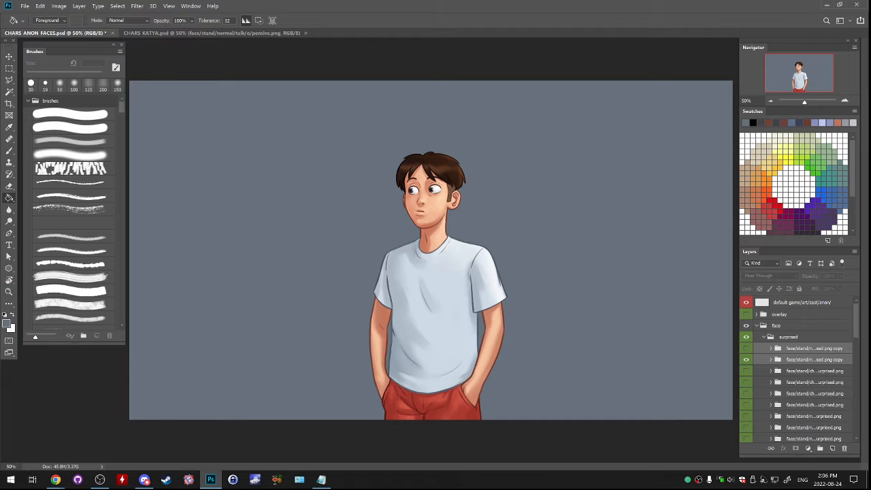
right_click(813, 350)
click(783, 351)
- Add "happy" before "surprised" in the copied idle/w folder's name and remove its "copy" suffix
double_click(816, 359)
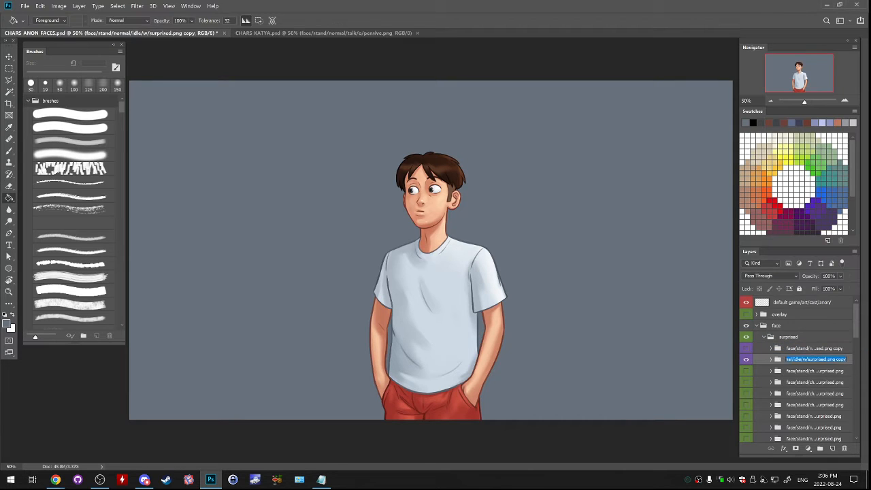
click(825, 359)
text(happy)
key(shift+End)
key(End)
key(BackSpace)
key(BackSpace)
key(BackSpace)
key(BackSpace)
key(BackSpace)
- Rename the copied talk/w folder to "face/stand/normal/talk/w/happy surprised.png", removing its "copy" suffix
key(shift+Tab)
key(End)
key(BackSpace)
key(BackSpace)
key(BackSpace)
key(BackSpace)
key(BackSpace)
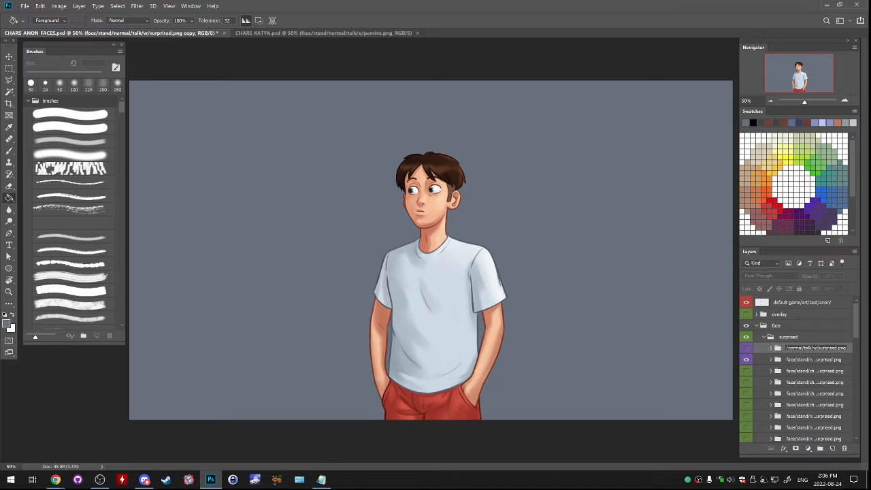
text(happy)
key(Return)
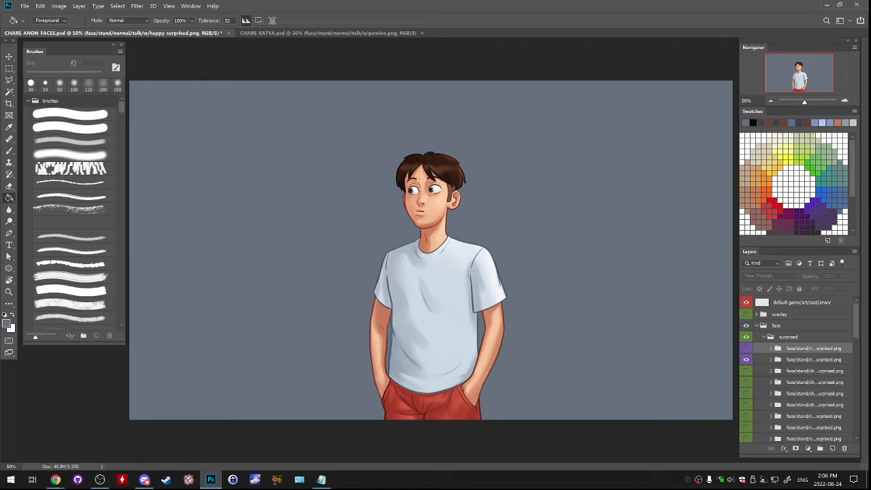
- Copy the mouth area of the face layer in the idle/w happy surprised folder onto its own layer
click(813, 359)
click(771, 359)
click(800, 385)
click(799, 396)
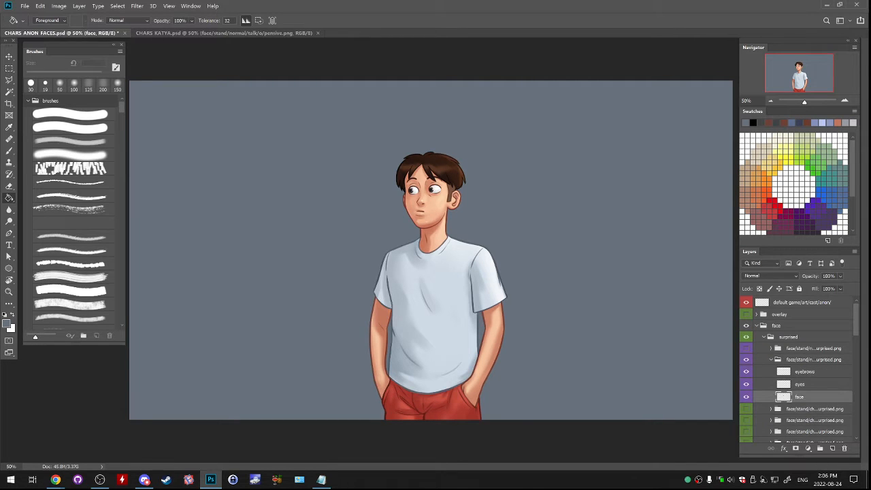
click(844, 101)
click(844, 100)
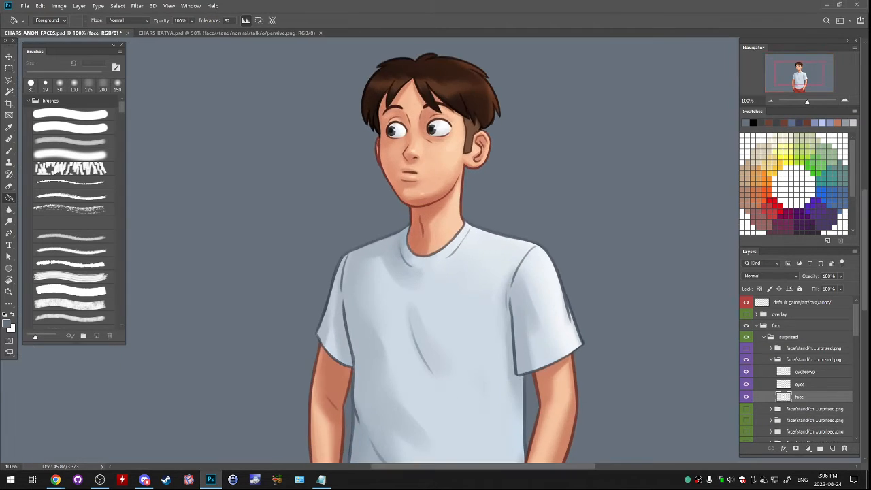
click(800, 69)
click(9, 80)
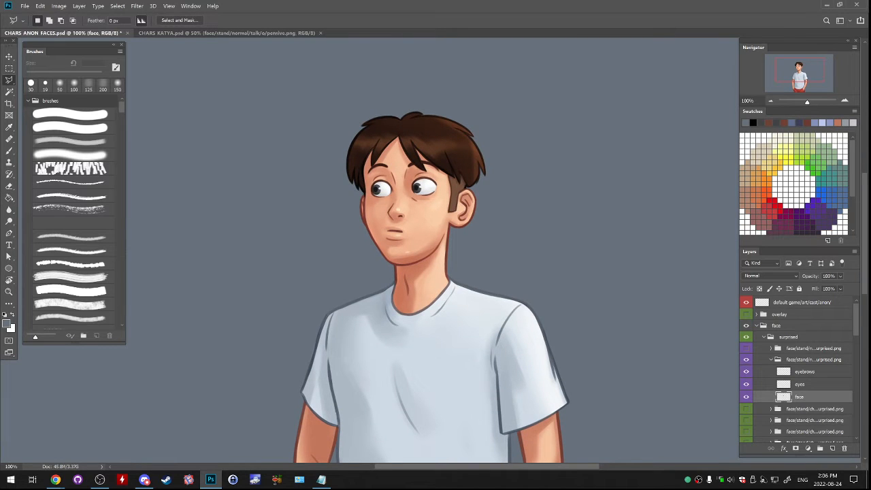
key(ctrl+plus)
drag(402, 218, 461, 275)
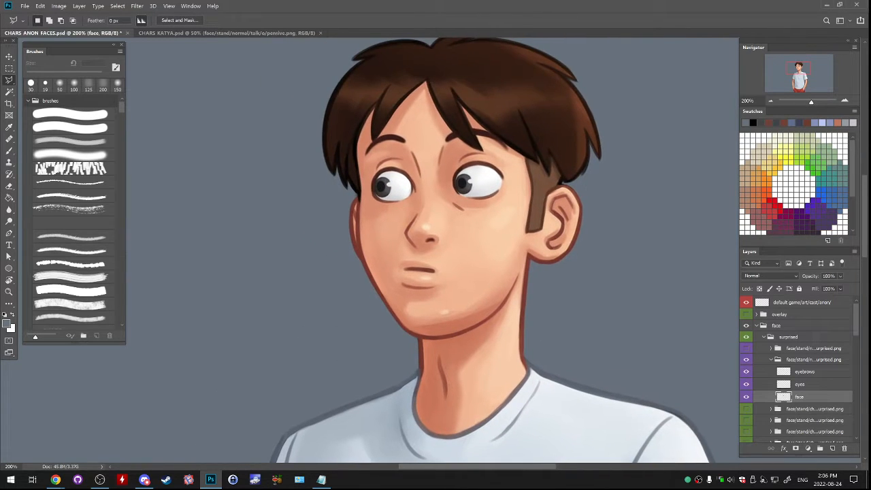
mouse_move(406, 247)
mouse_down()
mouse_move(384, 277)
mouse_move(394, 292)
mouse_move(404, 306)
mouse_move(434, 310)
mouse_move(461, 294)
mouse_move(469, 266)
mouse_move(421, 254)
mouse_up()
key(ctrl+c)
key(ctrl+v)
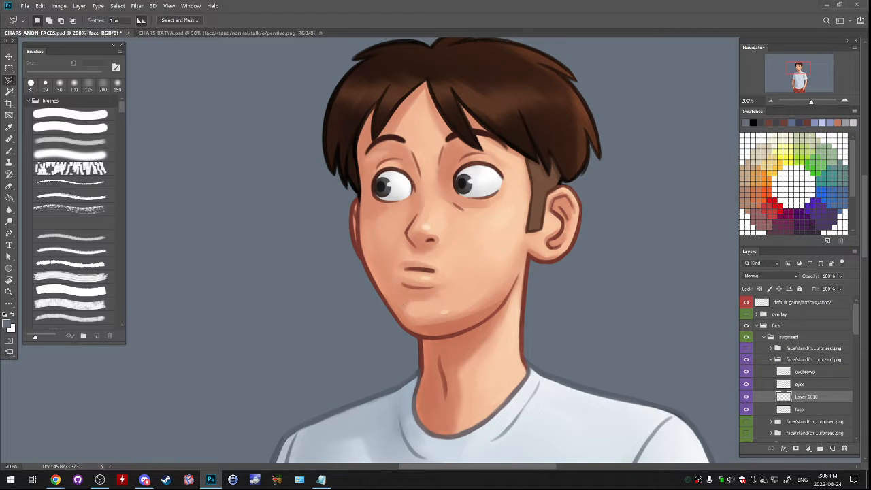
- Warp the copied mouth into a wider, straighter closed mouth and compare it with the unwarped version
click(40, 6)
mouse_move(68, 200)
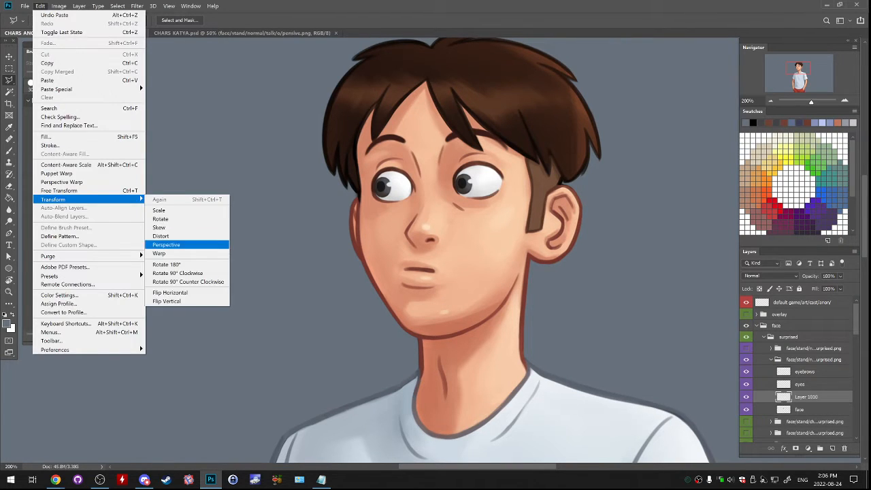
click(163, 253)
drag(393, 285, 481, 234)
drag(442, 266, 410, 267)
key(l)
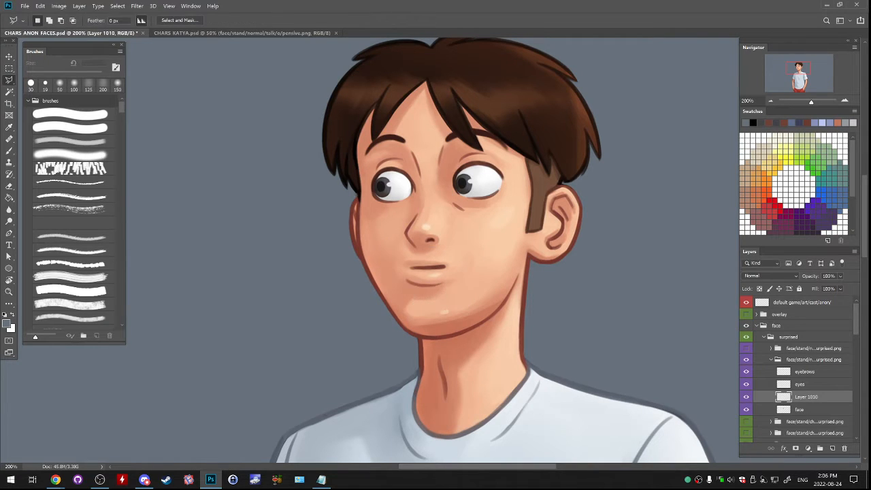
key(ctrl+z)
key(ctrl+shift+z)
- Hide the idle/w happy surprised folder and the whole surprised group, and expand the happy group
click(770, 359)
click(746, 359)
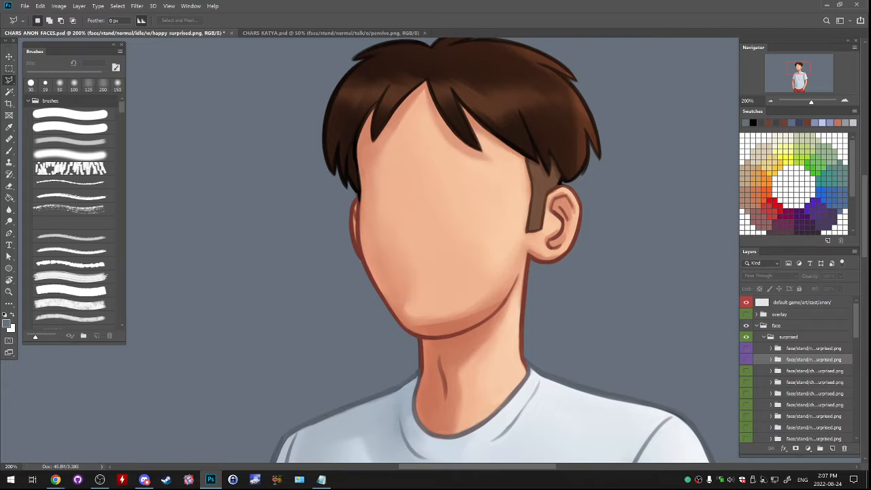
click(763, 337)
click(745, 336)
click(763, 347)
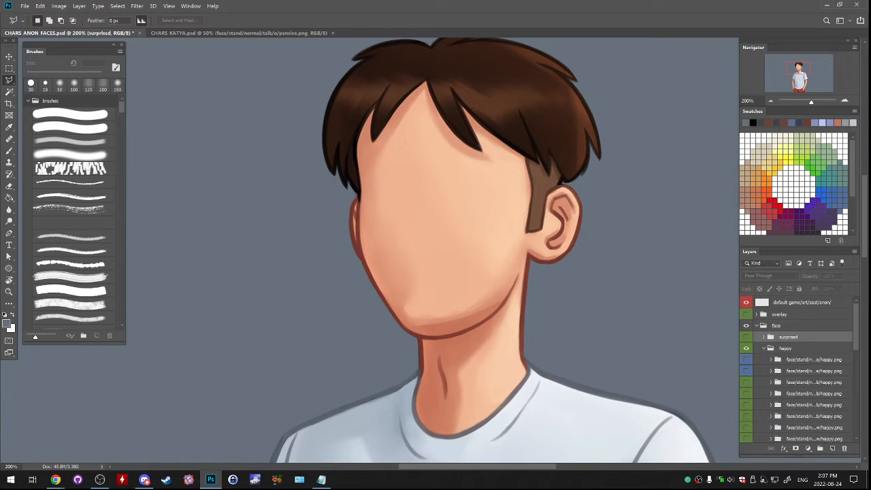
- Show the happy group's talk/se and idle/se variants and compare their mouths
click(809, 371)
click(746, 371)
click(746, 359)
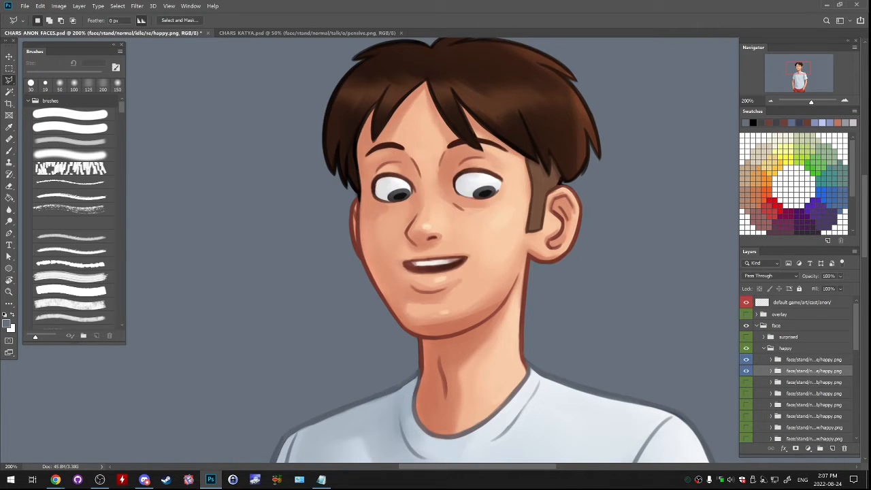
click(746, 359)
click(771, 370)
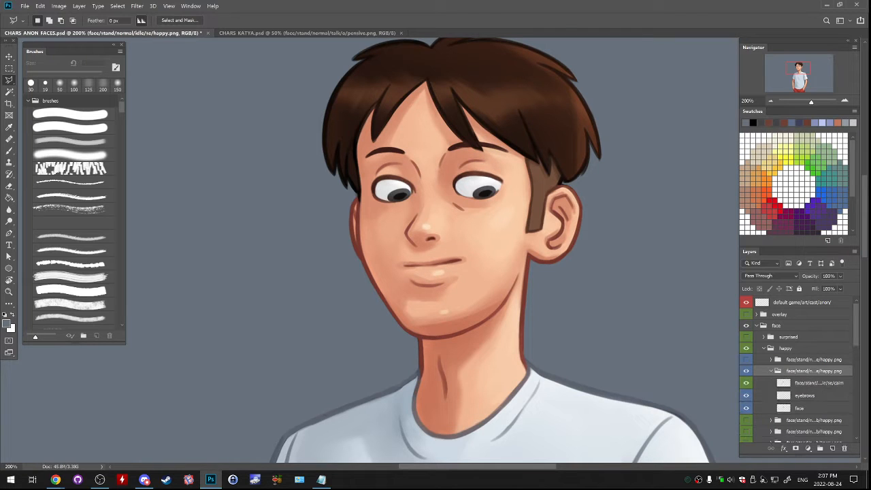
click(799, 408)
click(745, 359)
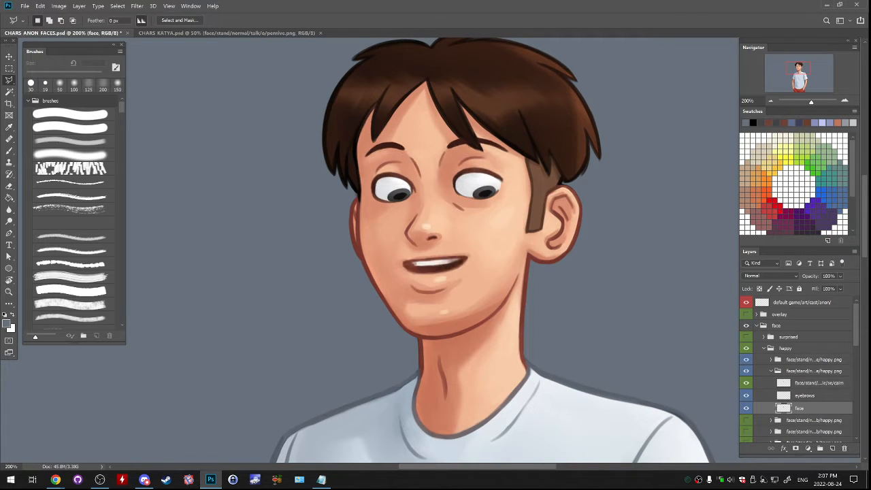
- Duplicate the face layers of the happy group's talk/se and idle/se folders together
click(770, 370)
click(770, 359)
click(799, 396)
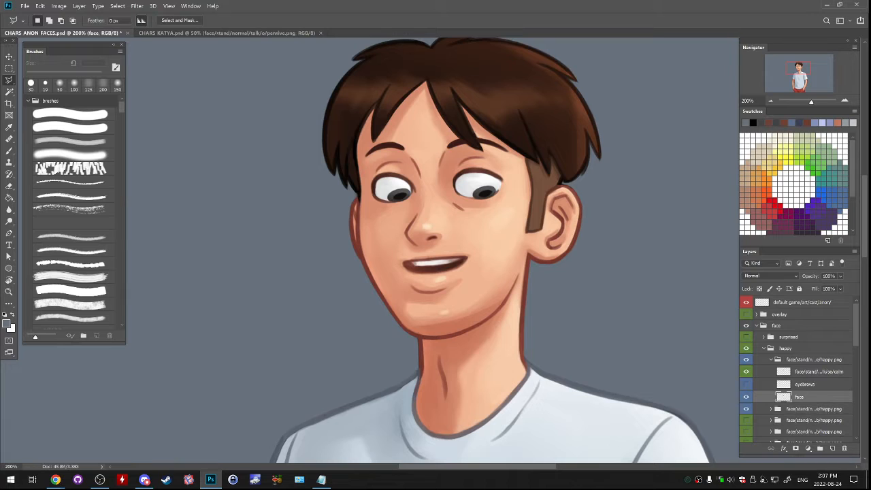
click(810, 409)
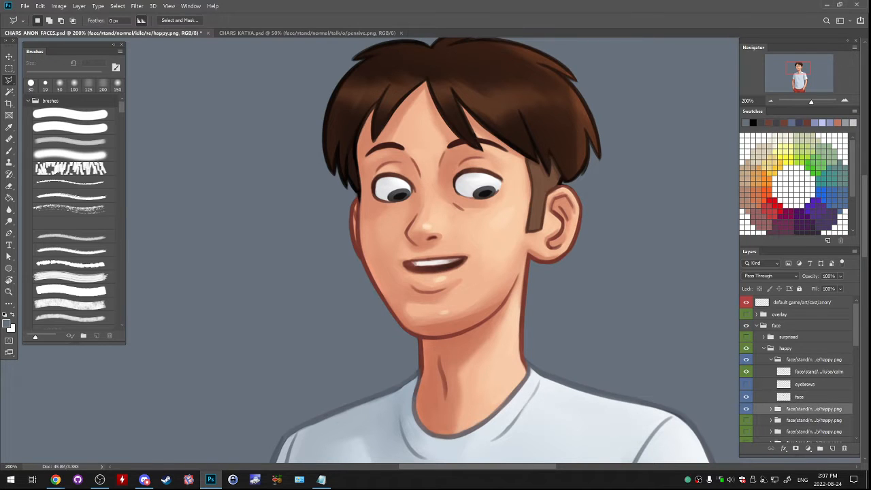
click(771, 409)
scroll(796, 381, down, 1)
click(789, 421)
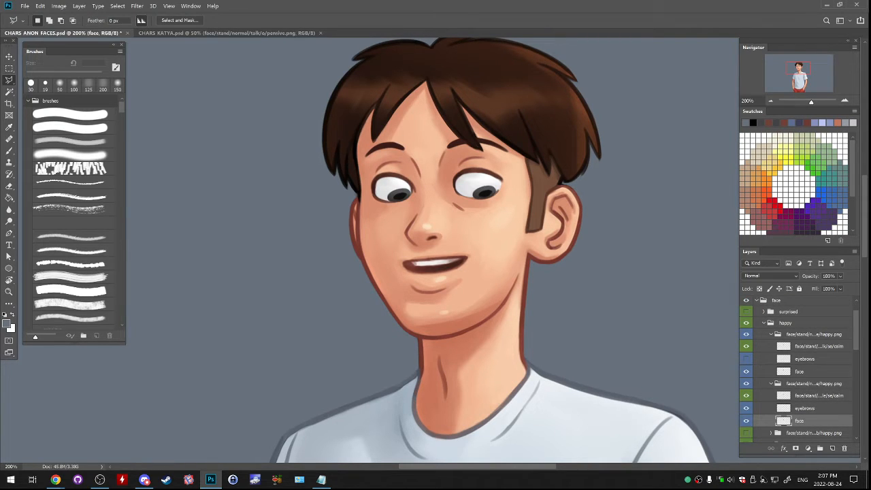
ctrl+click(799, 372)
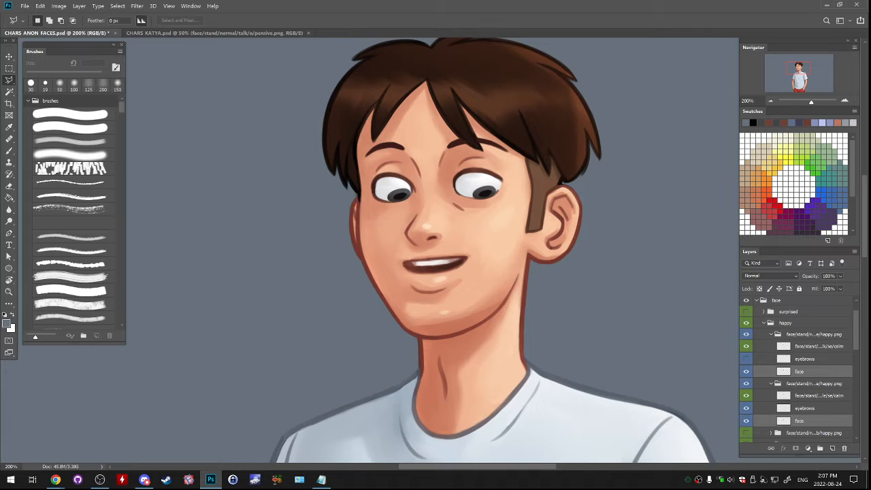
right_click(816, 371)
click(748, 145)
click(509, 134)
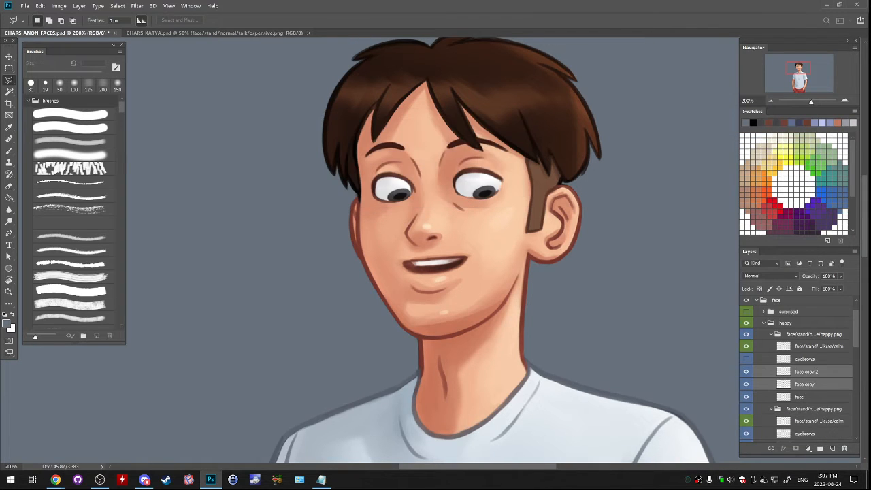
- Move the two face copies to the top of the surprised group, hide the happy group and show the surprised group
drag(809, 380, 807, 324)
click(763, 335)
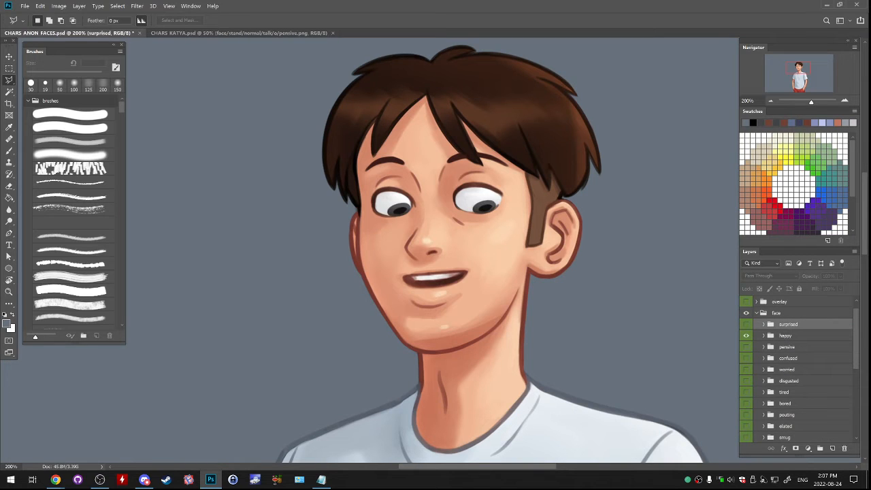
click(746, 336)
click(746, 324)
click(763, 324)
- Move the closed-mouth face copy into the idle/w happy surprised folder directly below the eyes layer and show the folder
click(799, 336)
click(798, 349)
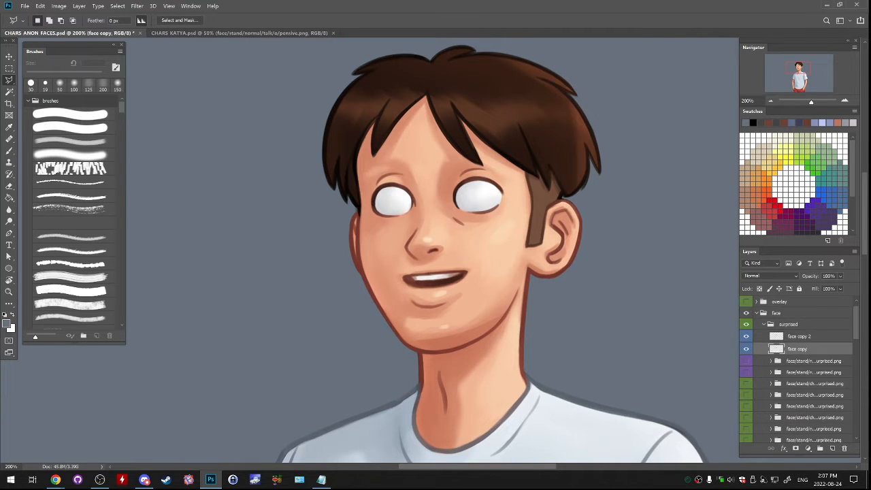
drag(798, 349, 799, 390)
click(746, 347)
click(771, 347)
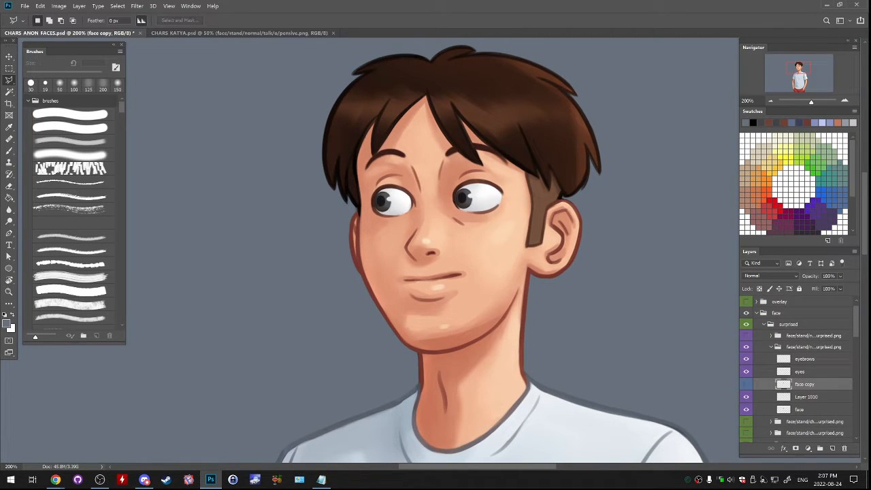
click(746, 384)
- Erase the eyebrow area of the idle face copy with a soft 200 px eraser
key(e)
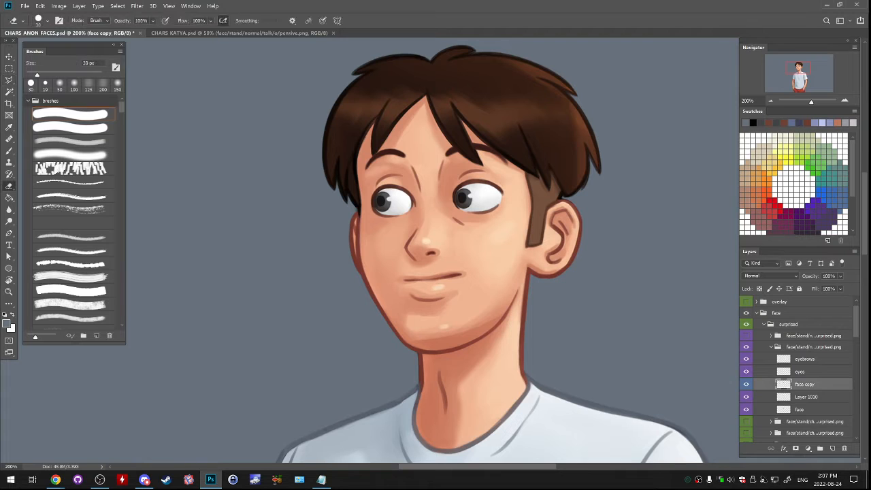
click(70, 155)
key(])
key(])
mouse_move(393, 156)
mouse_down()
mouse_move(466, 145)
mouse_move(402, 158)
mouse_up()
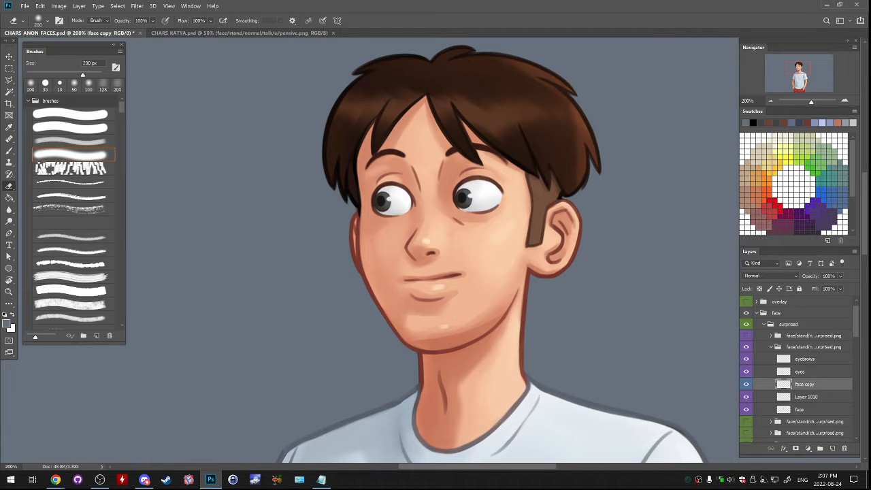
- Hide the idle/w folder and place face copy 2 directly below the eyes layer in the talk/w happy surprised folder
click(771, 347)
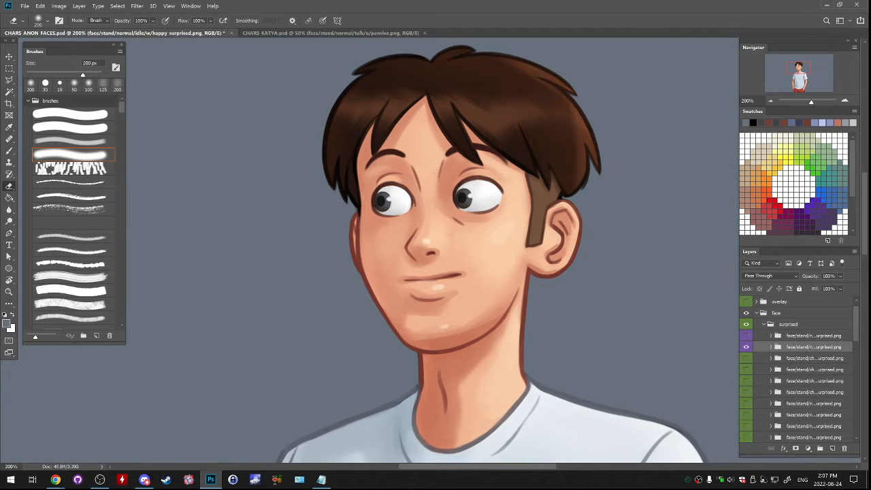
click(746, 347)
click(770, 335)
drag(806, 347, 806, 374)
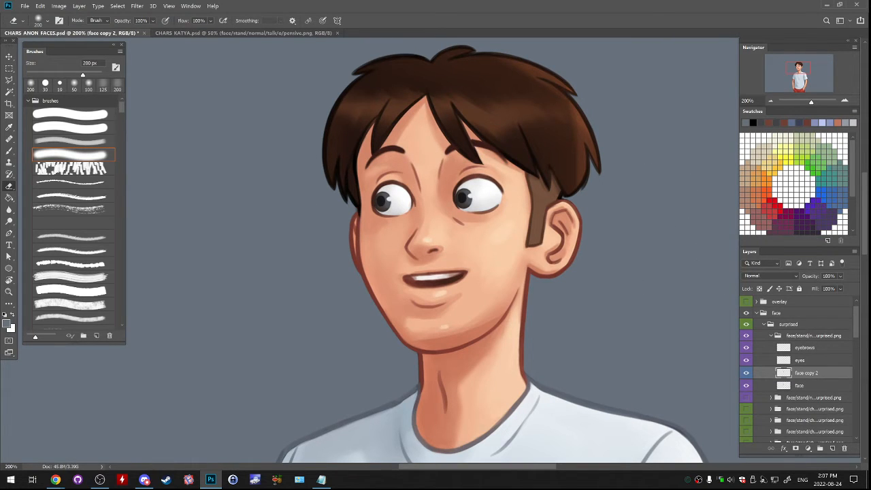
- Switch the talk/w folder's visibility on and off to compare the talking and idle expressions
click(770, 335)
click(746, 336)
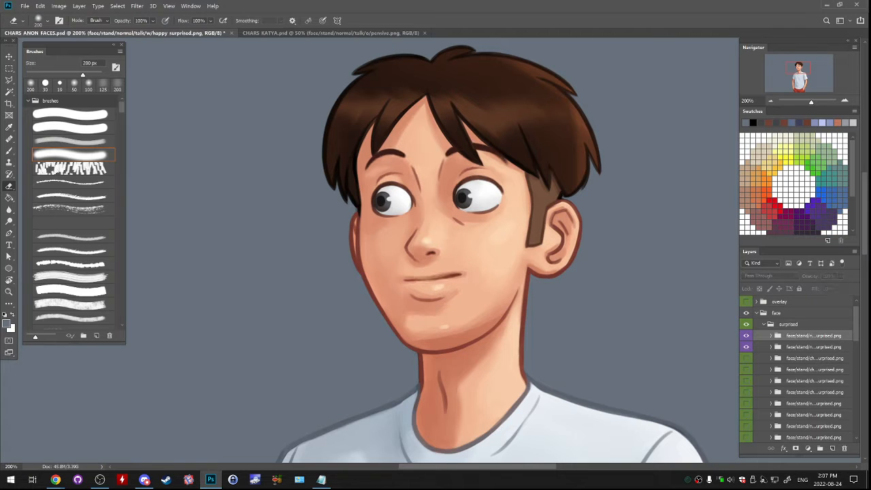
click(746, 336)
click(746, 335)
click(747, 336)
click(746, 335)
click(746, 335)
- Compare the face copy's smile with the warped mouth on Layer 1010 in the idle/w folder by toggling their visibility
click(771, 347)
scroll(796, 368, down, 2)
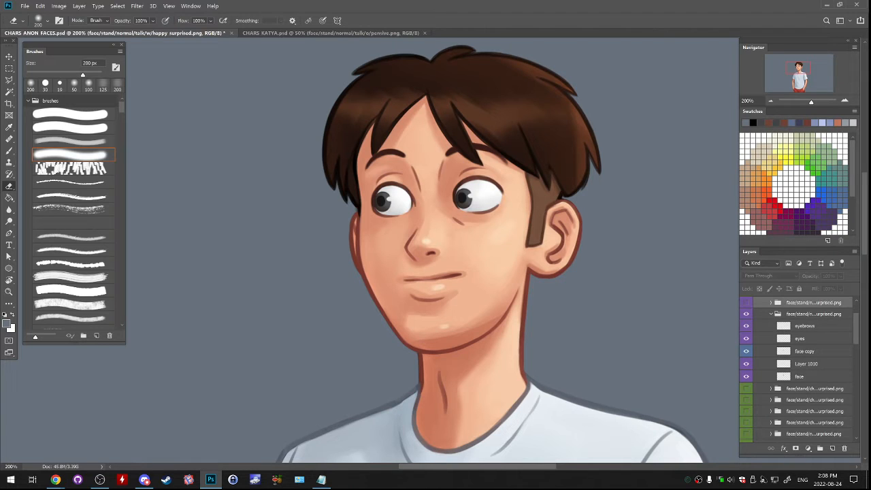
click(746, 350)
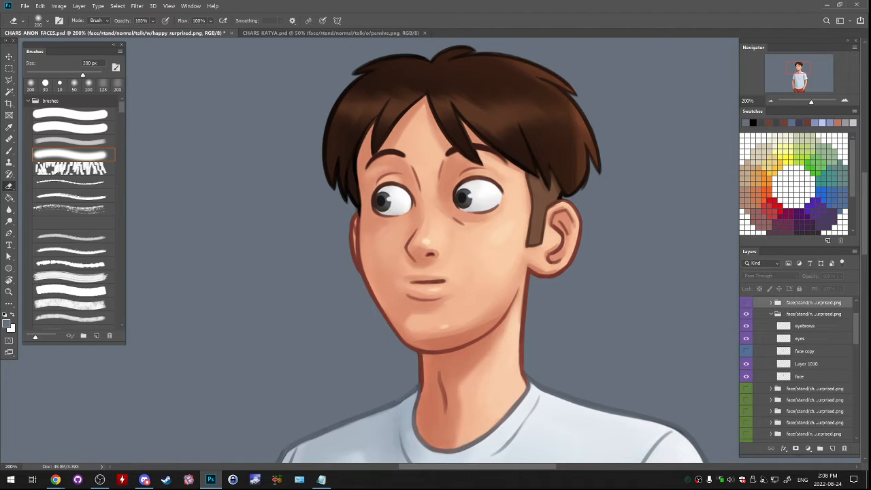
click(745, 351)
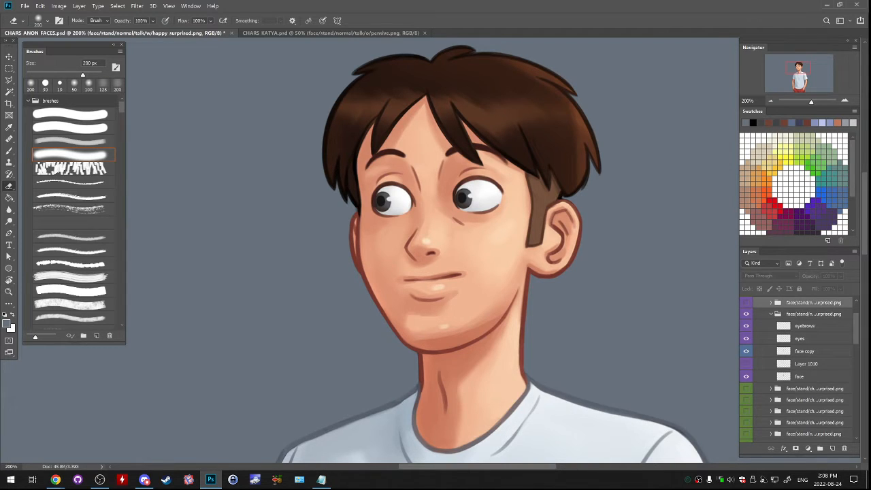
click(746, 351)
click(745, 351)
click(805, 351)
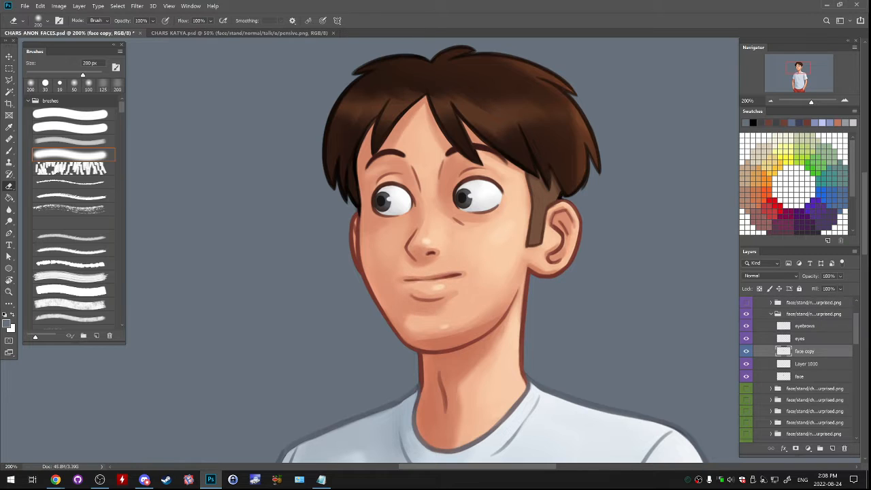
click(745, 351)
click(746, 351)
click(745, 351)
click(745, 363)
click(746, 364)
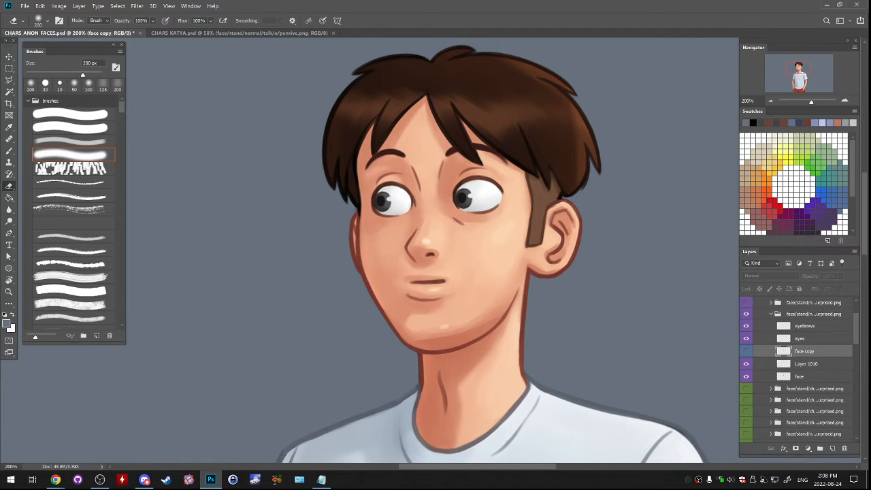
click(746, 350)
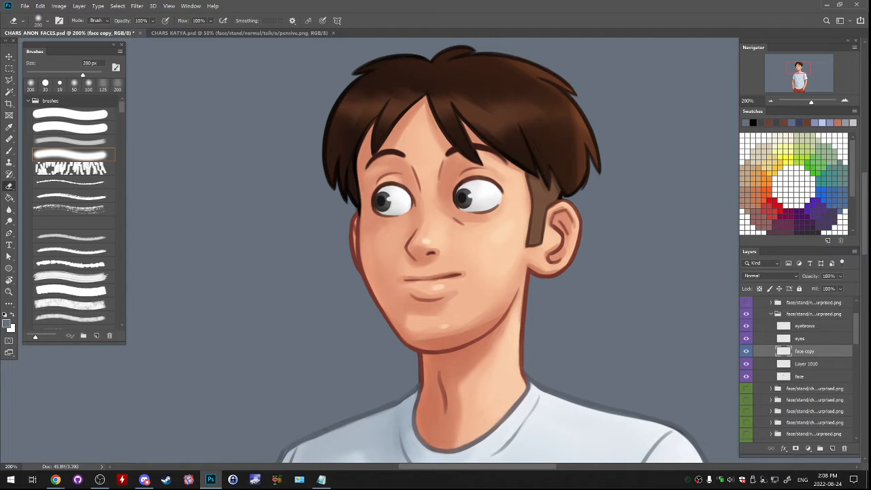
- Merge the face copy and Layer 1010 down into the idle/w folder's face layer
key(l)
key(ctrl+e)
key(ctrl+e)
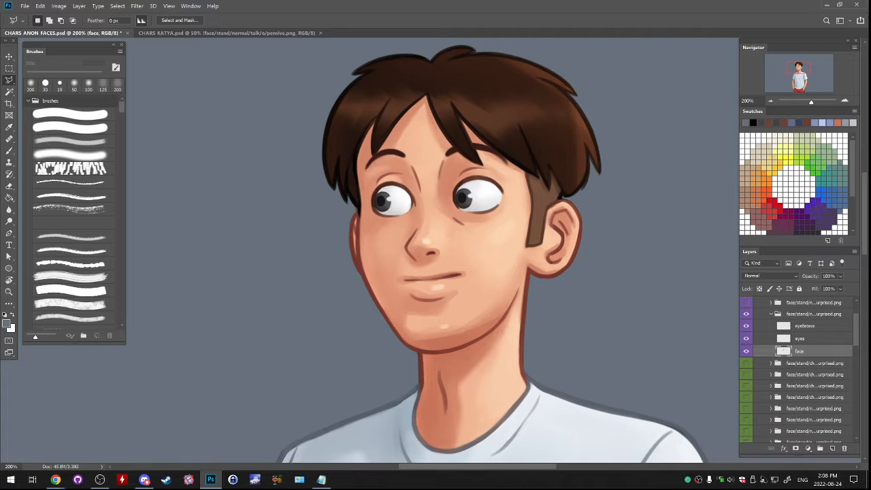
- Copy the closed mouth area of the idle/w folder's face layer to a new layer
mouse_move(408, 268)
mouse_down()
mouse_move(392, 292)
mouse_move(431, 315)
mouse_move(467, 302)
mouse_move(476, 278)
mouse_move(464, 264)
mouse_move(412, 268)
mouse_up()
key(ctrl+j)
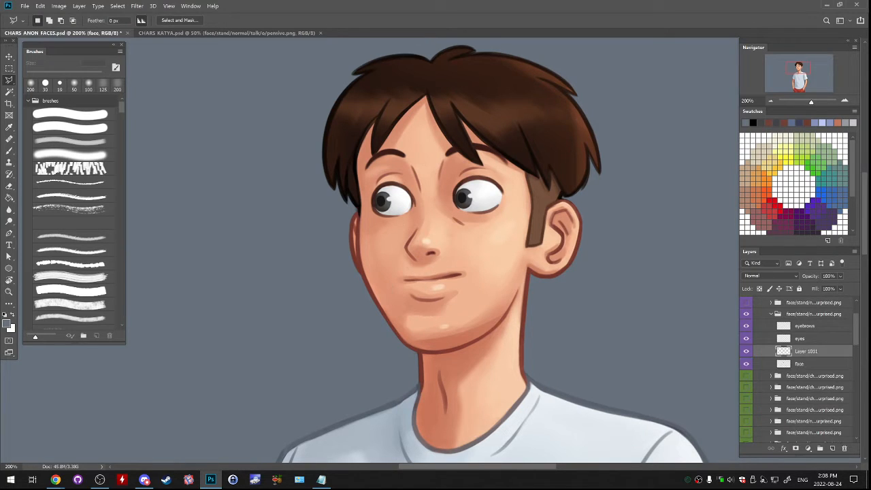
- Try to warp the copied closed mouth into a stronger smile with raised corners, and undo the warp
click(40, 5)
mouse_move(62, 188)
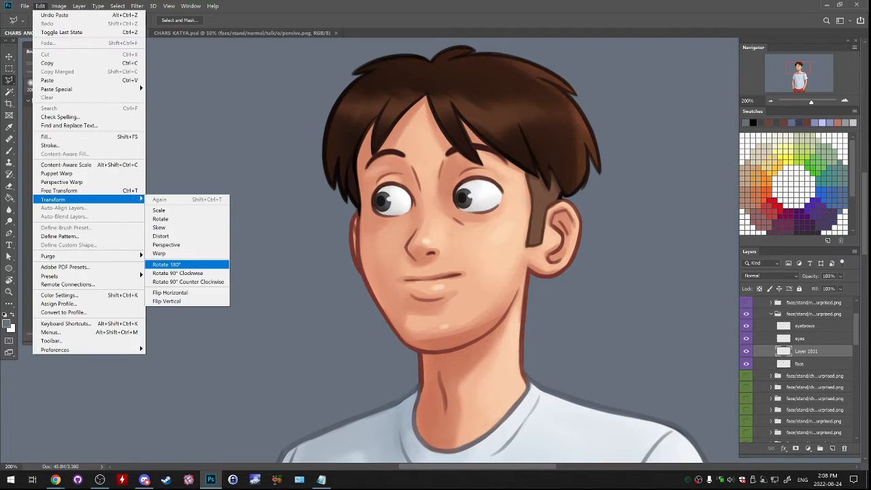
click(164, 253)
drag(402, 278, 405, 262)
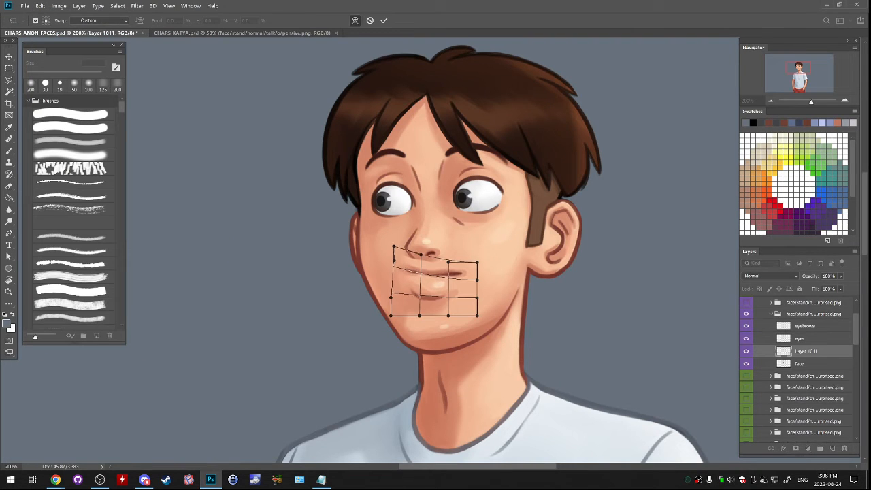
drag(466, 275, 466, 250)
key(Return)
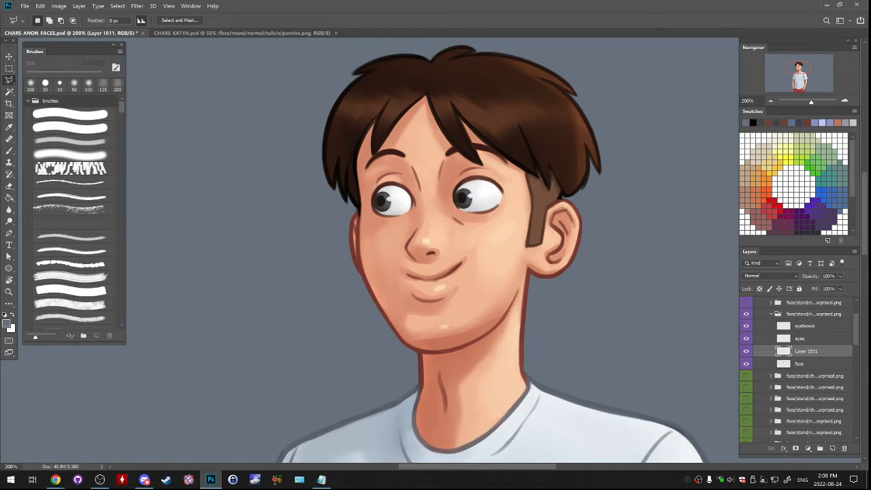
key(ctrl+z)
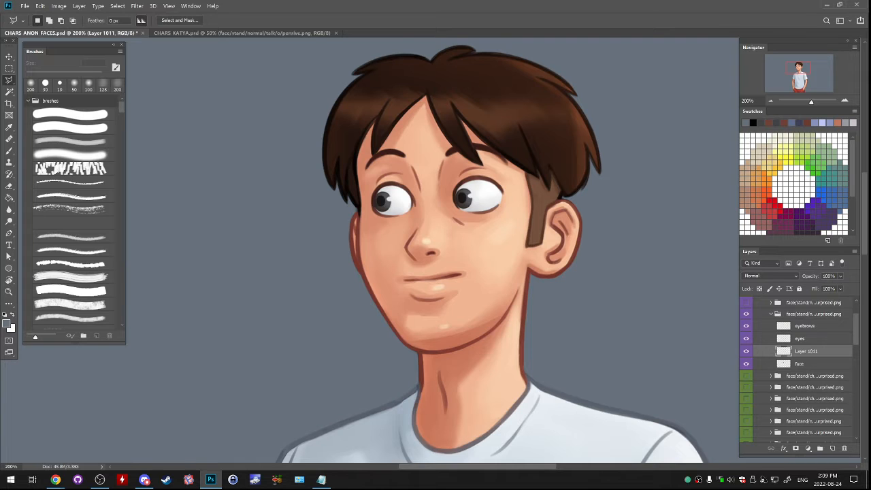
- Hide the idle/w happy surprised folder, show the talk/w folder and select its face copy 2 layer
click(770, 313)
click(746, 302)
click(746, 314)
click(770, 302)
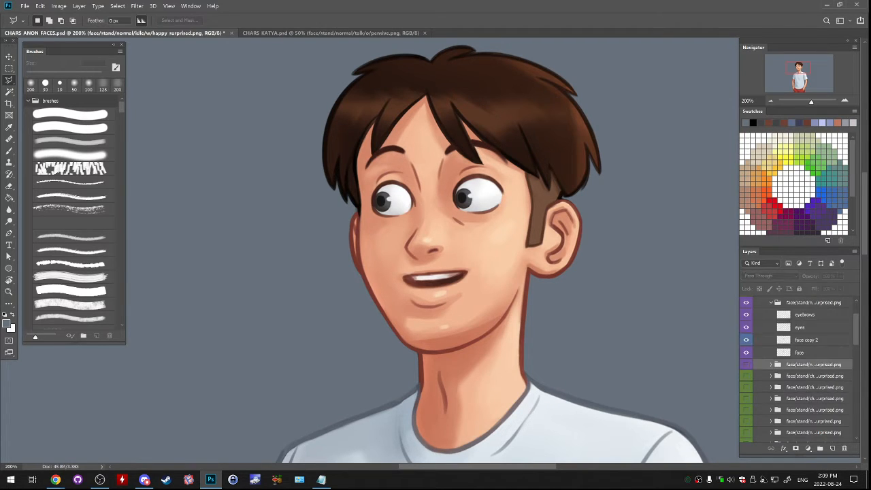
click(782, 340)
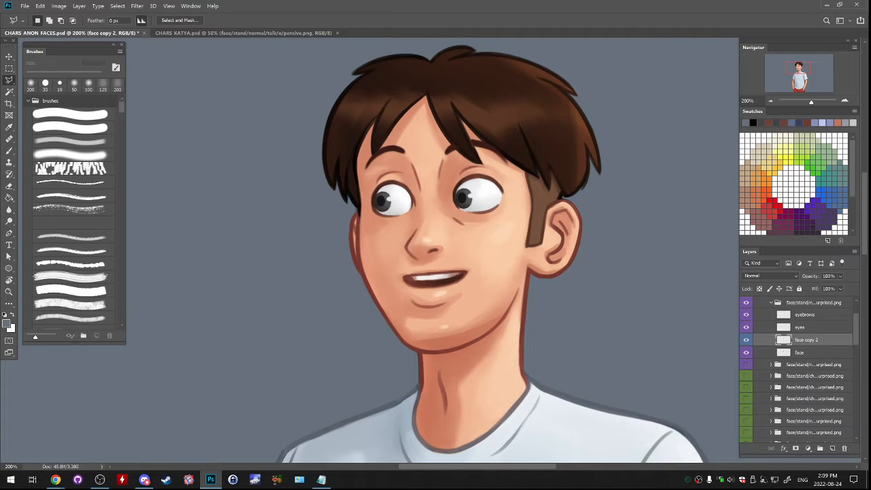
mouse_move(389, 270)
mouse_down()
mouse_move(410, 315)
mouse_move(451, 320)
mouse_move(478, 273)
mouse_move(445, 262)
mouse_move(391, 270)
mouse_up()
key(ctrl+j)
click(40, 5)
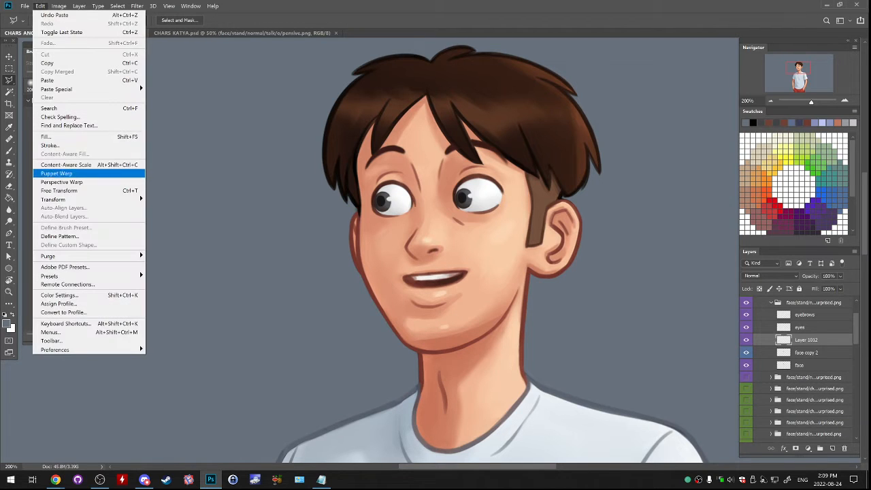
mouse_move(96, 199)
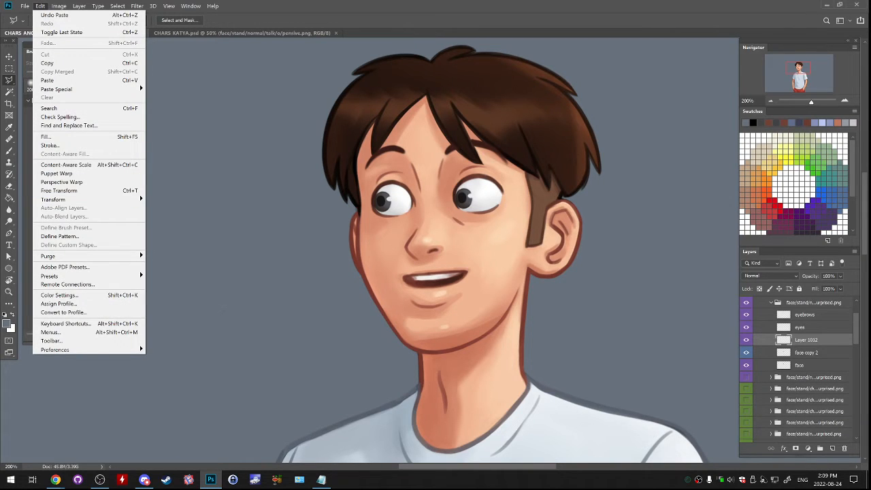
click(40, 5)
key(ctrl+z)
key(ctrl+d)
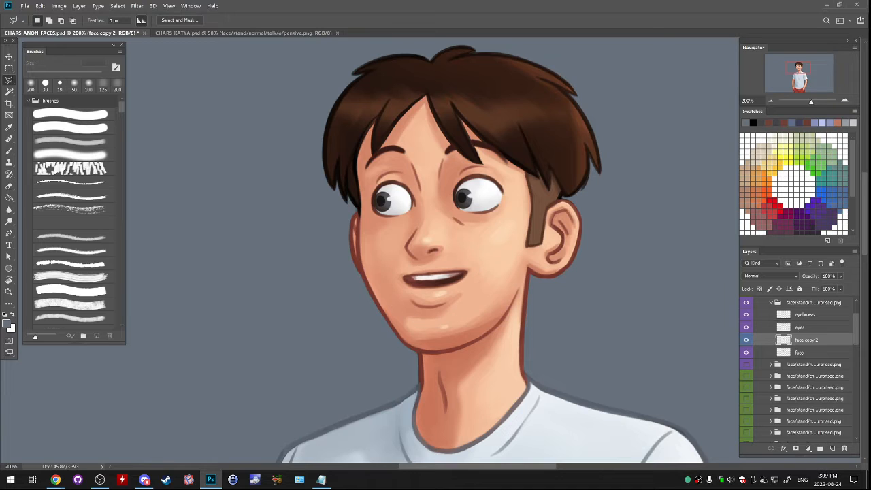
- Copy the open mouth from face copy 2 to a new layer and warp it into a slightly narrower smile with lowered corners
mouse_move(475, 264)
mouse_down()
mouse_move(401, 265)
mouse_move(390, 279)
mouse_move(399, 310)
mouse_move(441, 324)
mouse_move(463, 314)
mouse_move(480, 290)
mouse_move(475, 264)
mouse_up()
key(ctrl+j)
click(40, 6)
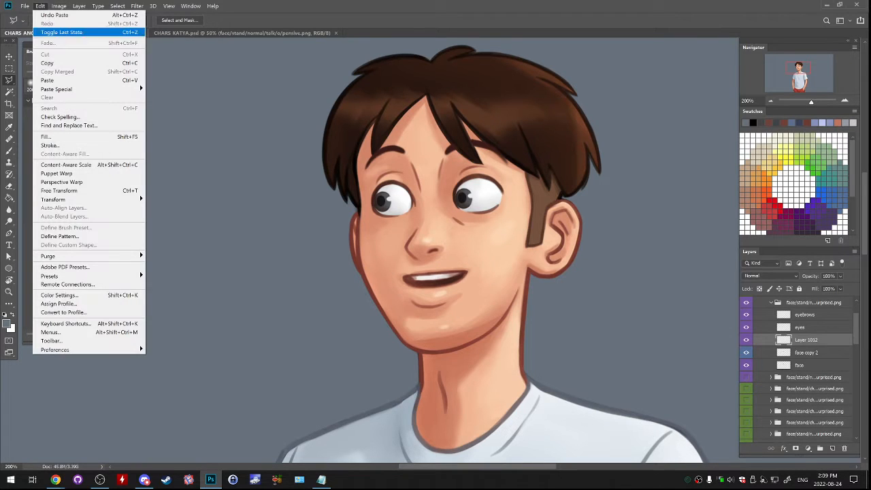
mouse_move(82, 199)
click(159, 253)
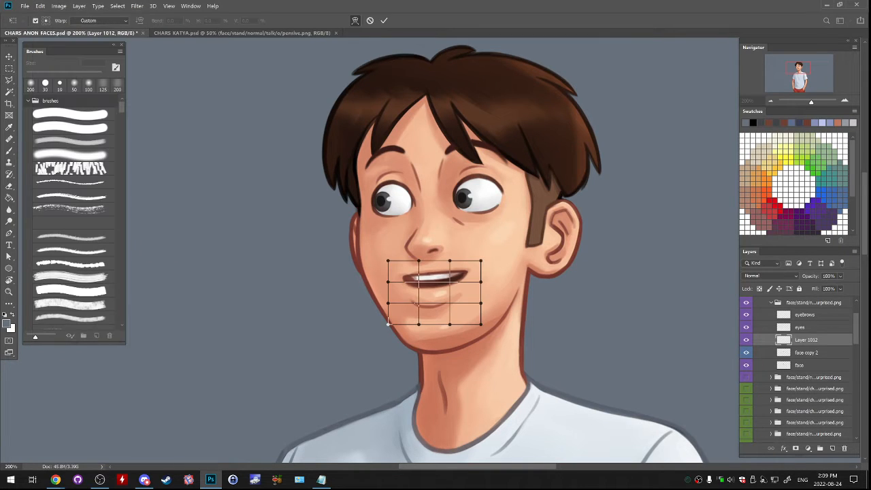
key(ctrl+z)
drag(431, 272, 433, 297)
drag(466, 273, 393, 285)
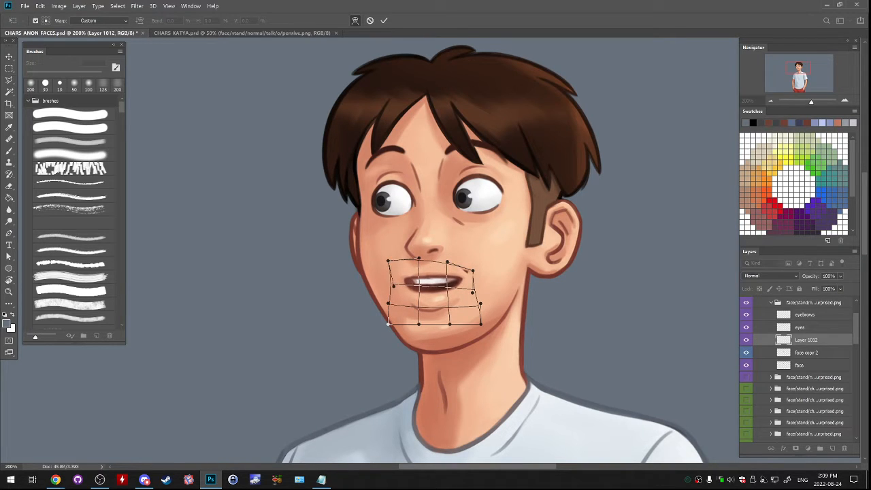
key(Return)
- Paint over the leftover dark mark beside the talking mouth's corner in skin tone, using a soft brush up to 40 px
key(b)
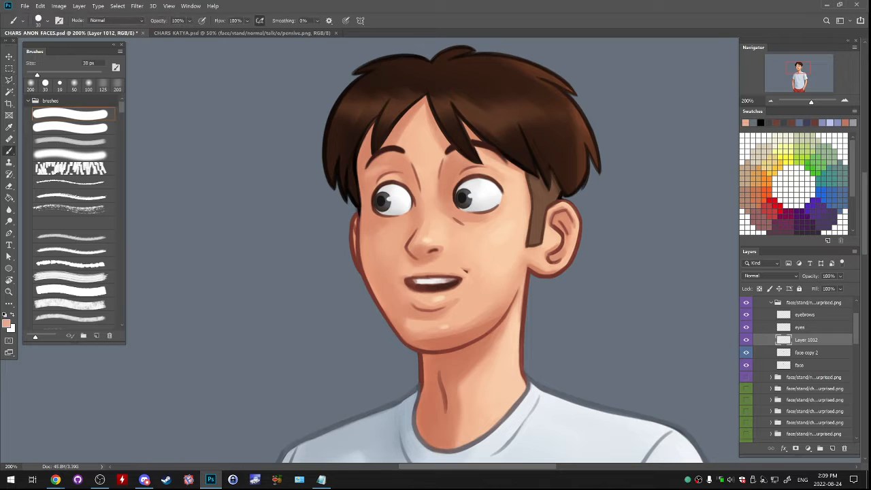
key(bracketleft)
key(bracketleft)
key(bracketleft)
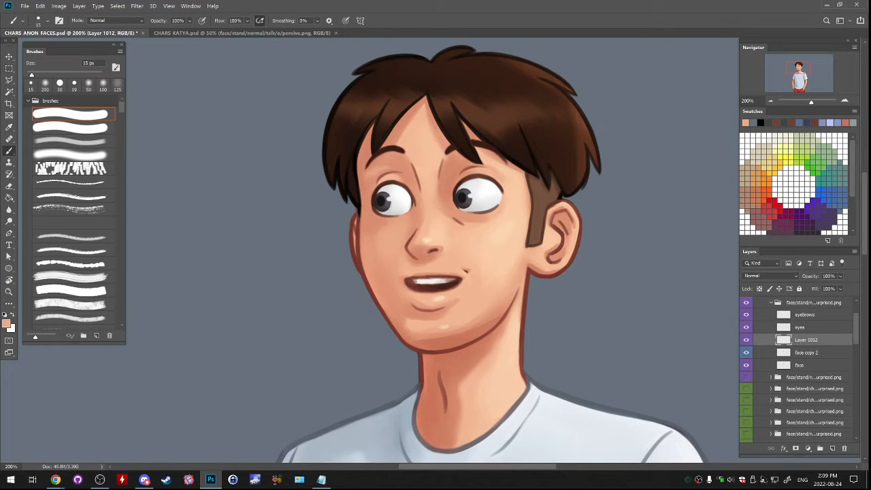
click(73, 155)
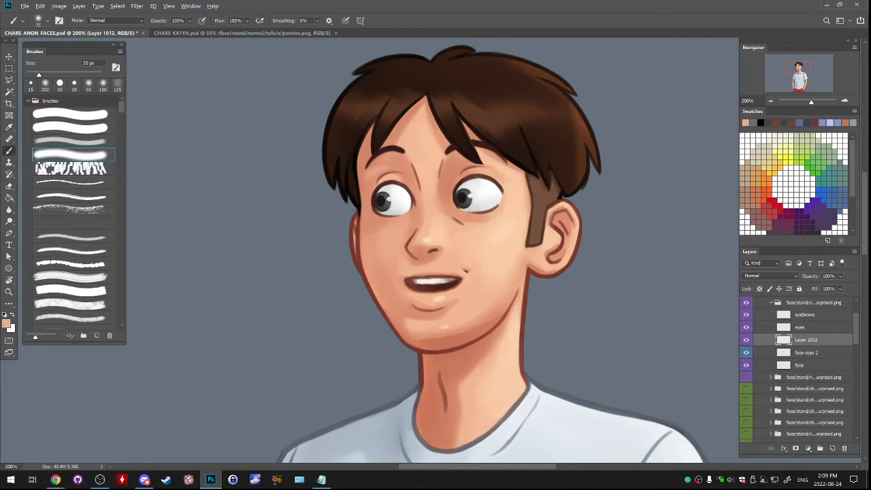
key(bracketleft)
key(bracketleft)
key(bracketleft)
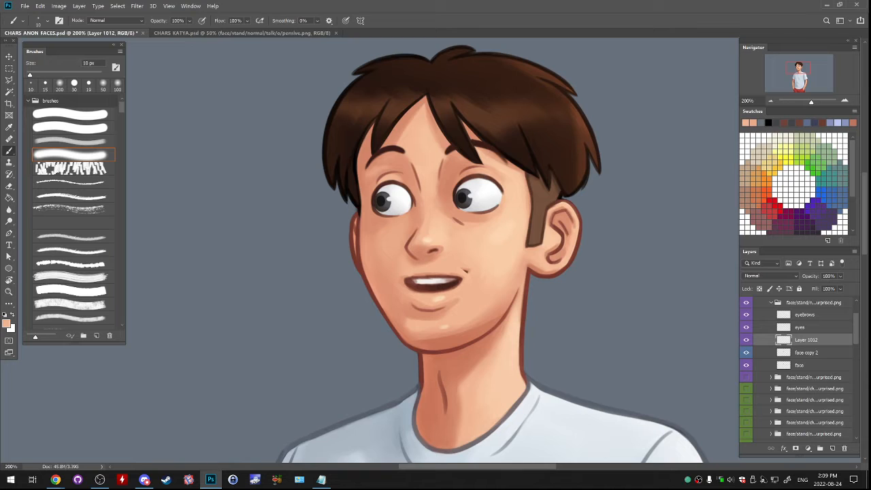
key(bracketright)
key(bracketright)
key(bracketright)
alt+click(478, 262)
key(bracketright)
key(bracketright)
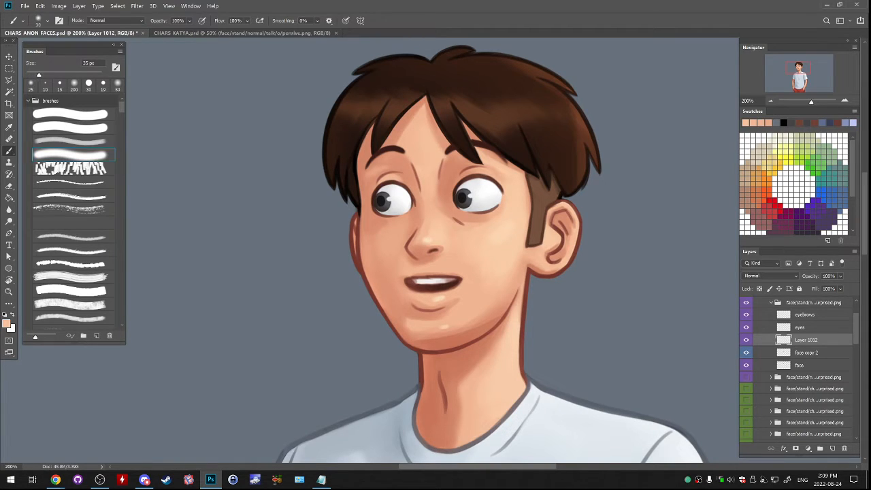
key(bracketright)
alt+click(460, 257)
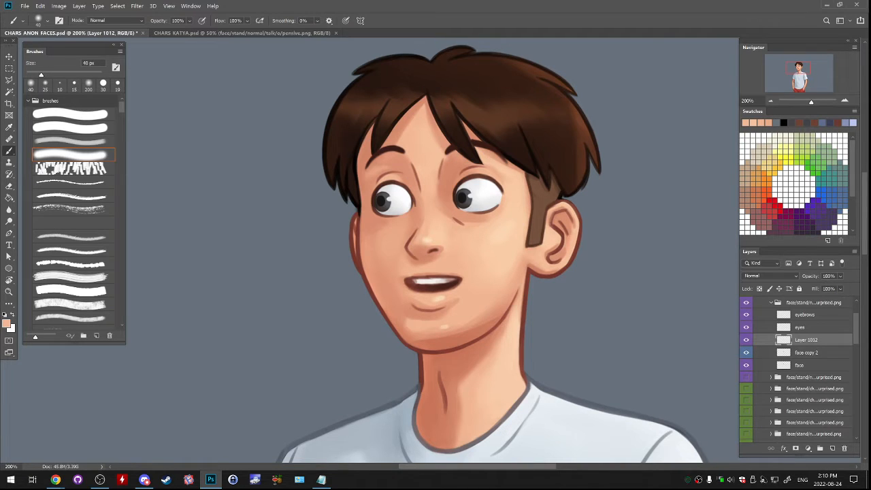
- Collapse and hide the talk/w happy surprised folder, and show and expand the idle/w folder
scroll(798, 371, up, 3)
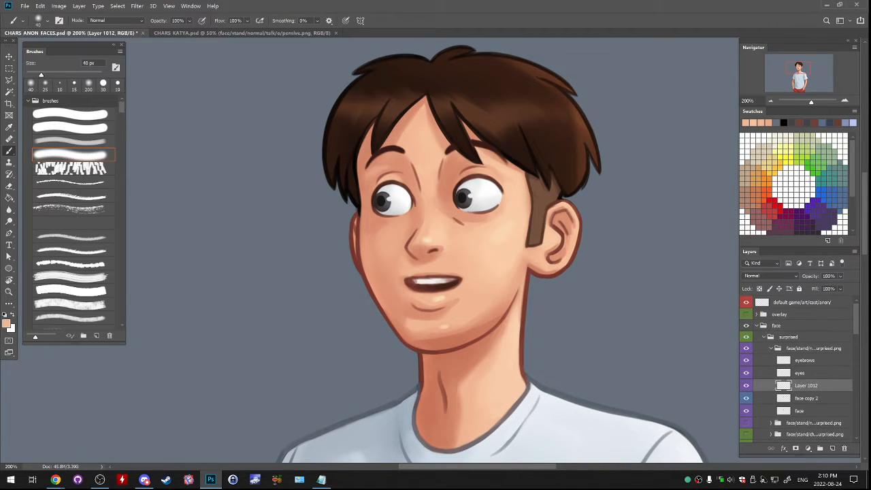
click(771, 348)
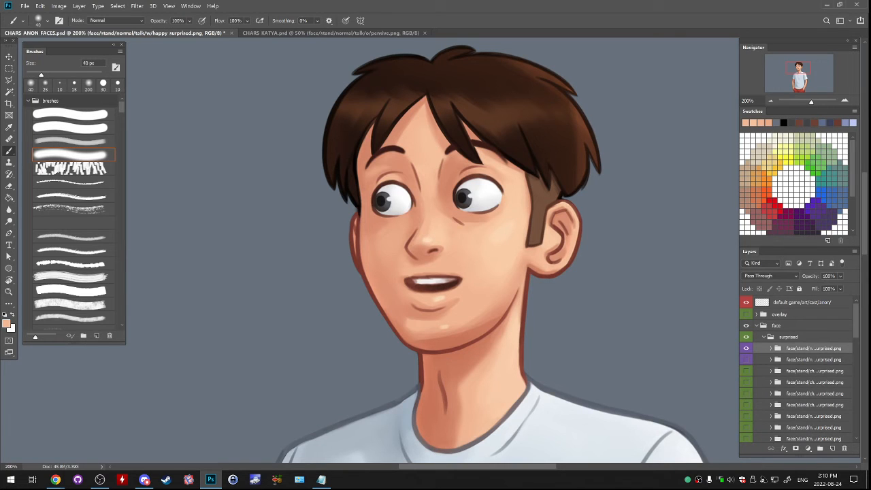
click(746, 348)
click(746, 359)
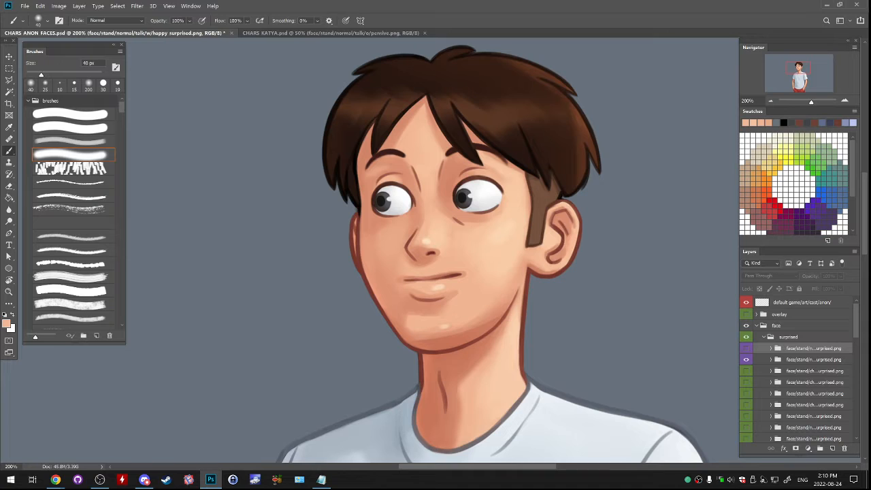
click(812, 359)
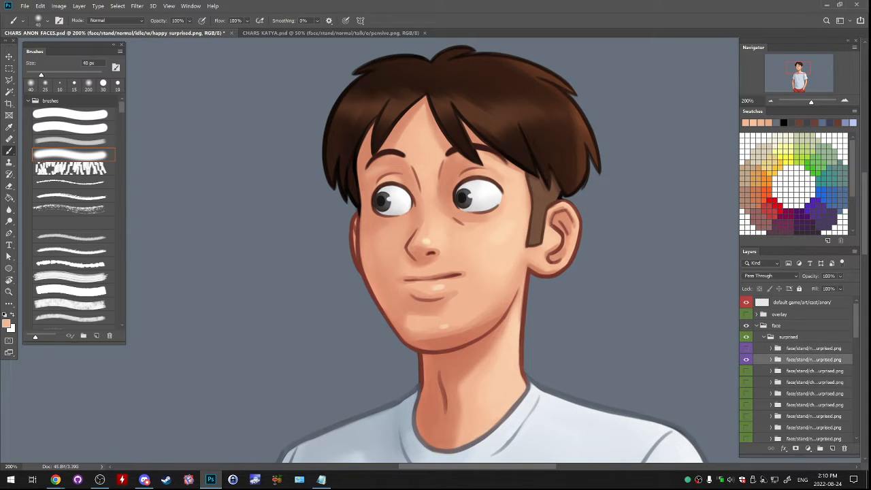
click(771, 359)
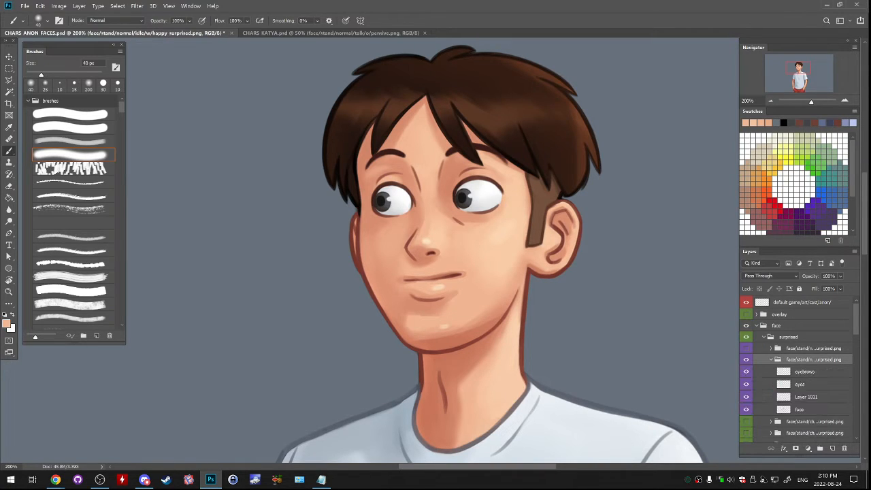
- Switch Layer 1011's visibility on and off to compare the copied mouth with the face layer beneath
click(806, 396)
click(746, 396)
click(746, 396)
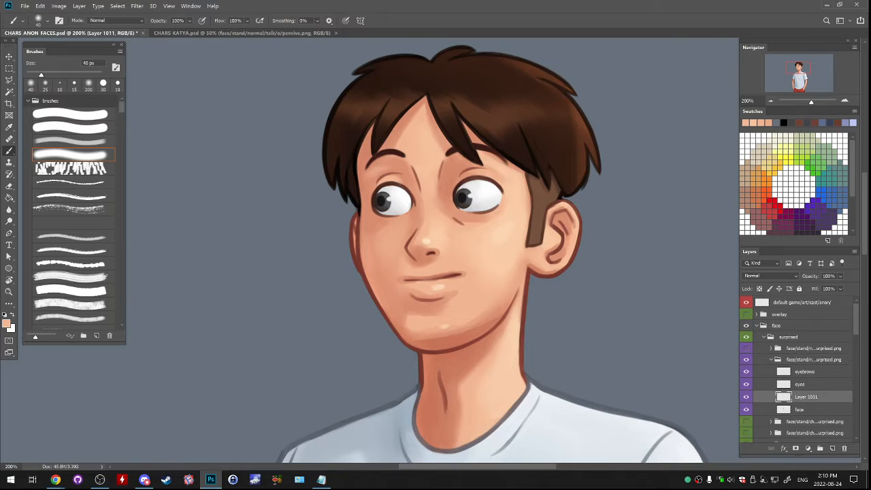
click(746, 396)
click(746, 397)
click(747, 396)
click(746, 396)
- Warp the closed mouth on Layer 1011 into a slightly narrower smile with a lowered corner
click(40, 5)
mouse_move(75, 199)
click(164, 253)
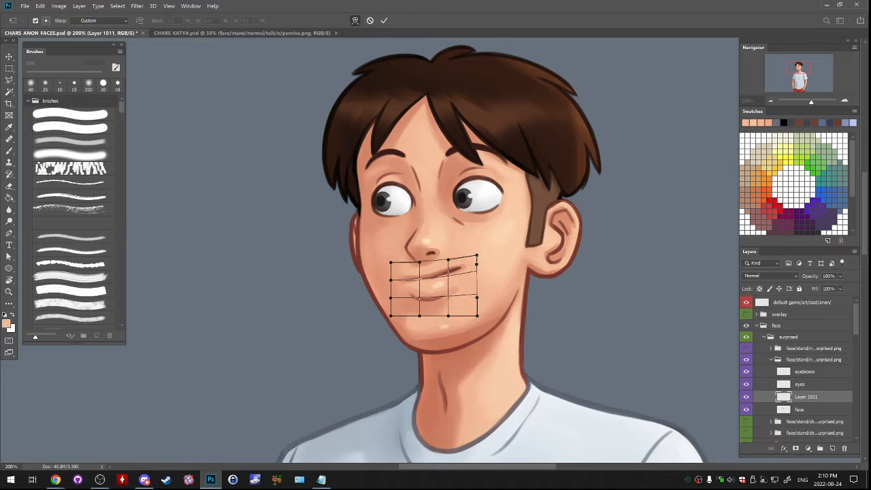
drag(434, 282, 461, 280)
key(Return)
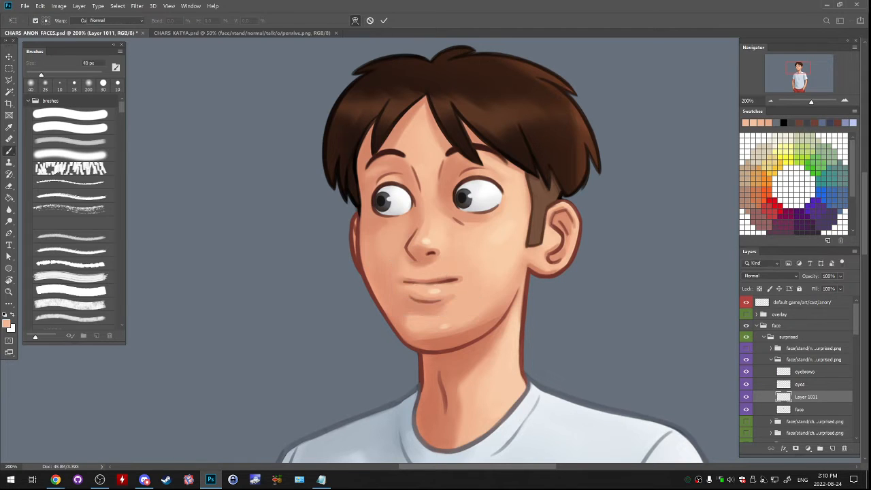
- Toggle the talk/w folder's visibility repeatedly to compare the talking mouth with the reworked idle mouth
click(746, 348)
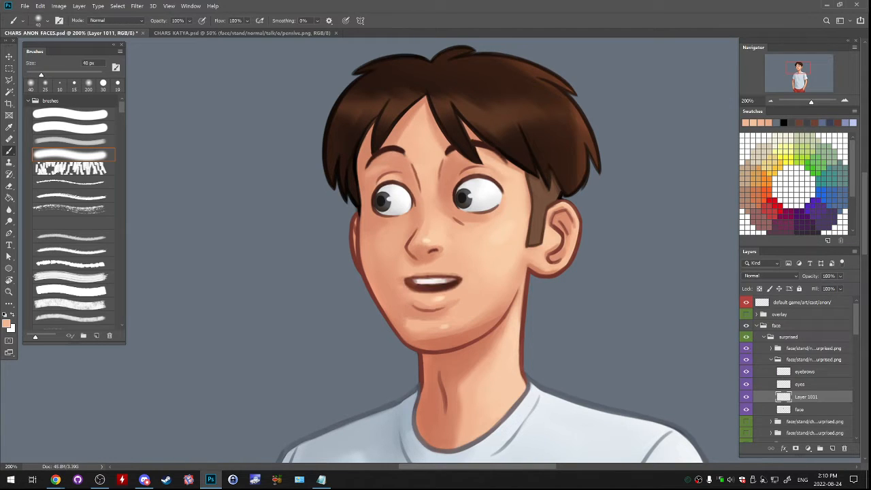
click(746, 348)
click(746, 348)
click(746, 348)
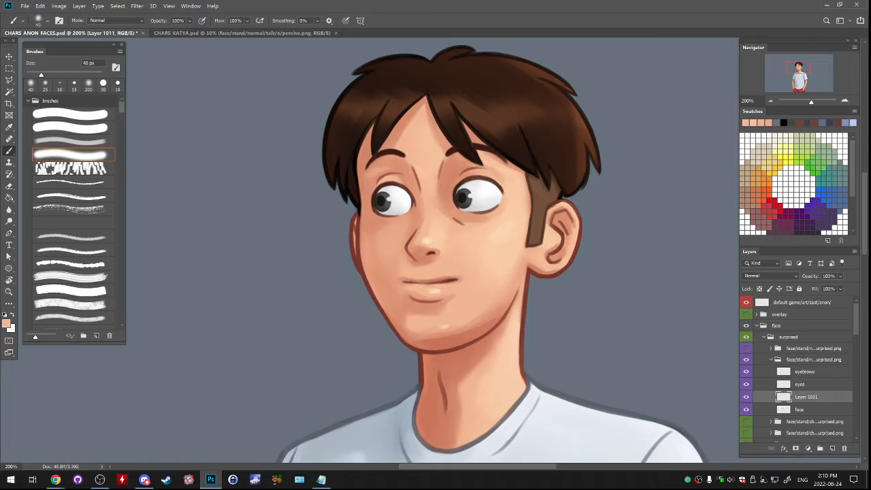
click(746, 349)
click(747, 348)
click(746, 349)
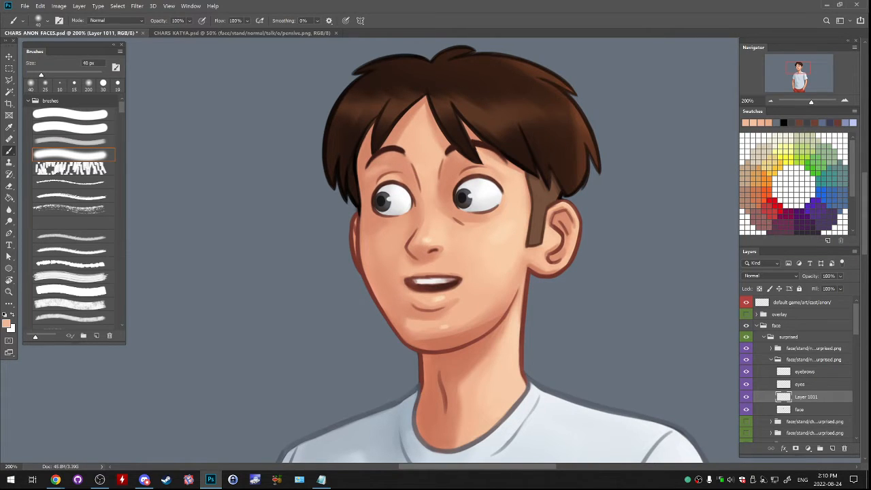
click(746, 349)
click(746, 348)
- Merge Layer 1011 down into the idle/w folder's face layer and collapse the folder
key(ctrl+e)
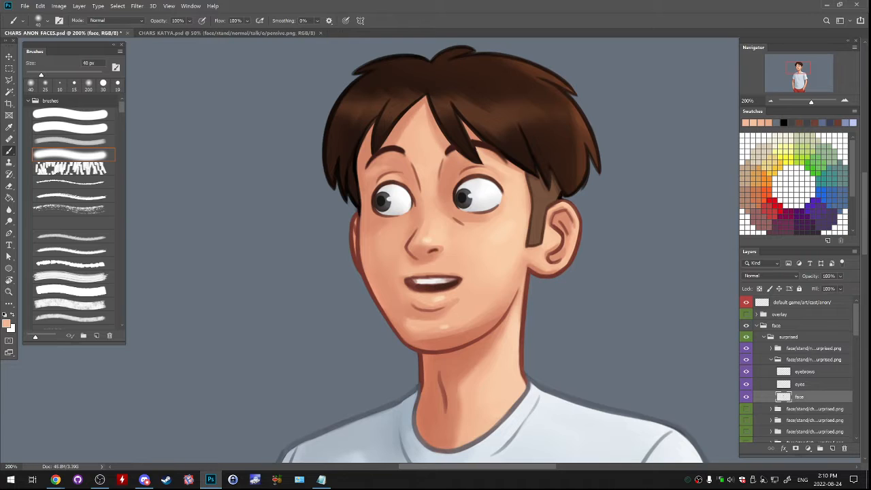
click(771, 360)
- Check the talking expression against the idle one by toggling the talk/w folder, and inspect the idle/w folder's layers
click(746, 348)
click(746, 348)
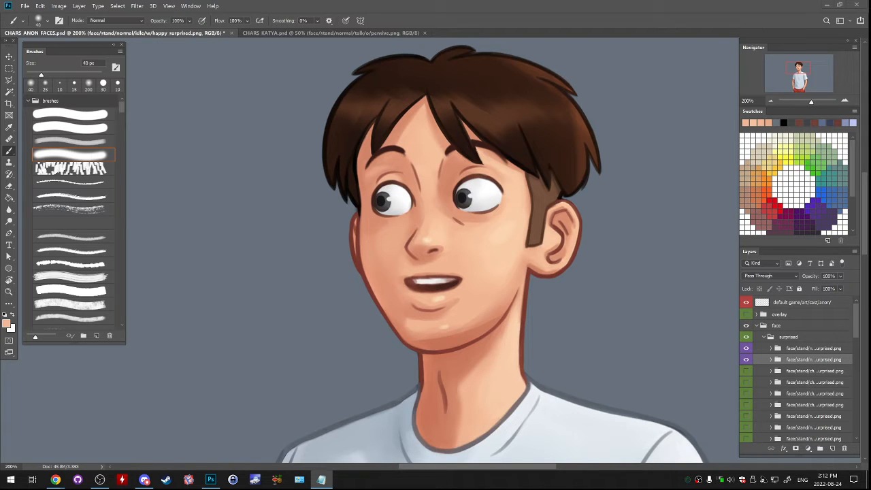
click(746, 349)
click(746, 349)
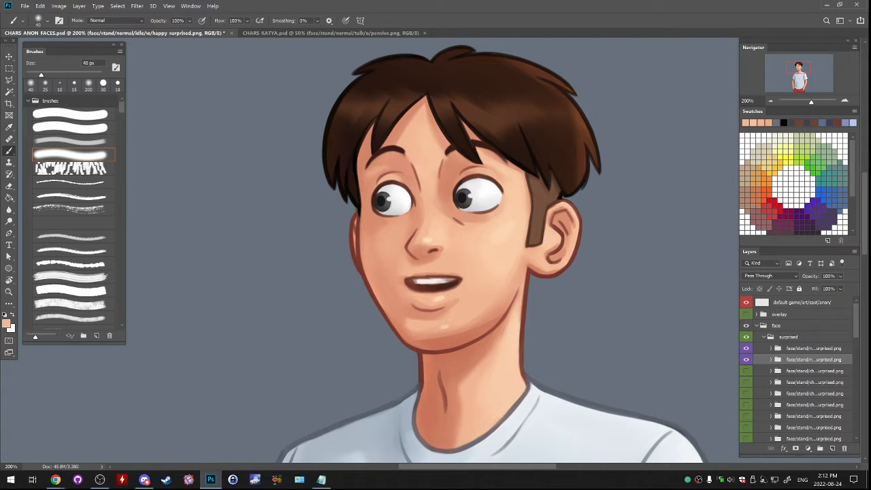
click(746, 348)
click(771, 359)
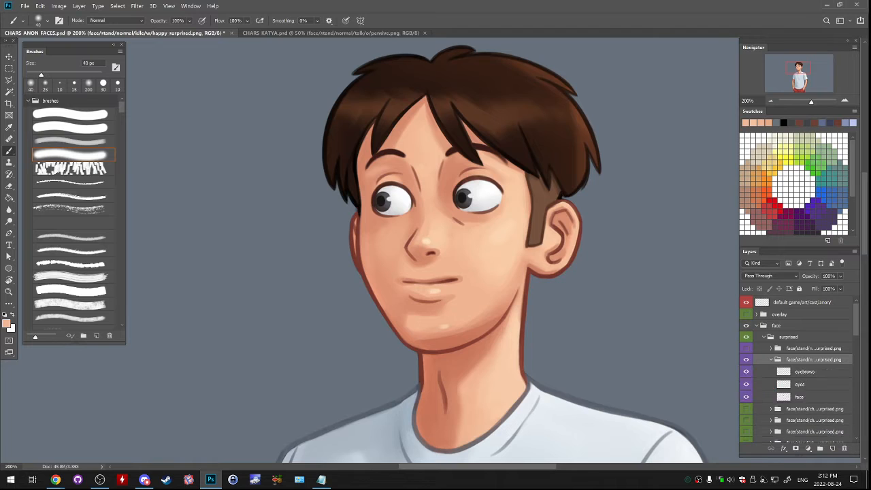
click(771, 360)
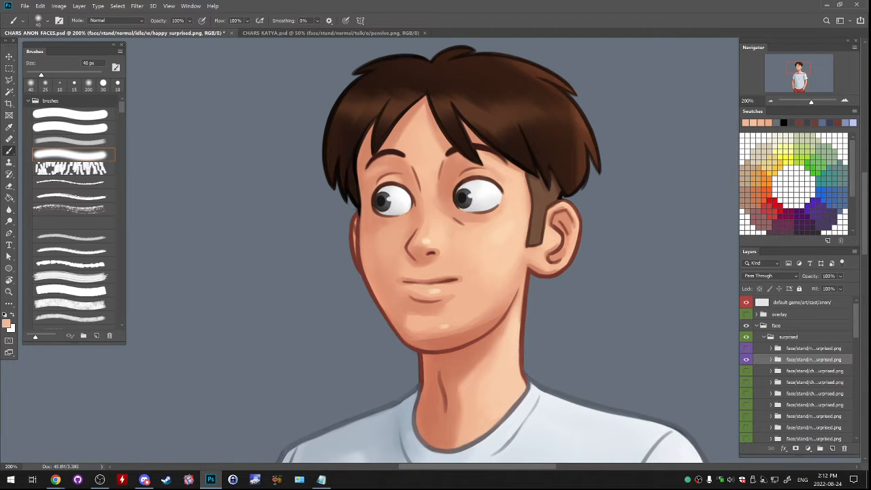
- Select the talk/w happy surprised folder and show it in place of the idle/w folder
click(813, 348)
click(746, 359)
click(746, 348)
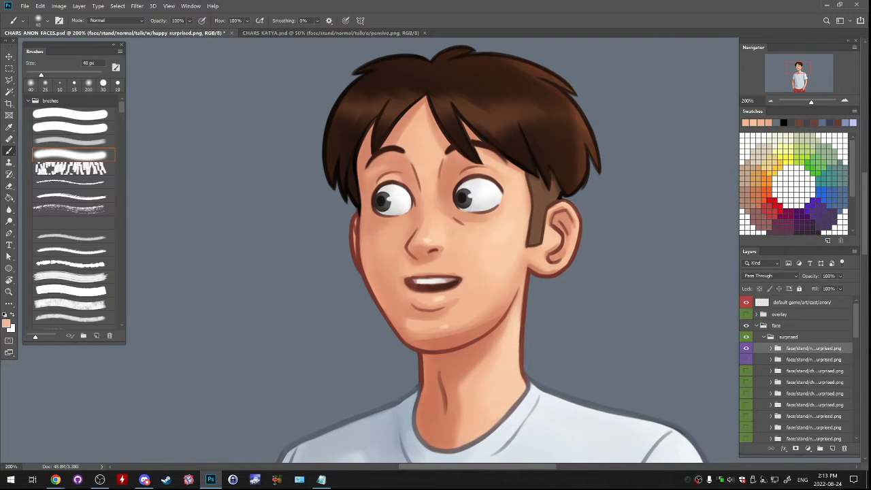
- Check the face copy 2 layer in the talk/w happy surprised folder and delete it
click(771, 348)
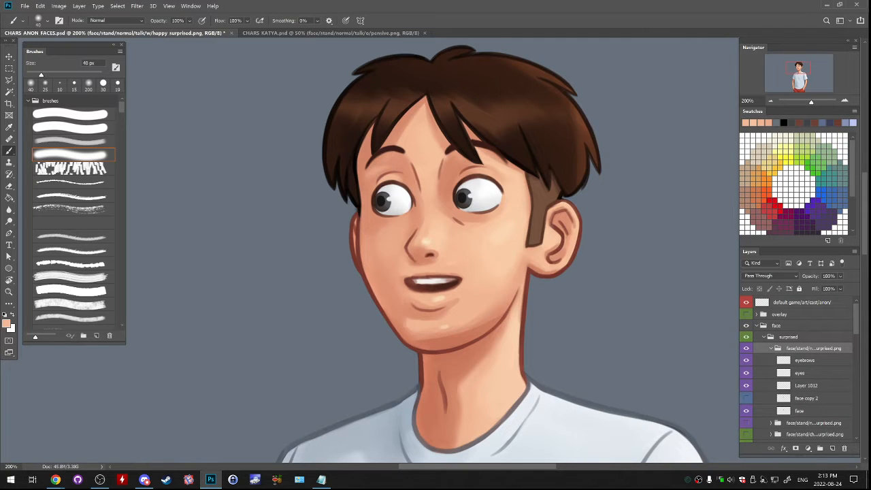
click(746, 398)
click(746, 398)
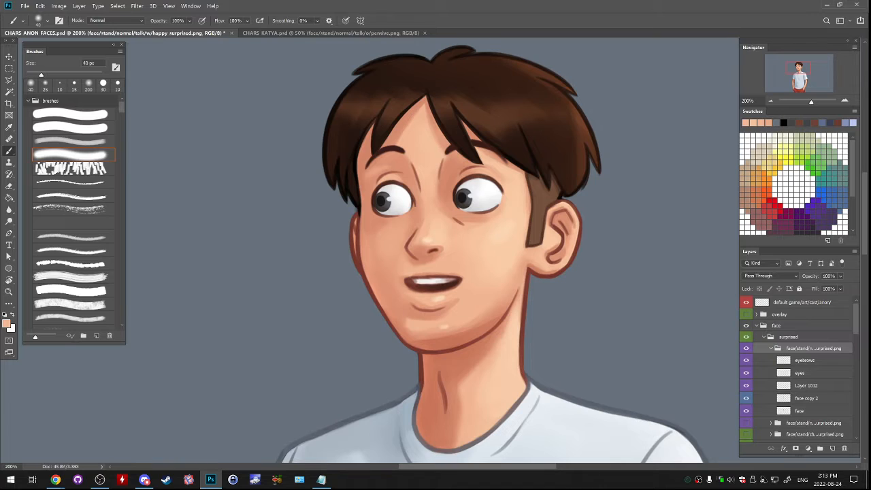
click(806, 398)
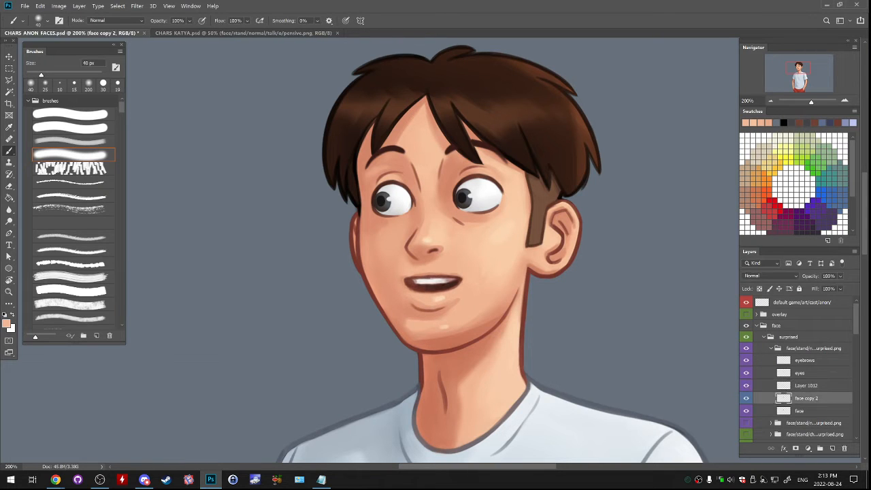
key(Delete)
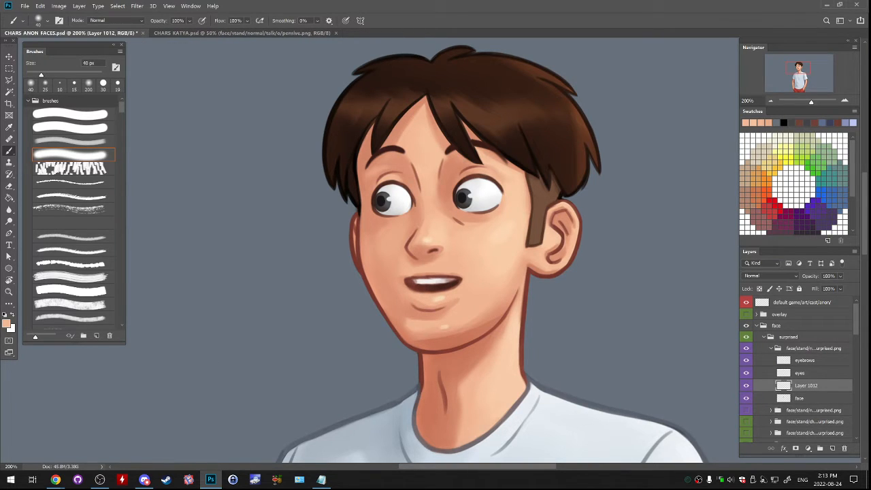
- Darken the talking mouth's interior on Layer 1012 with a 10 px brush in sampled dark reds, leaving a thin strip of upper teeth
key(l)
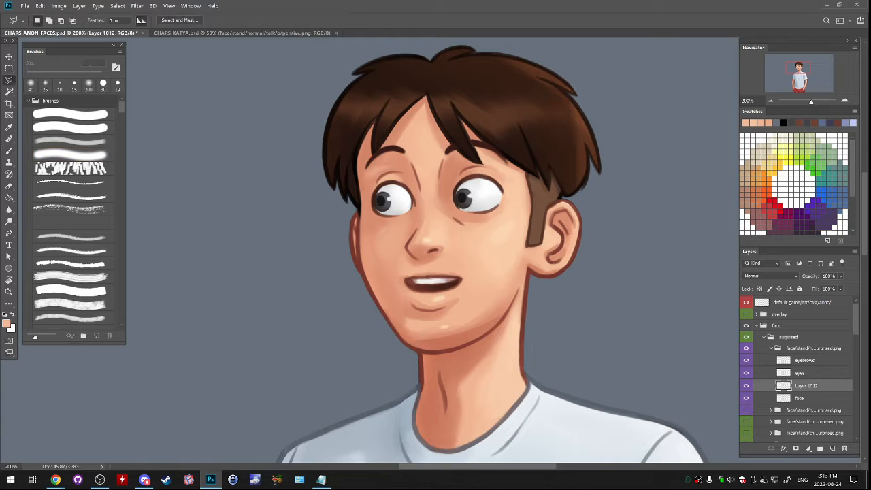
key(b)
alt+click(439, 287)
key(bracketleft)
key(bracketleft)
key(bracketleft)
key(bracketleft)
key(bracketleft)
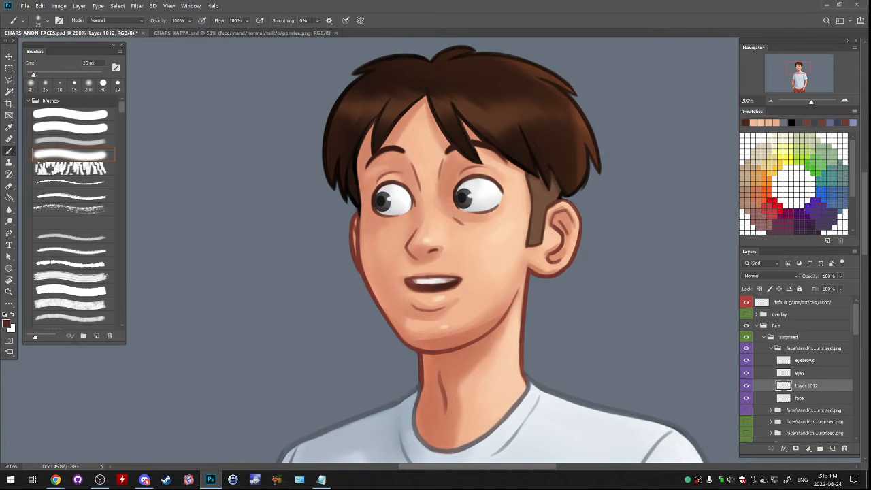
key(bracketleft)
key(bracketleft)
key(bracketleft)
drag(413, 283, 453, 280)
alt+click(435, 286)
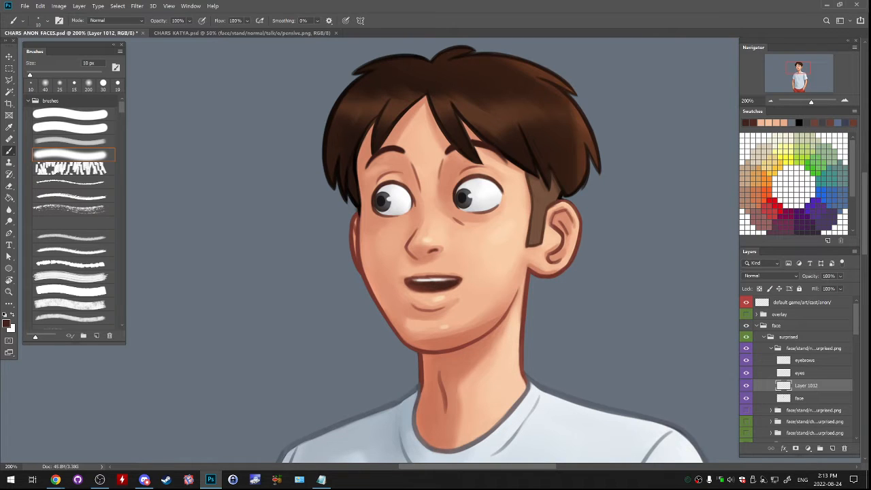
alt+click(454, 279)
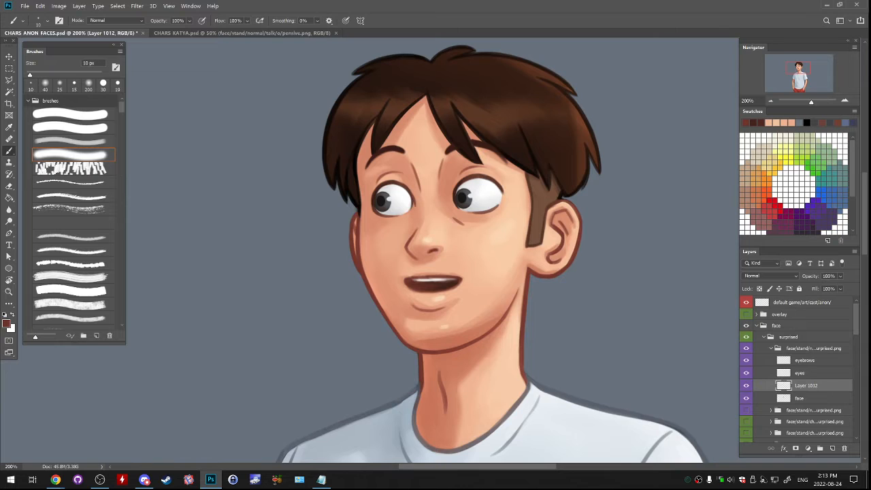
- Toggle Layer 1012's visibility to compare the repainted talking mouth with the original
click(747, 386)
click(746, 386)
click(746, 385)
click(746, 386)
- Collapse the talk/w happy surprised folder and show the idle/w folder in its place
click(771, 348)
click(746, 348)
click(746, 359)
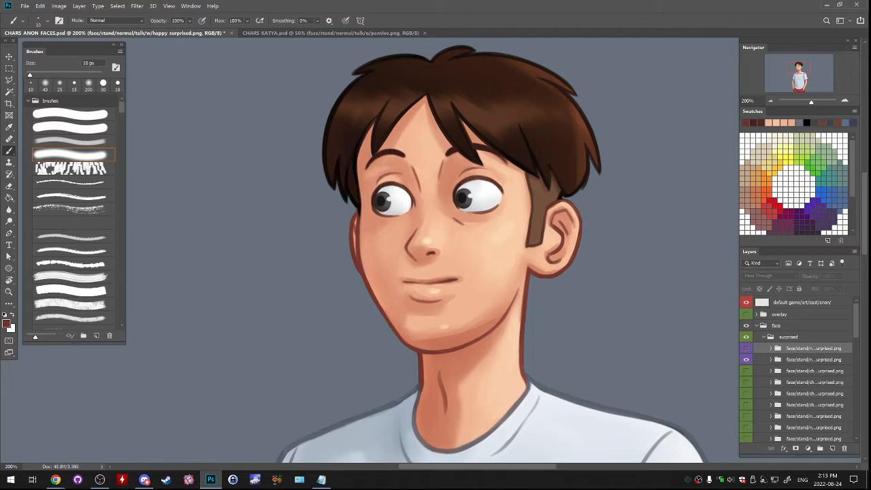
- Outline the upper lip and mouth line on the idle/w folder's face layer with the lasso and copy it to a new layer
click(771, 359)
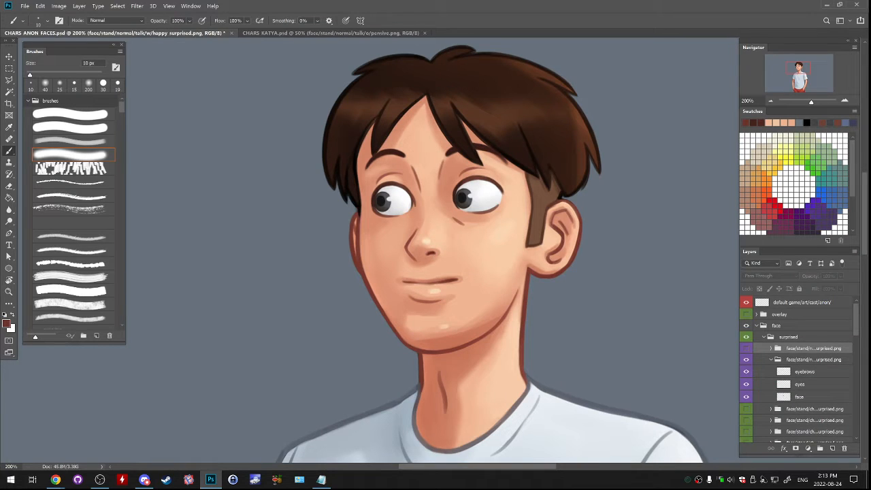
click(799, 396)
click(9, 81)
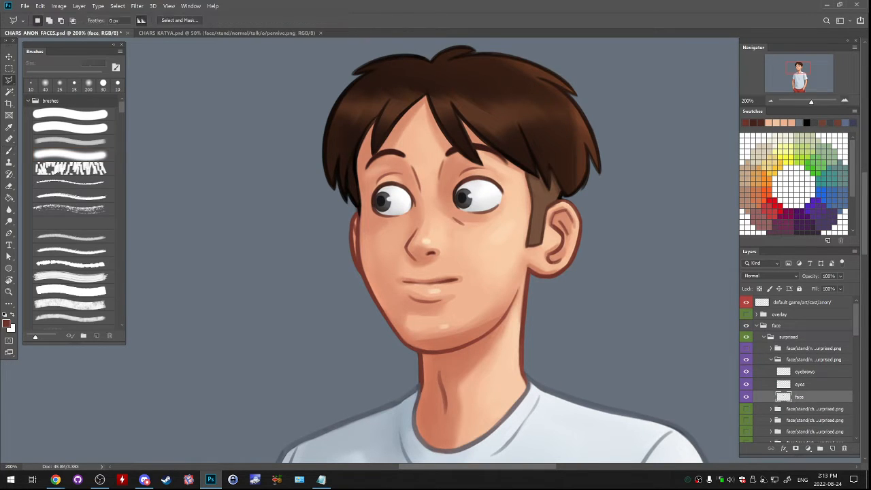
scroll(407, 355, up, 1)
click(401, 222)
click(393, 234)
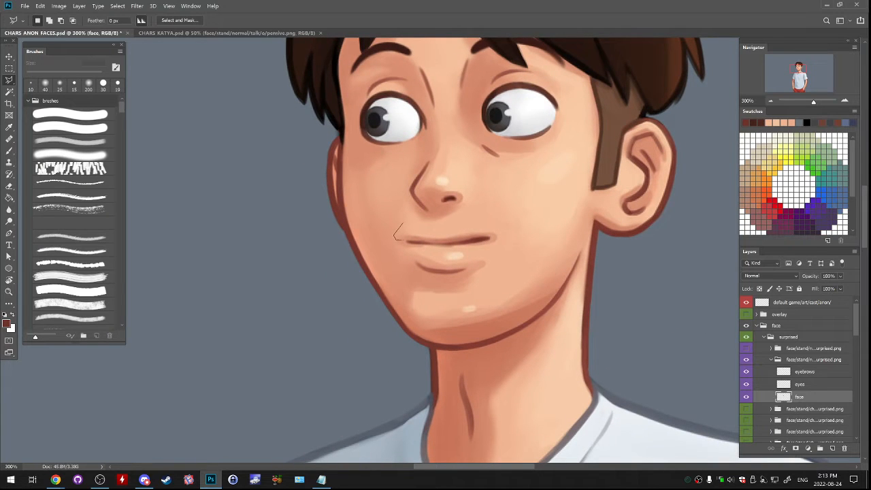
click(422, 245)
click(449, 245)
click(493, 239)
click(502, 235)
click(498, 225)
click(475, 224)
click(441, 228)
key(ctrl+j)
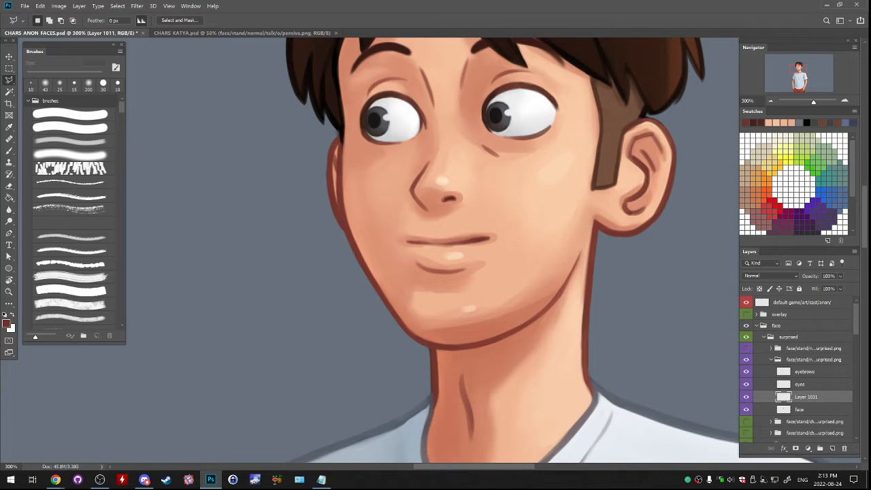
- Warp the copied upper lip outward at both mouth corners
click(40, 5)
mouse_move(68, 198)
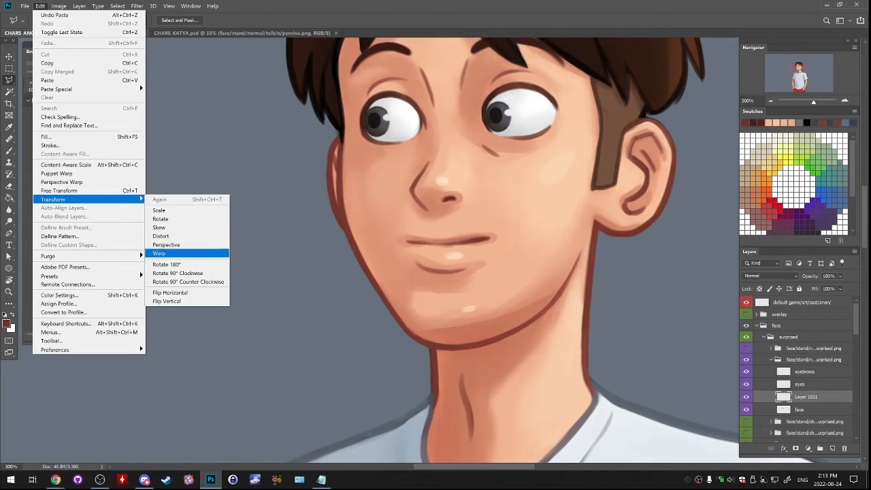
click(187, 253)
drag(392, 232, 388, 231)
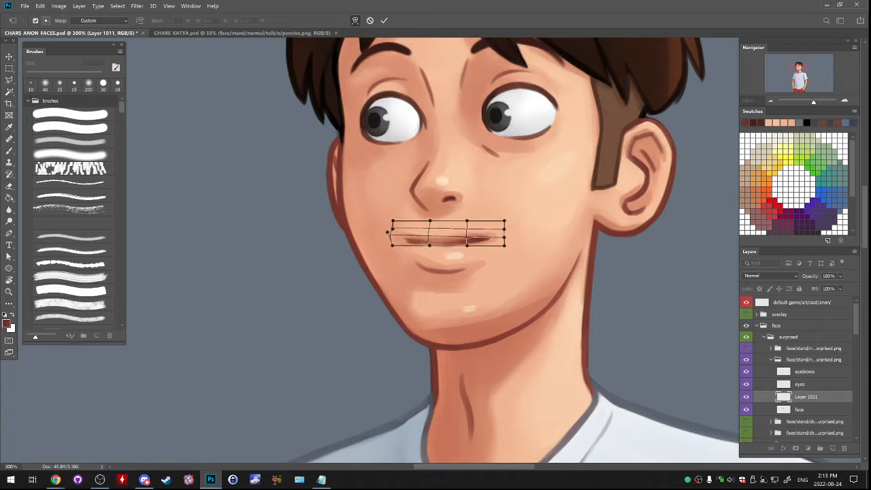
drag(504, 233, 509, 232)
drag(449, 242, 447, 244)
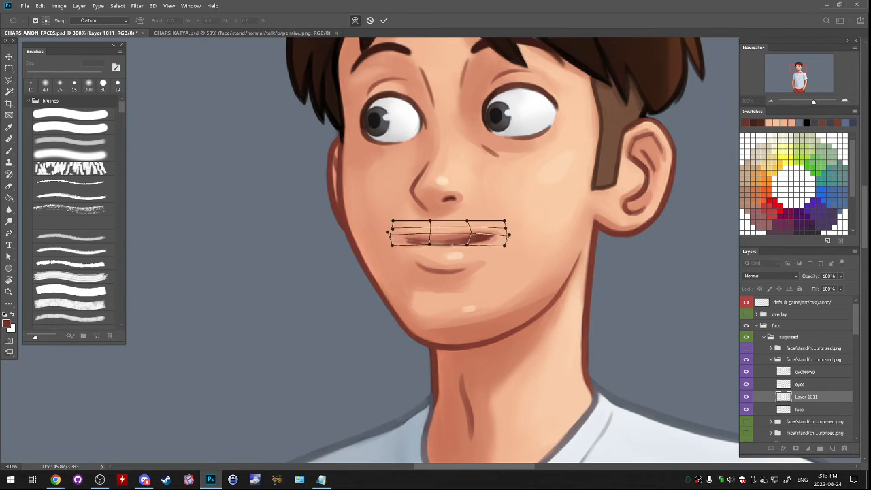
key(Return)
- Copy the lower lip area from the idle/w face layer to a new layer and warp its upper edge downward to part the lips
click(799, 409)
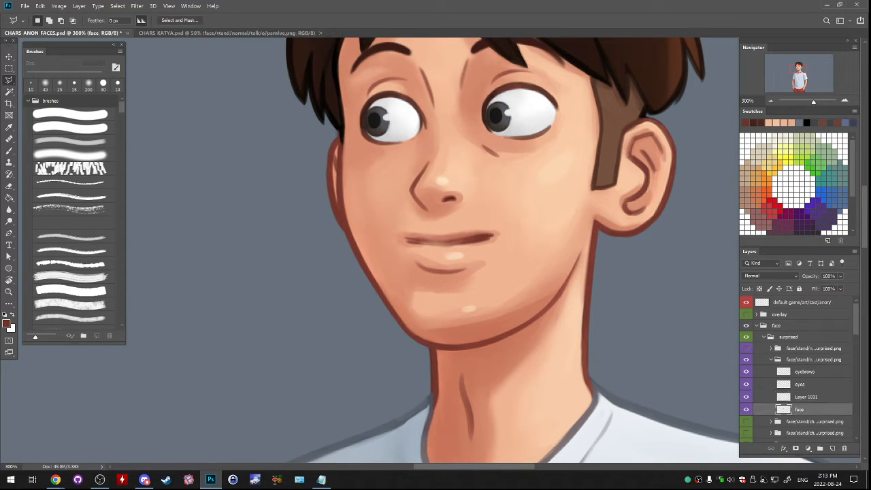
mouse_move(410, 241)
mouse_down()
mouse_move(412, 295)
mouse_move(444, 300)
mouse_move(503, 270)
mouse_move(506, 250)
mouse_move(494, 240)
mouse_move(410, 242)
mouse_up()
key(ctrl+j)
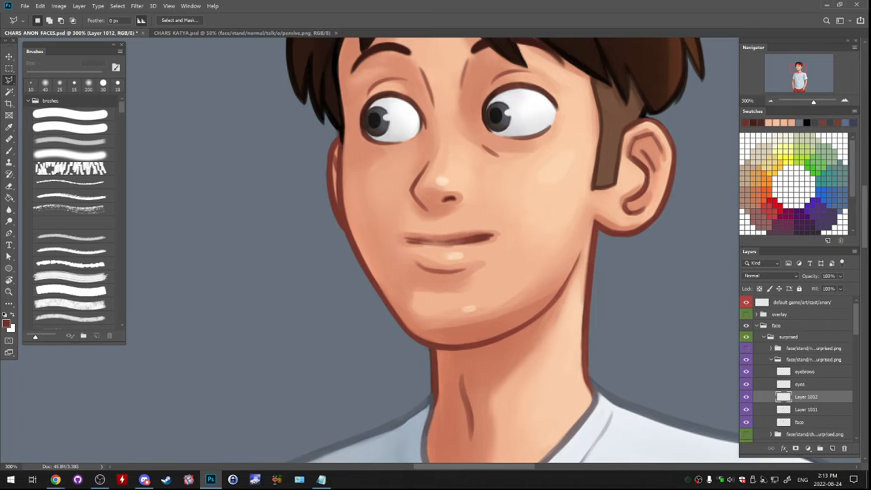
click(40, 6)
mouse_move(53, 199)
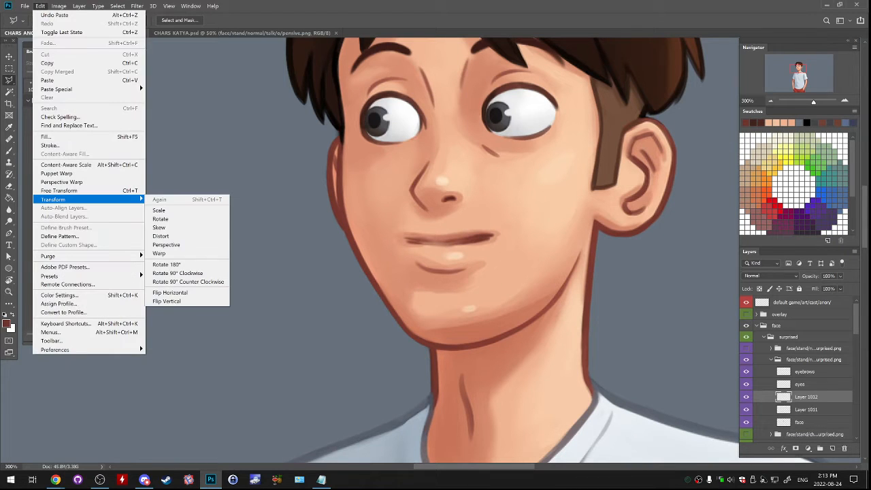
click(174, 253)
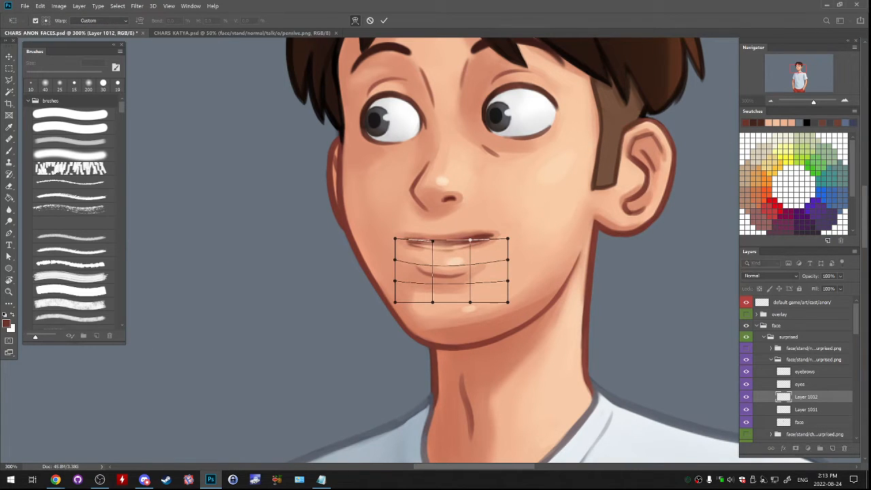
drag(411, 247, 410, 252)
drag(476, 250, 477, 253)
key(Return)
- Fill the gap between the idle lips on Layer 1012 with dark red using a 19 px brush
key(b)
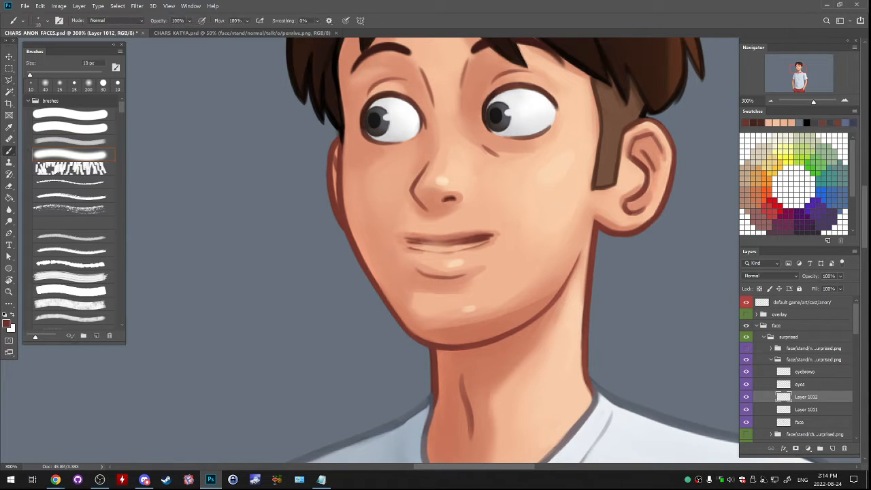
alt+click(417, 241)
alt+click(416, 241)
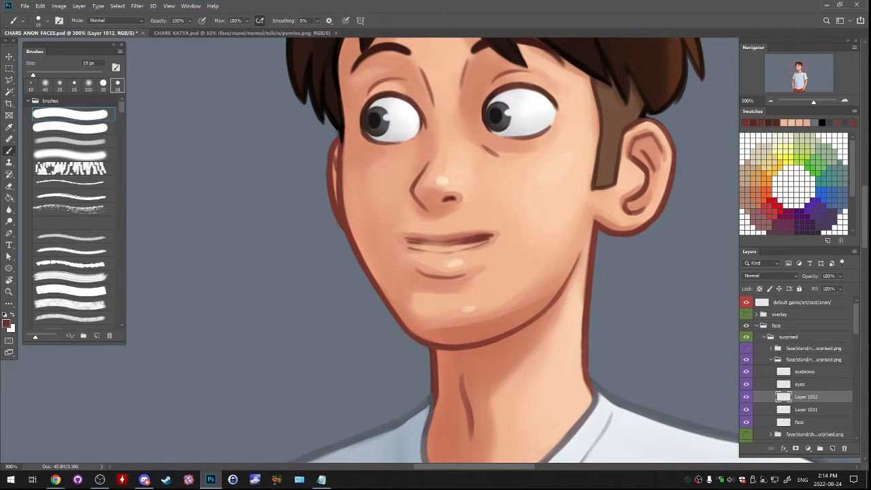
mouse_move(409, 244)
mouse_down()
mouse_move(485, 241)
mouse_move(477, 244)
mouse_up()
key(ctrl+z)
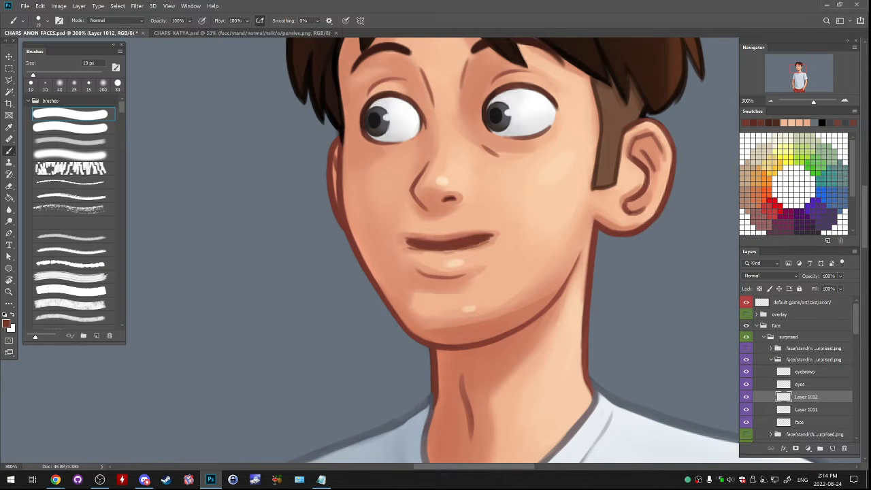
- Try refining the upper lip edge with a sampled skin tone and painting teeth in the eye's white
alt+click(414, 237)
drag(406, 240, 487, 234)
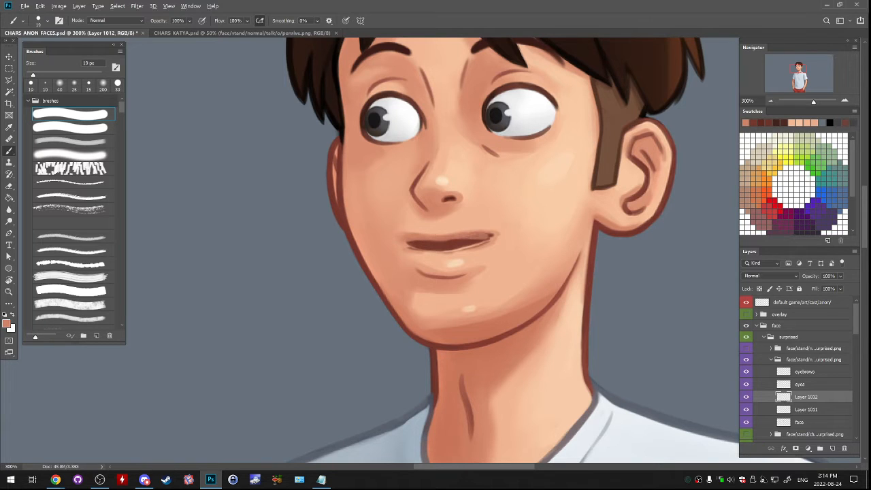
key(ctrl+z)
alt+click(406, 121)
drag(424, 247, 465, 244)
key(ctrl+z)
key(ctrl+z)
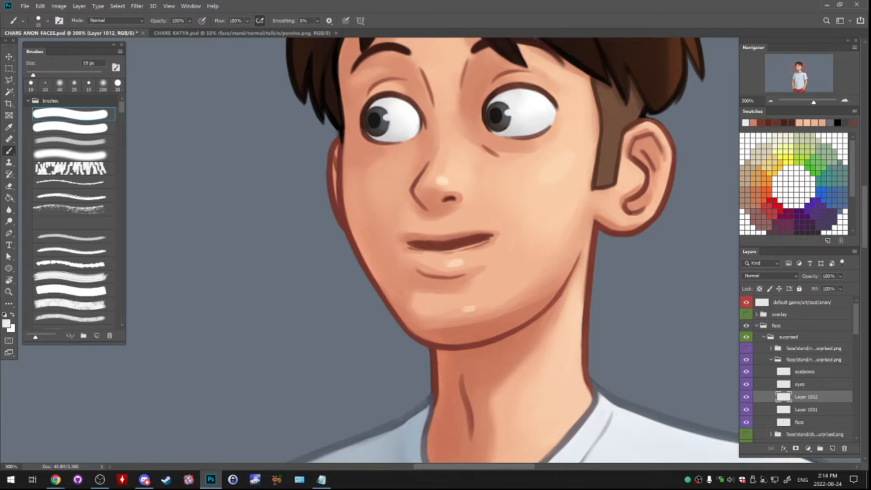
- Clean up the idle mouth's corners and lip edges with sampled skin tones, and paint teeth in white sampled from the eye
alt+click(411, 255)
drag(408, 247, 419, 249)
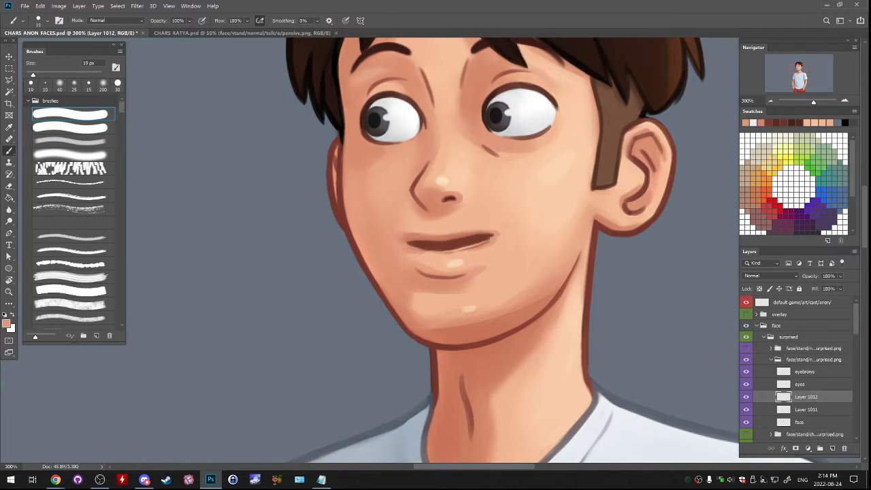
alt+click(489, 246)
alt+click(488, 245)
mouse_move(490, 241)
mouse_down()
mouse_move(451, 254)
mouse_move(496, 234)
mouse_move(426, 244)
mouse_move(462, 244)
mouse_up()
alt+click(454, 246)
alt+click(496, 234)
key(ctrl+z)
alt+click(480, 234)
alt+click(530, 122)
key(ctrl+z)
- Compare the idle mouth with and without Layer 1012, and hide Layers 1012 and 1011
key(ctrl+minus)
key(ctrl+minus)
key(ctrl+minus)
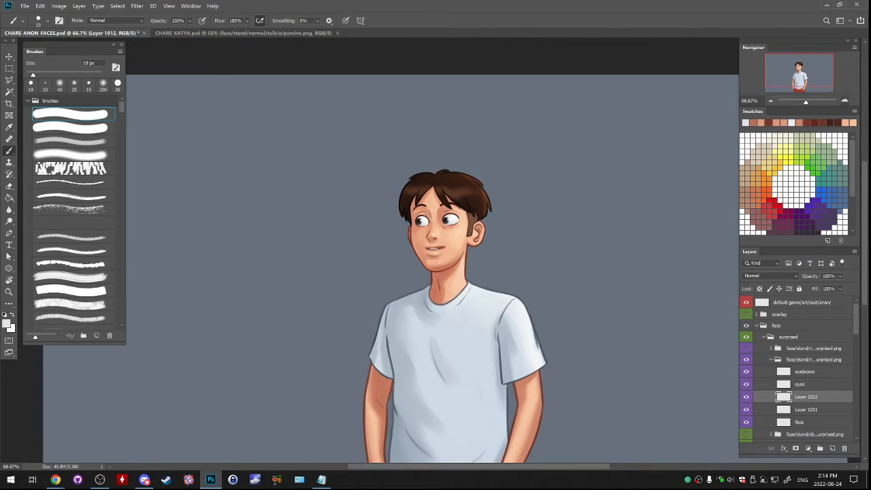
key(ctrl+plus)
key(ctrl+plus)
key(ctrl+plus)
key(ctrl+comma)
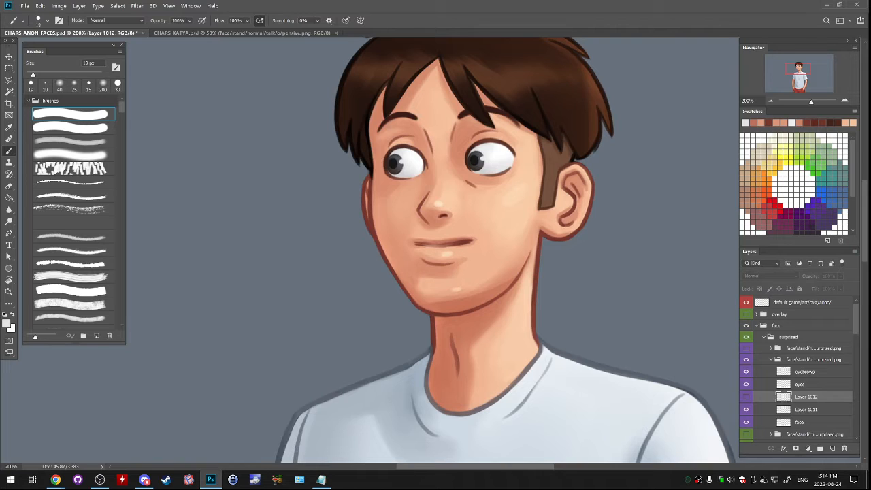
key(ctrl+comma)
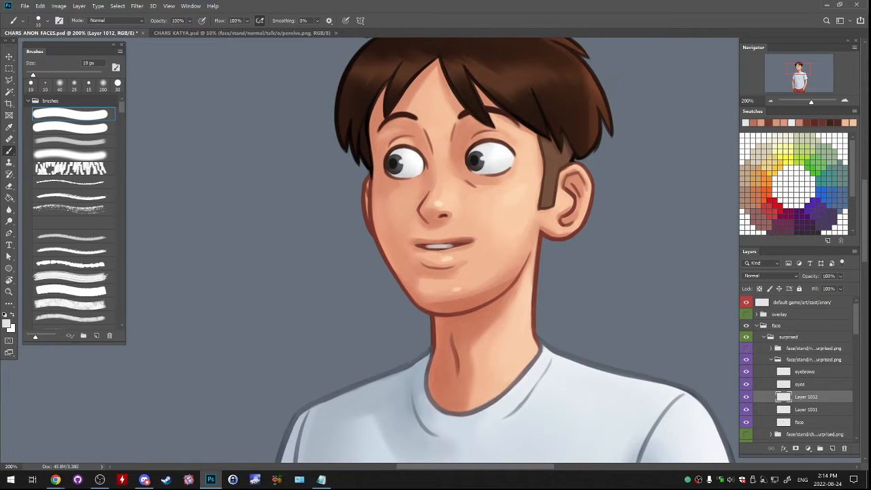
key(ctrl+comma)
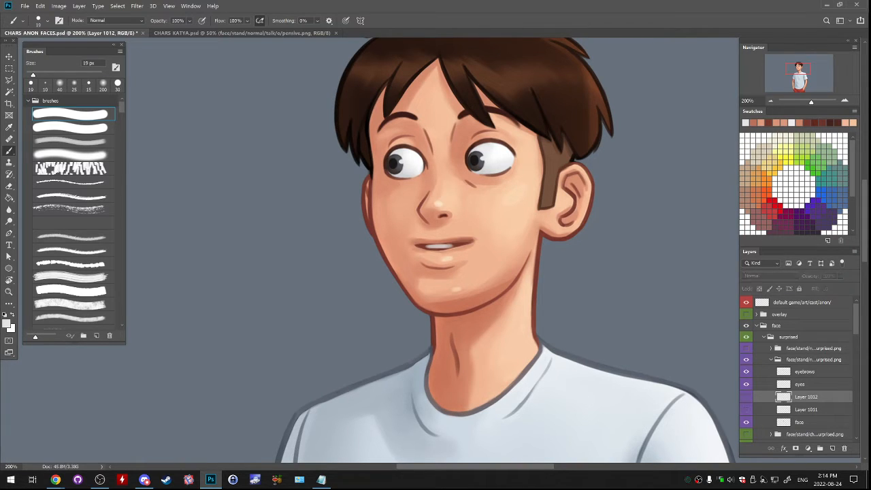
- Toggle the talk/w folder's visibility repeatedly to compare the talking mouth with the closed idle mouth
click(746, 349)
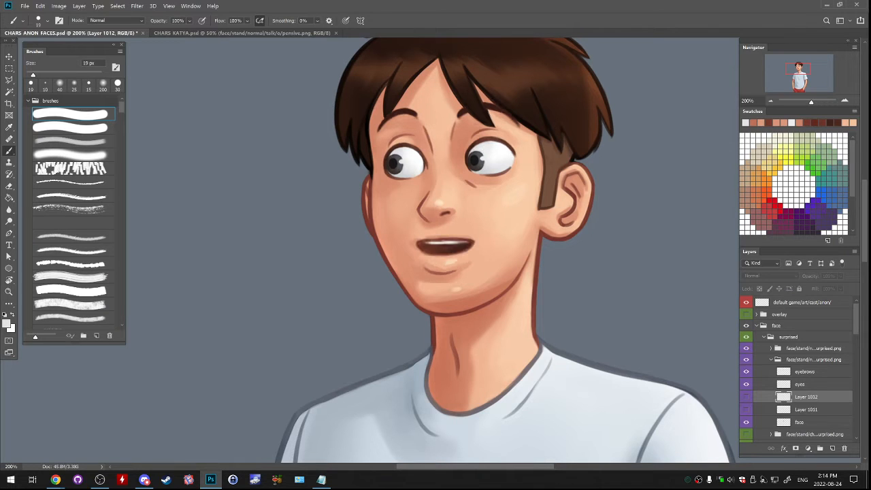
click(746, 348)
click(746, 348)
click(746, 349)
click(746, 348)
click(746, 348)
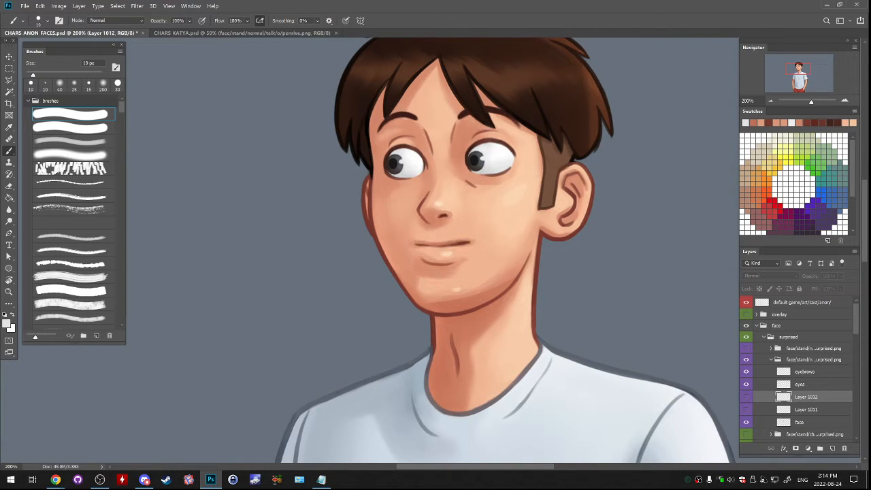
click(746, 349)
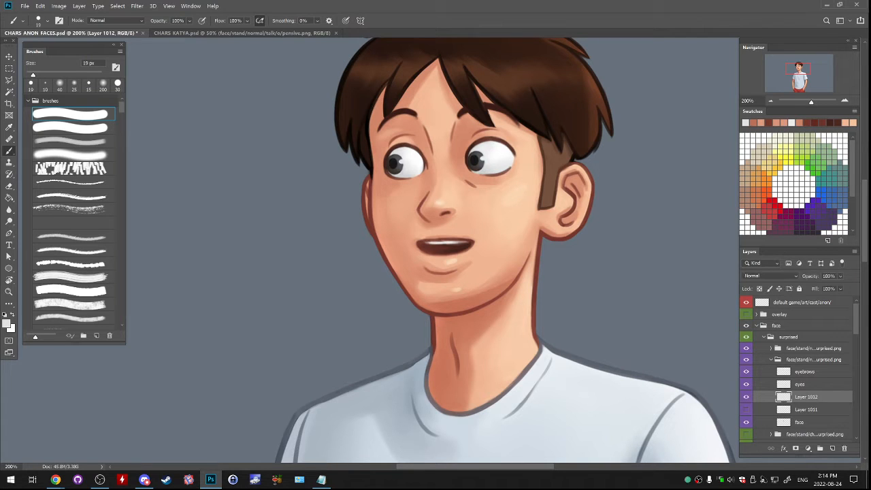
- Collapse the idle/w happy surprised folder and hide the talk/w folder, leaving the idle expression shown
click(771, 360)
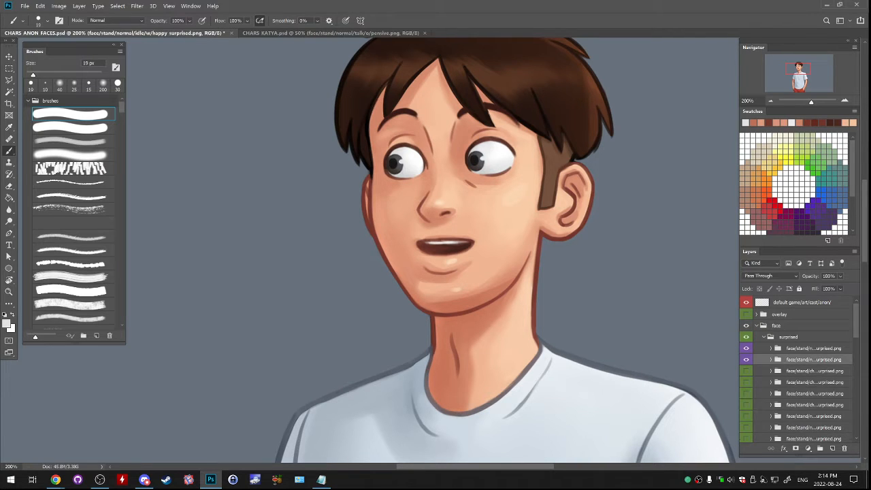
click(746, 348)
click(746, 359)
click(746, 359)
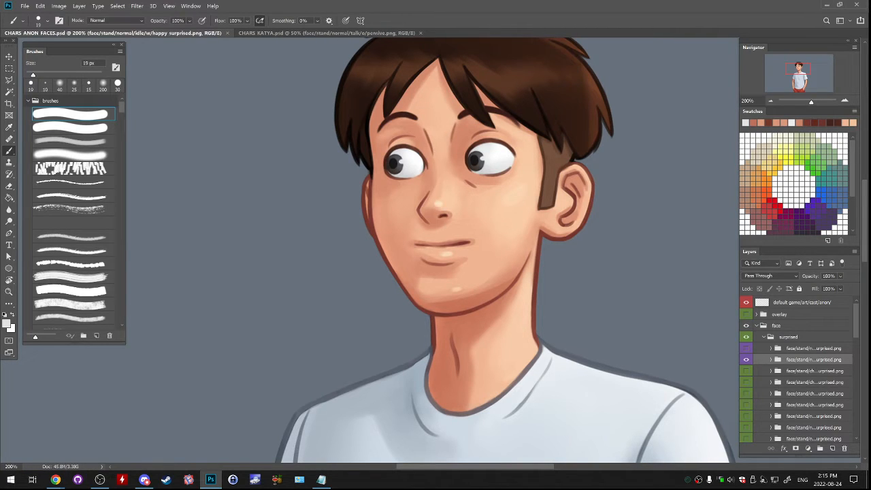
- Save the document as CHARS_ANON_FACES2.psd, and close it without saving further changes
key(alt+Tab)
click(24, 5)
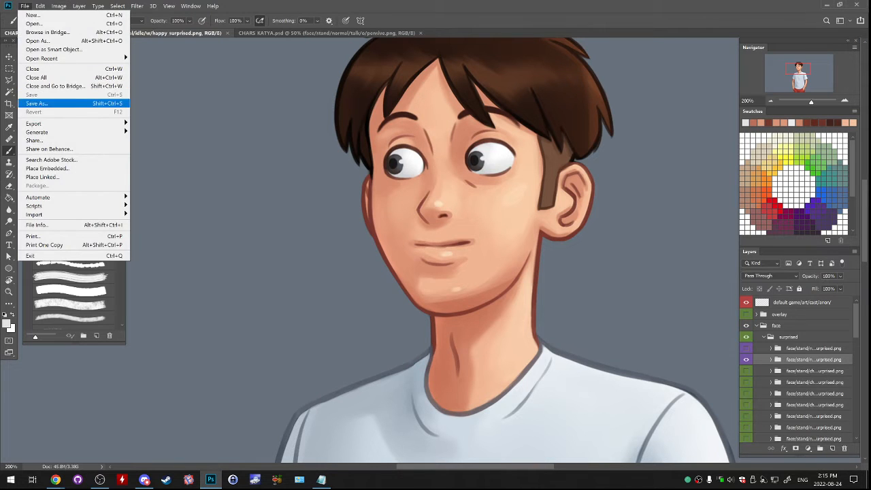
click(36, 103)
click(112, 356)
text(2)
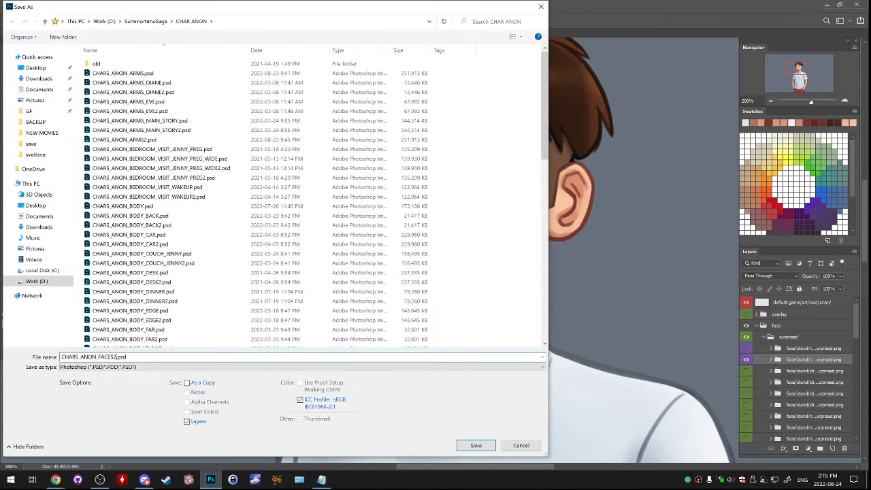
click(475, 445)
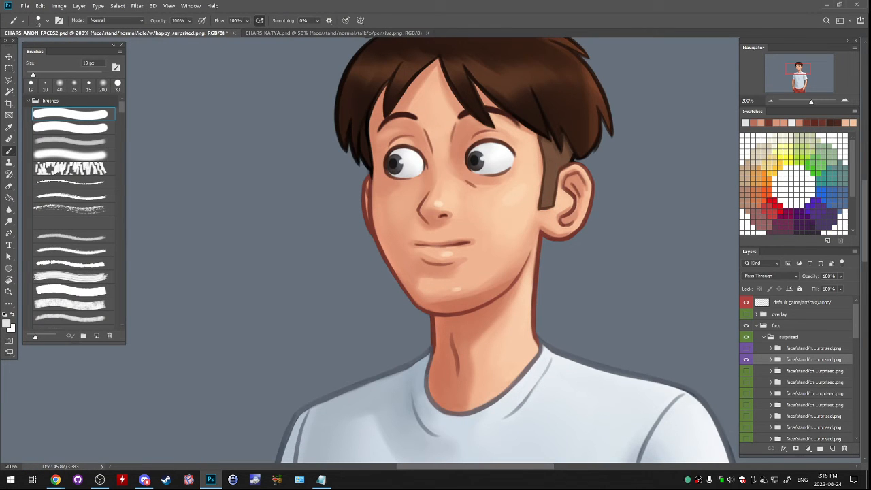
key(ctrl+w)
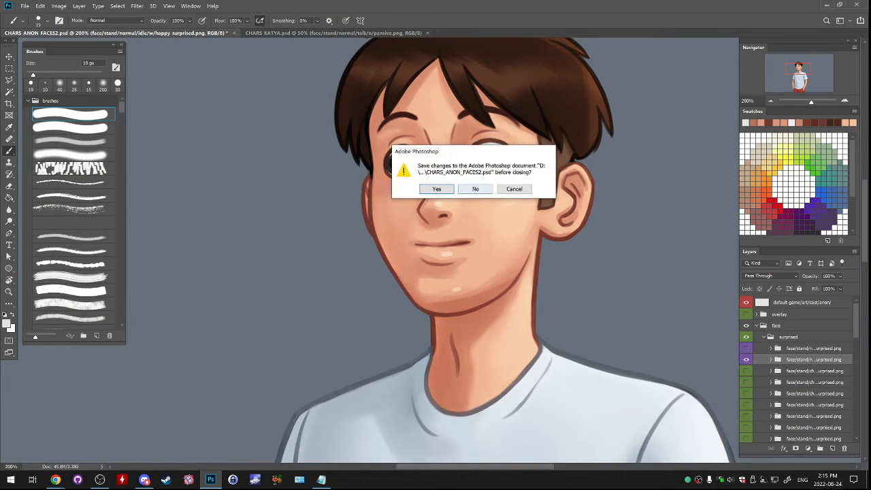
click(475, 189)
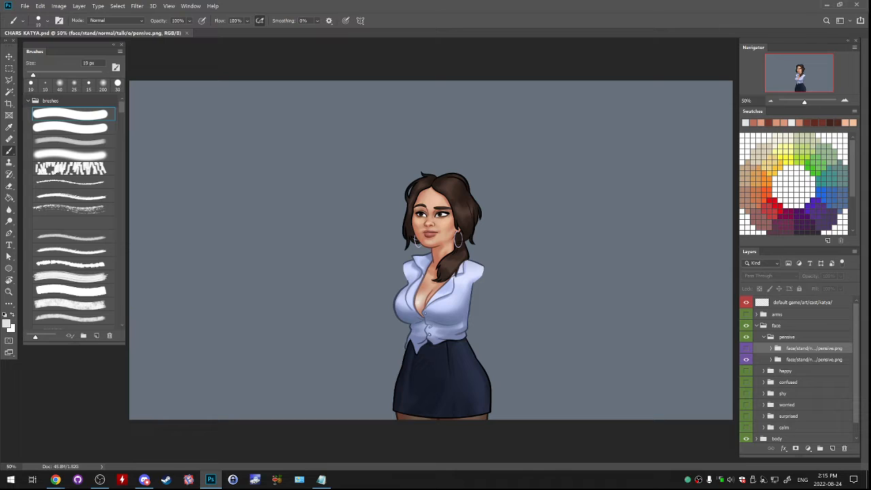
- Toggle the visibility of the talk pensive folder in CHARS_KATYA.psd repeatedly to compare the talking and idle pensive faces
click(745, 348)
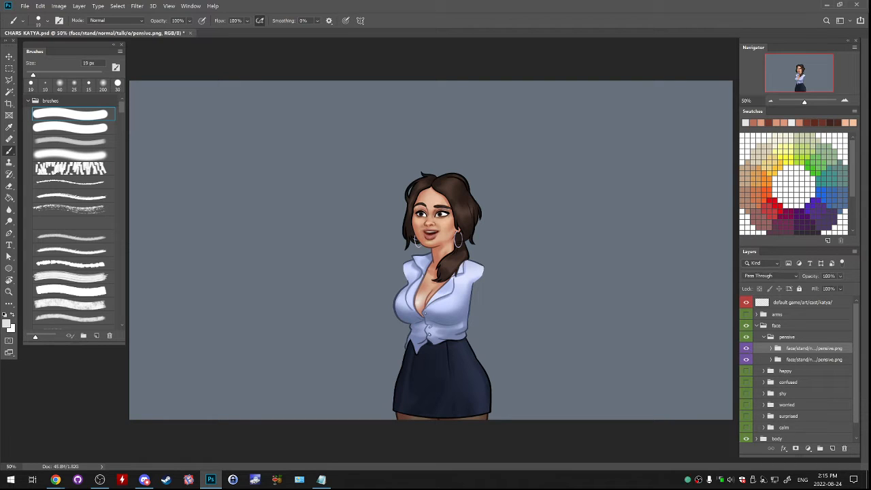
click(745, 348)
key(alt+Tab)
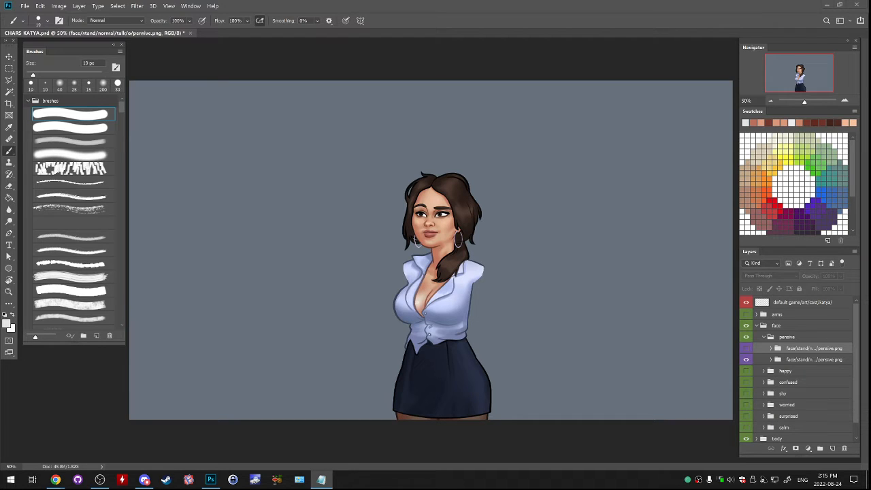
key(alt+Tab)
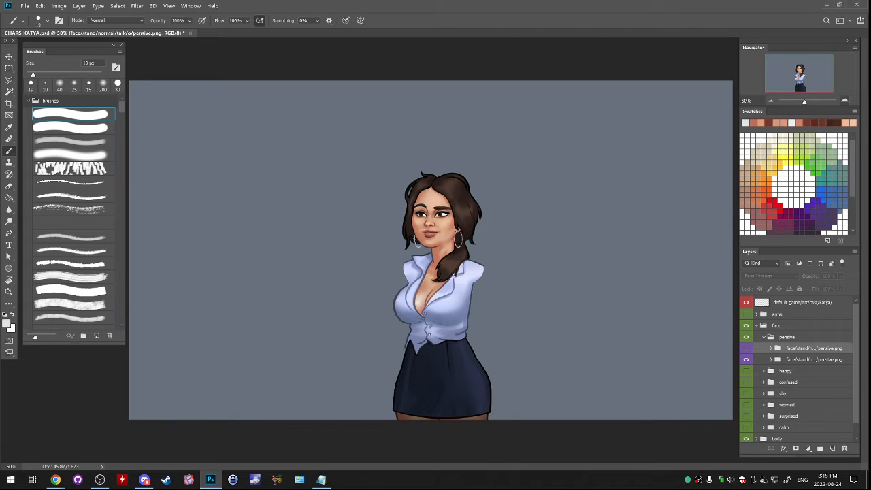
key(ctrl+1)
key(ctrl+plus)
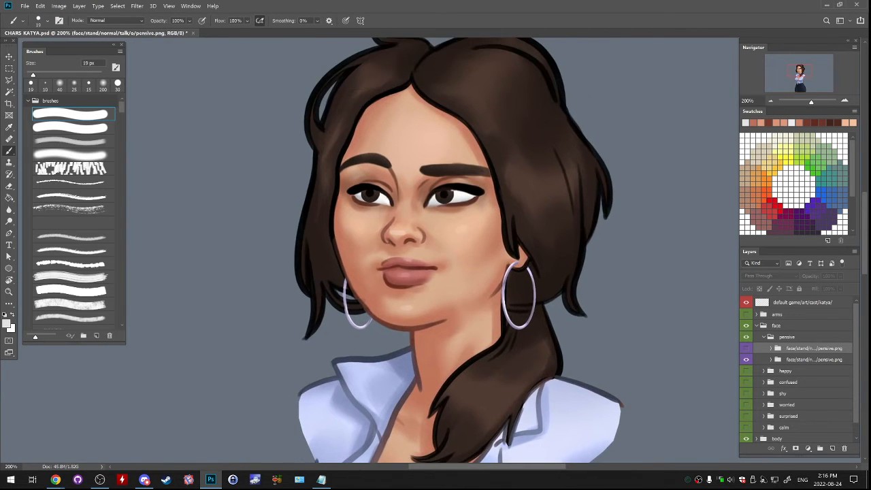
key(ctrl+comma)
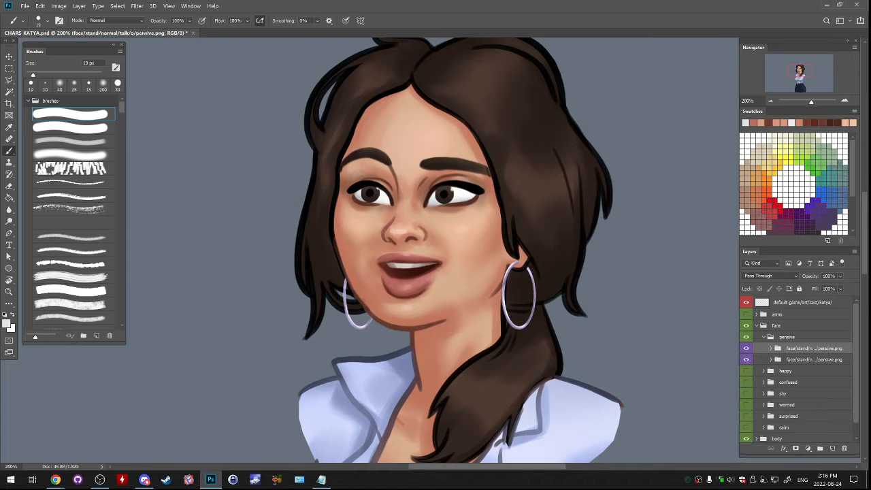
key(ctrl+comma)
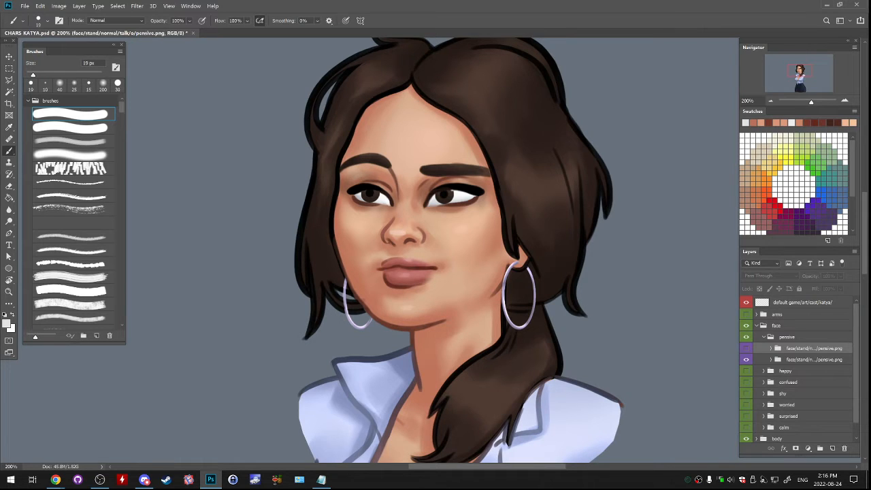
key(ctrl+comma)
key(ctrl+comma)
- Show and expand the talk pensive folder, and hide the collapsed idle pensive folder
click(770, 359)
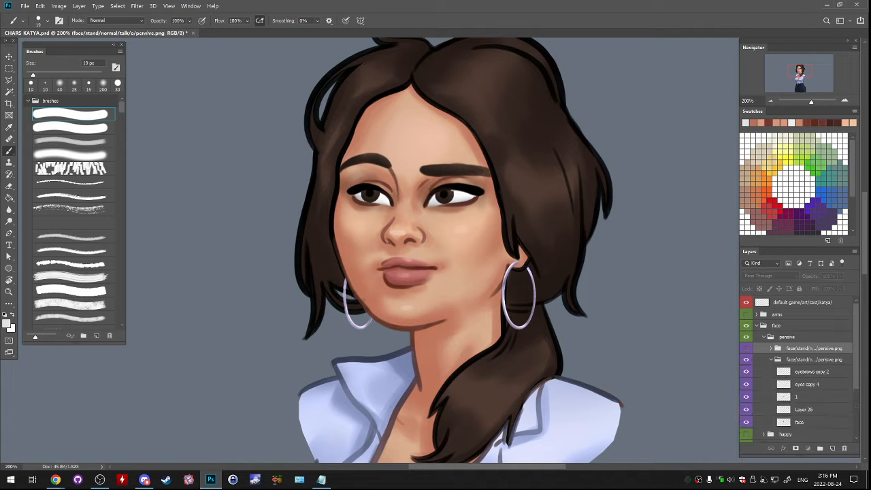
click(771, 359)
click(746, 348)
click(746, 359)
click(771, 349)
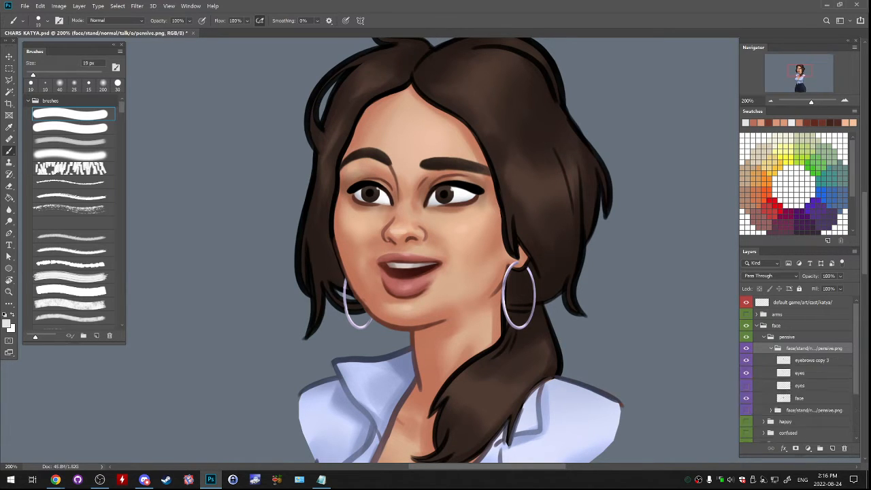
- Shift the irises on the talk pensive folder's visible eyes layer slightly up and to the left
click(799, 373)
drag(589, 351, 601, 351)
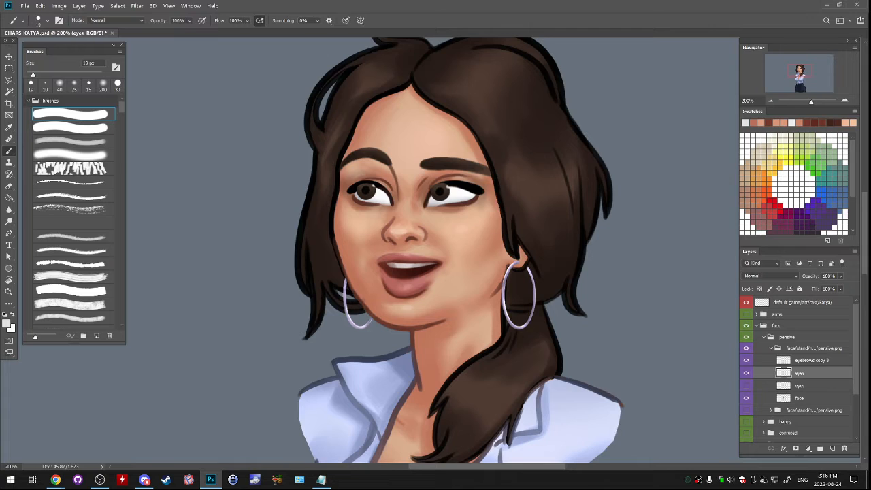
drag(616, 355, 617, 354)
- Duplicate the shifted eyes layer as eyes copy 6 and move the copy into the idle pensive folder, reselecting the original layer
key(e)
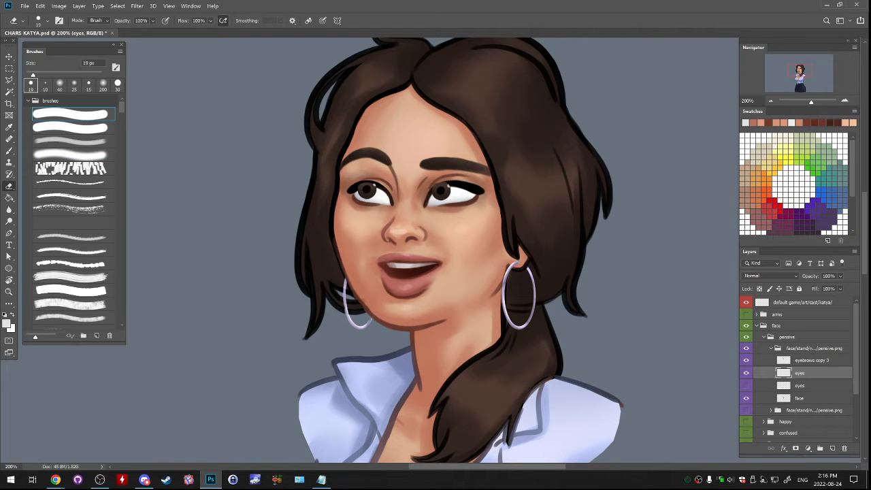
right_click(809, 373)
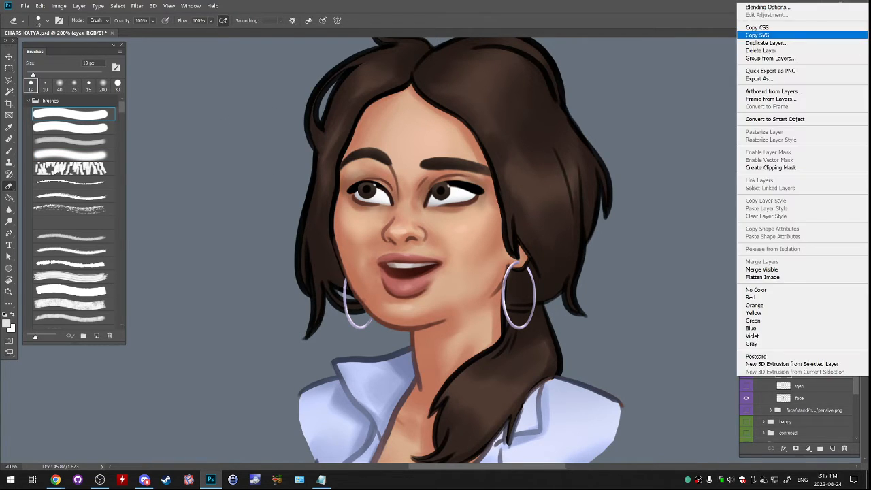
click(769, 43)
key(Return)
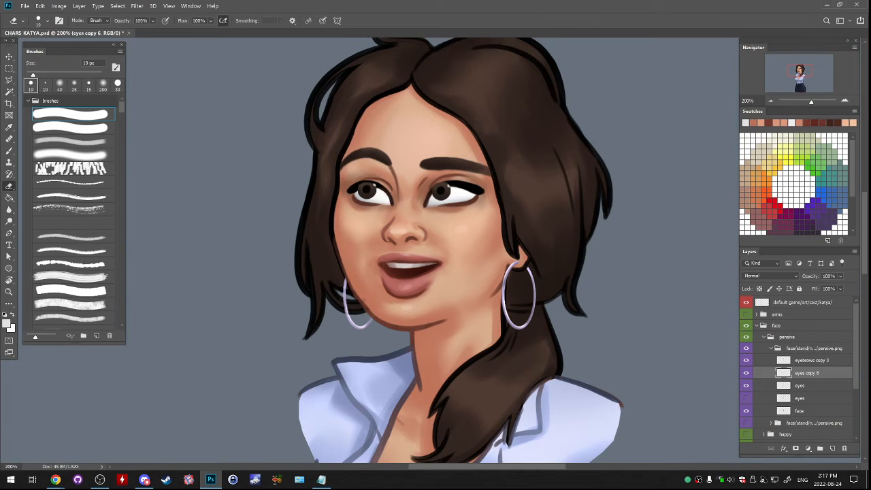
drag(808, 373, 808, 423)
click(802, 372)
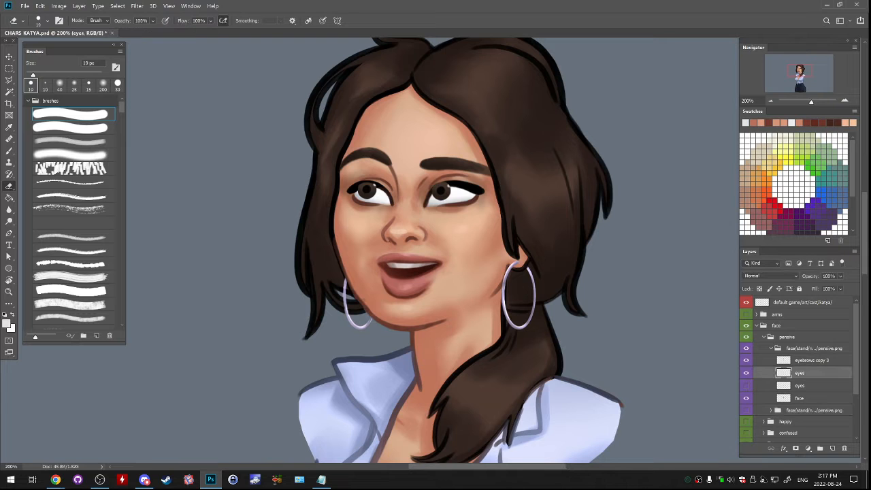
- Erase the iris highlights and edges that overlap the upper eyelids on the talking face's eyes layer with a 10 px eraser
click(844, 100)
click(844, 101)
click(799, 69)
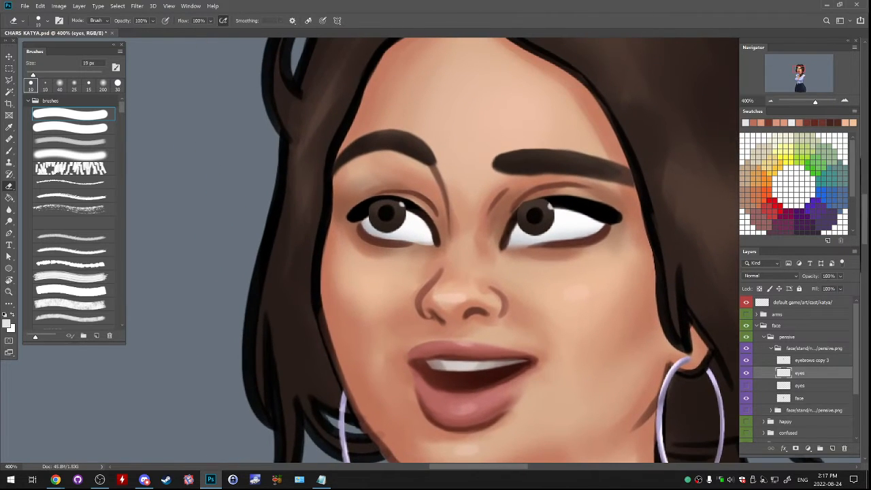
key(bracketleft)
key(bracketleft)
drag(372, 213, 404, 205)
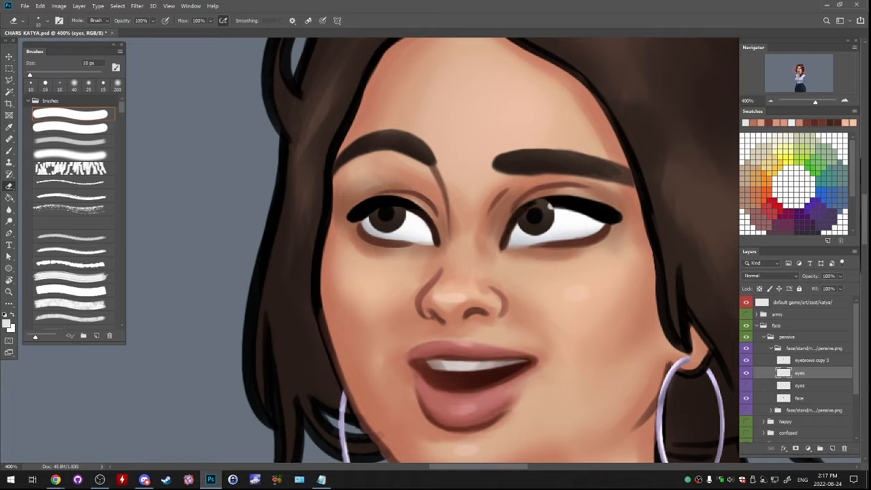
drag(538, 205, 551, 204)
drag(596, 296, 627, 267)
key(ctrl+z)
key(ctrl+shift+z)
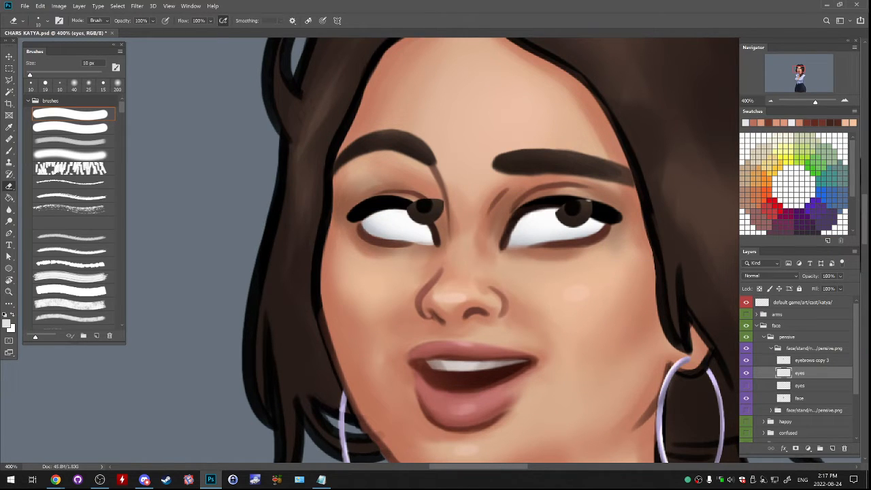
key(ctrl+z)
key(ctrl+z)
- Nudge the talking face's irises slightly and erase the leftover highlights along the upper lids of both eyes
drag(576, 287, 577, 282)
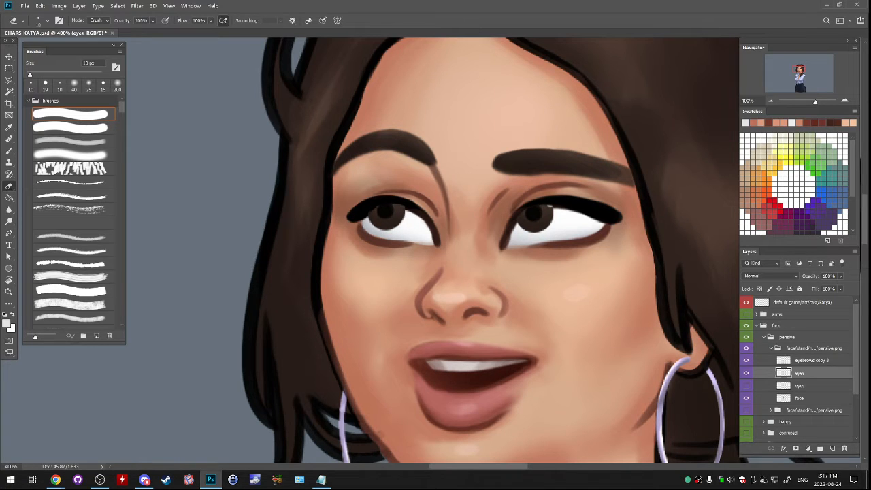
drag(392, 204, 404, 206)
drag(539, 205, 551, 205)
- Compare the edited eyes layer with the alternate eyes layer beneath it on the talking face
key(ctrl+comma)
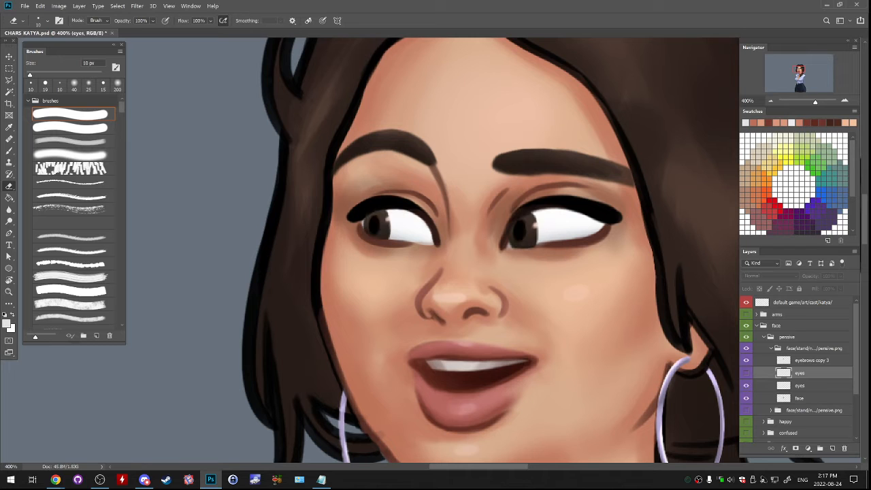
click(746, 385)
key(ctrl+comma)
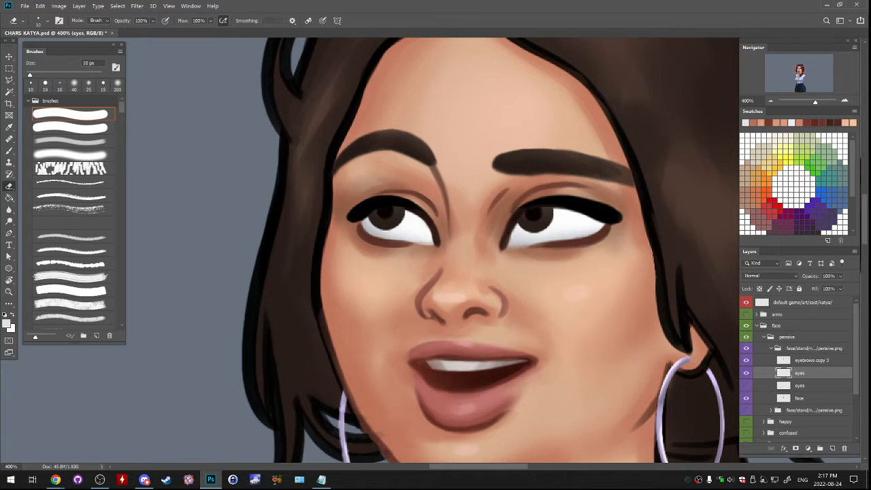
- Duplicate the edited eyes layer as eyes copy 7 into the idle pensive folder, and collapse the talk pensive folder
right_click(820, 372)
click(748, 137)
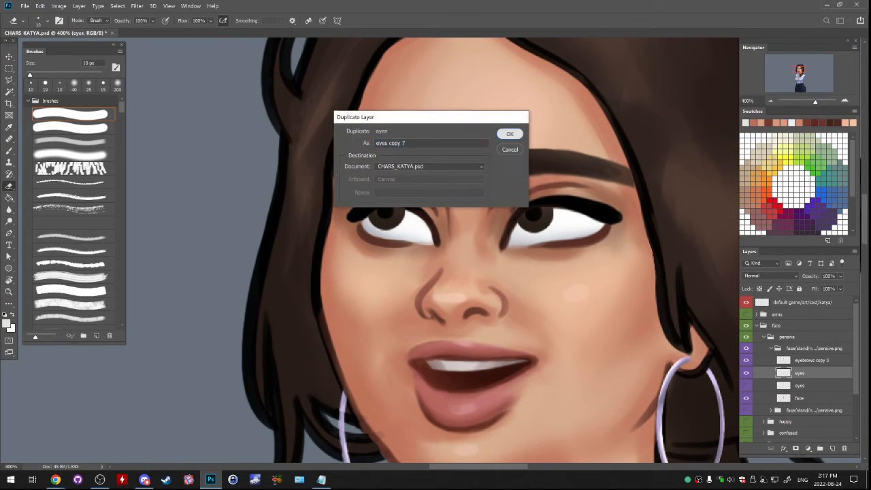
key(Return)
scroll(821, 373, down, 2)
drag(821, 348, 820, 400)
click(770, 323)
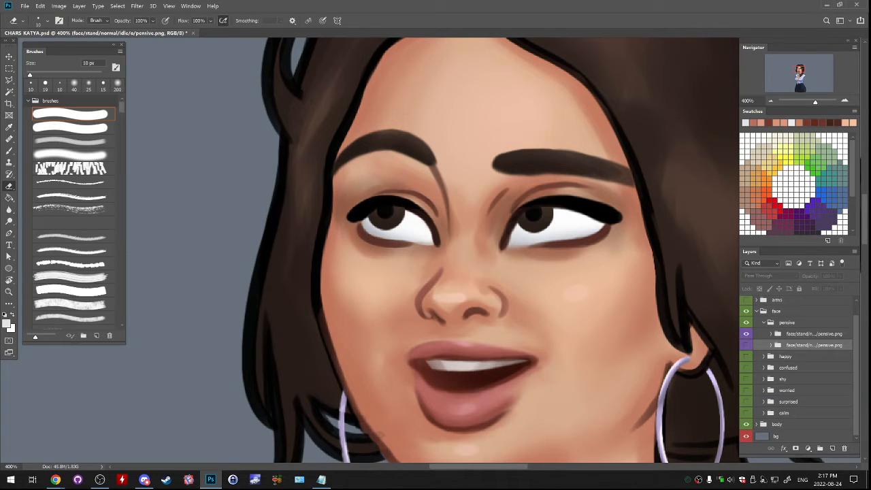
- Show only the idle pensive folder, and move eyes copy 7 and eyes copy 6 below eyebrows copy 2
click(746, 333)
click(745, 345)
click(770, 345)
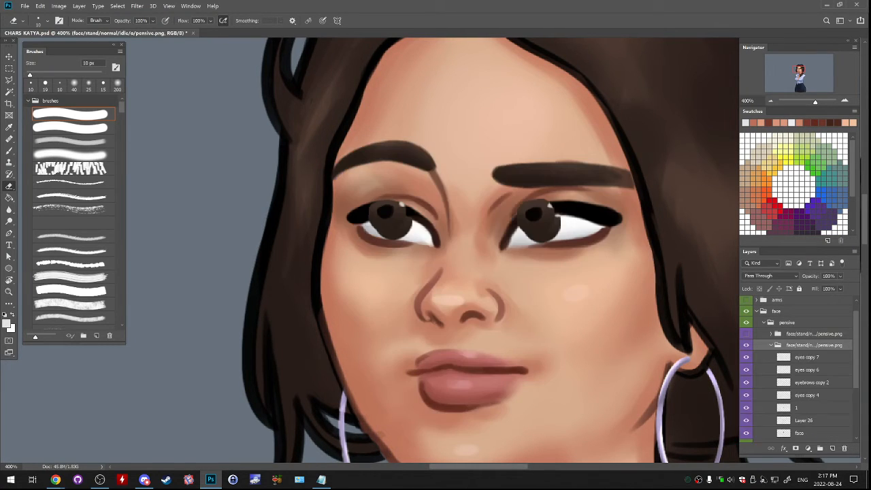
click(806, 357)
shift+click(807, 370)
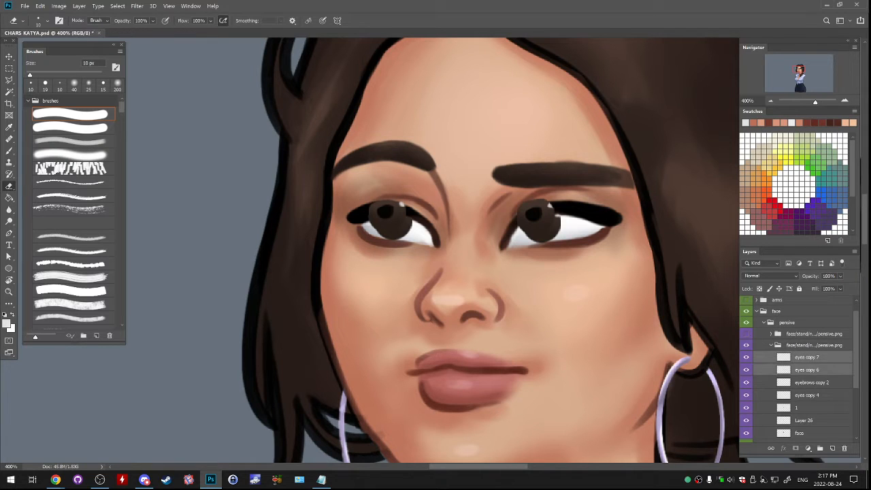
drag(807, 369, 807, 389)
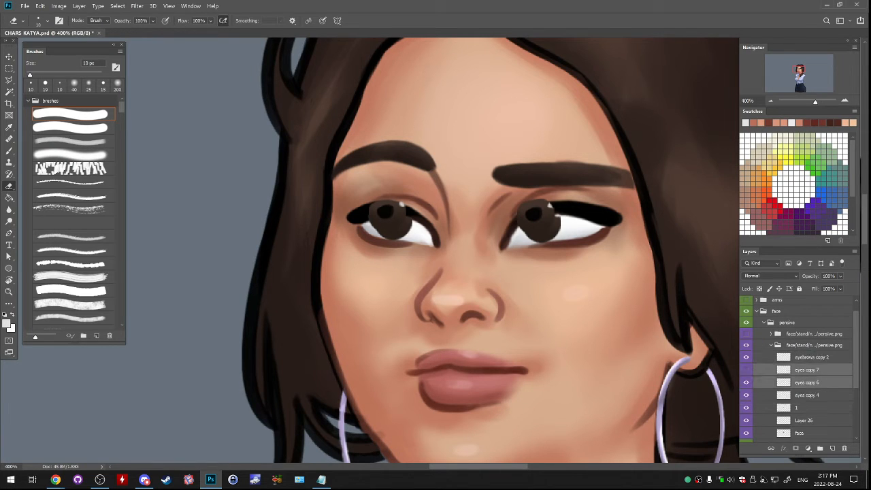
- Compare the idle face's eye layers, keep only eyes copy 7 visible with eyes copy 4 hidden, and delete eyes copy 6
click(745, 383)
click(745, 395)
click(746, 383)
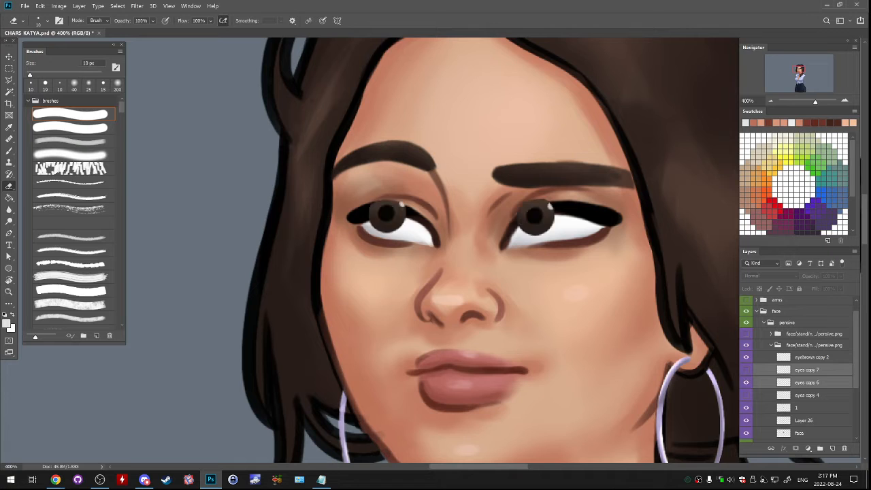
click(745, 369)
click(806, 382)
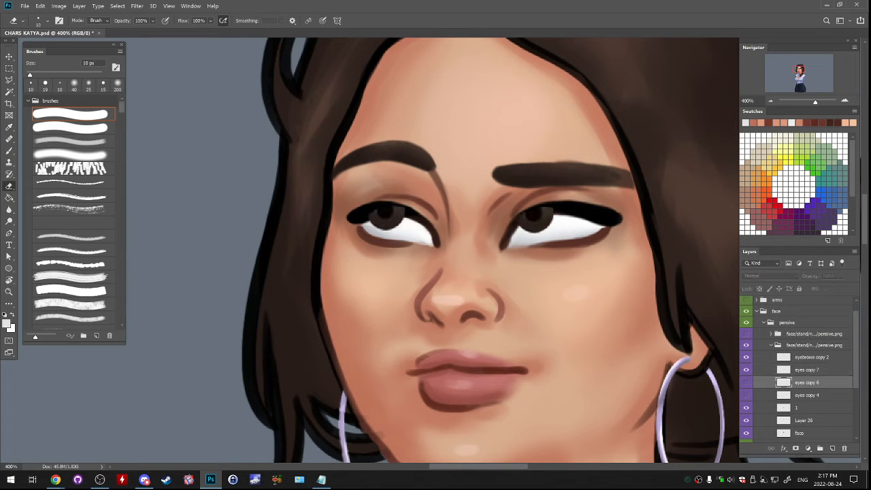
drag(807, 382, 843, 448)
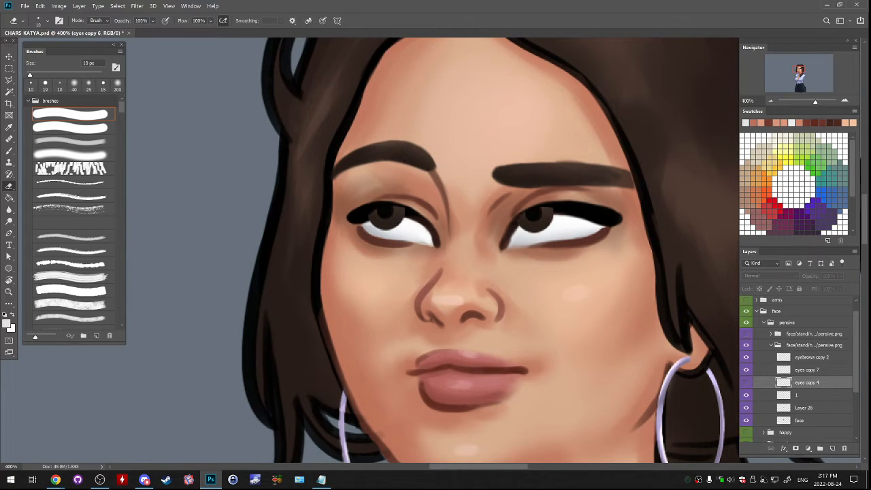
- Erase the iris tops overlapping the upper lids on eyes copy 7, and collapse the idle pensive folder to check the face
click(806, 369)
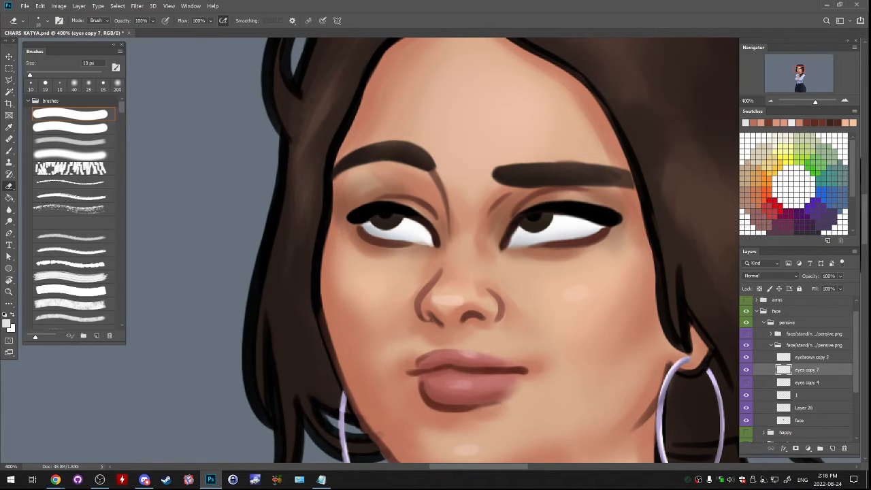
ctrl+click(806, 370)
click(770, 344)
click(746, 345)
click(746, 345)
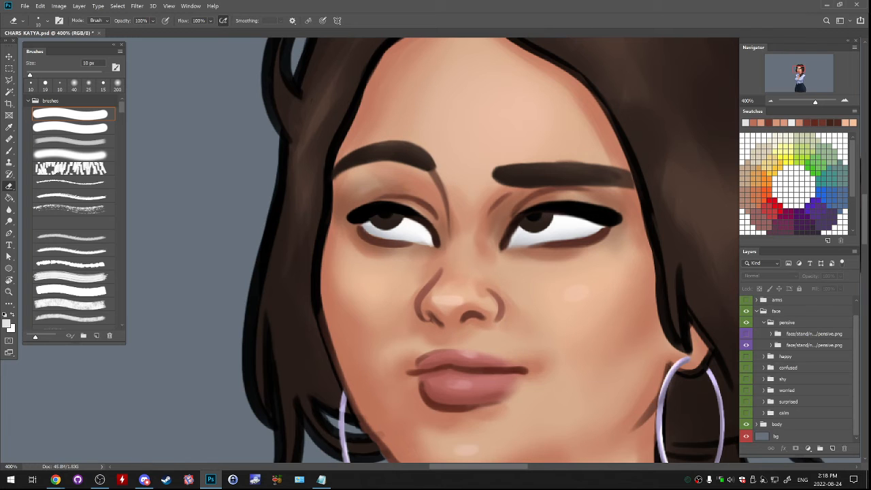
key(ctrl+minus)
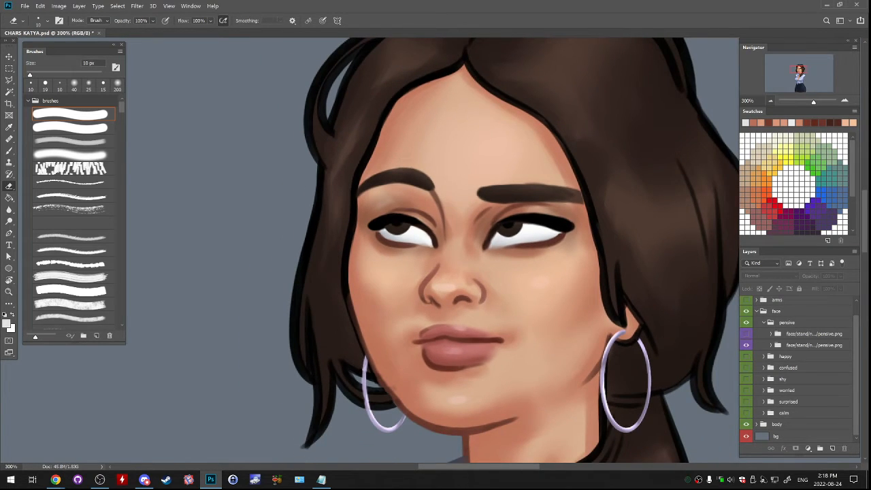
- Check the whole face at 100% zoom, select the hidden talk pensive folder, and save the Katya document
key(ctrl+minus)
key(ctrl+minus)
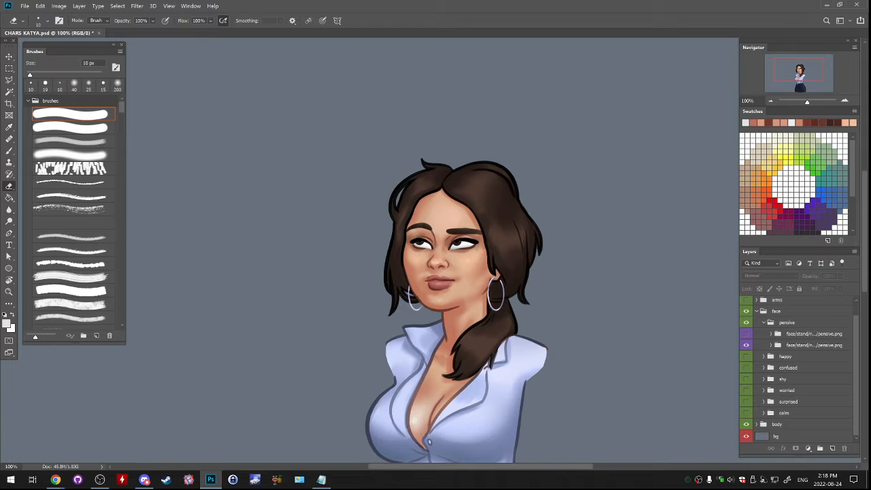
click(813, 334)
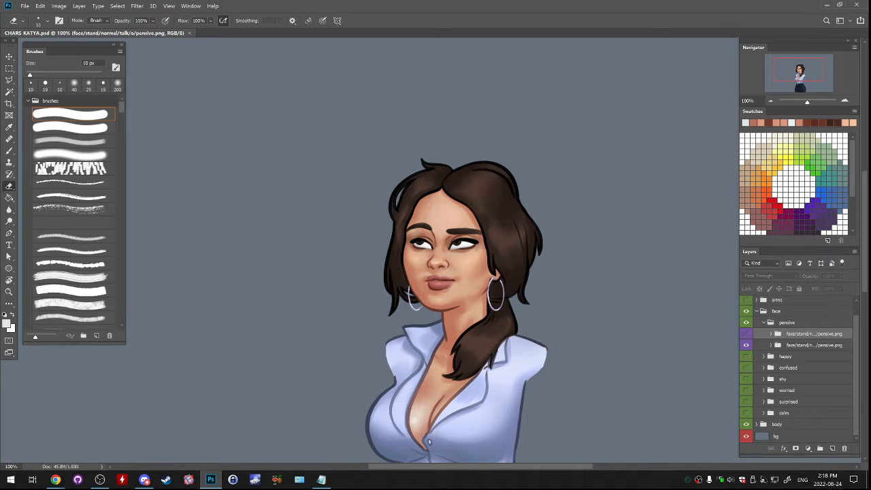
key(alt+Tab)
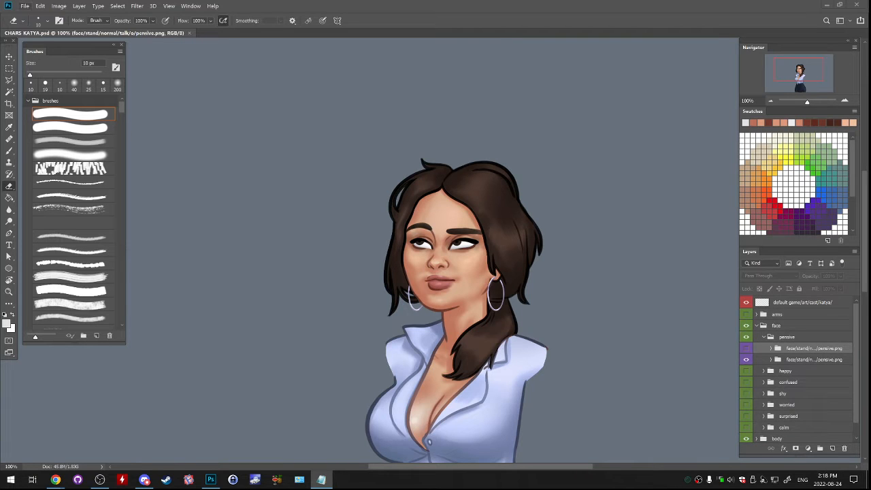
- Open the recent file CHARS_ANON_FACES.psd and copy the name of the blood_nose.png folder inside its overlay group
click(25, 5)
mouse_move(42, 58)
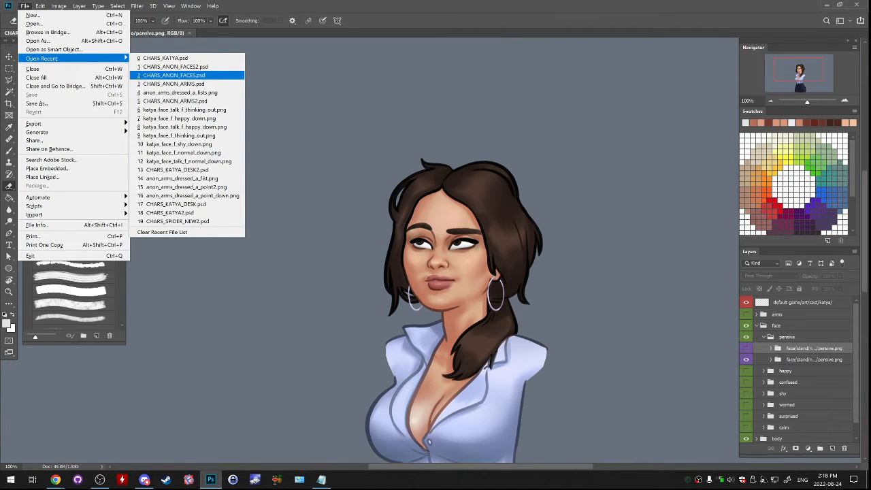
click(174, 76)
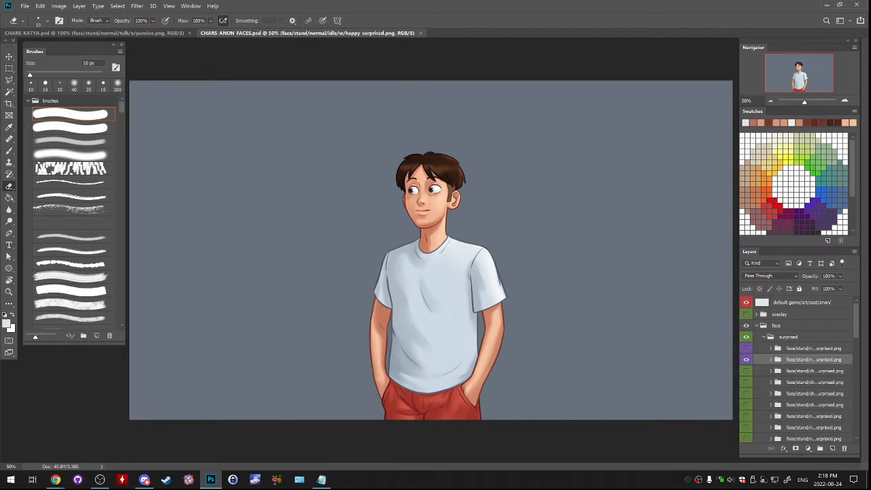
click(756, 314)
ctrl+click(763, 326)
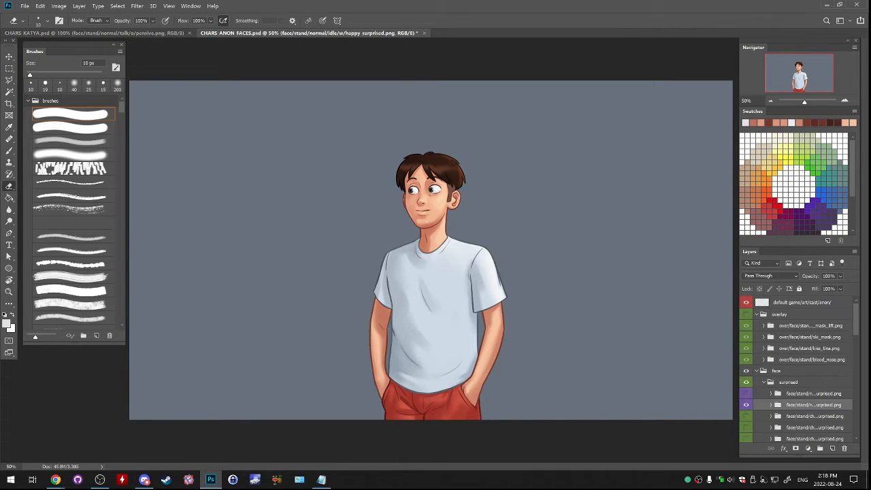
double_click(812, 359)
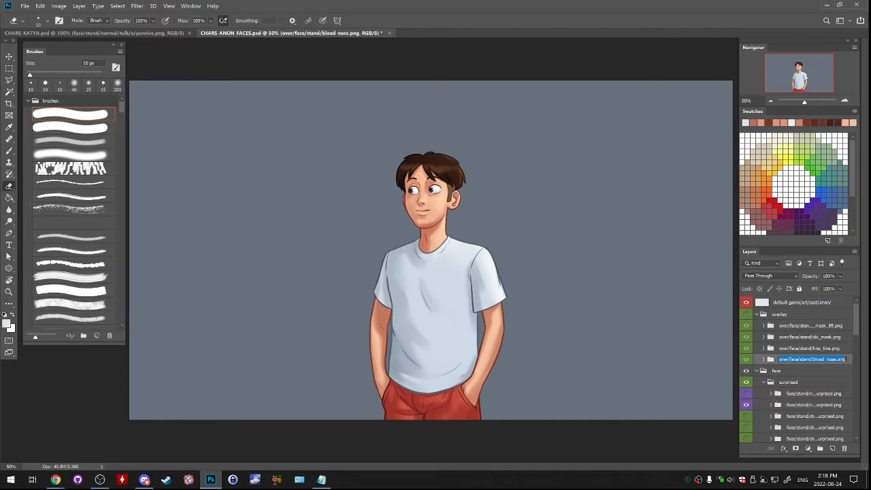
click(810, 326)
- Return to CHARS_KATYA.psd and create a new group named overlay directly above the arms group
click(94, 33)
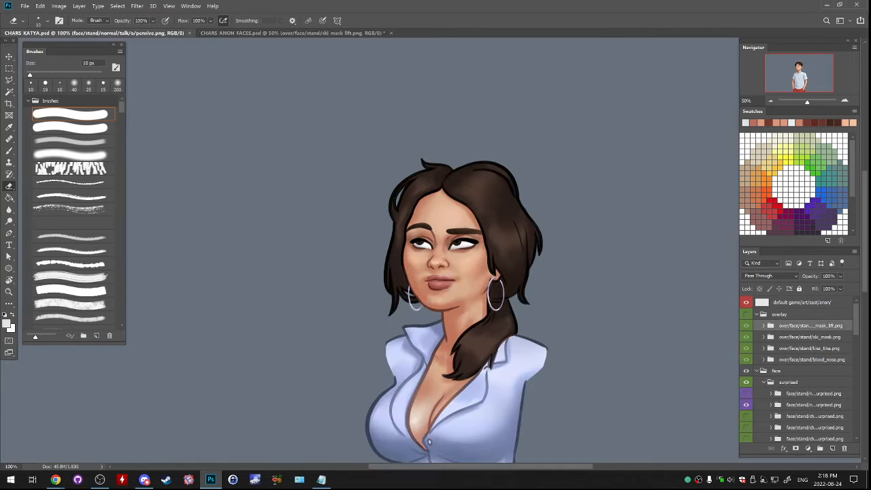
click(777, 314)
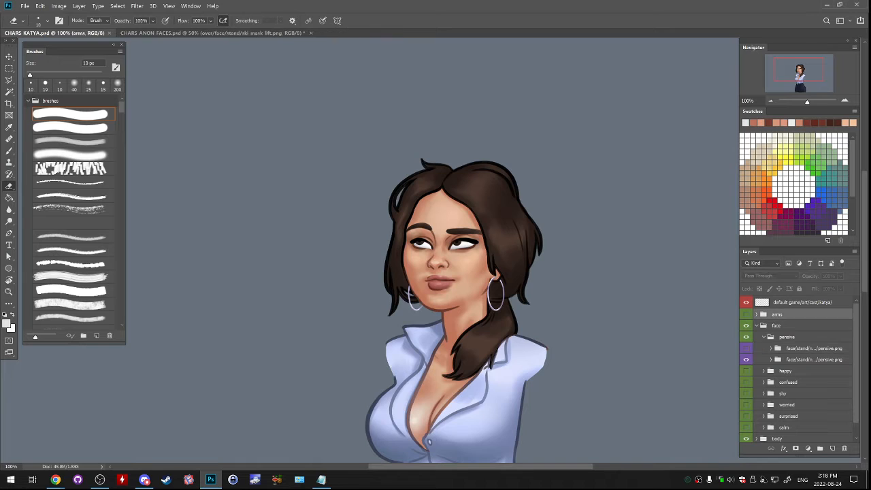
click(819, 448)
double_click(779, 314)
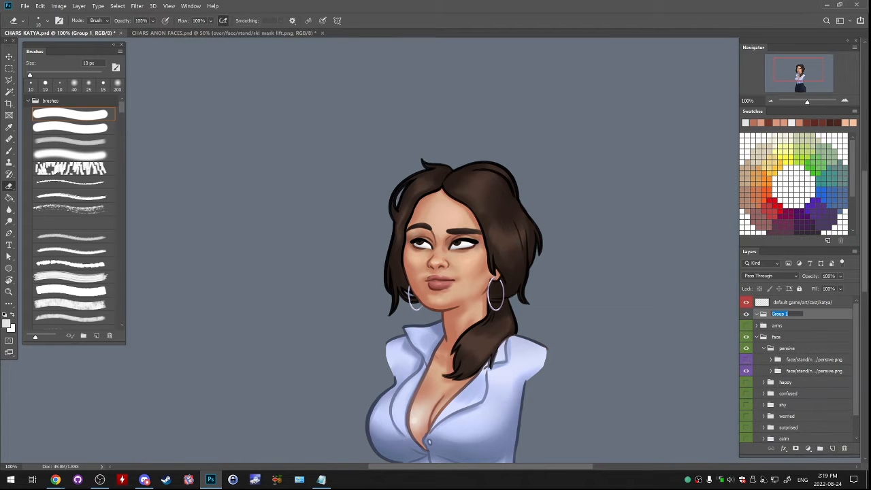
text(overlay)
key(Return)
- Add a new layer inside overlay, wrapped in a group named over/face/stand/blush.png with a violet color label
click(832, 448)
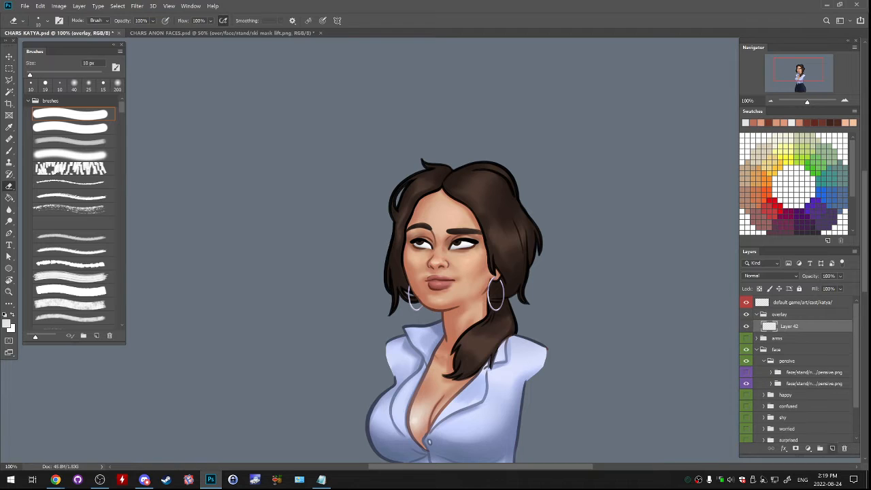
key(ctrl+g)
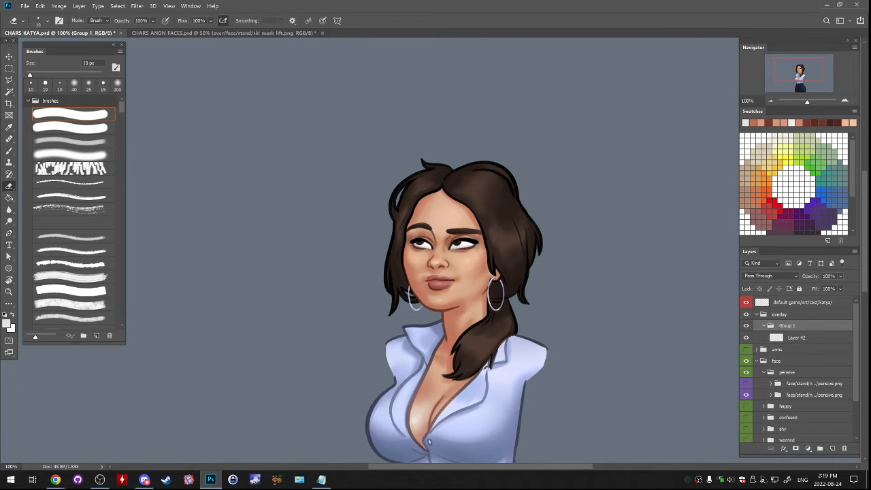
double_click(787, 325)
text(over/face/stand/blood nose.png)
double_click(814, 325)
click(816, 325)
double_click(816, 325)
text(blush)
key(Return)
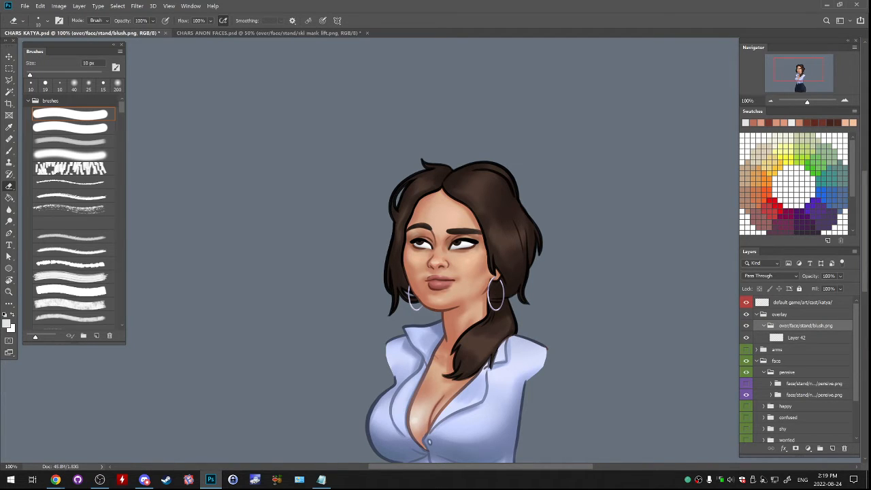
right_click(798, 325)
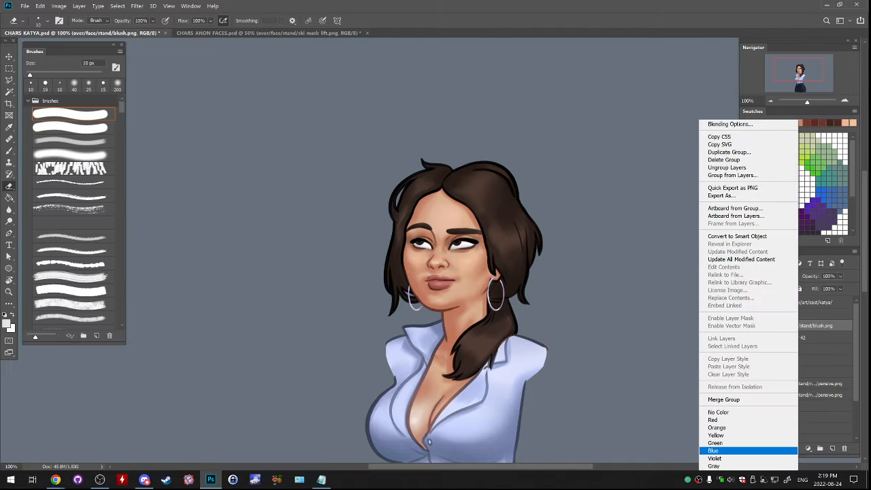
click(747, 458)
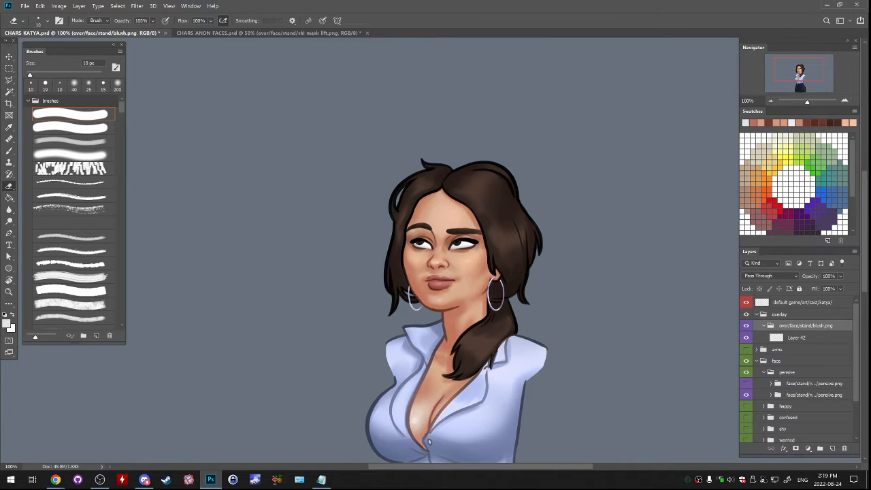
- Paint a faint bright-red blush on both cheeks on Layer 42 using the soft brush at 90 px
click(801, 337)
key(b)
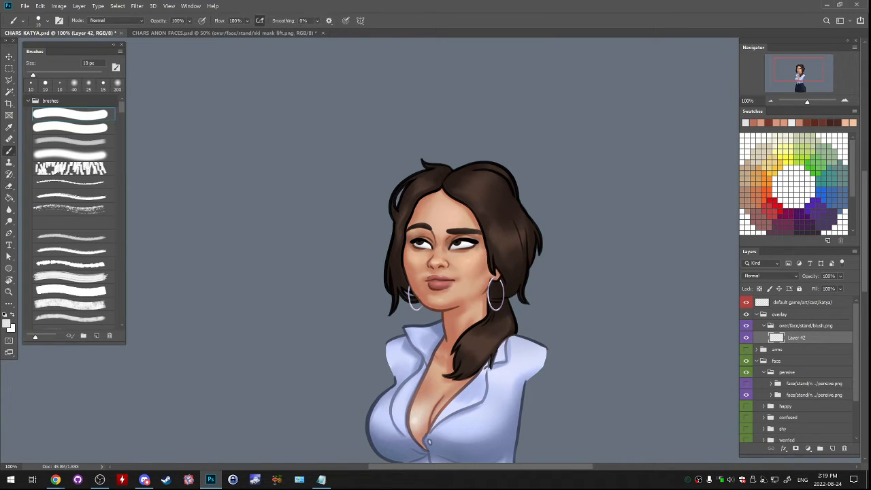
click(776, 206)
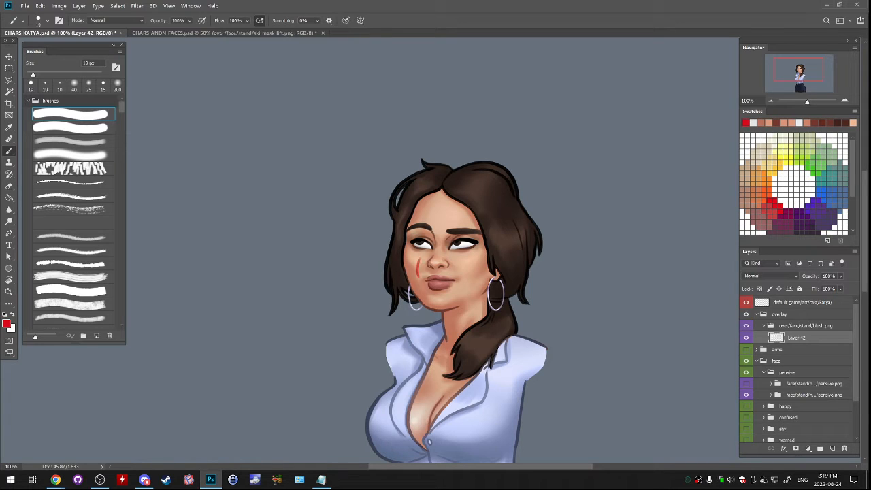
click(71, 155)
key(bracketright)
key(bracketright)
key(bracketright)
key(bracketright)
key(bracketright)
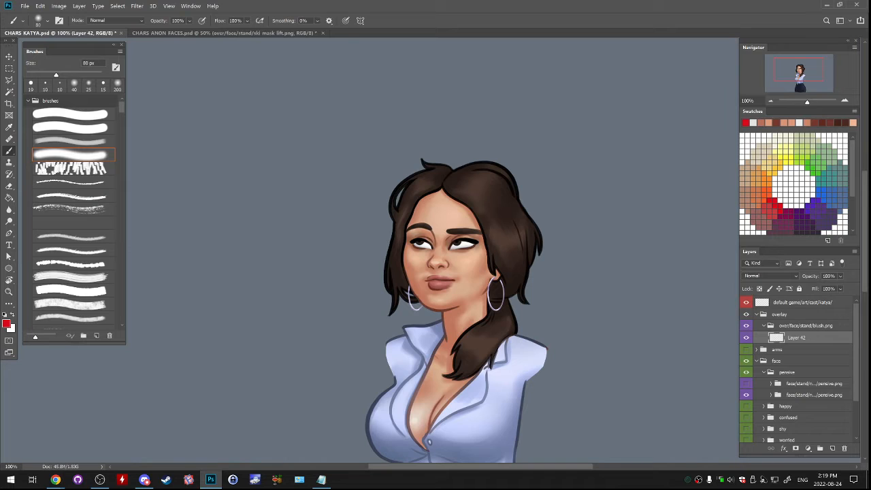
key(bracketright)
mouse_move(406, 257)
mouse_down()
mouse_move(409, 278)
mouse_move(418, 269)
mouse_move(470, 272)
mouse_up()
key(ctrl+z)
key(ctrl+z)
key(ctrl+z)
key(ctrl+z)
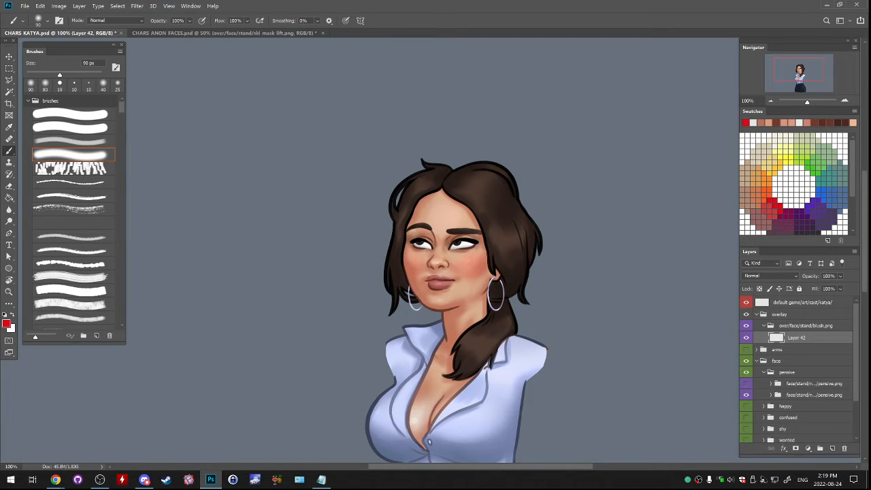
- Build up the red blush over both cheeks, enlarging the soft brush to 125 px
drag(456, 260, 466, 263)
key(ctrl+z)
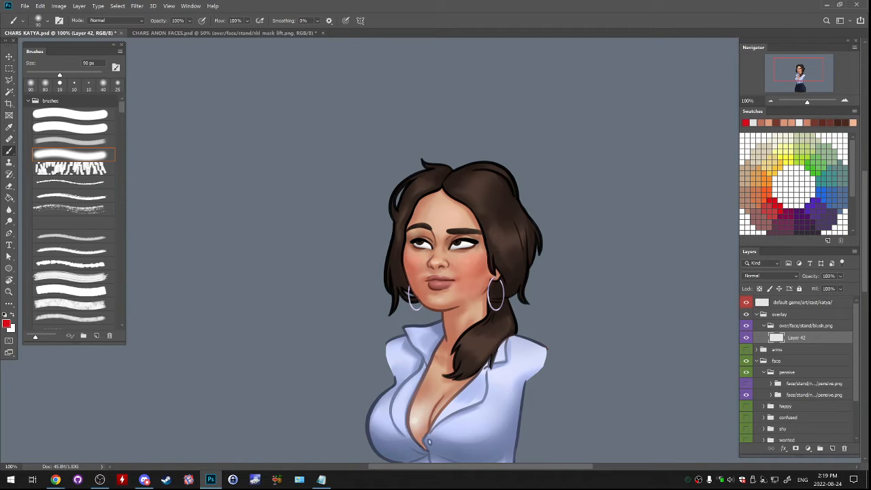
key(bracketright)
key(bracketright)
drag(465, 261, 478, 255)
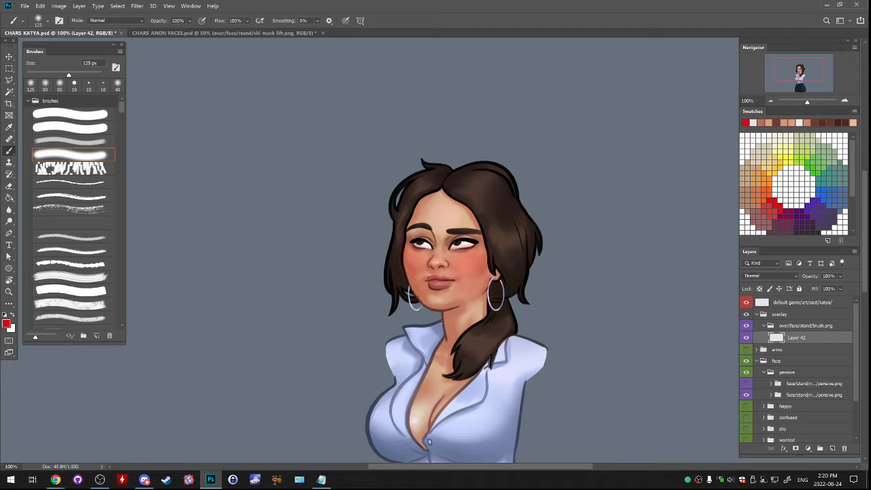
- Soften the outer edges of the cheek blush with the soft eraser at 150 px
key(e)
key(bracketright)
key(bracketright)
key(bracketright)
key(bracketright)
key(bracketright)
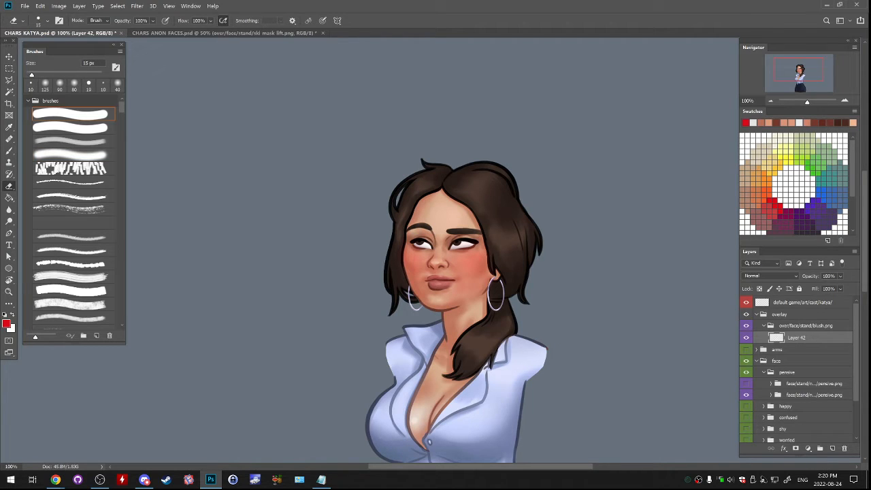
key(bracketright)
key(bracketright)
key(bracketright)
key(bracketright)
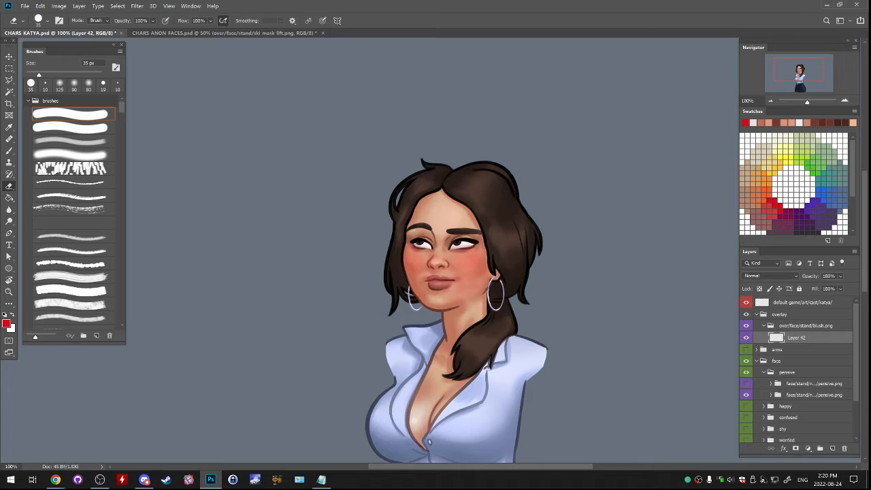
click(71, 155)
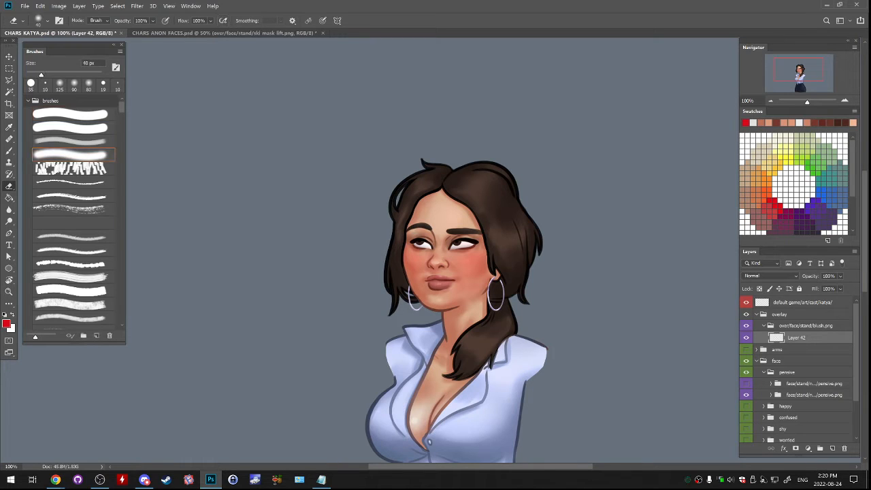
key(bracketright)
key(bracketright)
key(bracketright)
key(bracketright)
key(bracketright)
key(bracketright)
key(bracketright)
key(bracketright)
drag(401, 247, 404, 271)
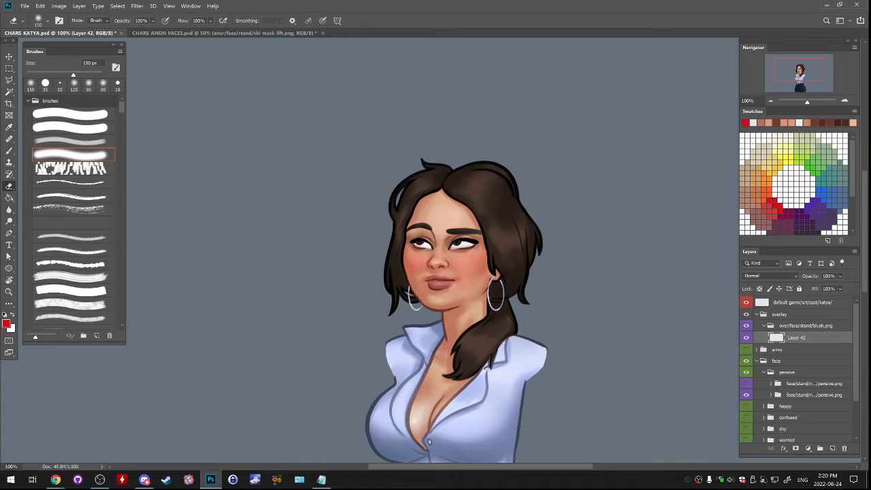
- Touch up the blush with the soft brush and eraser, and compare the face with Layer 42 hidden and shown
key(b)
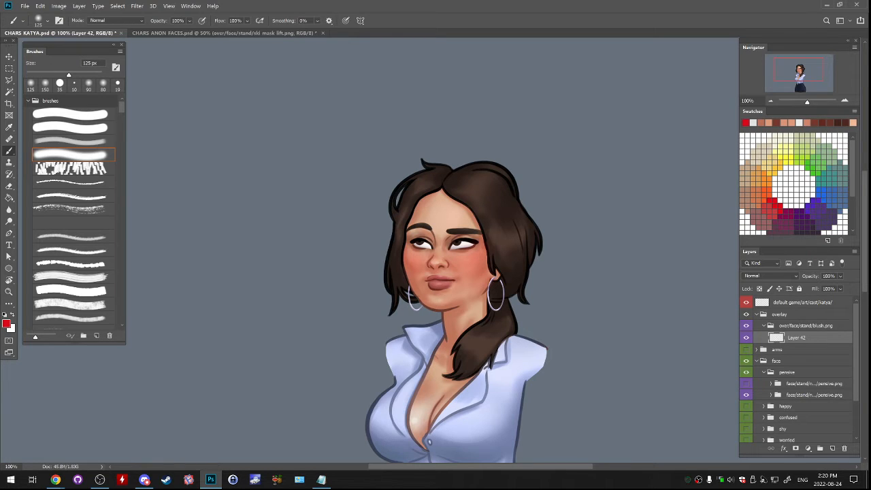
key(e)
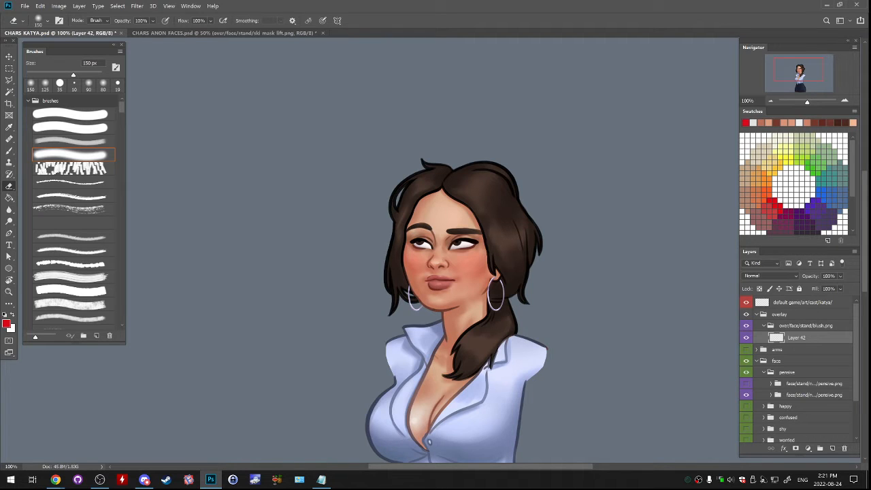
click(745, 337)
click(746, 337)
click(745, 338)
- Collapse the blush.png folder and save CHARS_KATYA.psd with the new overlay
click(763, 326)
key(ctrl+s)
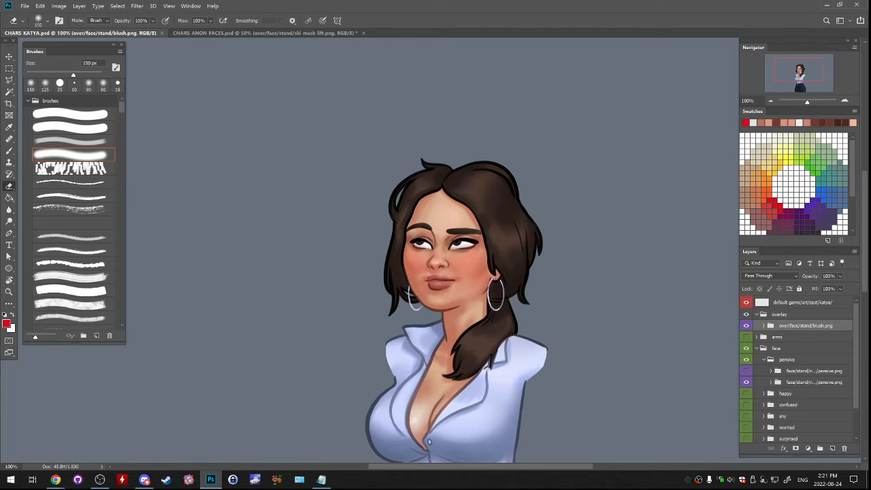
key(alt+Tab)
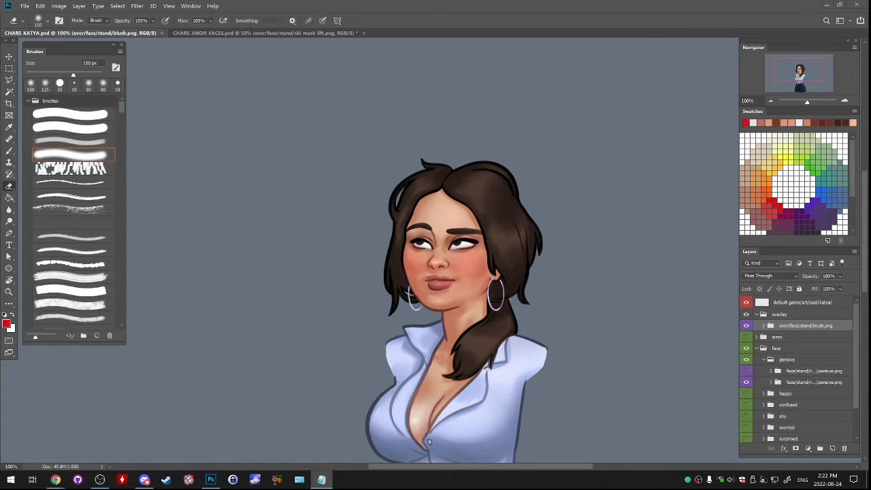
- Hide the blush overlay and the visible pensive face, and collapse and hide the pensive folder
click(746, 325)
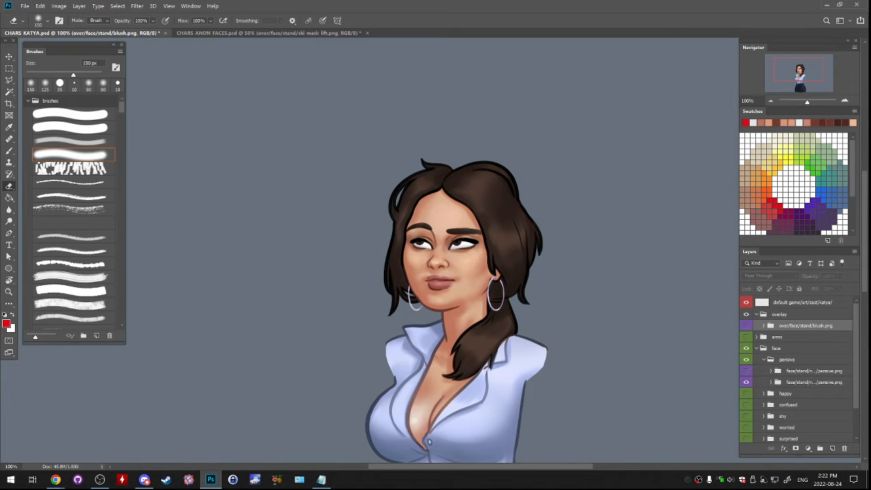
click(763, 359)
click(763, 359)
click(813, 371)
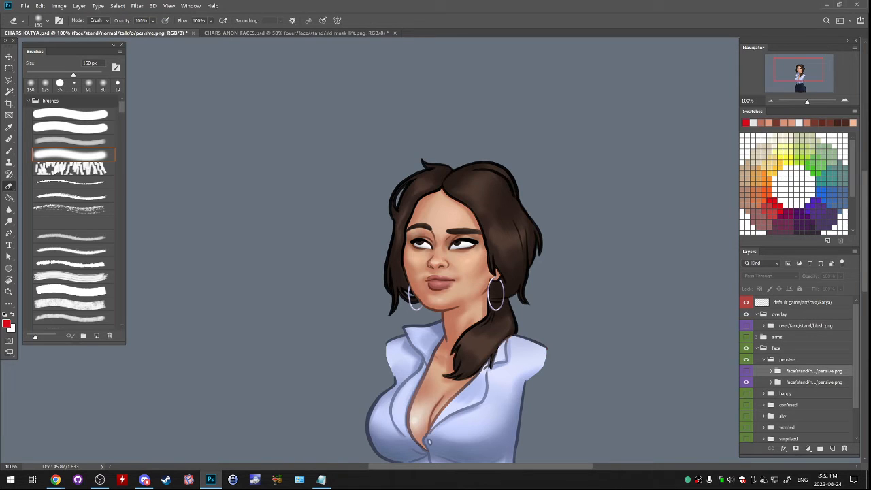
click(746, 382)
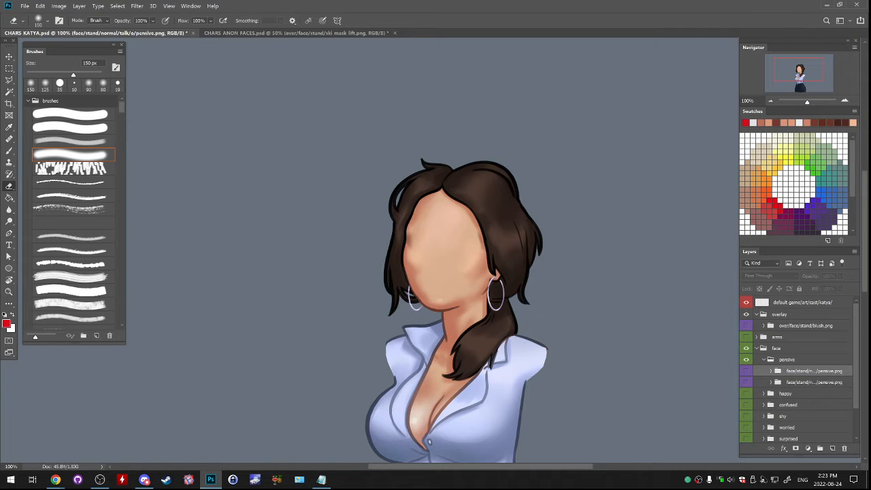
click(787, 359)
click(763, 359)
click(746, 359)
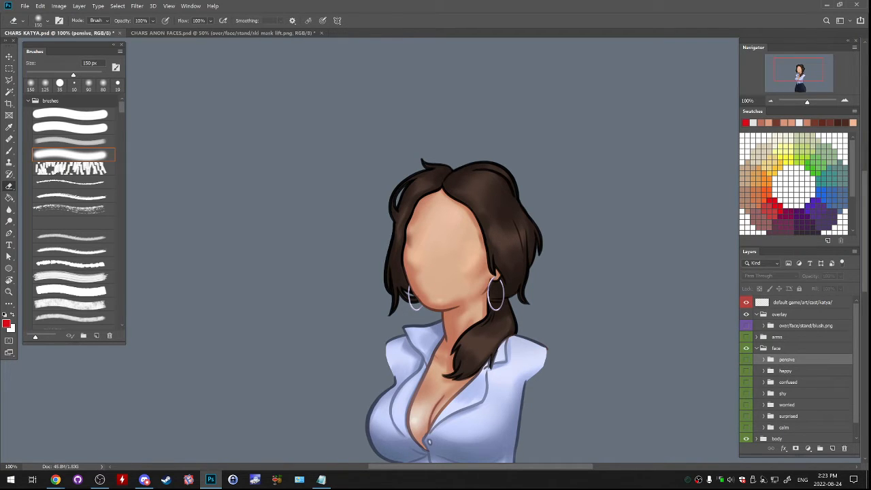
- Show and expand the calm folder, leaving only the idle/ssw calm.png face visible in it
click(747, 427)
click(784, 427)
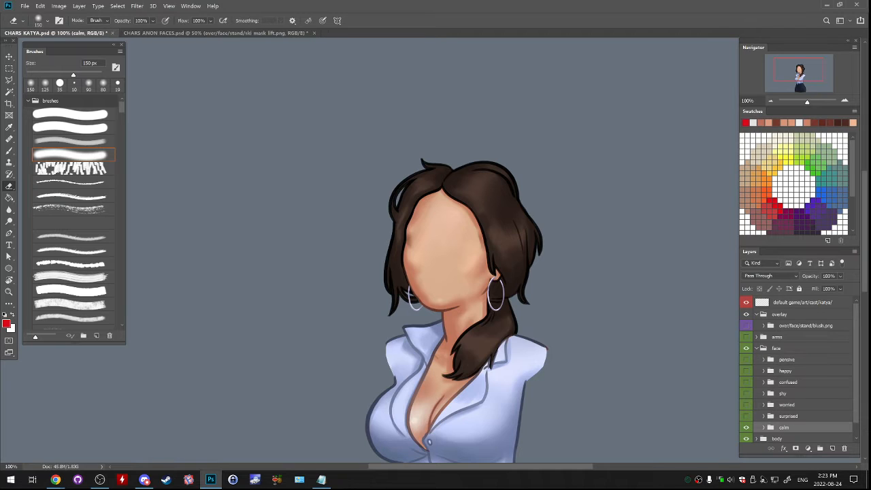
click(763, 427)
scroll(796, 374, down, 2)
click(746, 413)
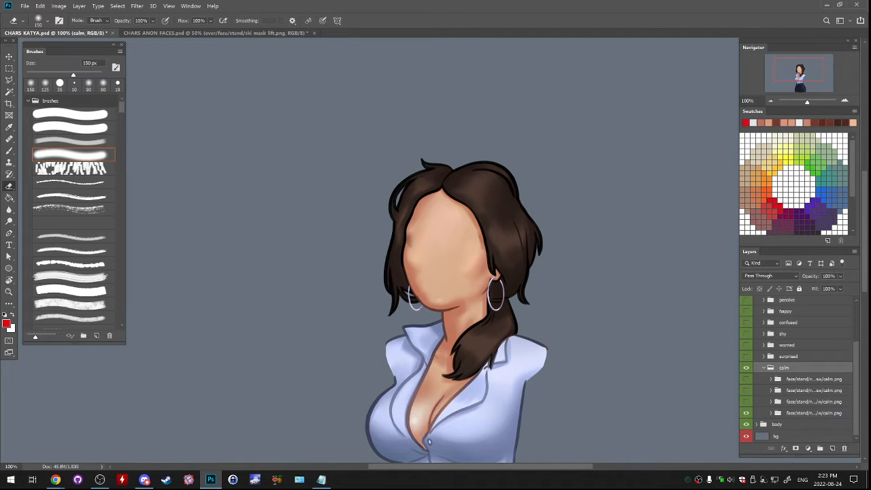
click(746, 390)
click(746, 379)
click(746, 378)
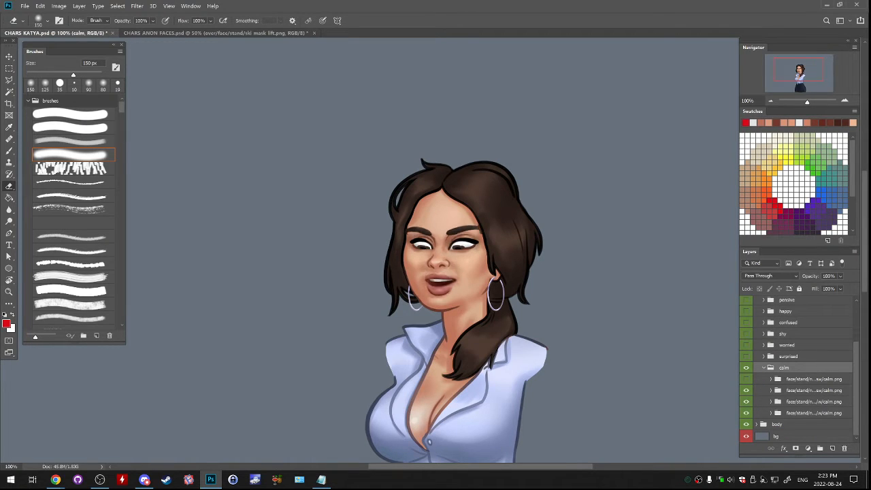
click(813, 379)
drag(746, 402, 746, 413)
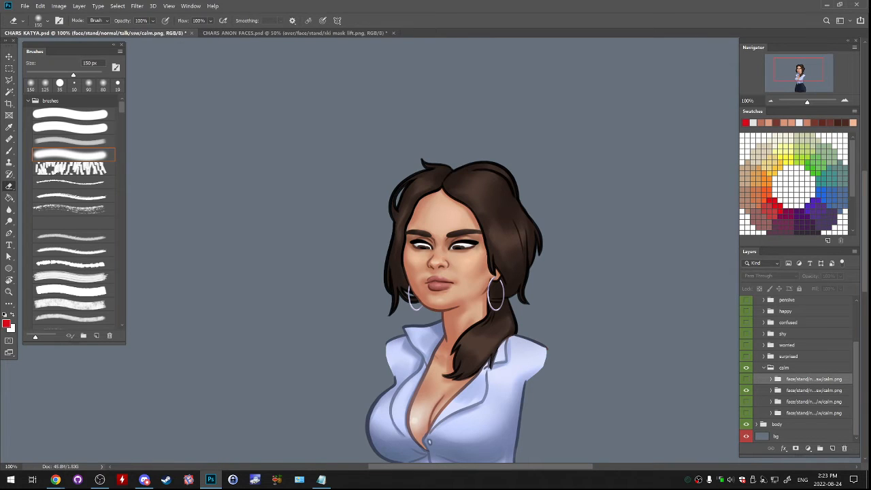
- Compare the calm idle/ssw face with the talk/ssw version by repeatedly hiding and showing the talk group
click(746, 378)
click(746, 379)
click(746, 379)
click(746, 379)
click(746, 379)
click(746, 378)
click(746, 379)
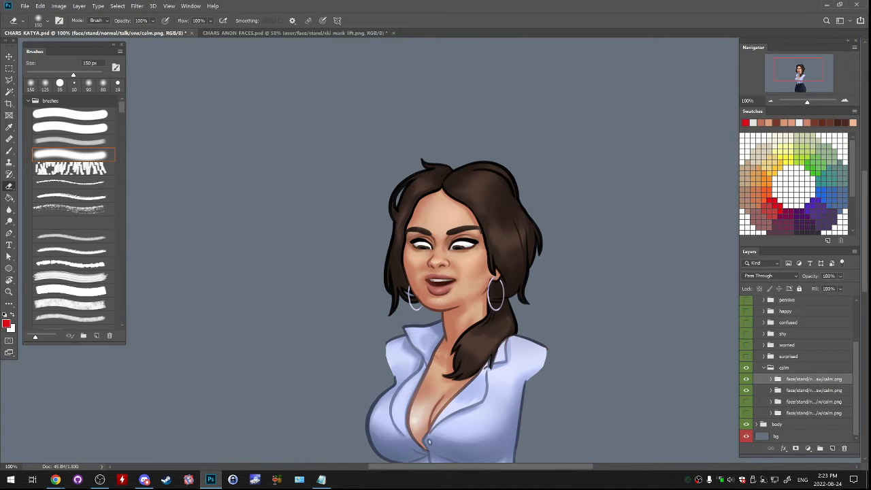
click(747, 379)
click(747, 379)
scroll(457, 282, down, 3)
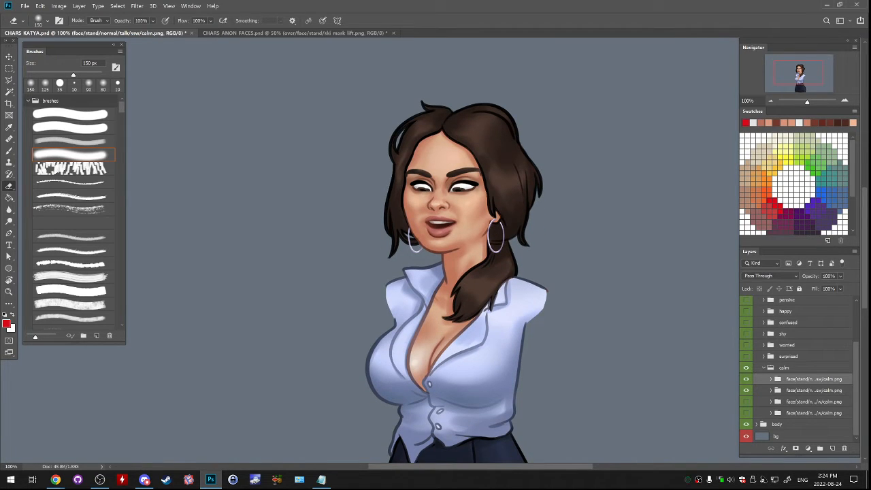
scroll(457, 281, up, 2)
click(746, 379)
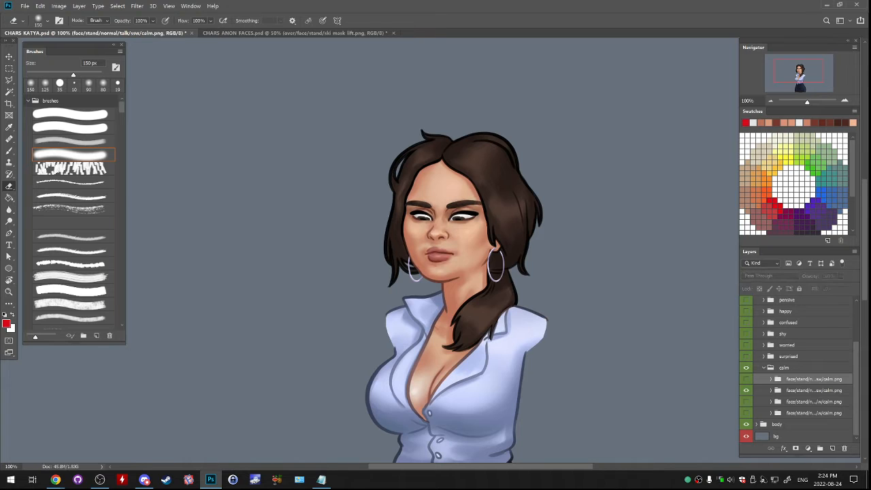
click(746, 379)
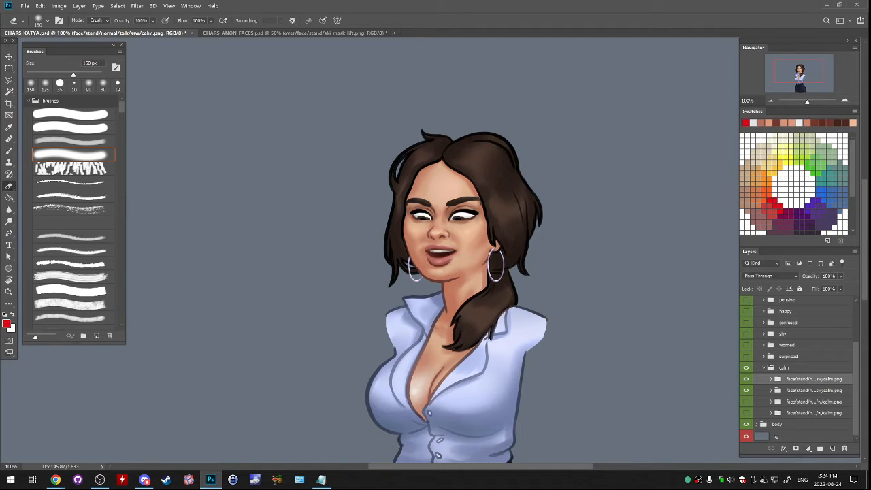
click(746, 378)
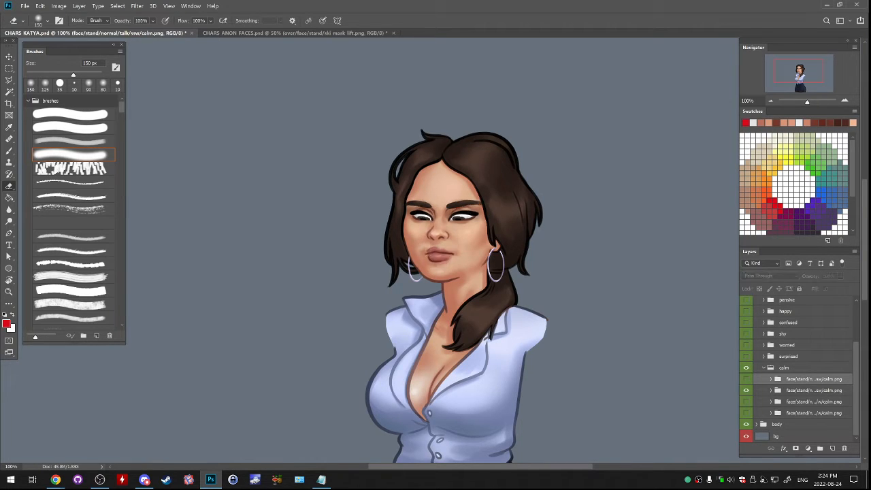
click(746, 379)
- Open CHARS_KATYA_DESK.psd from the CHAR KATYA folder inside SummertimeSaga
key(alt+Tab)
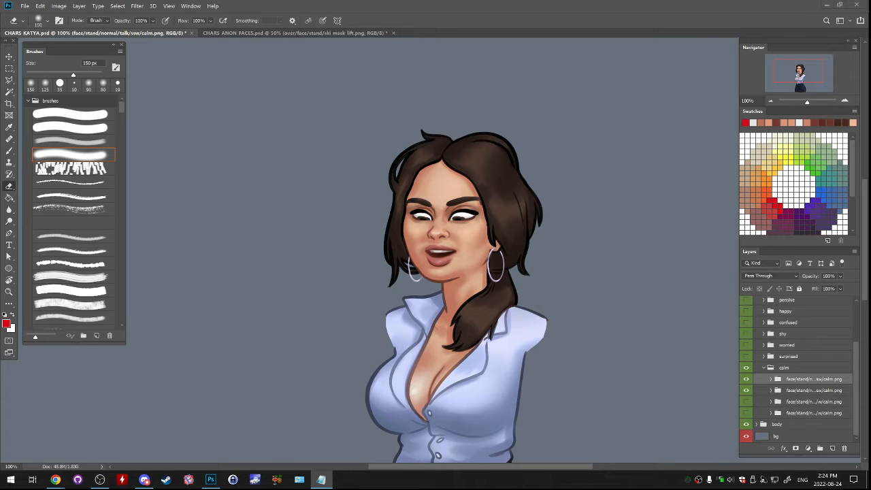
scroll(795, 381, up, 3)
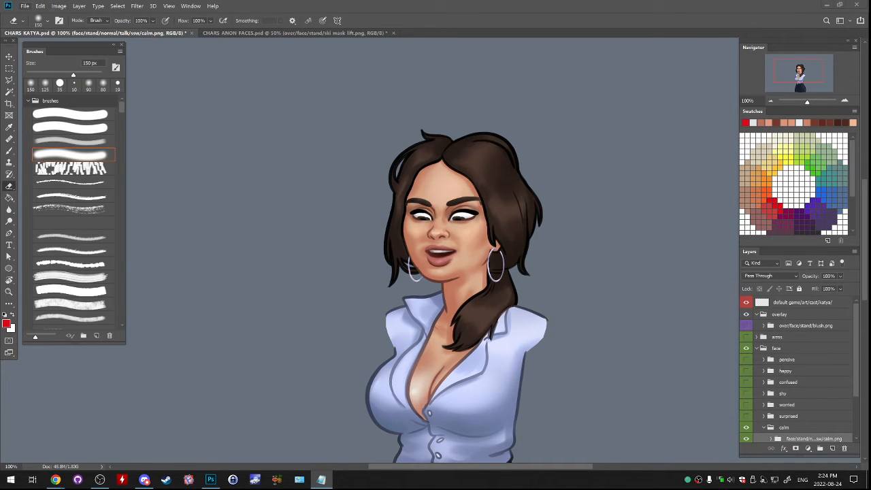
click(25, 6)
click(33, 23)
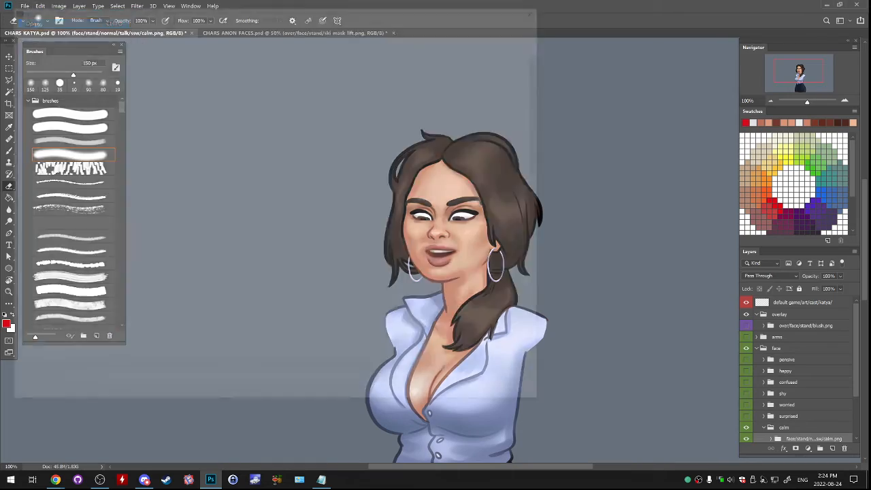
drag(280, 8, 395, 48)
click(261, 62)
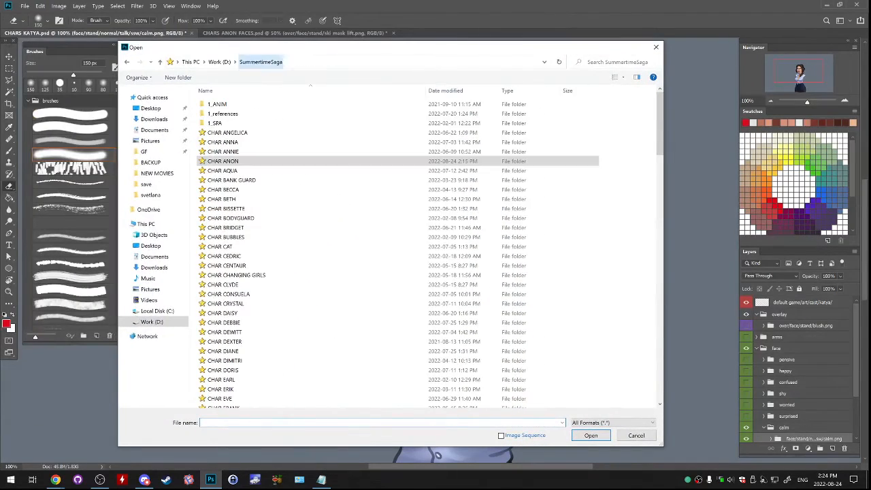
scroll(408, 299, down, 10)
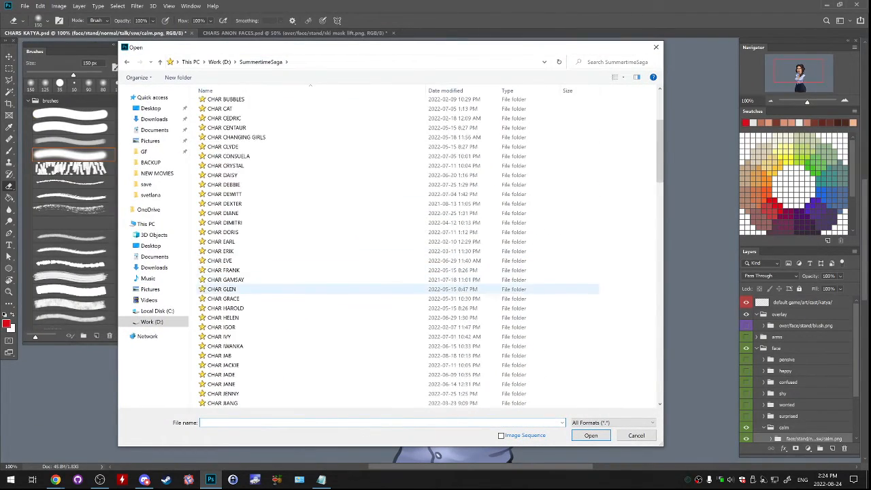
scroll(408, 299, down, 20)
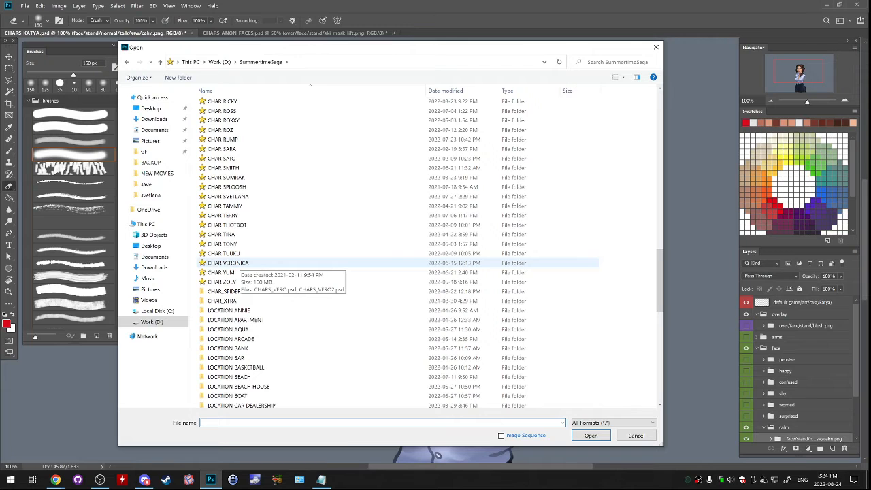
scroll(272, 262, up, 15)
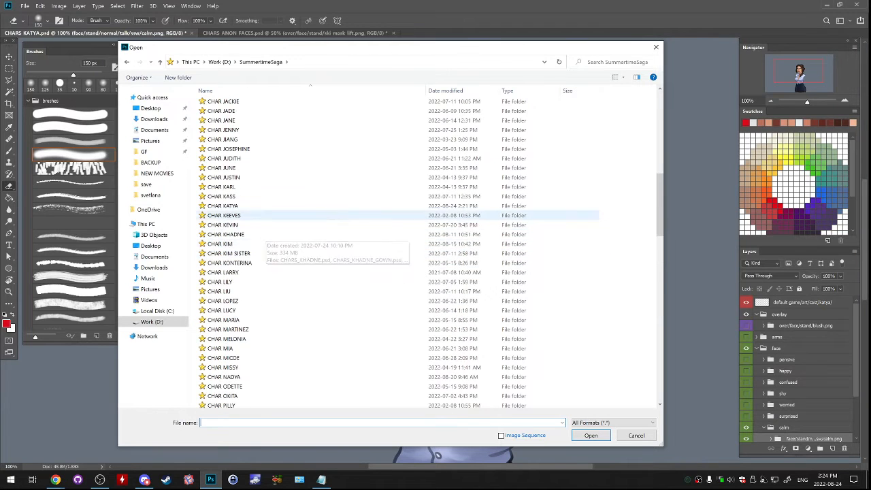
double_click(224, 205)
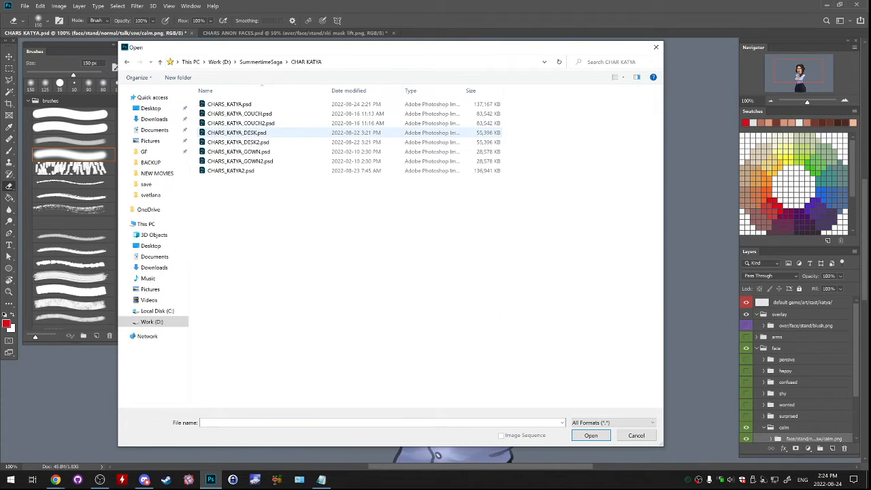
double_click(236, 132)
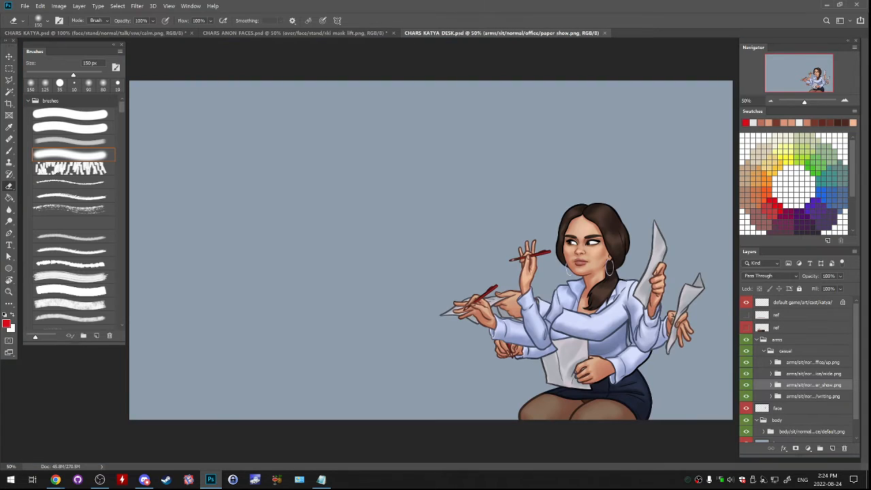
- View the seated arm poses by toggling their visibility, leaving only the paper_show arms shown
click(746, 362)
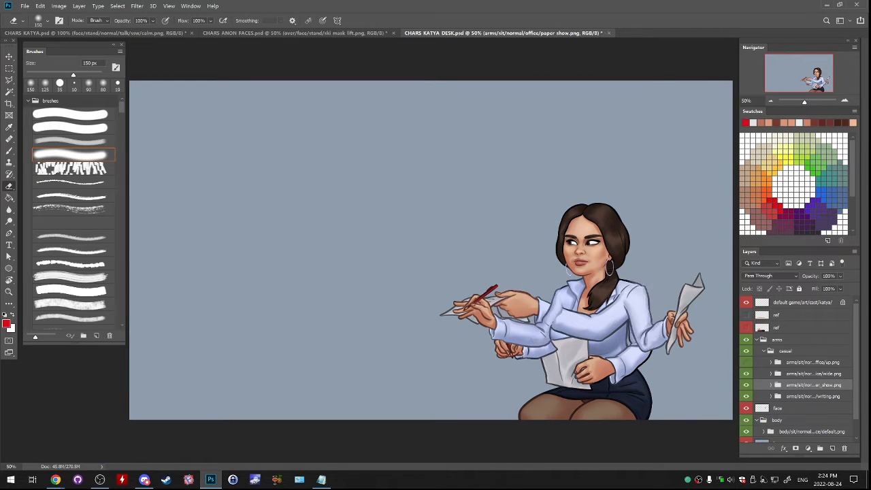
click(746, 374)
click(746, 385)
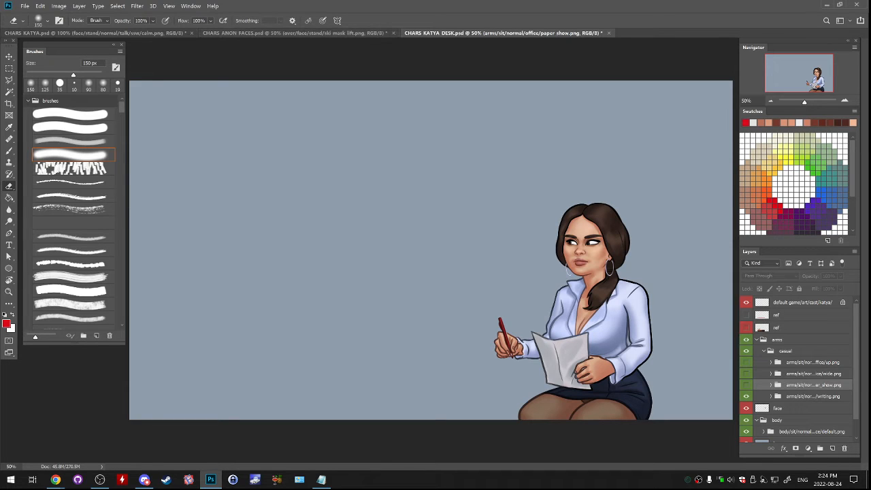
click(746, 385)
click(746, 374)
click(746, 374)
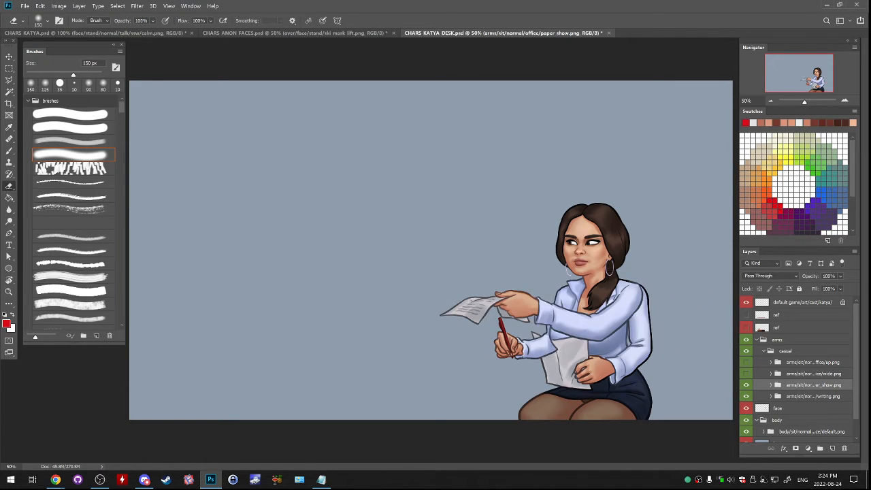
click(746, 395)
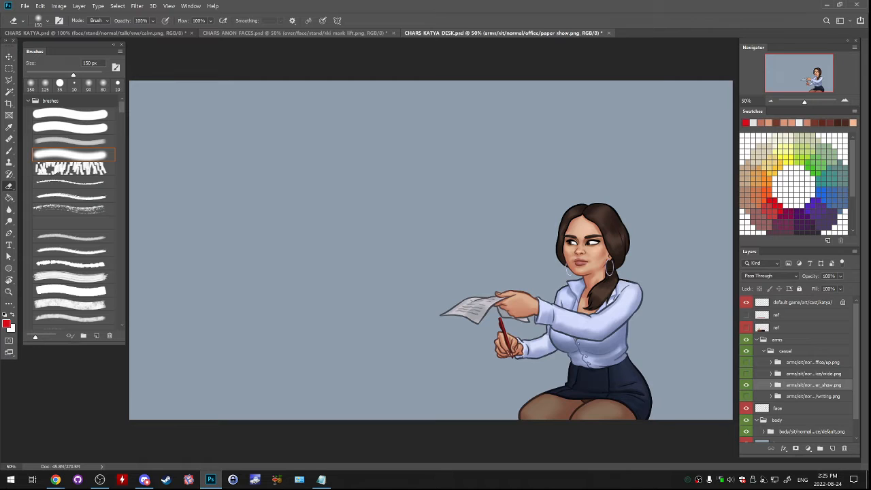
- Return to CHARS_KATYA.psd and check the ssw calm.png groups' names and their talk and idle faces
key(ctrl+shift+Tab)
key(ctrl+Tab)
key(ctrl+Tab)
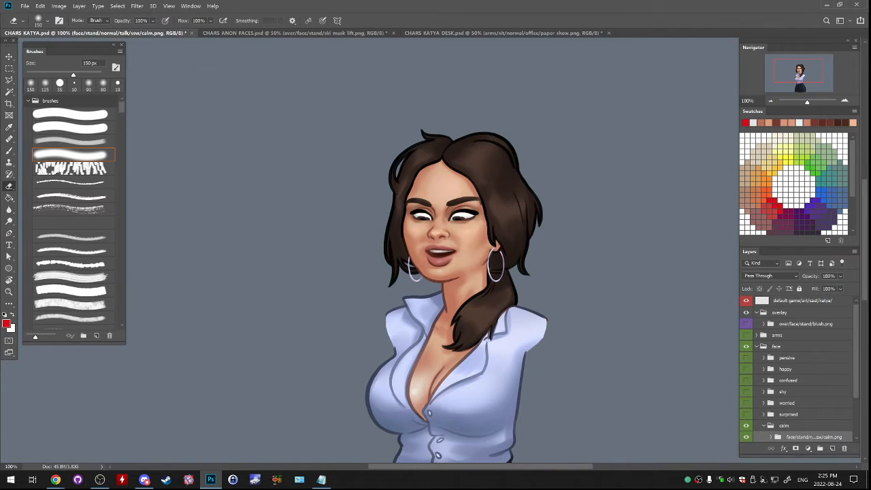
scroll(796, 367, down, 3)
click(813, 391)
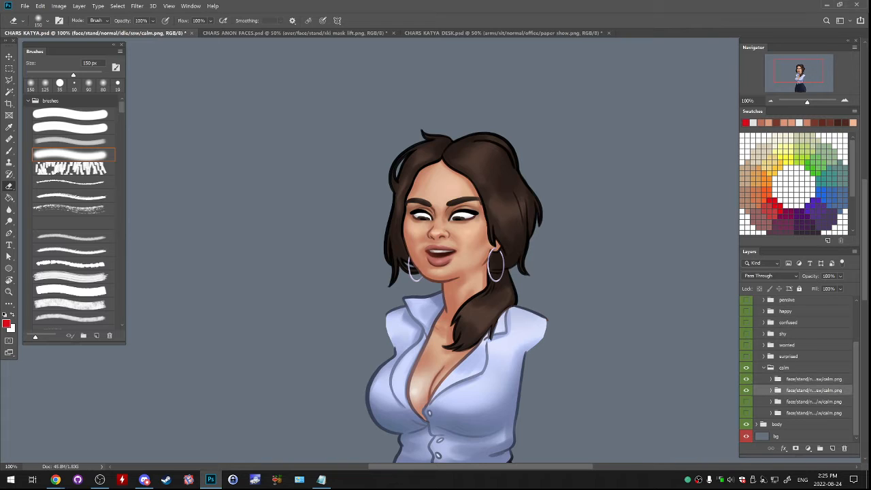
click(813, 379)
double_click(813, 390)
click(813, 390)
click(813, 402)
click(814, 379)
click(814, 390)
mouse_move(747, 379)
mouse_down()
mouse_move(747, 413)
mouse_move(746, 379)
mouse_up()
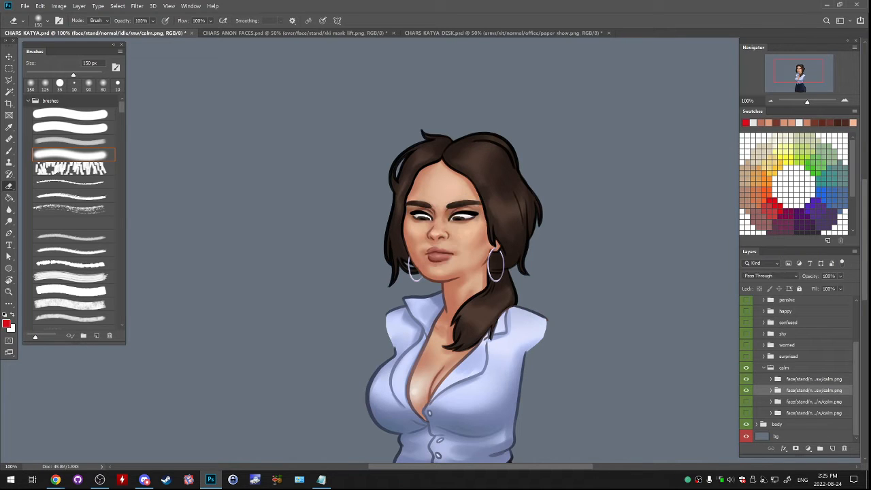
- Duplicate the talk/ssw and idle/ssw calm.png groups together within the calm folder
shift+click(814, 378)
right_click(813, 390)
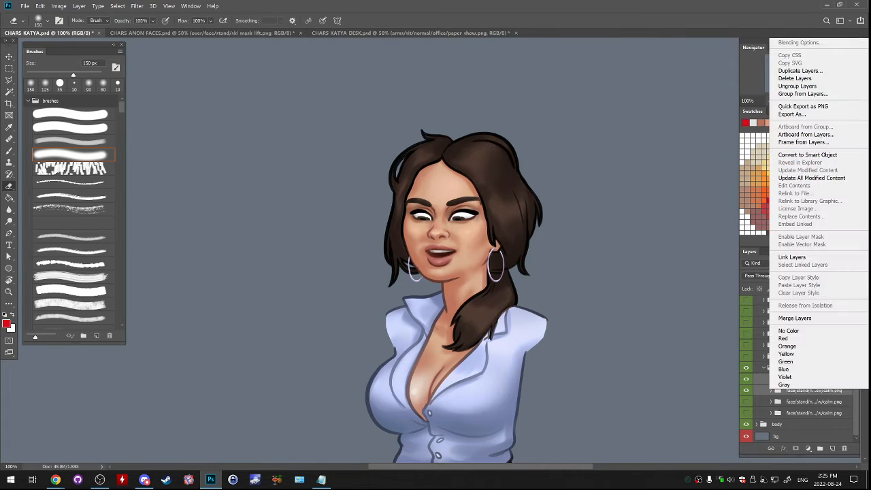
click(799, 70)
click(510, 134)
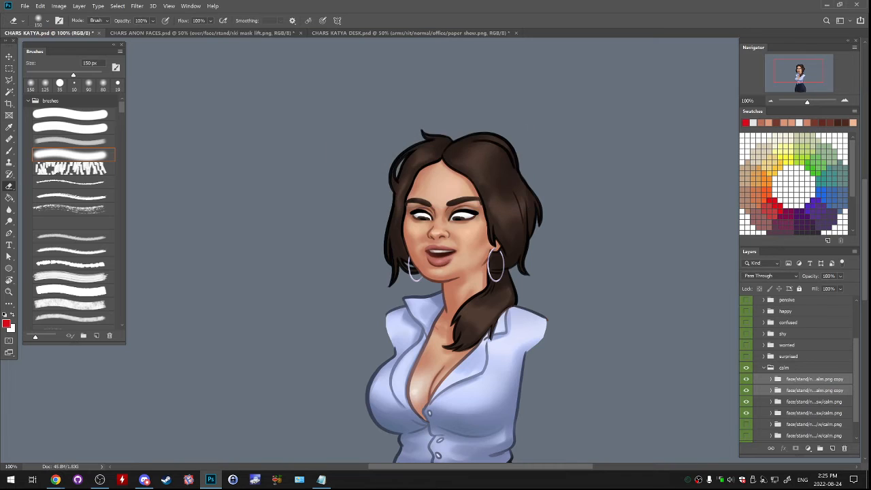
- Hide the two original ssw calm.png groups and remove "copy" from the names of both duplicates
double_click(815, 390)
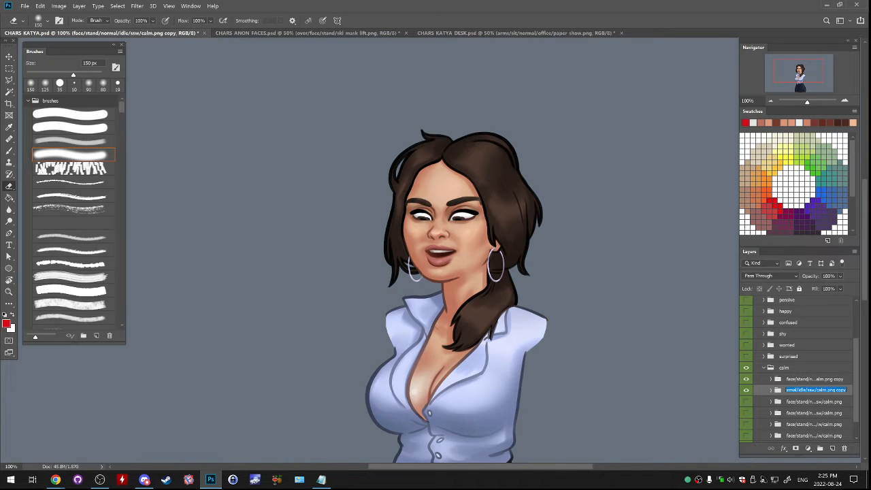
double_click(841, 390)
key(BackSpace)
key(BackSpace)
double_click(838, 379)
double_click(841, 379)
key(BackSpace)
key(BackSpace)
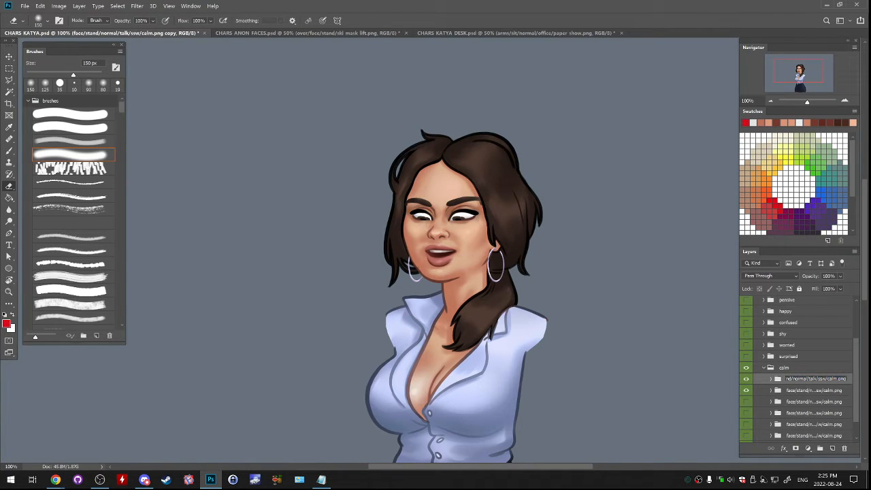
- Change ssw to sw in the names of the duplicated talk and idle calm.png groups
key(Tab)
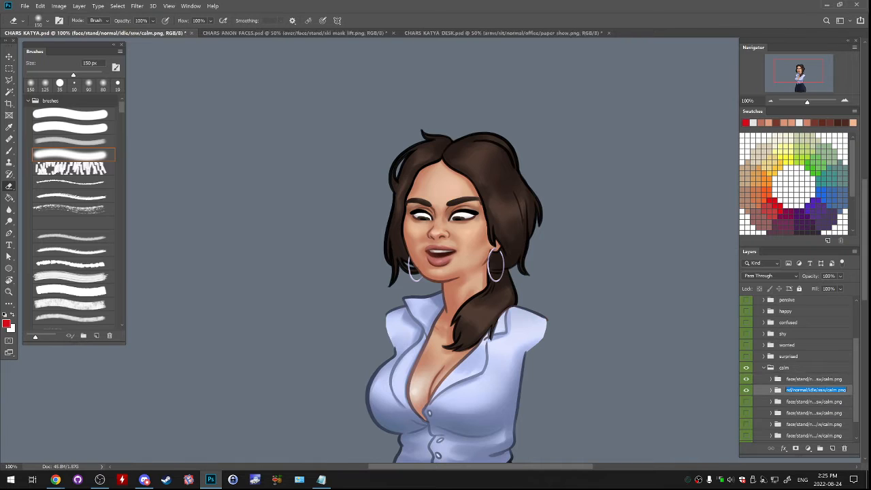
click(820, 390)
key(BackSpace)
double_click(819, 379)
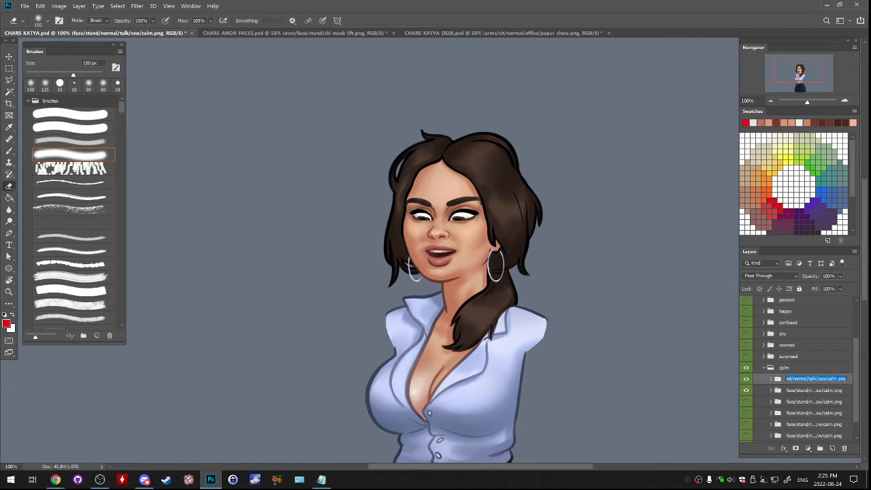
click(818, 379)
key(BackSpace)
click(820, 390)
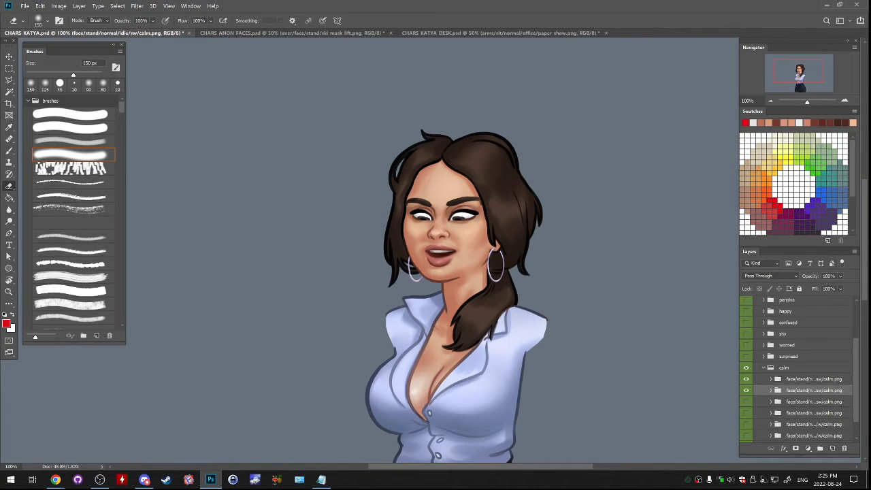
- Compare the new talk and idle faces by toggling the talk group's visibility, leaving the talk group hidden
click(746, 379)
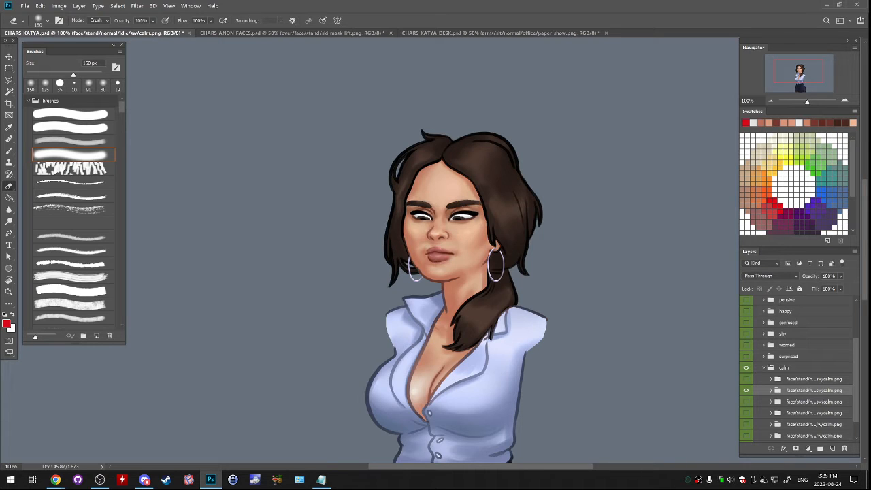
click(746, 379)
click(746, 379)
click(746, 379)
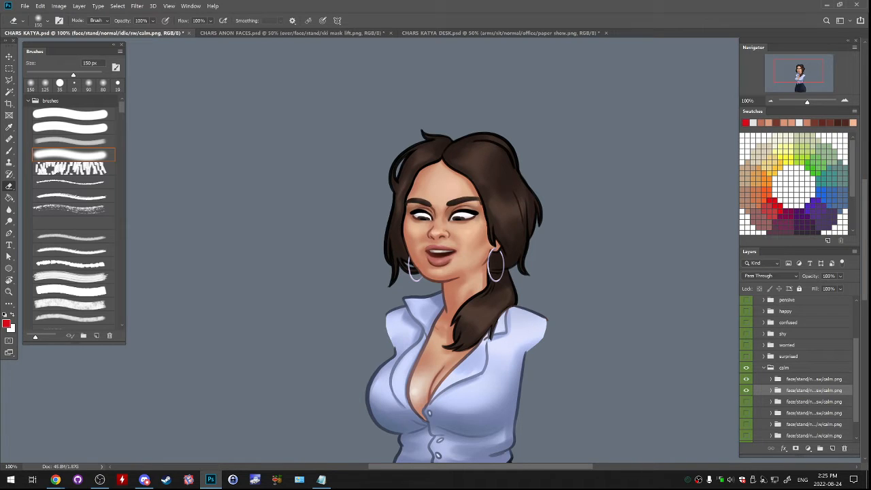
click(747, 379)
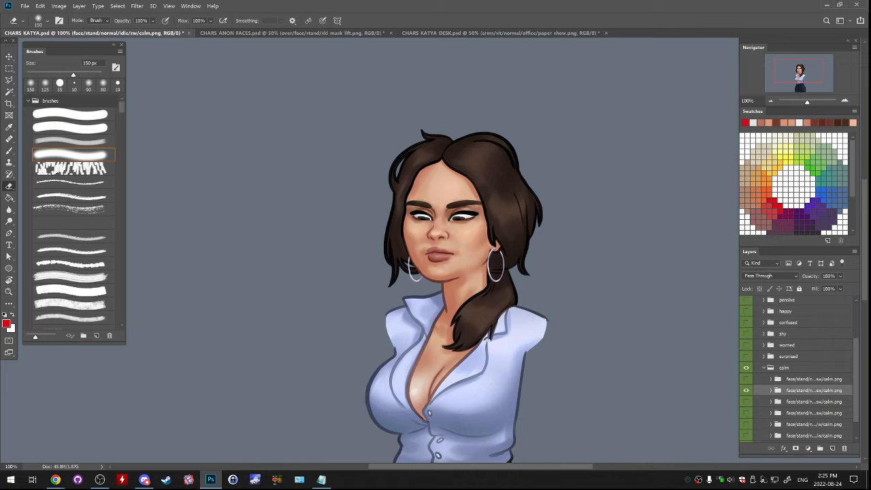
click(746, 379)
click(746, 379)
- On the idle group's eyes layer, transform the far eye's iris to about 90% width and 120% height, rotated about 8.3°, at the eye's outer corner
click(770, 389)
click(799, 415)
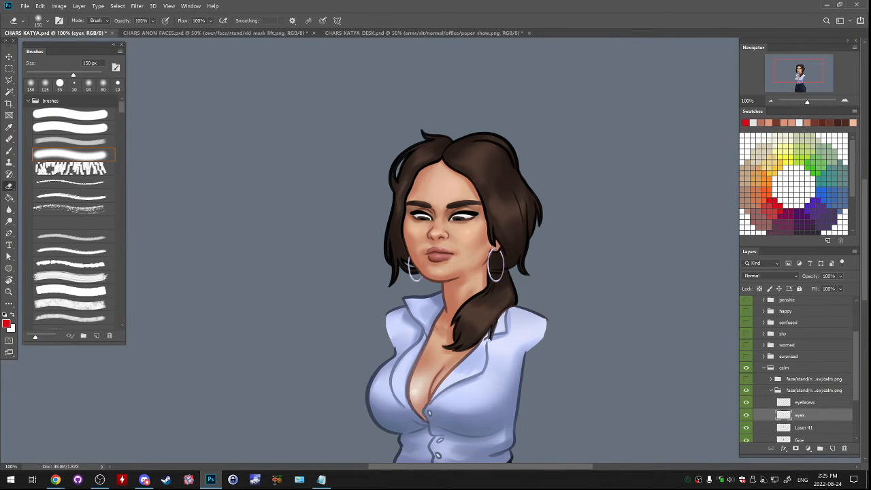
key(ctrl+plus)
key(ctrl+plus)
key(ctrl+plus)
drag(449, 176, 419, 276)
key(m)
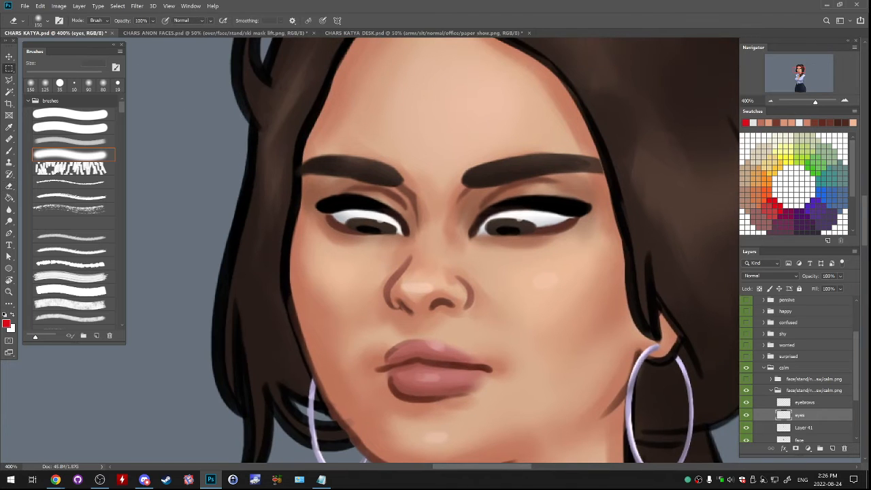
drag(323, 184, 420, 257)
key(ctrl+t)
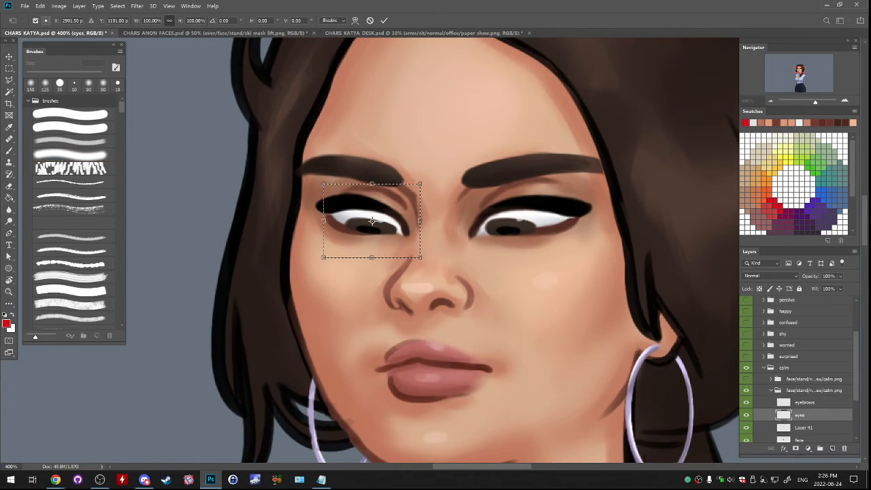
drag(372, 183, 372, 175)
drag(419, 216, 412, 218)
drag(368, 176, 371, 171)
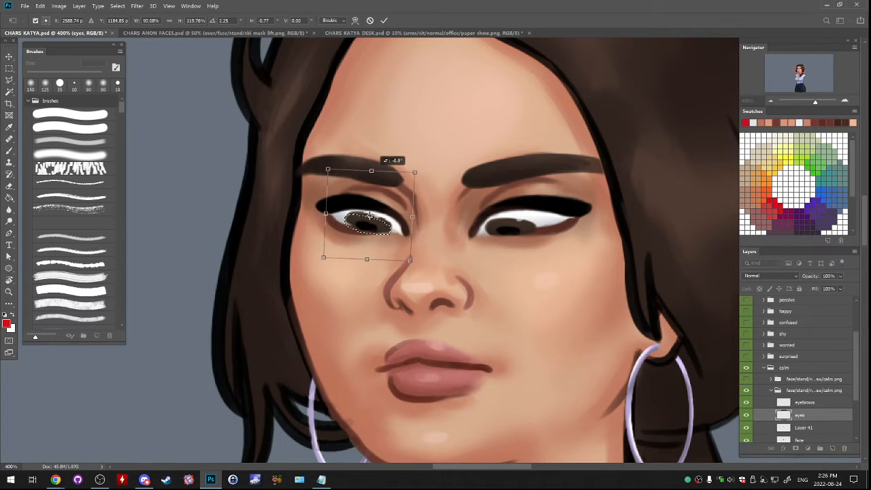
drag(396, 228, 381, 227)
drag(402, 178, 405, 184)
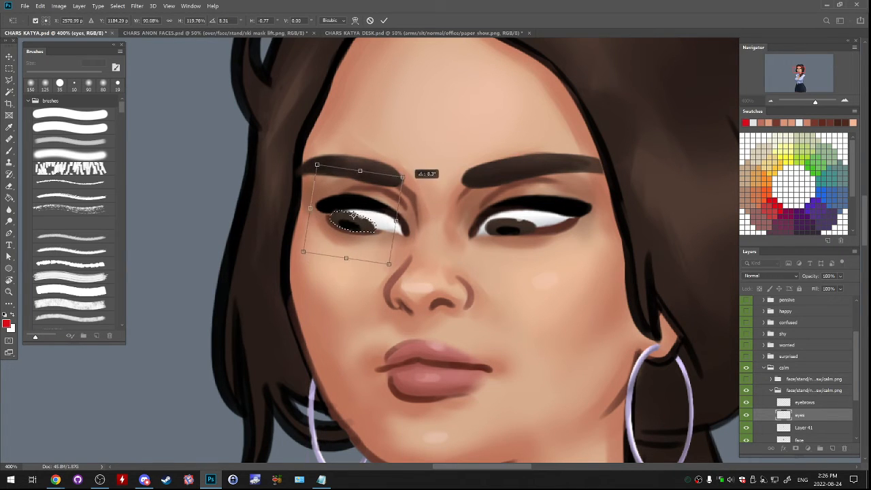
drag(380, 219, 381, 219)
key(Return)
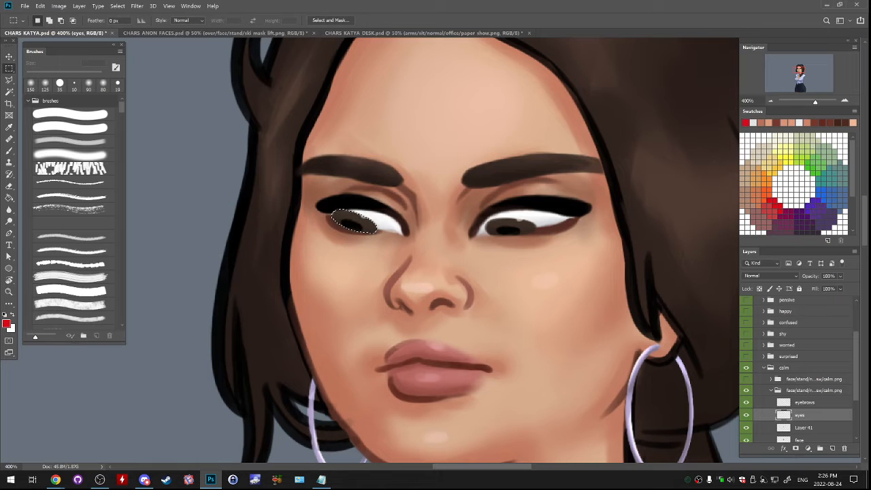
- Delete the near eye's iris and put a copy of the reshaped far iris in its place on a new layer
drag(474, 195, 552, 240)
key(Delete)
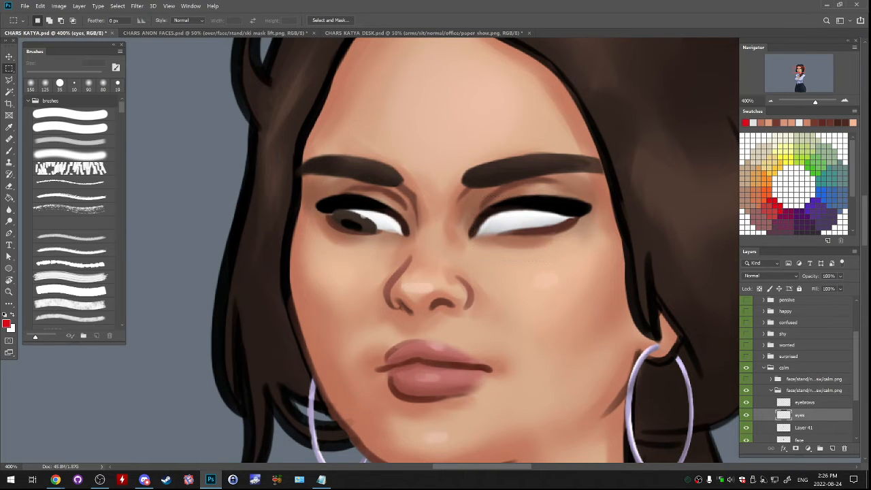
drag(306, 182, 422, 272)
key(ctrl+j)
drag(381, 235, 521, 240)
- Compare the new gaze with the seated figure's eyes in CHARS KATYA DESK.psd, returning to CHARS KATYA.psd
key(ctrl+minus)
key(ctrl+minus)
key(ctrl+minus)
key(ctrl+minus)
key(ctrl+minus)
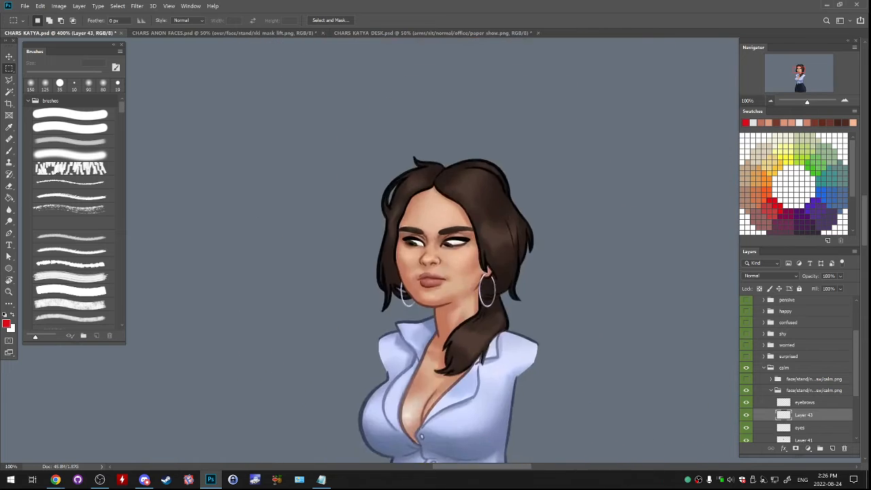
key(ctrl+plus)
key(ctrl+plus)
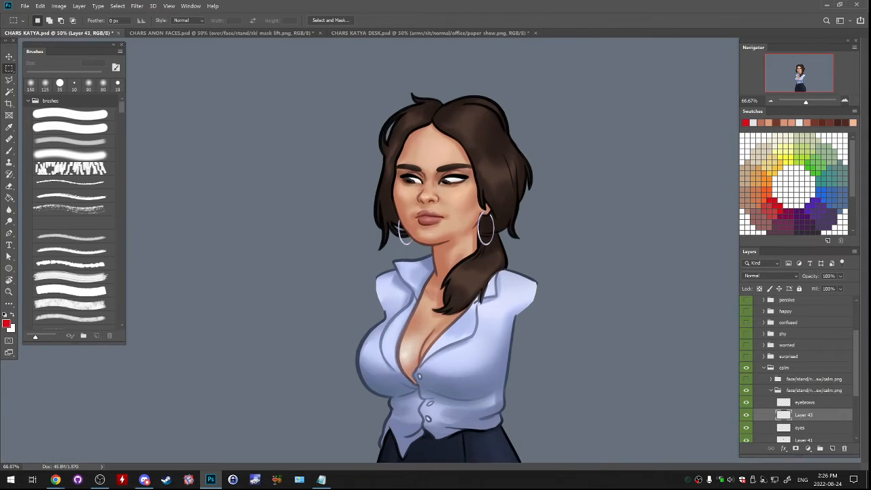
click(432, 32)
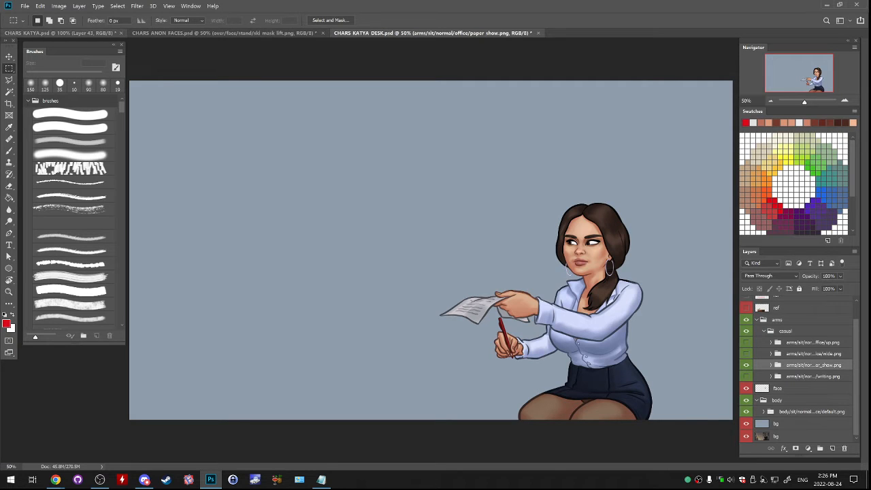
click(59, 33)
- Retouch the pupil and inner edge of the copied iris with a 6 px brush in dark colours sampled from the face
key(ctrl+plus)
key(ctrl+plus)
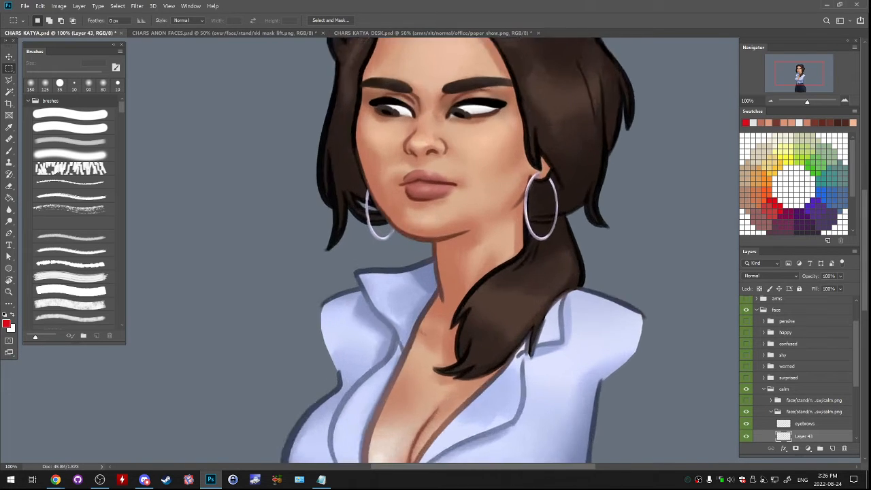
drag(407, 146, 446, 321)
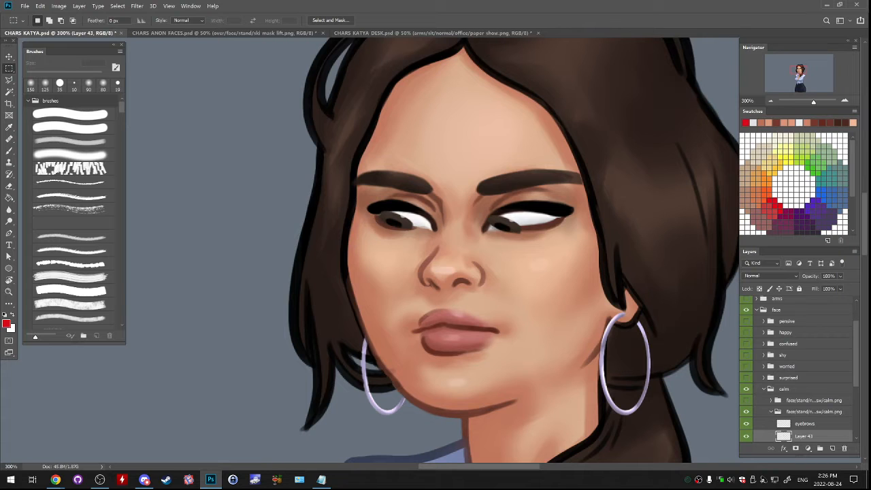
key(ctrl+plus)
key(e)
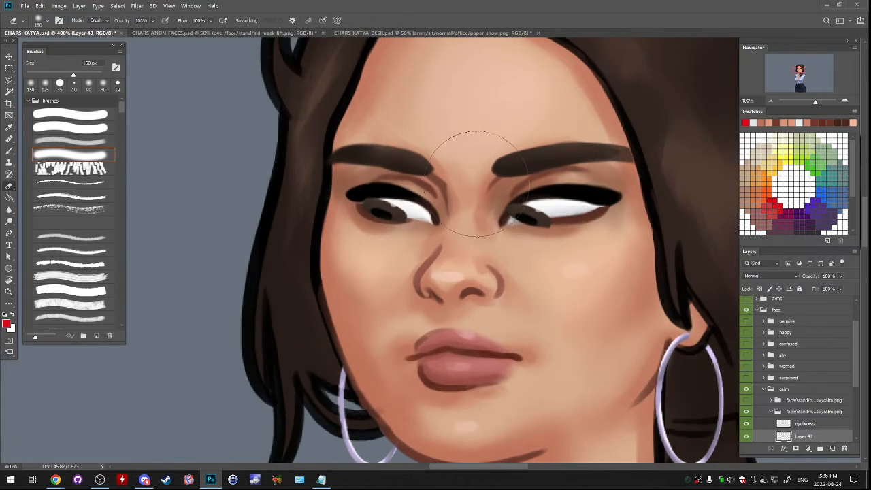
key(bracketleft)
key(v)
key(b)
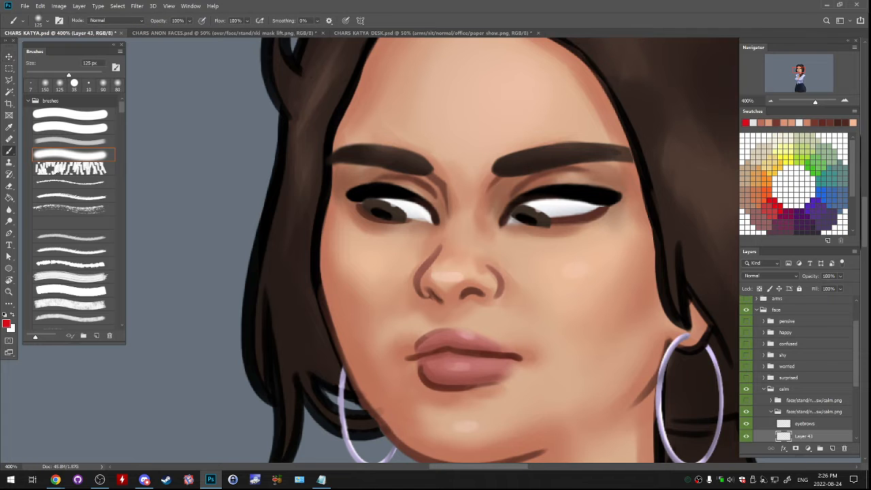
alt+click(514, 165)
key(bracketleft)
key(bracketleft)
key(bracketleft)
key(bracketleft)
key(bracketleft)
key(bracketleft)
key(bracketleft)
key(bracketleft)
key(bracketleft)
key(bracketleft)
key(bracketleft)
key(bracketleft)
key(bracketleft)
key(bracketleft)
key(bracketleft)
key(bracketleft)
key(bracketleft)
key(bracketleft)
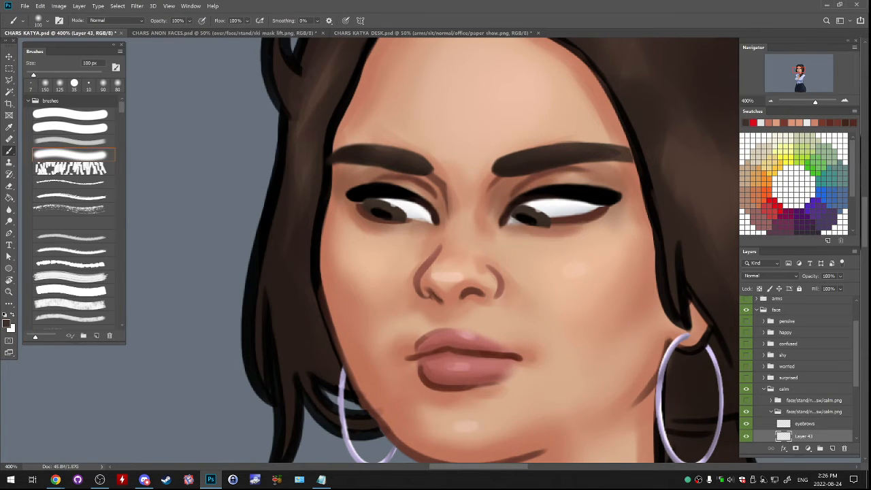
alt+click(538, 221)
mouse_move(512, 217)
mouse_down()
mouse_move(510, 224)
mouse_move(530, 225)
mouse_up()
alt+click(524, 219)
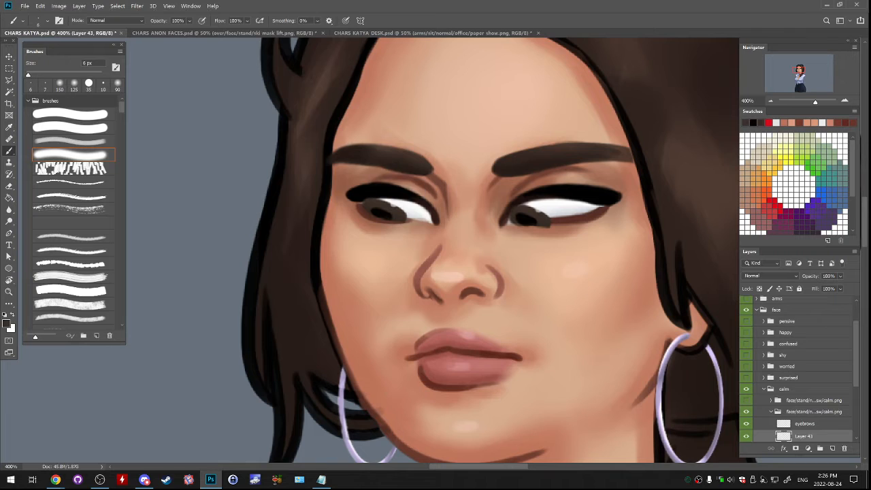
- Merge the copied iris into the eyes layer and erase its overlap on the lower eyelid with a 7 px eraser
text(e)
text(eyes)
key(Return)
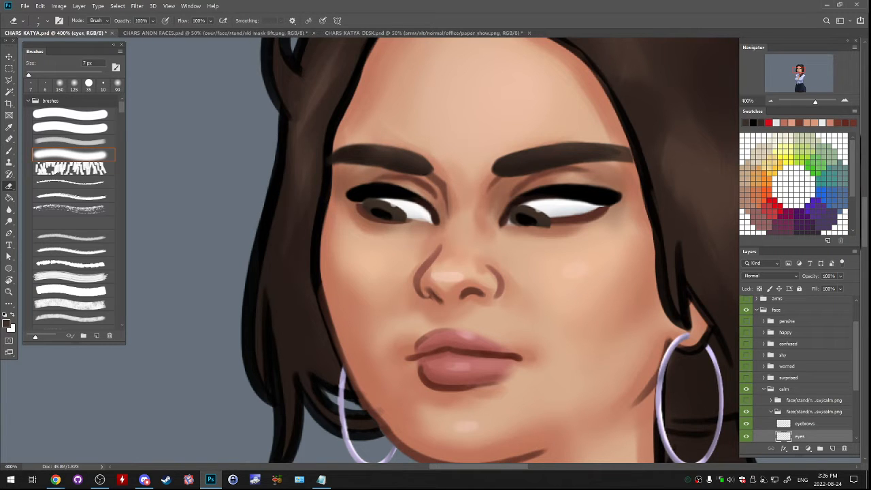
key(b)
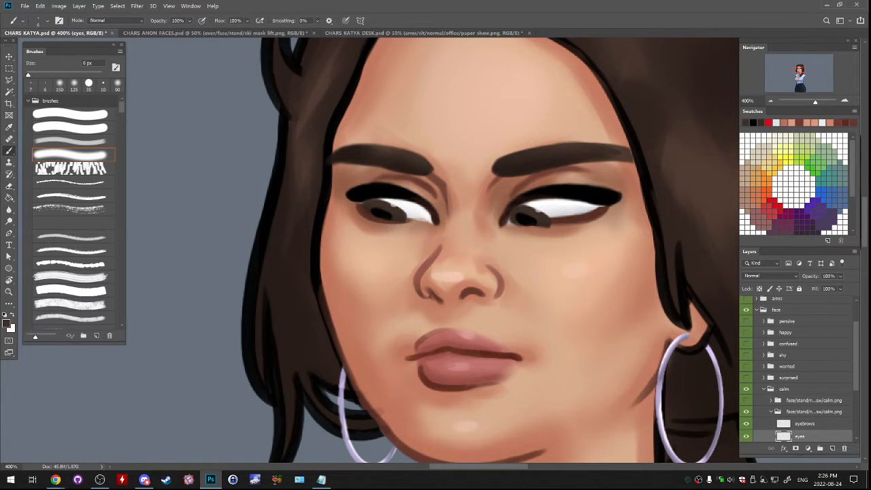
key(d)
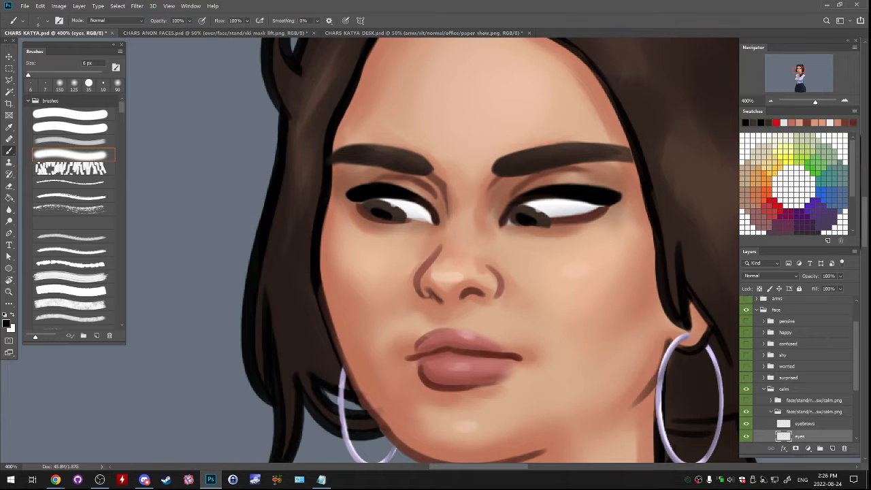
key(e)
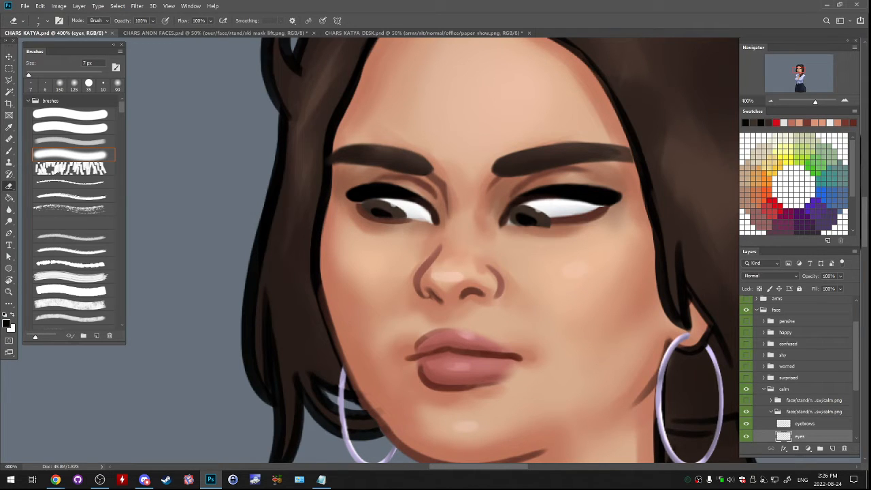
drag(515, 226, 548, 225)
- Check the whole figure's gaze against the seated pose in CHARS KATYA DESK.psd by switching between both documents
key(ctrl+minus)
key(ctrl+minus)
key(ctrl+minus)
key(ctrl+minus)
key(ctrl+minus)
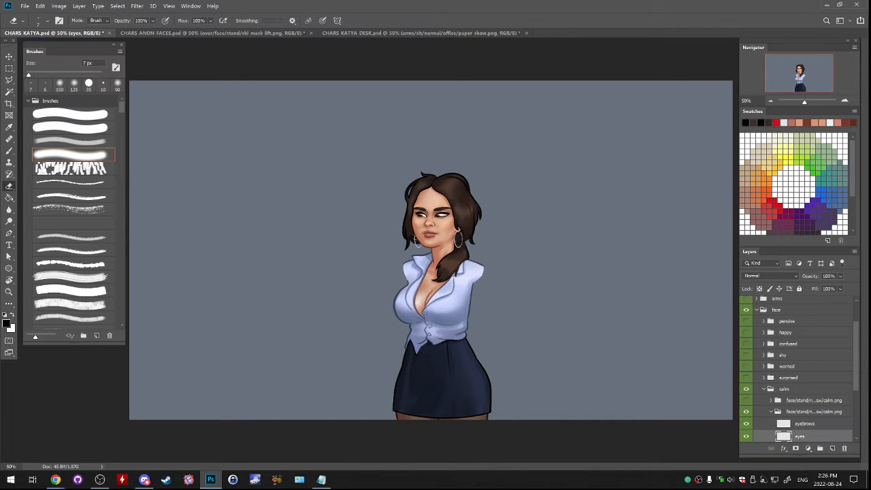
click(421, 33)
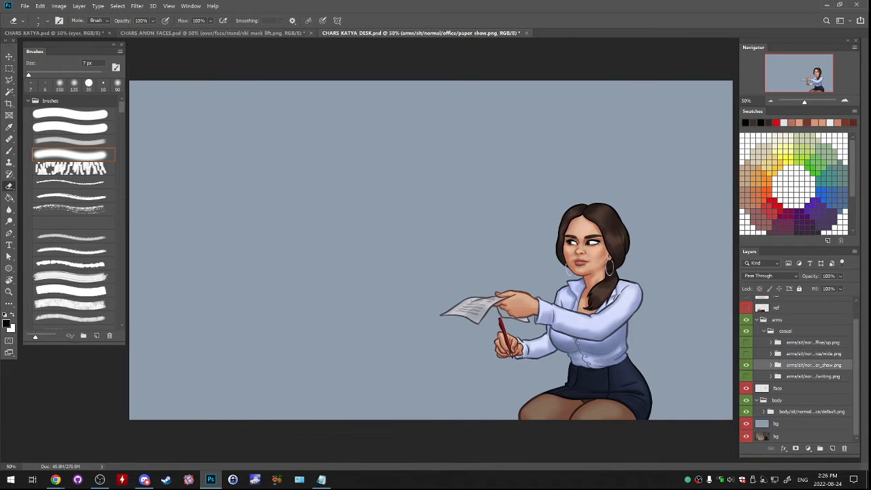
key(ctrl+Tab)
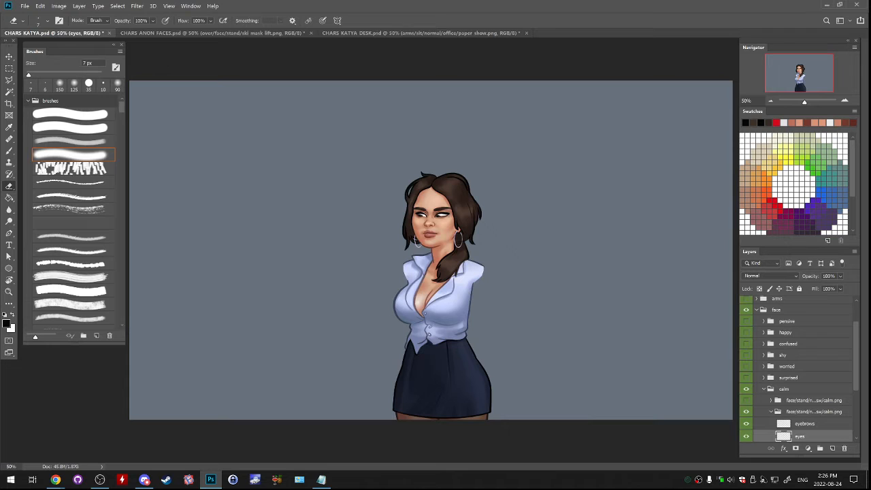
key(ctrl+Tab)
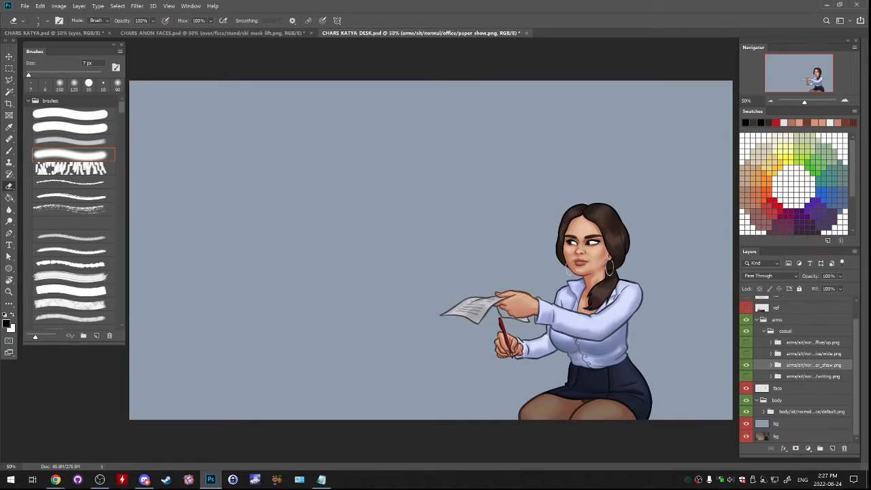
key(ctrl+Tab)
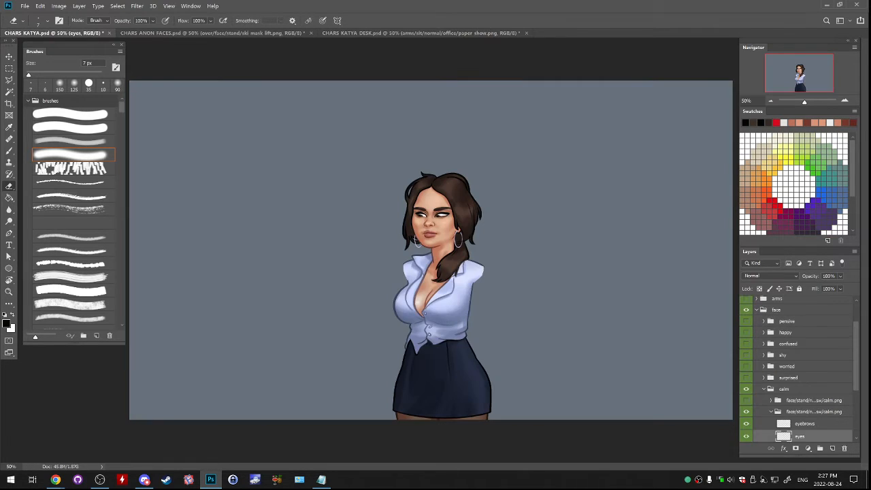
- Marquee-select the inner part of the eye nearer the ponytail on the eyes layer, nudge it slightly and deselect
key(ctrl+plus)
key(ctrl+plus)
key(ctrl+plus)
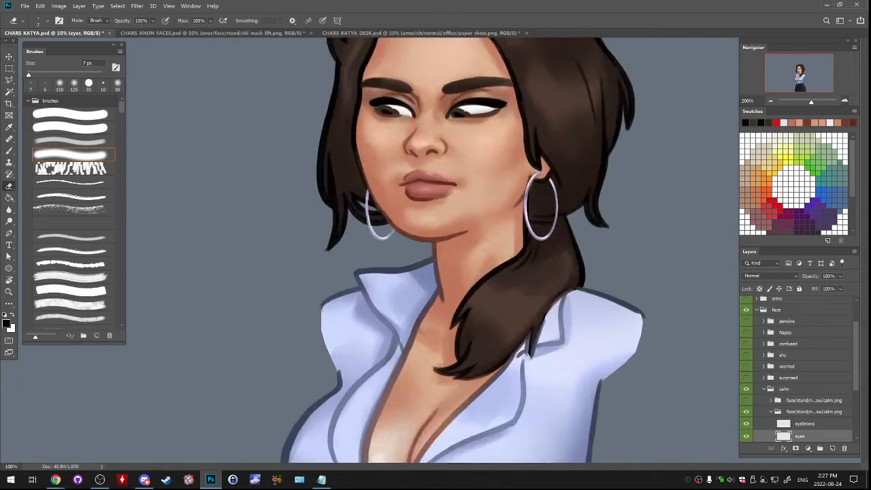
drag(820, 87, 800, 70)
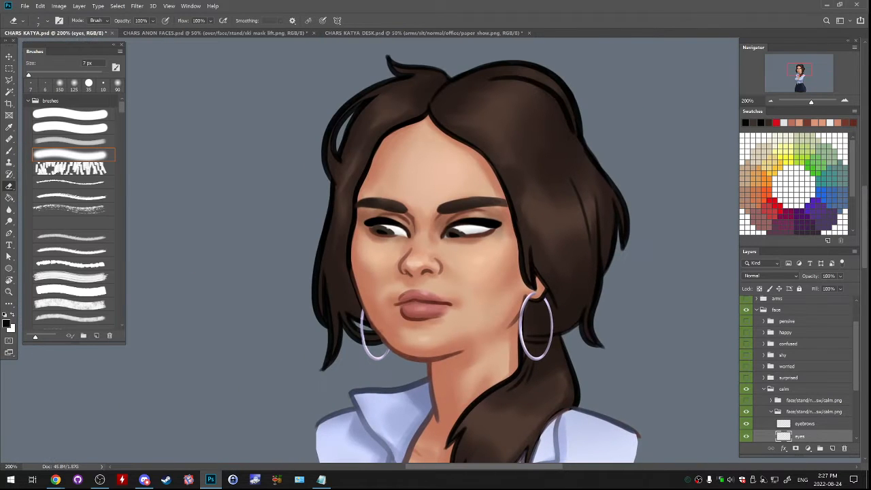
click(844, 100)
click(844, 100)
click(799, 70)
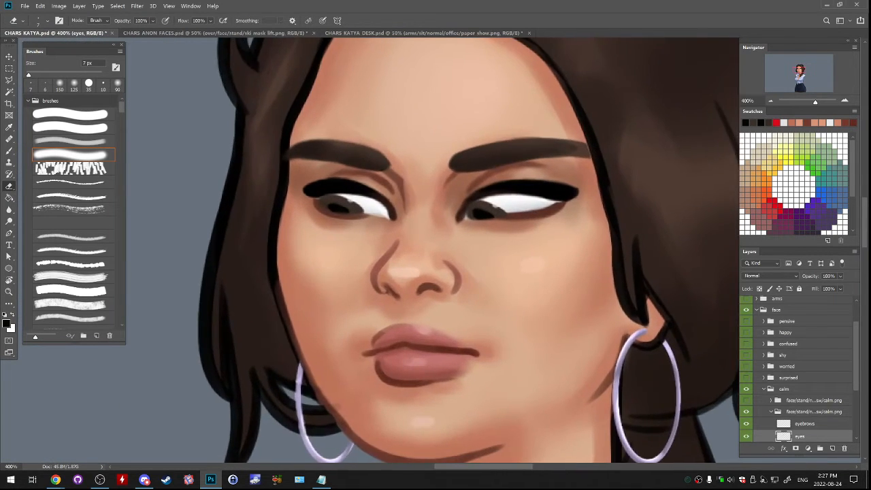
key(m)
drag(441, 180, 523, 247)
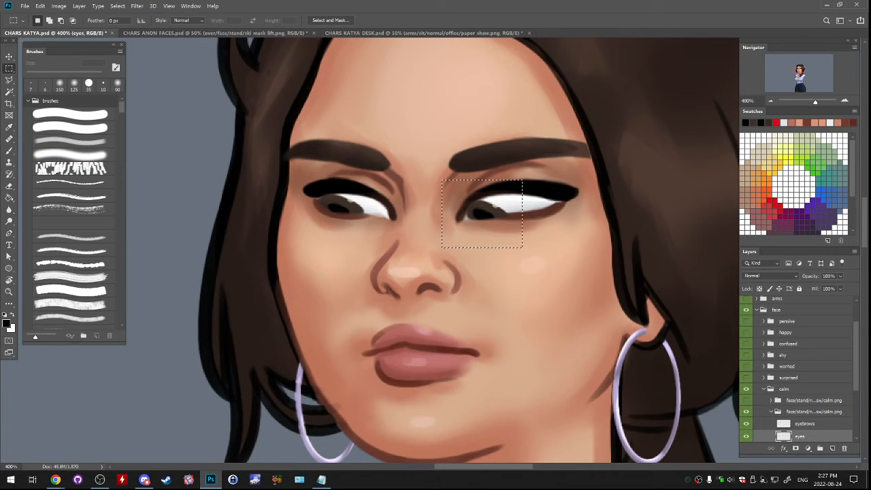
ctrl+drag(498, 222, 500, 219)
key(ctrl+d)
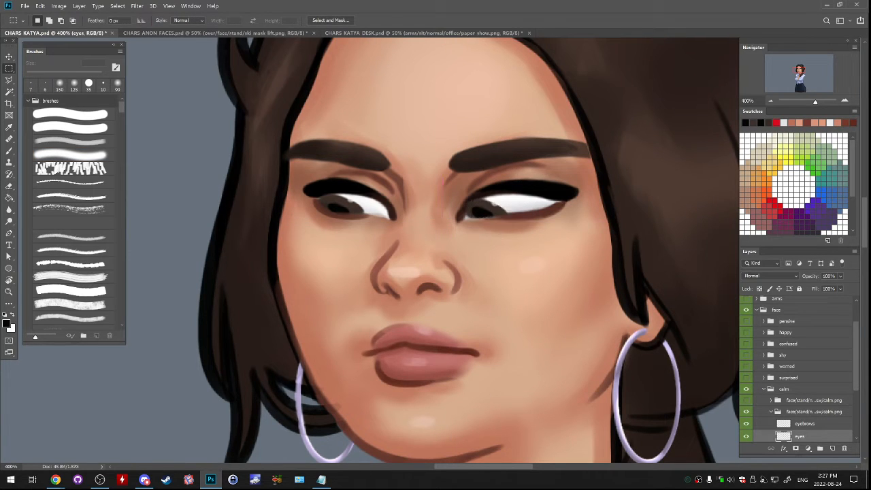
- Retouch that eye's pupil and lower iris edge with a 6 px brush in dark colours sampled from the eye
key(b)
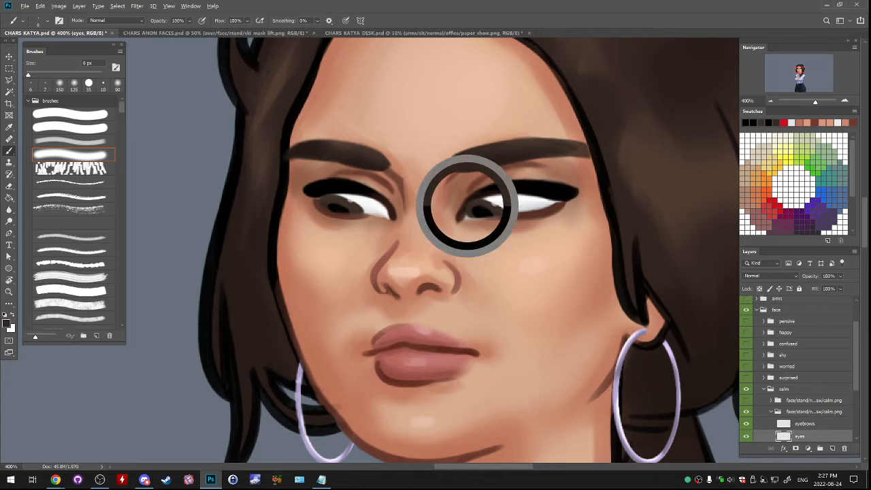
alt+click(467, 206)
alt+click(478, 212)
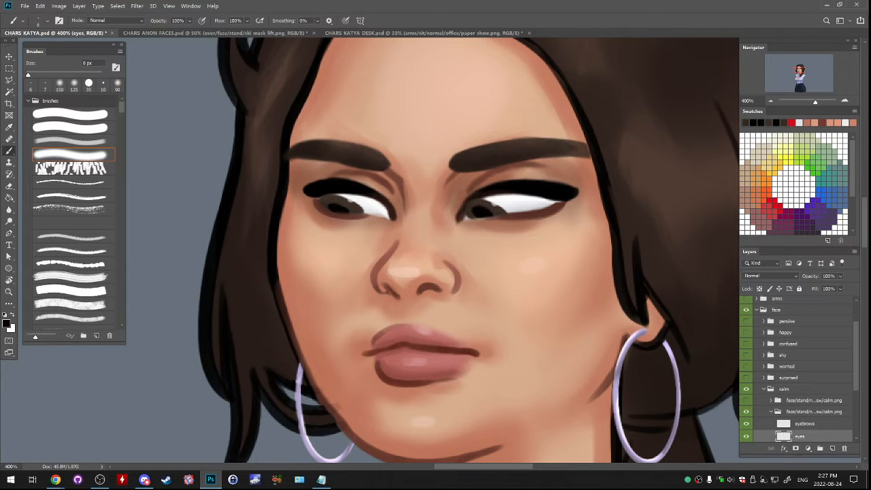
drag(475, 219, 501, 215)
key(e)
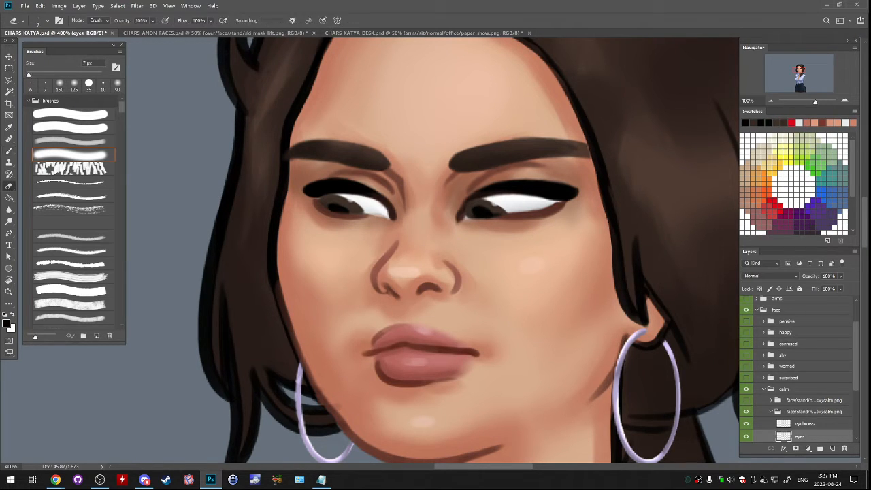
- Trim the upper edge of the other eye's pupil with a 6 px brush in sampled dark brown and check the whole figure
key(b)
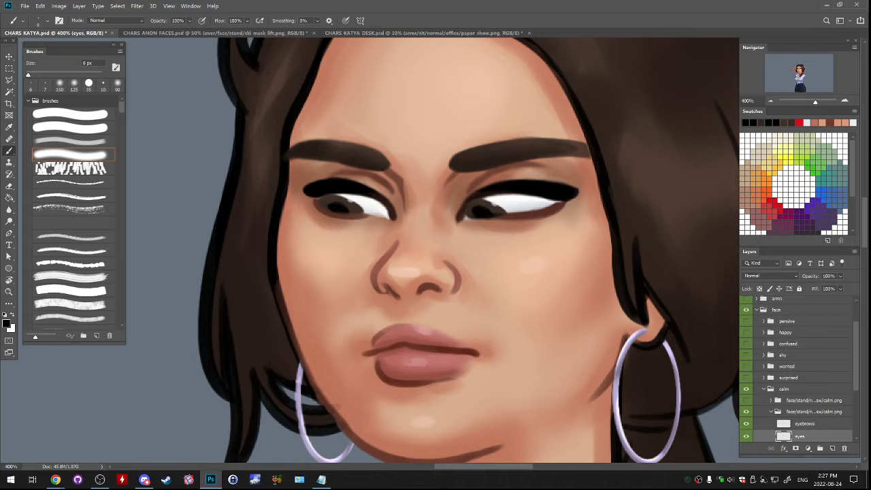
alt+click(340, 198)
drag(337, 196, 346, 197)
key(e)
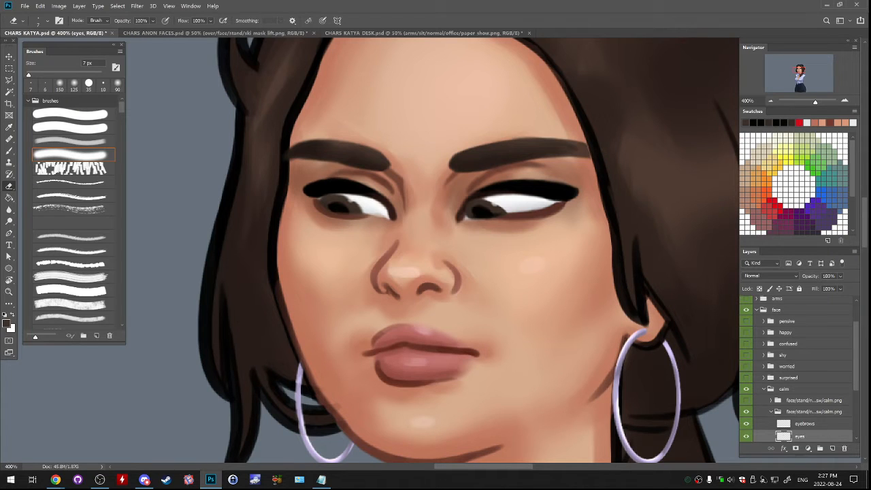
key(b)
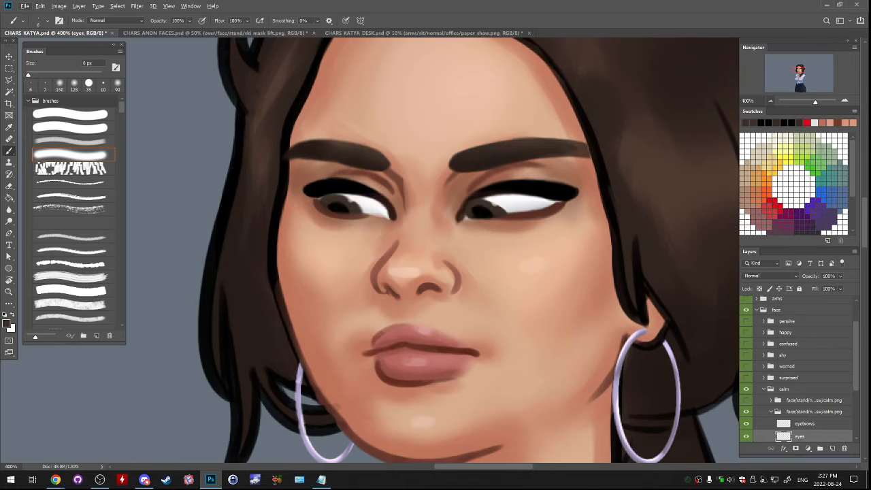
key(ctrl+minus)
key(ctrl+minus)
key(ctrl+minus)
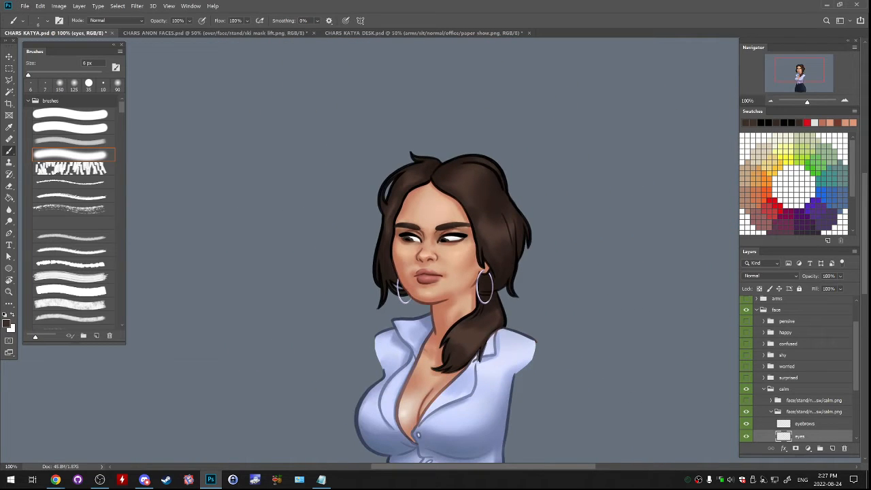
key(ctrl+minus)
key(ctrl+minus)
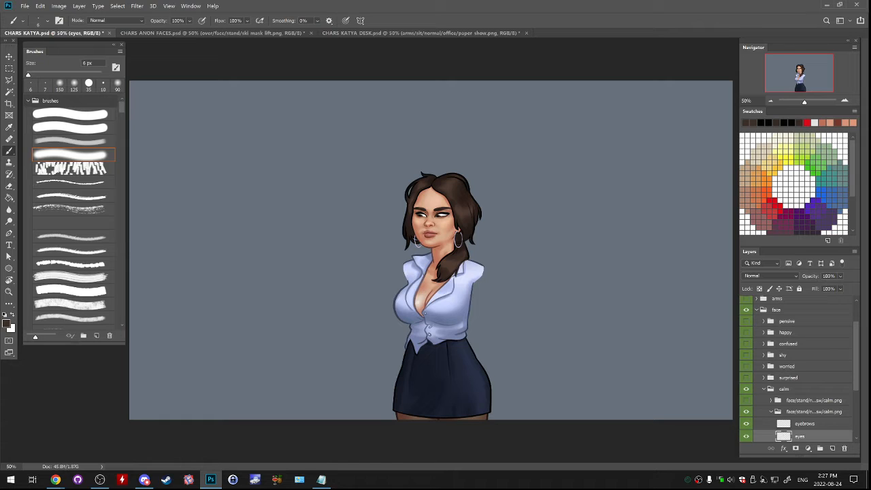
- Duplicate the finished eyes layer and move the copy into the face/stand/normal/talk/sw/calm.png group
scroll(798, 370, down, 3)
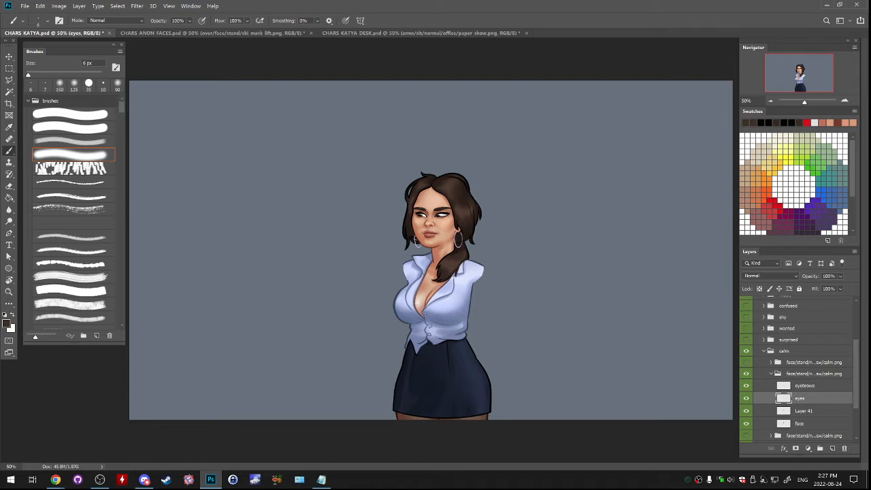
scroll(812, 373, down, 1)
right_click(812, 374)
click(708, 40)
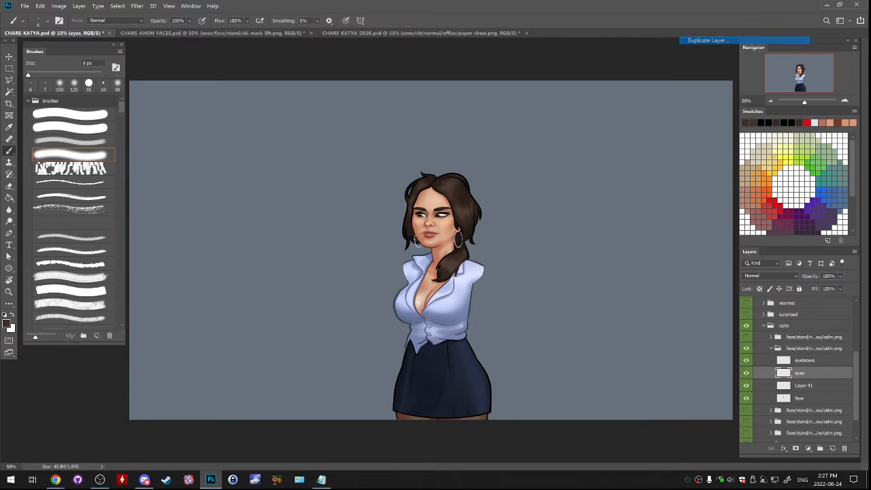
key(Return)
drag(806, 373, 809, 336)
click(55, 480)
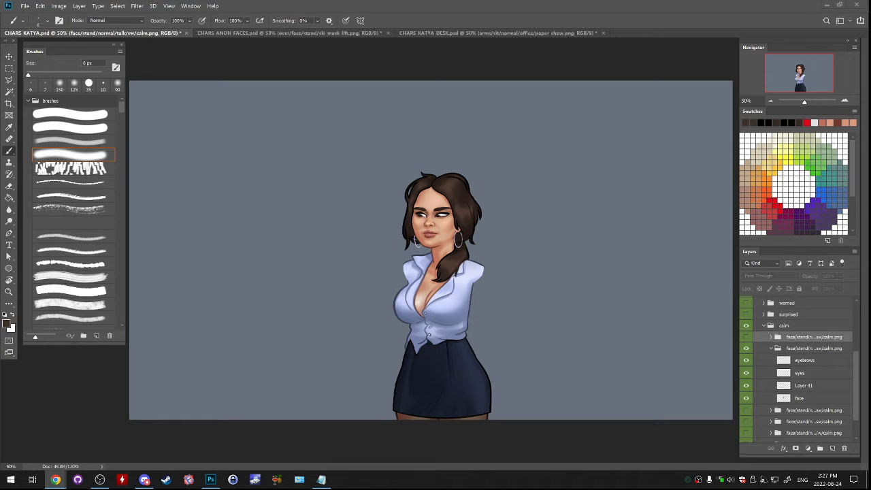
- Hide the idle sw calm group, show the talk one, delete its eyes copy 3 layer and check the talking face up close
click(800, 373)
click(770, 348)
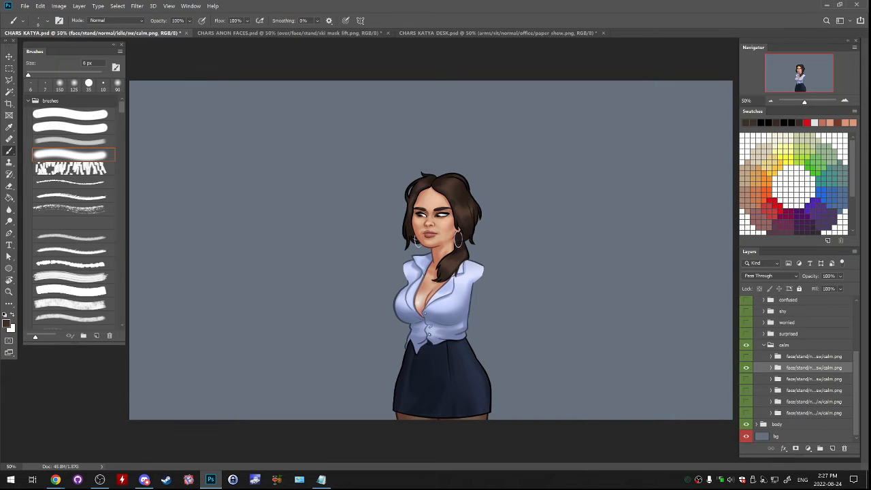
click(745, 368)
click(771, 356)
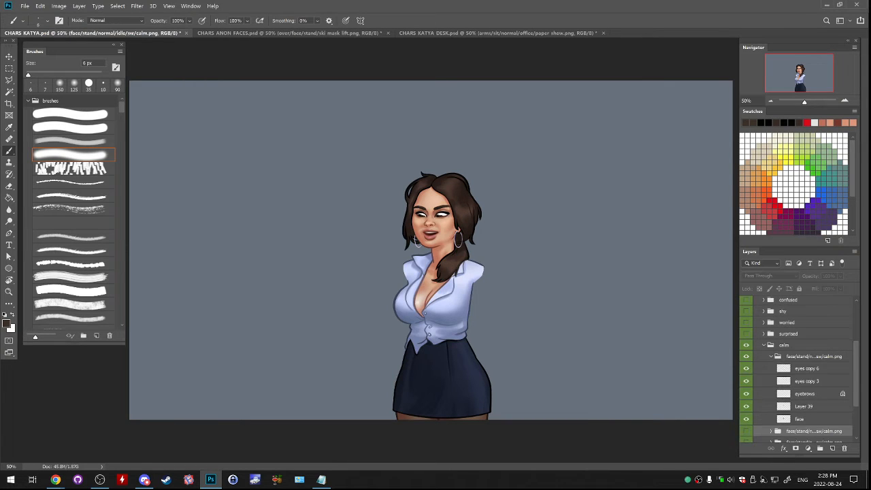
click(806, 368)
click(806, 381)
drag(842, 448, 844, 449)
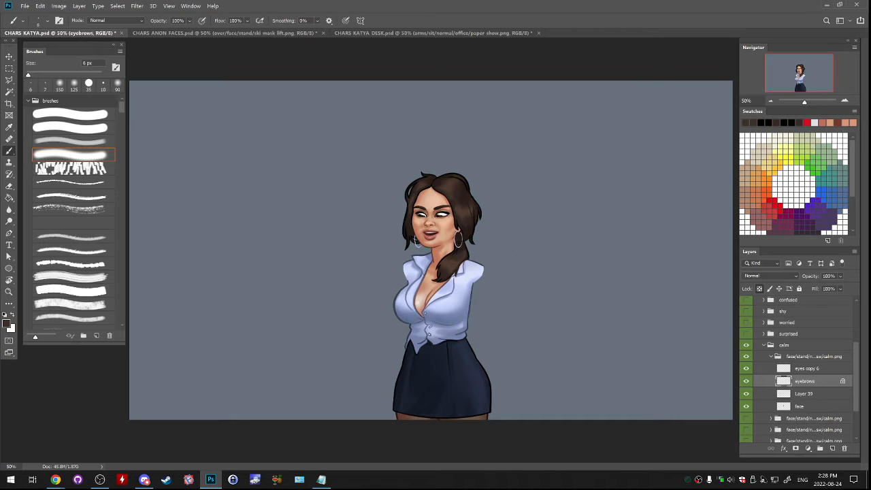
key(ctrl+plus)
key(ctrl+plus)
key(ctrl+plus)
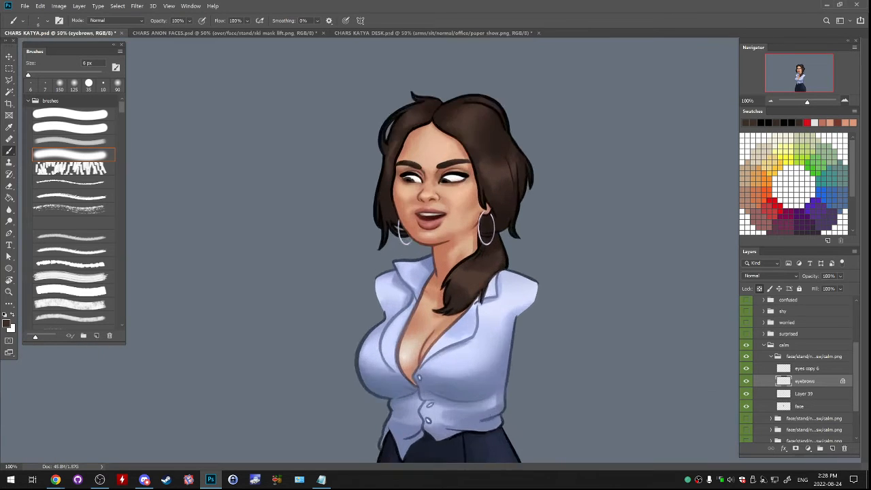
drag(435, 211, 445, 245)
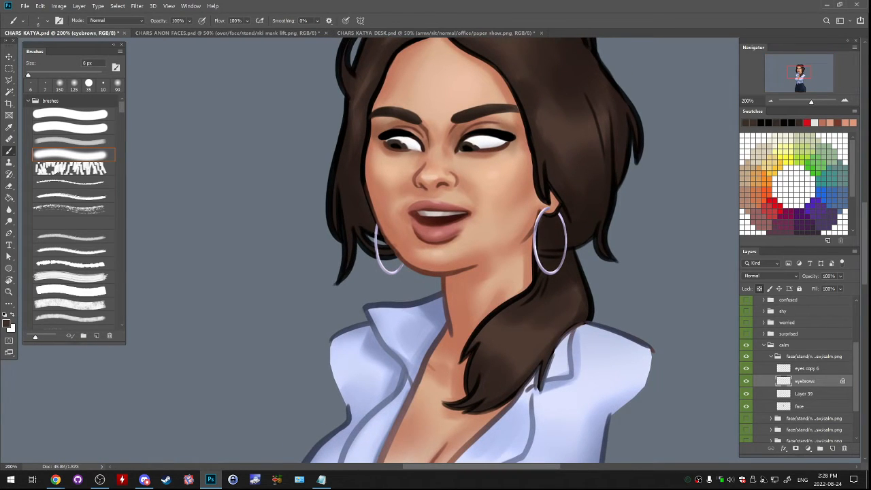
key(ctrl+minus)
key(ctrl+minus)
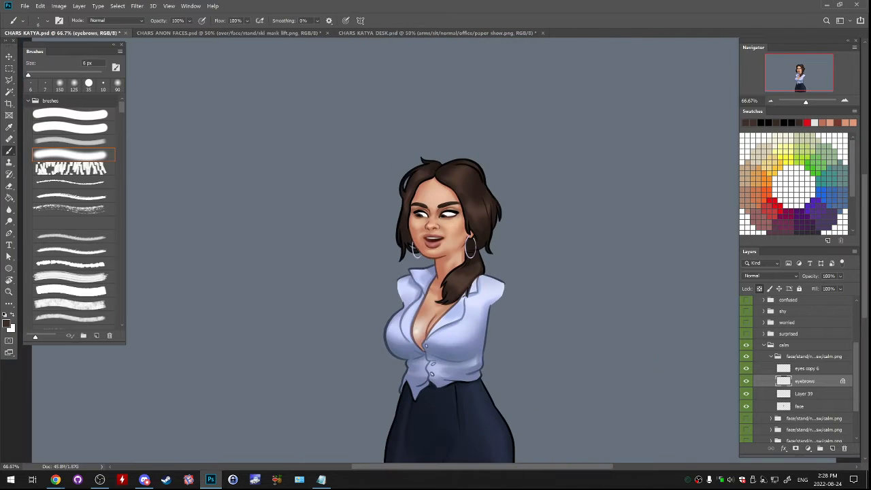
- Colour-label the idle and talk sw calm.png groups violet and save the document
click(771, 356)
shift+click(775, 367)
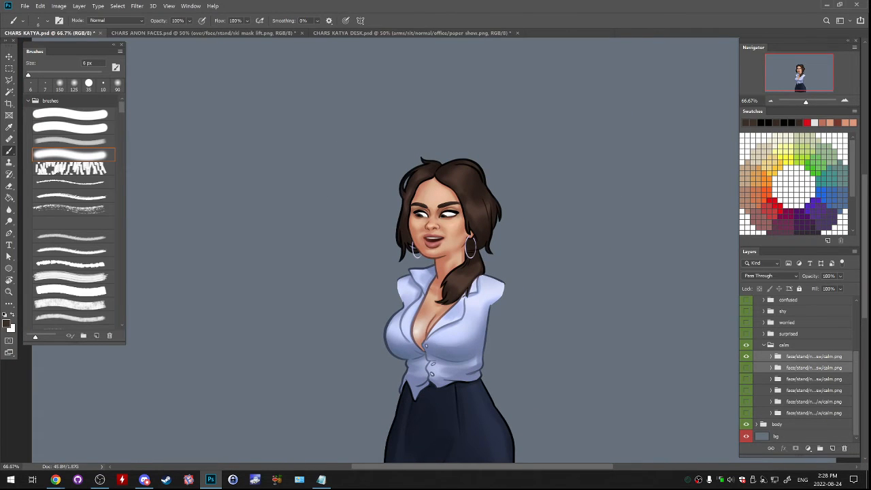
right_click(769, 368)
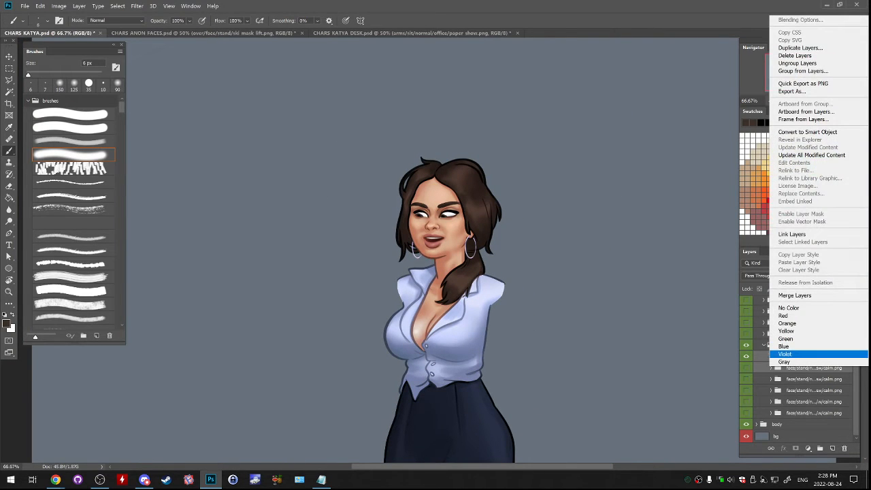
click(784, 353)
key(ctrl+s)
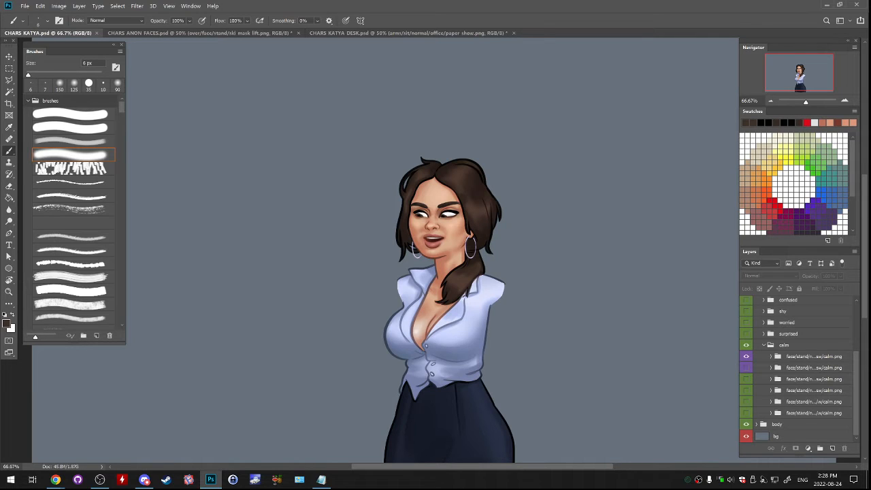
- Collapse and hide the calm expression folder and make the happy expression folder visible
key(alt+Tab)
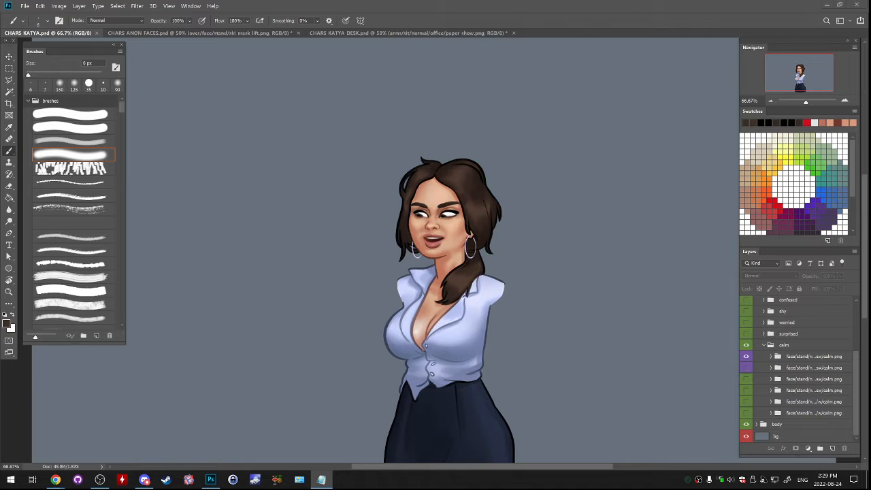
click(813, 356)
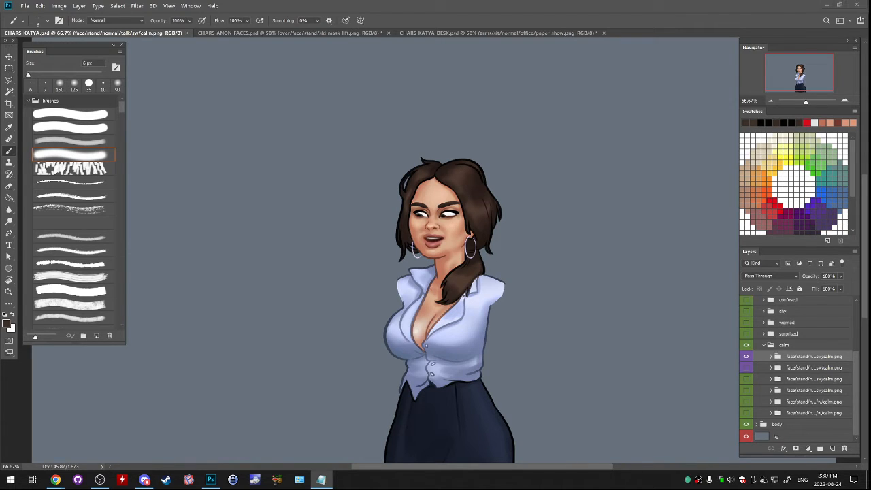
click(789, 344)
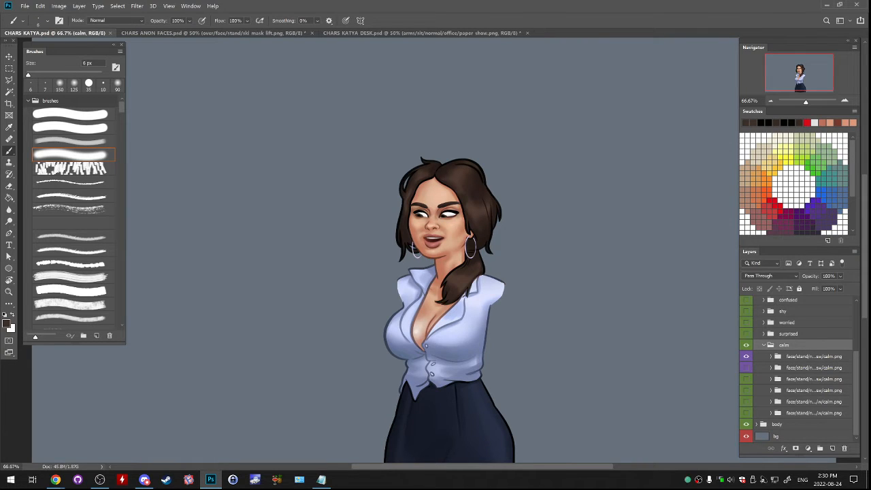
scroll(795, 367, up, 3)
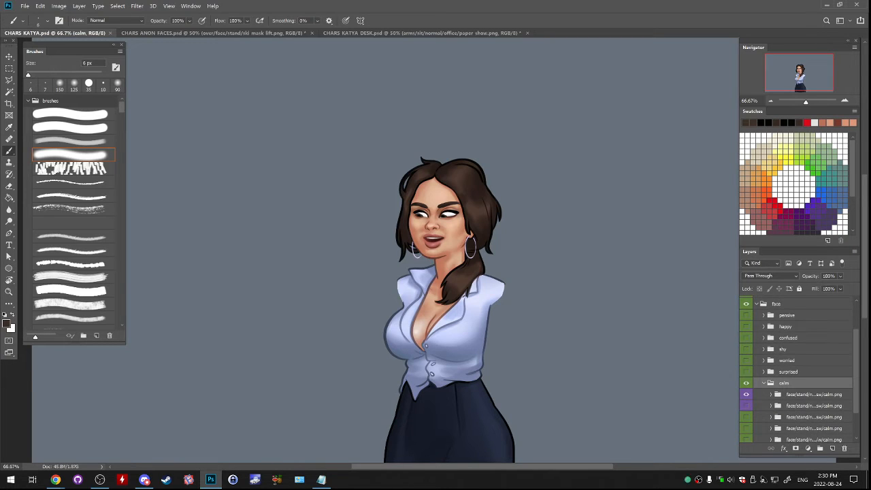
click(764, 383)
click(747, 413)
click(746, 356)
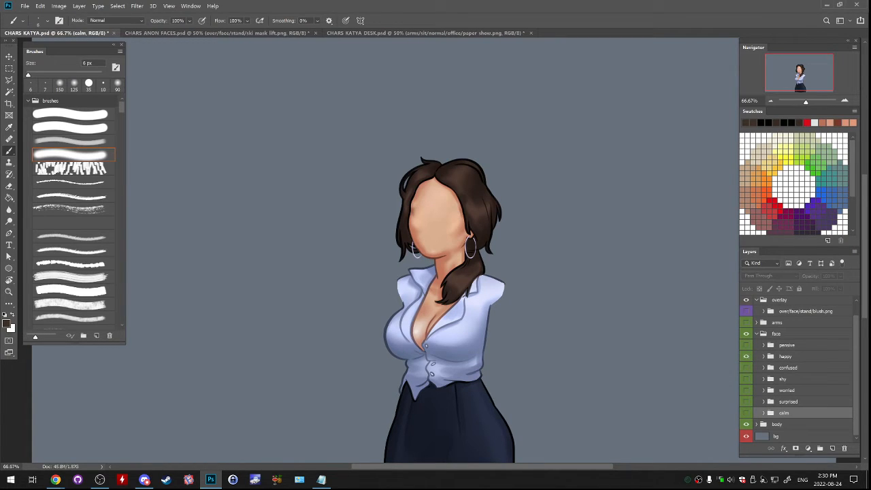
- Expand the happy folder and show only the lowest w/happy.png face group in it
click(763, 356)
scroll(796, 381, down, 2)
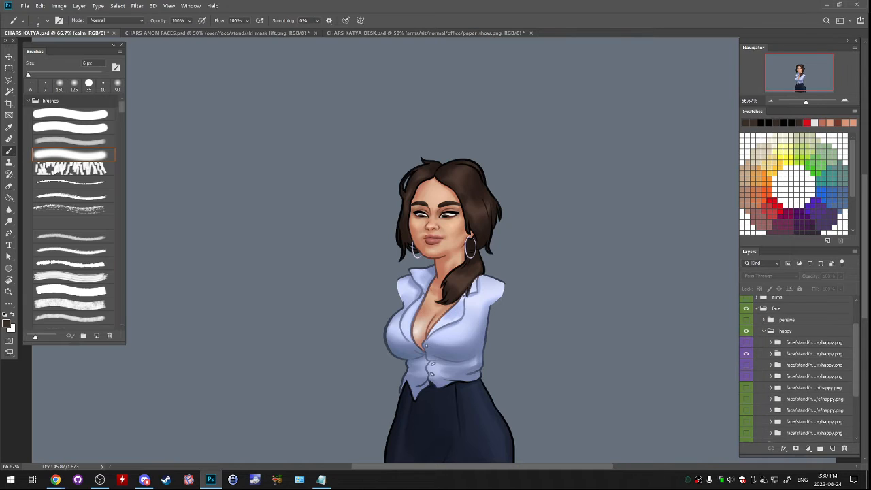
scroll(796, 367, down, 3)
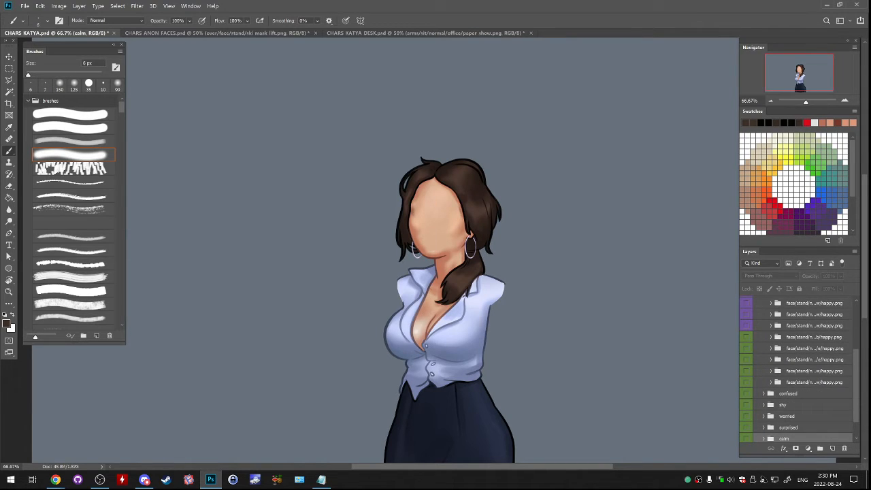
click(746, 381)
click(746, 371)
click(746, 370)
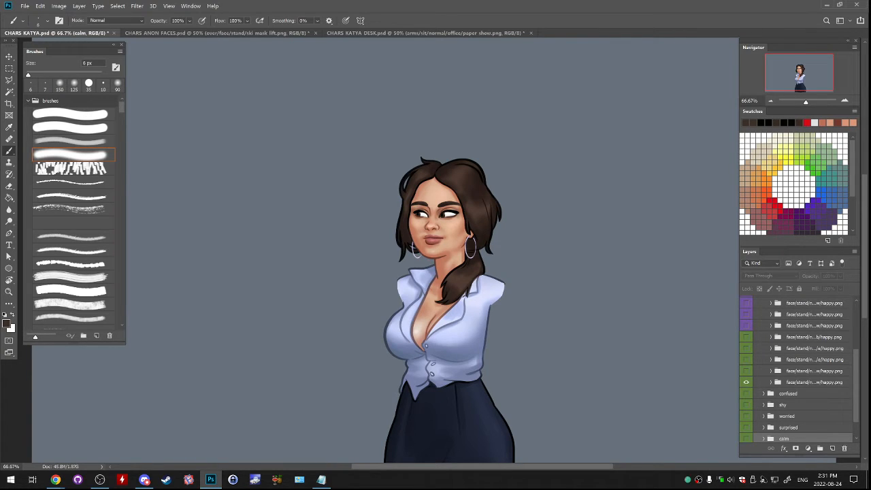
- Duplicate the lowest two w/happy.png face groups, idle and talk, within the same document
click(814, 383)
click(813, 370)
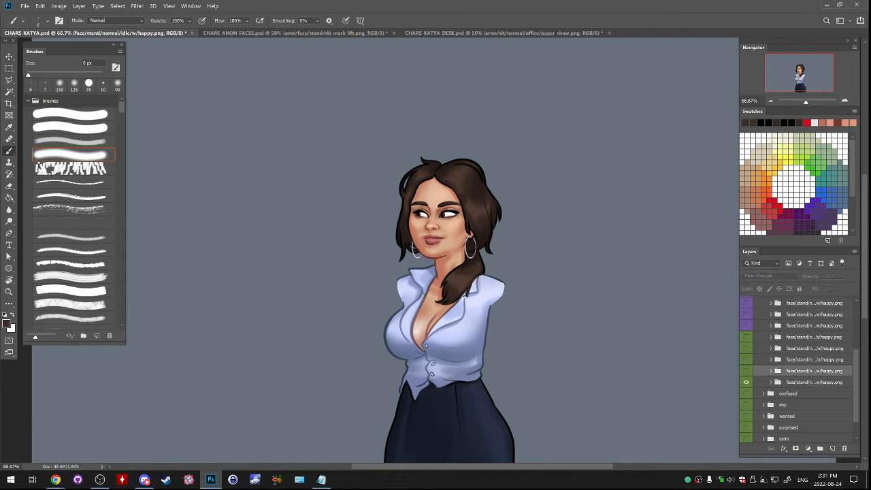
shift+click(814, 382)
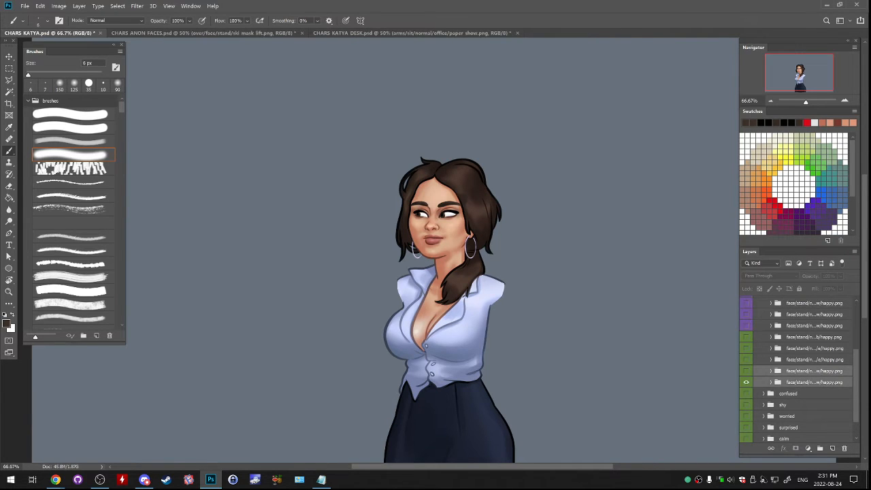
scroll(796, 367, up, 1)
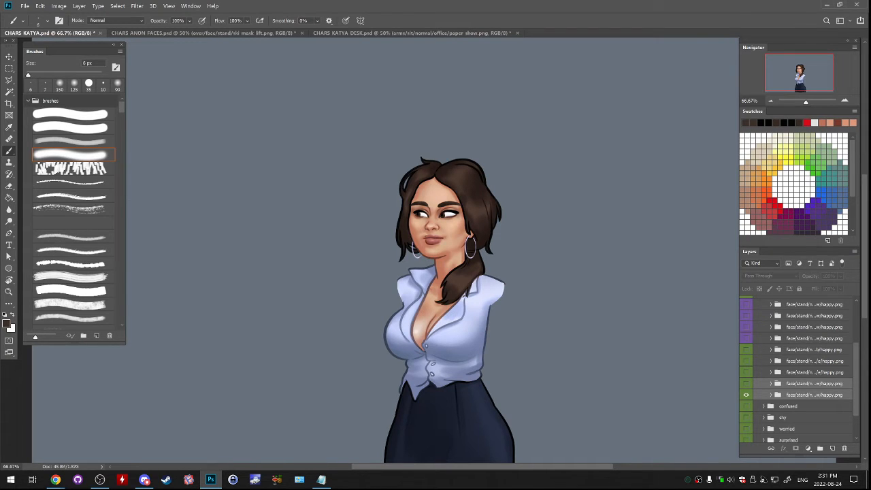
right_click(809, 386)
click(801, 67)
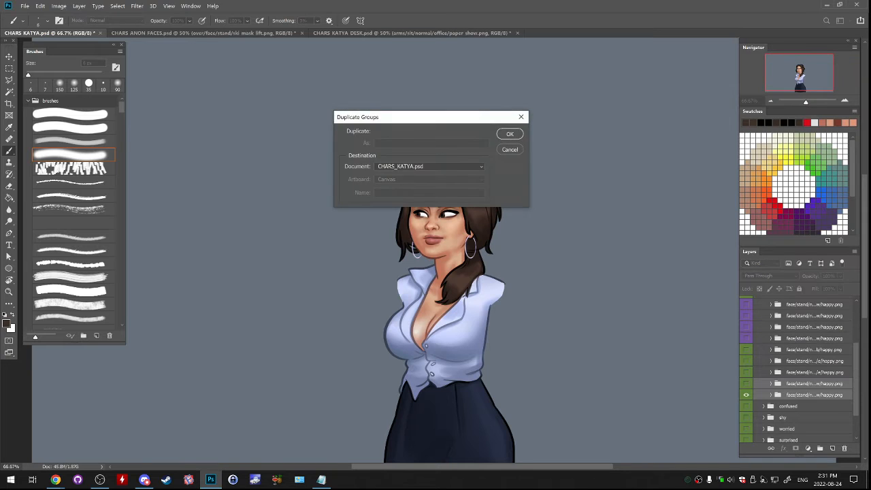
key(Return)
- Group the two duplicates at the top of the face folder as excited, and collapse and hide the happy folder
drag(813, 384, 813, 330)
key(ctrl+g)
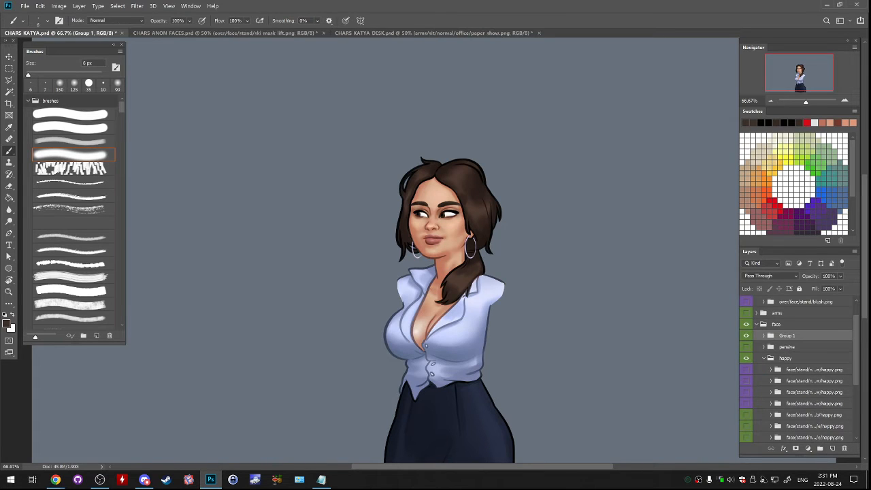
click(763, 358)
click(745, 357)
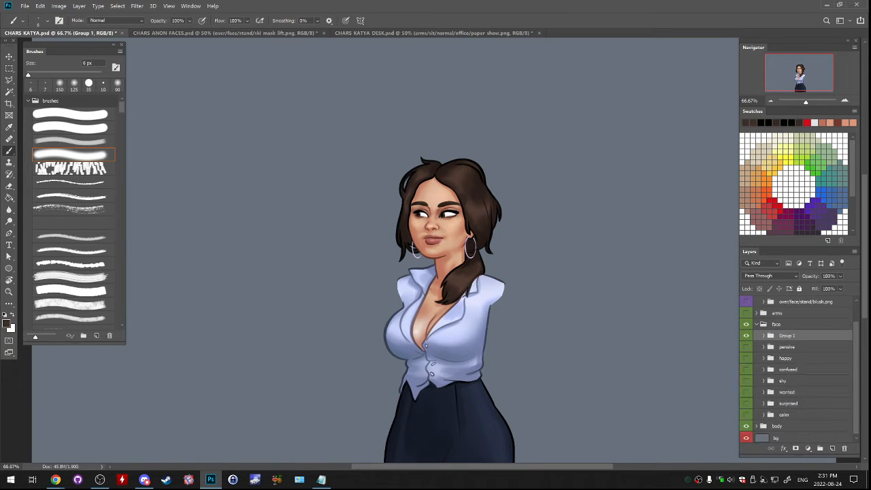
double_click(786, 335)
text(c)
text(xcited)
key(Return)
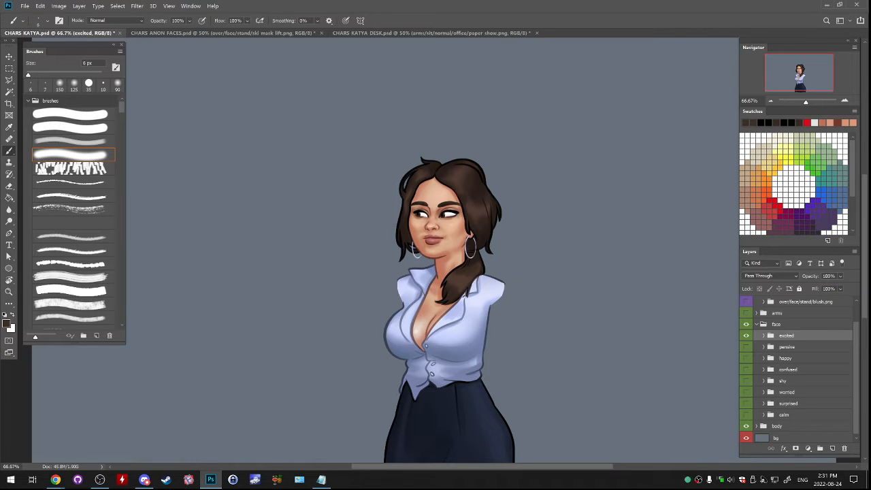
- Expand the excited folder and remove the copy suffix from the names of its talk and idle groups
click(763, 336)
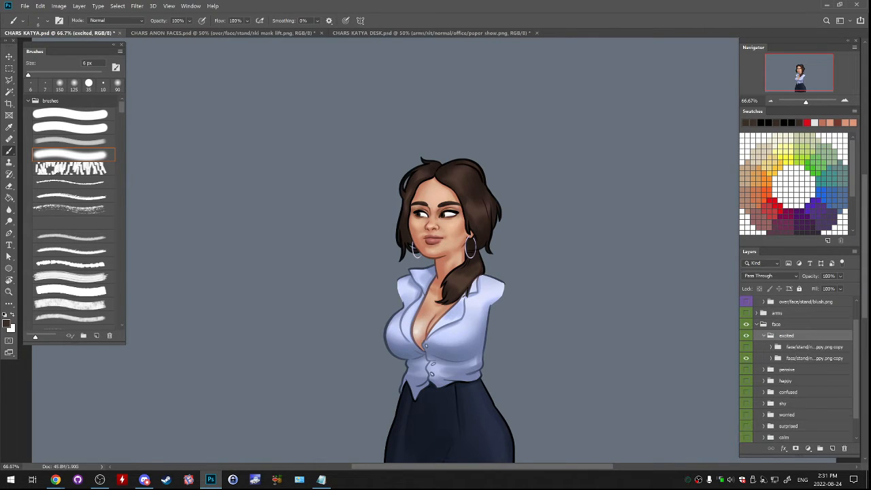
double_click(786, 335)
key(ctrl+c)
key(Tab)
key(End)
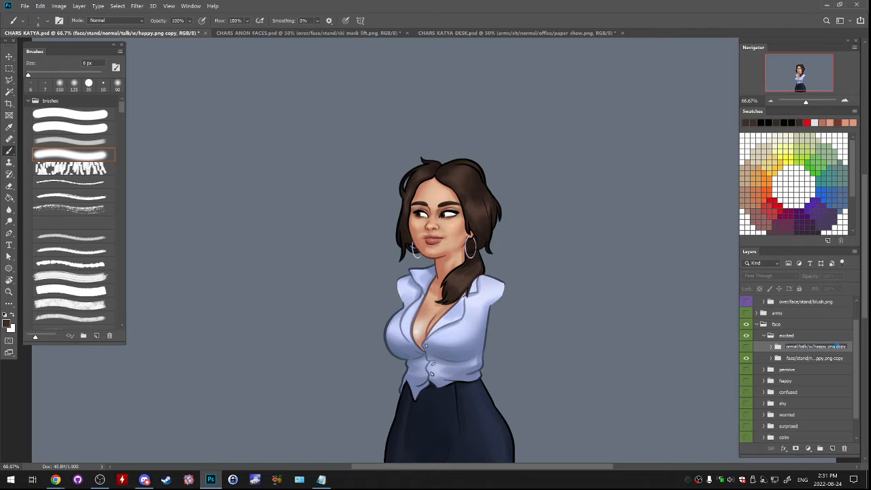
key(BackSpace)
key(BackSpace)
key(BackSpace)
key(BackSpace)
key(BackSpace)
key(Tab)
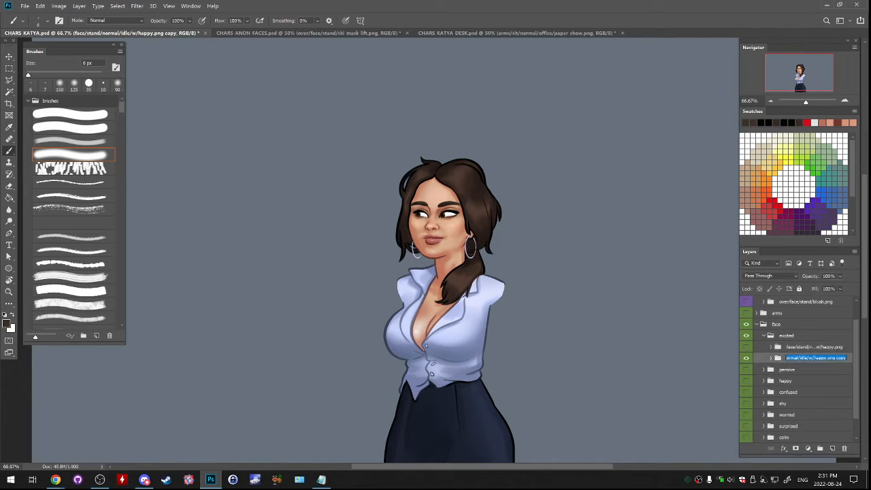
key(End)
key(BackSpace)
key(BackSpace)
key(BackSpace)
key(BackSpace)
key(BackSpace)
key(Return)
- Replace happy with excited in the talk and idle group names so both end in w/excited.png
double_click(820, 346)
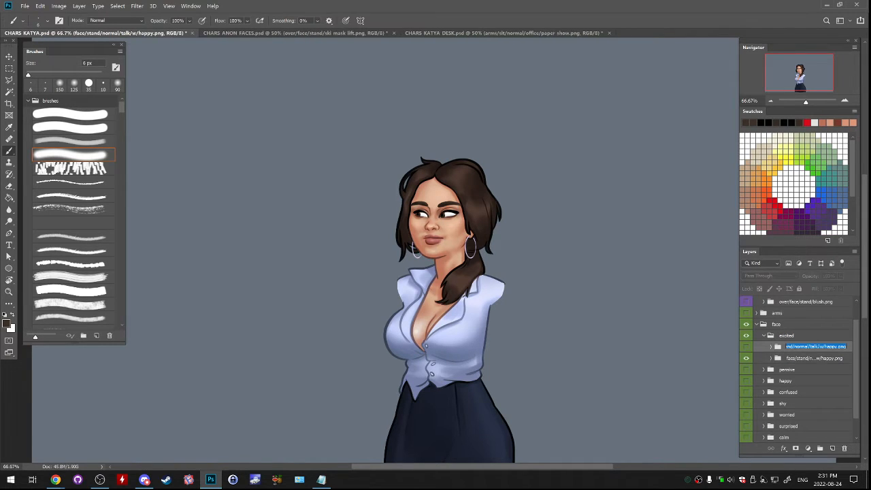
drag(823, 346, 837, 346)
key(ctrl+v)
double_click(845, 357)
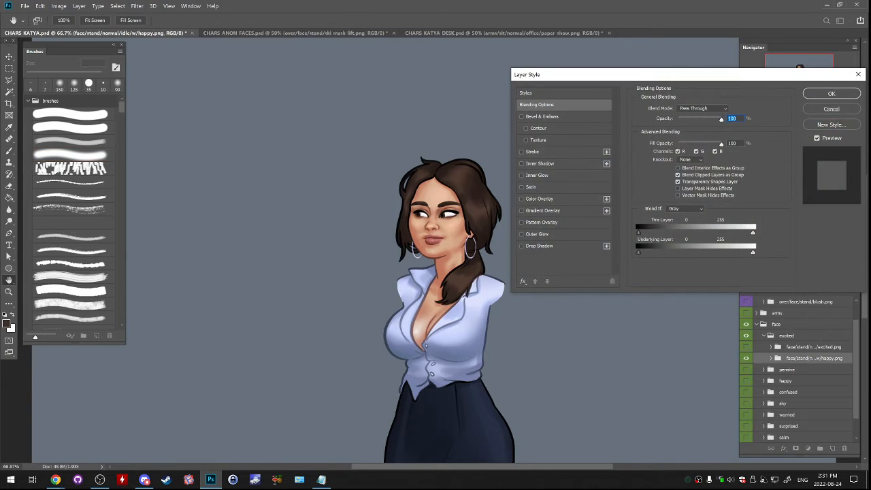
click(831, 109)
double_click(819, 357)
drag(824, 358, 837, 358)
key(ctrl+v)
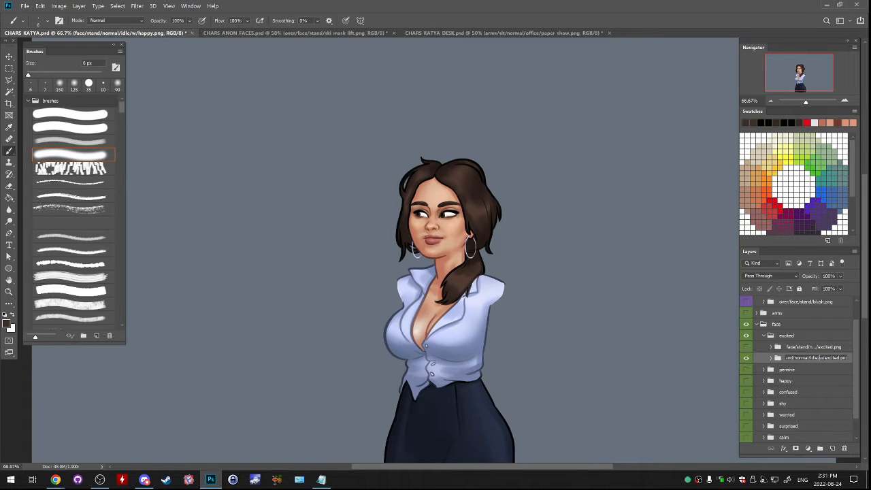
click(820, 347)
double_click(813, 358)
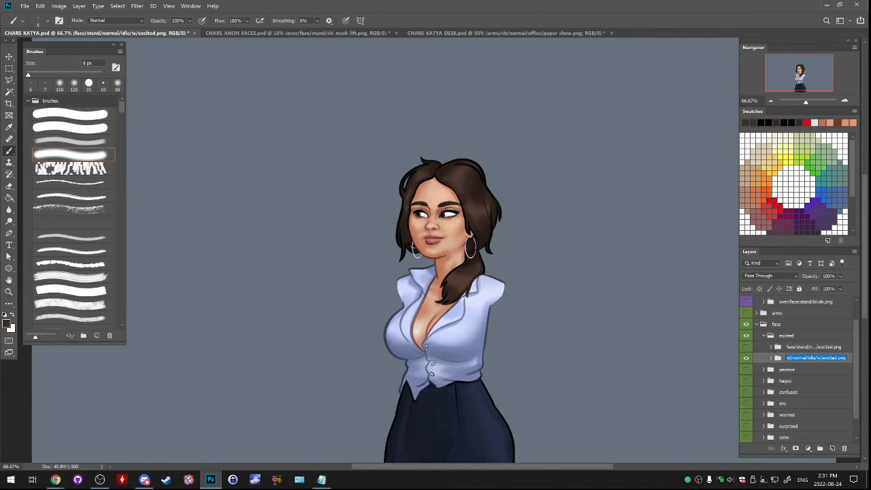
- Lasso the mouth area on the face layer of the idle w/excited.png group and copy it to a new layer
click(771, 358)
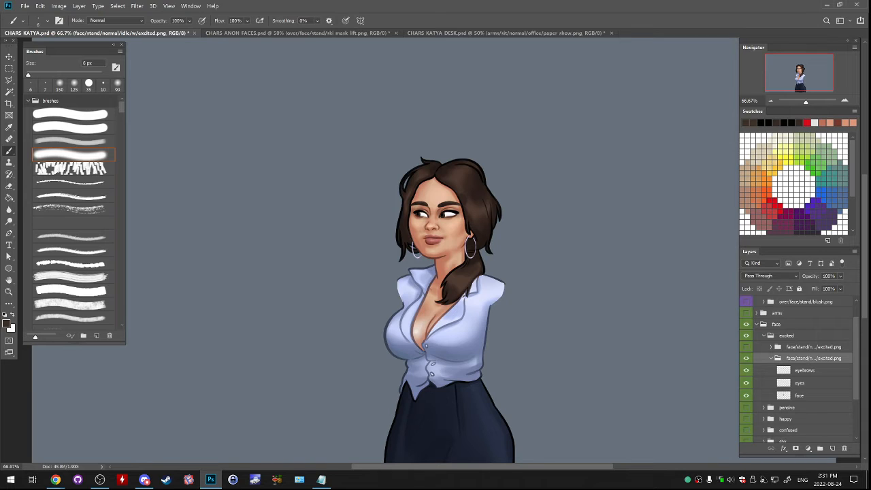
click(799, 395)
click(844, 101)
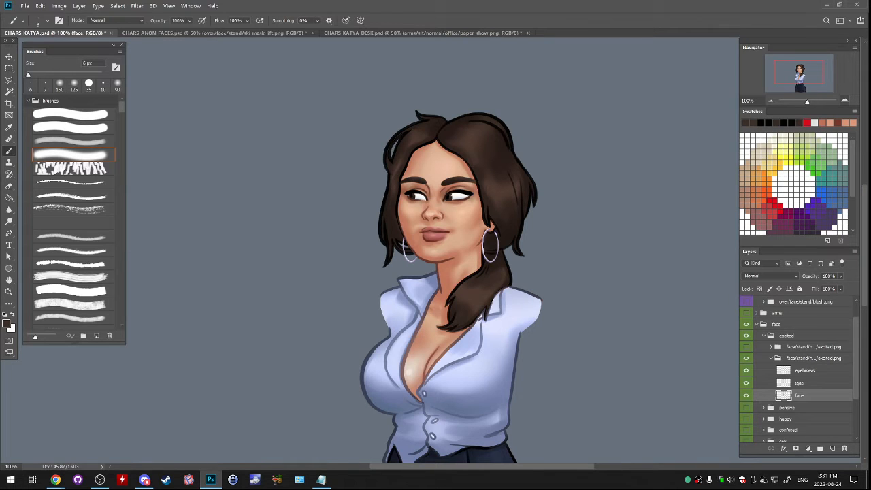
drag(800, 72, 801, 69)
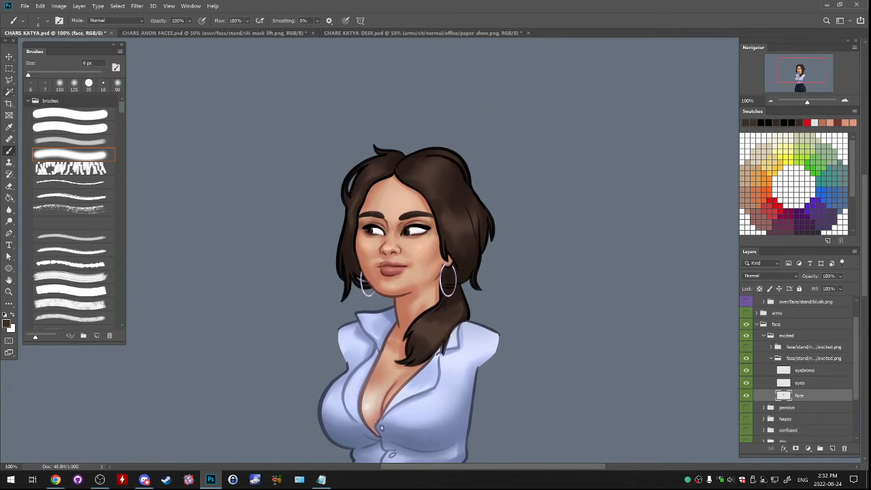
key(l)
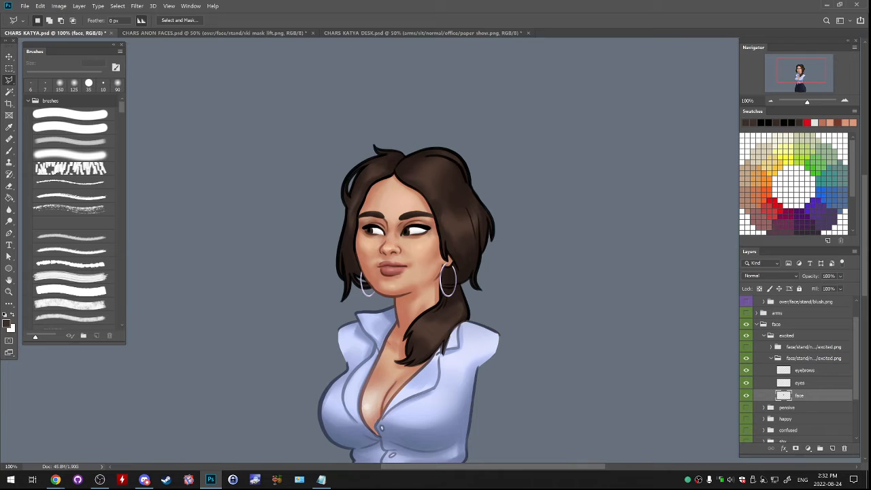
click(844, 100)
click(844, 101)
drag(799, 71, 800, 69)
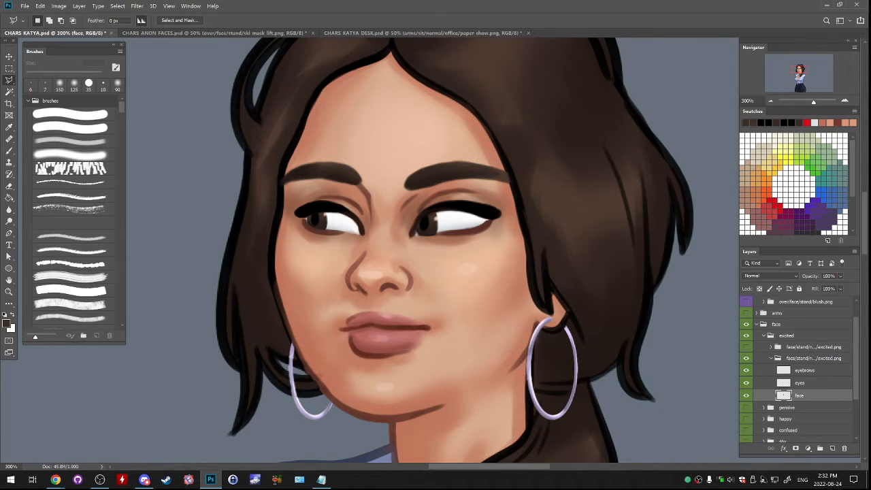
mouse_move(345, 306)
mouse_down()
mouse_move(321, 323)
mouse_move(328, 355)
mouse_move(359, 382)
mouse_up()
drag(377, 306, 347, 305)
key(ctrl+j)
- Warp the copied mouth layer so that both corners of the lips curve upward
click(40, 6)
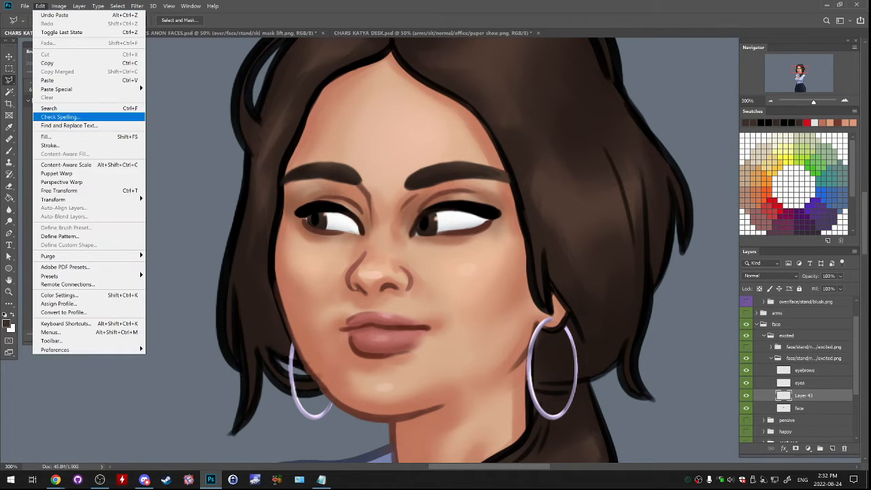
mouse_move(81, 195)
click(184, 252)
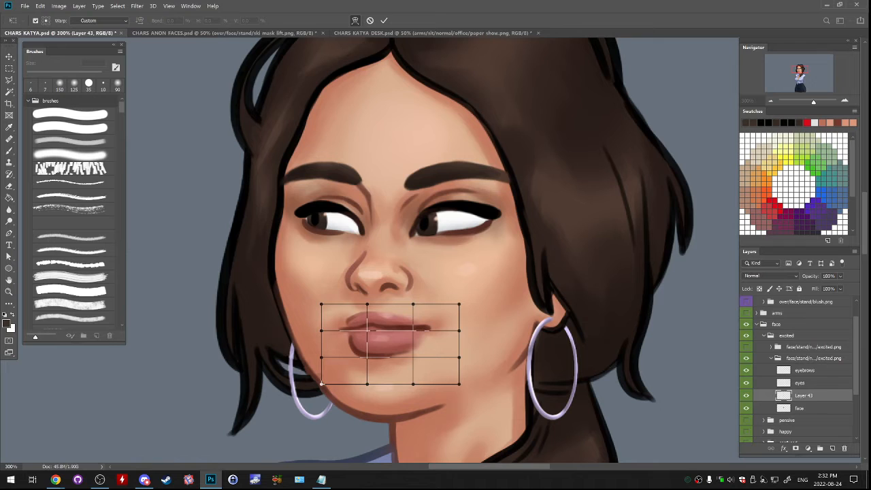
mouse_move(321, 330)
mouse_down()
mouse_move(316, 311)
mouse_move(317, 319)
mouse_up()
drag(459, 330, 455, 317)
drag(322, 304, 322, 297)
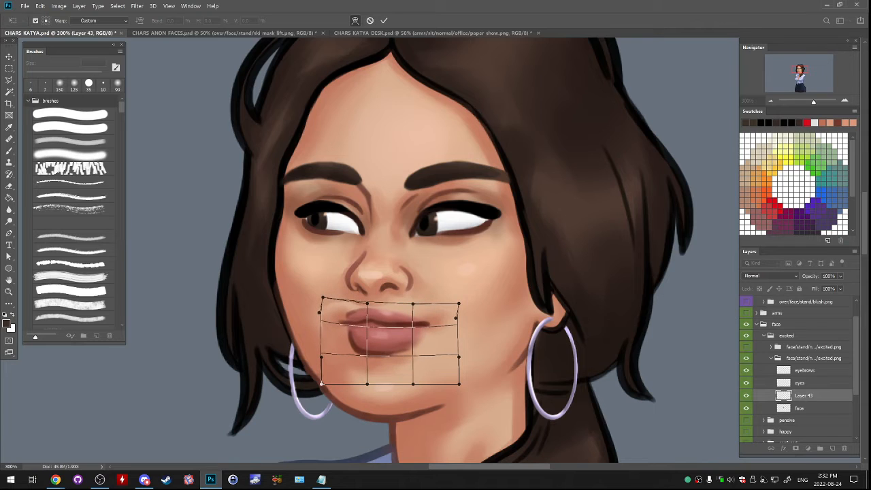
key(ctrl+z)
drag(381, 328, 345, 324)
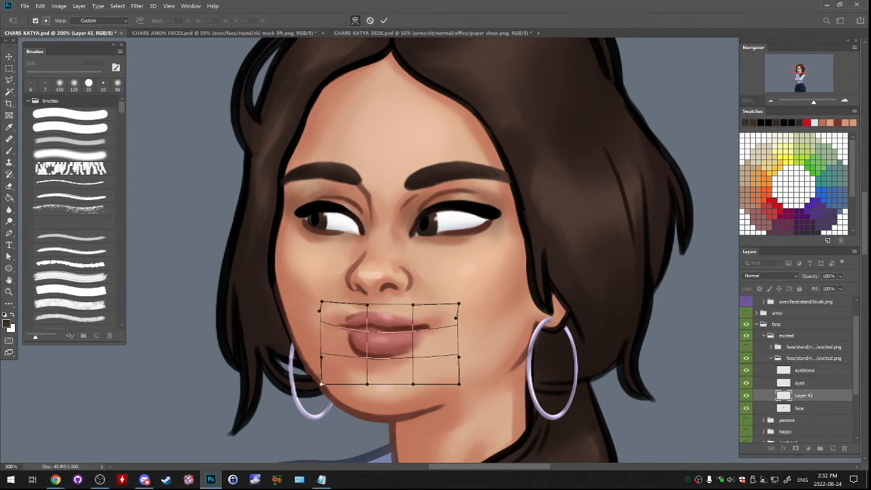
drag(429, 328, 429, 323)
key(Return)
key(l)
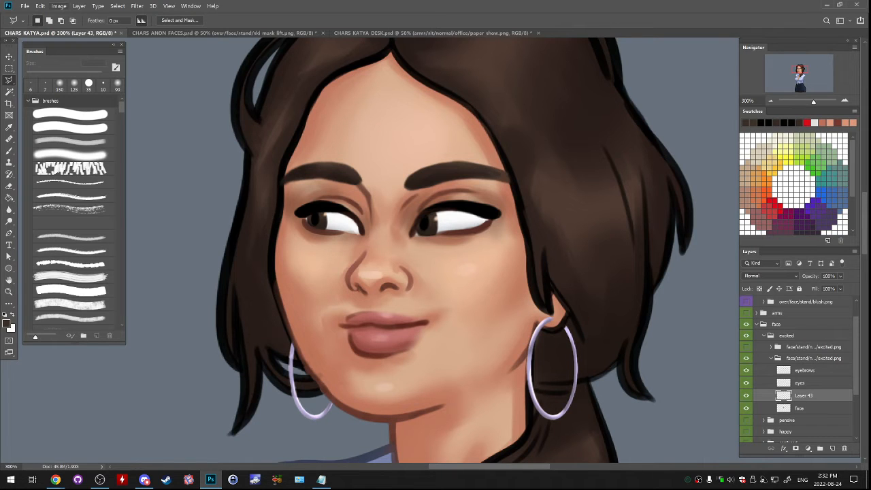
- Warp the mouth layer again, pulling both corners slightly outward and up, and compare it with the previous shape
click(40, 6)
mouse_move(102, 199)
click(158, 253)
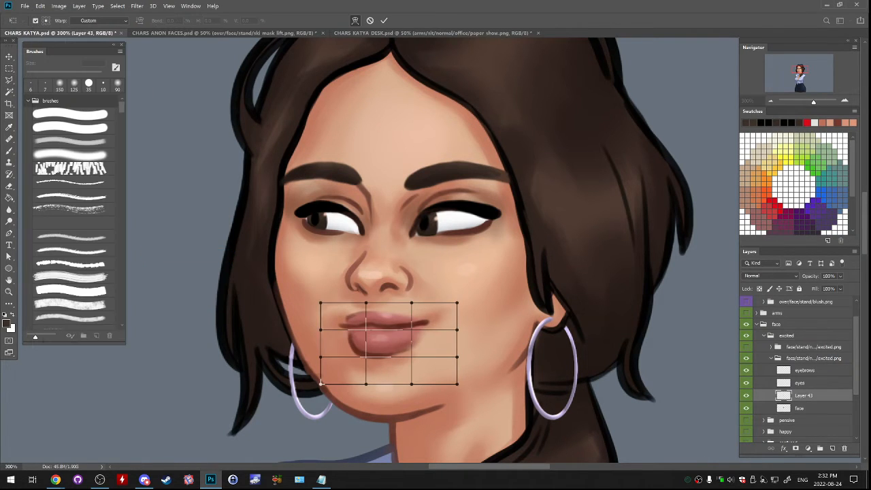
drag(320, 329, 310, 317)
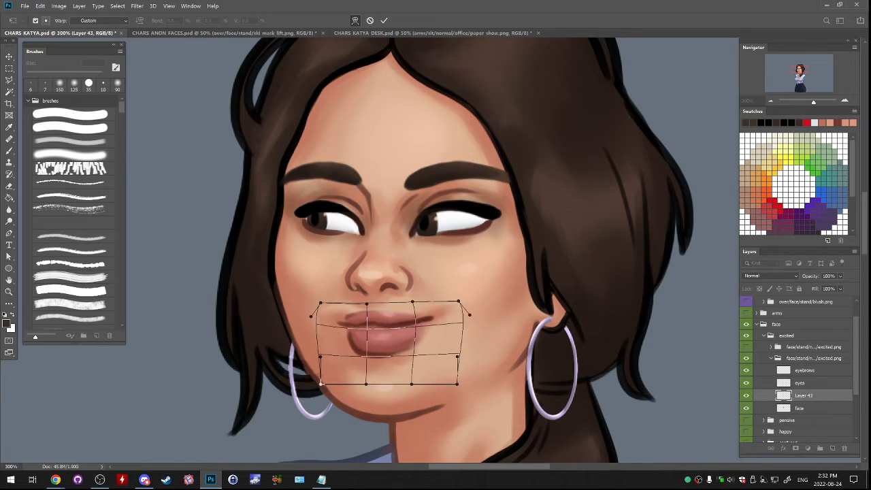
drag(456, 330, 466, 316)
key(Return)
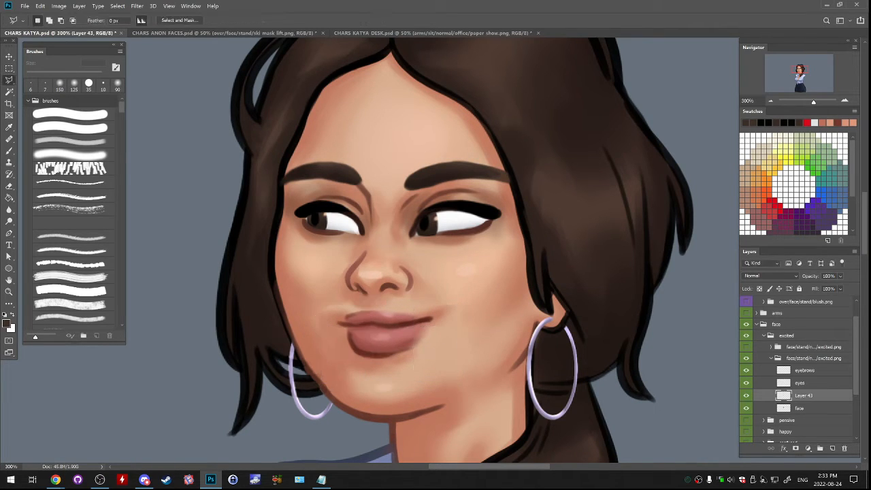
key(ctrl+z)
key(ctrl+shift+z)
- Paint over the mouth patch's edge along the jaw with a sampled skin tone and a 35 px soft brush
key(b)
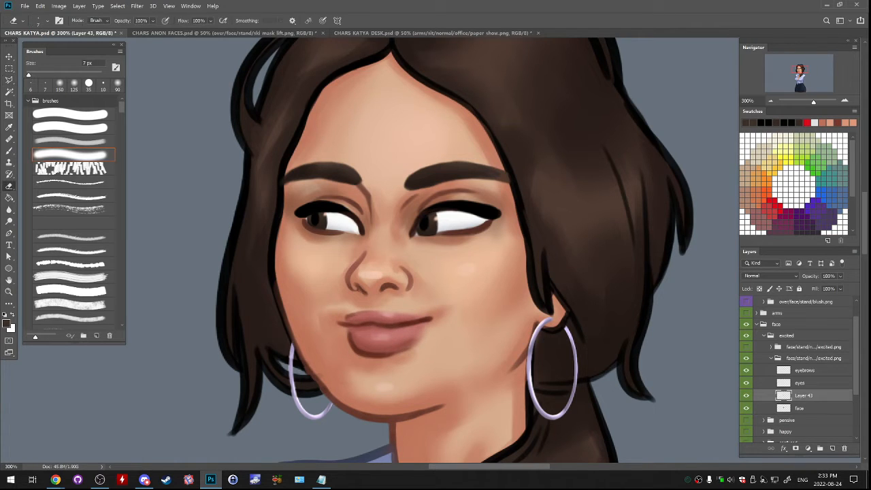
key(bracketright)
key(bracketright)
key(bracketright)
key(bracketright)
key(bracketright)
key(bracketright)
key(bracketright)
key(bracketright)
key(bracketright)
key(bracketright)
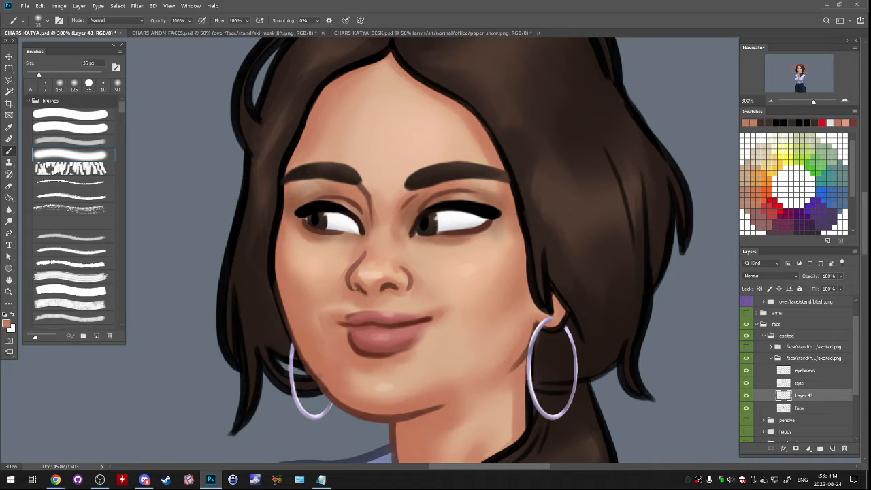
key(bracketleft)
drag(306, 359, 317, 376)
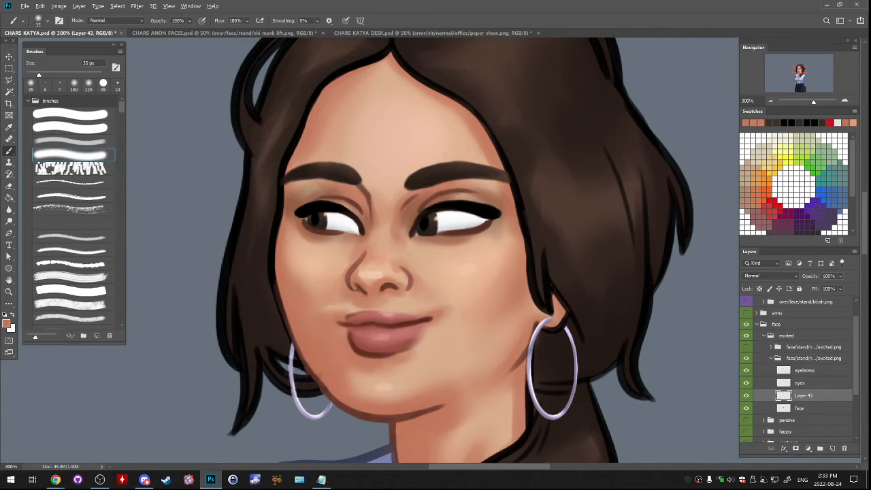
- Blend the mouth patch into the cheek beside the jaw-side lip corner using sampled skin tones and 20 px and 9 px soft brushes
alt+click(351, 274)
key(bracketleft)
key(bracketleft)
key(bracketleft)
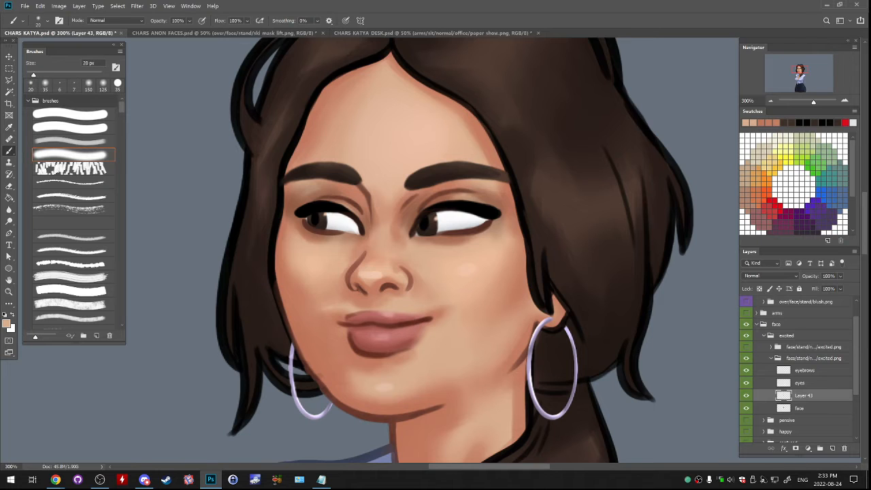
alt+click(321, 317)
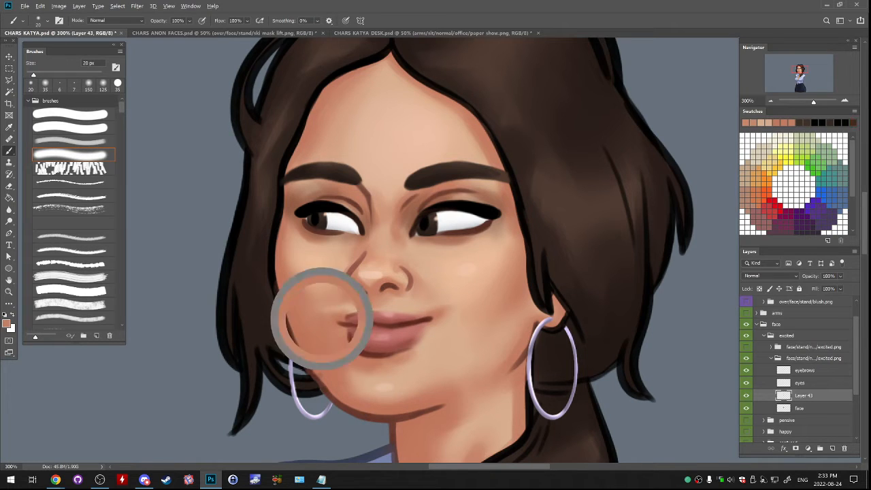
alt+click(347, 297)
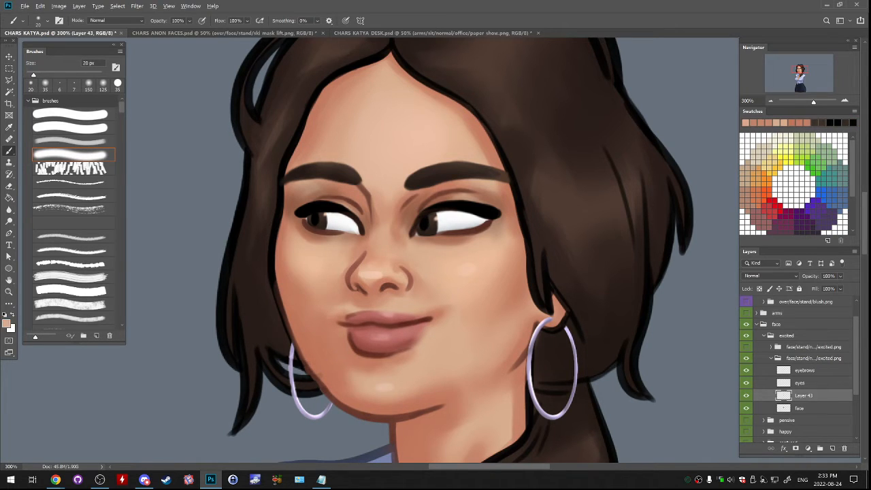
key([)
key([)
key([)
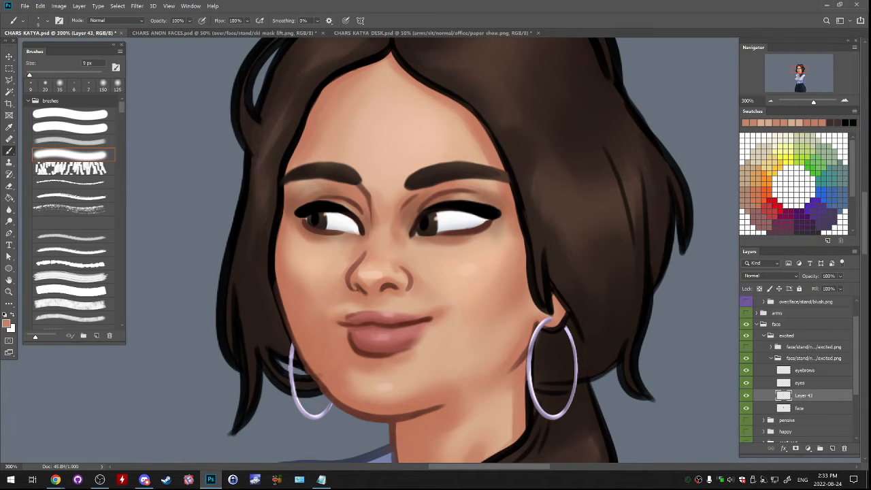
- Smooth the skin above the upper lip and beside the far mouth corner with sampled skin tones and 30 px and 25 px brushes
key(])
key(])
key(])
key(])
key(])
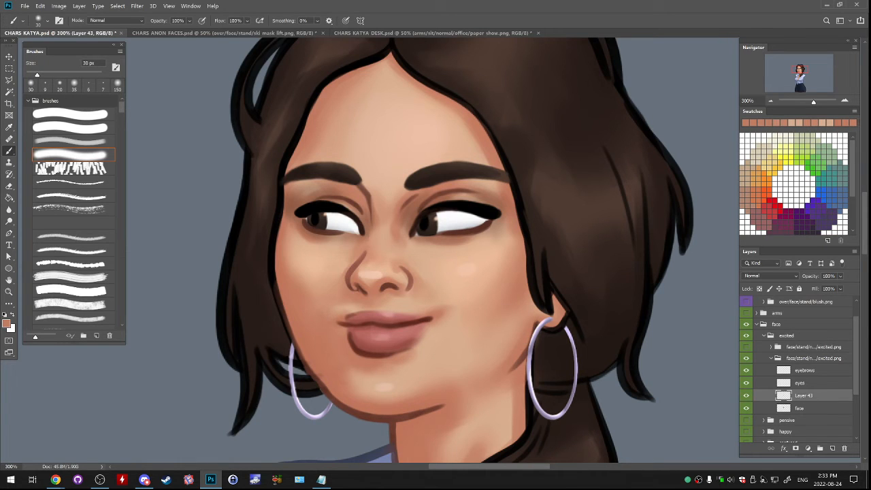
alt+click(448, 296)
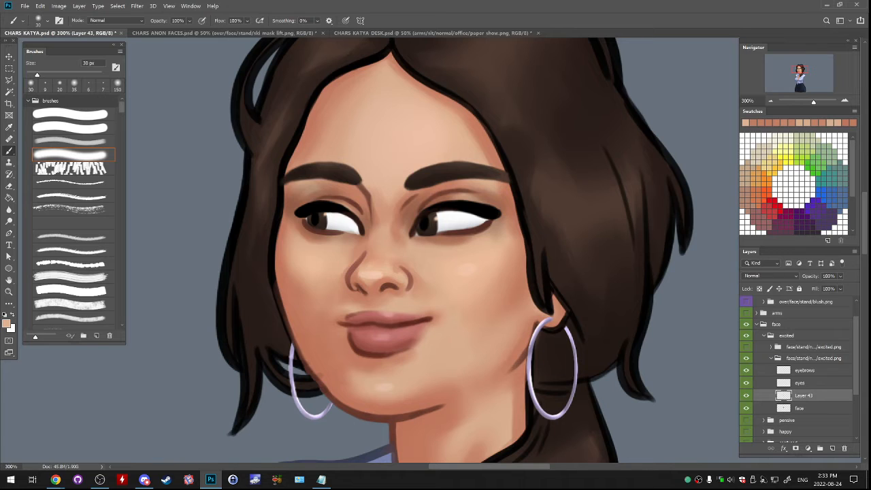
alt+click(433, 302)
click(746, 395)
click(746, 395)
alt+click(410, 306)
key(bracketleft)
key(bracketleft)
key(bracketleft)
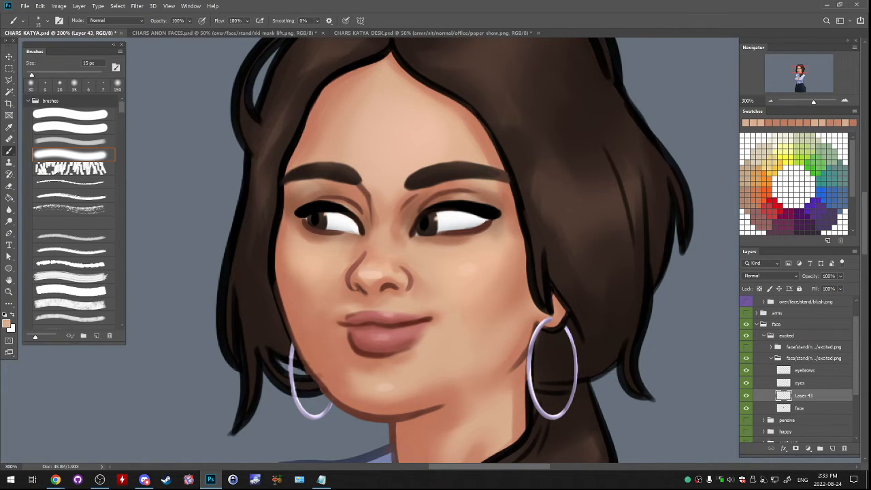
key(bracketright)
key(bracketright)
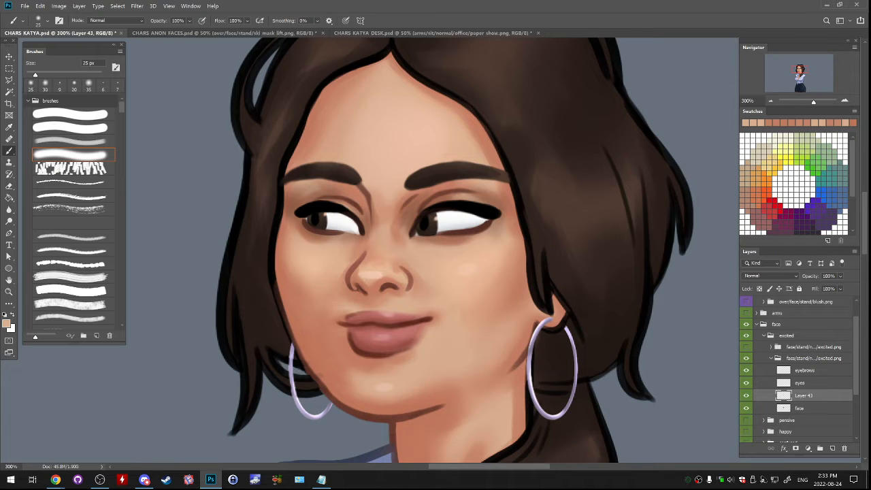
alt+click(412, 294)
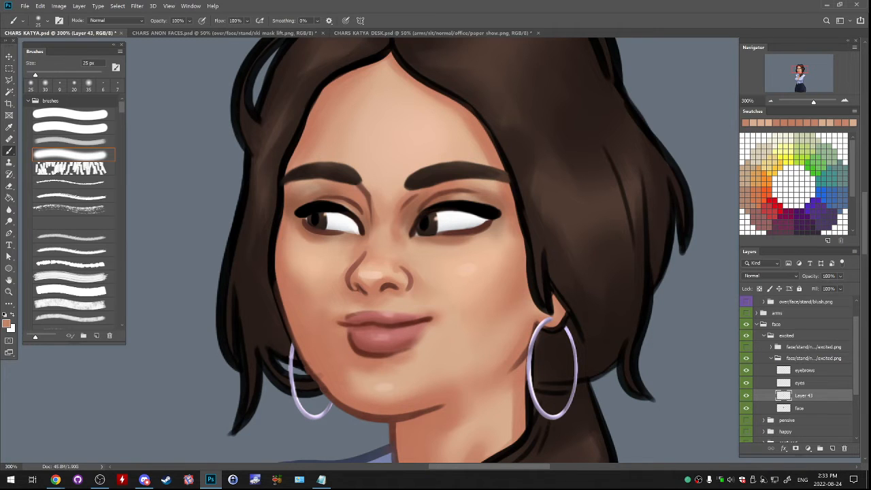
- Erase the mouth patch's leftover edges with a 30 px eraser and compare the result with the original mouth
click(746, 395)
click(746, 395)
key(e)
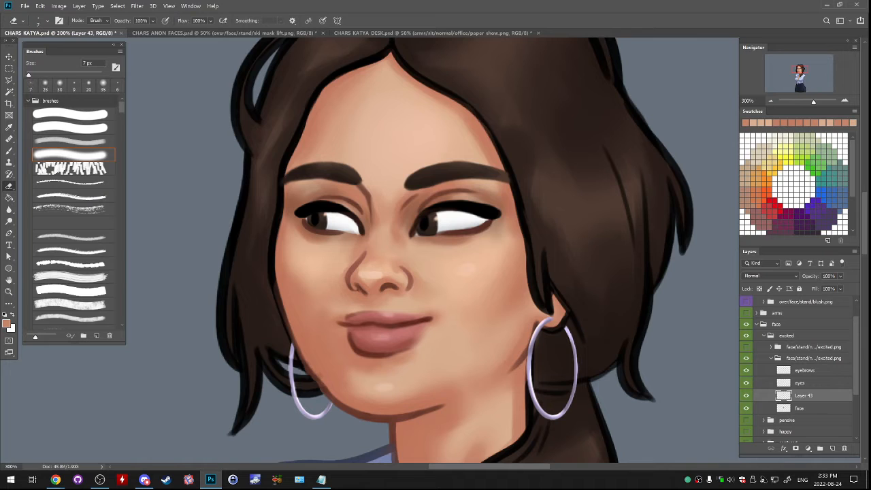
key(bracketright)
key(bracketright)
key(bracketright)
key(bracketright)
key(bracketright)
click(746, 396)
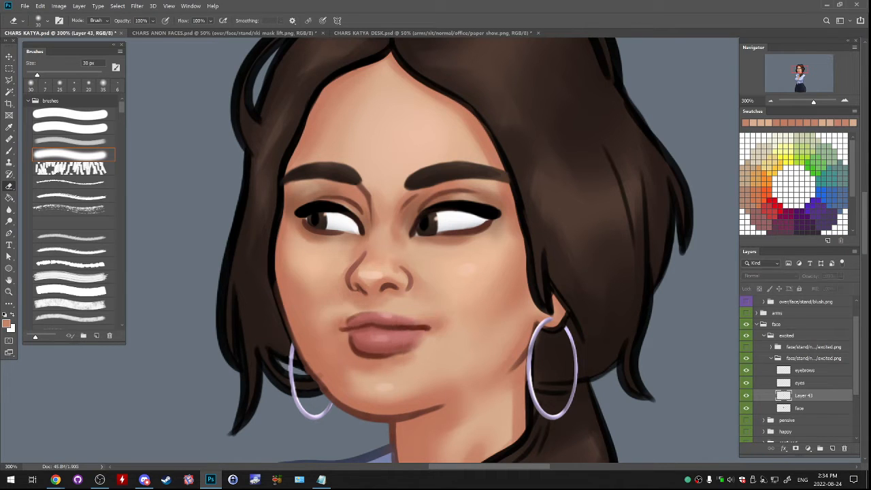
click(746, 396)
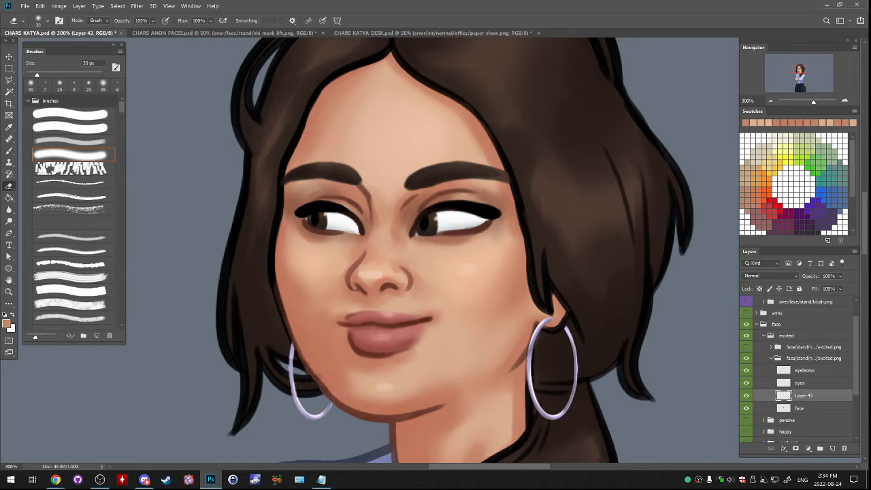
click(746, 395)
click(747, 395)
- Collapse and hide the idle w/excited.png group
click(812, 358)
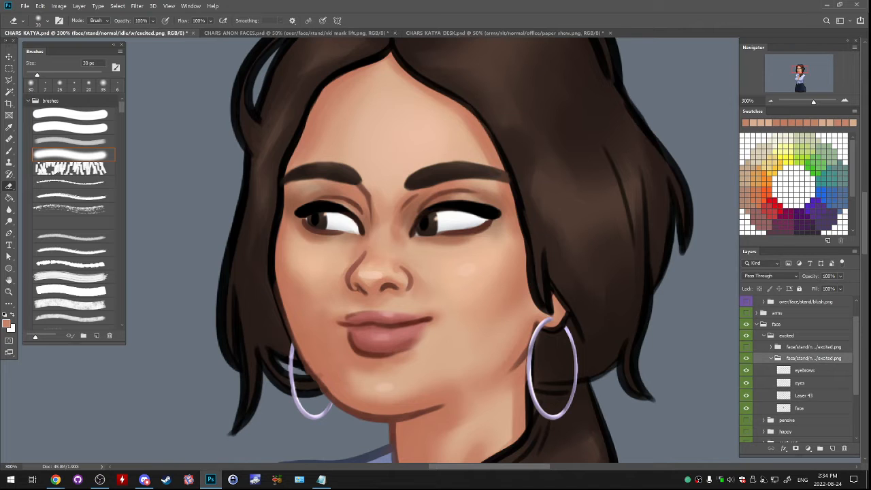
click(771, 358)
click(746, 358)
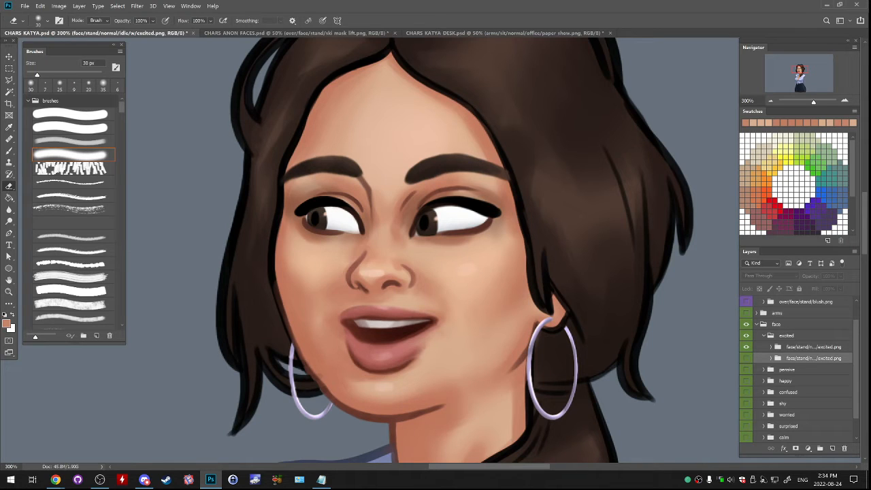
- Lasso the open mouth on the face layer of the talk w/excited.png group and copy it to a new layer
click(813, 346)
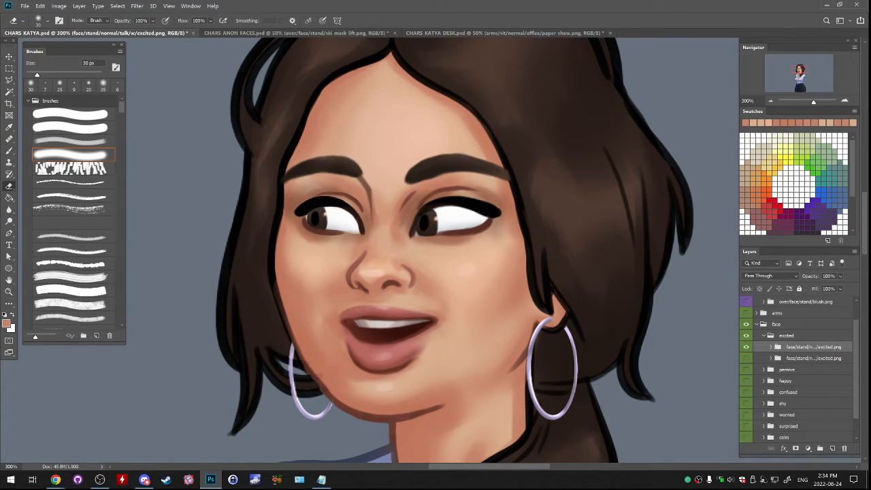
click(770, 347)
click(800, 372)
click(799, 384)
click(746, 384)
click(746, 384)
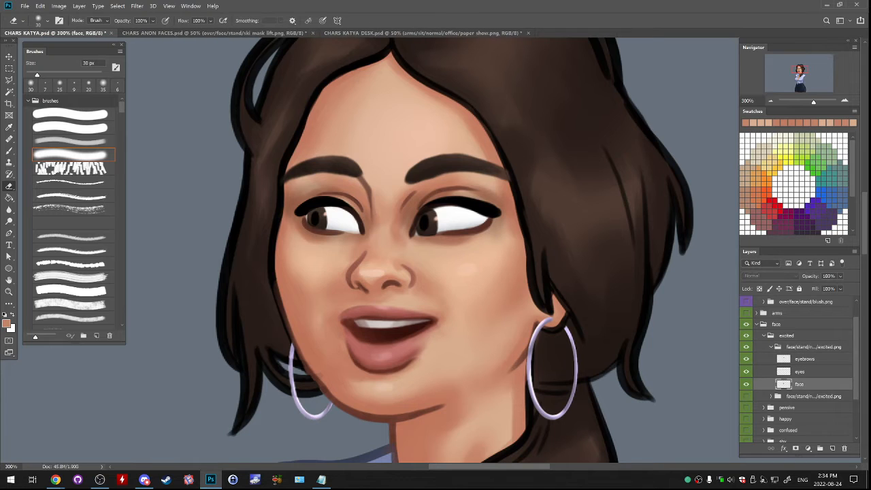
key(l)
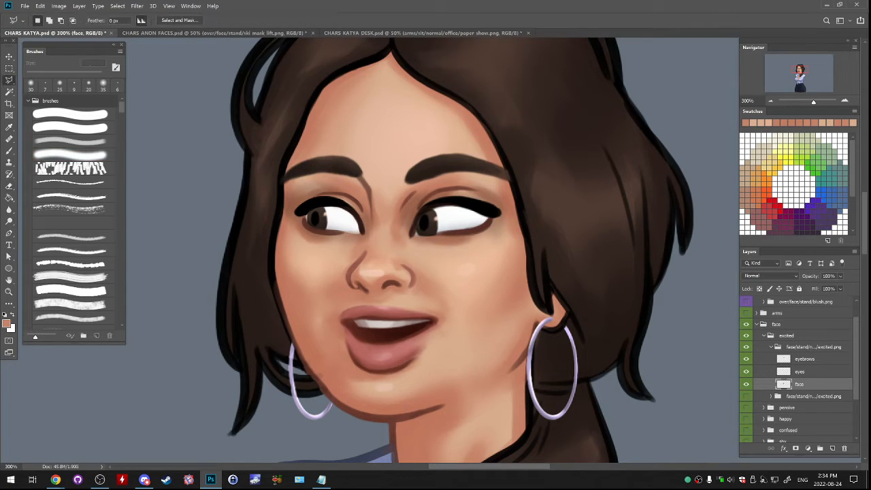
mouse_move(334, 299)
mouse_down()
mouse_move(323, 338)
mouse_move(361, 383)
mouse_move(420, 376)
mouse_move(453, 338)
mouse_move(452, 308)
mouse_move(341, 298)
mouse_up()
key(ctrl+j)
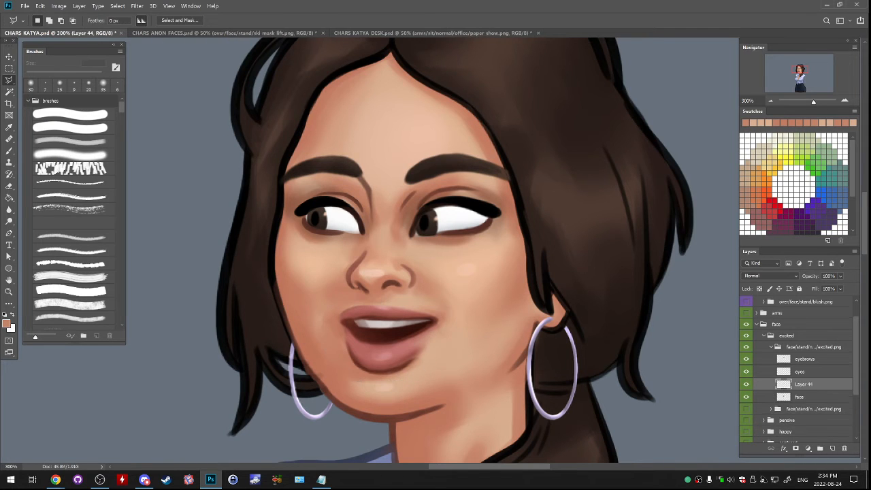
- Warp the copied open mouth, raising both lip corners, dipping the middle of the upper lip and lifting the lower lip
click(40, 5)
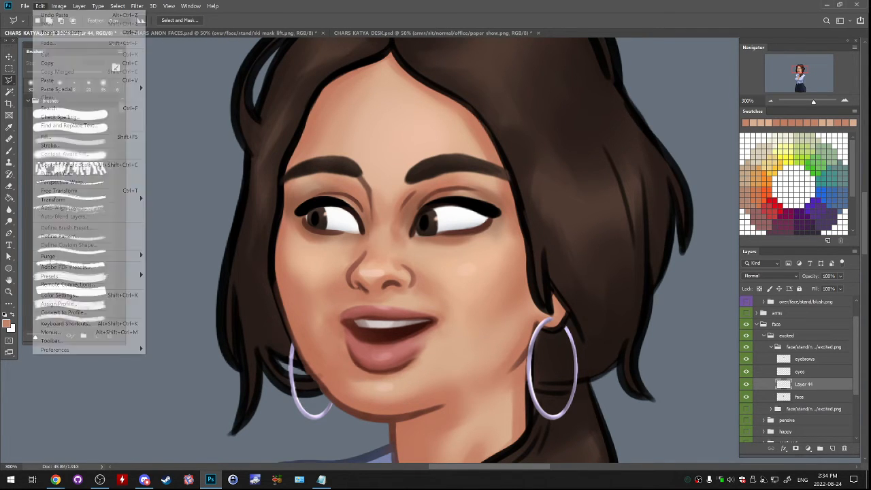
mouse_move(61, 199)
click(158, 253)
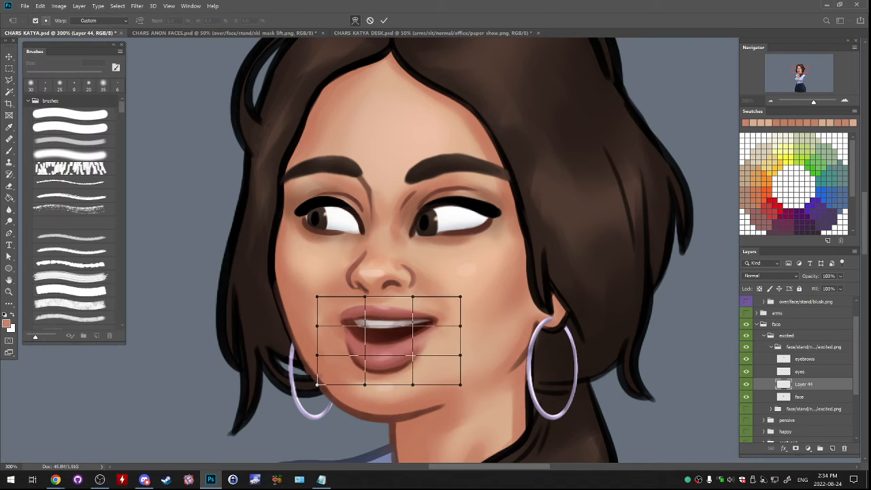
drag(366, 320, 323, 323)
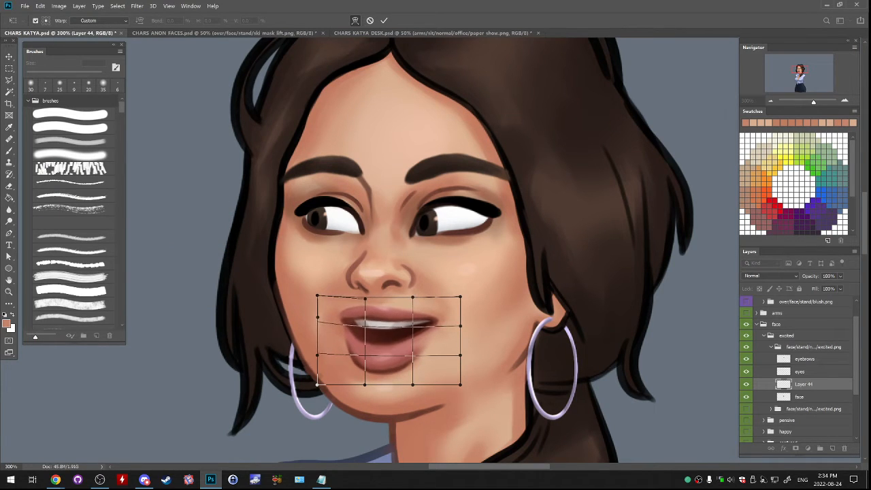
drag(434, 320, 439, 314)
drag(374, 315, 374, 317)
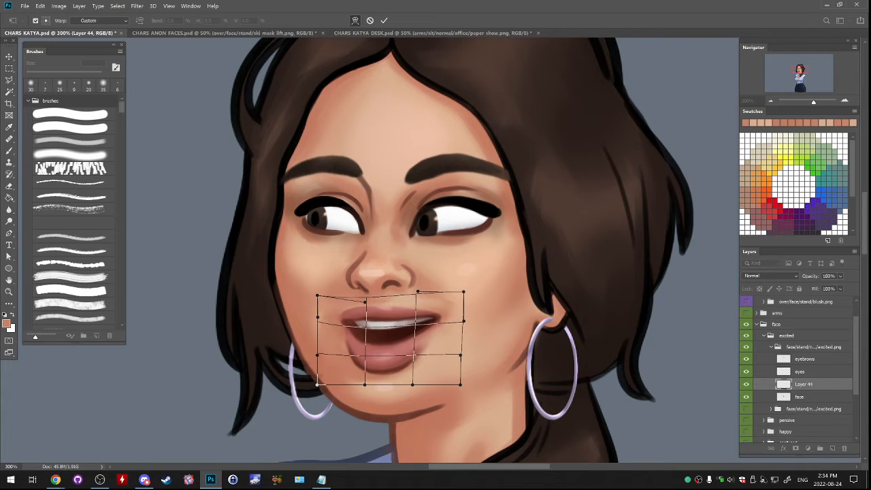
drag(361, 364, 363, 361)
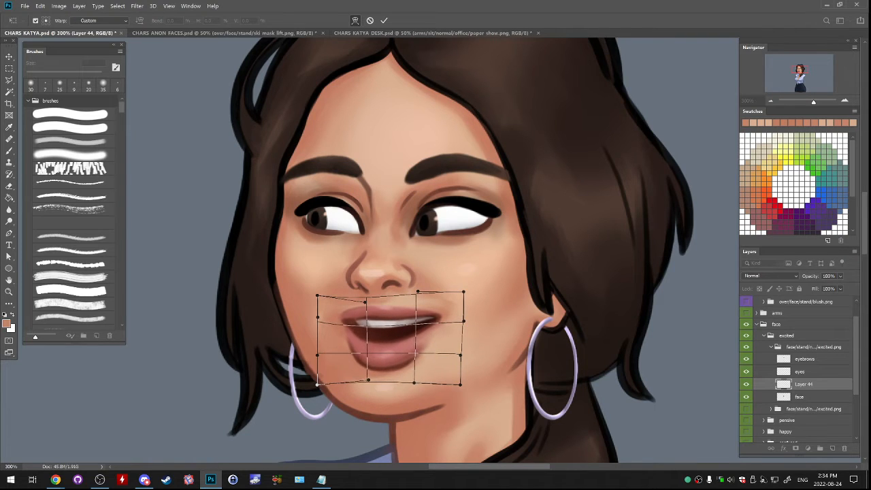
key(Return)
- Paint over the open-mouth patch's edge on the cheek with a sampled skin tone and 25 px soft brush, comparing against the original
key(e)
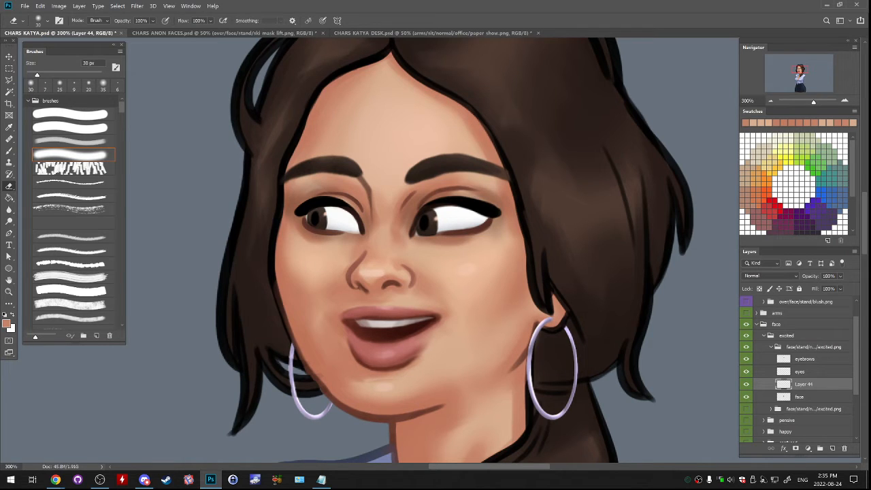
key(b)
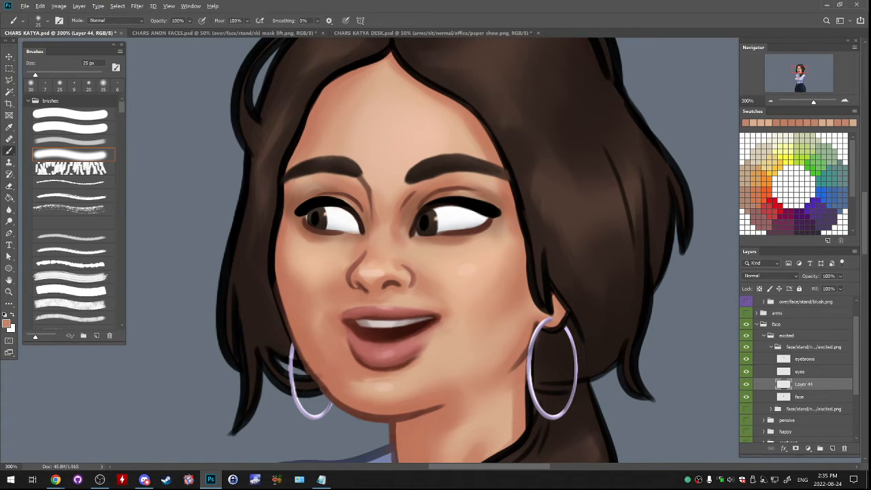
drag(453, 298, 452, 308)
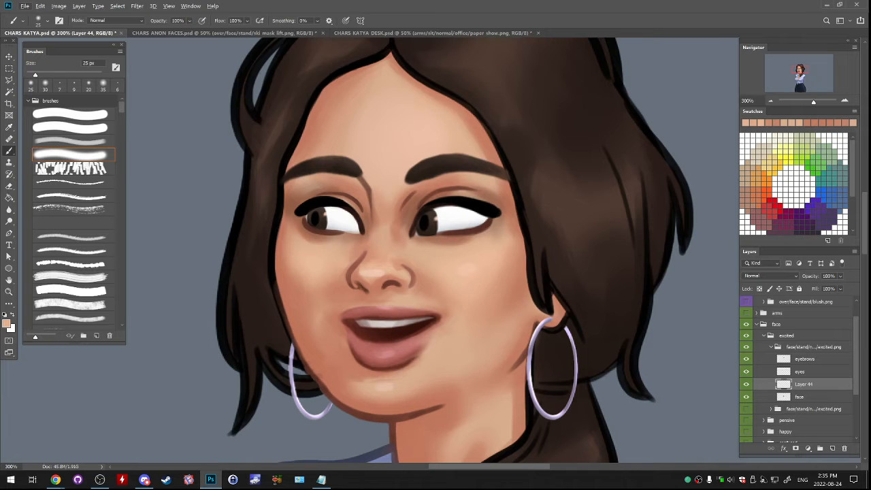
key(ctrl+z)
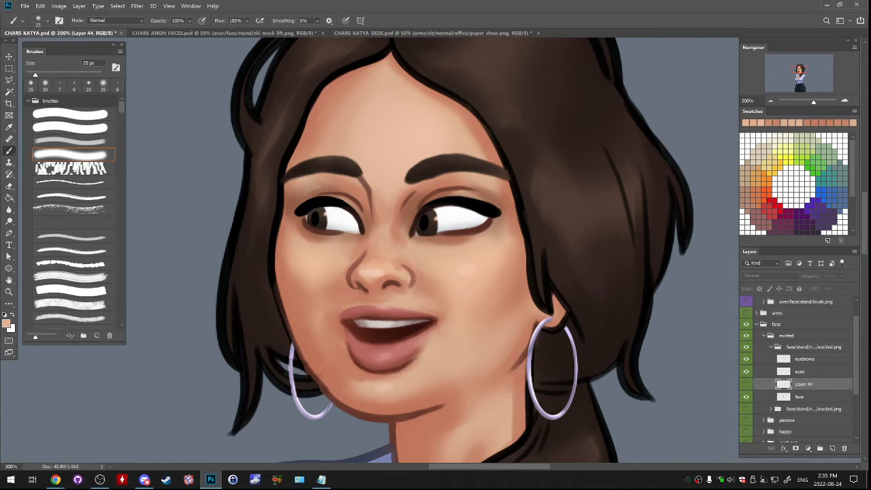
key(ctrl+shift+z)
drag(466, 357, 469, 354)
alt+click(364, 384)
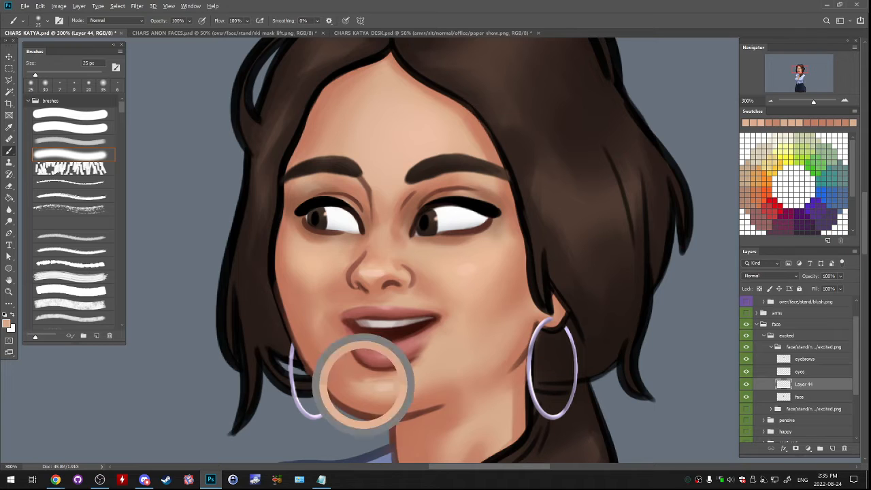
- Touch up the open-mouth patch's edge along the chin and jawline with sampled skin tones and a 10 px soft brush
key(bracketleft)
key(bracketleft)
key(bracketleft)
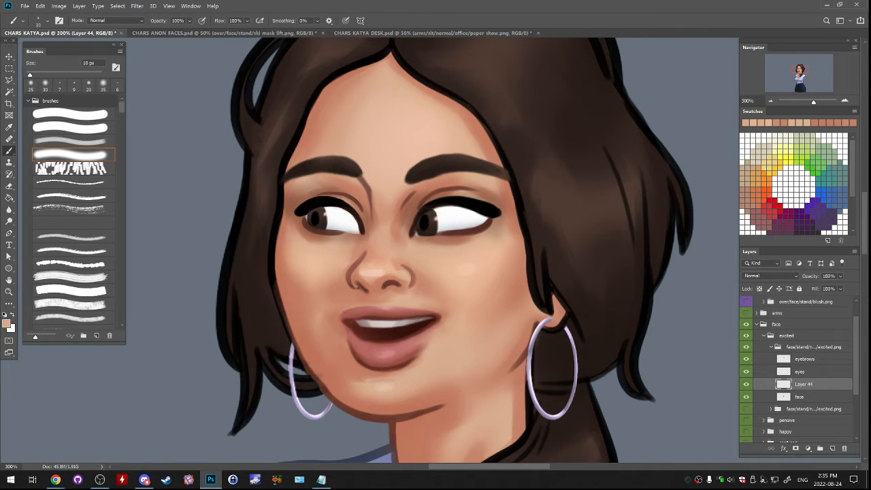
alt+click(355, 404)
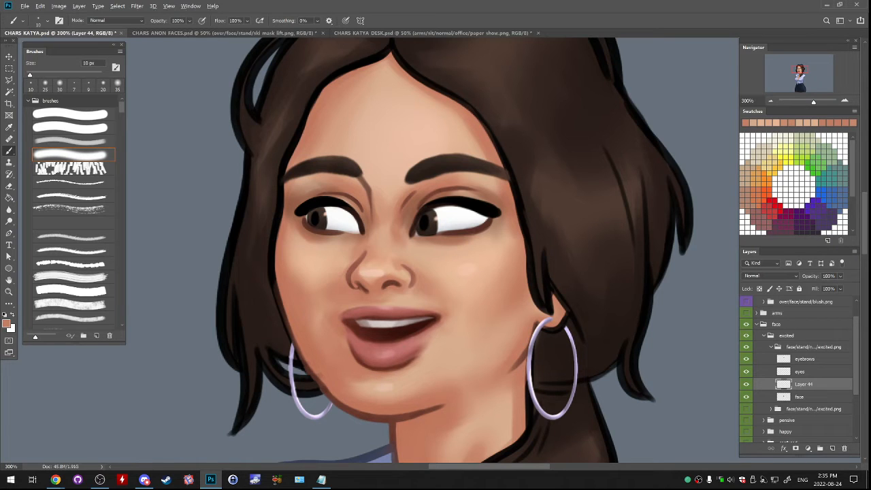
alt+click(335, 370)
alt+click(332, 391)
- Blend the skin between the nose and upper lip with sampled tones and 25 px and 20 px soft brushes, and compare the mouth shapes
key(])
key(])
key(])
alt+click(397, 297)
key([)
key([)
key([)
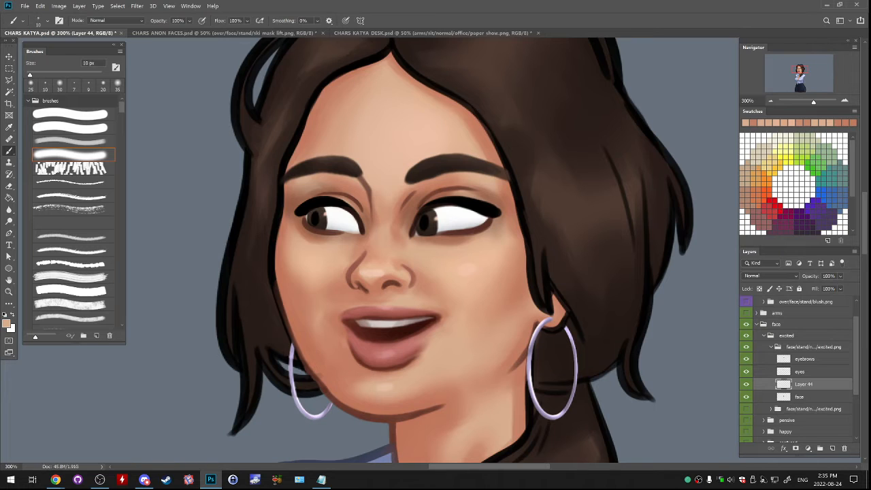
key(bracketright)
key(bracketright)
alt+click(374, 201)
drag(371, 193, 373, 213)
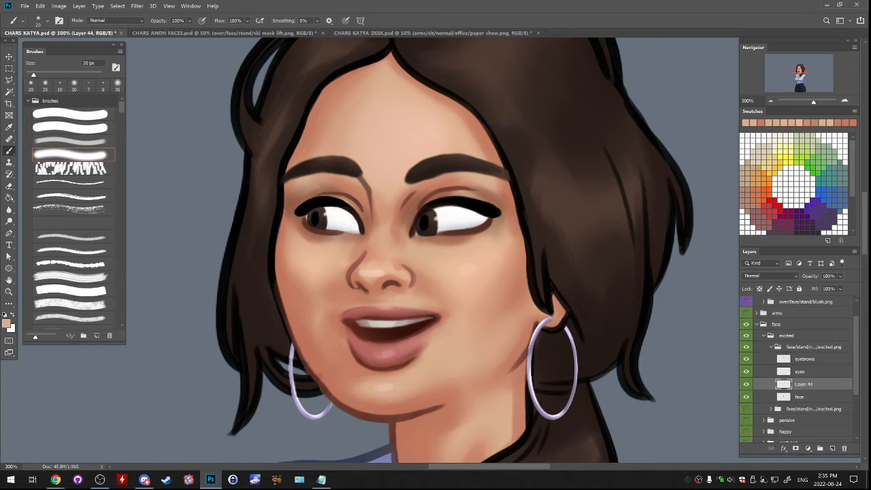
alt+click(373, 197)
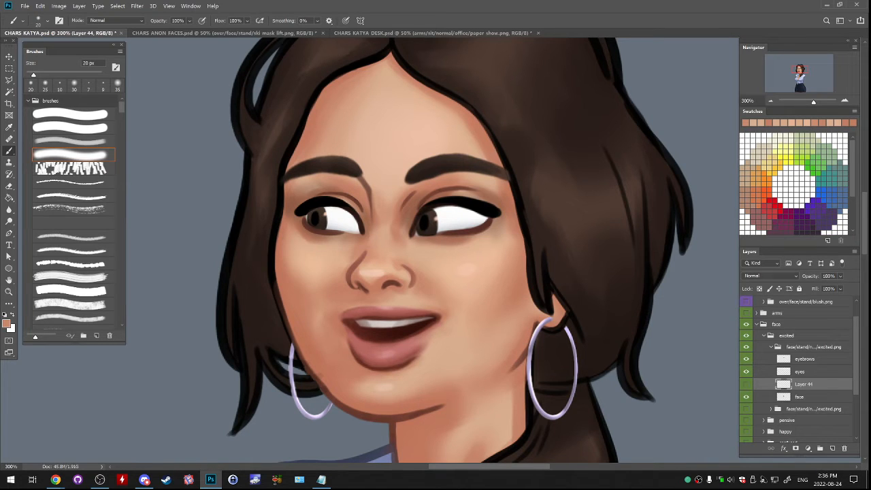
- Warp the open mouth again, pulling both lip corners further up and outward into a bigger smile
click(41, 6)
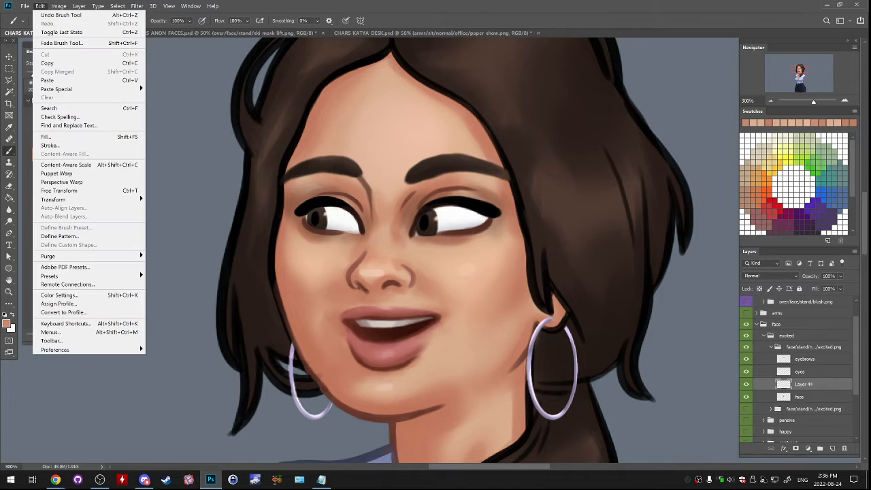
mouse_move(82, 199)
click(174, 244)
drag(317, 311, 304, 286)
drag(479, 311, 483, 284)
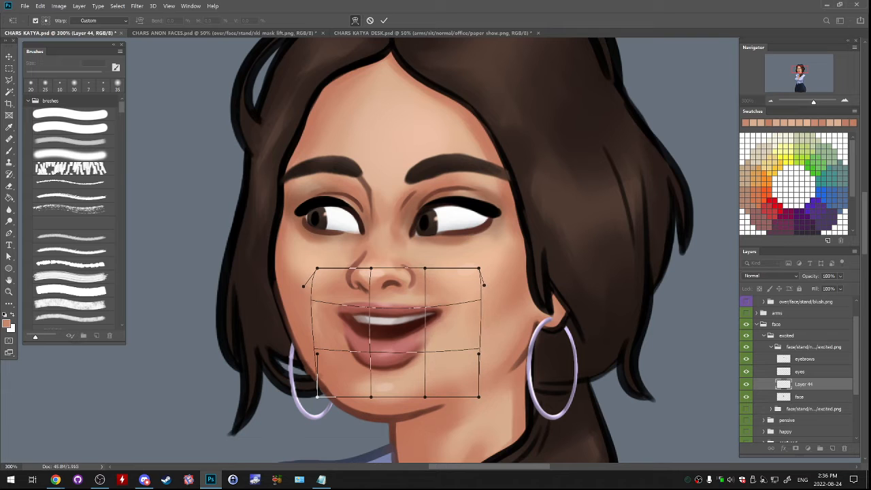
key(Return)
- Blend the warped open-mouth patch into the cheeks with sampled skin tones and a 35 px soft brush, comparing against the original mouth
key(b)
key(e)
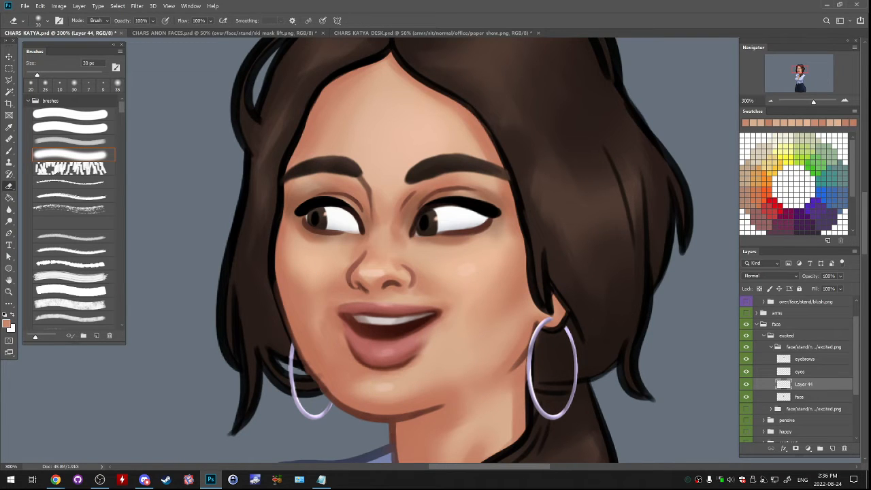
key(bracketleft)
key(b)
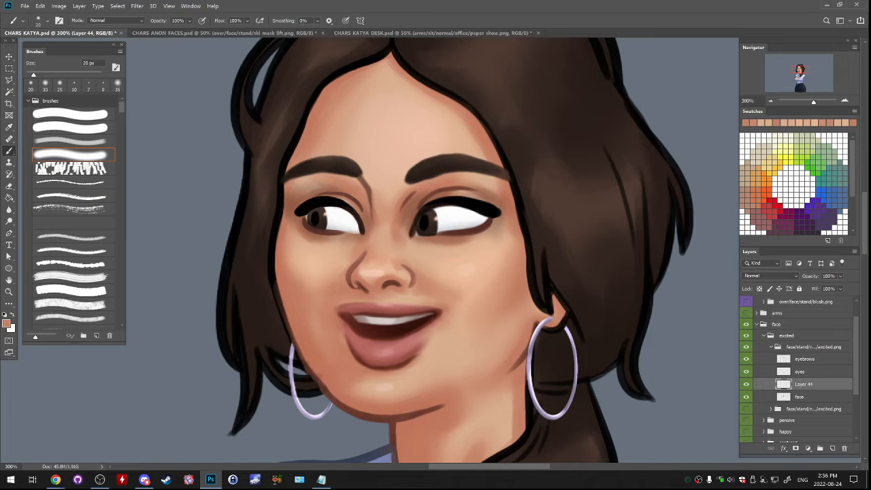
key(bracketright)
key(bracketright)
key(bracketright)
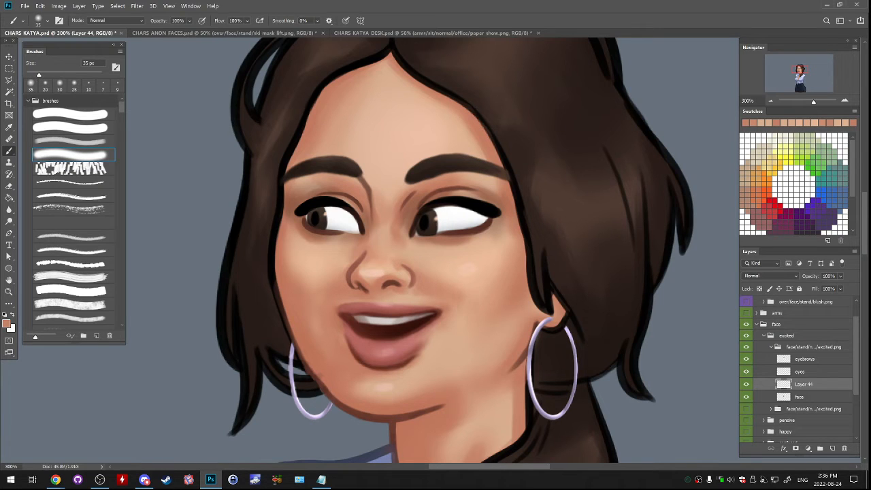
alt+click(476, 327)
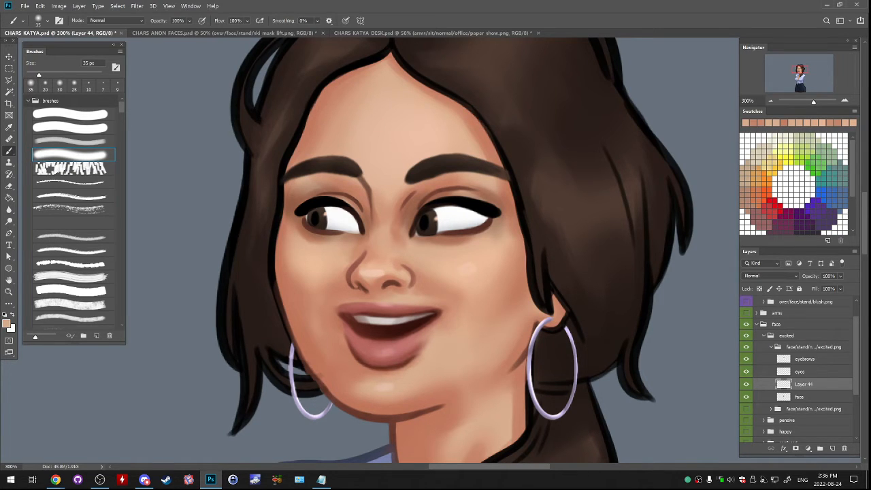
alt+click(503, 327)
alt+click(486, 306)
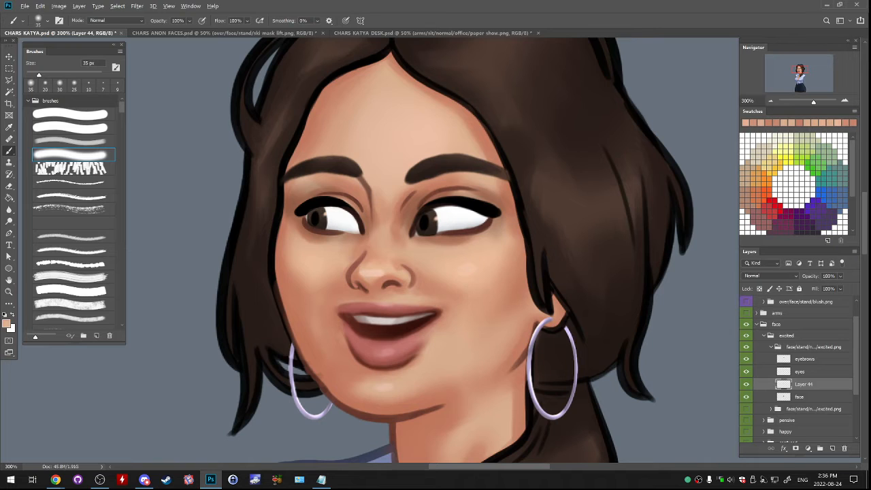
alt+click(500, 327)
alt+click(493, 340)
alt+click(503, 334)
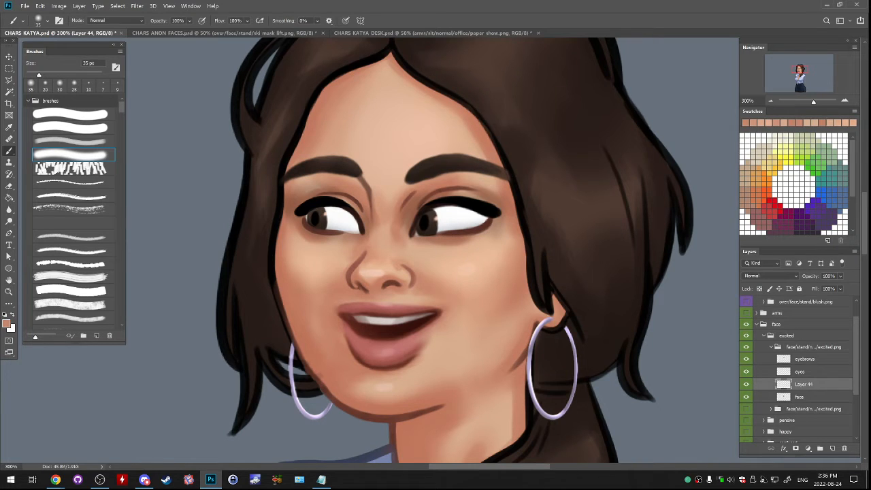
alt+click(510, 340)
alt+click(504, 336)
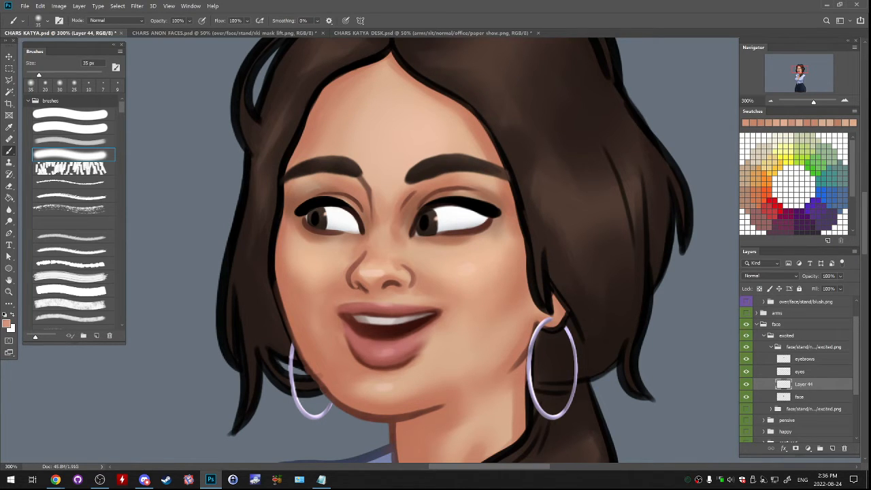
alt+click(452, 302)
alt+click(336, 291)
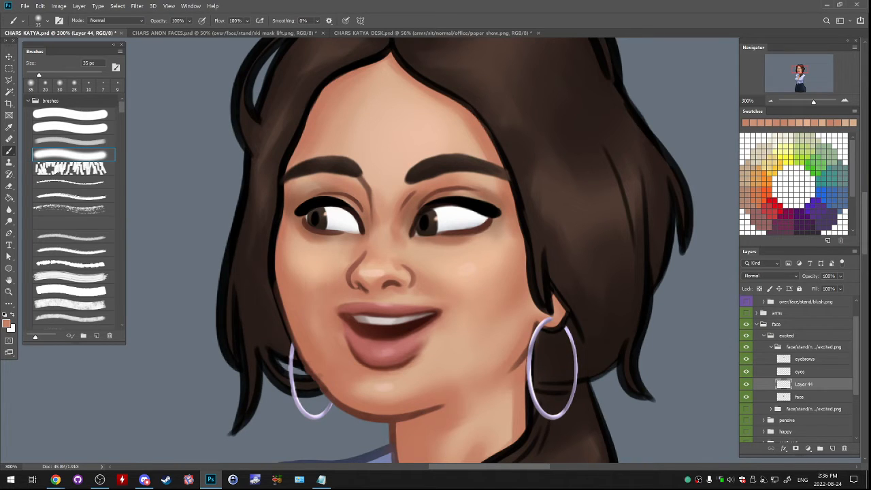
click(746, 384)
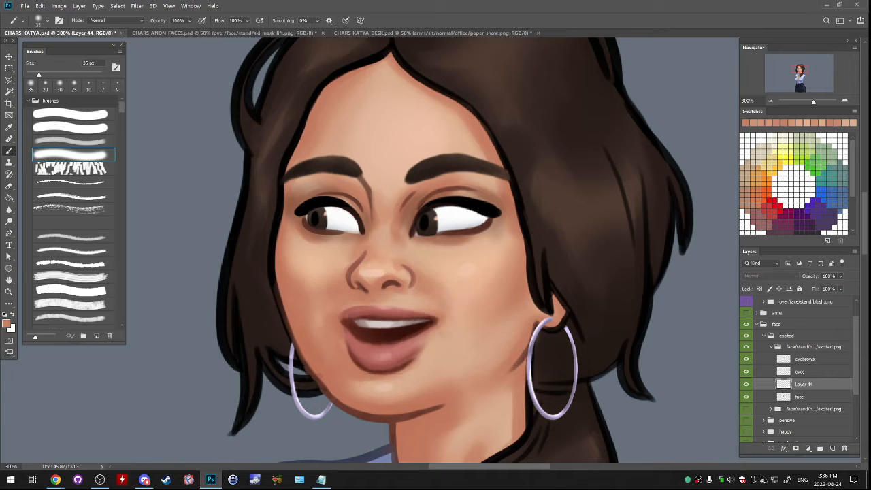
click(746, 384)
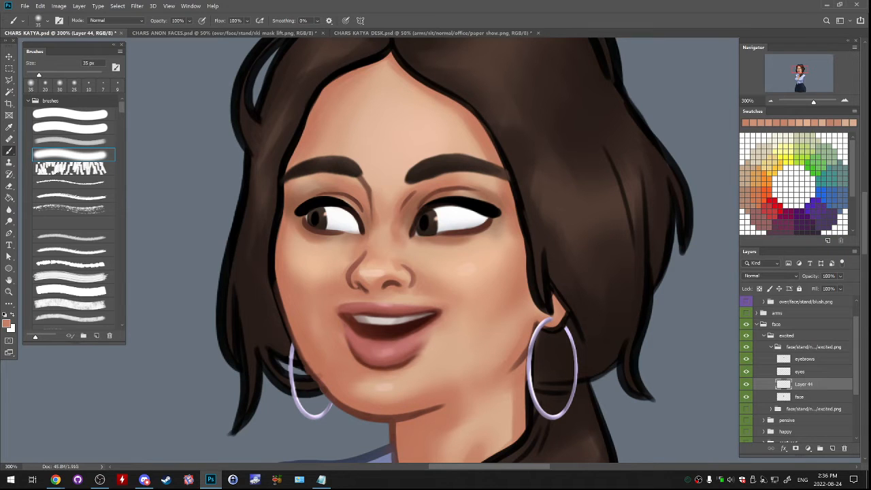
- Collapse the excited talk group, hide it and show the excited idle face instead
click(771, 347)
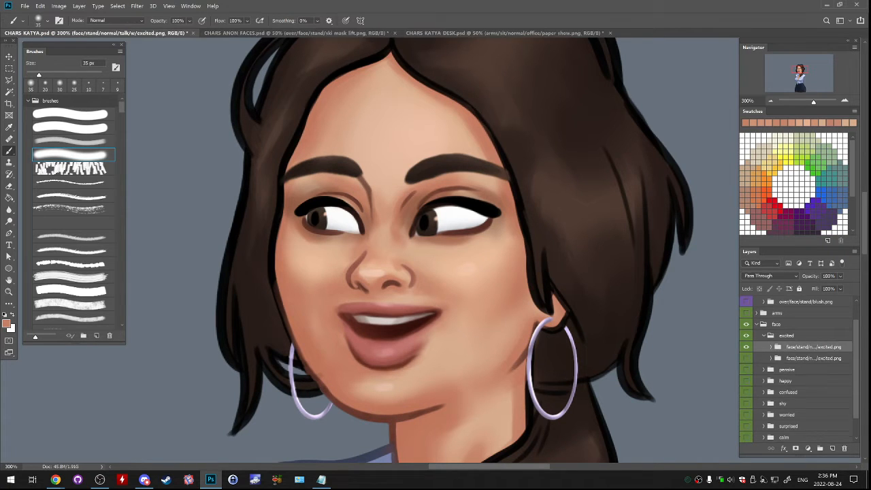
click(746, 346)
click(747, 357)
click(746, 347)
click(746, 347)
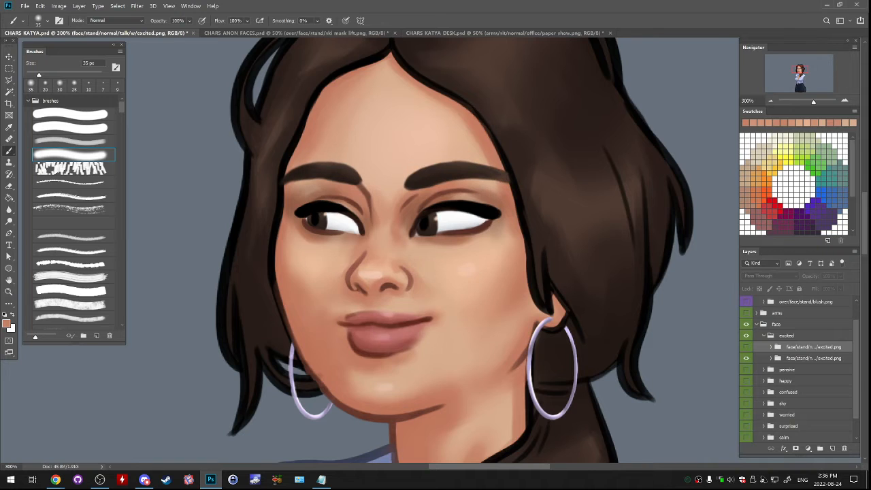
- Warp the closed mouth on Layer 43 of the idle face, raising both corners and lifting the lower lip, and compare with the original
click(770, 358)
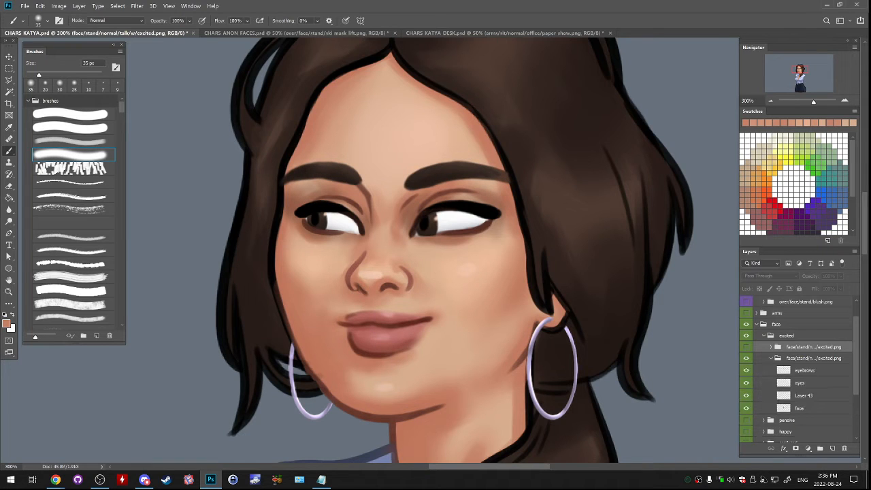
click(803, 395)
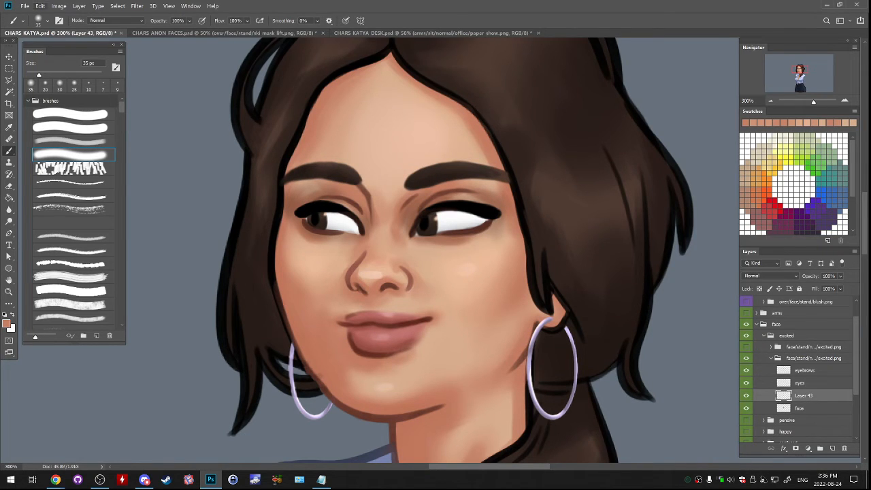
click(40, 5)
mouse_move(54, 199)
click(170, 253)
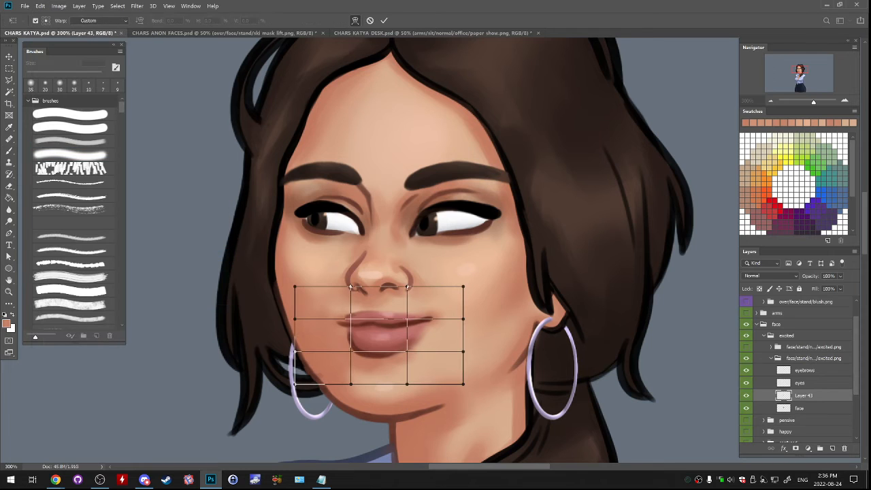
drag(295, 318, 281, 299)
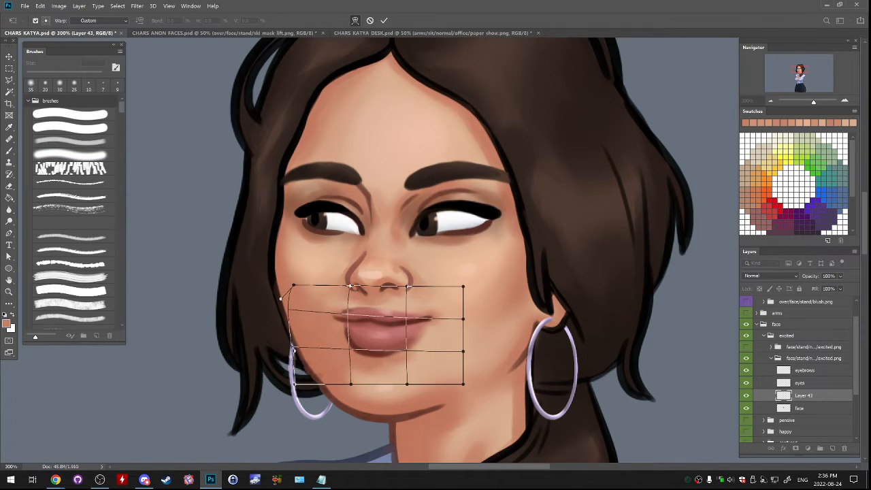
drag(463, 319, 483, 297)
mouse_move(415, 350)
mouse_down()
mouse_move(417, 341)
mouse_move(381, 339)
mouse_up()
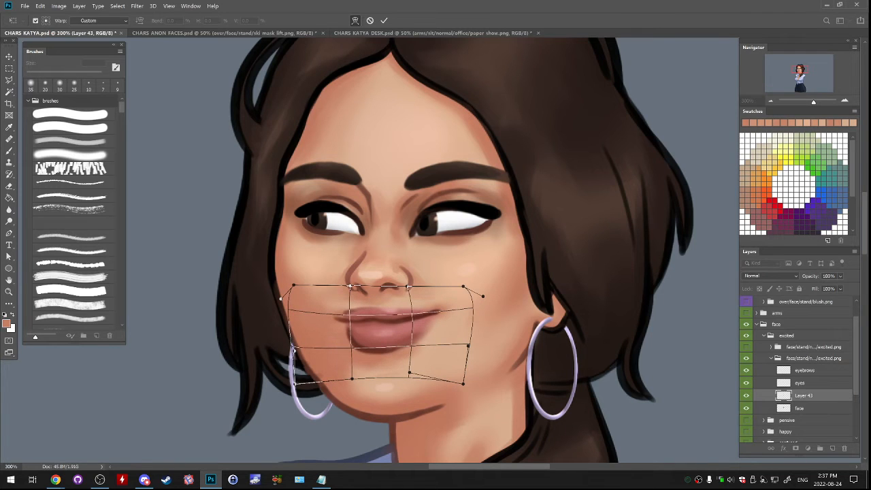
key(Return)
click(746, 395)
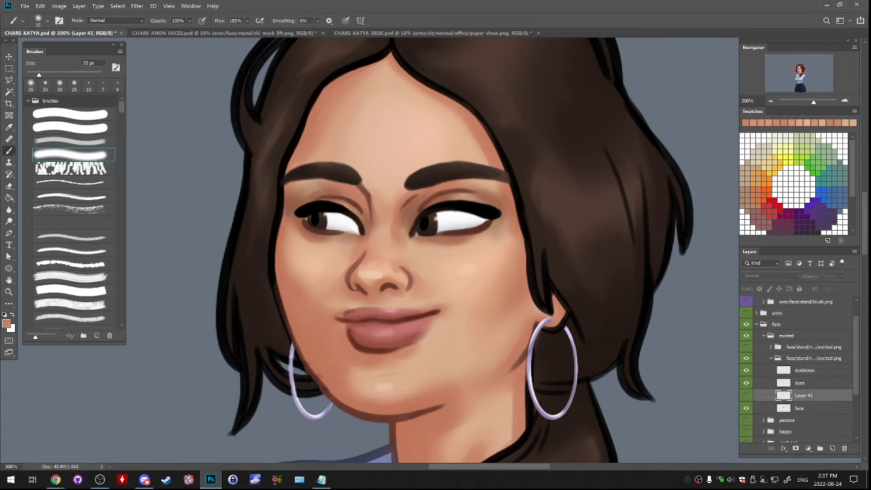
click(746, 395)
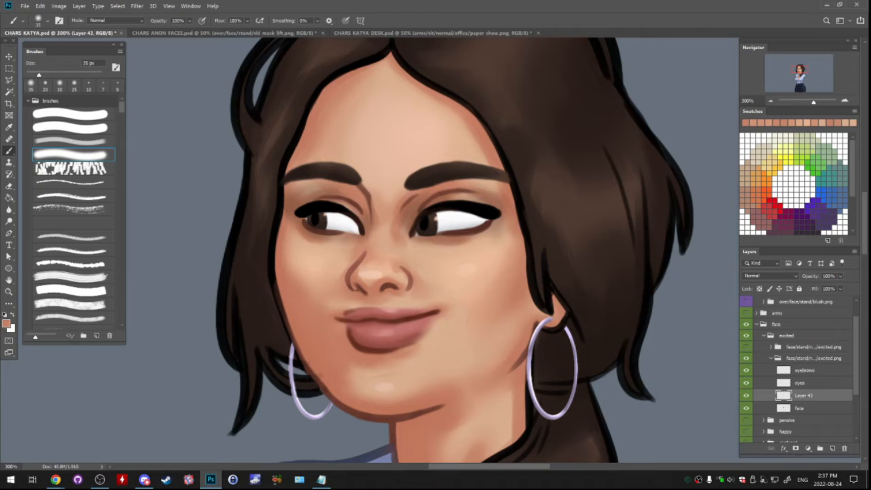
- Move the warped closed mouth down about 3 px and compare it with the original
key(ctrl+Down)
key(ctrl+Down)
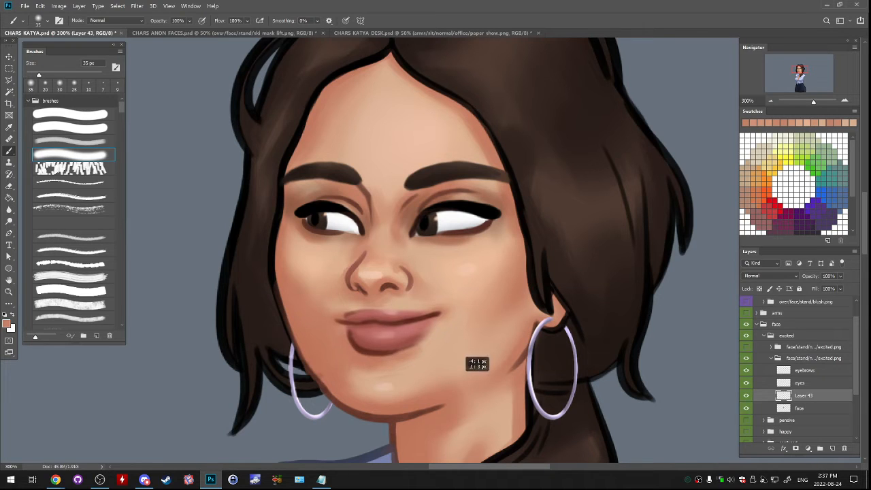
click(746, 395)
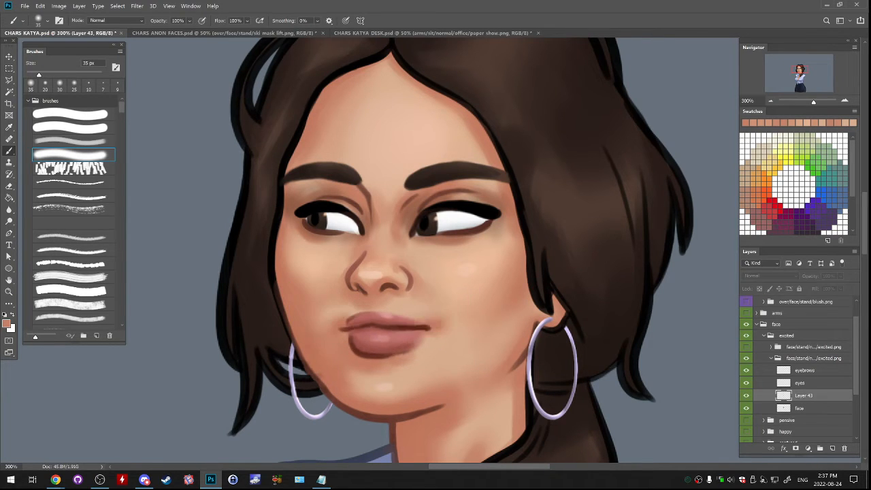
click(746, 396)
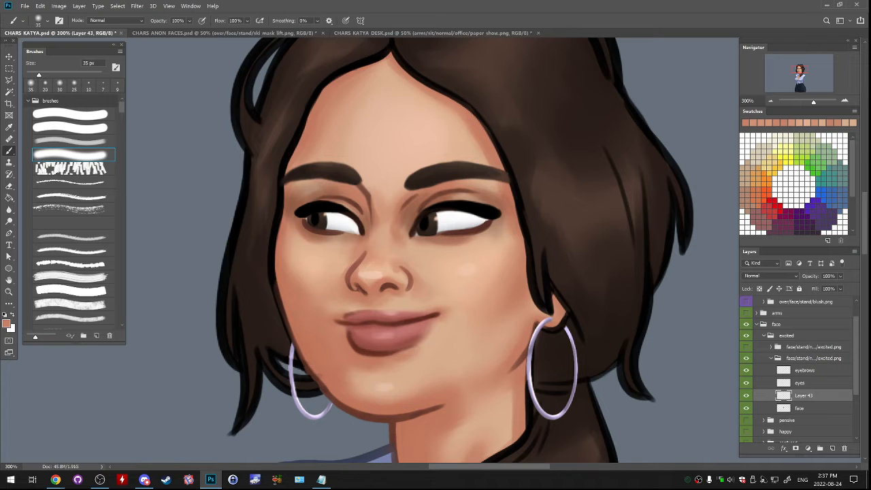
- Collapse the excited idle group and compare the idle and talk faces by alternating between them
click(770, 358)
click(746, 346)
click(746, 346)
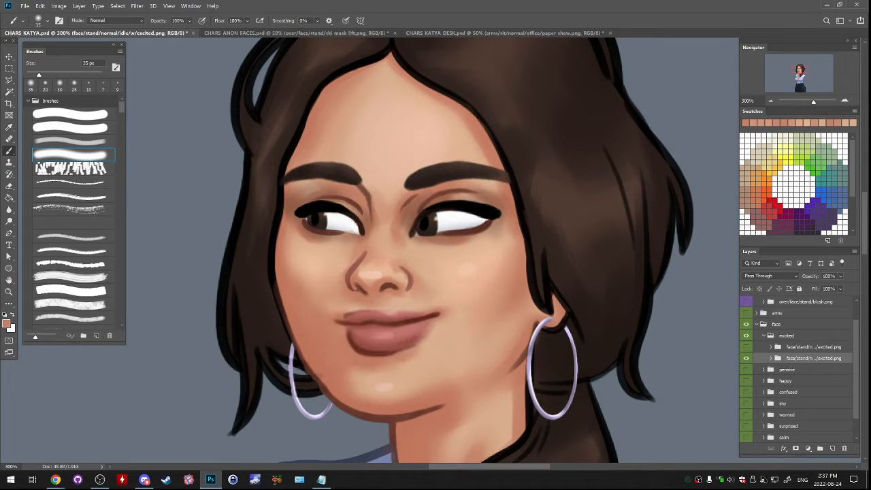
click(746, 346)
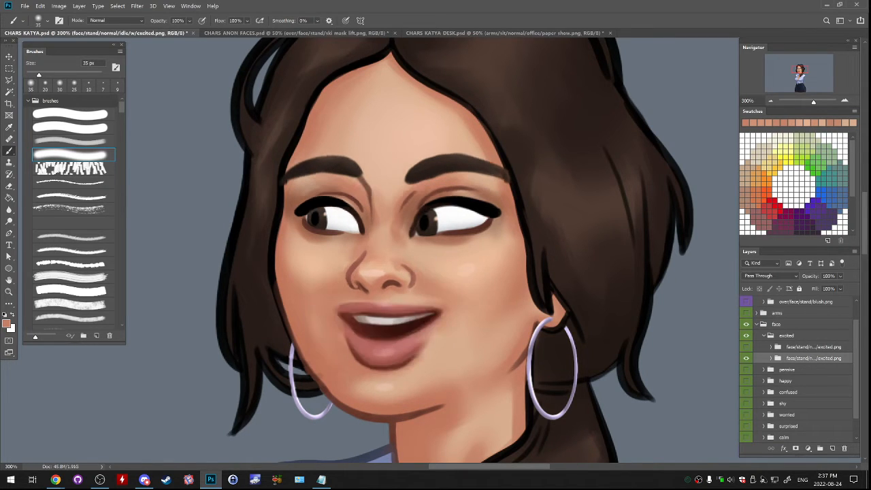
click(746, 346)
click(746, 346)
click(746, 346)
click(747, 346)
click(746, 346)
click(746, 346)
click(747, 346)
click(746, 347)
- Label both excited face groups violet and save the document
shift+click(809, 347)
right_click(818, 350)
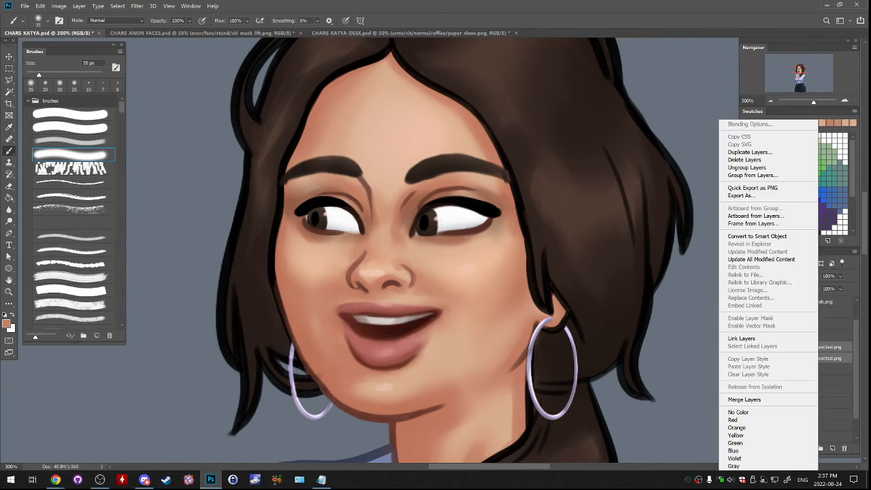
click(737, 458)
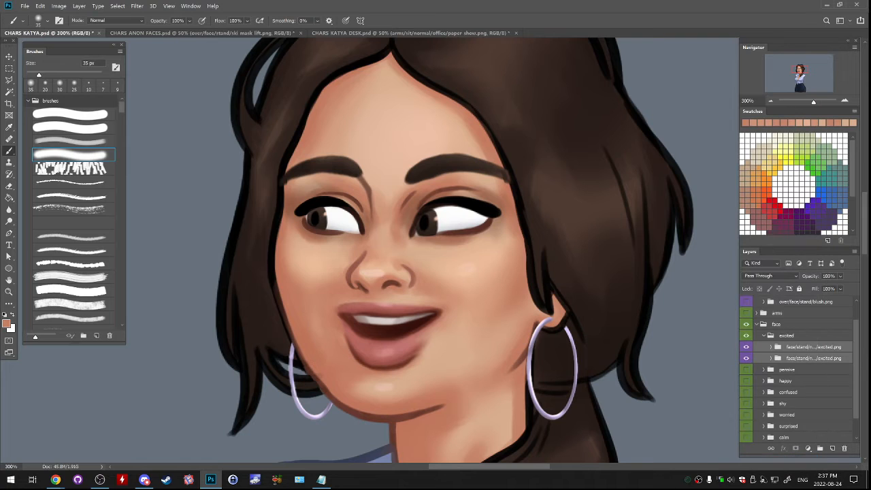
key(ctrl+s)
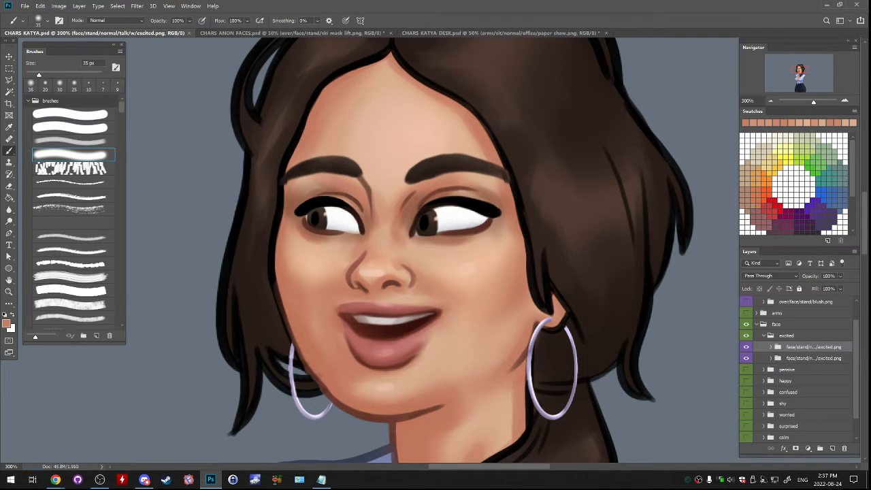
key(alt+Tab)
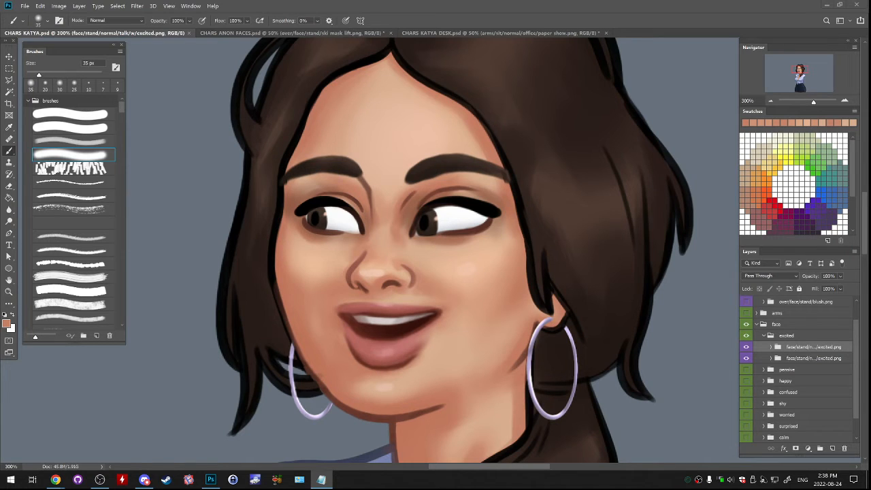
- Hide the finished excited expression, then show and expand the happy expression group
click(746, 346)
click(812, 358)
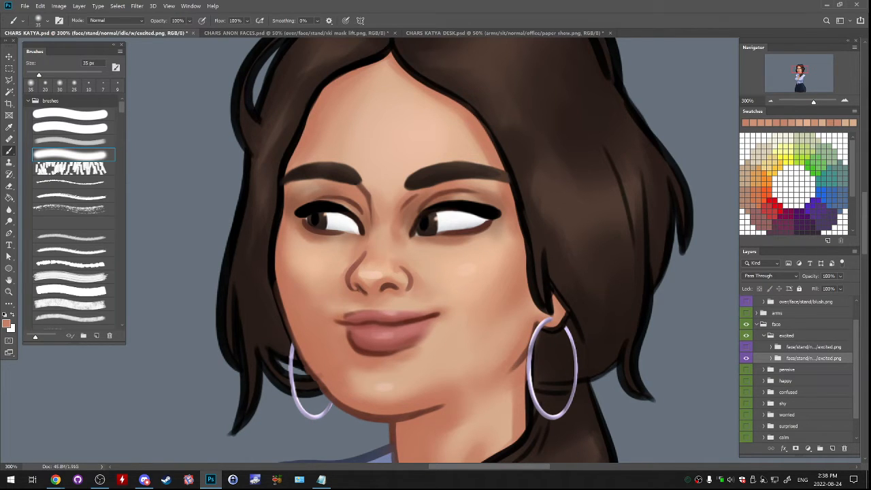
click(763, 335)
click(746, 335)
click(746, 358)
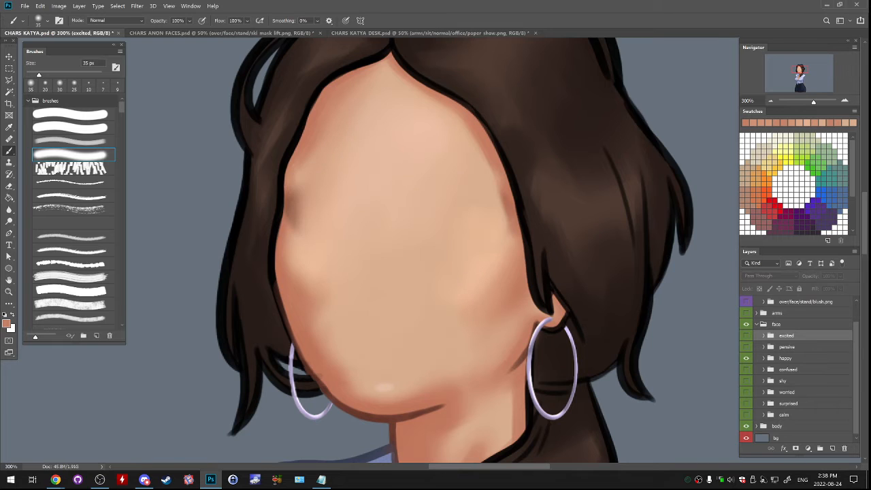
click(764, 357)
- Hide every happy variant except the second one, expand that variant and select its layer 1
scroll(775, 364, down, 7)
drag(746, 371, 746, 325)
click(746, 314)
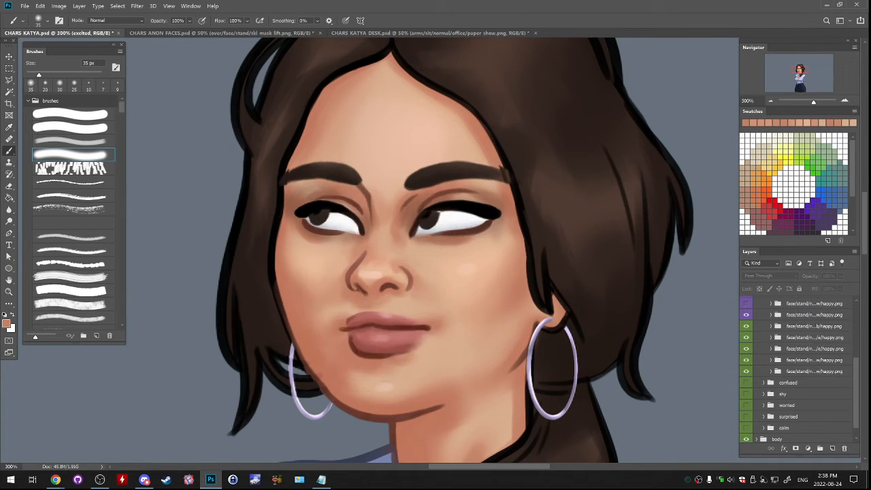
scroll(746, 320, up, 2)
click(746, 329)
click(746, 317)
scroll(746, 318, up, 1)
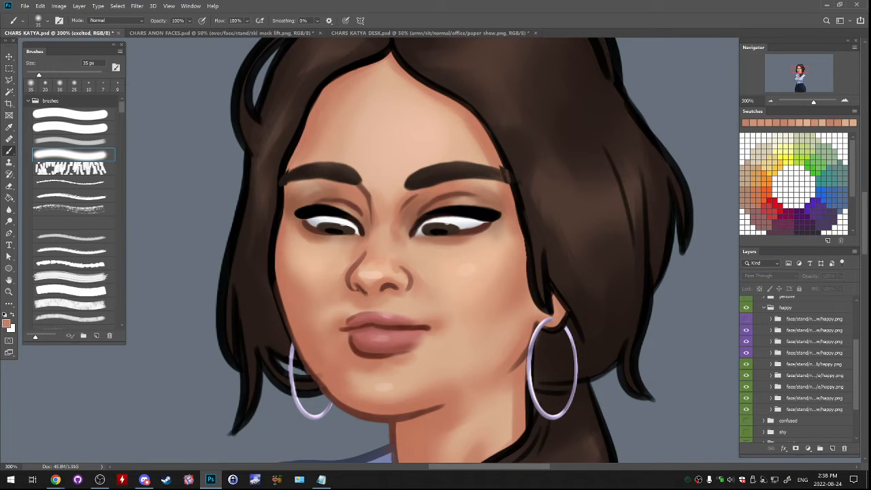
click(746, 318)
click(746, 318)
drag(746, 342, 747, 408)
click(770, 330)
click(816, 354)
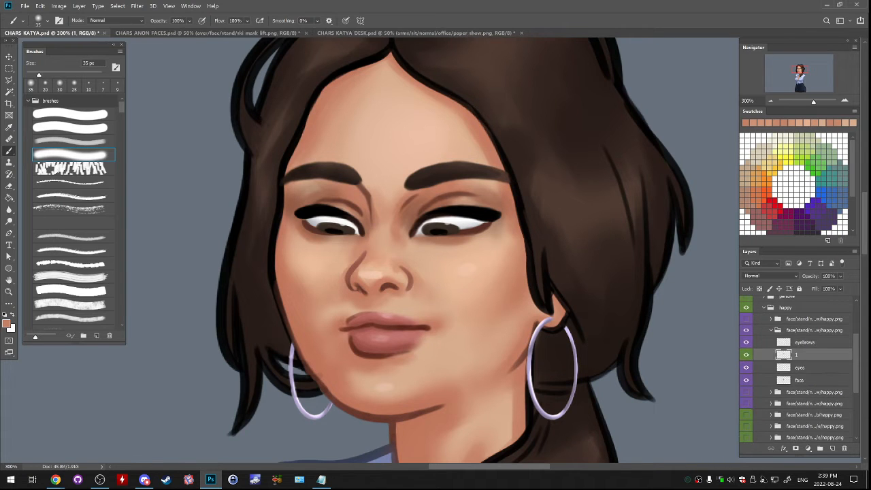
- Duplicate the eyes layer of the visible happy variant and move the copy into the excited expression group
click(817, 368)
right_click(818, 367)
click(715, 137)
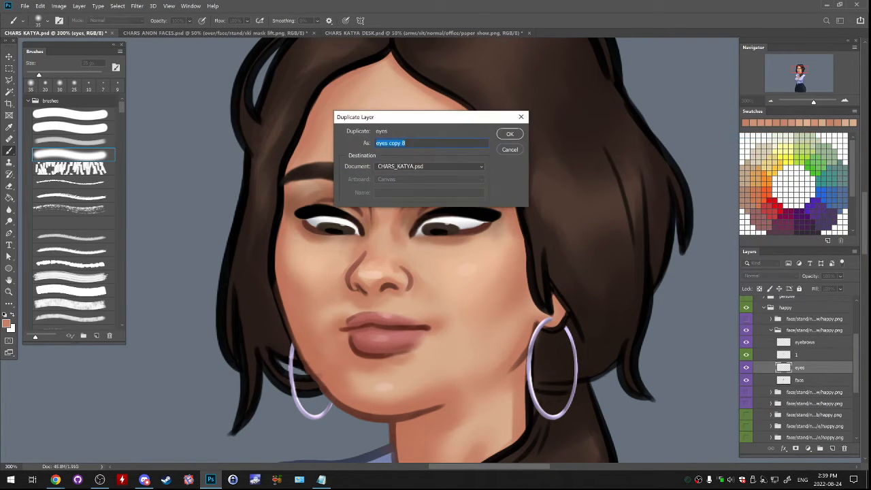
key(Return)
drag(807, 392, 807, 359)
click(798, 382)
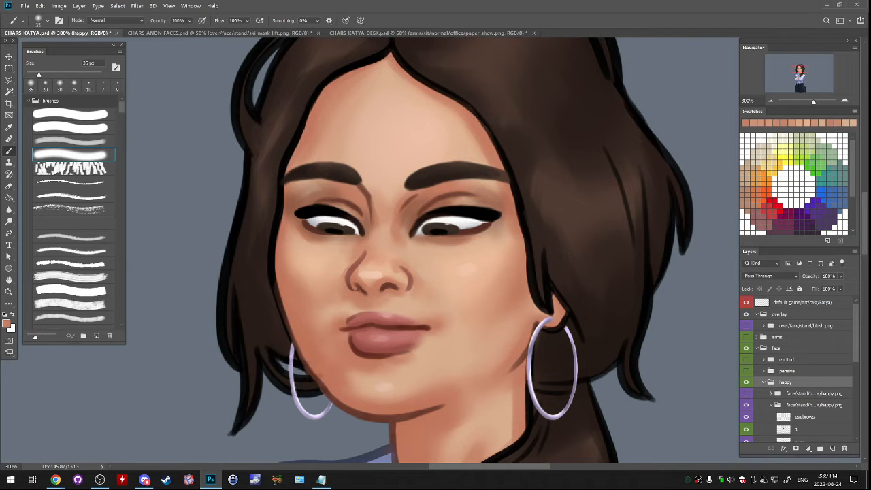
- Collapse and hide the happy expression, show and expand the excited group, and hide the copied eyes layer
click(763, 381)
click(746, 381)
click(746, 359)
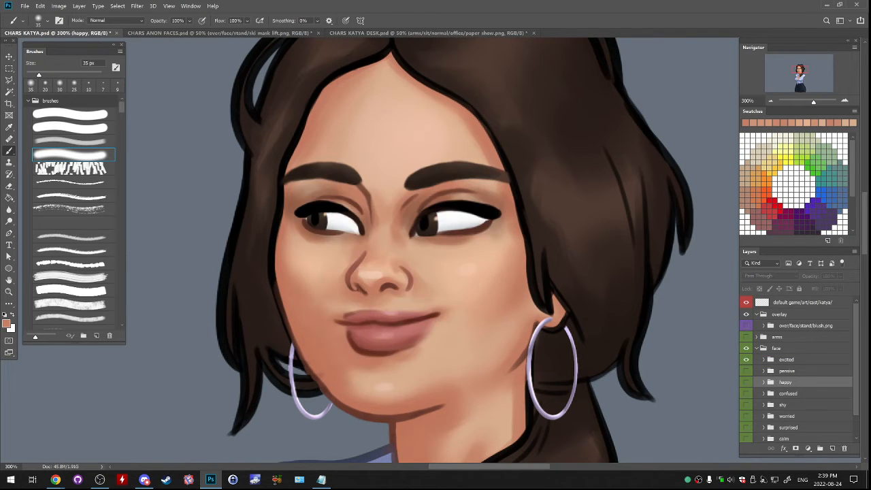
click(789, 359)
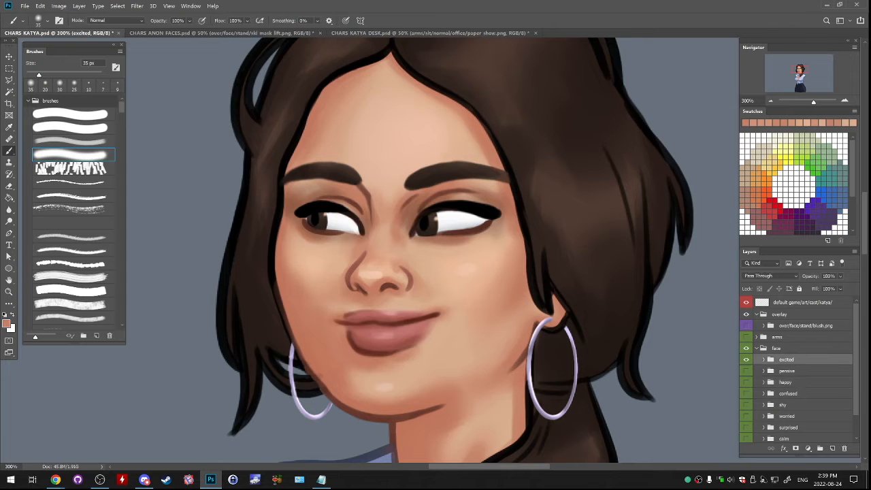
click(763, 359)
click(799, 370)
click(746, 371)
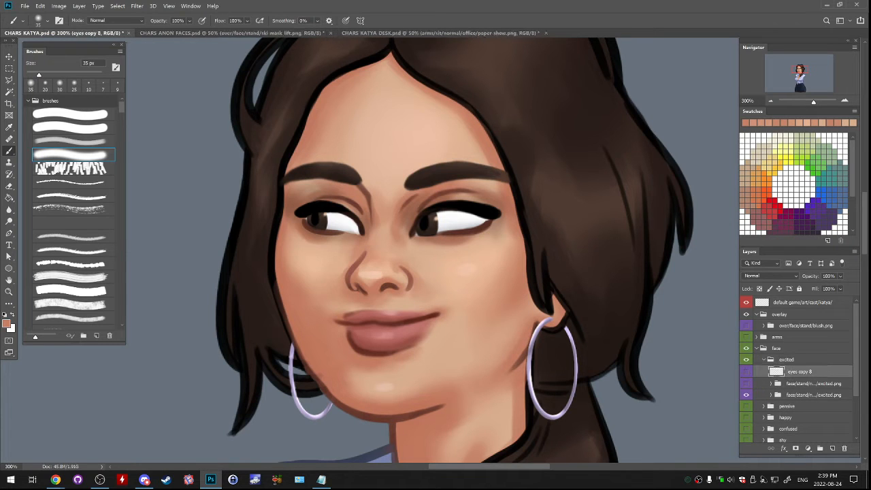
- Duplicate the excited idle group face/stand/normal/idle/w/excited.png
click(746, 382)
click(746, 382)
click(769, 394)
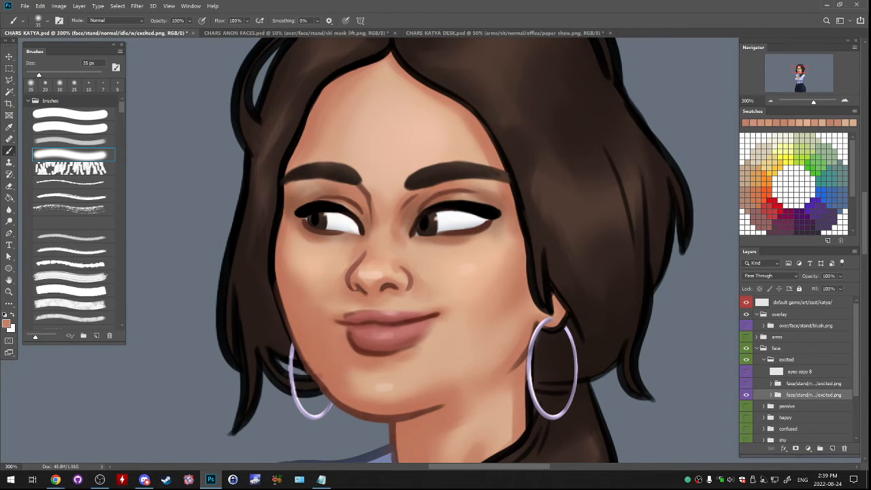
right_click(769, 394)
click(789, 80)
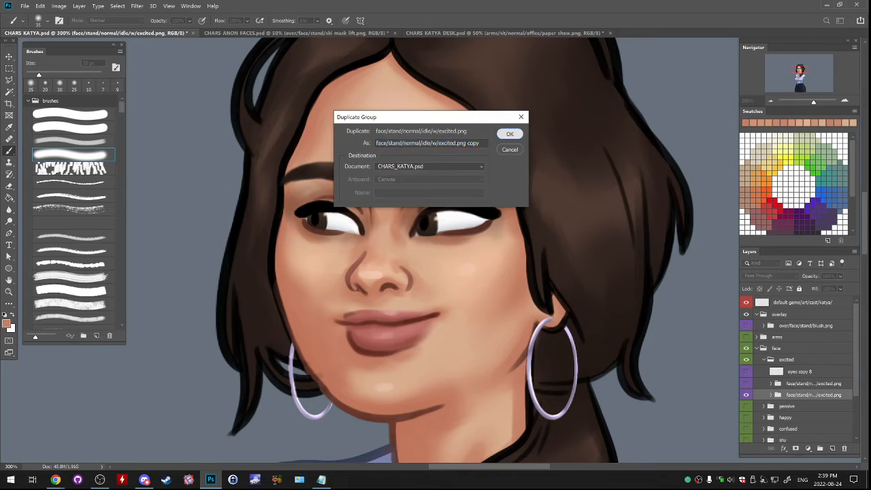
key(Return)
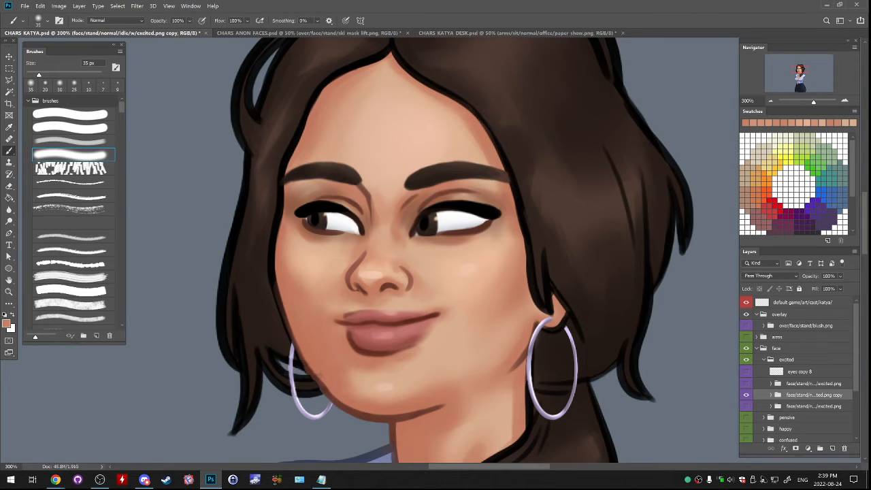
- Rename the duplicated excited group to face/stand/normal/idle/sw/excited.png
double_click(813, 394)
key(End)
key(BackSpace)
key(BackSpace)
key(BackSpace)
key(BackSpace)
key(BackSpace)
text(s)
click(813, 383)
- Show the copied happy eyes layer and move it into the idle/sw excited group
click(746, 371)
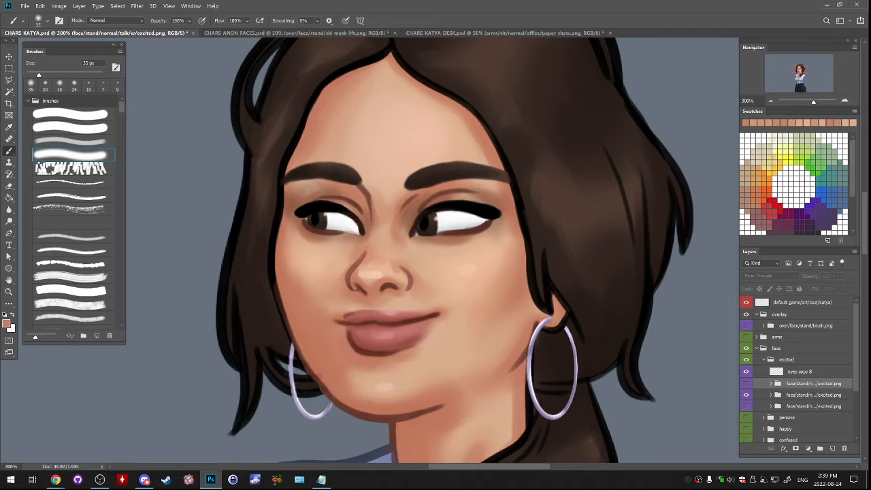
click(799, 371)
drag(799, 371, 800, 395)
click(771, 382)
click(809, 394)
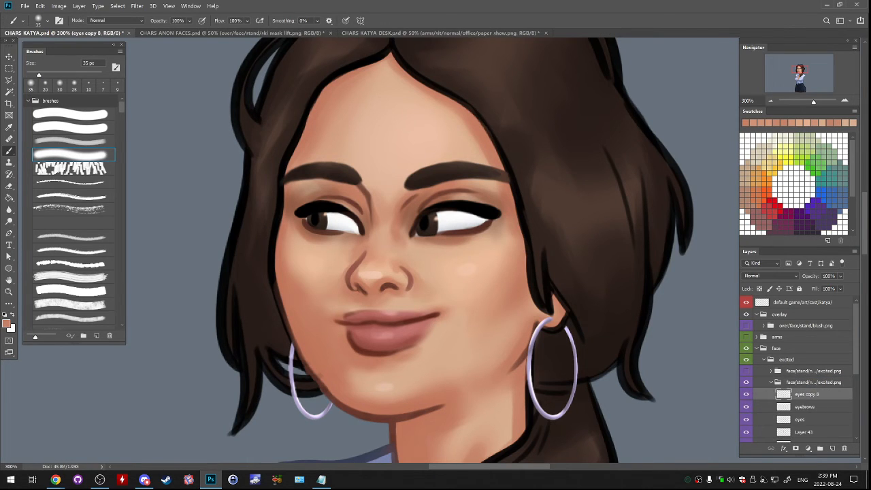
- Place the copied happy eyes layer beneath the eyebrows in the idle/sw excited group
click(809, 370)
right_click(807, 407)
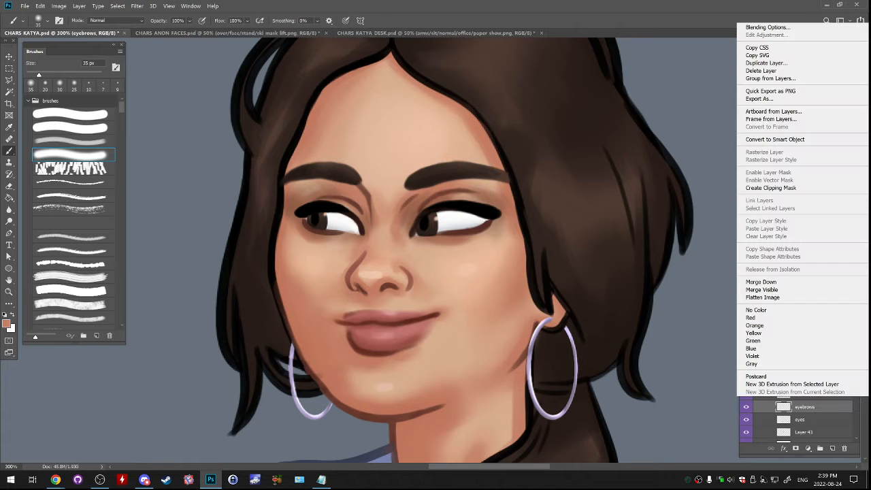
click(803, 406)
drag(802, 394, 844, 449)
click(807, 407)
key(ctrl+z)
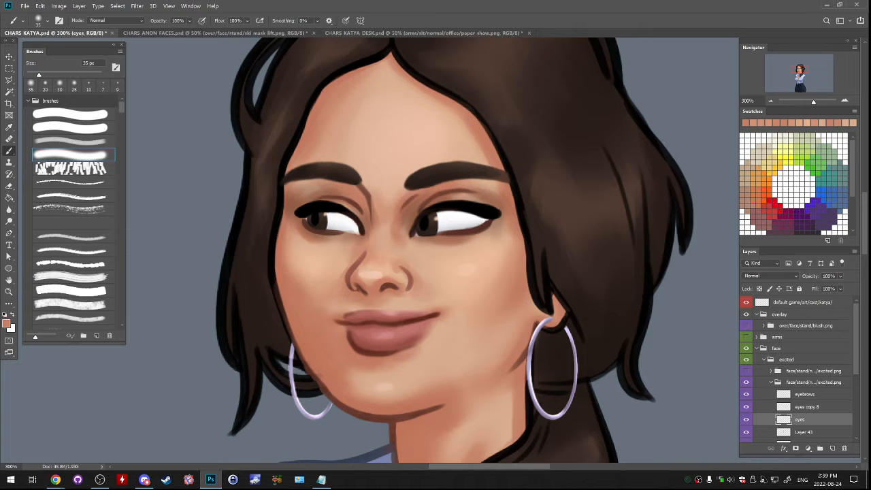
- Compare the copied eyes with the original eyes, remove the copy and collapse the idle/sw excited group
click(746, 420)
click(746, 419)
click(746, 406)
drag(808, 407, 807, 423)
click(813, 382)
click(770, 382)
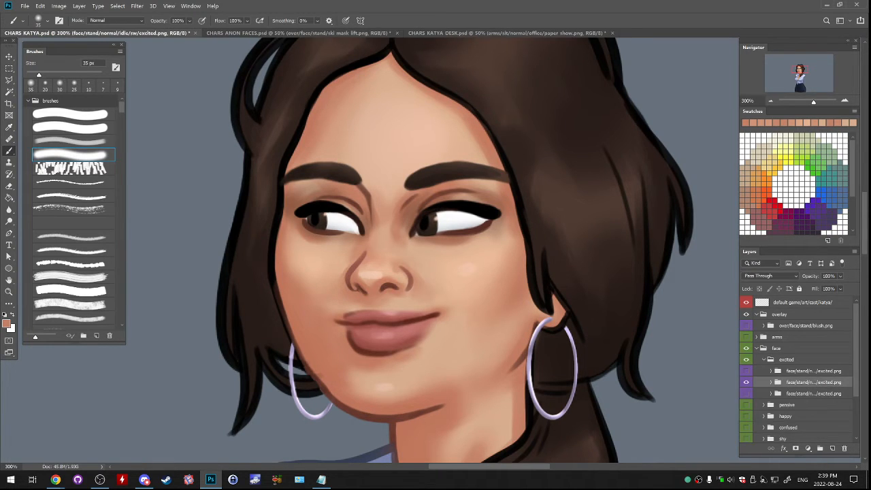
- Check the excited variants against each other, hide them all, and show and expand the happy expression
click(746, 382)
click(746, 393)
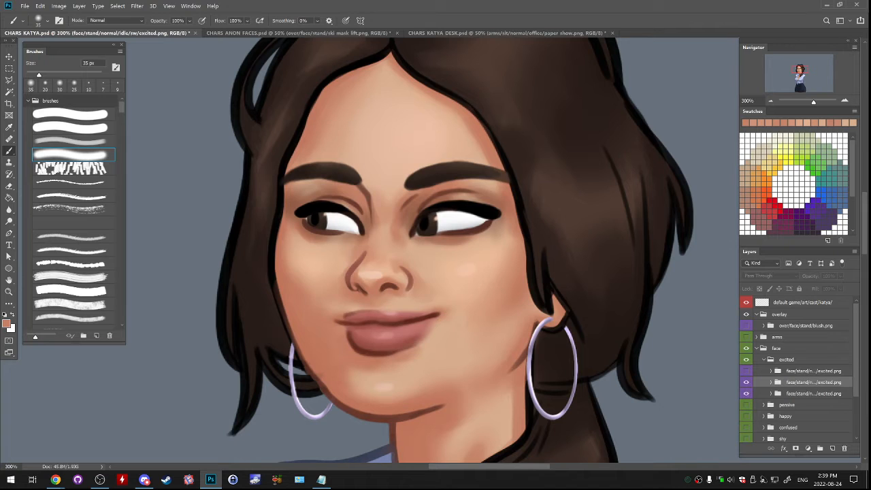
click(747, 371)
drag(746, 370, 746, 393)
scroll(746, 393, down, 3)
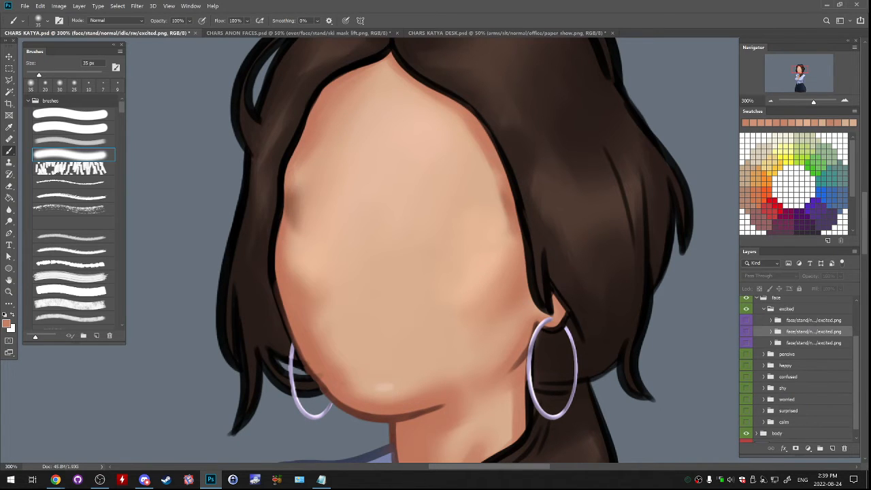
click(746, 365)
click(763, 366)
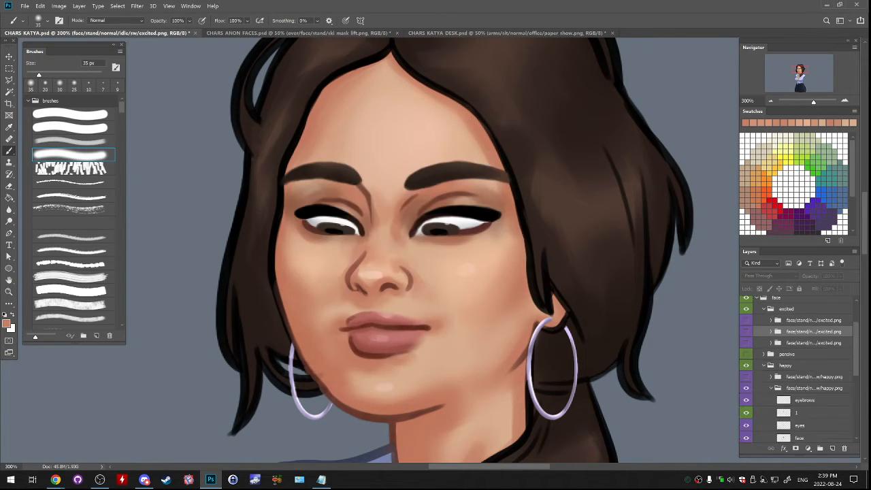
- Examine the expanded happy variant by toggling the visibility of its eyes layer, layer 1 and the whole variant
scroll(763, 366, down, 1)
click(746, 400)
click(747, 400)
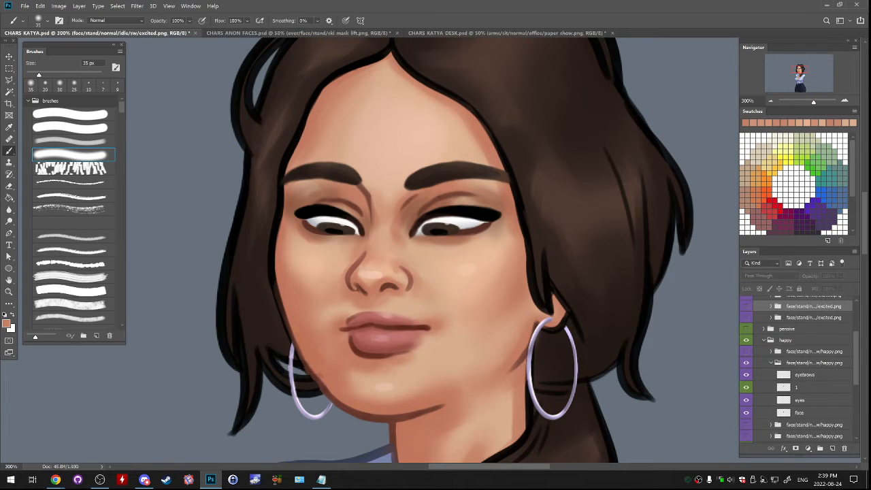
click(746, 400)
click(746, 400)
click(800, 400)
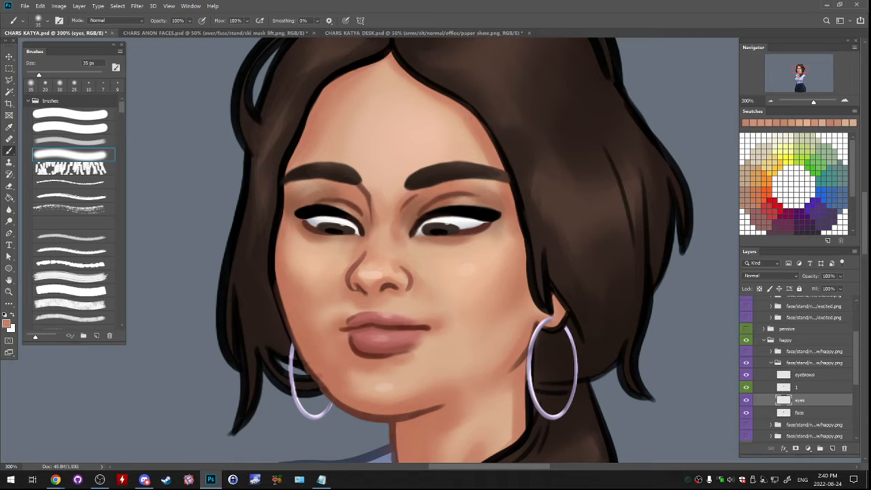
scroll(796, 367, up, 1)
click(746, 321)
scroll(746, 367, down, 1)
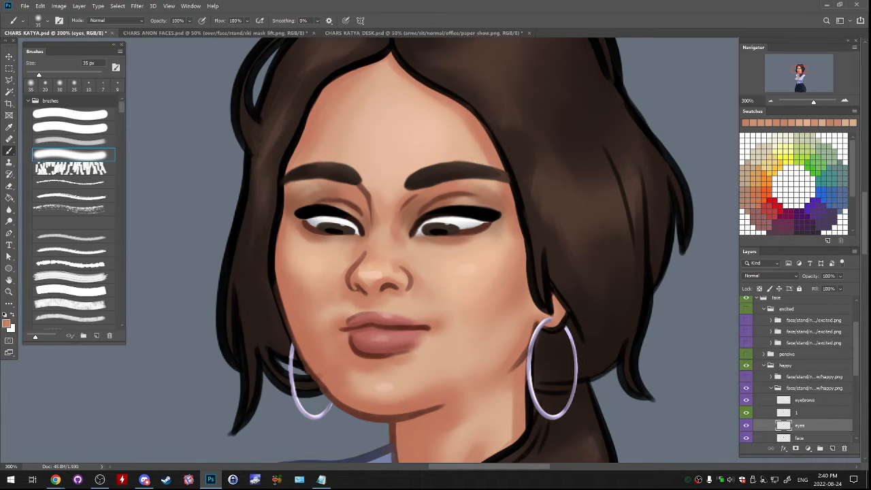
click(746, 388)
click(746, 388)
scroll(796, 367, down, 1)
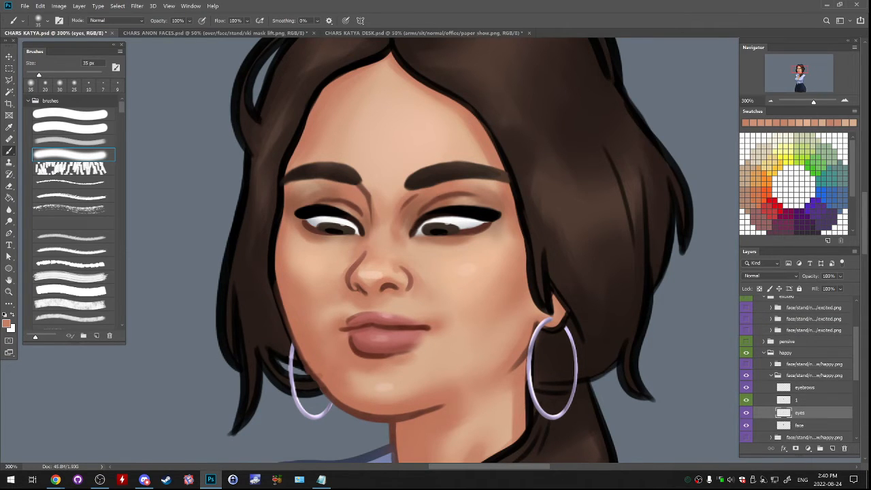
click(747, 400)
click(747, 399)
click(797, 400)
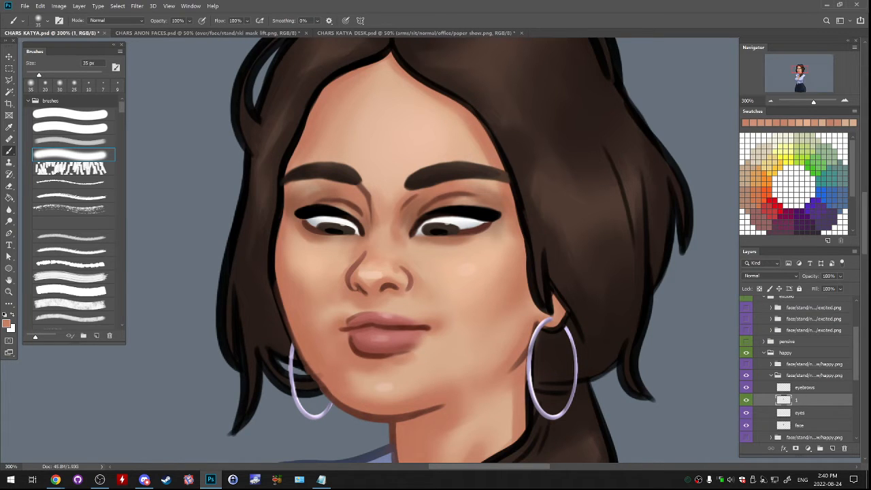
- Collapse and hide the happy expression, then show and expand the calm expression
click(771, 376)
click(763, 352)
click(746, 356)
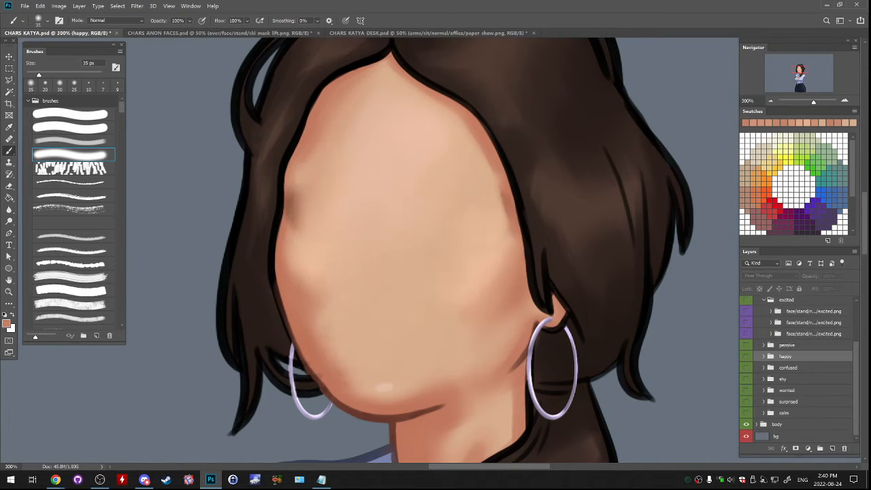
click(746, 412)
click(763, 412)
scroll(763, 412, down, 3)
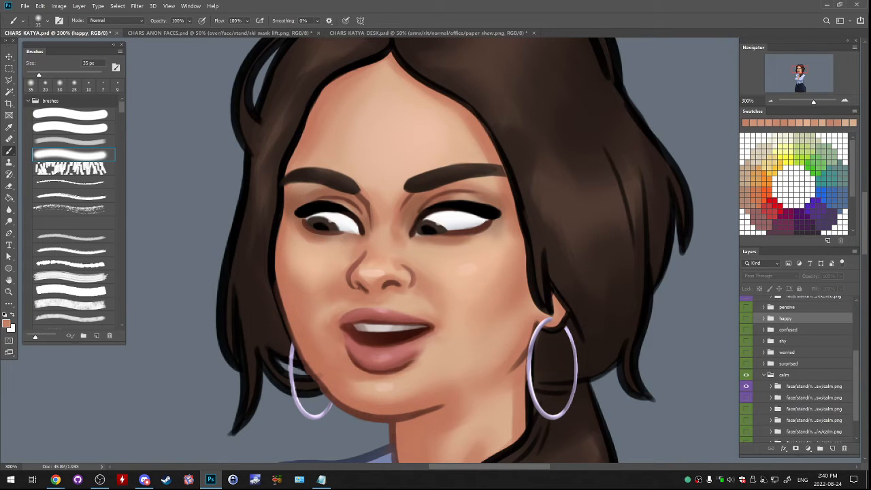
- Compare the first three calm variants by alternating their visibility, leaving the second one shown
click(746, 385)
scroll(747, 386, down, 2)
click(746, 372)
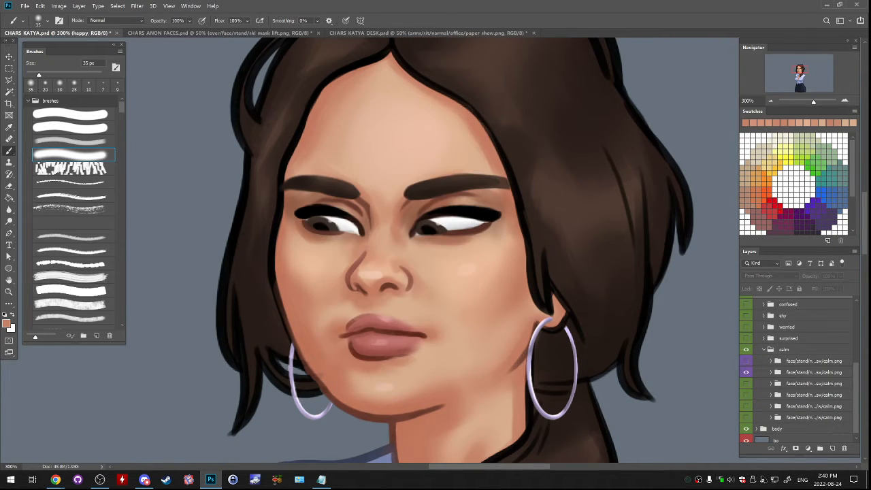
click(746, 372)
click(746, 383)
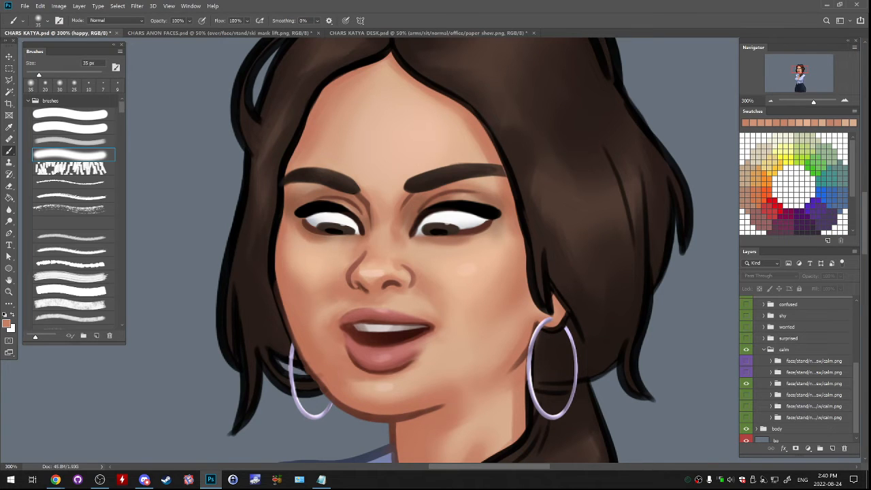
click(746, 372)
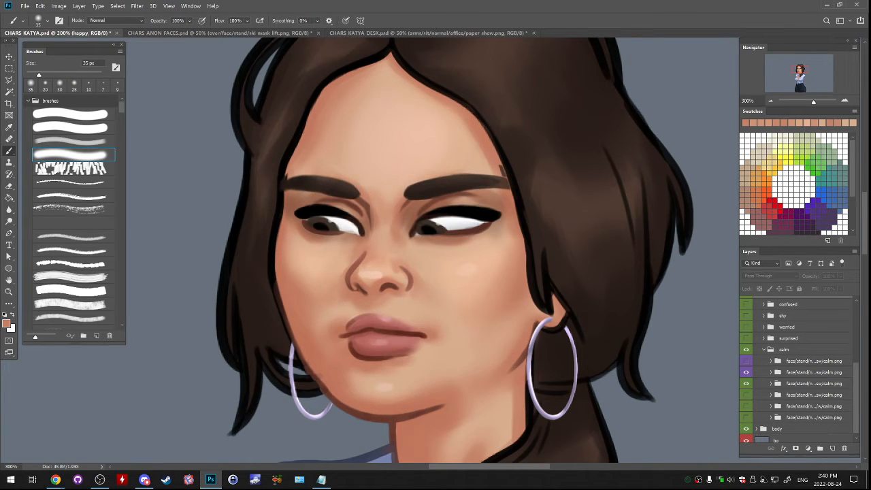
click(746, 372)
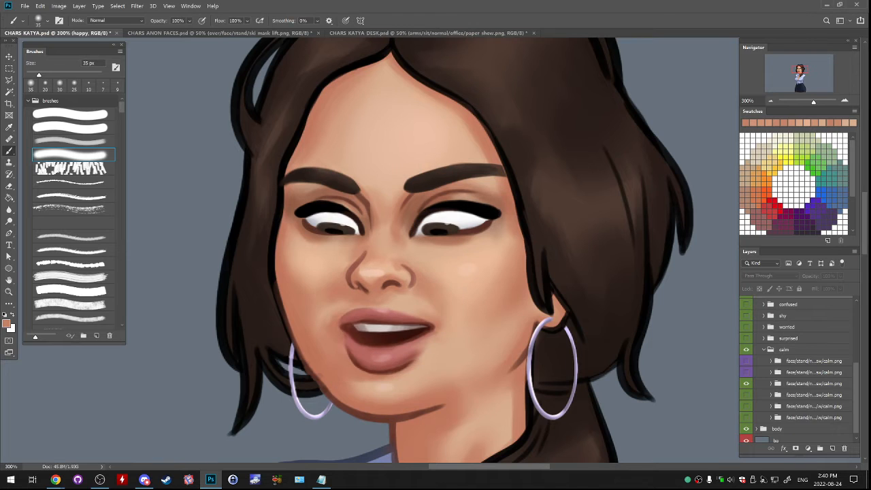
click(746, 372)
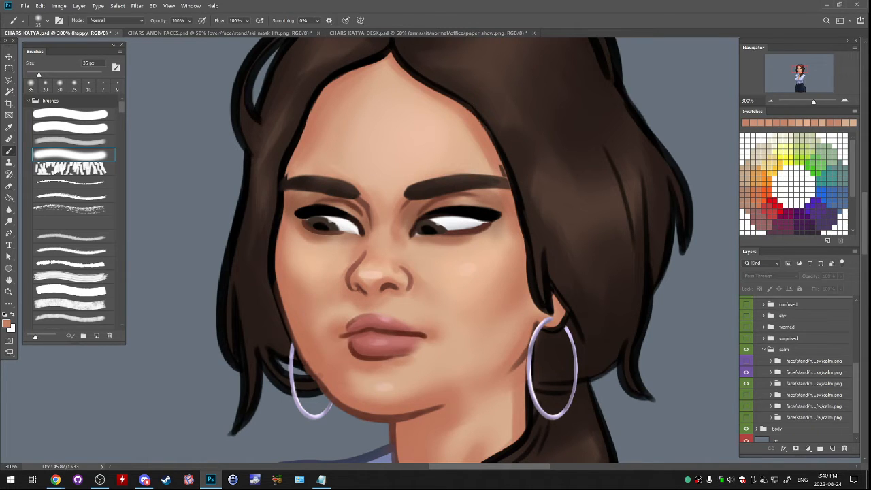
click(746, 372)
click(746, 372)
click(747, 372)
click(746, 372)
- Duplicate the eyes layer of the second calm variant and move the copy into the idle/sw excited group
click(770, 372)
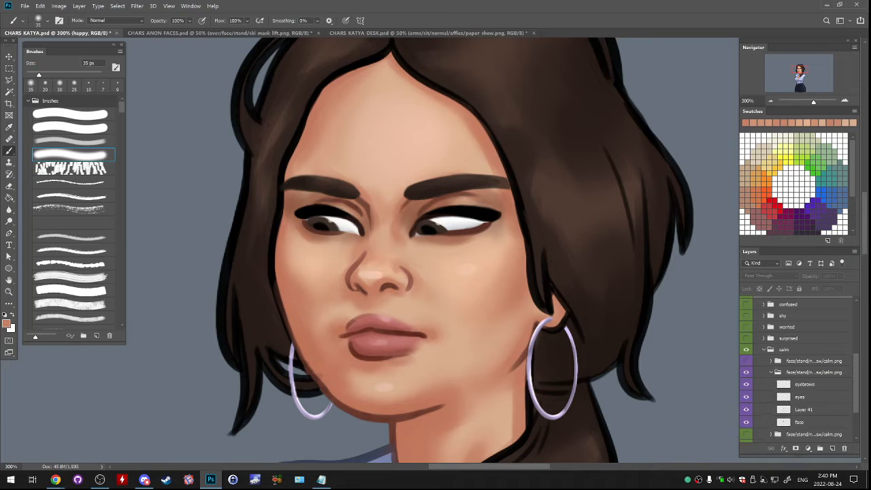
click(799, 396)
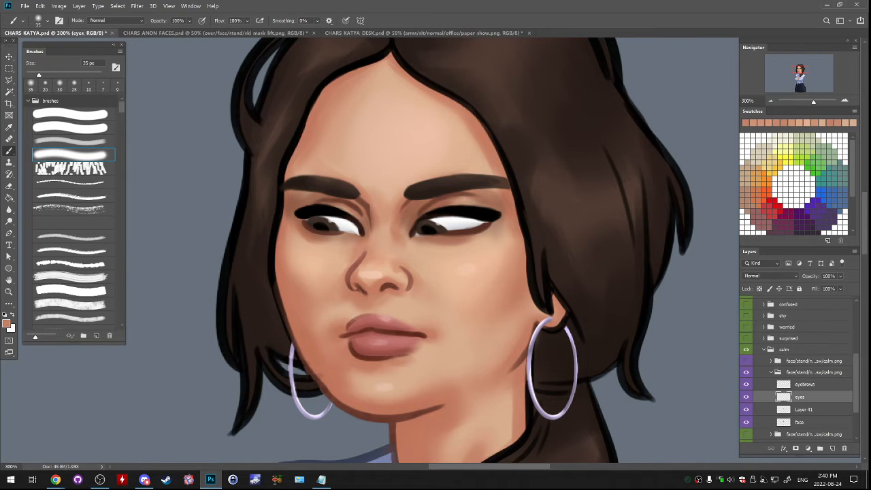
right_click(800, 396)
click(765, 62)
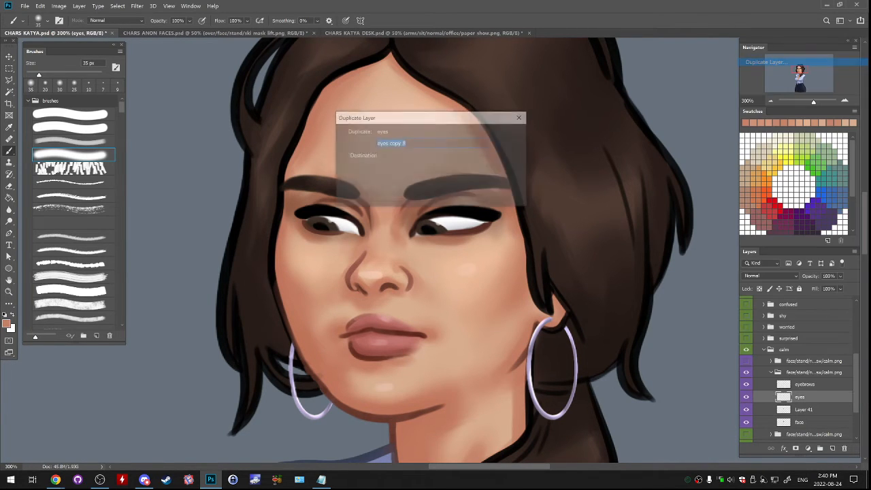
click(508, 134)
drag(806, 396, 807, 347)
scroll(807, 347, down, 2)
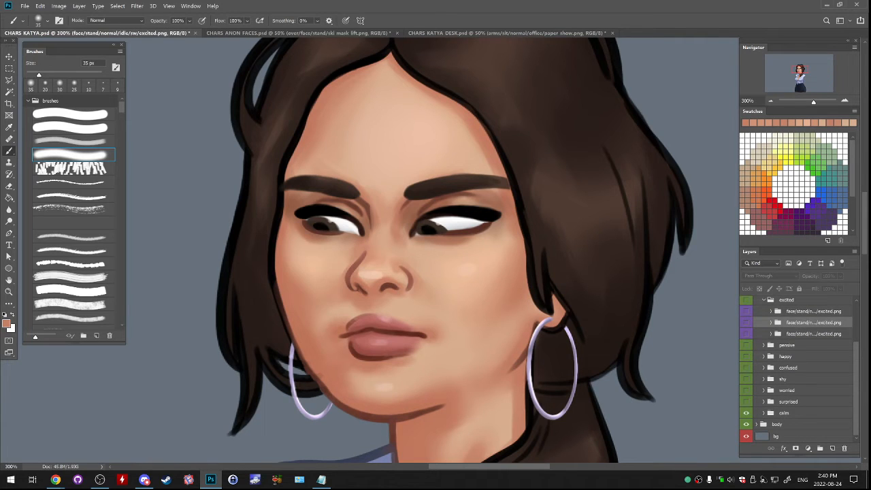
- Hide the calm expression and show the excited one, comparing its talk face with the idle/sw face
click(746, 413)
click(746, 300)
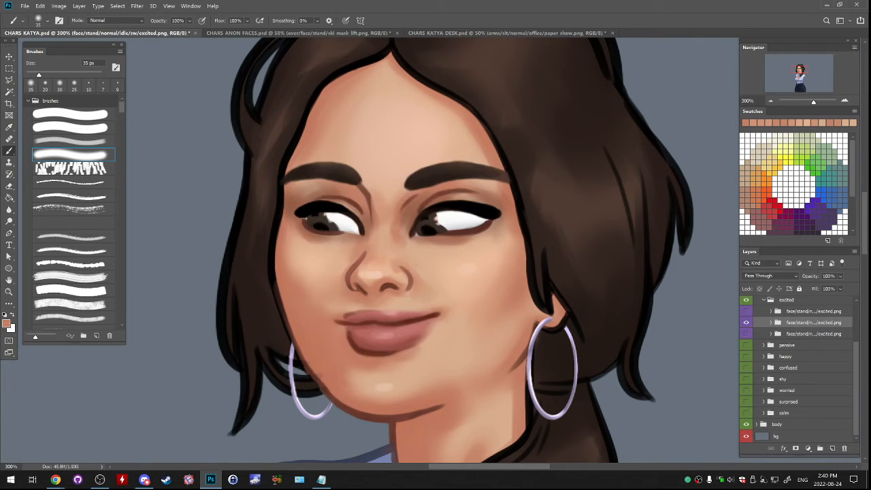
click(746, 311)
click(746, 310)
- Place the copied calm eyes beneath the eyebrows in the idle/sw excited group and delete its original eyes layer
click(771, 322)
click(805, 347)
click(806, 335)
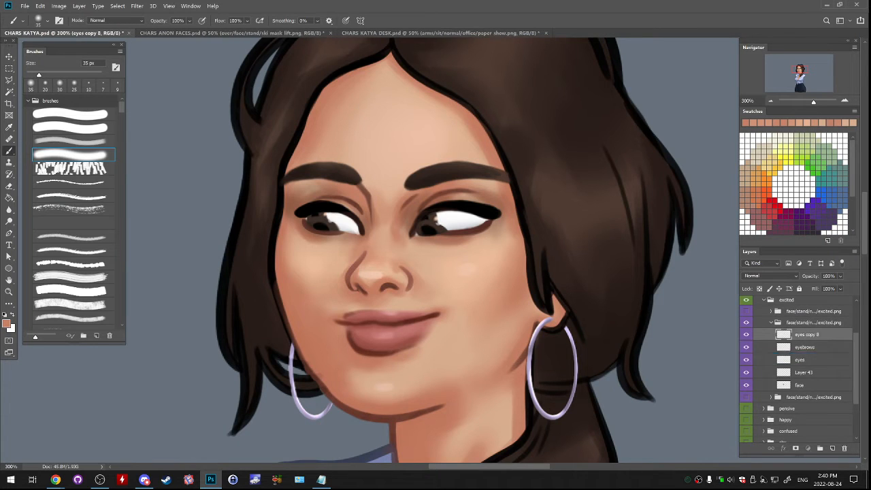
drag(807, 335, 806, 353)
drag(801, 360, 844, 448)
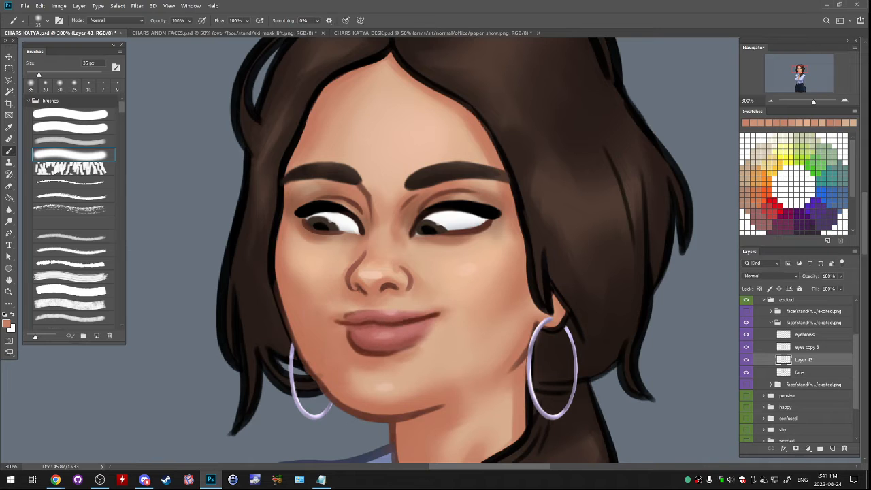
- Rename the copied eyes layer in the idle/sw excited group as eyes
double_click(809, 347)
double_click(809, 346)
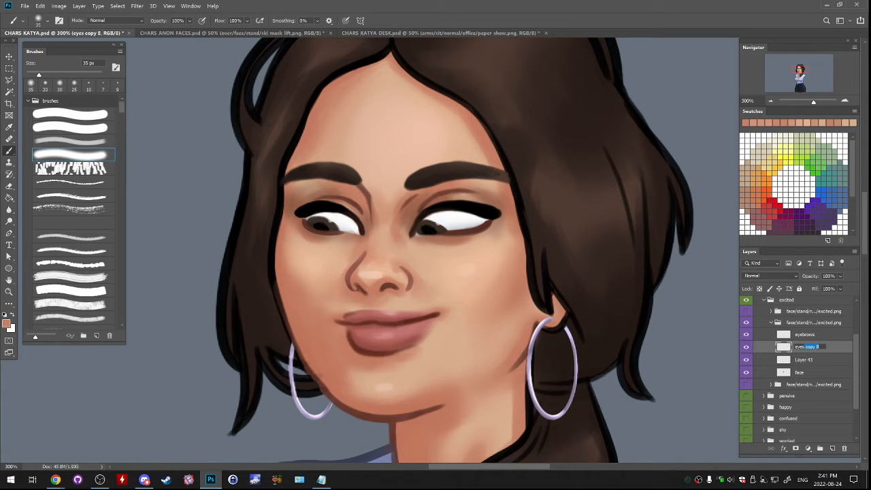
key(BackSpace)
key(BackSpace)
key(BackSpace)
key(Return)
- Copy the lower lip area of the mouth from Layer 43 onto a new layer directly above it
click(803, 360)
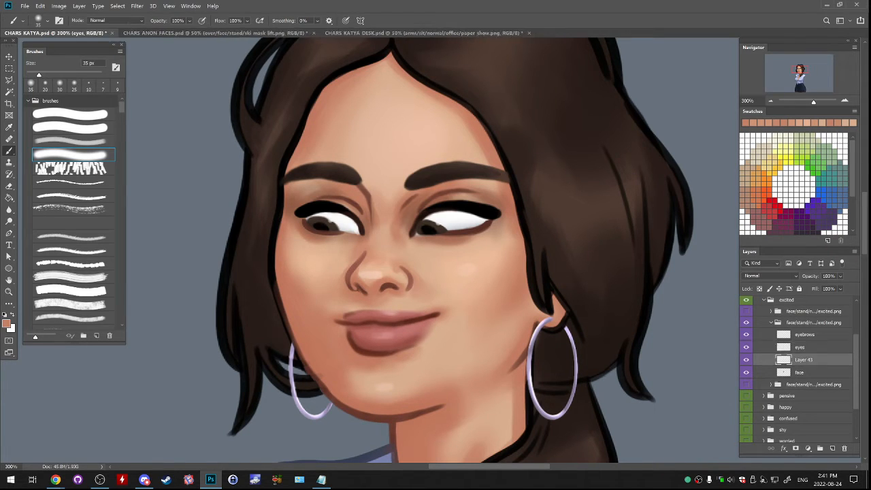
click(746, 360)
click(746, 359)
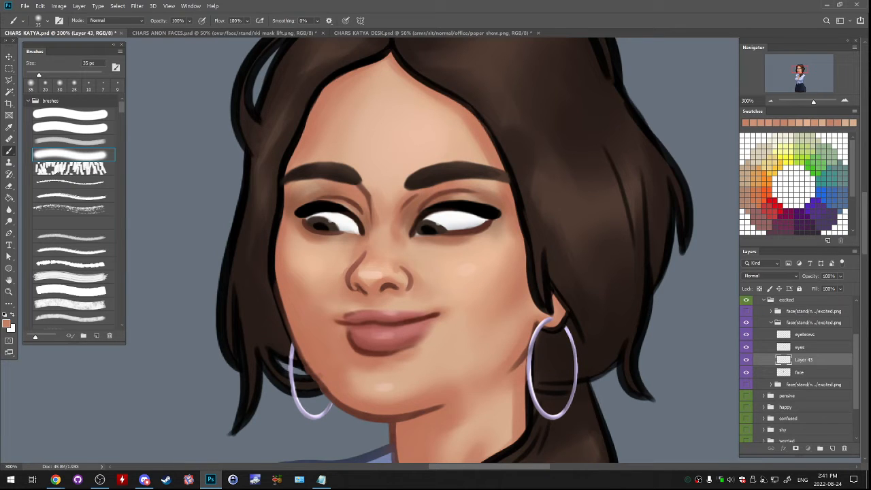
key(l)
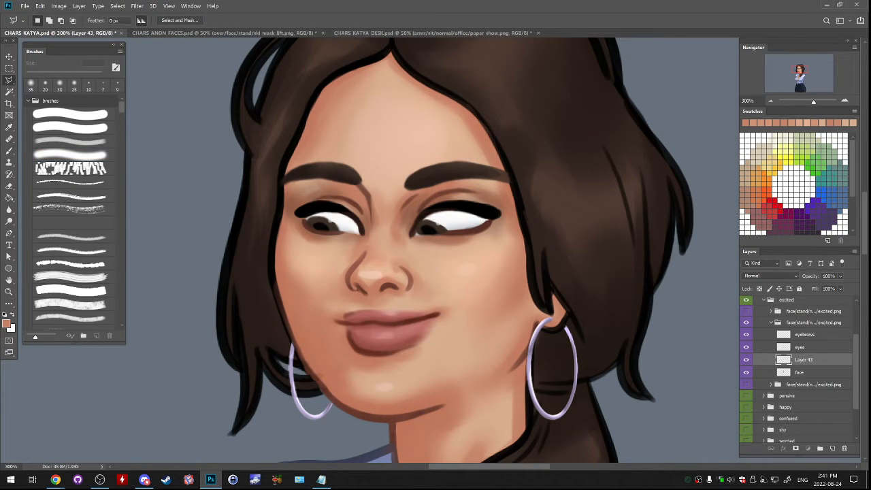
mouse_move(334, 323)
mouse_down()
mouse_move(343, 352)
mouse_move(383, 376)
mouse_move(445, 346)
mouse_move(443, 317)
mouse_move(340, 324)
mouse_up()
key(ctrl+j)
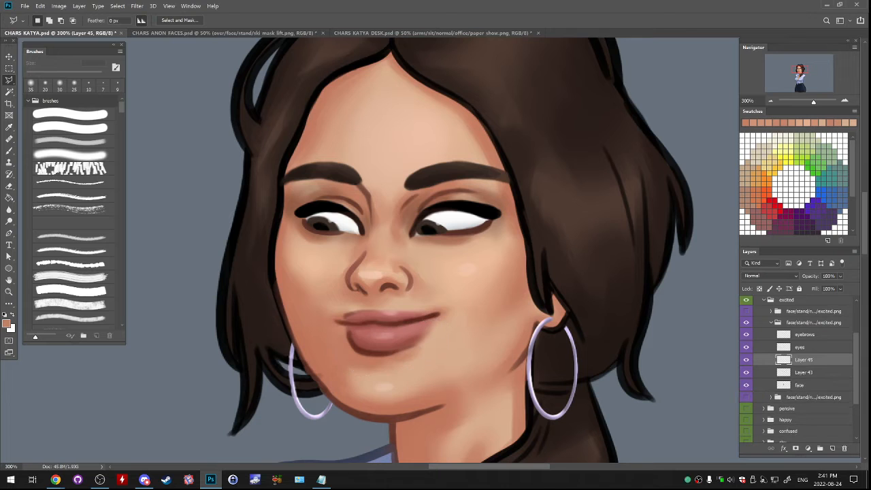
- Warp the copied lower lip downward so that the mouth starts to open in the middle
click(40, 6)
mouse_move(55, 199)
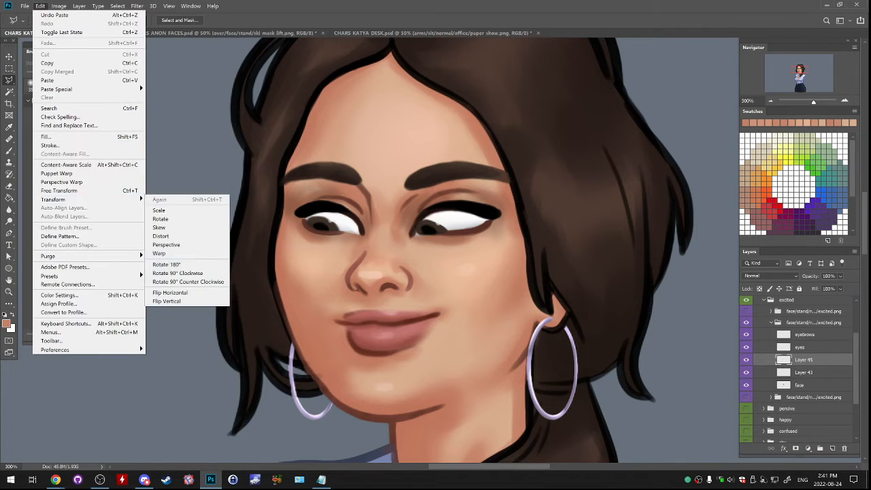
click(204, 253)
drag(381, 328, 384, 361)
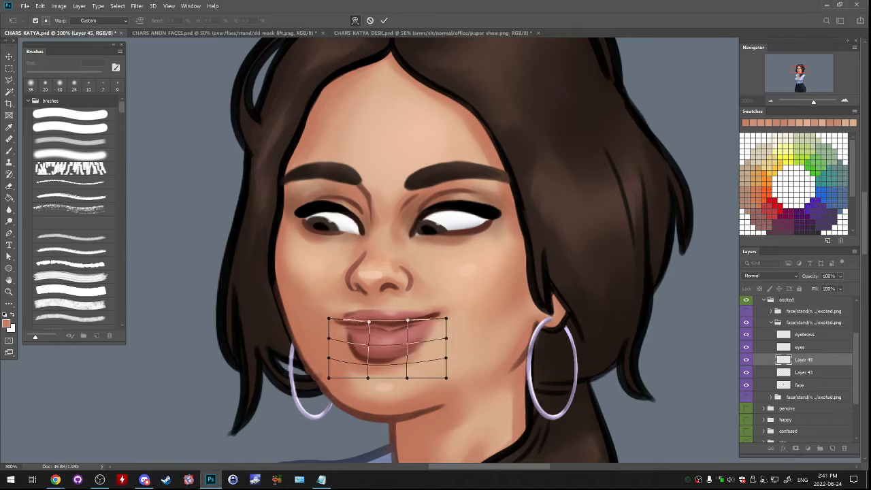
key(Return)
- Paint the gap between the lips dark red with the hard round brush at 10 px
key(b)
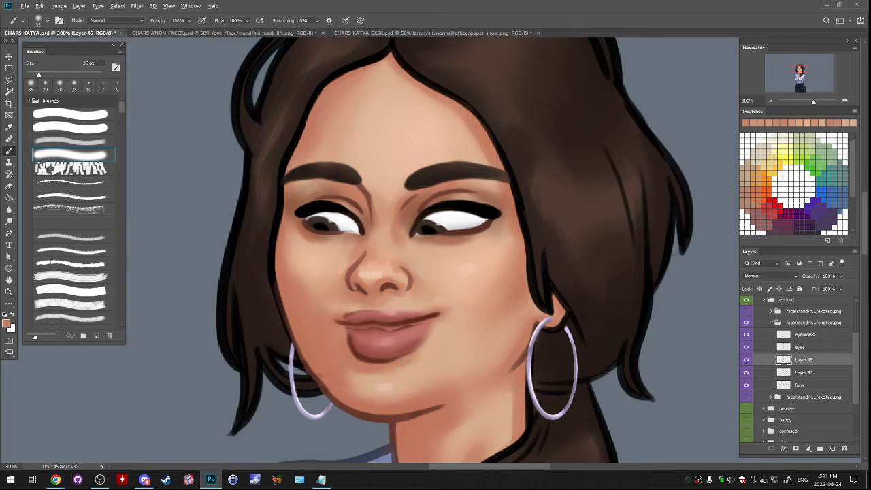
alt+click(389, 325)
click(71, 114)
drag(344, 326, 391, 328)
key(ctrl+z)
key(bracketleft)
drag(389, 328, 424, 321)
key(ctrl+z)
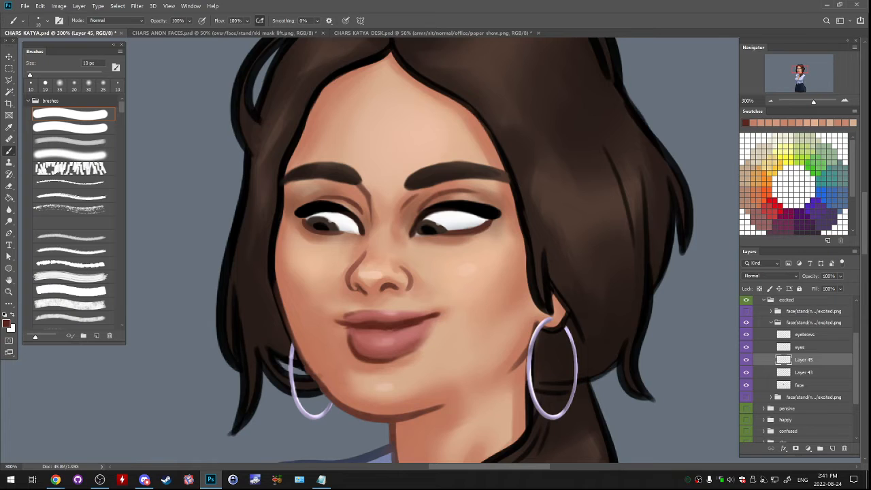
drag(371, 331, 381, 330)
alt+click(345, 329)
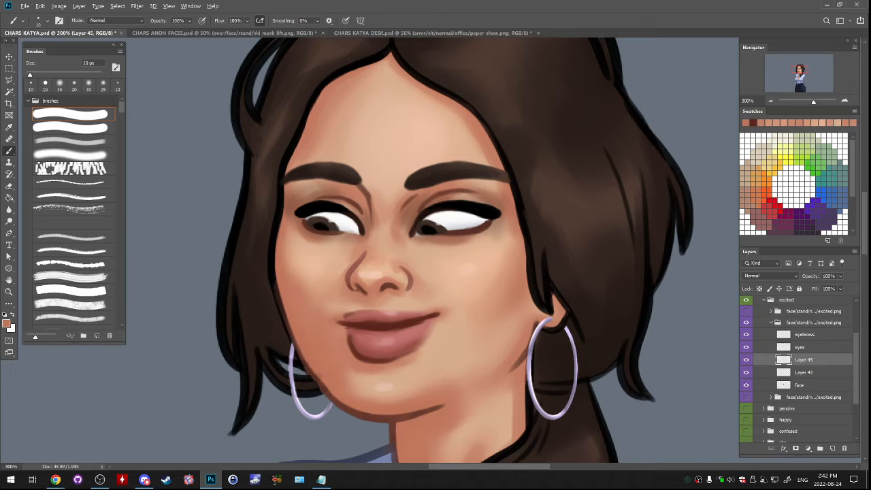
- Paint a thin strip of white upper teeth in the mouth opening and tidy its edge with dark red
alt+click(457, 220)
key(ctrl+z)
mouse_move(357, 325)
mouse_down()
mouse_move(404, 324)
mouse_move(368, 324)
mouse_up()
alt+click(355, 323)
alt+click(358, 322)
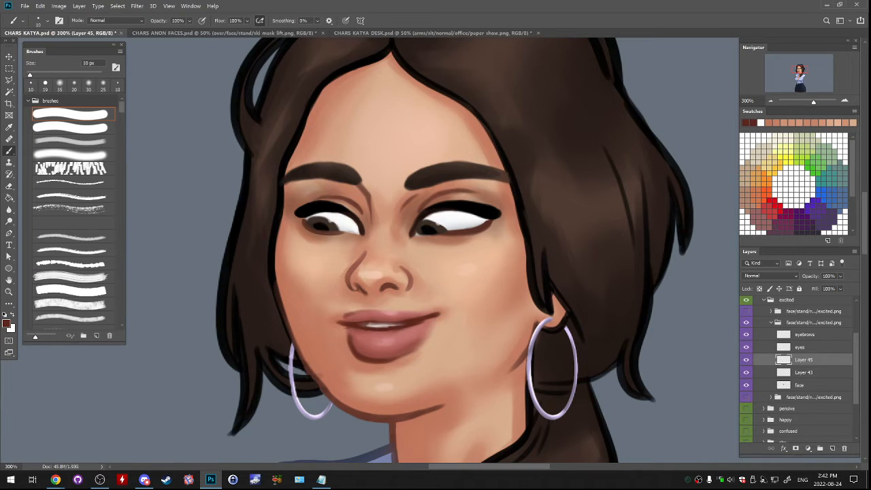
- Shorten and soften the mouth corner on the earring side with the soft brush at up to 20 px, using sampled lip and skin colours
alt+click(419, 318)
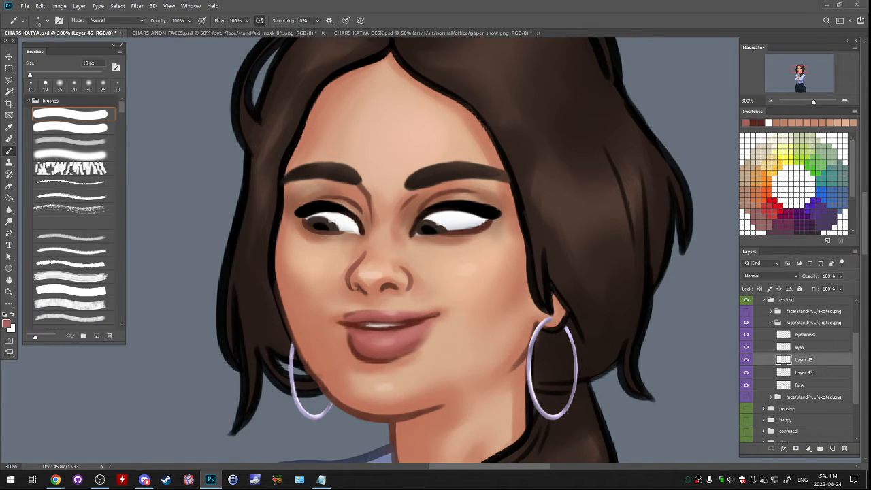
drag(430, 315, 438, 314)
click(70, 155)
key(bracketleft)
key(bracketleft)
key(bracketleft)
key(bracketleft)
key(bracketleft)
key(bracketleft)
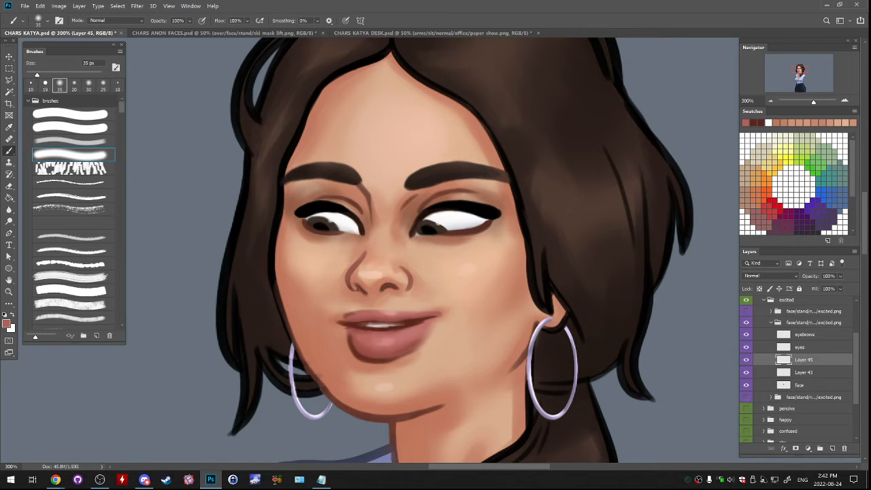
mouse_move(430, 316)
mouse_down()
mouse_move(446, 310)
mouse_move(440, 316)
mouse_up()
alt+click(435, 318)
alt+click(444, 318)
key(bracketright)
key(bracketright)
key(bracketright)
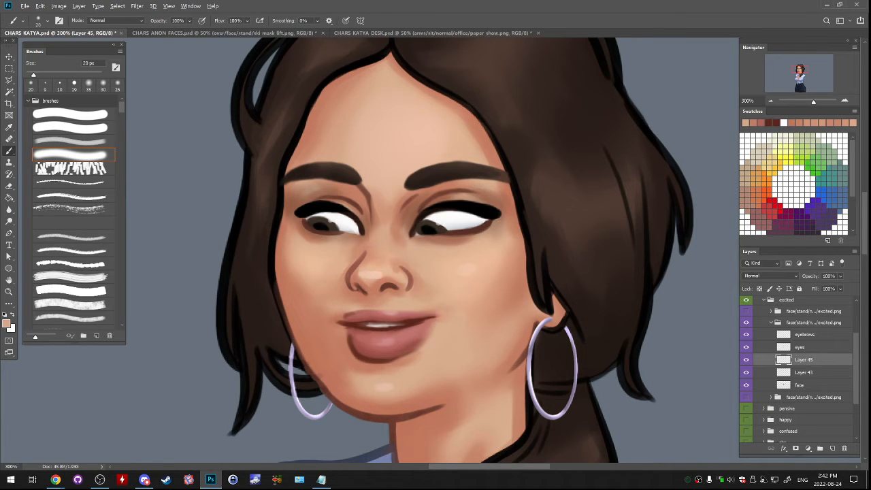
alt+click(436, 325)
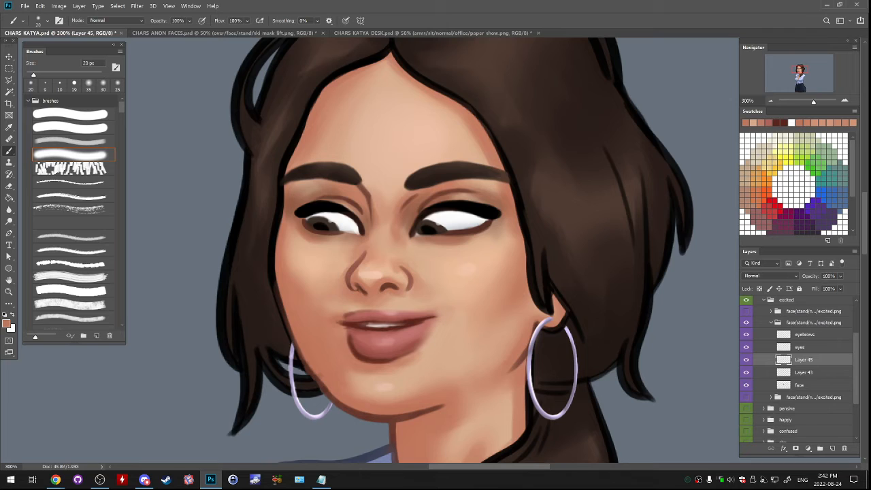
alt+click(428, 318)
- Refine the lip line and both mouth corners with the hard round brush at 19 px
click(9, 68)
click(71, 115)
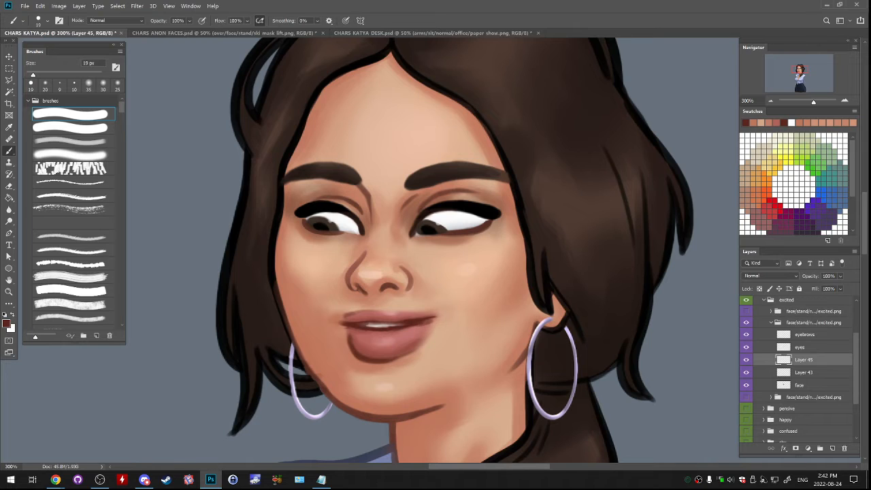
drag(432, 319, 415, 326)
drag(350, 320, 363, 318)
alt+click(419, 328)
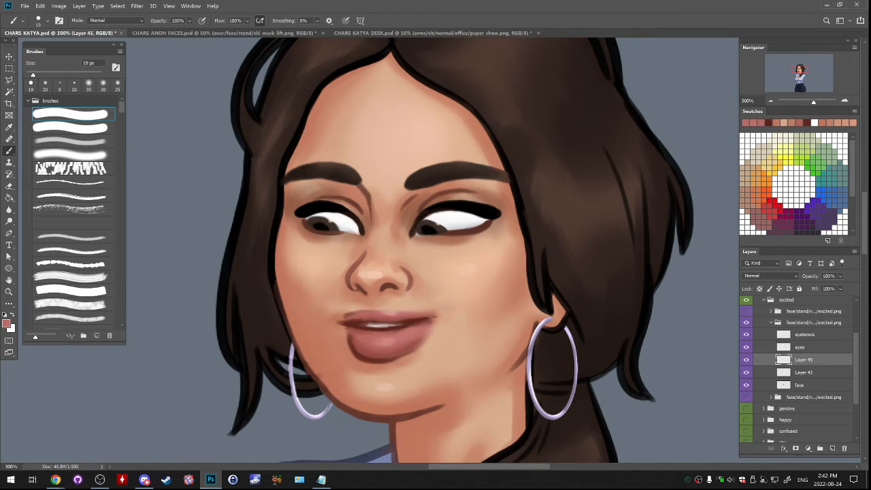
alt+click(435, 315)
alt+click(432, 321)
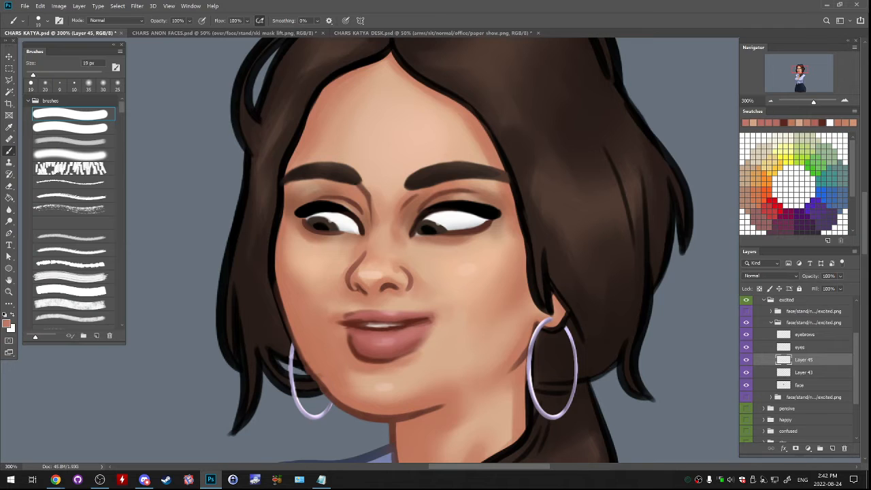
- Compare the face with and without the open-mouth layer
drag(343, 318, 438, 314)
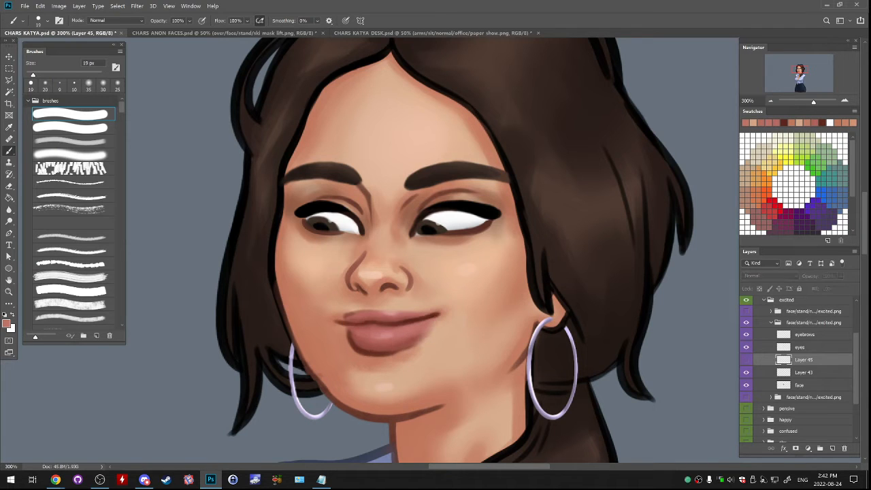
key(ctrl+z)
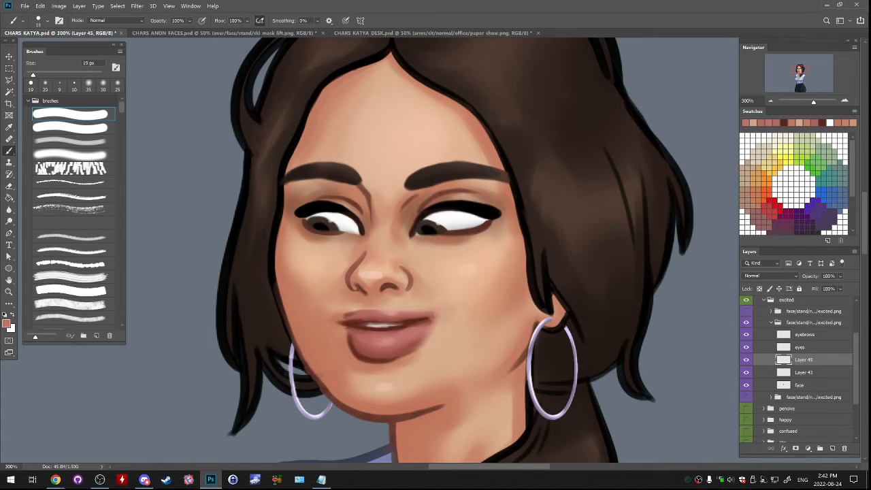
drag(342, 319, 439, 315)
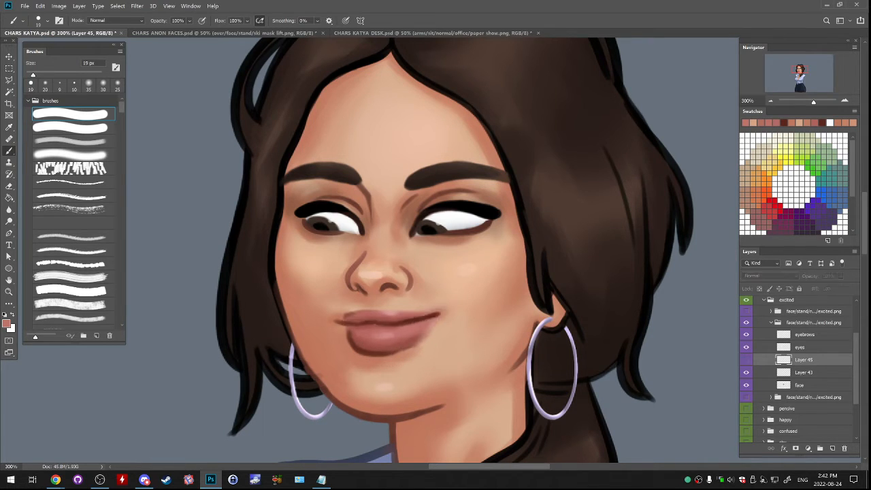
key(ctrl+z)
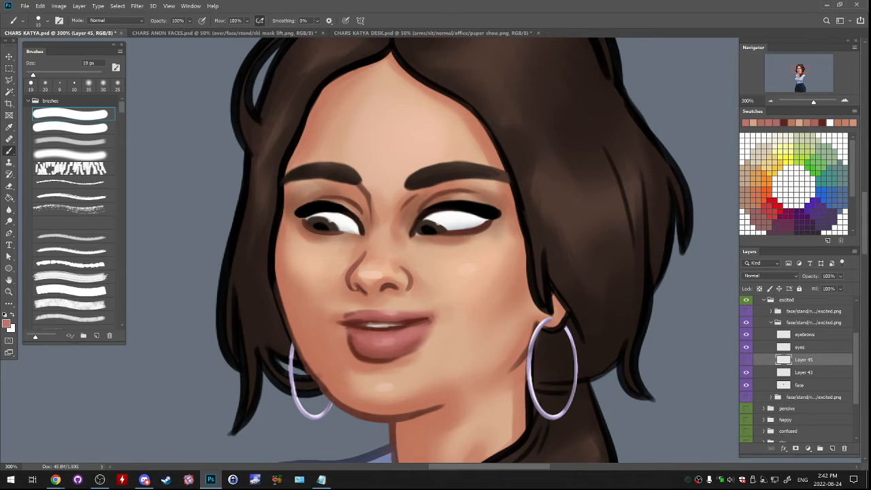
key(ctrl+shift+z)
key(ctrl+z)
- Darken and widen the mouth opening along the lower lip with an 8 px dark red hard brush
alt+click(413, 320)
key(bracketleft)
key(bracketleft)
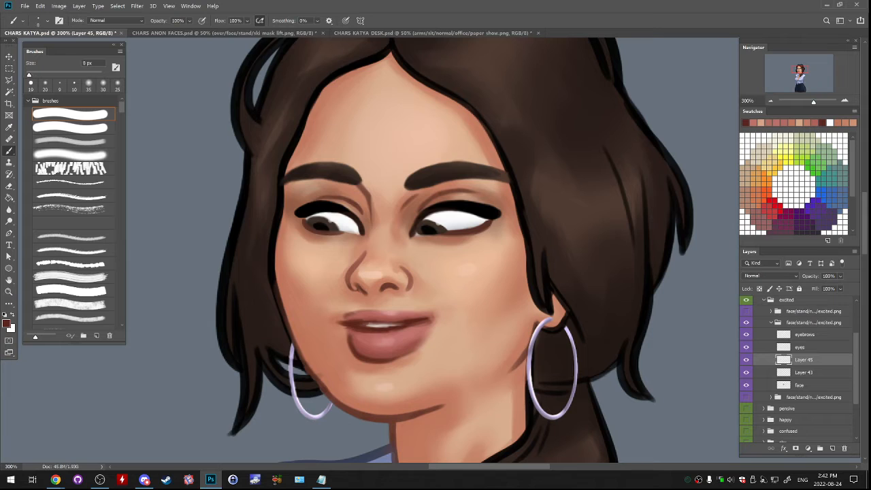
drag(372, 331, 423, 324)
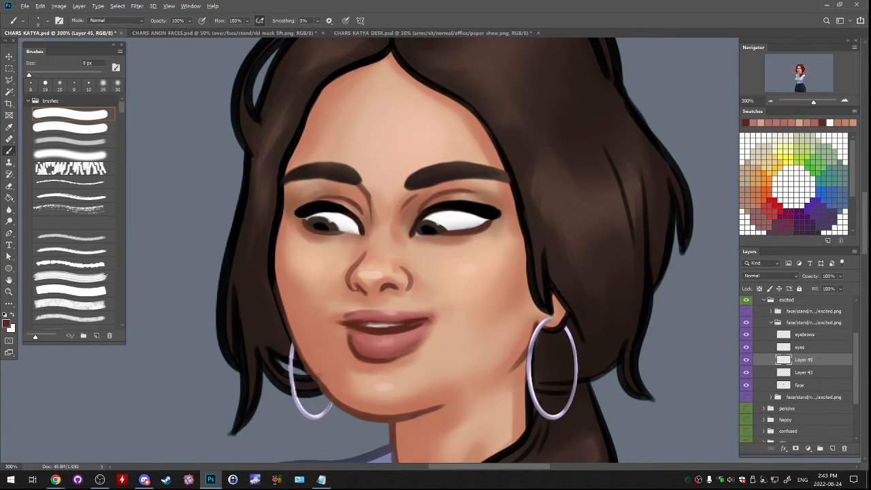
- Enlarge the white teeth strip, clean its upper edge with lip tones, and compare against the closed mouth
key(x)
mouse_move(359, 325)
mouse_down()
mouse_move(410, 325)
mouse_move(403, 319)
mouse_up()
key(x)
alt+click(392, 320)
alt+click(378, 317)
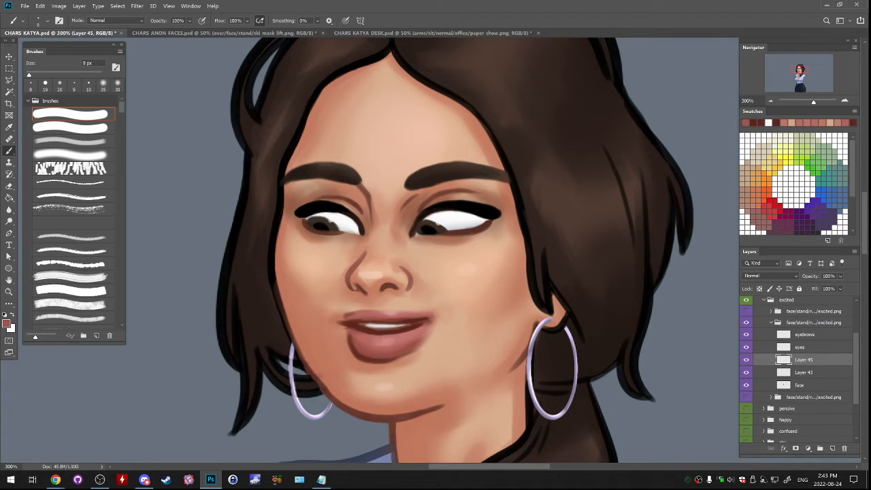
alt+click(383, 320)
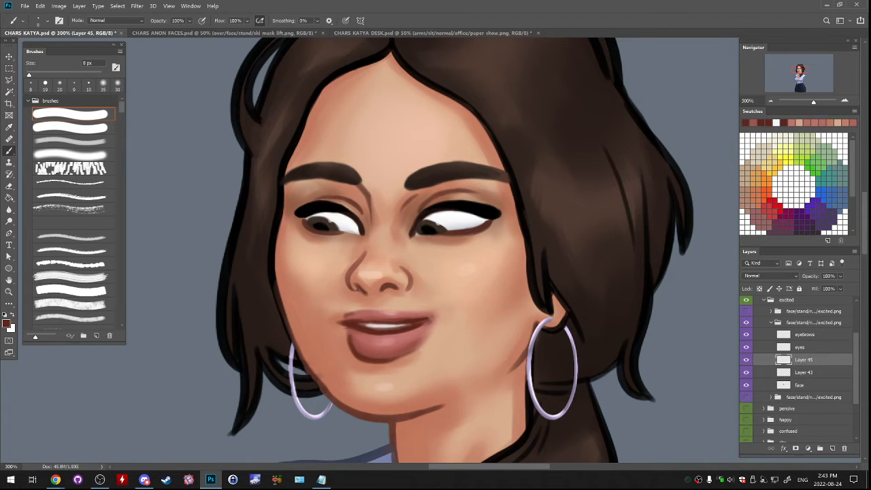
click(746, 360)
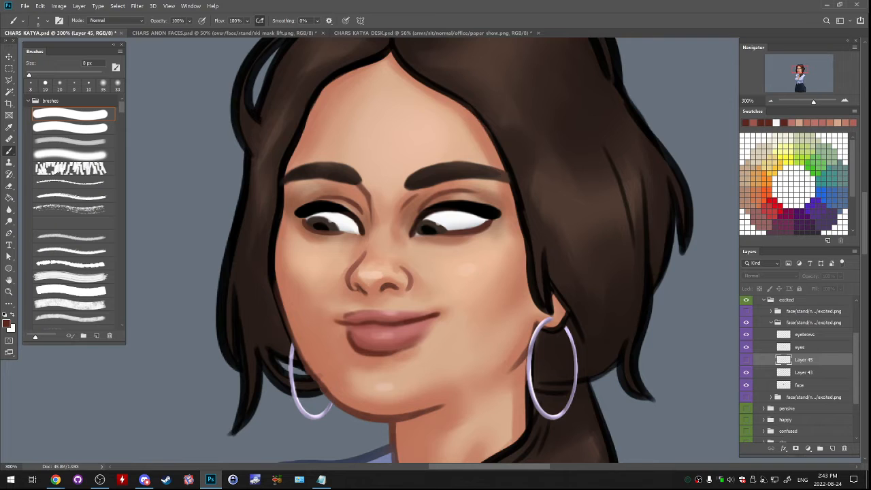
click(746, 359)
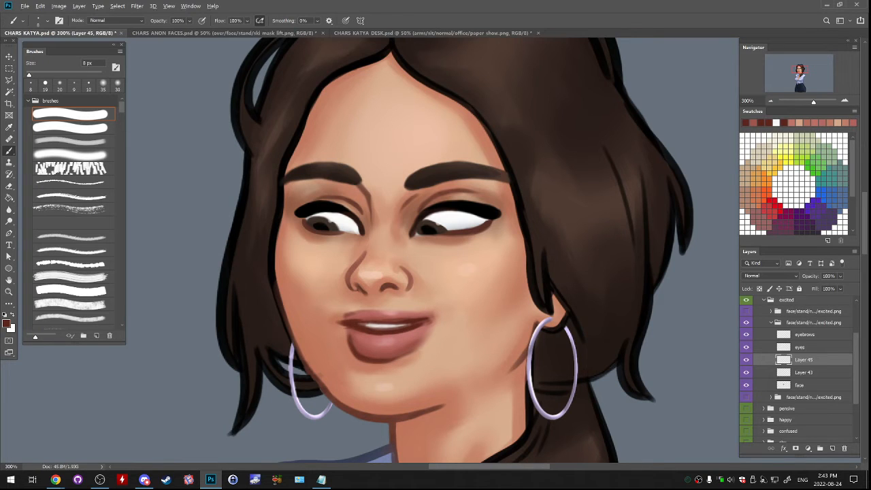
- Shade the teeth with a muted greyish tone and hide the open-mouth layer to check the closed mouth
alt+click(373, 324)
drag(365, 334, 402, 330)
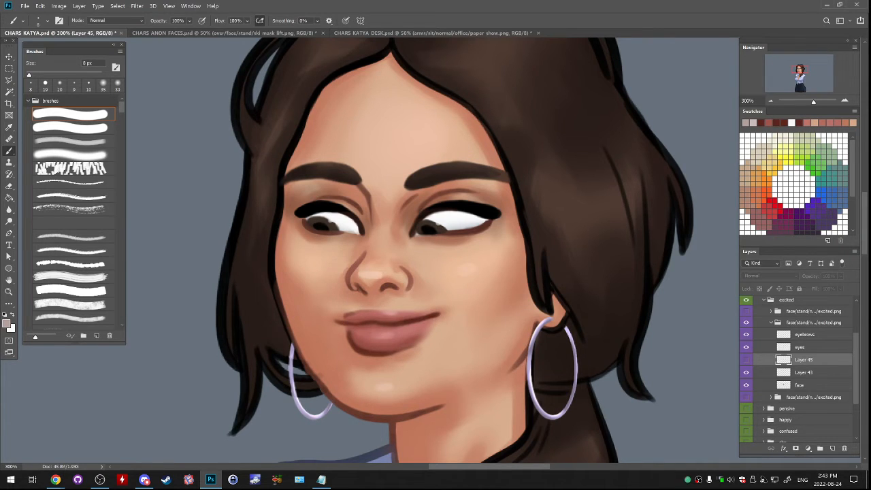
click(746, 359)
click(746, 359)
click(746, 347)
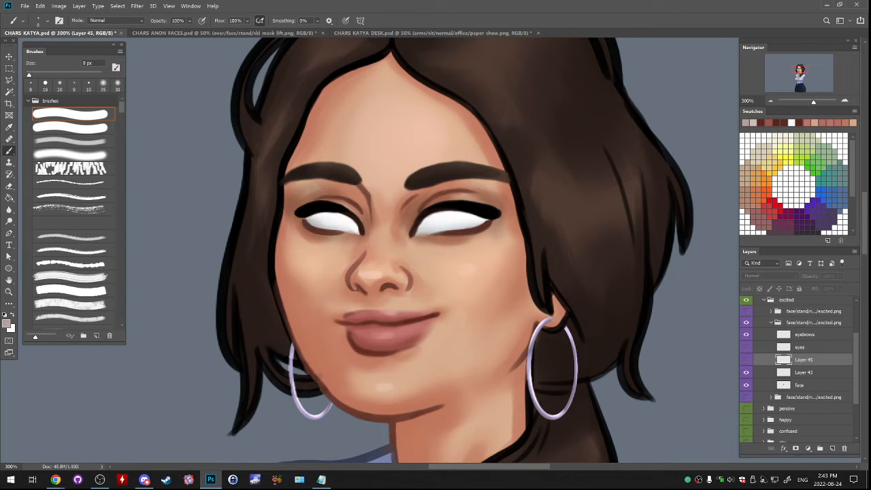
- Collapse the idle/sw excited group and compare it with the excited variant below it, leaving the idle/sw face shown
click(771, 323)
click(746, 333)
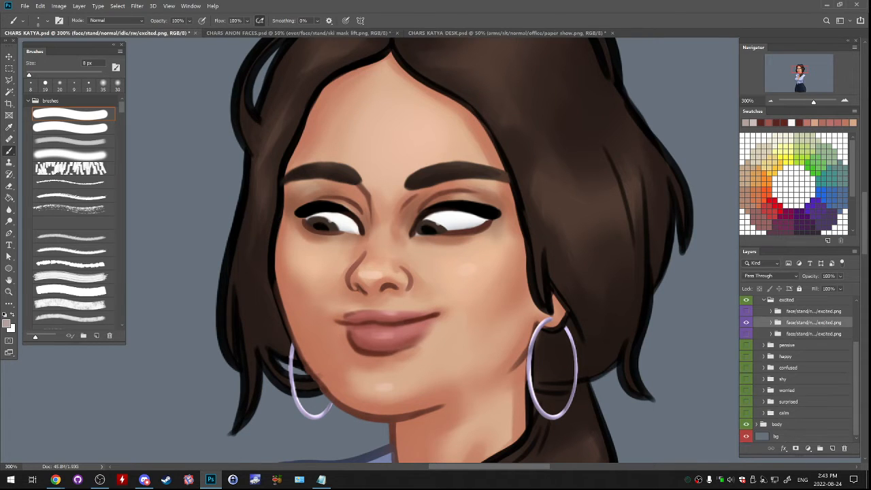
click(746, 322)
click(746, 323)
click(746, 322)
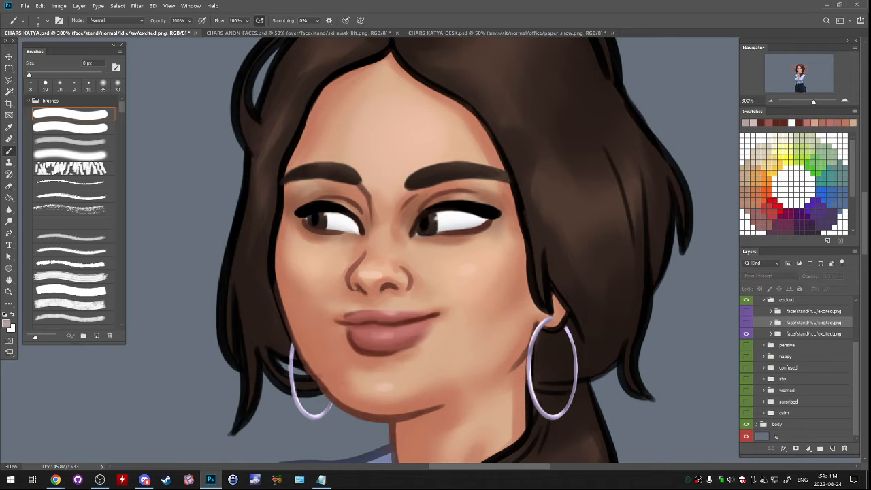
click(746, 323)
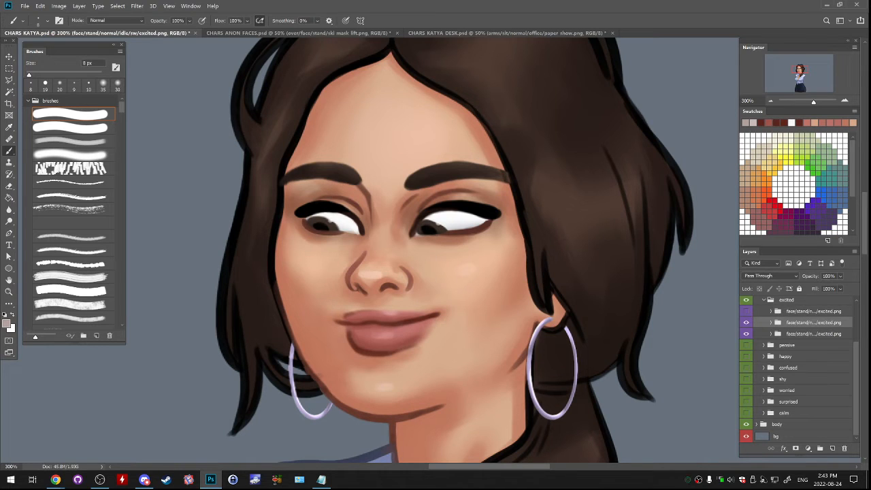
click(746, 322)
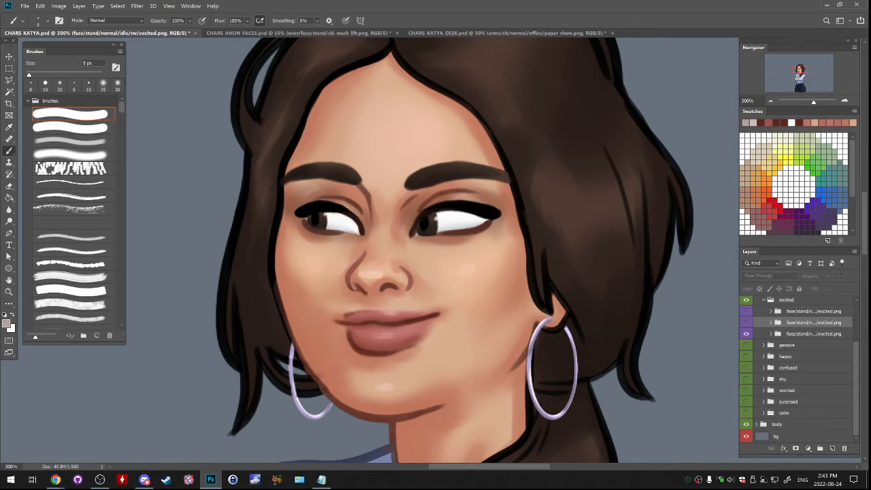
click(747, 323)
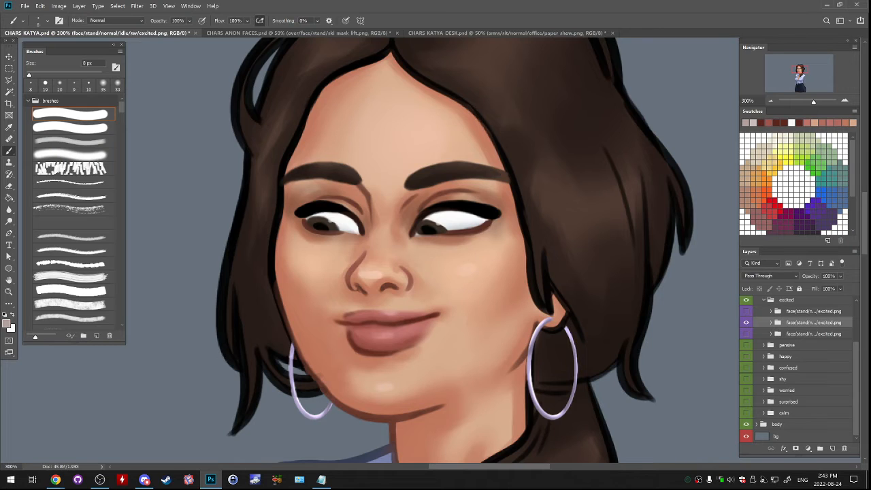
- Expand the idle/sw excited group, compare its mouth layers, then show the open mouth and select Layer 45
click(771, 322)
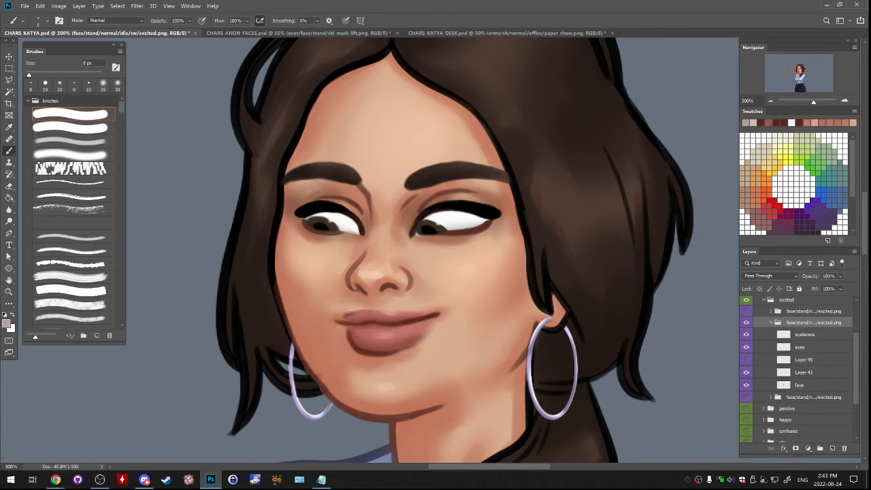
click(746, 372)
click(746, 372)
click(803, 372)
click(746, 372)
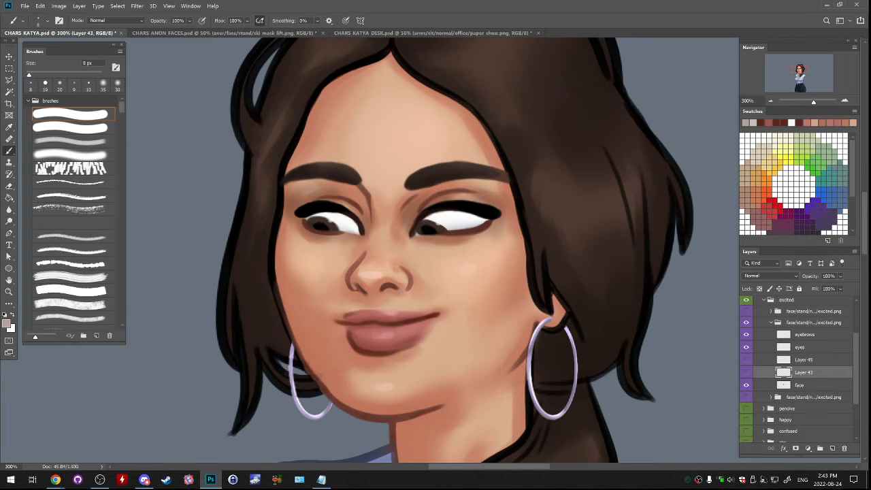
click(746, 372)
click(746, 310)
click(746, 311)
click(746, 359)
click(806, 359)
key(ctrl+z)
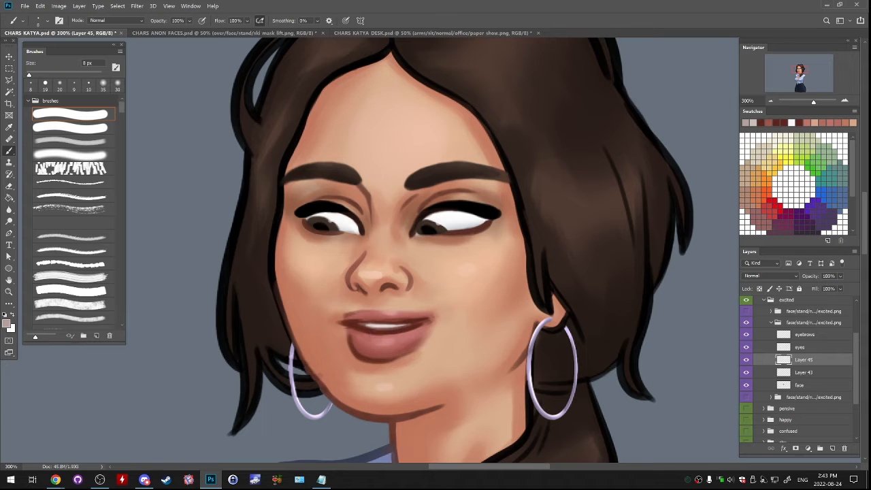
- Touch up the upper lip and the image-left mouth corner with 8 px strokes in sampled lip, dark red and skin tones
alt+click(388, 334)
alt+click(389, 333)
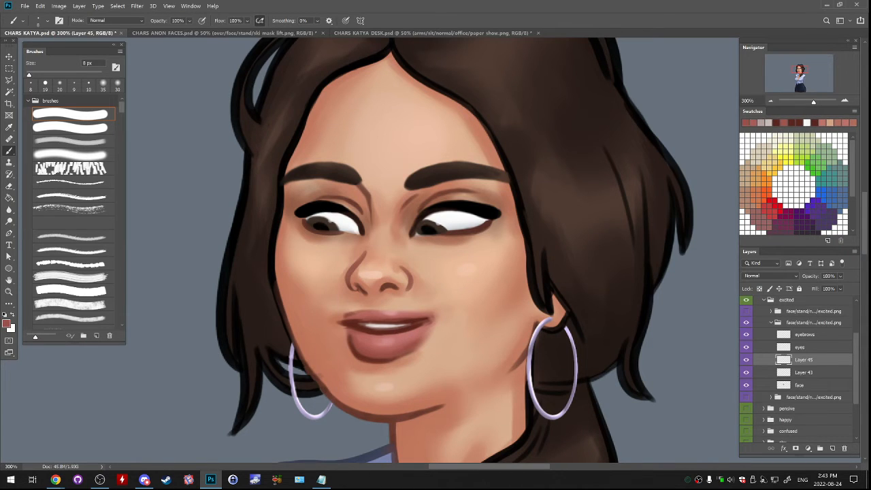
drag(349, 321, 358, 320)
alt+click(357, 322)
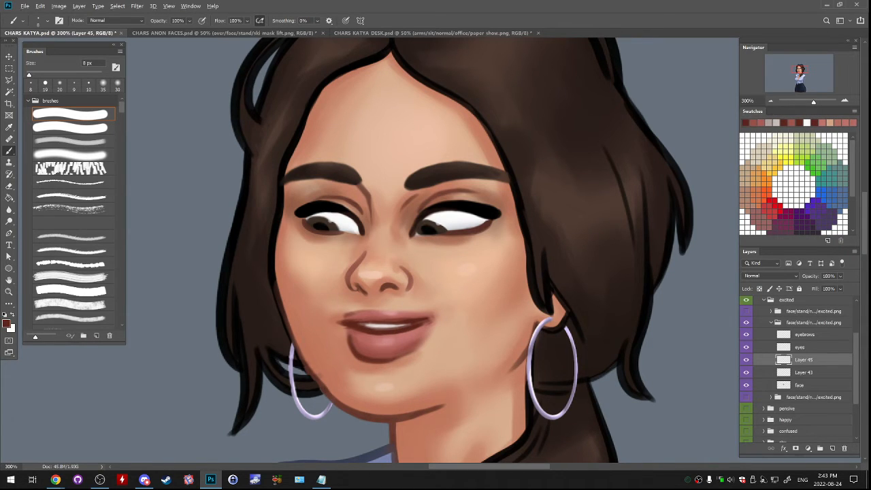
alt+click(340, 327)
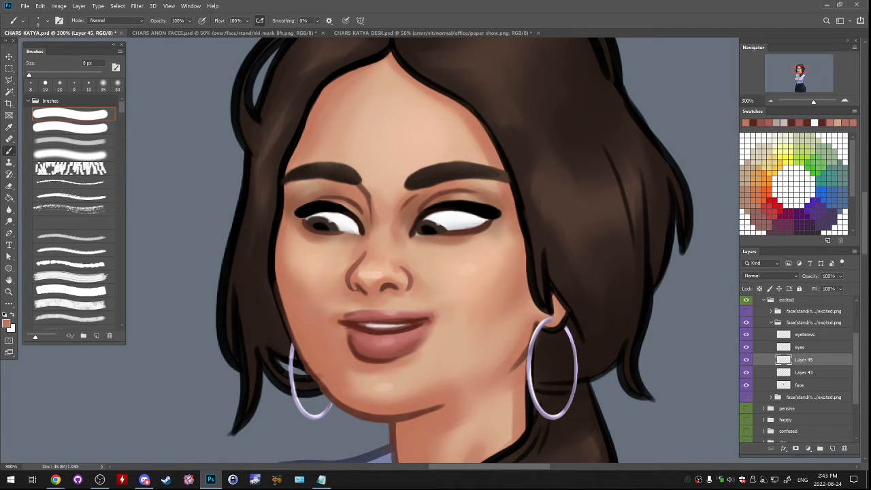
alt+click(353, 329)
alt+click(343, 331)
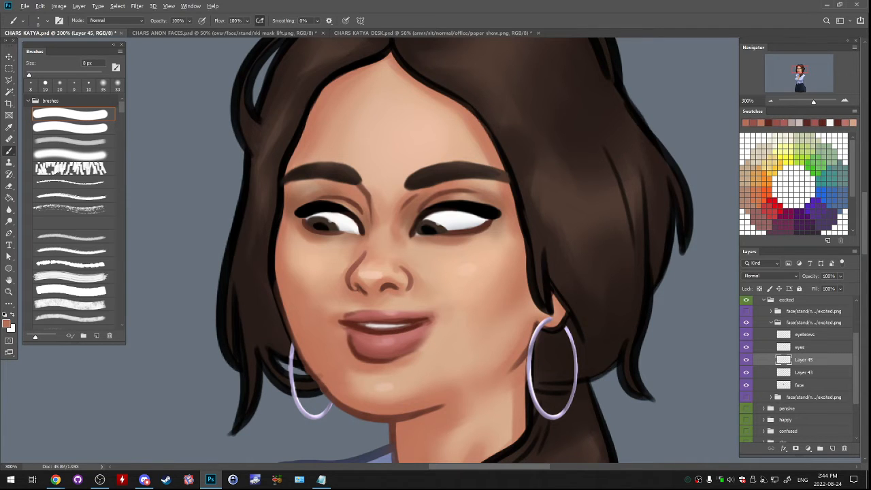
alt+click(343, 334)
alt+click(350, 331)
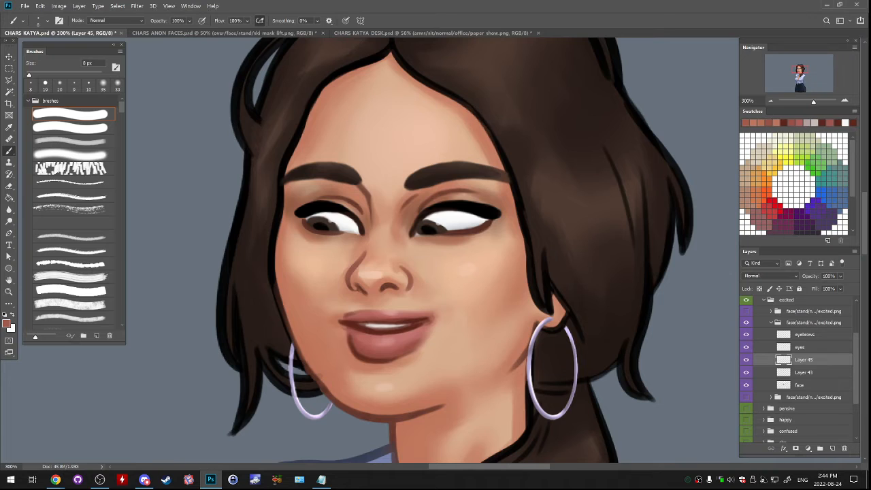
- Refine the upper edge of the teeth and the image-right part of the upper lip with sampled tones
alt+click(359, 326)
alt+click(375, 326)
drag(393, 326, 412, 325)
alt+click(412, 321)
alt+click(408, 322)
alt+click(413, 321)
alt+click(408, 333)
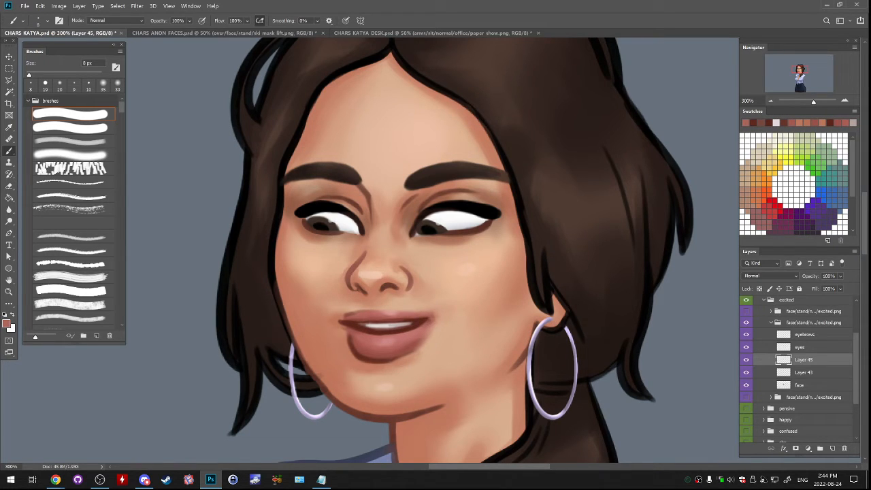
- Collapse the idle/sw excited group and compare its face with the other excited variants
click(746, 360)
click(771, 322)
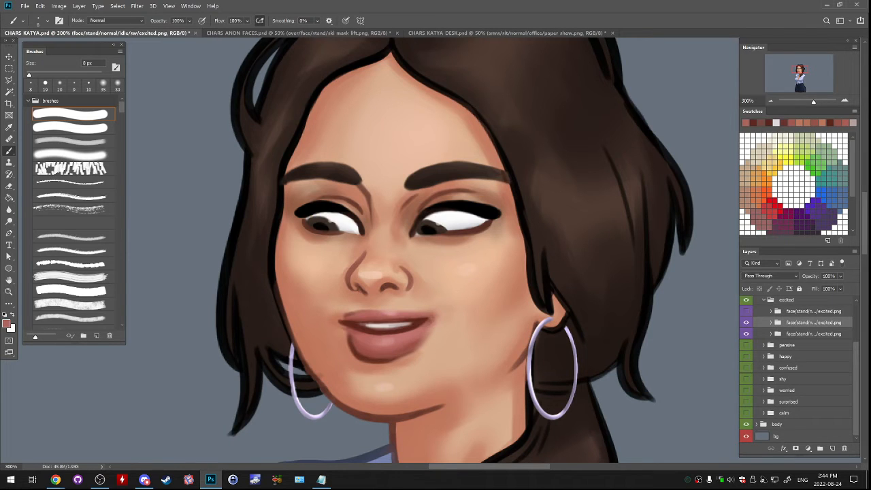
click(746, 311)
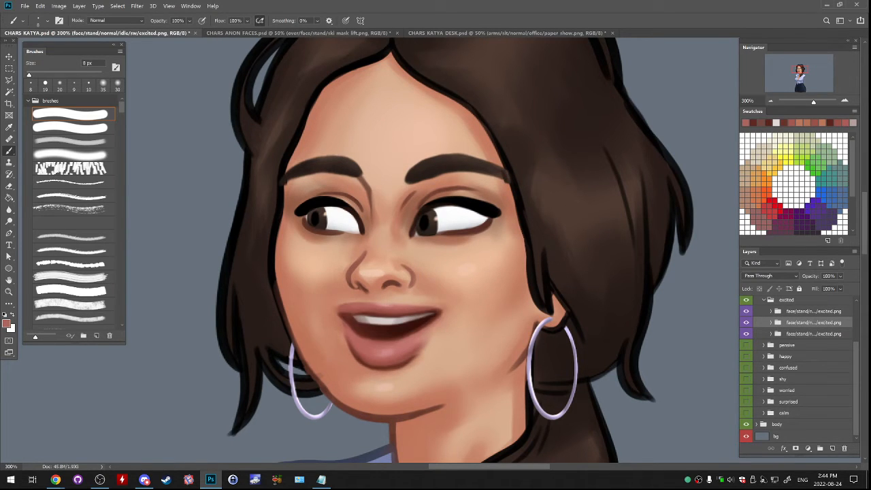
click(746, 311)
click(746, 322)
click(746, 322)
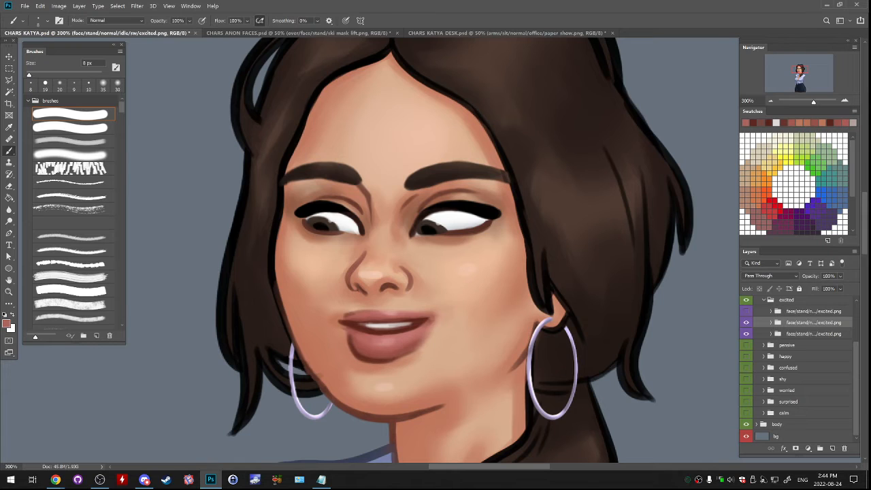
- Merge Layer 45 down into Layer 43 inside the idle/sw excited group and toggle the merged mouth to check it
click(771, 322)
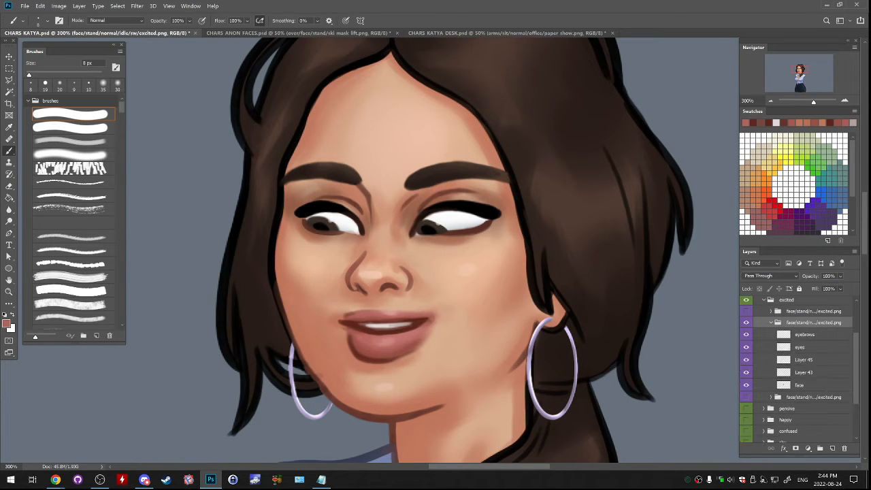
click(800, 385)
click(804, 360)
key(ctrl+e)
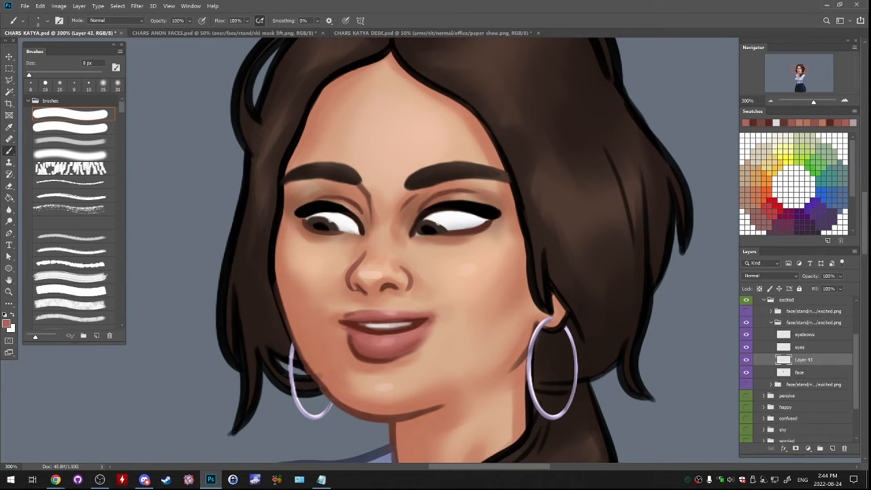
click(746, 360)
click(746, 360)
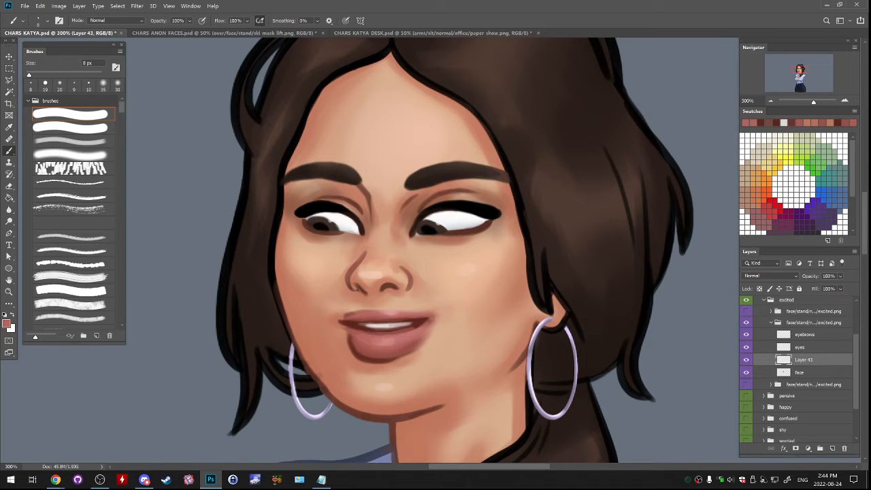
- Clean the mouth opening's corner and the lower lip's upper edge with short brush strokes in lip tones
drag(414, 329, 421, 325)
drag(353, 328, 389, 330)
alt+click(389, 338)
alt+click(389, 338)
- Lasso the lower lip area on Layer 43, warp it slightly upward to thin the lip, and deselect
key(l)
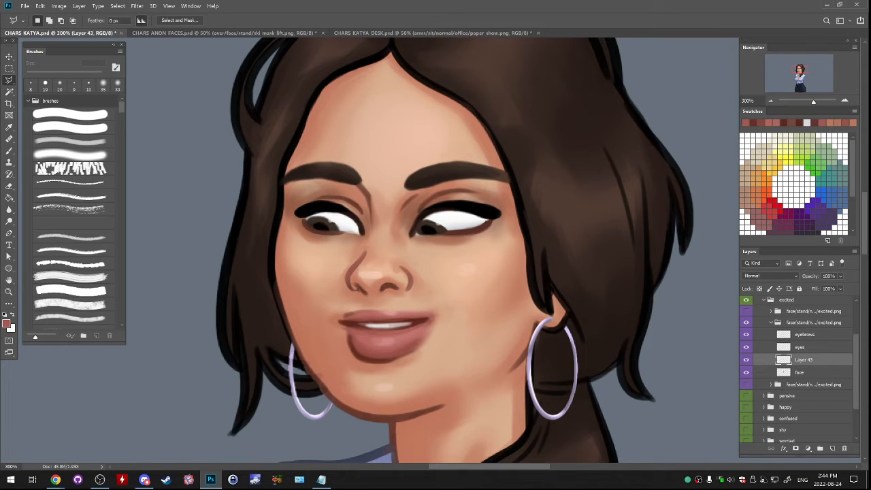
mouse_move(332, 340)
mouse_down()
mouse_move(351, 376)
mouse_move(421, 375)
mouse_move(441, 329)
mouse_move(397, 334)
mouse_up()
click(332, 335)
click(40, 6)
mouse_move(54, 198)
click(190, 249)
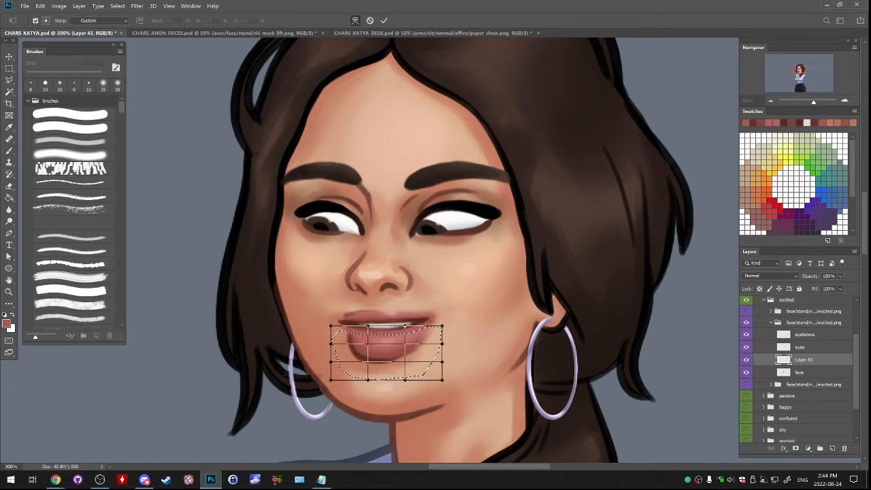
drag(386, 351, 423, 359)
key(Return)
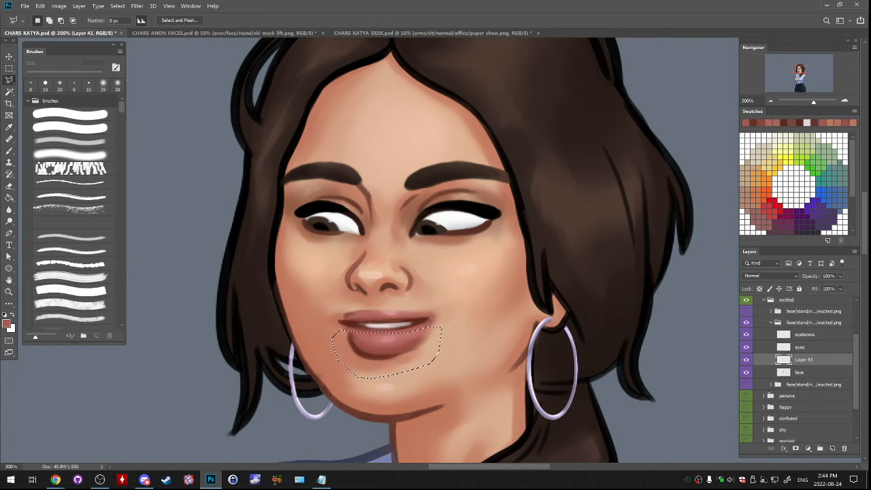
key(ctrl+d)
key(ctrl+z)
key(ctrl+shift+z)
- Collapse the idle/sw excited group and toggle it against the closed-mouth excited variant beneath it
click(770, 322)
click(746, 334)
click(747, 322)
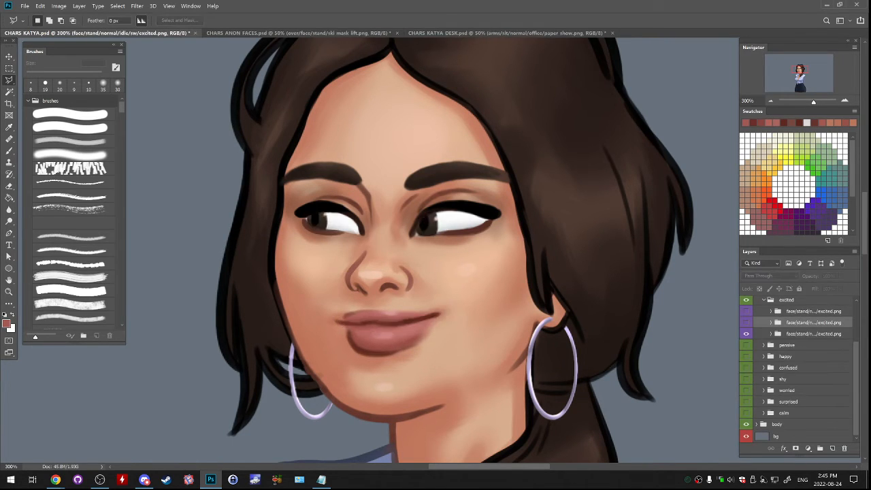
click(746, 322)
click(746, 322)
click(747, 322)
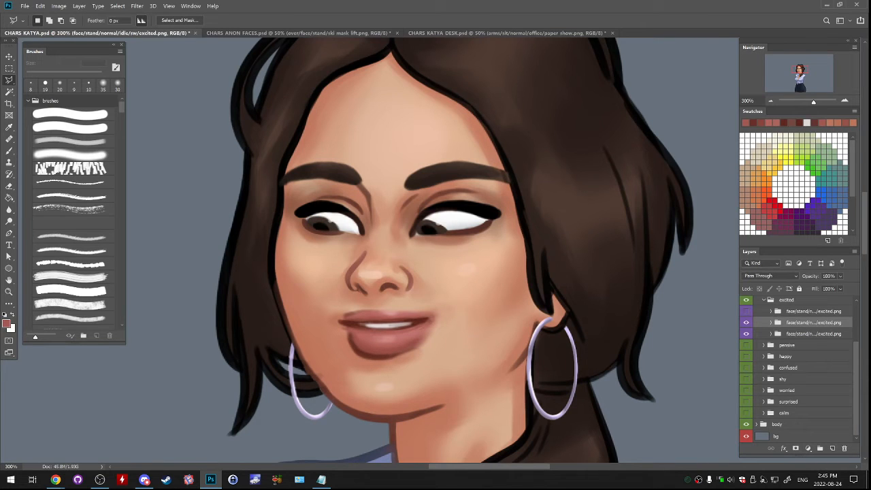
- Check the excited variant group names and move the idle/sw excited group to the top of the excited folder
click(814, 334)
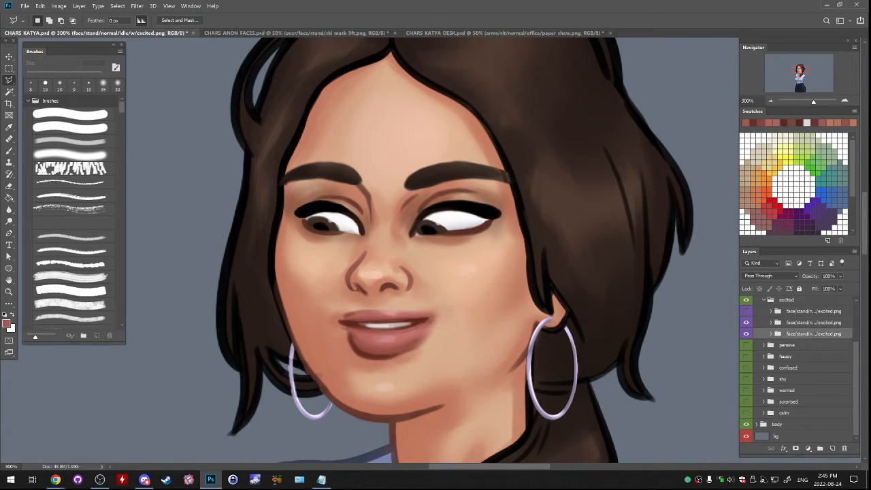
double_click(813, 322)
key(Tab)
key(shift+Tab)
key(shift+Tab)
click(813, 322)
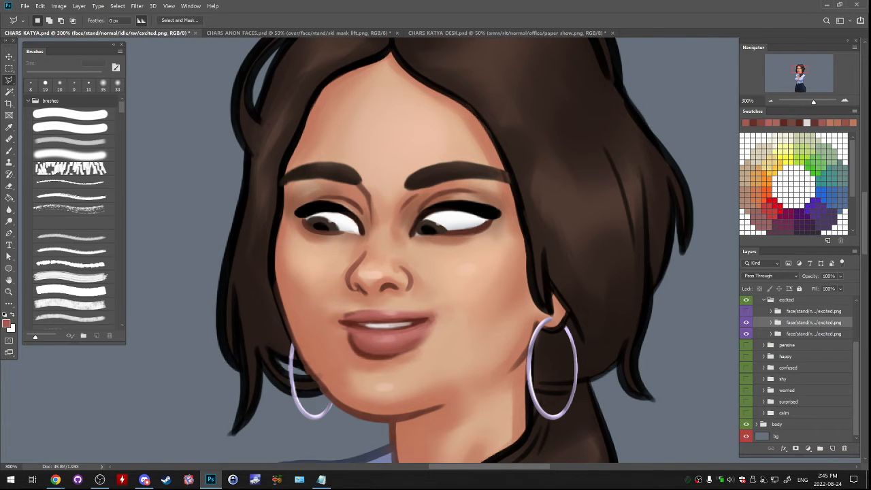
drag(814, 322, 813, 305)
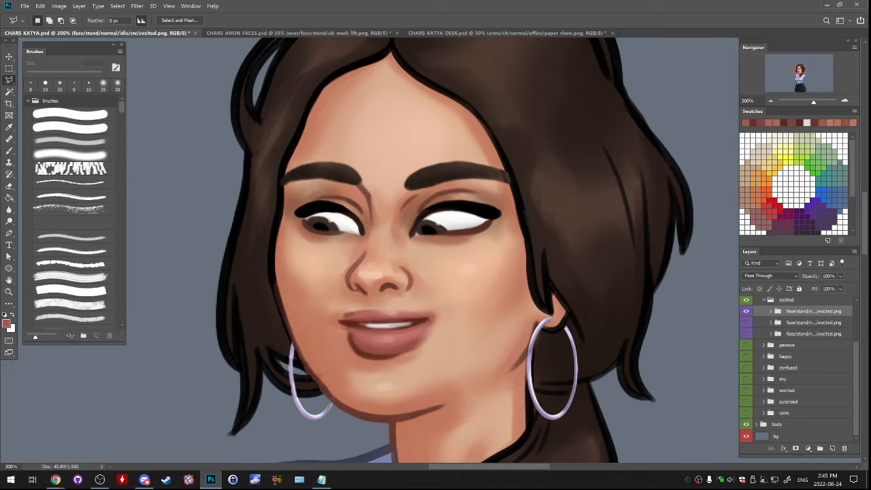
- Expand the idle/sw excited group and merge Layer 43 down into the face layer
click(770, 311)
click(803, 349)
click(746, 348)
click(746, 348)
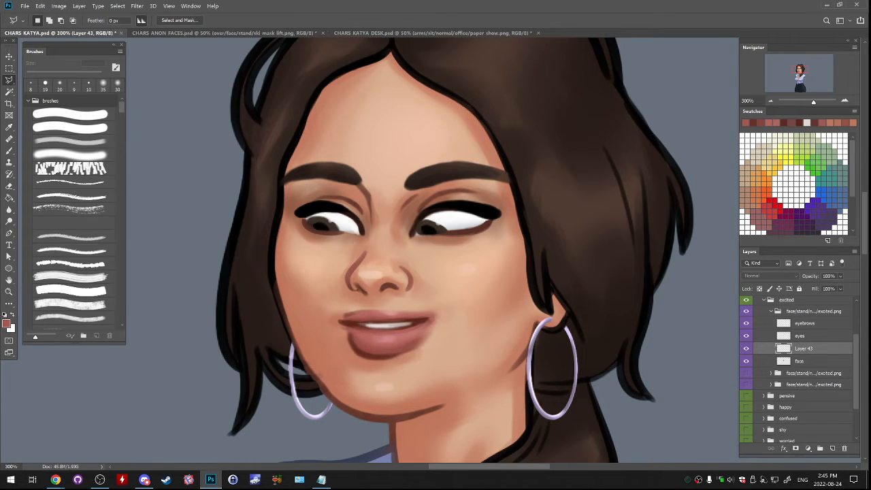
key(ctrl+e)
- Try copying the lassoed mouth area to a new layer and warping it into a wider, higher smile
mouse_move(336, 299)
mouse_down()
mouse_move(317, 304)
mouse_move(347, 369)
mouse_move(400, 379)
mouse_move(449, 327)
mouse_move(404, 301)
mouse_move(336, 300)
mouse_up()
key(ctrl+c)
key(ctrl+v)
click(40, 6)
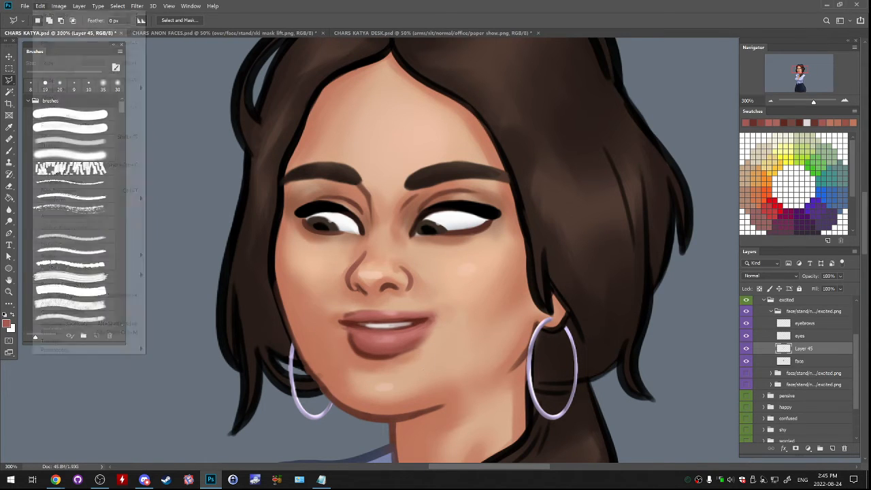
mouse_move(75, 199)
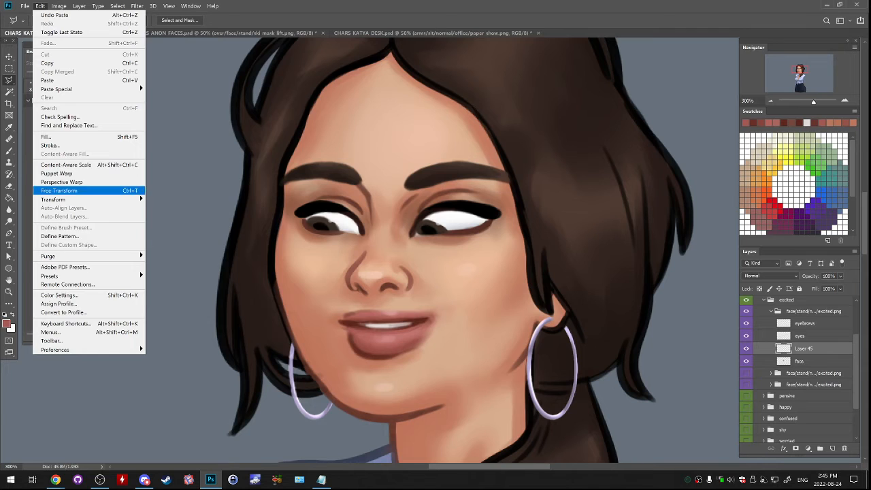
click(159, 253)
mouse_move(316, 316)
mouse_down()
mouse_move(306, 307)
mouse_move(313, 331)
mouse_up()
key(ctrl+z)
key(ctrl+z)
drag(438, 330, 444, 317)
key(ctrl+z)
drag(314, 299, 316, 291)
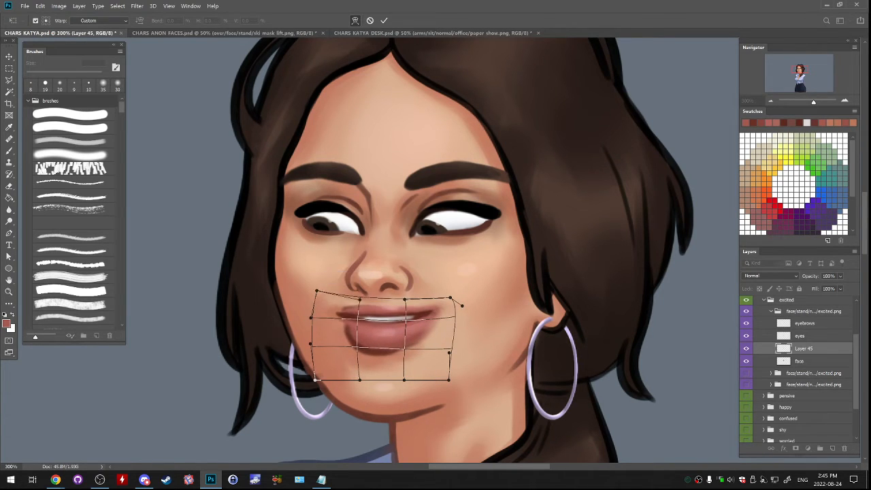
drag(313, 340, 315, 340)
drag(381, 347, 382, 346)
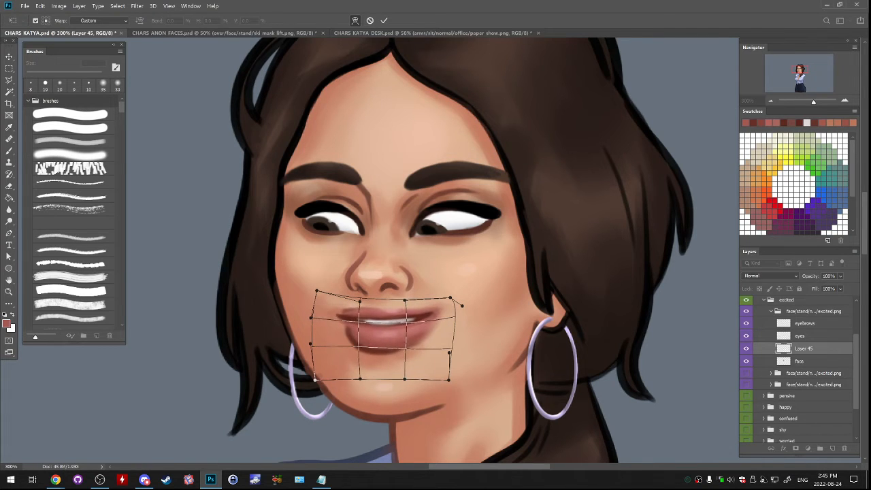
key(Return)
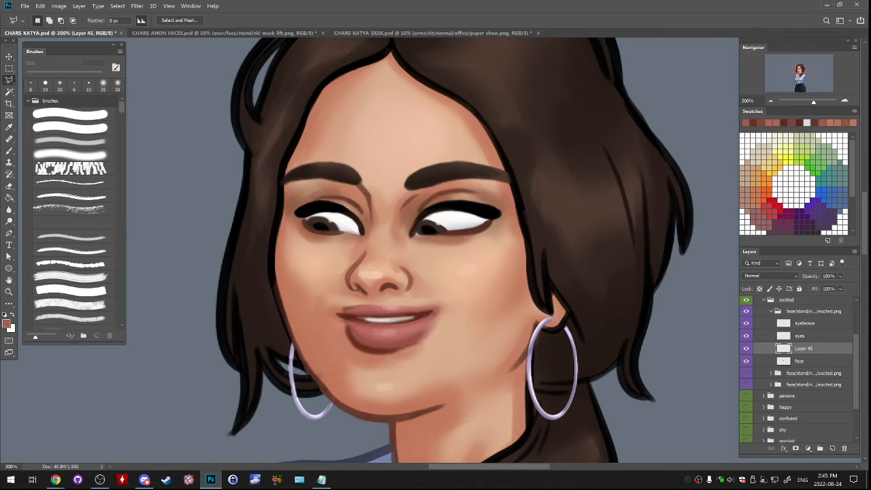
- Undo the mouth warp and the pasted mouth layer, and clear the selection
key(ctrl+z)
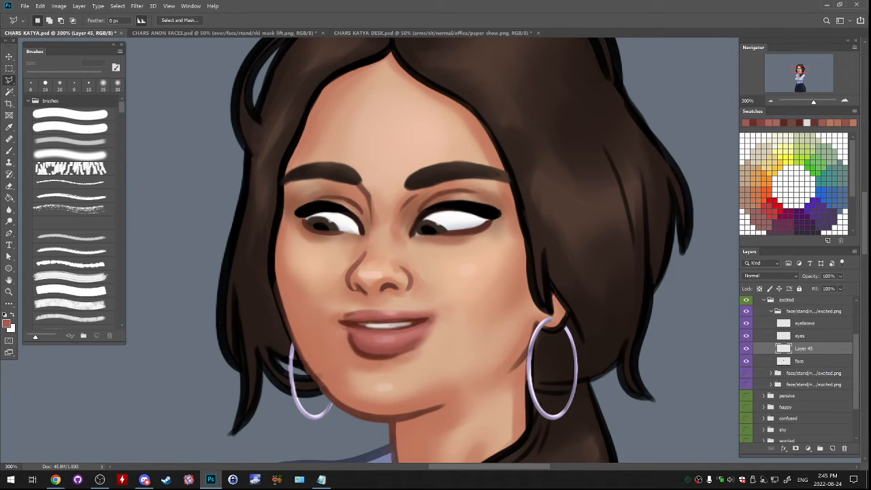
key(ctrl+z)
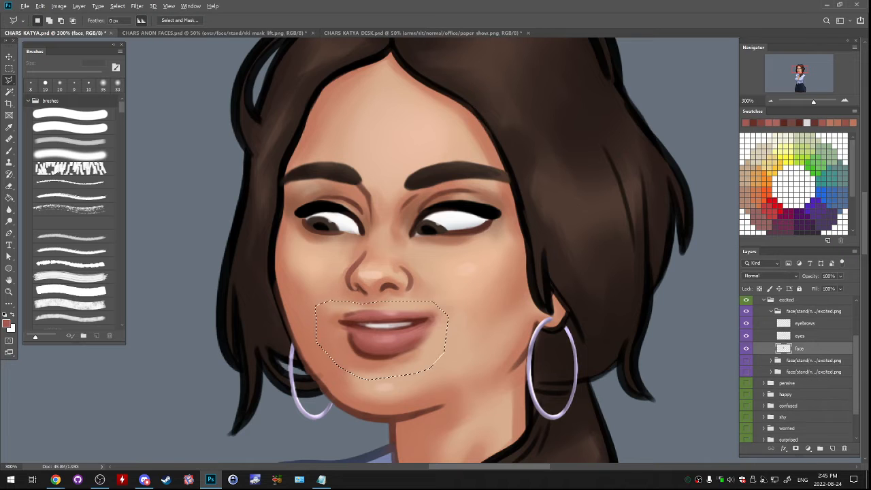
key(ctrl+d)
click(41, 6)
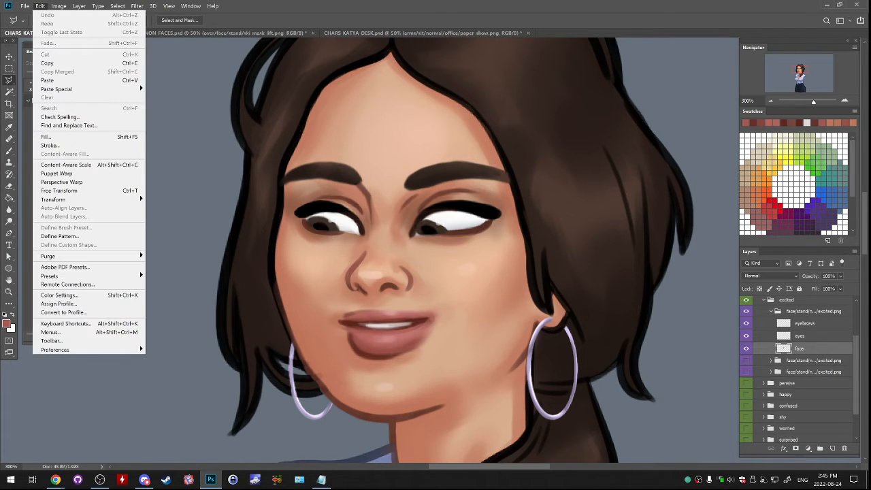
key(Escape)
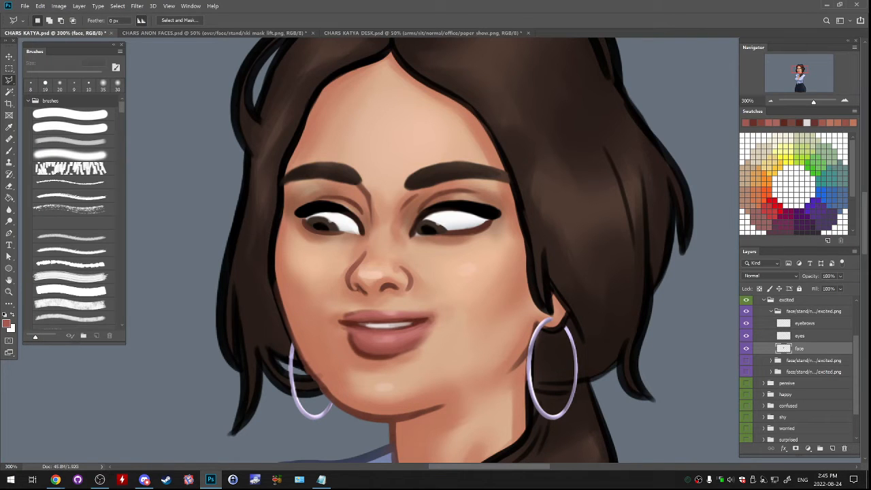
- Collapse the idle/sw excited group, save CHARS KATYA.psd, and switch to the CHARS KATYA DESK.psd document
mouse_move(338, 303)
mouse_down()
mouse_move(334, 363)
mouse_move(364, 377)
mouse_move(401, 379)
mouse_move(441, 357)
mouse_move(448, 317)
mouse_move(392, 307)
mouse_up()
click(352, 303)
click(771, 311)
key(ctrl+s)
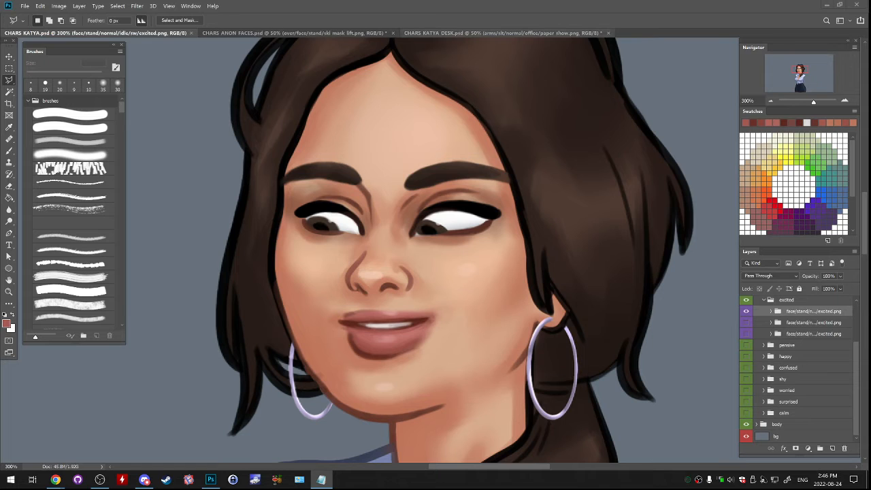
click(502, 33)
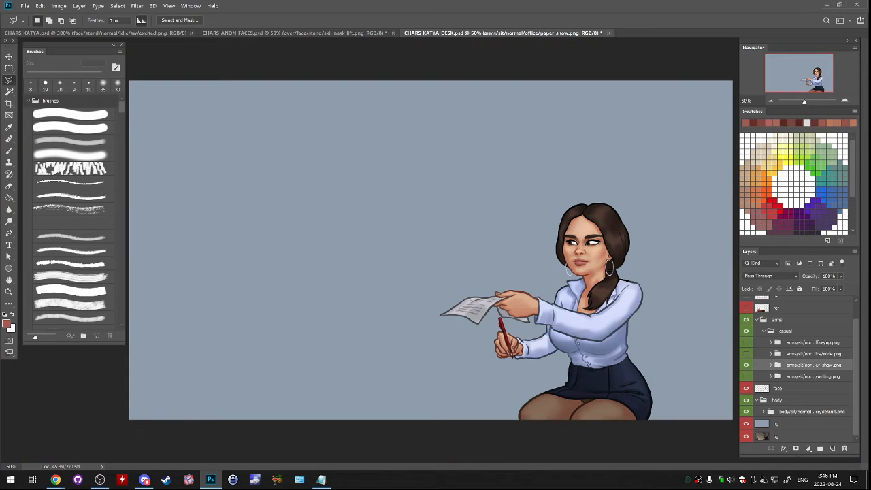
click(96, 33)
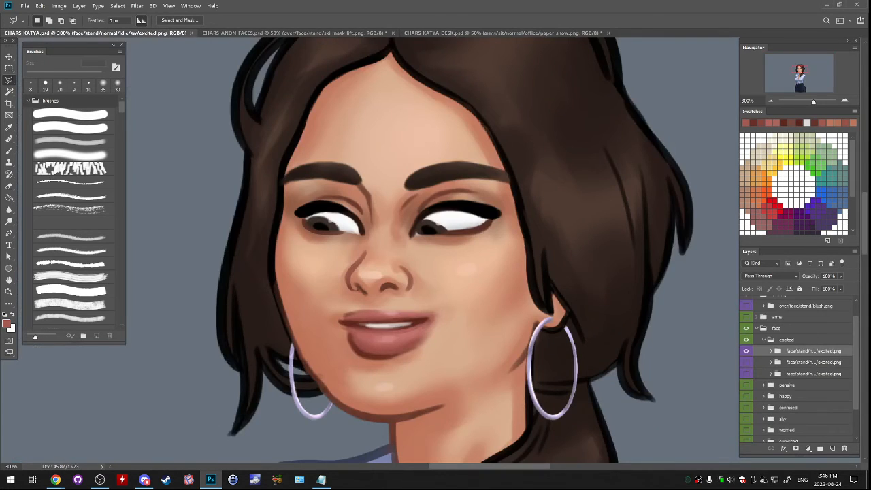
key(alt+Tab)
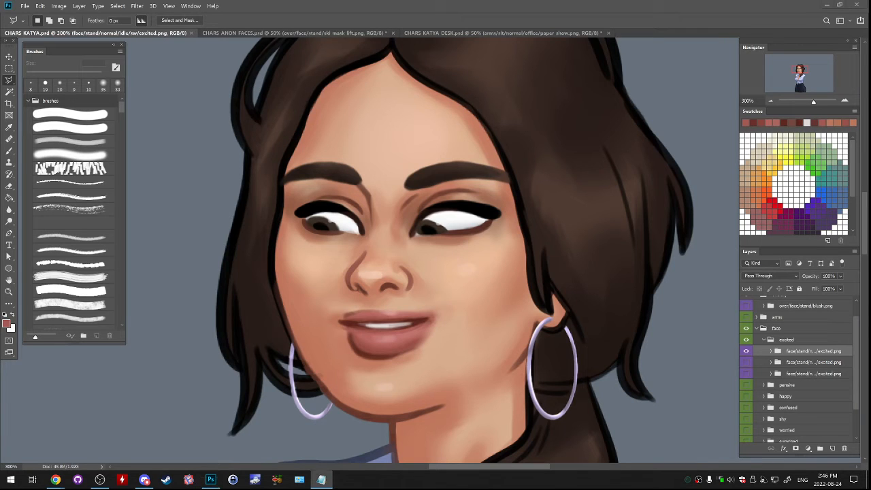
click(503, 33)
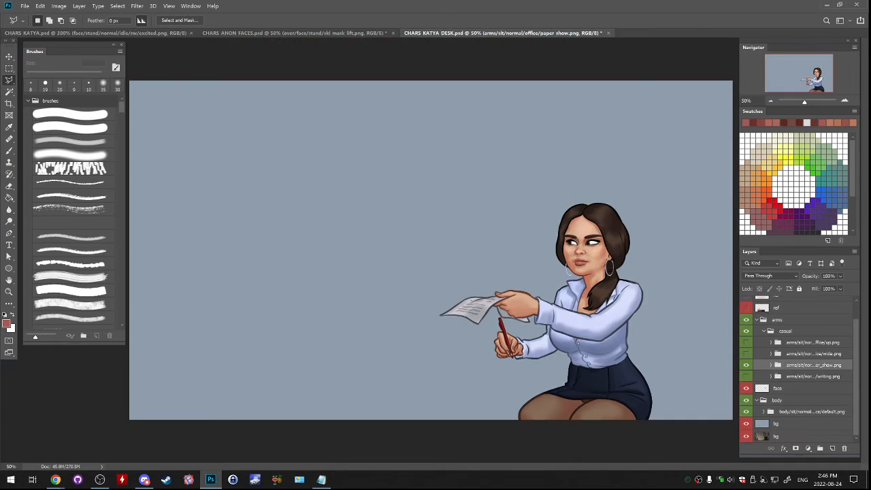
key(alt+Tab)
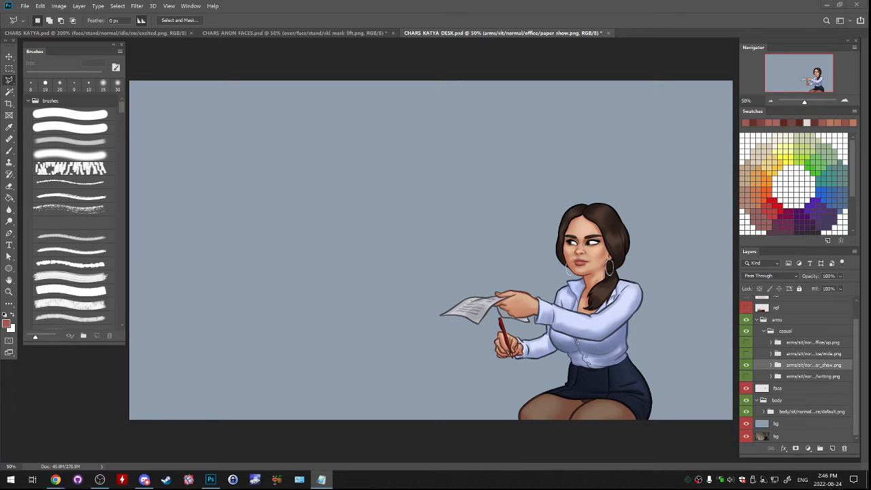
- Hide the paper show arms group and the face layer, and select the default seated office body group
click(747, 365)
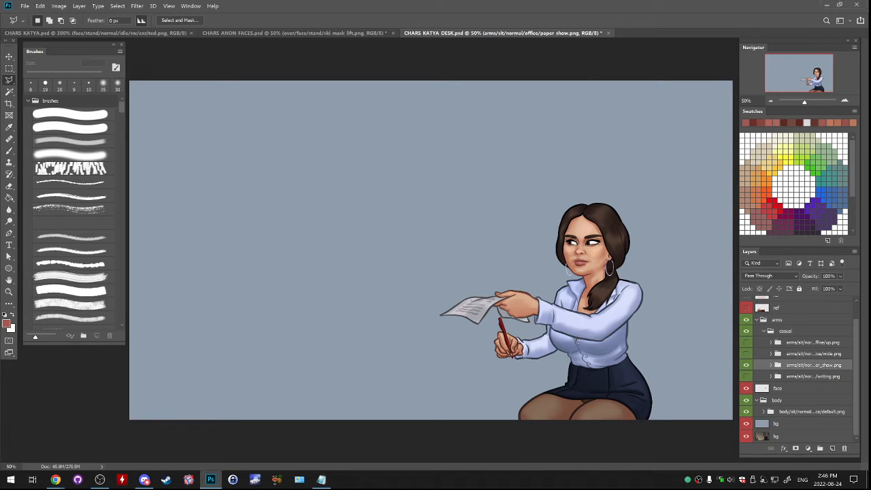
click(746, 365)
click(746, 411)
click(747, 410)
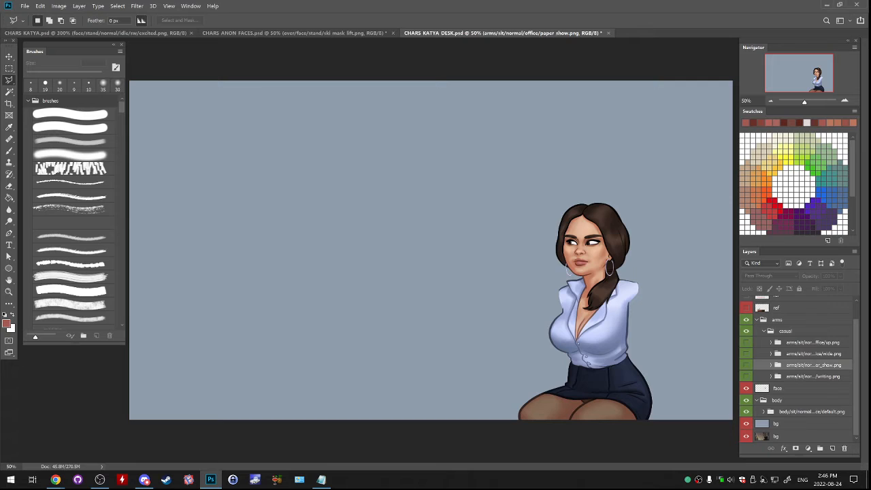
scroll(799, 369, up, 1)
scroll(799, 369, down, 1)
click(746, 388)
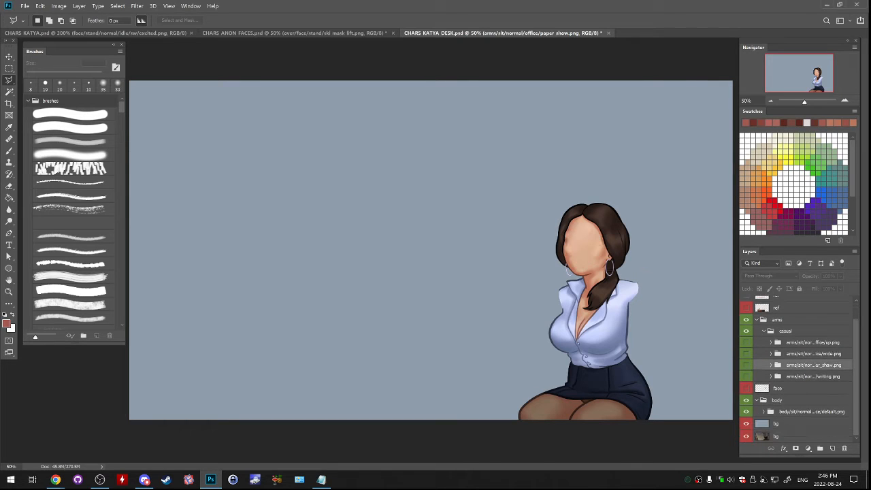
click(812, 412)
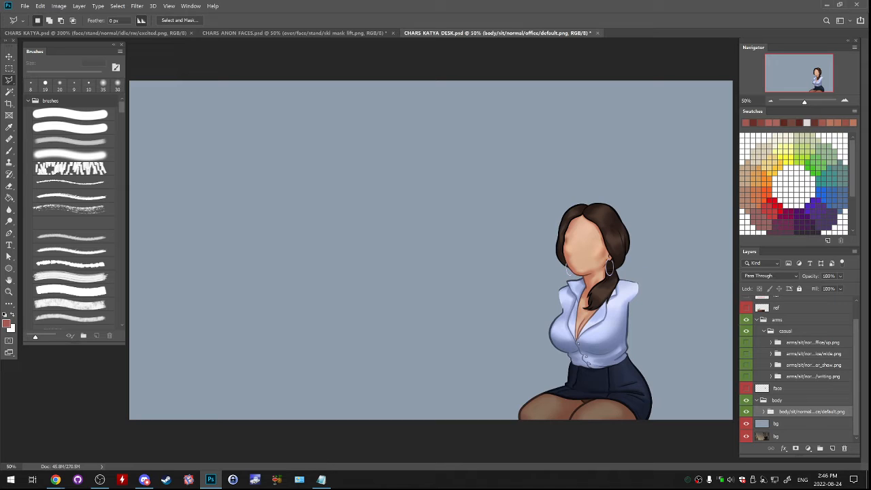
click(746, 376)
click(746, 377)
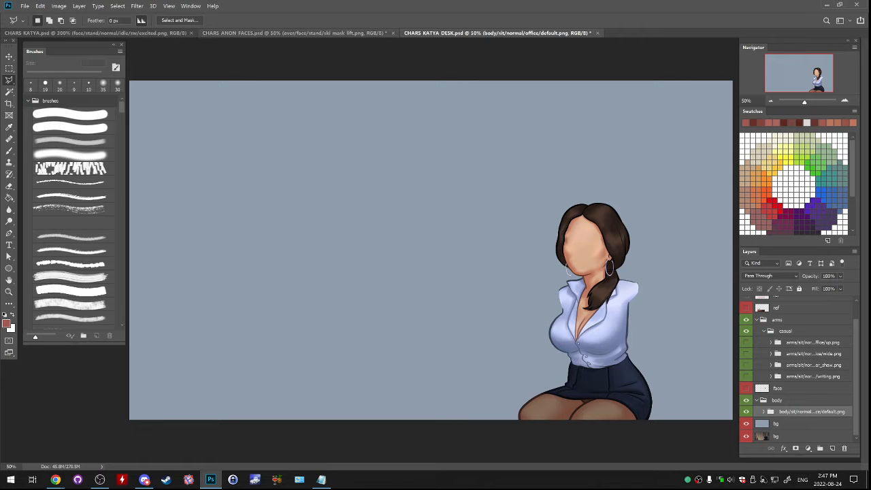
- Switch to CHARS KATYA.psd, duplicate the visible office_mess default body group and merge the copy into a single layer
key(ctrl+shift+Tab)
key(ctrl+shift+Tab)
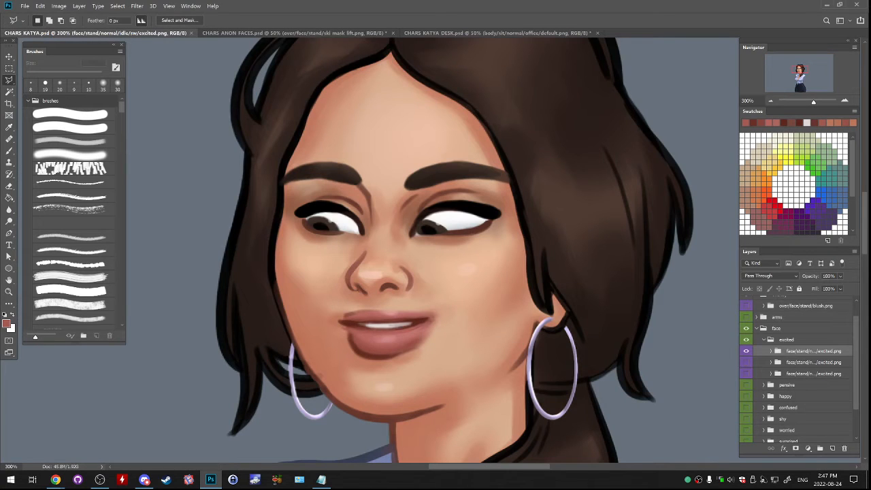
scroll(796, 367, down, 2)
click(756, 424)
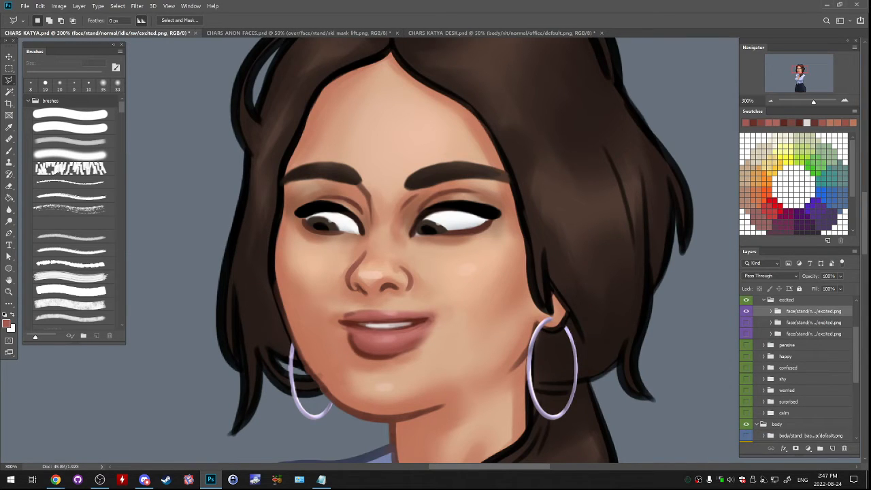
scroll(796, 370, down, 5)
click(747, 390)
click(746, 390)
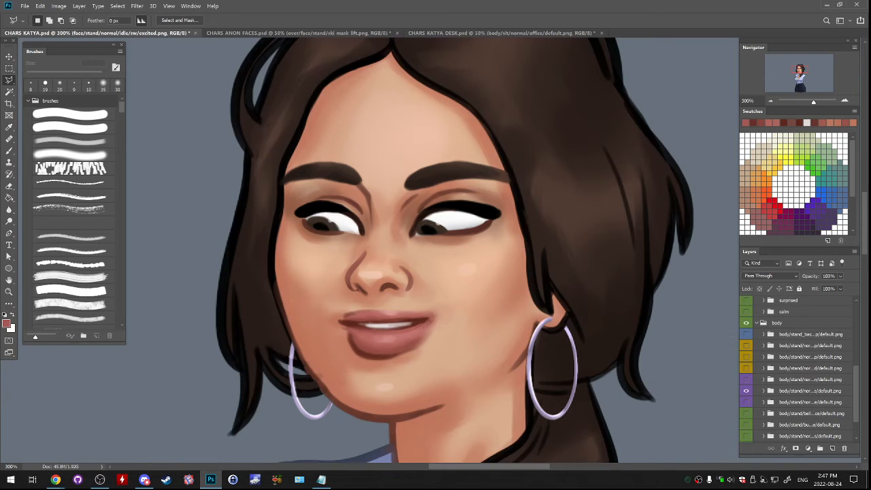
key(ctrl+1)
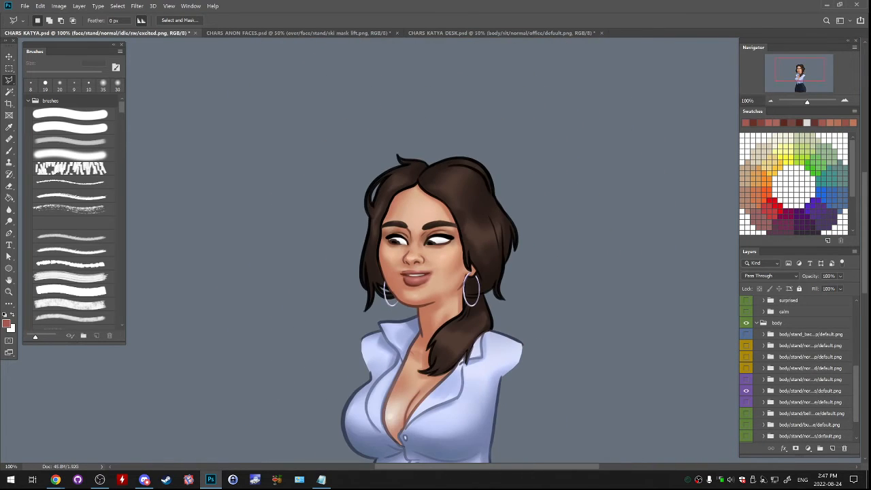
right_click(809, 390)
click(796, 74)
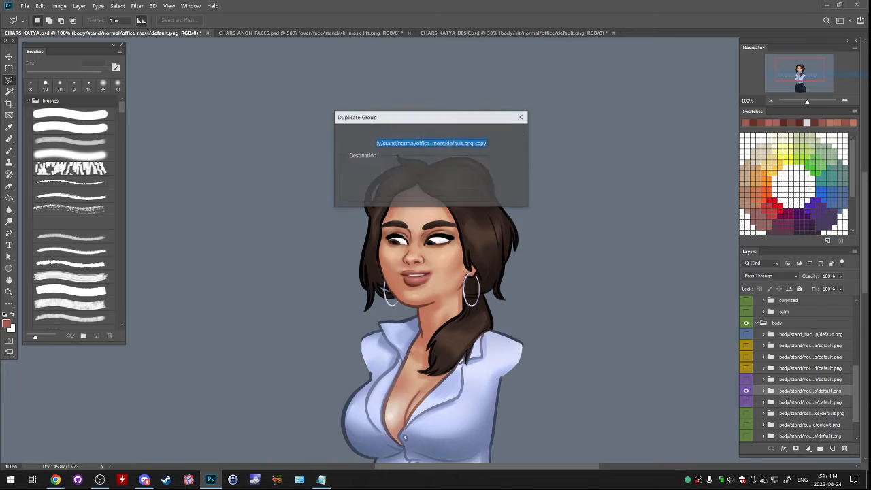
click(510, 134)
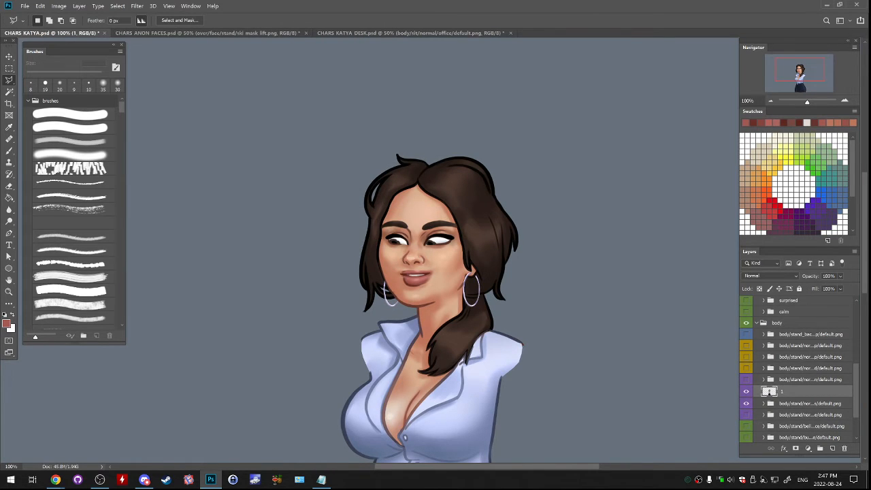
- Copy the merged body layer 1 into CHARS KATYA DESK.psd and delete it from CHARS KATYA.psd
drag(54, 32, 60, 76)
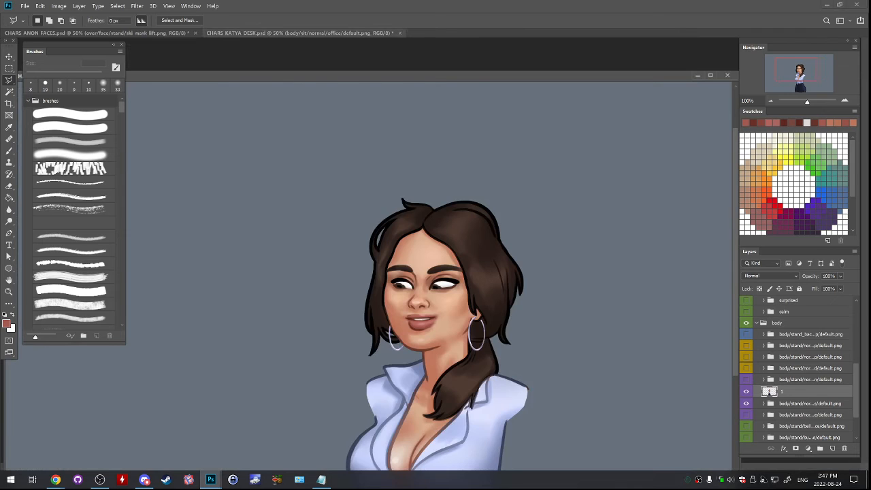
key(ctrl+Tab)
key(ctrl+Tab)
key(ctrl+Tab)
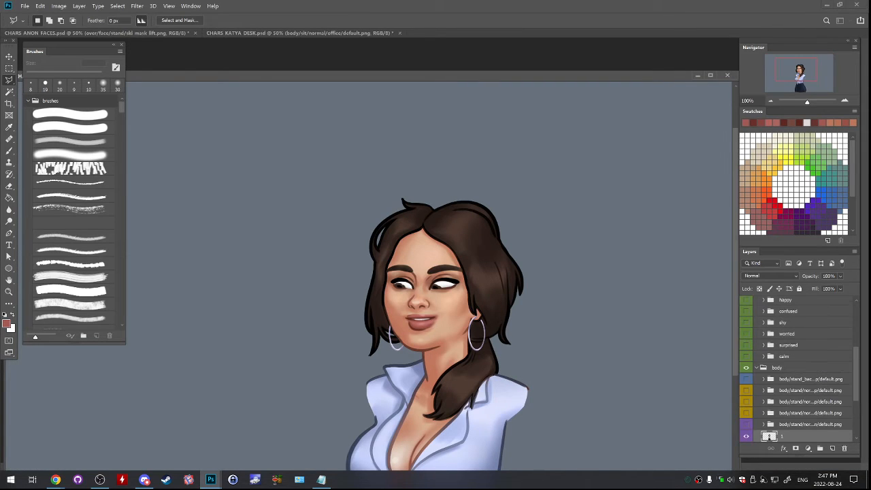
drag(782, 436, 435, 81)
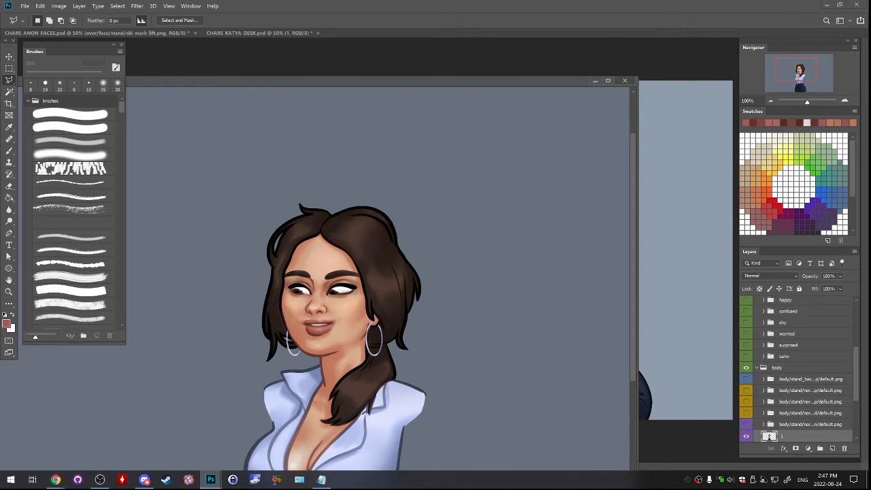
click(624, 80)
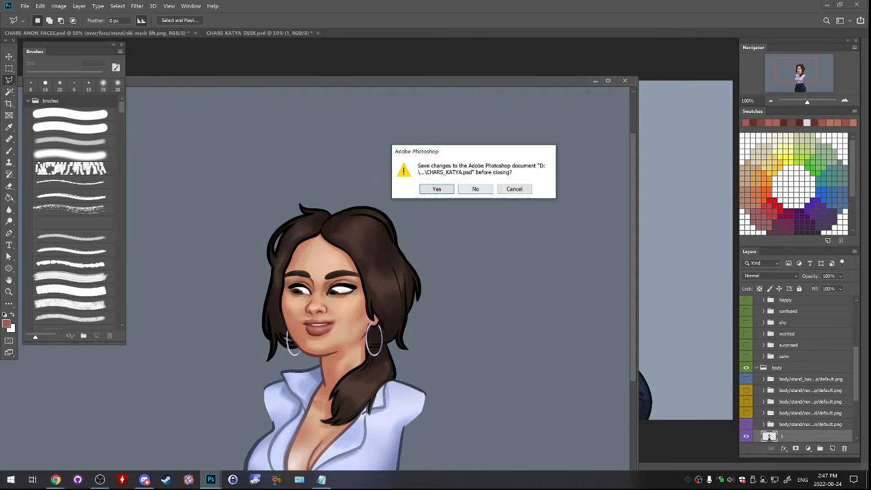
click(474, 189)
drag(504, 81, 561, 28)
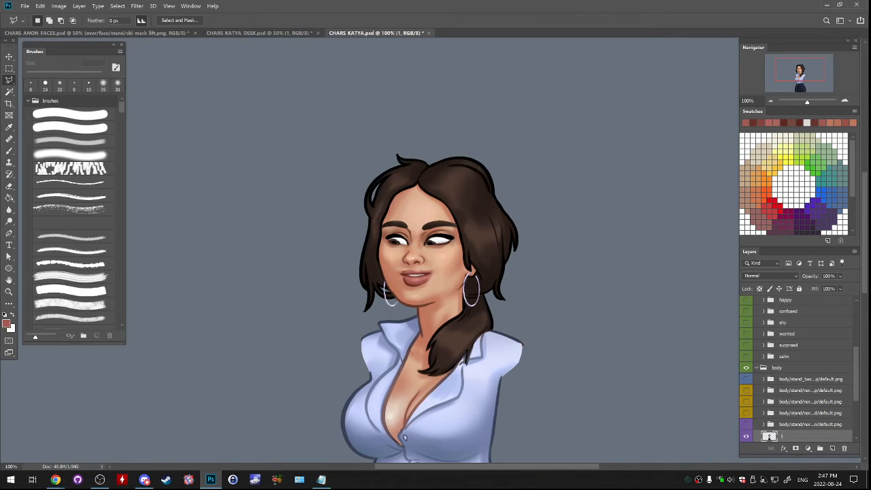
mouse_move(843, 436)
mouse_down()
mouse_move(866, 460)
mouse_move(843, 449)
mouse_up()
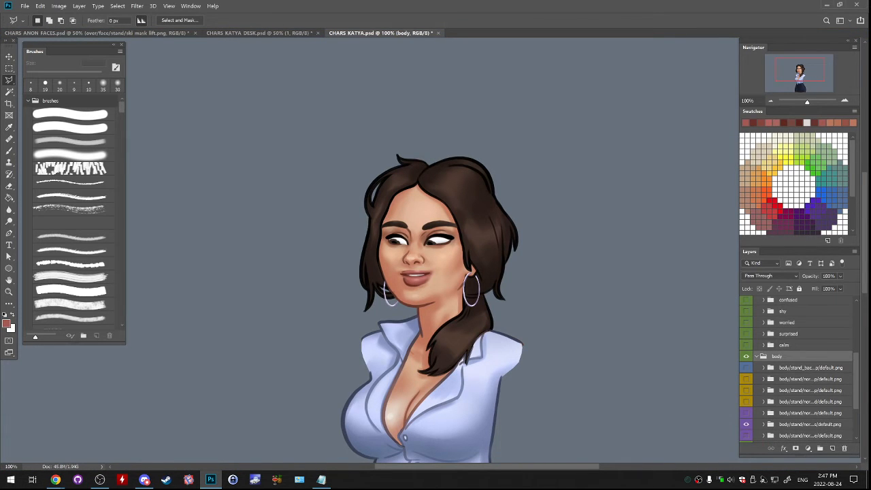
- Check the copied standing body beside the seated one in CHARS KATYA DESK.psd and return to CHARS KATYA.psd
click(266, 33)
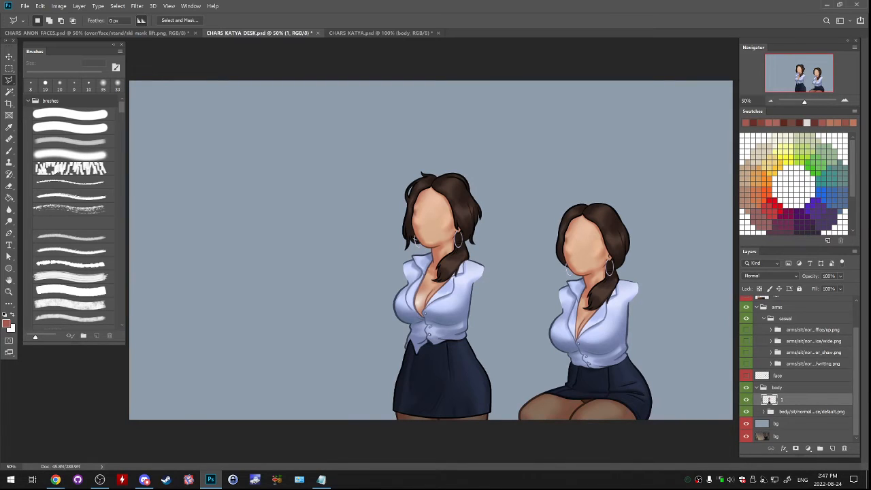
key(m)
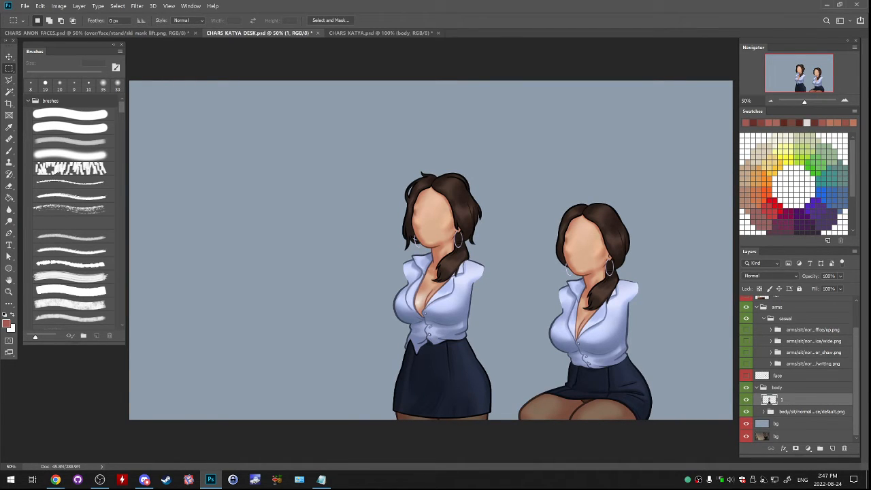
key(ctrl+z)
key(ctrl+shift+z)
key(ctrl+Tab)
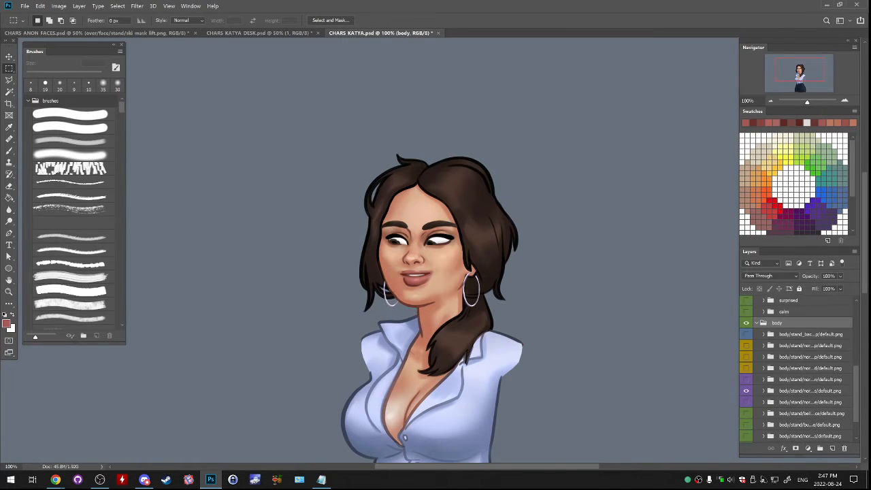
- Expand the office_mess body group and merge its upper line layer with Layer 31 below it
scroll(763, 378, down, 1)
click(763, 378)
scroll(763, 378, down, 4)
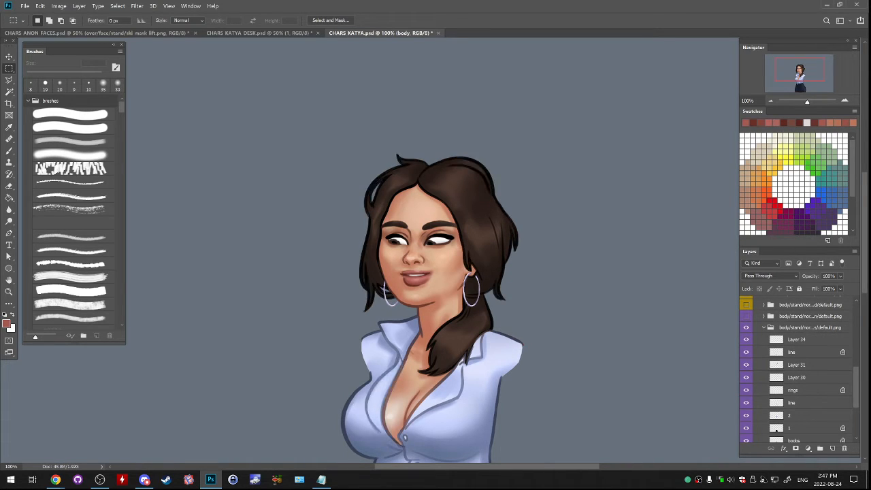
click(746, 352)
click(792, 352)
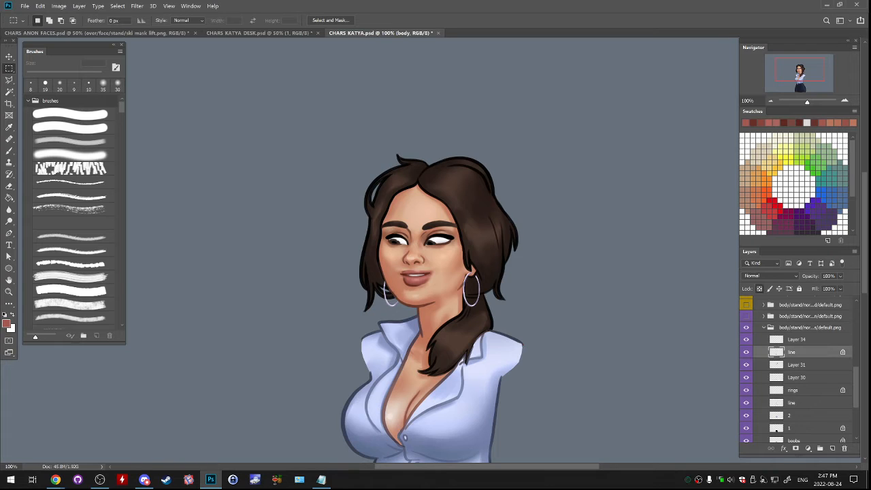
key(ctrl+e)
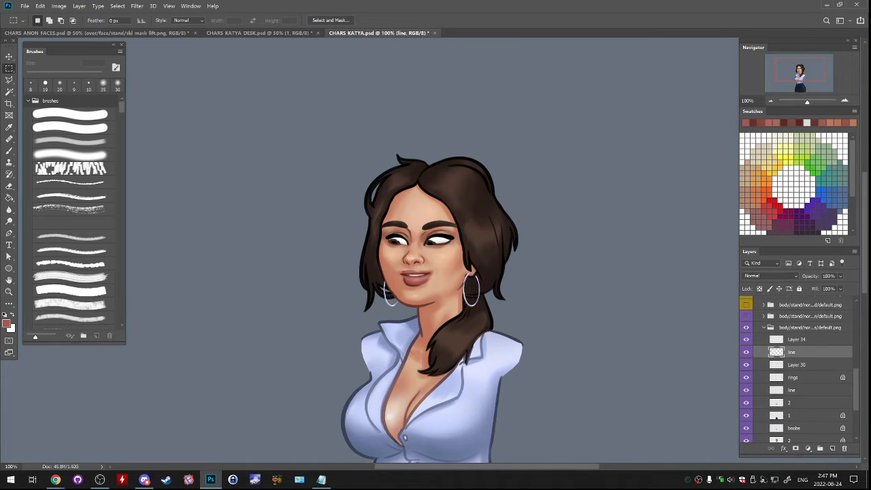
click(746, 352)
click(746, 352)
- Copy the merged line layer into CHARS KATYA DESK.psd and dock CHARS KATYA.psd back among the other documents
drag(378, 33, 210, 86)
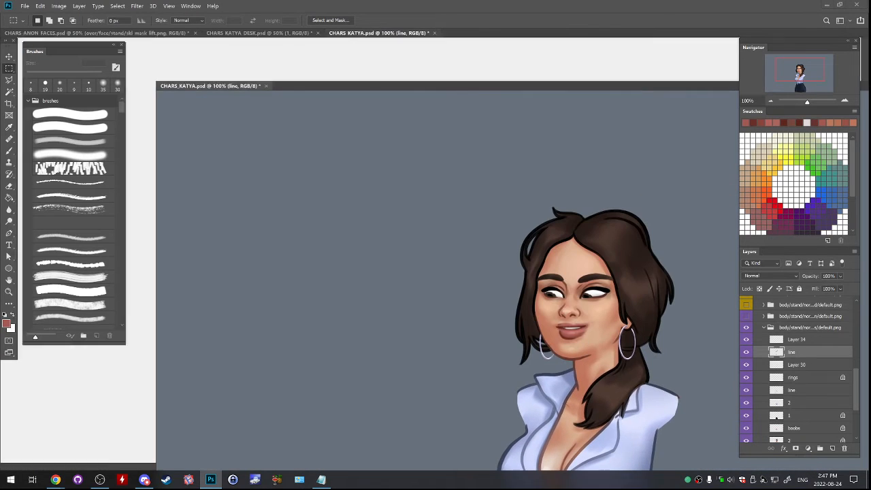
drag(791, 351, 530, 55)
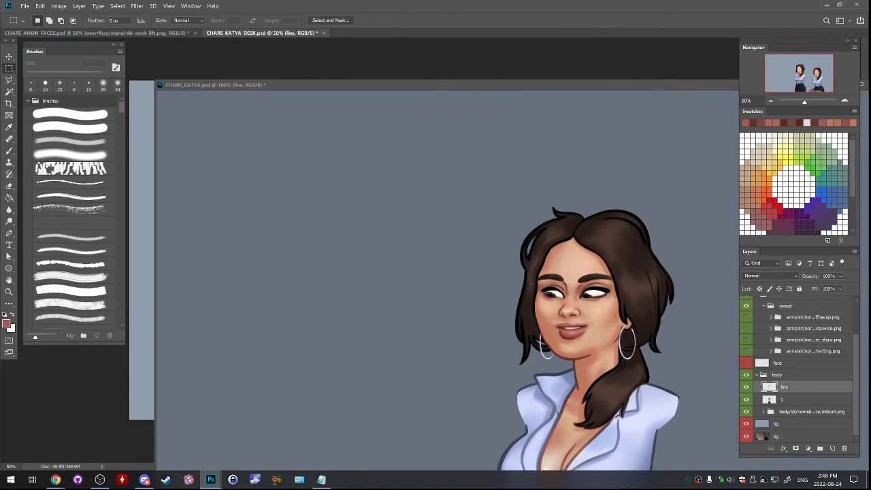
drag(436, 85, 448, 46)
drag(340, 32, 340, 33)
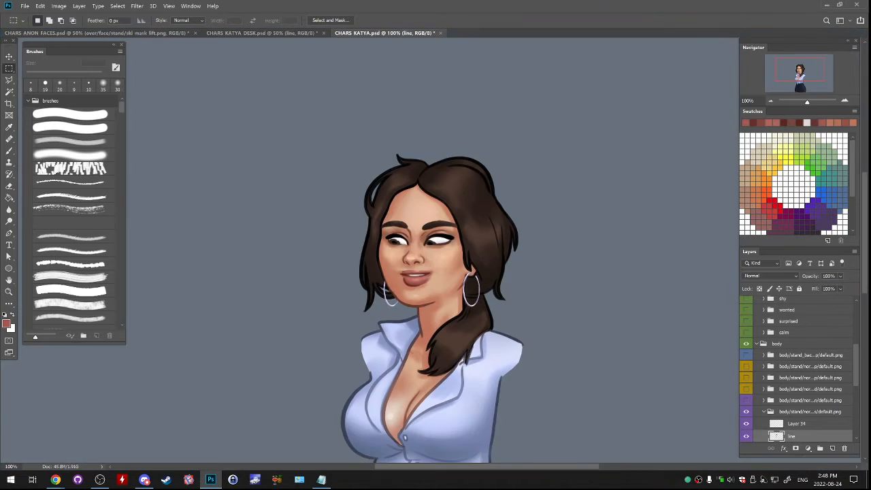
- In CHARS KATYA DESK.psd, select the copied line and body layers together and move them over the seated figure, matching the heads
click(265, 32)
drag(450, 290, 495, 242)
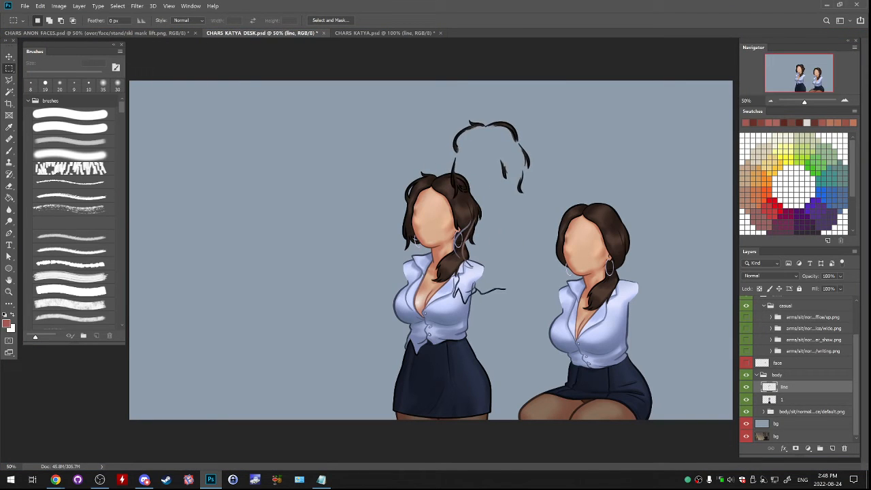
key(ctrl+z)
click(782, 399)
shift+click(784, 387)
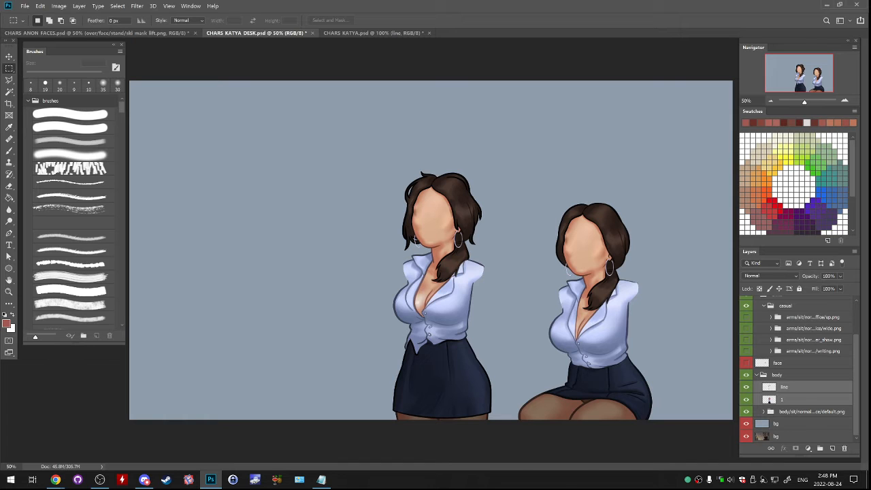
ctrl+drag(415, 239, 566, 268)
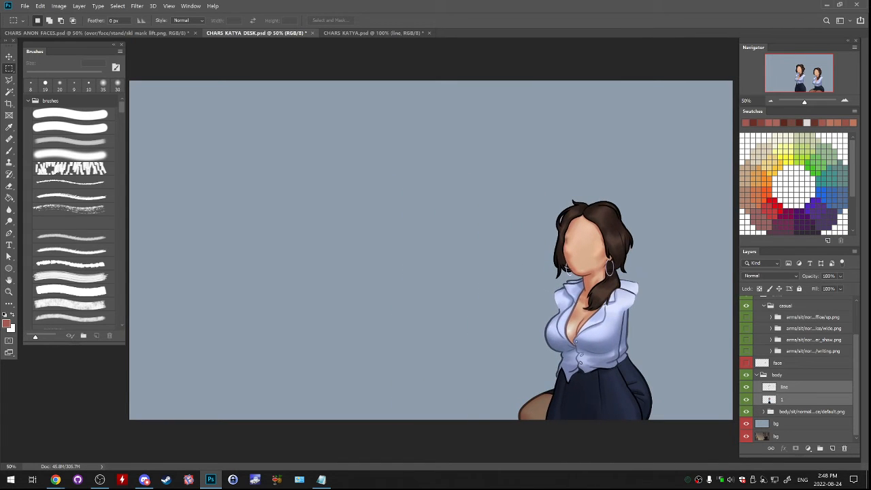
- Check up close how the copied head aligns with the seated figure's head by toggling the body layers' visibility
key(ctrl+plus)
key(ctrl+plus)
drag(680, 285, 292, 287)
key(ctrl+plus)
key(ctrl+plus)
mouse_move(746, 399)
mouse_down()
mouse_move(746, 387)
mouse_move(746, 399)
mouse_up()
key(v)
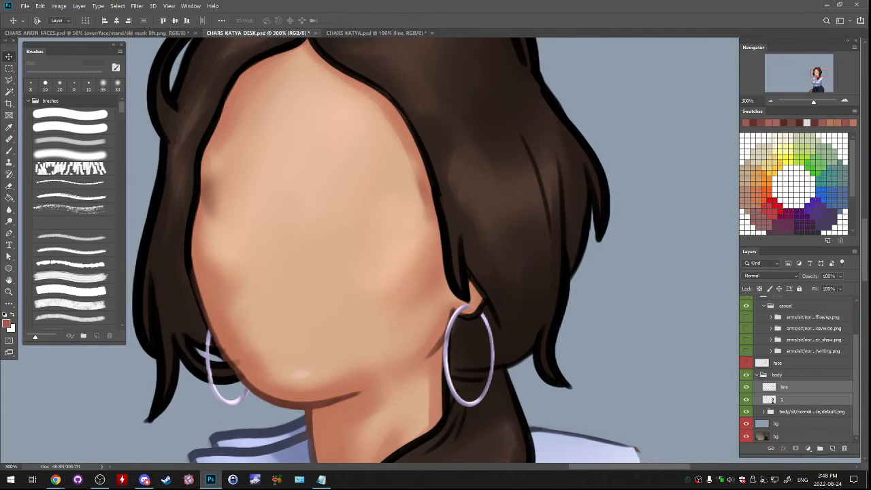
click(746, 411)
click(746, 411)
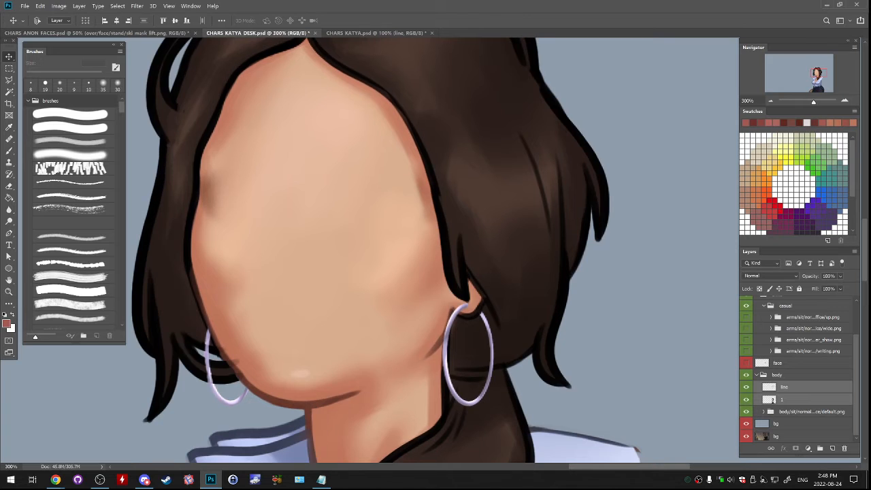
- Delete the copied standing body layer 1, keeping its line layer above the seated default body
click(746, 387)
click(746, 399)
drag(746, 400, 844, 448)
click(789, 399)
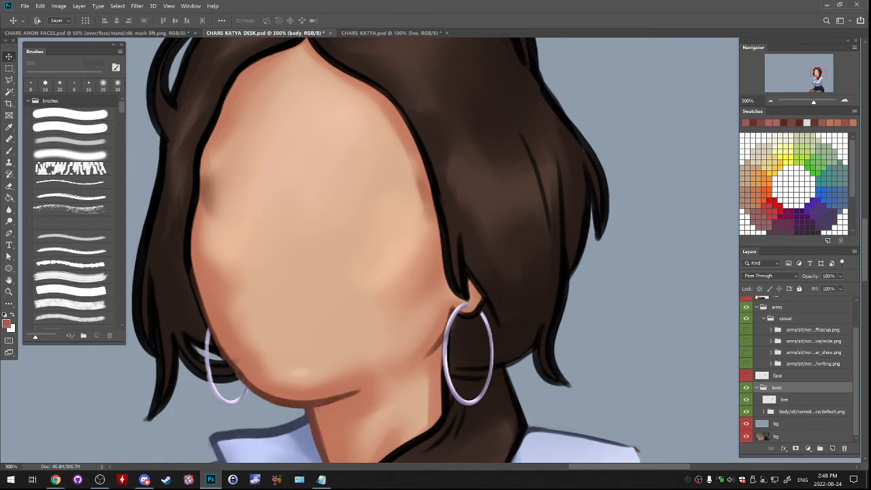
click(770, 101)
click(770, 100)
click(770, 101)
click(770, 100)
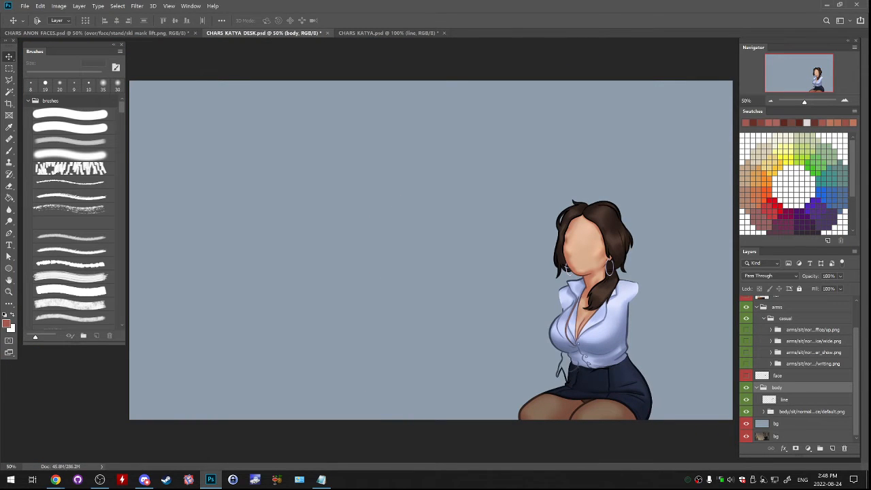
key(m)
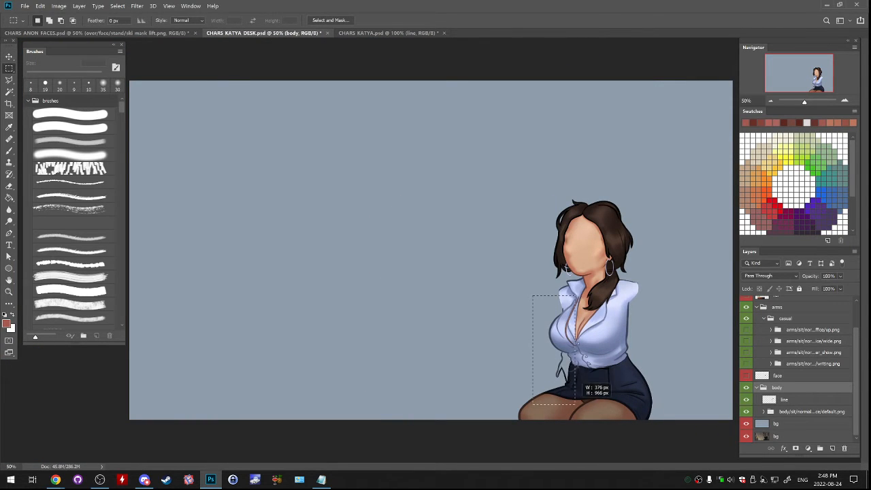
drag(580, 407, 532, 295)
key(Delete)
key(Return)
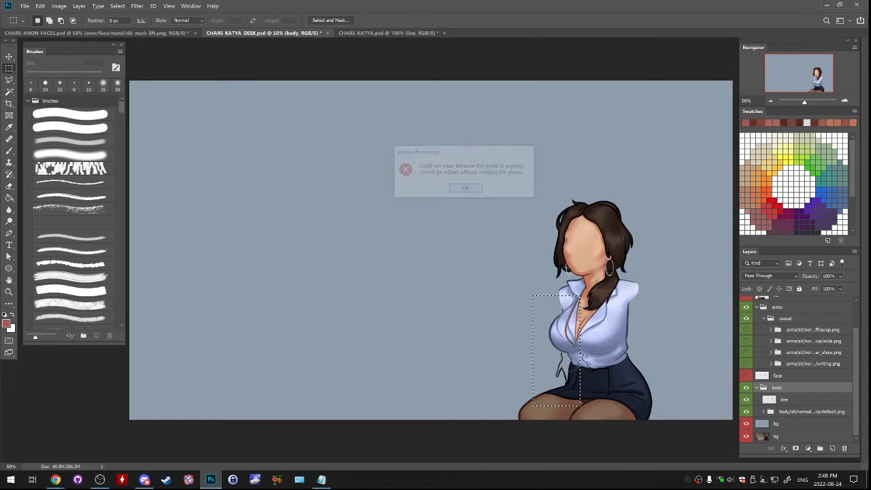
- Delete the stray lines along the front of the torso from the copied line layer
click(783, 399)
key(ctrl+d)
drag(530, 282, 580, 396)
key(Delete)
key(ctrl+d)
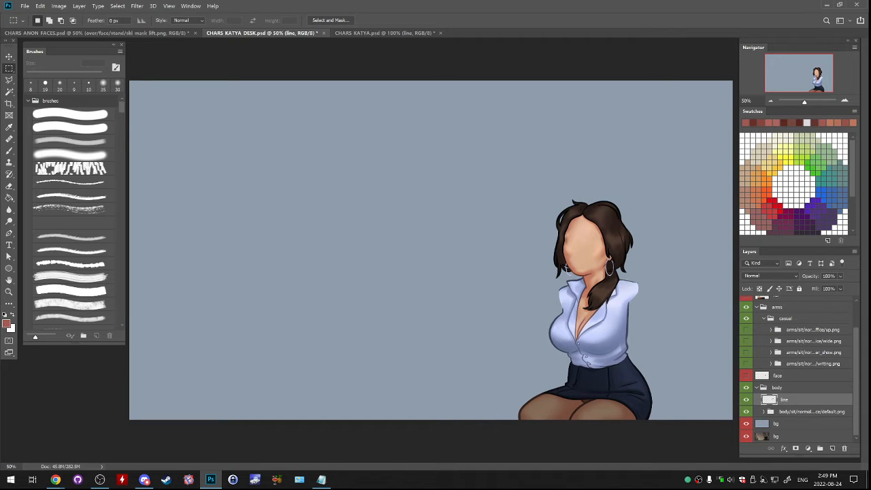
- Move the line layer into the casual arms group and wrap it in a new group named 1
drag(784, 399, 784, 325)
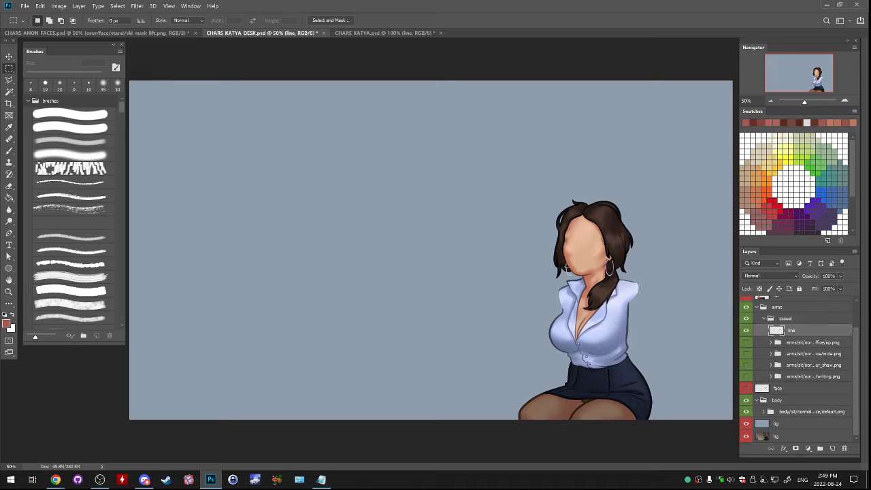
key(ctrl+g)
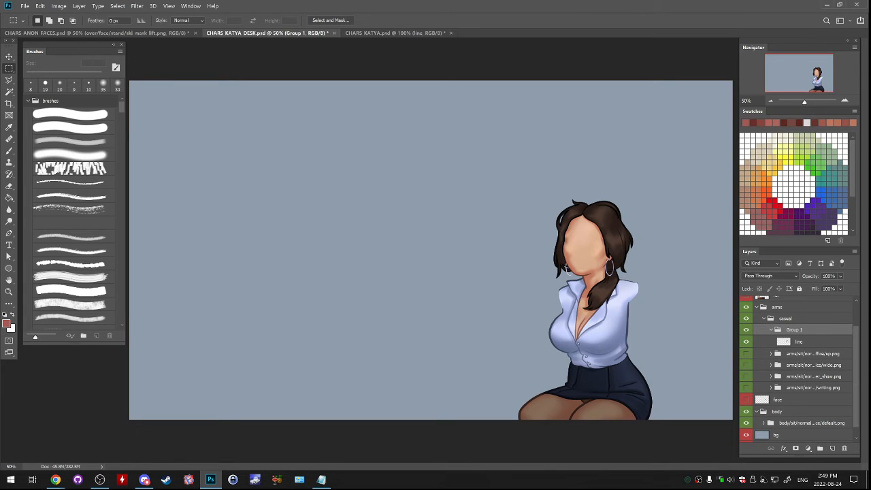
double_click(793, 329)
text(1)
key(Return)
- Colour-label the line layer and its group 1 violet
click(799, 342)
right_click(797, 342)
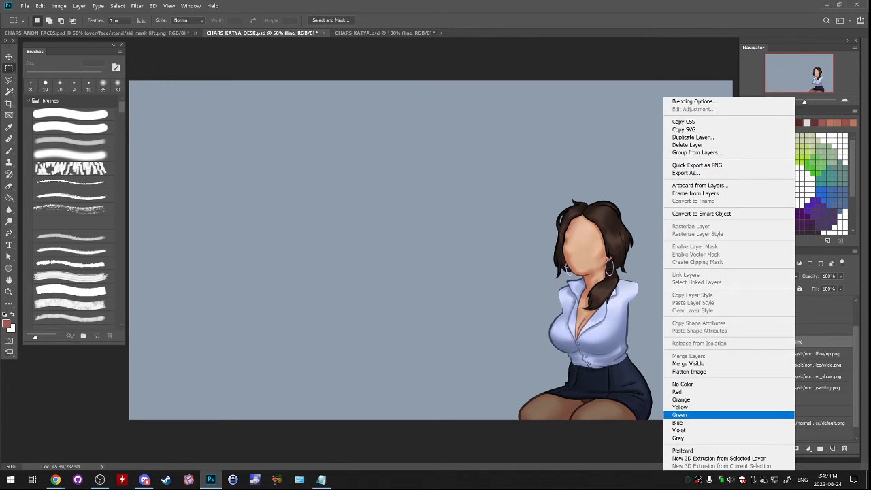
click(681, 429)
right_click(805, 329)
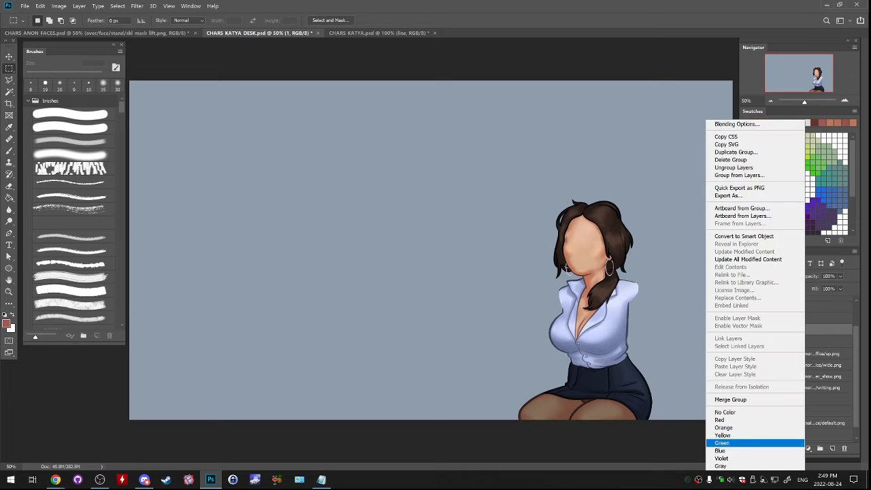
click(748, 458)
click(800, 341)
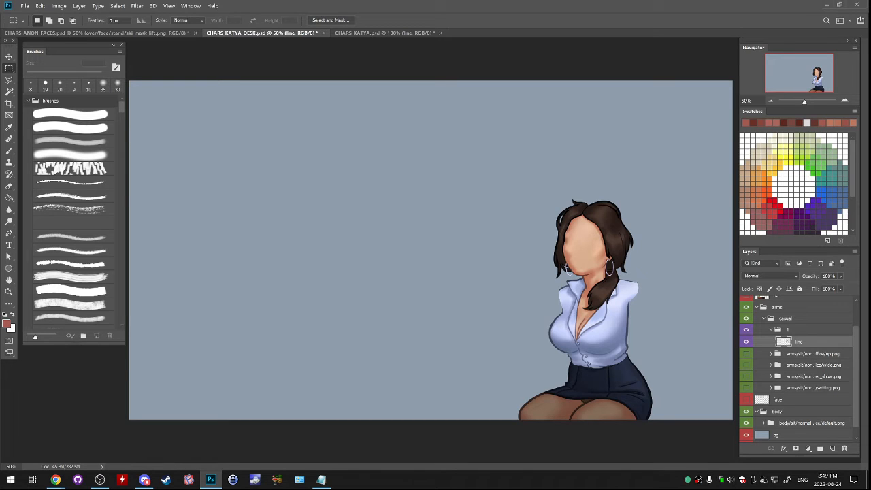
- Examine the existing show, wide and up arm poses on the seated figure, hiding each one again
click(746, 376)
click(746, 376)
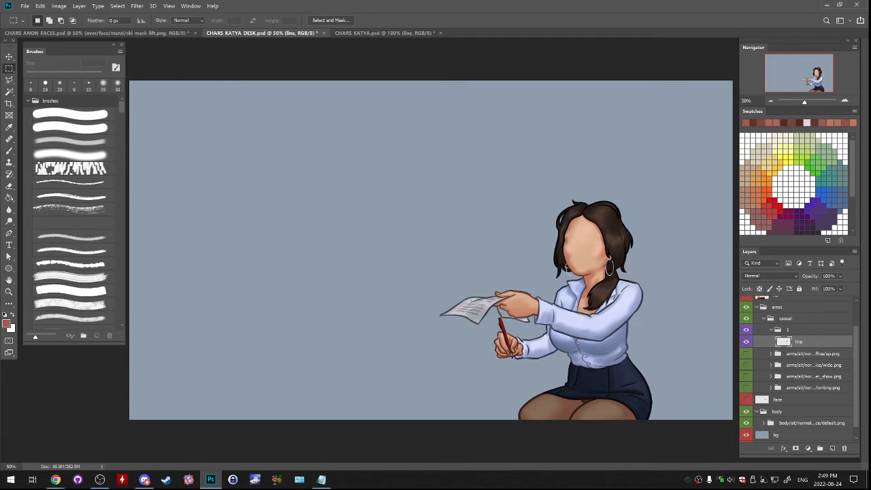
click(746, 365)
click(747, 365)
click(746, 354)
click(746, 353)
click(746, 354)
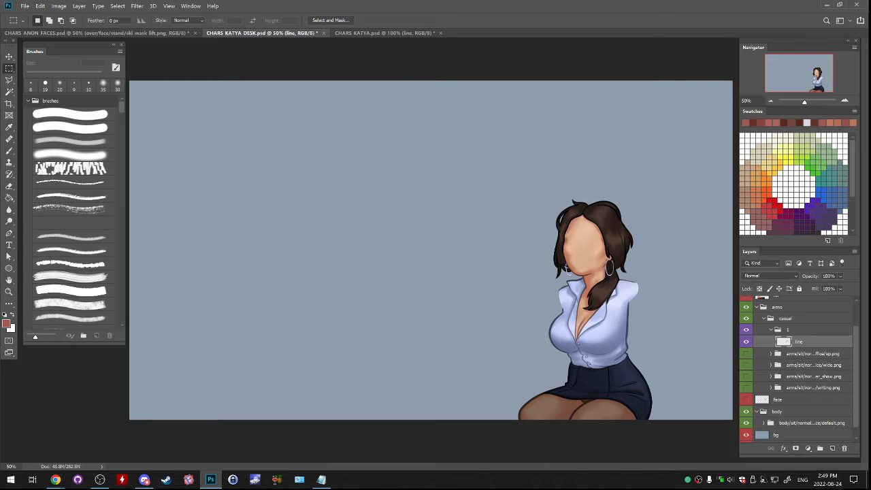
click(747, 354)
- Add a layer above the line layer in group 1, fill it with white and lower its opacity to veil the figure
click(831, 447)
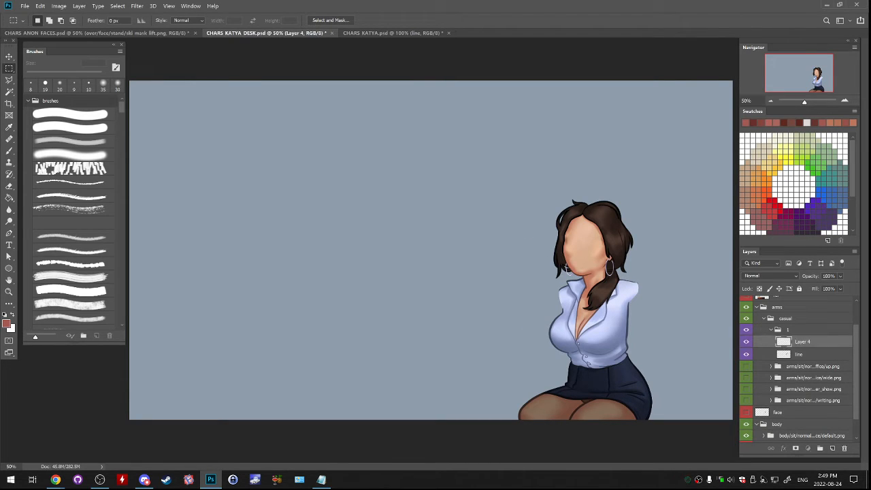
key(g)
key(x)
click(566, 270)
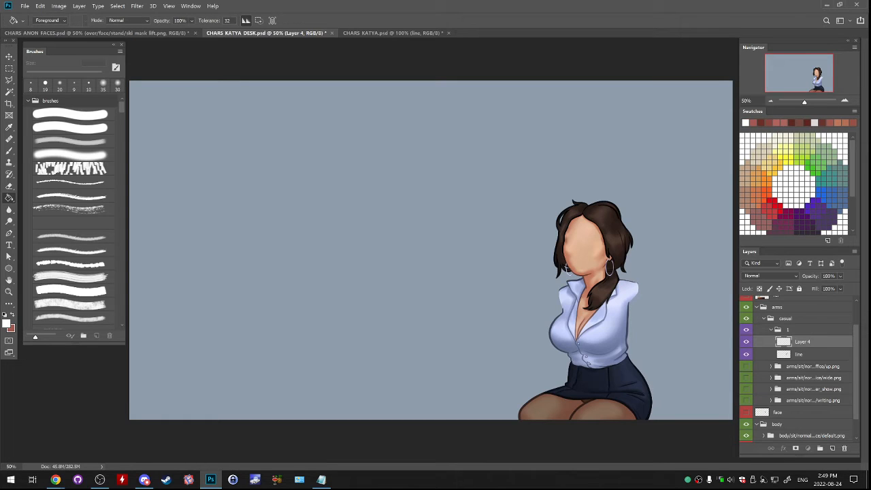
click(840, 276)
drag(852, 286, 830, 286)
- Add a new layer named sketch above the white veil layer
click(832, 447)
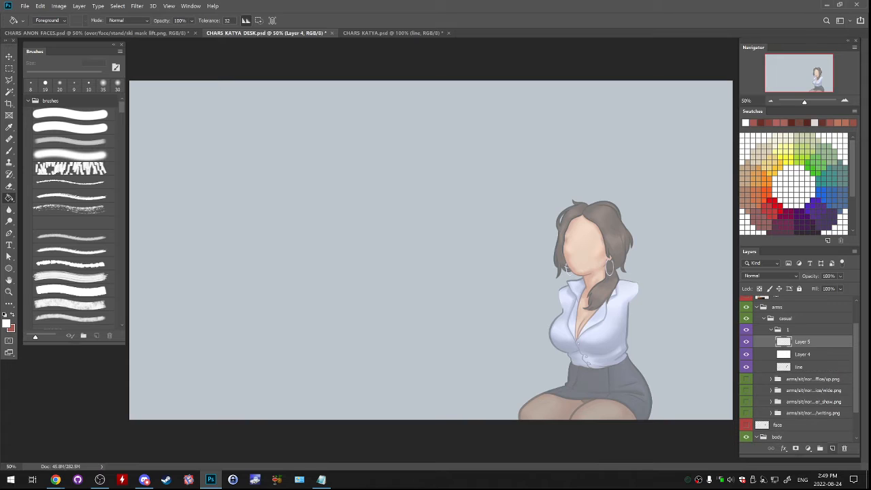
double_click(802, 341)
text(sketch)
key(Return)
- Sketch an oval for the hand over the hair beside the ear with a black 45 px brush
key(b)
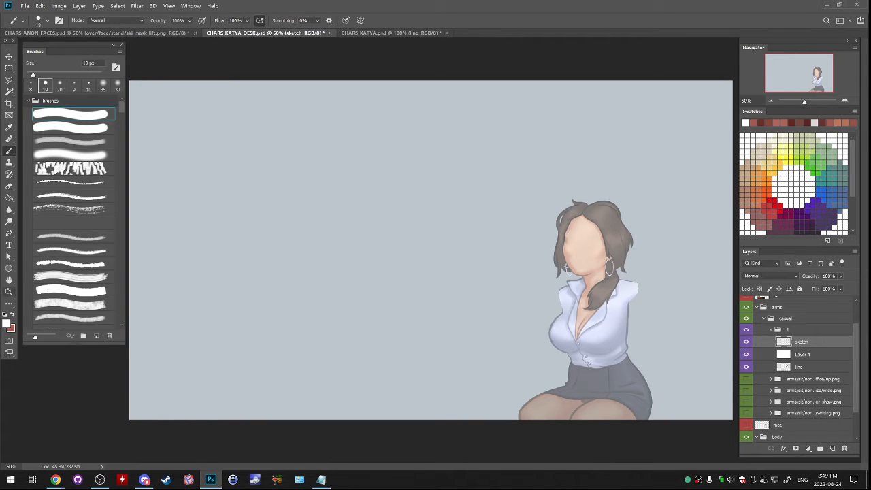
key(d)
click(844, 100)
drag(809, 78, 817, 74)
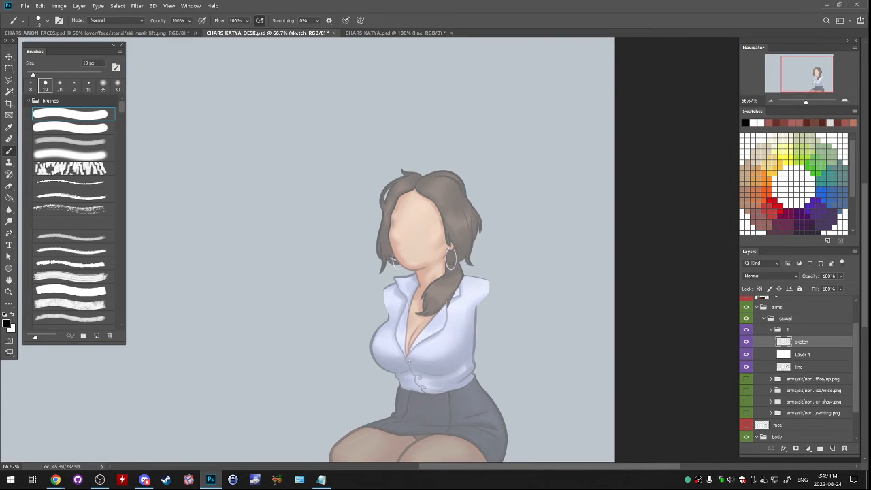
key(])
key(])
key(])
key(])
key(])
key(])
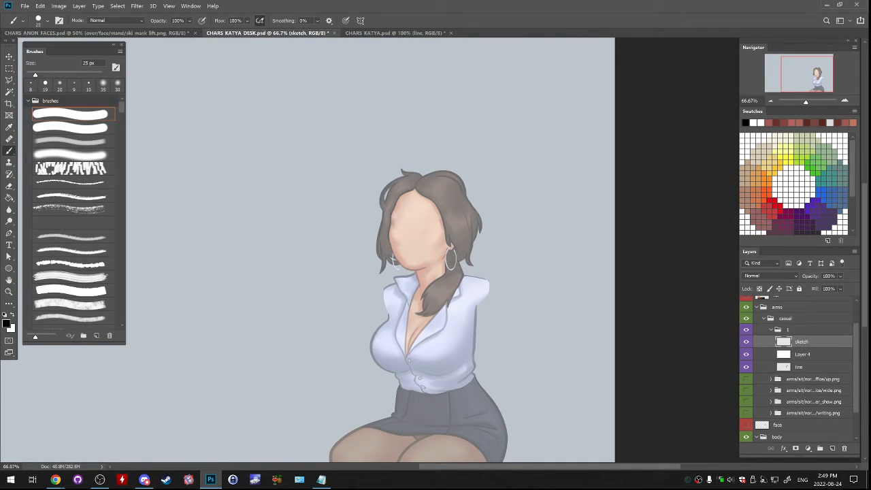
drag(450, 223, 451, 223)
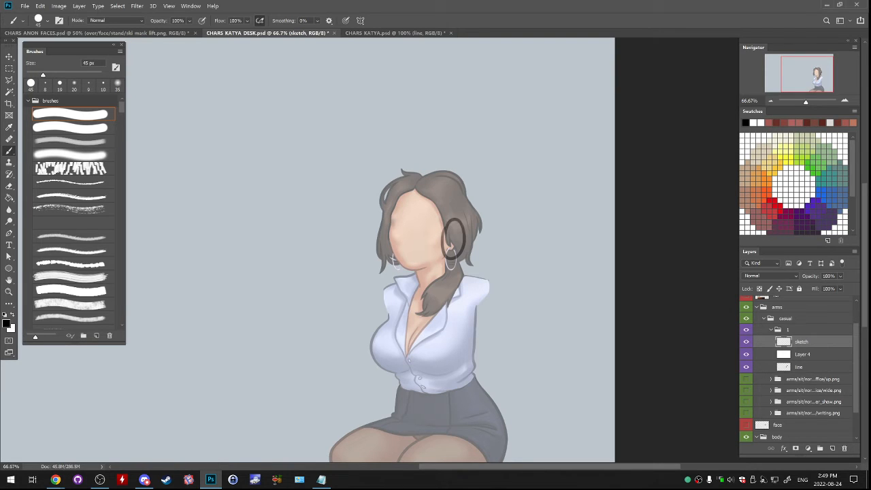
drag(400, 179, 376, 193)
key(ctrl+z)
mouse_move(395, 176)
mouse_down()
mouse_move(360, 216)
mouse_move(383, 179)
mouse_move(372, 197)
mouse_up()
key(ctrl+z)
key(ctrl+z)
key(ctrl+z)
key(ctrl+z)
- Compare the figure with and without the white veil and the copied line layer
click(746, 367)
click(746, 366)
click(746, 367)
click(747, 366)
click(746, 354)
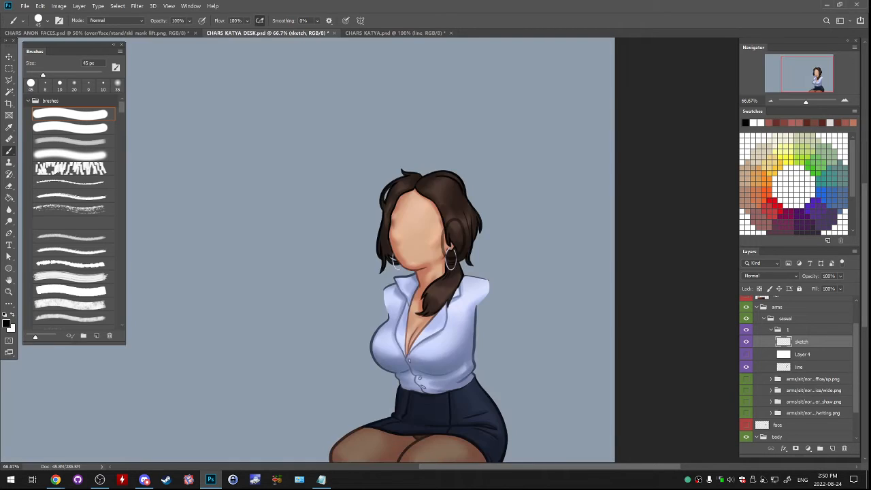
click(746, 354)
click(746, 366)
click(746, 366)
click(746, 367)
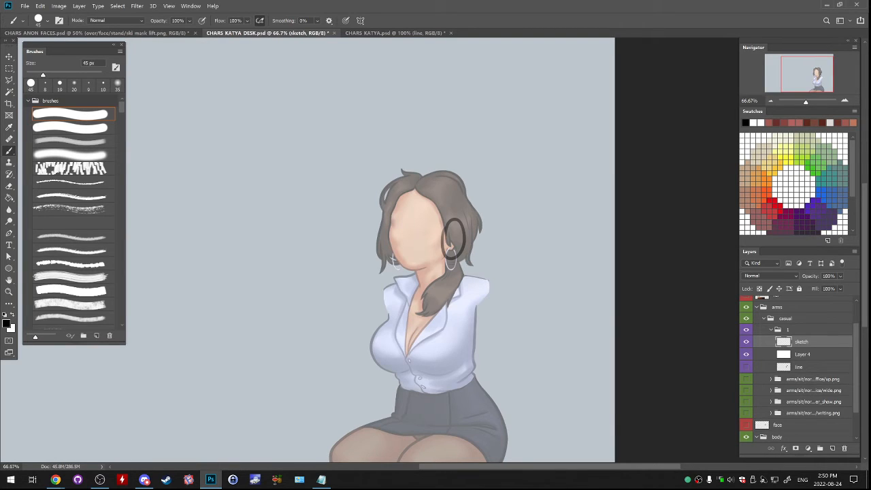
click(746, 367)
- Sketch a raised hand on the hair and its bent arm down to the shoulder with a 50 px brush
key(bracketright)
key(bracketleft)
key(bracketleft)
mouse_move(401, 169)
mouse_down()
mouse_move(376, 197)
mouse_move(406, 173)
mouse_move(382, 208)
mouse_up()
key(ctrl+z)
key(ctrl+z)
mouse_move(393, 172)
mouse_down()
mouse_move(371, 196)
mouse_move(376, 204)
mouse_up()
mouse_move(377, 200)
mouse_down()
mouse_move(330, 253)
mouse_move(322, 281)
mouse_move(340, 296)
mouse_move(385, 314)
mouse_up()
key(ctrl+z)
key(ctrl+z)
key(ctrl+z)
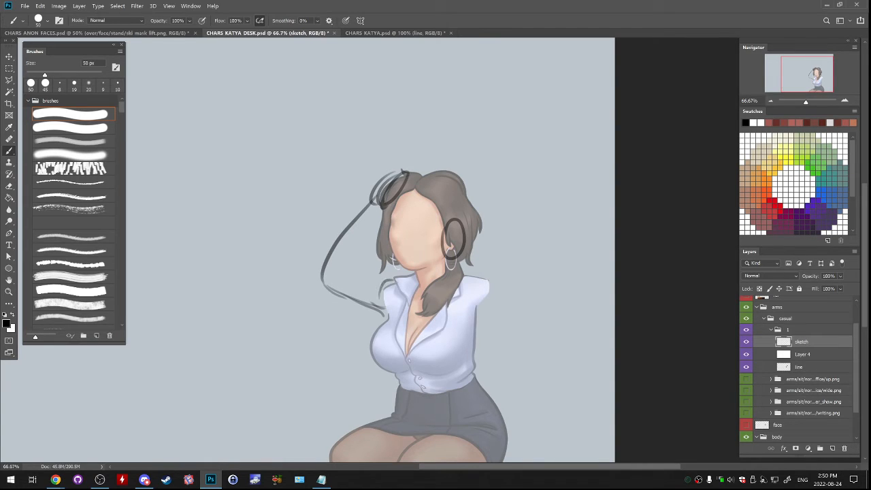
mouse_move(382, 283)
mouse_down()
mouse_move(387, 318)
mouse_move(374, 275)
mouse_move(350, 268)
mouse_move(373, 247)
mouse_up()
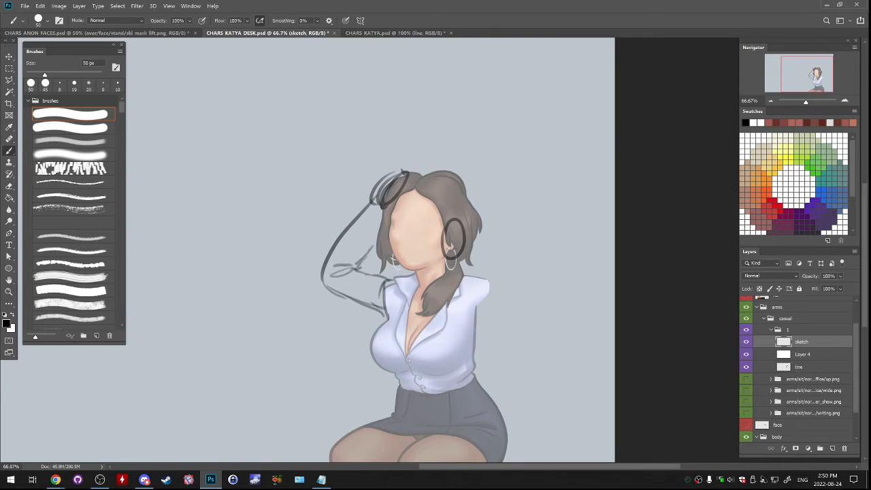
- Erase parts of the rough raised hand, redraw its fingers and wrist over the hair, and strengthen the inner elbow lines
drag(376, 213, 362, 230)
drag(372, 212, 367, 223)
key(e)
mouse_move(395, 176)
mouse_down()
mouse_move(375, 191)
mouse_move(395, 197)
mouse_move(374, 196)
mouse_move(361, 214)
mouse_move(368, 220)
mouse_up()
key(bracketright)
key(b)
mouse_move(370, 212)
mouse_down()
mouse_move(384, 227)
mouse_move(381, 188)
mouse_move(395, 175)
mouse_move(381, 212)
mouse_move(394, 179)
mouse_move(415, 178)
mouse_move(393, 191)
mouse_move(406, 166)
mouse_move(416, 163)
mouse_move(410, 167)
mouse_move(425, 176)
mouse_move(423, 168)
mouse_up()
key(ctrl+z)
key(ctrl+z)
key(ctrl+z)
drag(351, 273, 362, 266)
drag(353, 266, 369, 247)
- Sketch the other arm's shoulder and rounded upper arm beneath the hand oval near the ear
drag(457, 223, 467, 232)
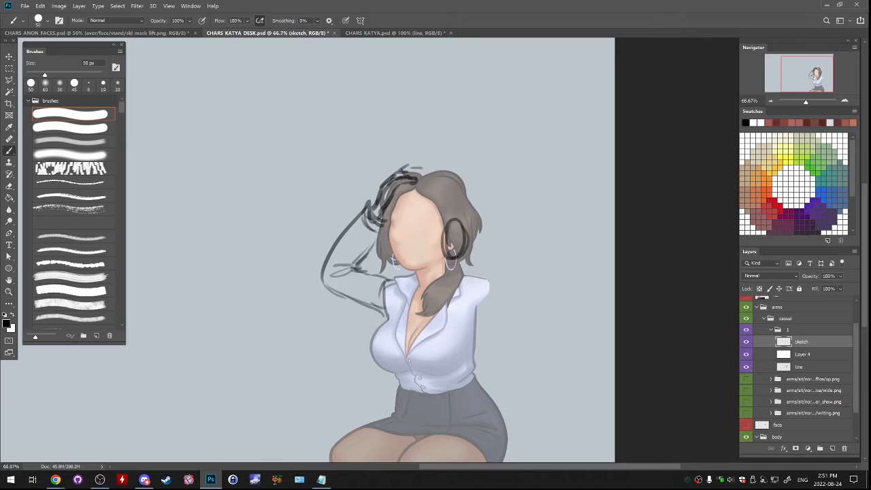
key(ctrl+z)
mouse_move(461, 264)
mouse_down()
mouse_move(460, 342)
mouse_move(485, 319)
mouse_move(464, 344)
mouse_move(474, 291)
mouse_up()
key(ctrl+z)
key(ctrl+z)
key(ctrl+z)
mouse_move(452, 325)
mouse_down()
mouse_move(446, 283)
mouse_move(466, 273)
mouse_up()
mouse_move(468, 271)
mouse_down()
mouse_move(476, 311)
mouse_move(484, 277)
mouse_move(492, 279)
mouse_up()
key(ctrl+z)
key(ctrl+z)
drag(494, 282, 482, 337)
key(ctrl+z)
key(ctrl+z)
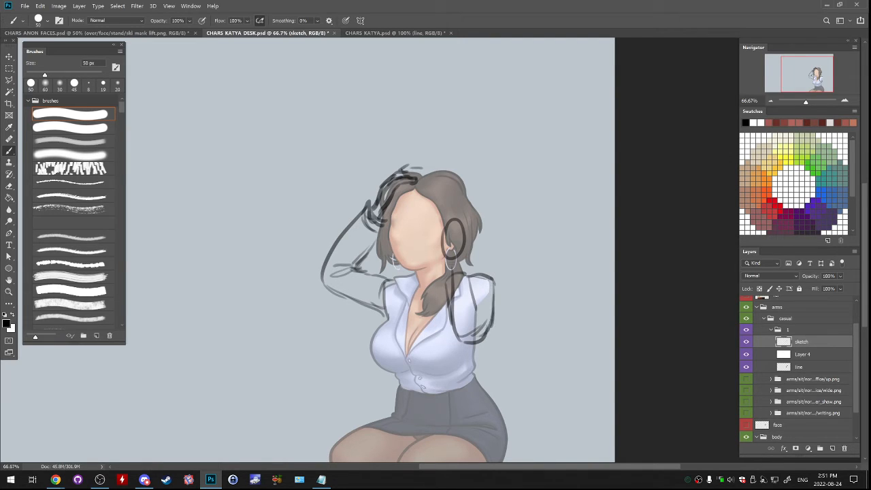
- Sketch sleeve folds on the second upper arm and the wrist linking it to the hand oval by the ear
drag(474, 306, 481, 322)
drag(476, 301, 481, 314)
drag(443, 269, 466, 264)
mouse_move(447, 266)
mouse_down()
mouse_move(441, 276)
mouse_move(465, 278)
mouse_move(479, 298)
mouse_move(479, 280)
mouse_move(471, 295)
mouse_up()
key(ctrl+z)
key(ctrl+z)
mouse_move(472, 294)
mouse_down()
mouse_move(496, 310)
mouse_move(489, 331)
mouse_up()
key(ctrl+z)
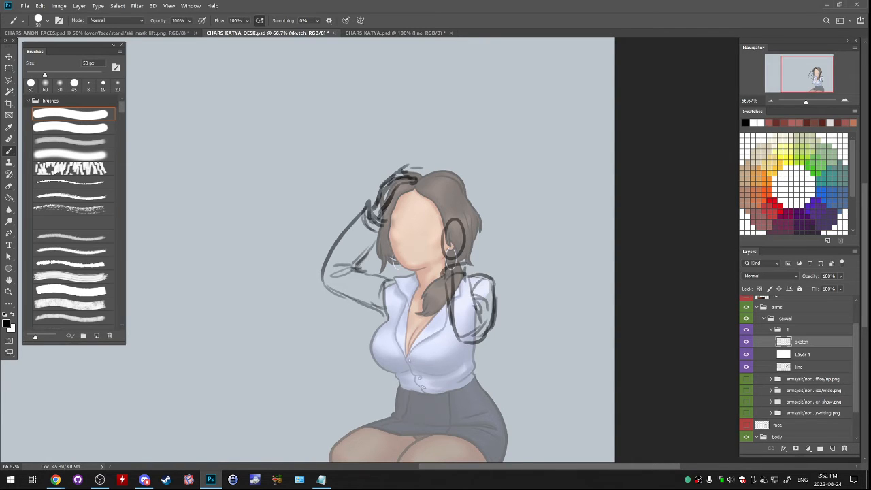
- Hide the sketch layer and rough out an alternative pose with both hands on top of the head on a new layer
click(746, 342)
click(831, 448)
mouse_move(403, 176)
mouse_down()
mouse_move(415, 185)
mouse_move(429, 170)
mouse_up()
mouse_move(389, 203)
mouse_down()
mouse_move(376, 228)
mouse_move(374, 298)
mouse_up()
key(ctrl+z)
key(ctrl+z)
mouse_move(431, 200)
mouse_down()
mouse_move(433, 260)
mouse_move(470, 306)
mouse_up()
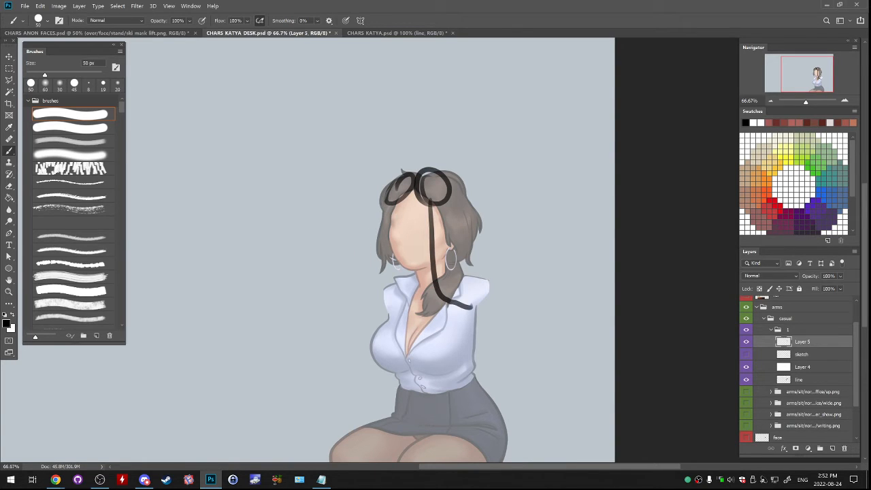
key(ctrl+z)
mouse_move(386, 197)
mouse_down()
mouse_move(358, 284)
mouse_move(387, 307)
mouse_up()
drag(446, 199, 488, 297)
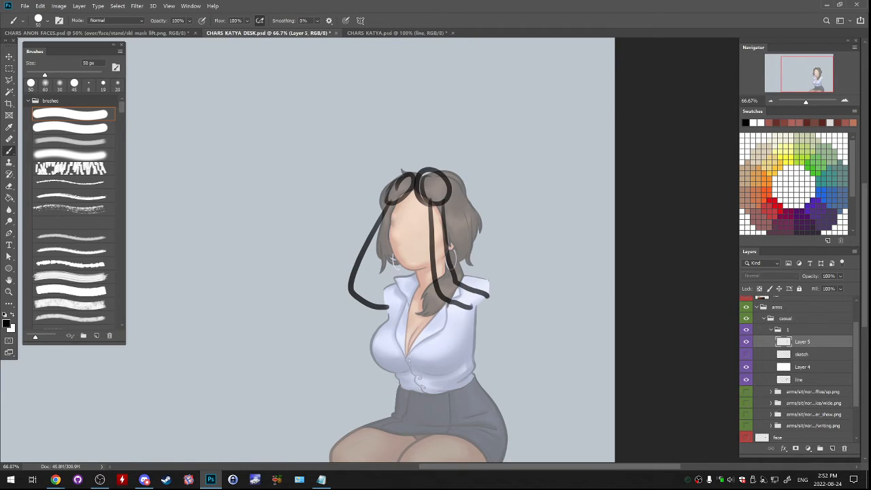
- Hide the alternative pose on Layer 5, show the first sketch again and make the sketch layer active
click(746, 342)
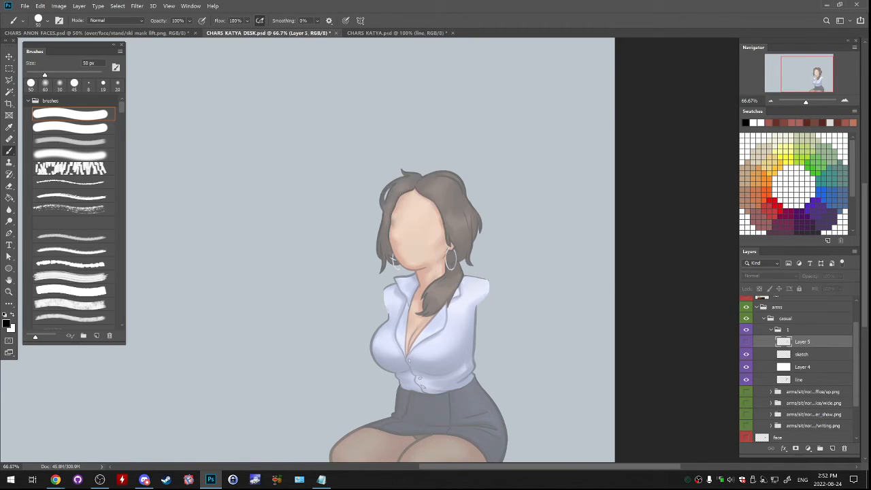
click(747, 354)
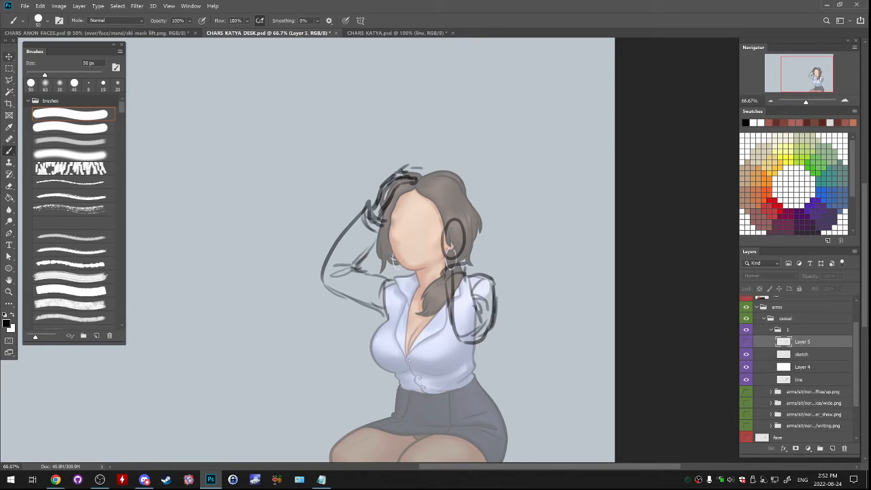
key(m)
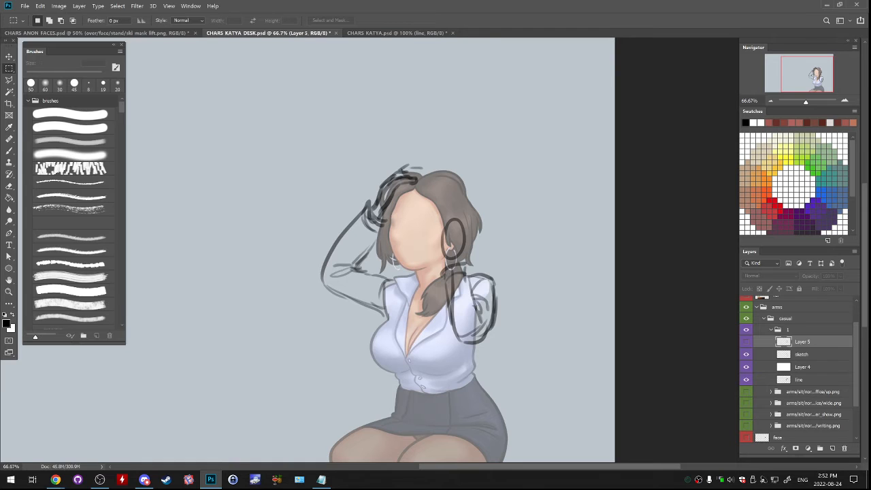
key(b)
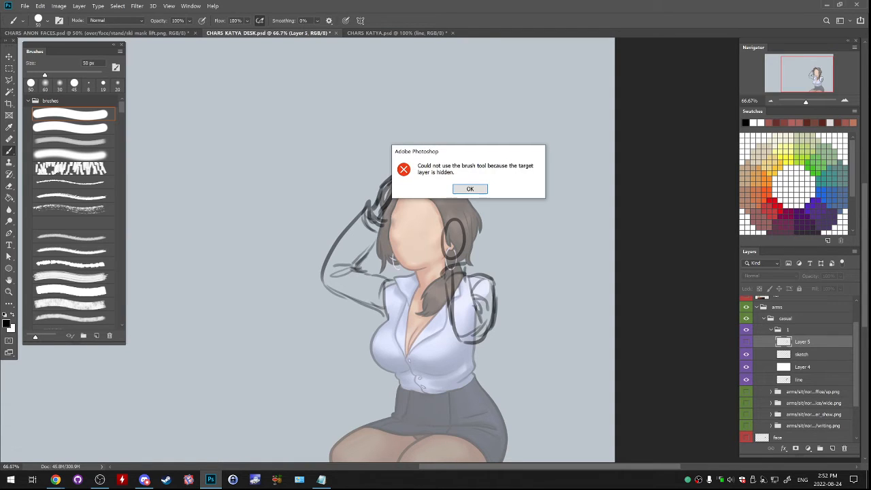
key(Return)
click(801, 354)
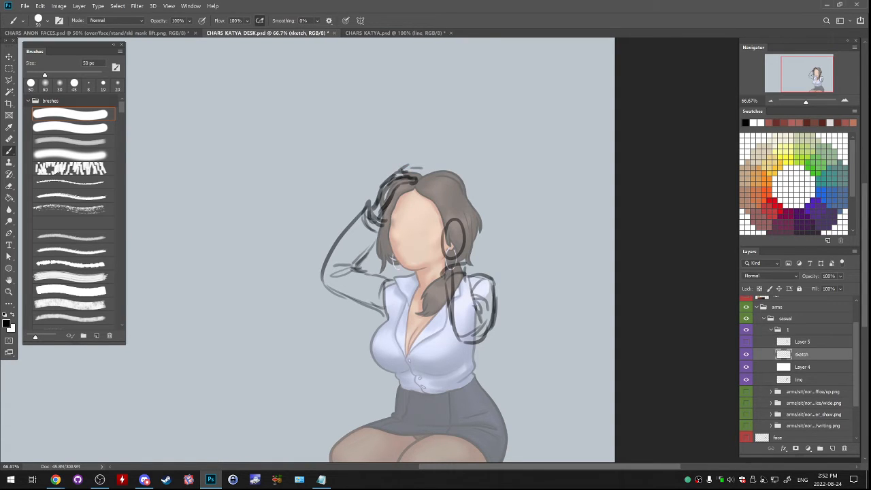
- Strengthen the raised hand's finger lines on the hair and the outer forearm line down to the elbow
drag(393, 173, 427, 175)
key(ctrl+z)
- Clean up the raised arm sketch by erasing stray lines at the wrist and elbow and redrawing the upper arm's lower line
key(ctrl+z)
key(ctrl+z)
mouse_move(357, 271)
mouse_down()
mouse_move(383, 223)
mouse_move(375, 201)
mouse_move(329, 253)
mouse_up()
drag(353, 224, 319, 281)
drag(336, 247, 325, 265)
key(e)
drag(368, 243, 355, 263)
mouse_move(370, 244)
mouse_down()
mouse_move(353, 265)
mouse_move(371, 251)
mouse_move(359, 270)
mouse_up()
key(b)
key(ctrl+z)
mouse_move(363, 262)
mouse_down()
mouse_move(353, 270)
mouse_move(355, 294)
mouse_move(338, 293)
mouse_move(352, 299)
mouse_up()
key(ctrl+z)
drag(329, 280, 372, 307)
key(e)
drag(320, 269, 329, 291)
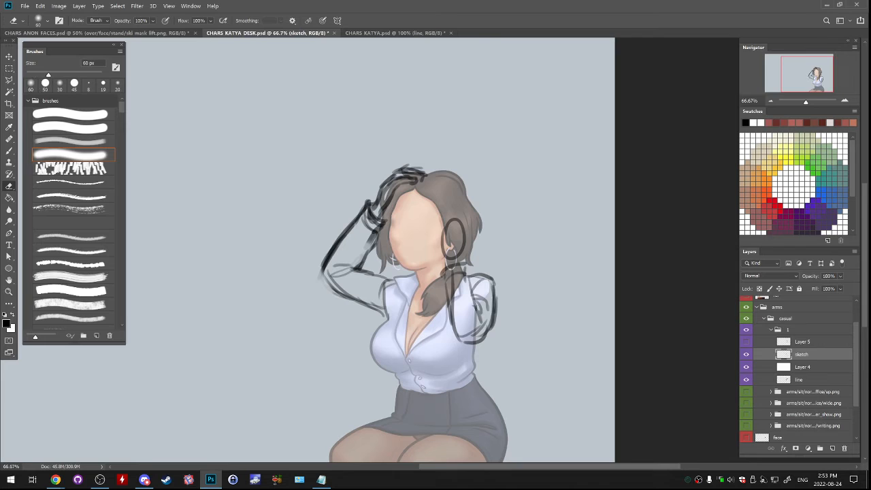
- Cut the second arm and its hand oval out of the sketch layer and rename that layer sketch 1
key(m)
drag(423, 205, 501, 358)
key(Delete)
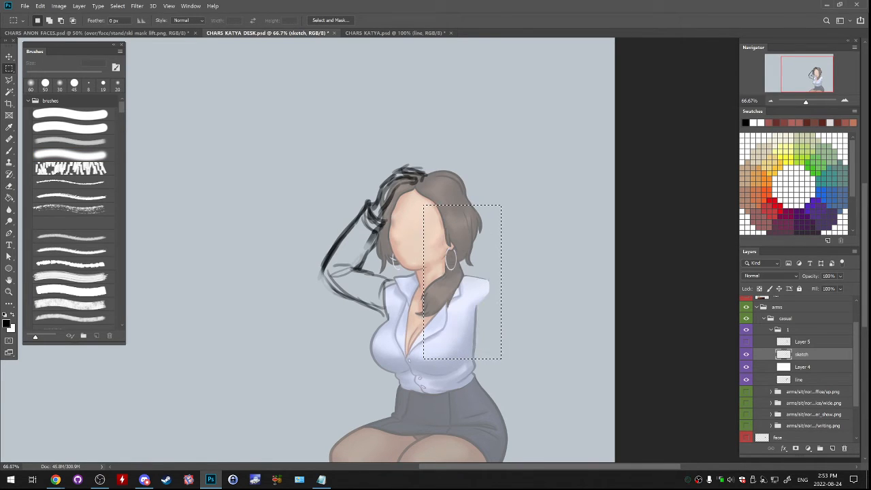
double_click(801, 354)
key(End)
text(1)
key(Return)
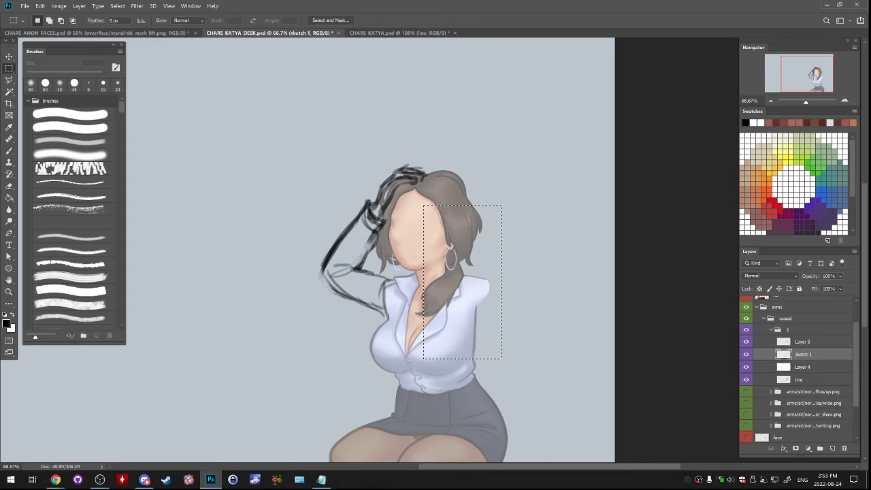
- Delete the alternative-pose layer, paste the cut second arm onto a new layer above sketch 1, and hide that layer
click(746, 341)
drag(804, 341, 844, 448)
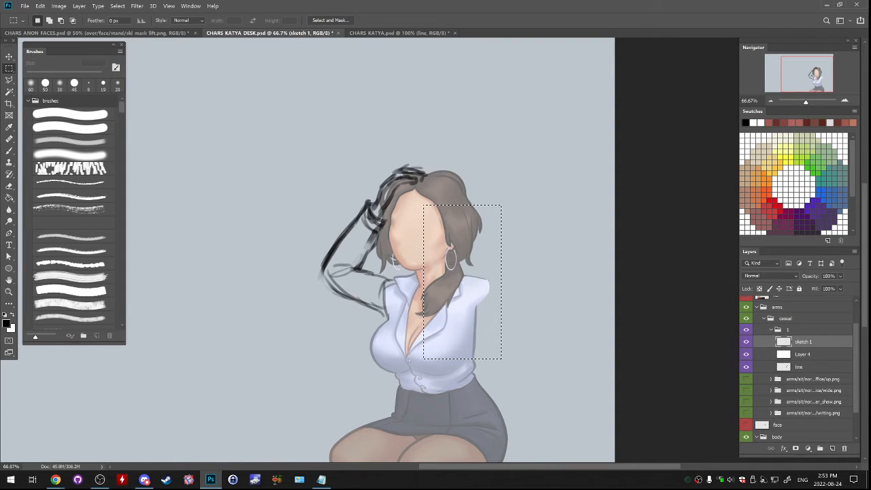
click(832, 448)
double_click(802, 341)
key(BackSpace)
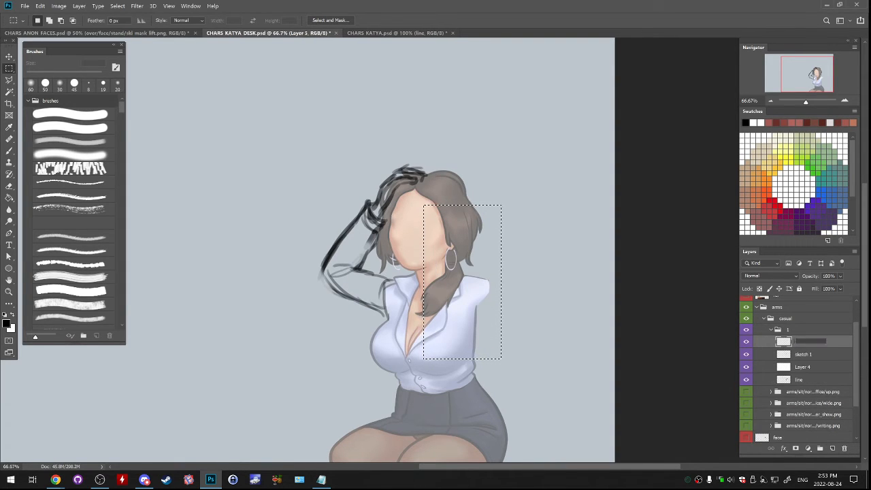
key(ctrl+z)
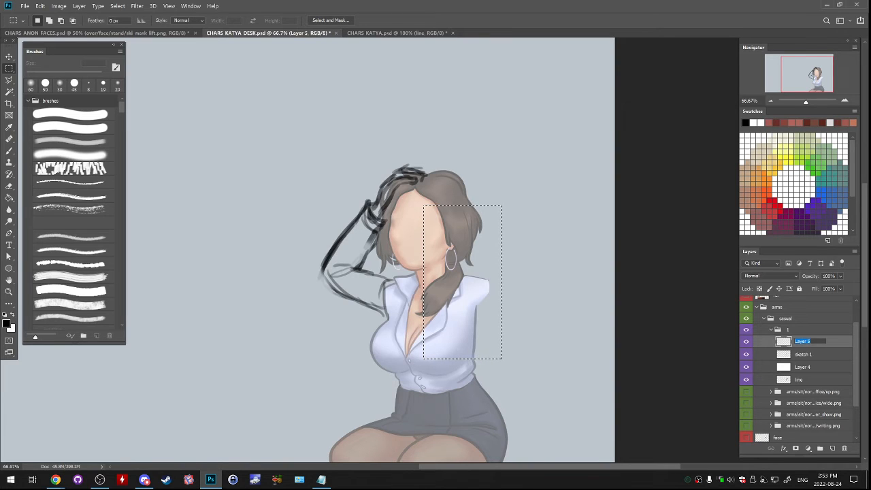
key(End)
key(Return)
key(ctrl+v)
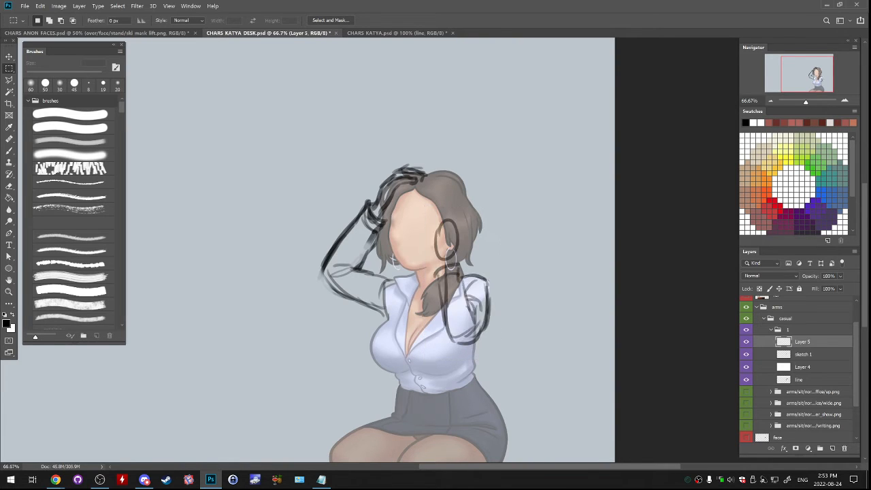
click(745, 341)
- Add a new layer directly above sketch 1 and name it sketch 2
click(803, 354)
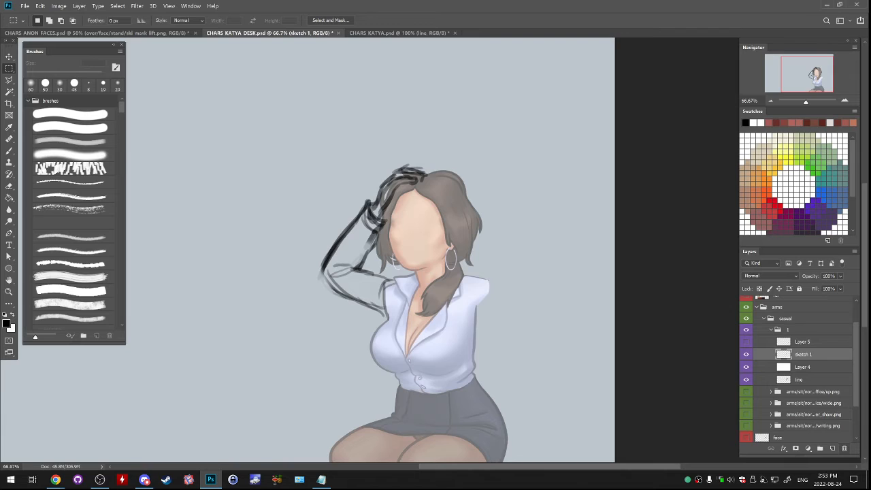
click(832, 448)
double_click(803, 367)
key(ctrl+c)
double_click(802, 354)
key(ctrl+v)
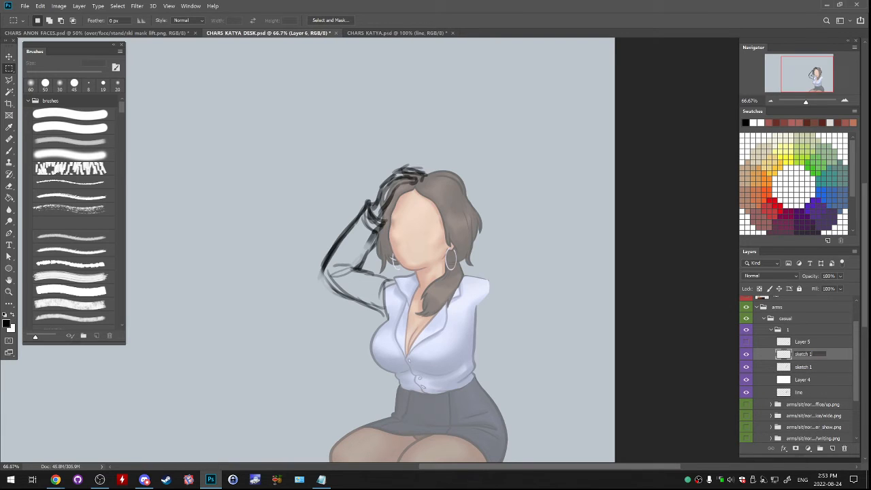
key(Return)
click(746, 354)
click(745, 354)
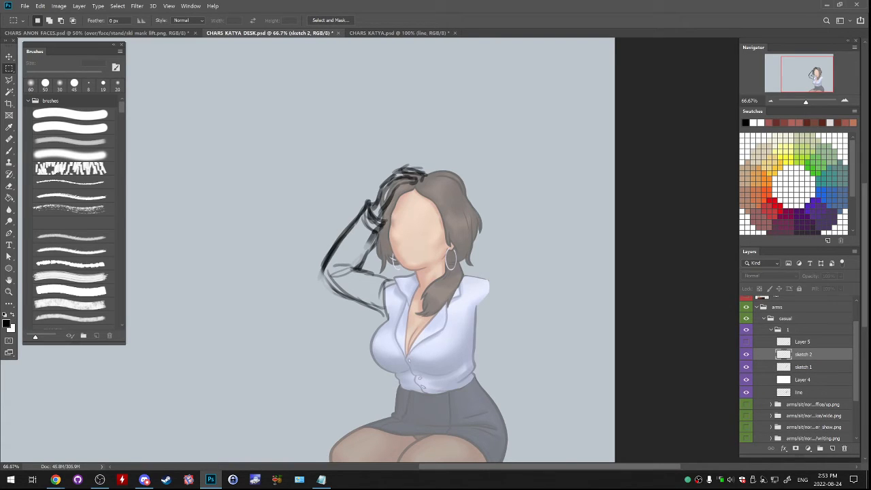
- Lower the opacity of sketch 1 to 66% and make sketch 2 the active layer
click(745, 366)
click(746, 367)
click(782, 367)
mouse_move(853, 286)
mouse_down()
mouse_move(827, 286)
mouse_move(838, 286)
mouse_up()
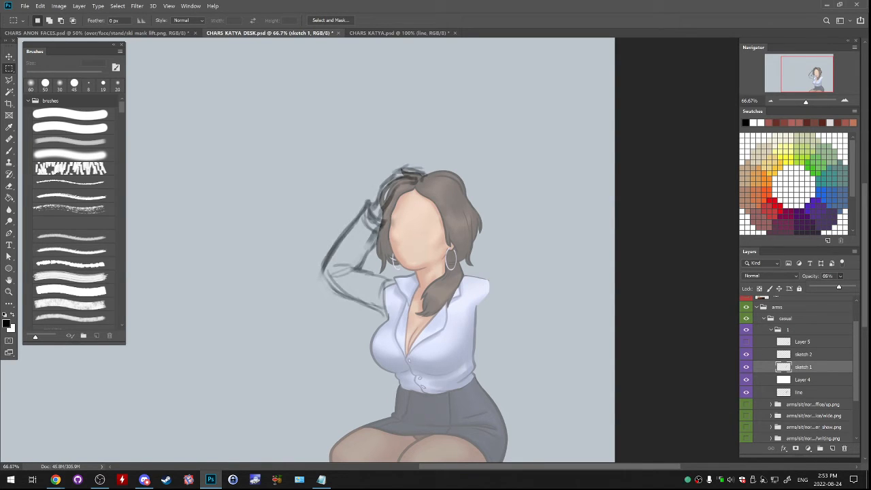
click(802, 355)
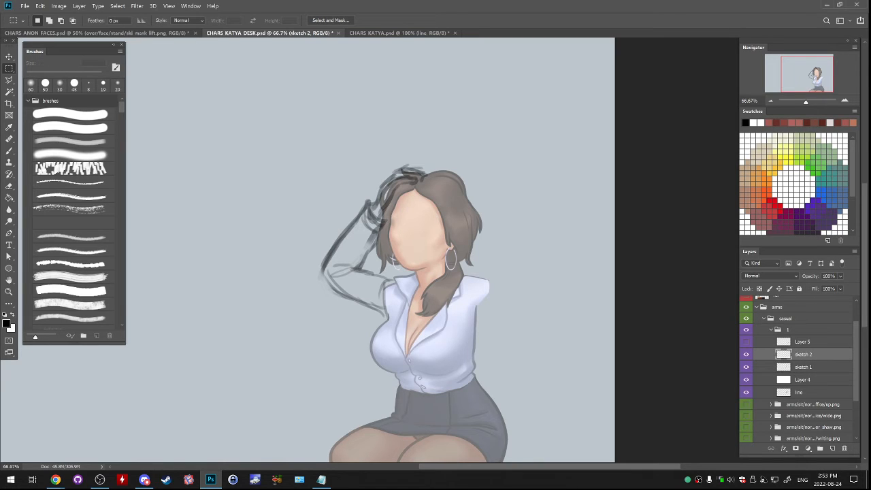
- Lasso the raised hand on sketch 1, shift it slightly down toward the elbow, and warp its fingers up over the hair
key(l)
mouse_move(359, 185)
mouse_down()
mouse_move(352, 221)
mouse_move(386, 249)
mouse_move(412, 151)
mouse_move(361, 184)
mouse_up()
click(360, 186)
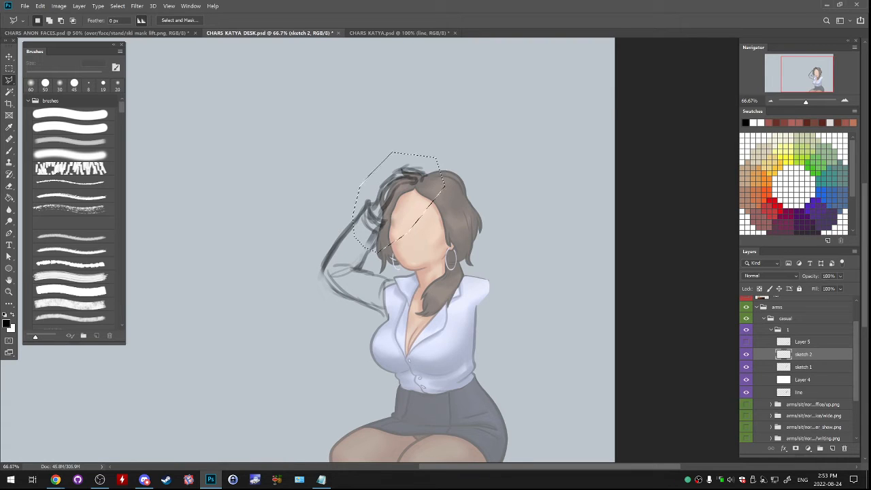
click(803, 367)
drag(396, 212, 391, 219)
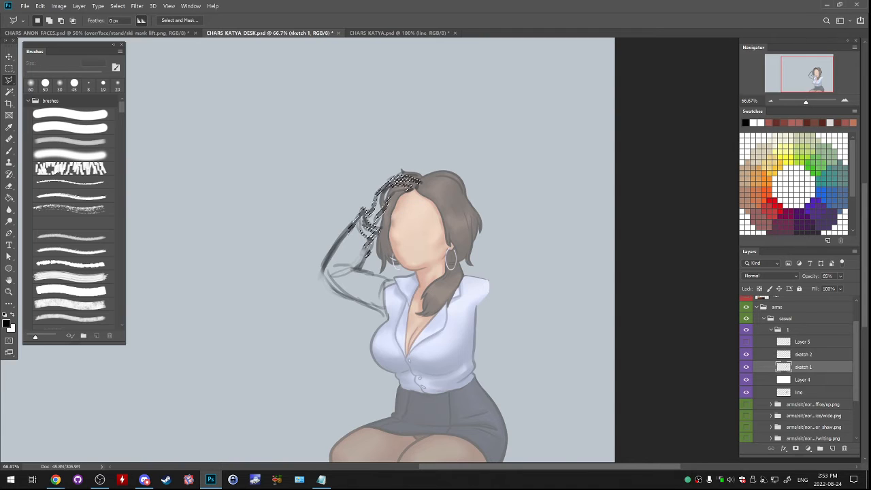
click(40, 5)
mouse_move(62, 188)
click(170, 253)
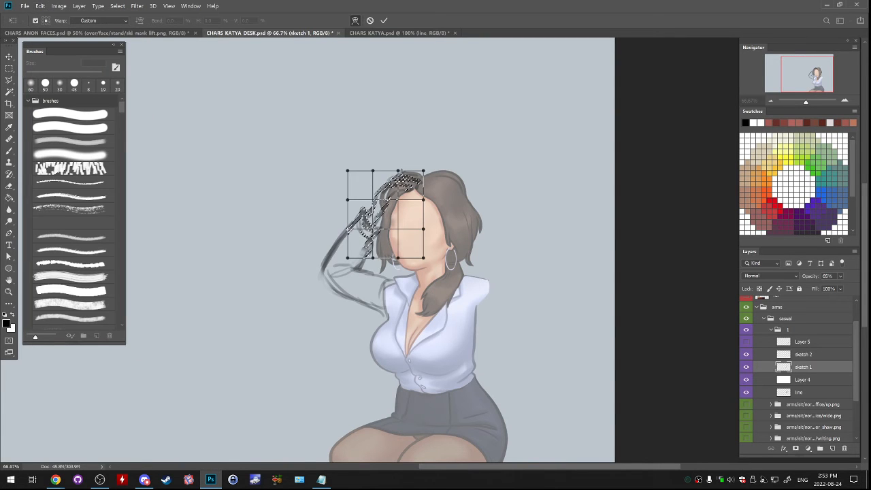
drag(414, 182, 419, 175)
key(Return)
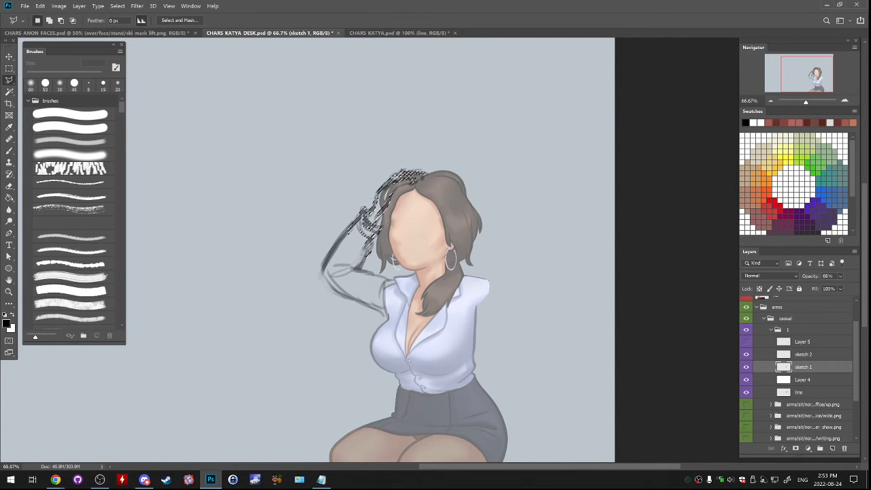
key(ctrl+d)
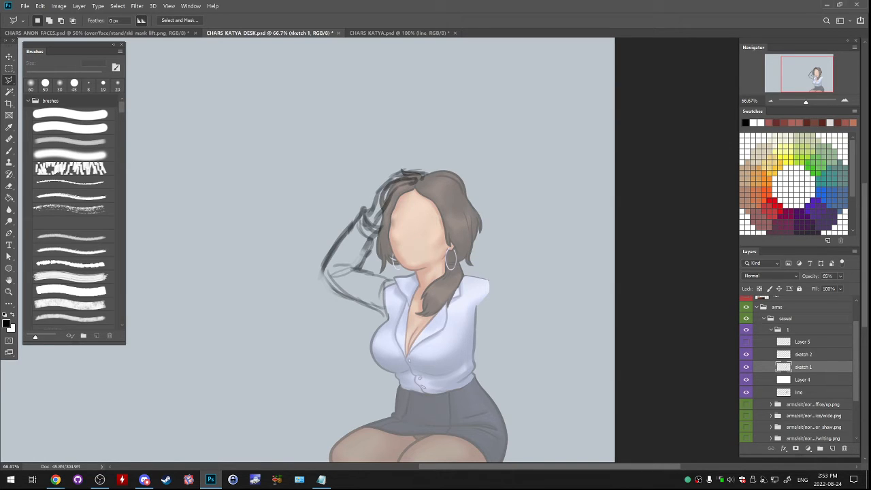
click(803, 392)
key(m)
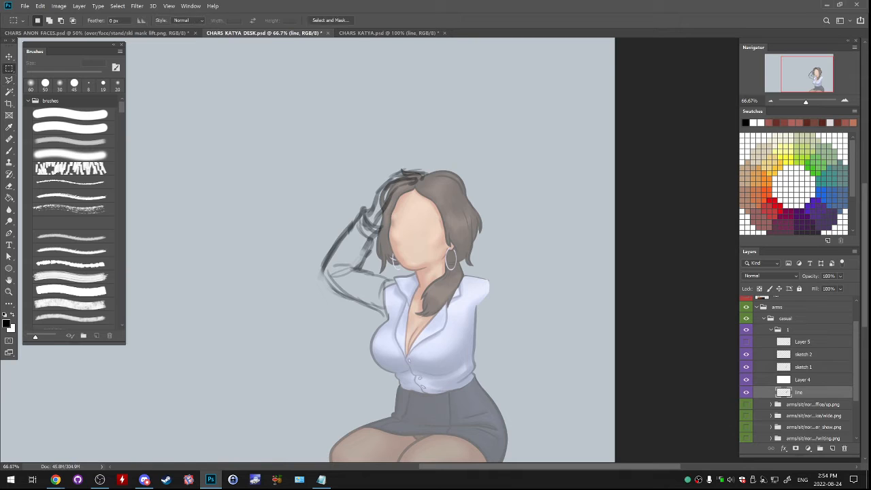
click(803, 354)
key(b)
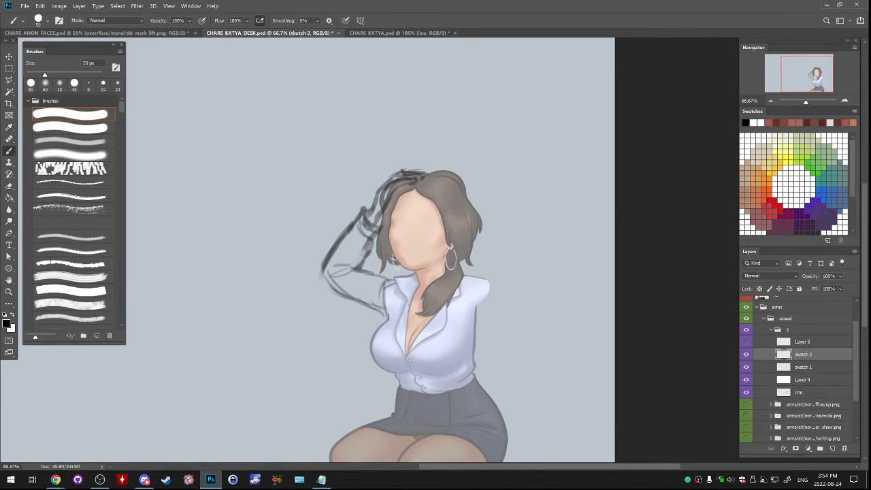
mouse_move(407, 178)
mouse_down()
mouse_move(381, 204)
mouse_move(413, 177)
mouse_up()
key(ctrl+z)
mouse_move(395, 168)
mouse_down()
mouse_move(410, 164)
mouse_move(402, 160)
mouse_up()
key(ctrl+z)
drag(383, 231, 398, 227)
key(ctrl+z)
- Fade the sketch 1 layer further to 58% opacity and return to sketch 2
click(803, 367)
click(840, 275)
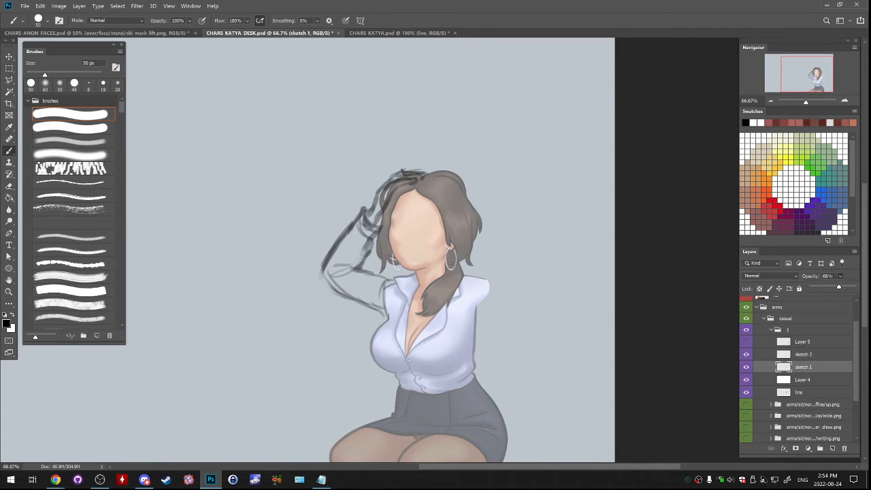
mouse_move(837, 286)
mouse_down()
mouse_move(826, 287)
mouse_move(835, 286)
mouse_up()
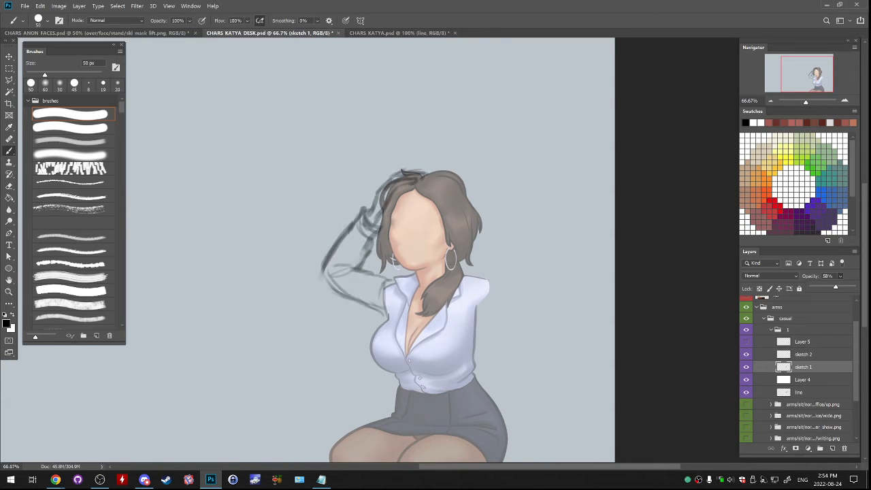
click(803, 354)
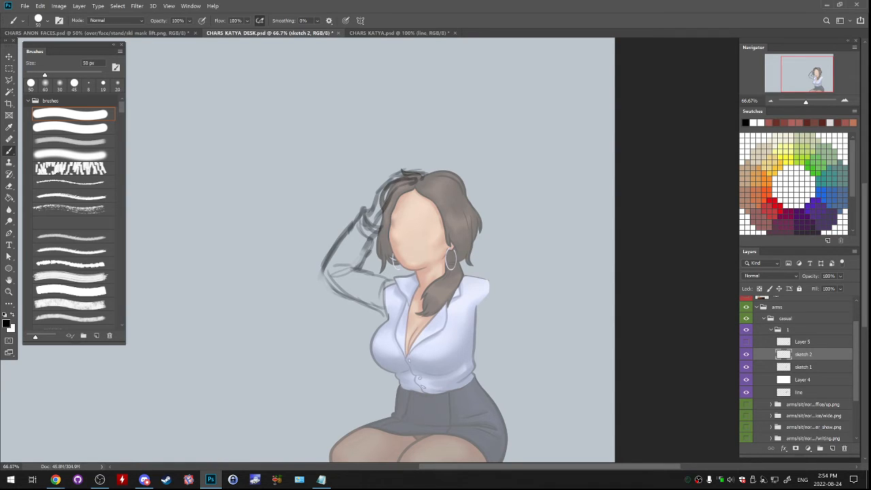
- Extend the upper arm's top line toward the collar on sketch 1, then make sketch 2 active
key(alt+bracketleft)
key(e)
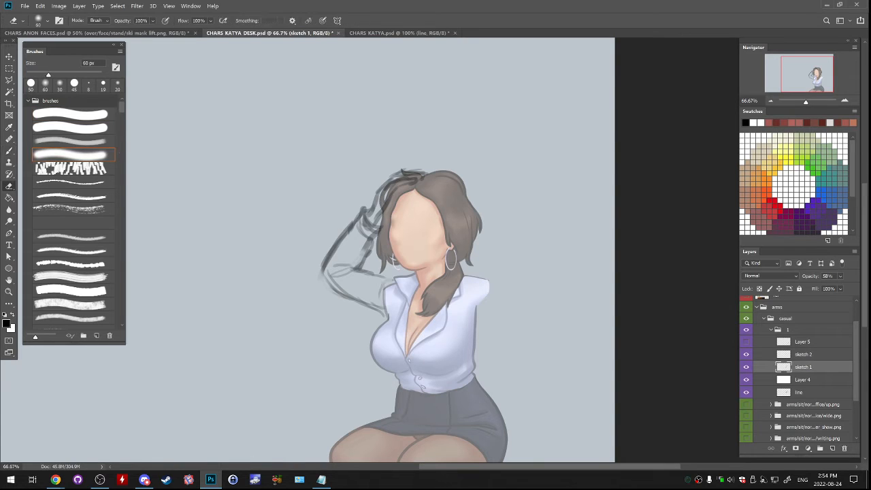
key(b)
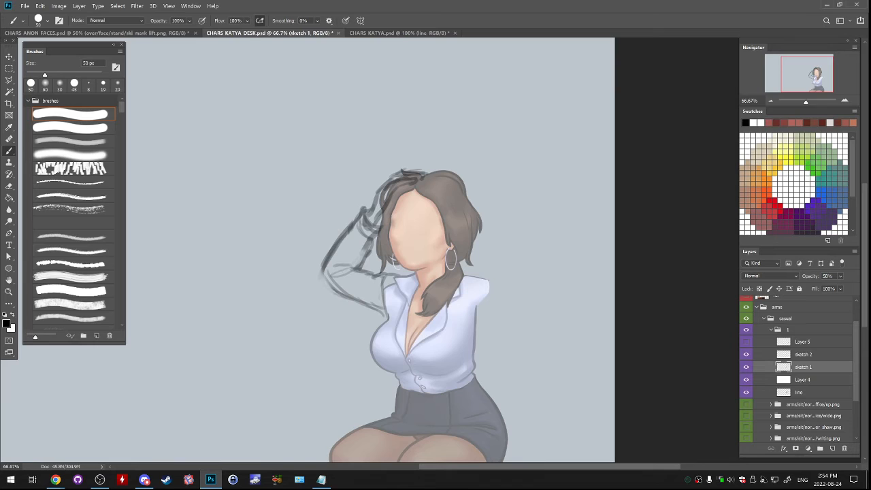
click(746, 354)
click(746, 354)
click(803, 354)
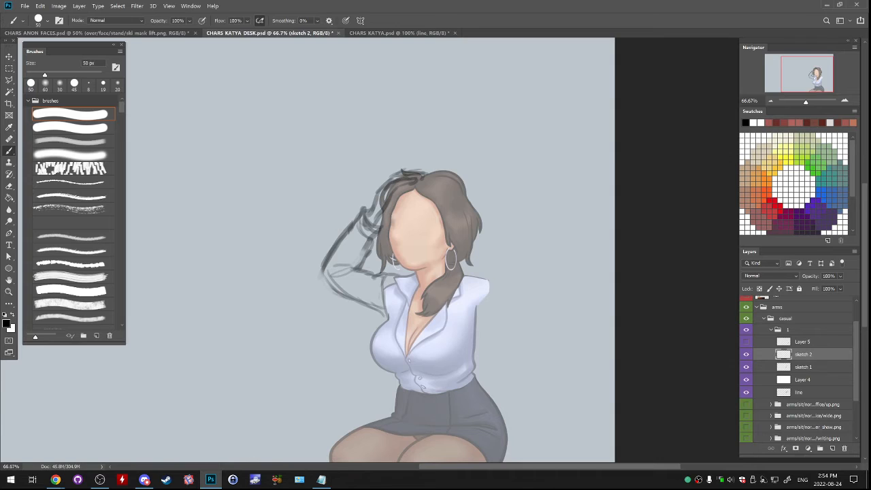
- Rough in an alternative, shorter upper arm on sketch 2, rising from the armpit to a higher elbow
mouse_move(363, 251)
mouse_down()
mouse_move(344, 282)
mouse_move(382, 314)
mouse_up()
key(ctrl+z)
key(ctrl+z)
drag(348, 282, 390, 315)
- Sketch the alternative arm's forearm running behind the hair and strengthen the upper arm's underside down to the armpit
key(ctrl+z)
key(ctrl+z)
drag(357, 285, 385, 314)
drag(341, 269, 364, 288)
drag(338, 243, 346, 272)
mouse_move(376, 225)
mouse_down()
mouse_move(334, 258)
mouse_move(348, 254)
mouse_move(342, 247)
mouse_move(408, 276)
mouse_up()
key(ctrl+z)
key(ctrl+z)
key(ctrl+z)
key(ctrl+z)
key(ctrl+z)
drag(380, 247, 368, 253)
mouse_move(377, 250)
mouse_down()
mouse_move(342, 252)
mouse_move(375, 252)
mouse_up()
key(ctrl+z)
key(ctrl+z)
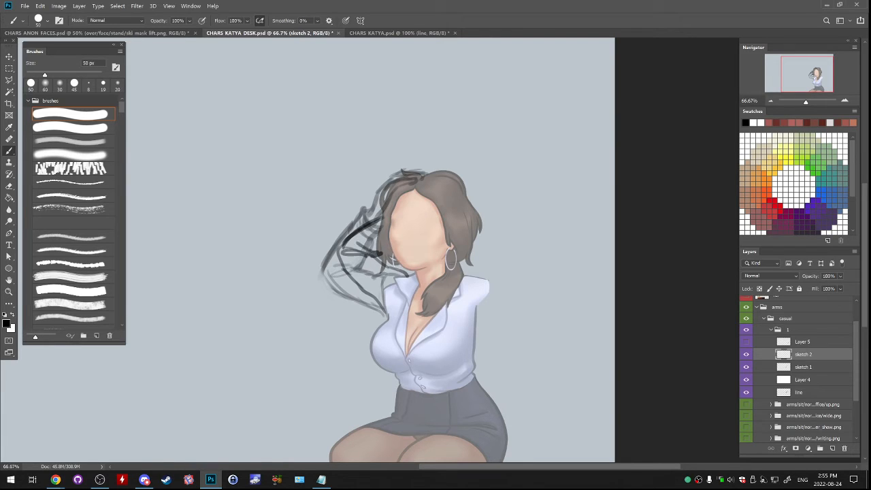
mouse_move(381, 217)
mouse_down()
mouse_move(333, 246)
mouse_move(388, 319)
mouse_up()
key(ctrl+z)
drag(378, 284, 386, 311)
- Compare the sketch 1 and sketch 2 arm poses by toggling them with the line layer and the second arm on Layer 5
click(746, 355)
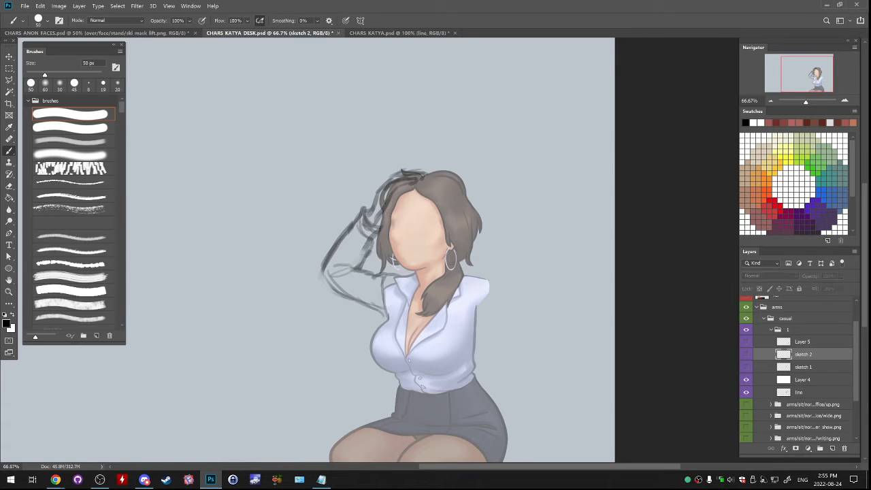
click(746, 366)
click(746, 366)
click(746, 355)
click(746, 367)
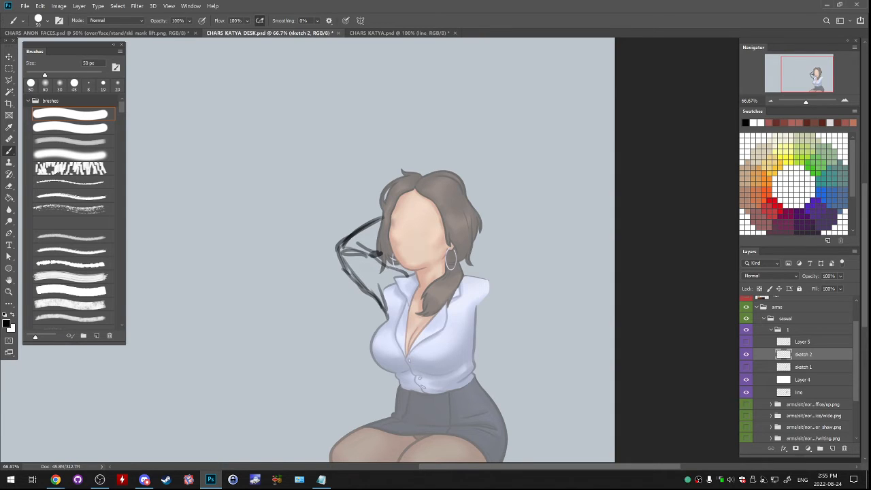
click(746, 393)
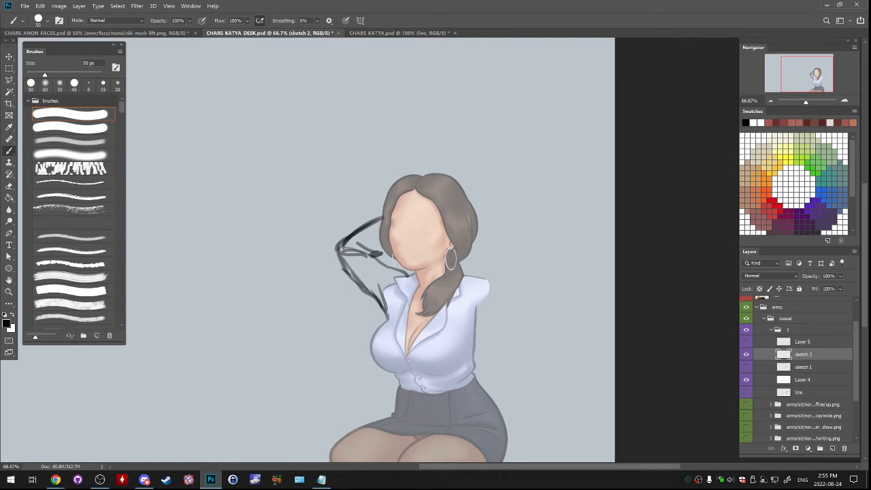
click(746, 392)
click(746, 354)
click(746, 341)
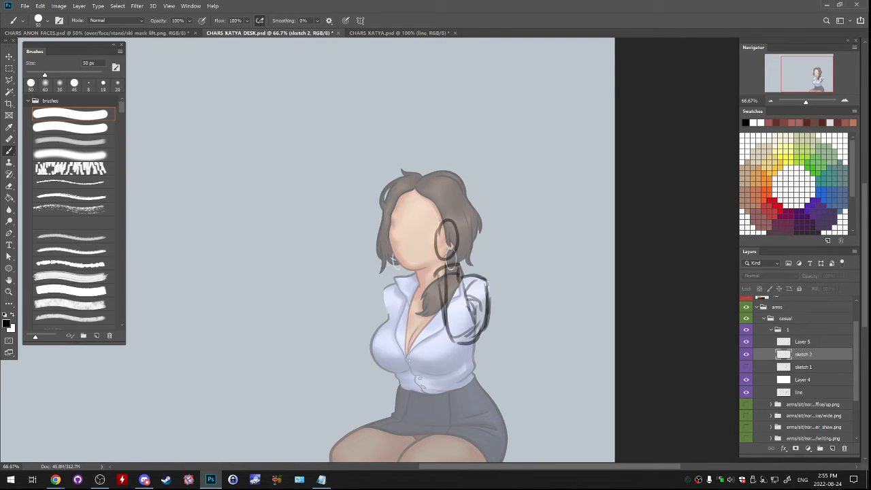
click(746, 341)
click(746, 342)
click(747, 341)
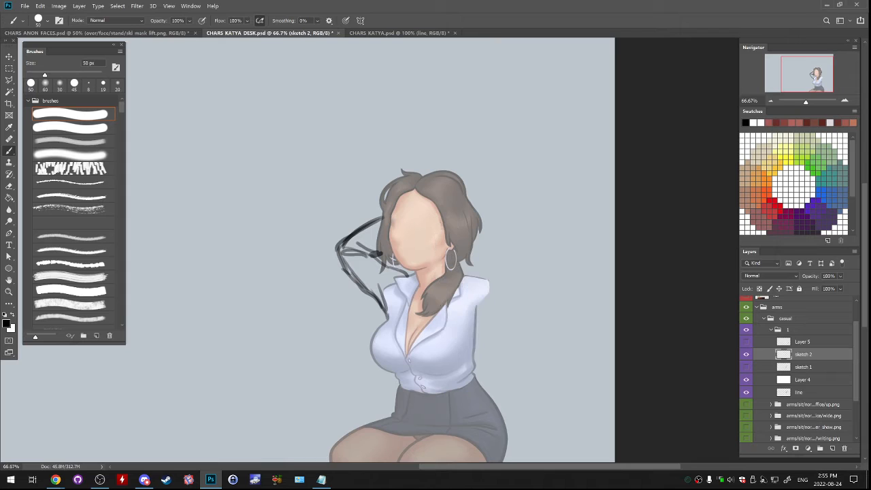
click(746, 354)
click(746, 367)
click(746, 354)
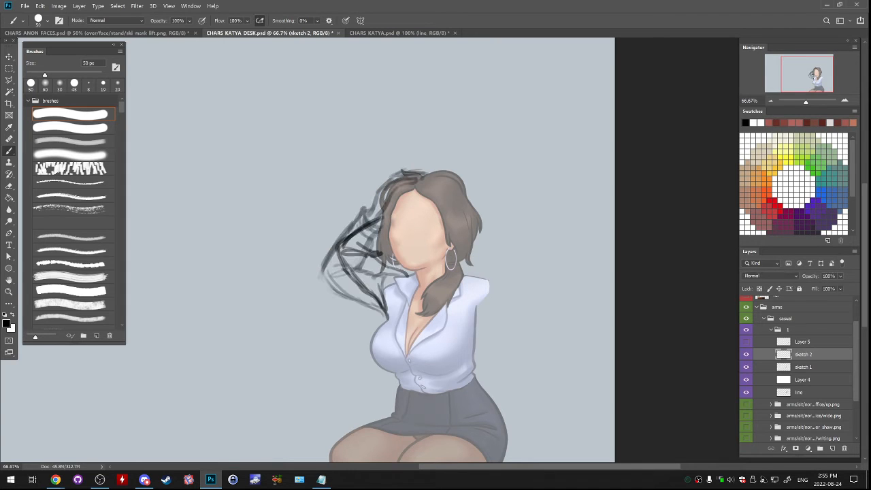
- Show sketch 1 with the second arm on Layer 5, hide sketch 2, and make Layer 5 active
click(746, 367)
click(746, 355)
click(746, 366)
click(746, 342)
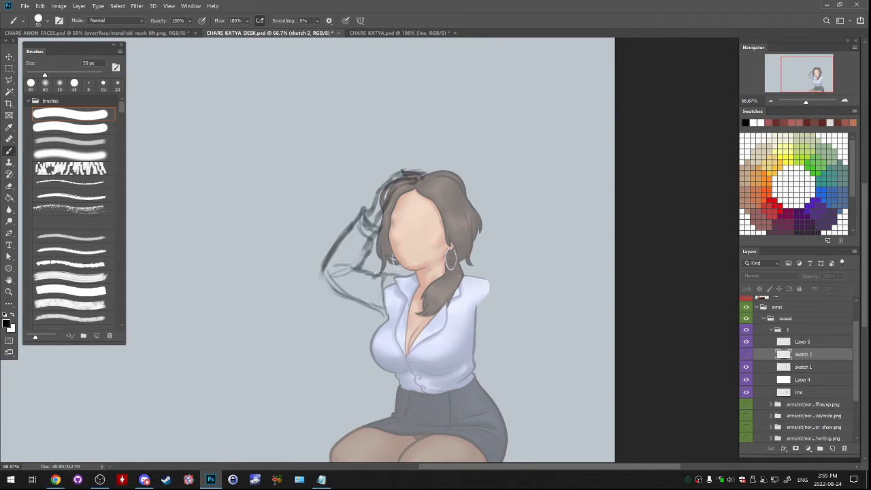
click(802, 341)
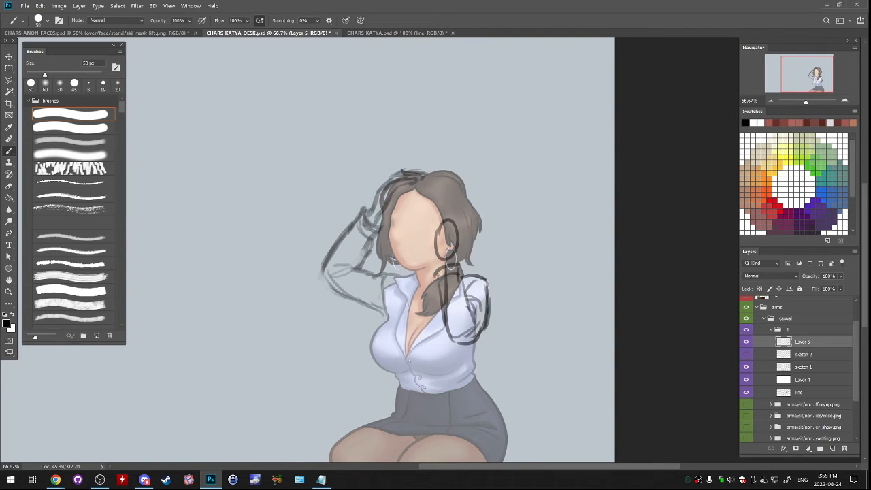
click(747, 299)
click(746, 298)
- Compare the neat and messy hair behind the sketch 1 arm pose, leaving the messy hair shown
click(746, 298)
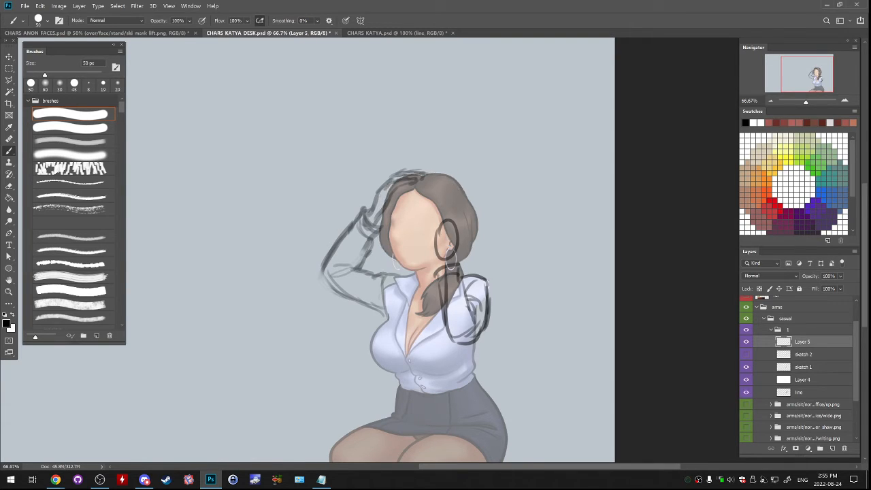
click(746, 299)
click(746, 298)
click(746, 299)
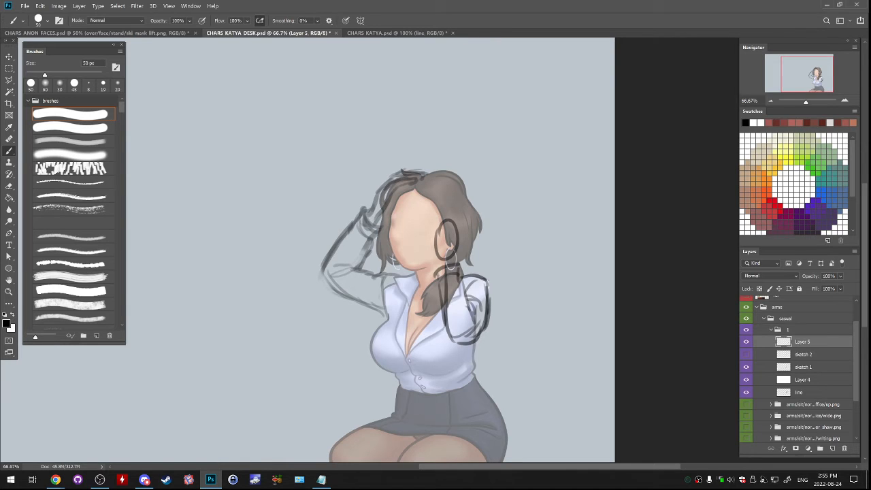
click(746, 299)
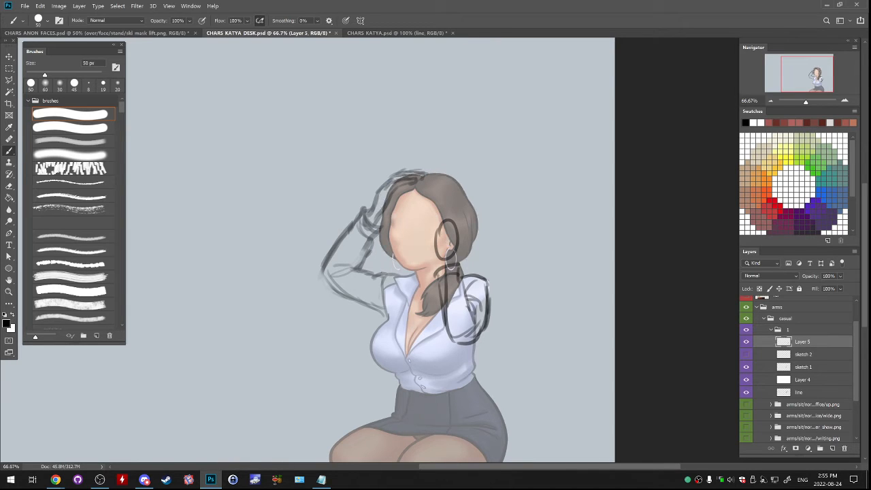
click(746, 299)
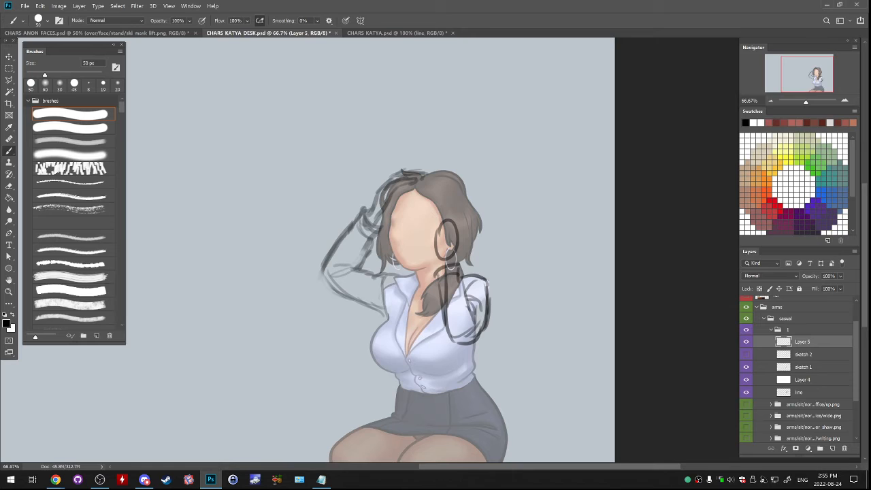
- Compare the arm poses by toggling the visibility of Layer 5 and sketch 2, keeping Layer 5 with sketch 1
click(746, 341)
click(746, 341)
click(746, 341)
click(746, 341)
click(746, 341)
click(746, 342)
click(746, 341)
click(746, 342)
click(746, 354)
click(746, 354)
click(746, 342)
click(746, 342)
click(746, 393)
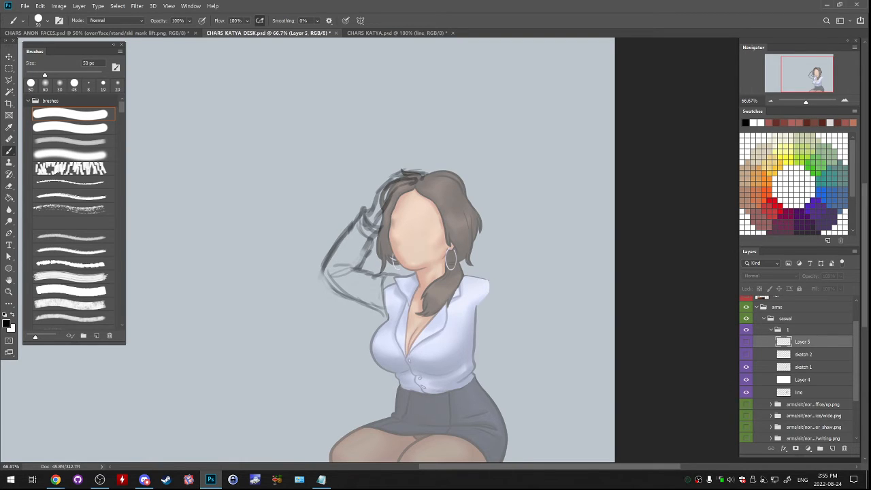
click(746, 354)
click(746, 354)
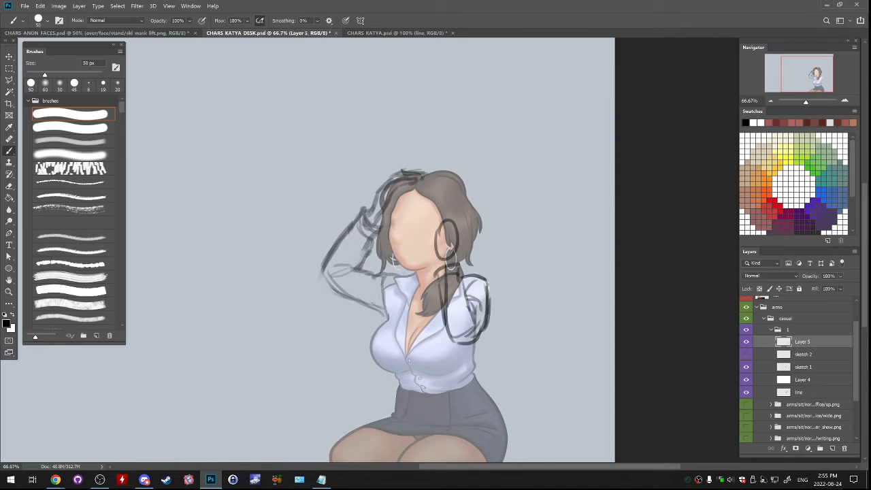
click(746, 341)
- Set the sketch 1 layer's opacity to 100% and move Layer 5 directly above it
click(803, 379)
click(803, 368)
click(840, 276)
drag(835, 287, 854, 287)
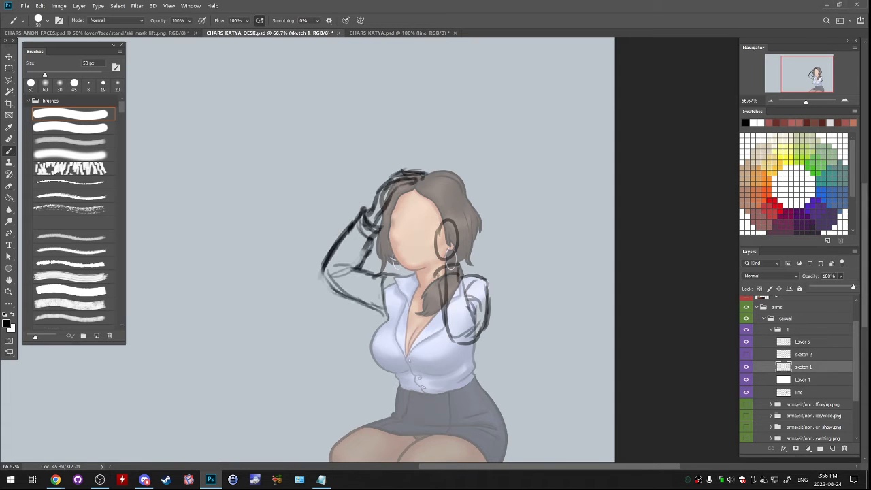
drag(802, 341, 804, 361)
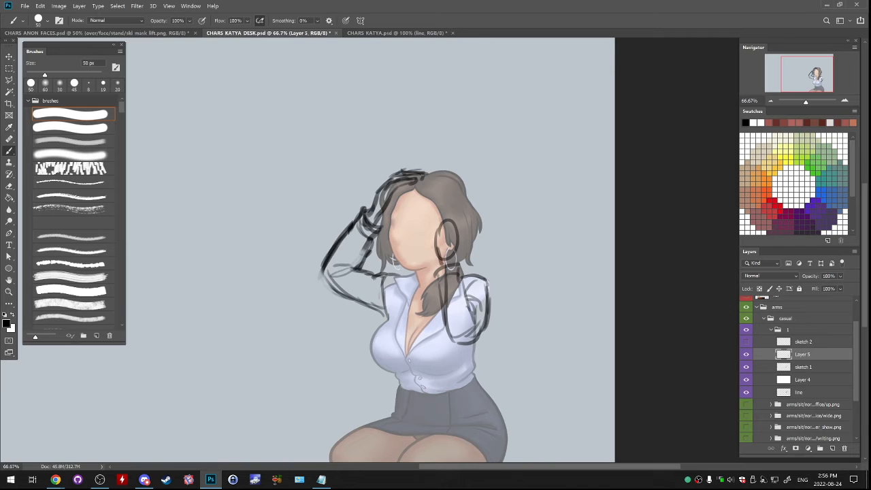
- Sketch finger strokes over the hair beside the ear on Layer 5 and erase parts of the hand's placeholder oval
mouse_move(457, 263)
mouse_down()
mouse_move(465, 232)
mouse_move(454, 214)
mouse_move(437, 252)
mouse_up()
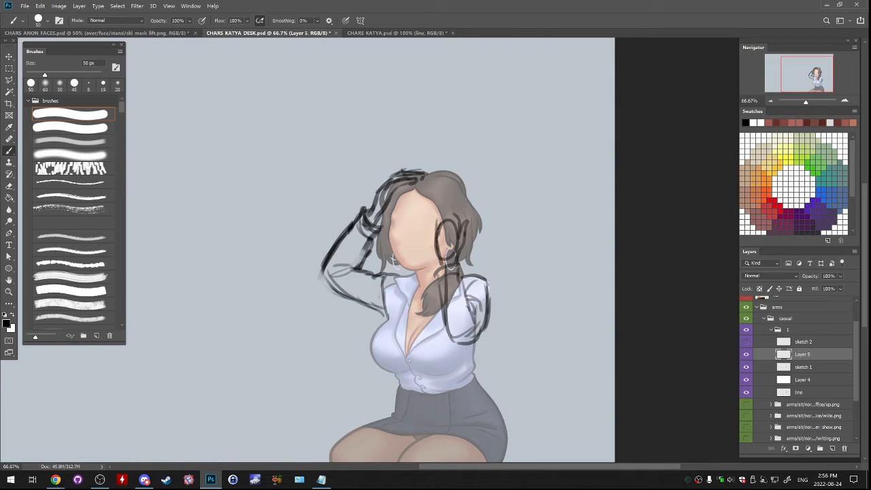
key(e)
mouse_move(442, 223)
mouse_down()
mouse_move(440, 232)
mouse_move(451, 223)
mouse_move(456, 254)
mouse_up()
key(b)
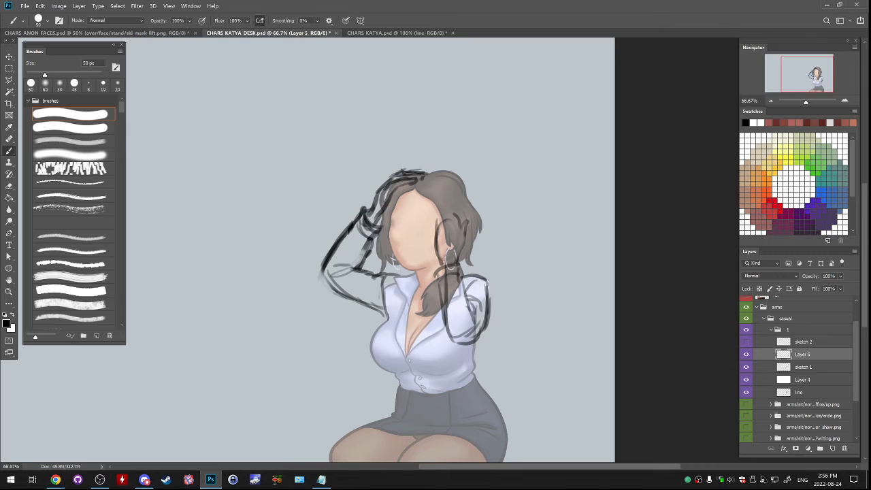
- Redraw the hand's upper contour from the face edge across the hair, retrying strokes that miss the shape
mouse_move(449, 207)
mouse_down()
mouse_move(455, 221)
mouse_move(437, 230)
mouse_up()
mouse_move(437, 218)
mouse_down()
mouse_move(437, 204)
mouse_move(446, 217)
mouse_move(441, 229)
mouse_up()
key(ctrl+z)
mouse_move(446, 201)
mouse_down()
mouse_move(459, 230)
mouse_move(453, 221)
mouse_up()
key(e)
key(b)
key(ctrl+z)
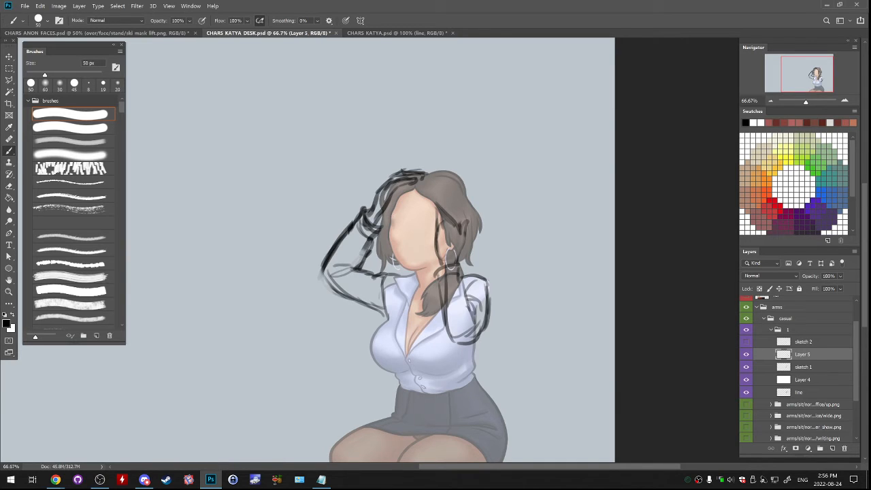
key(e)
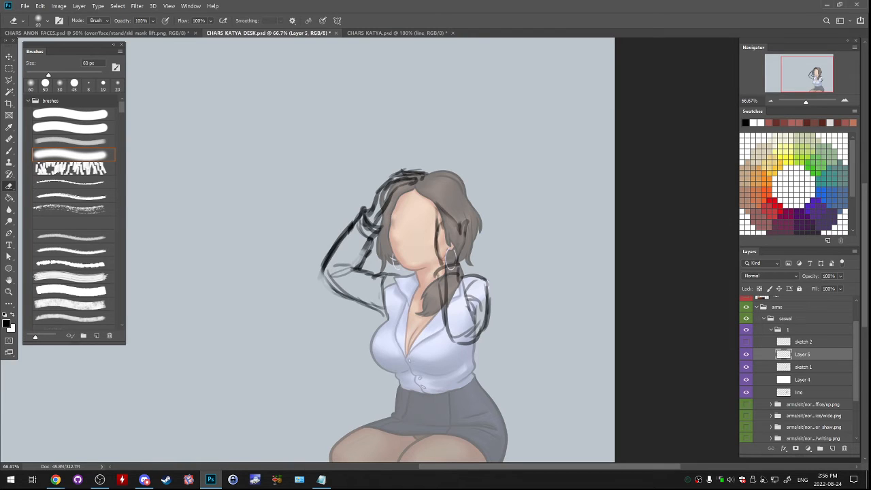
- Merge Layer 5 into sketch 1, hide sketch 1 and the line layer, and make sketch 2 active
click(746, 354)
click(746, 354)
key(ctrl+e)
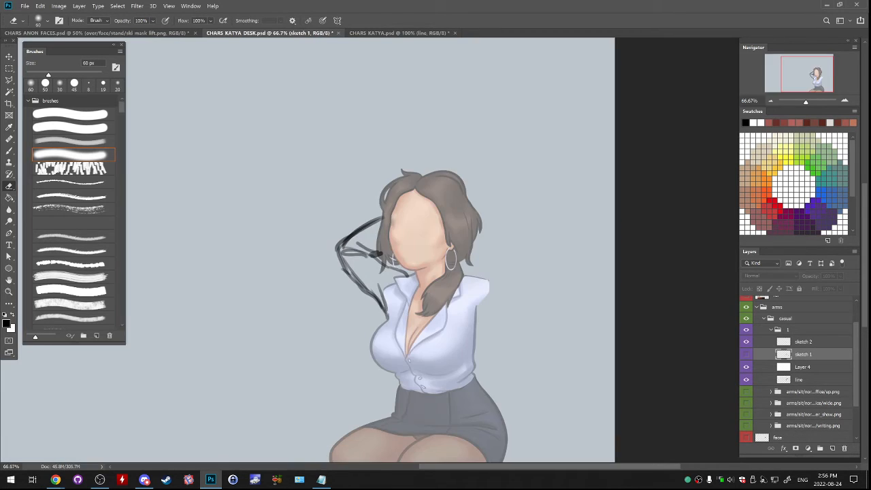
click(746, 379)
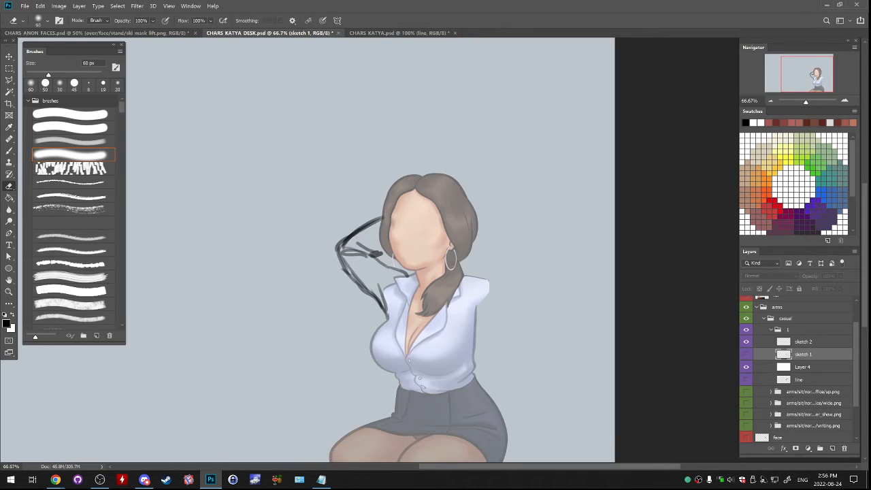
click(803, 342)
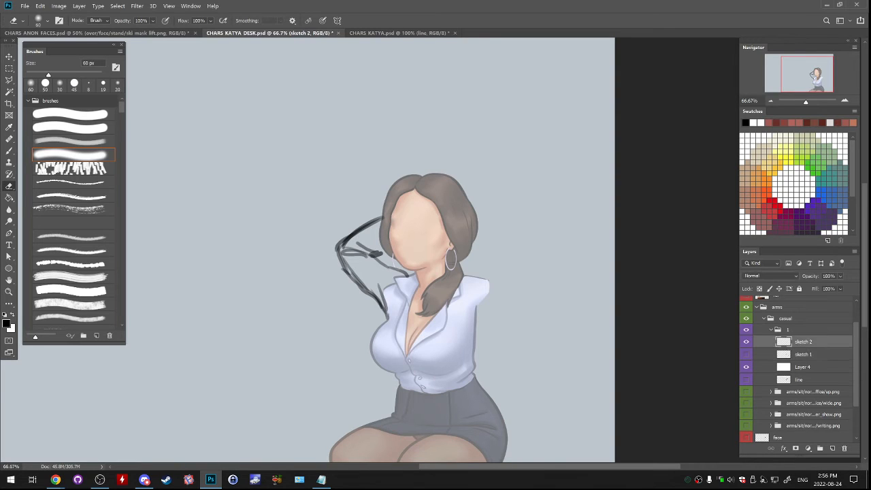
- Show sketch 1 as a faint underlay by lowering its opacity to 25%
click(746, 354)
click(803, 354)
click(840, 275)
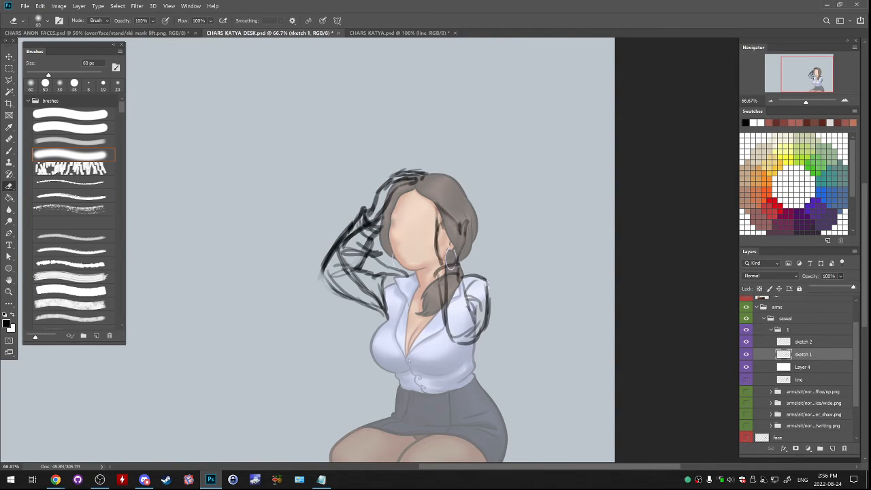
drag(852, 286, 822, 287)
- Add a new layer above sketch 2 and get the brush ready for sketching the second arm
click(803, 342)
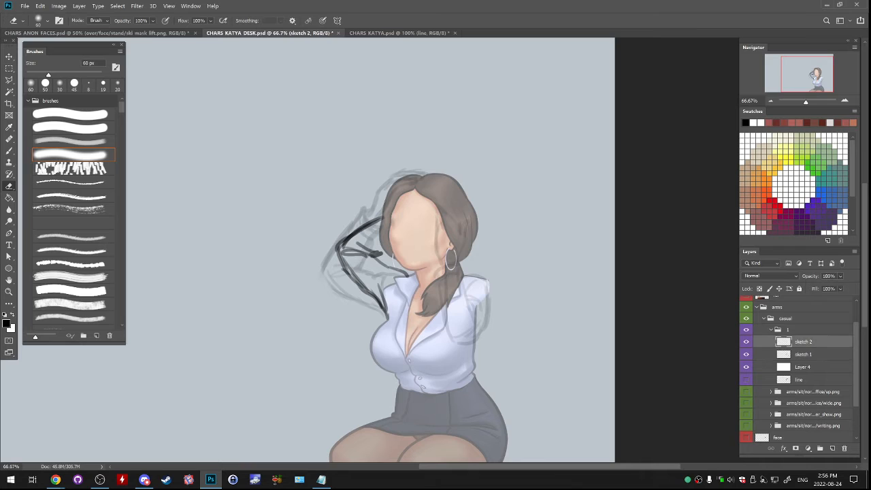
click(831, 448)
key(b)
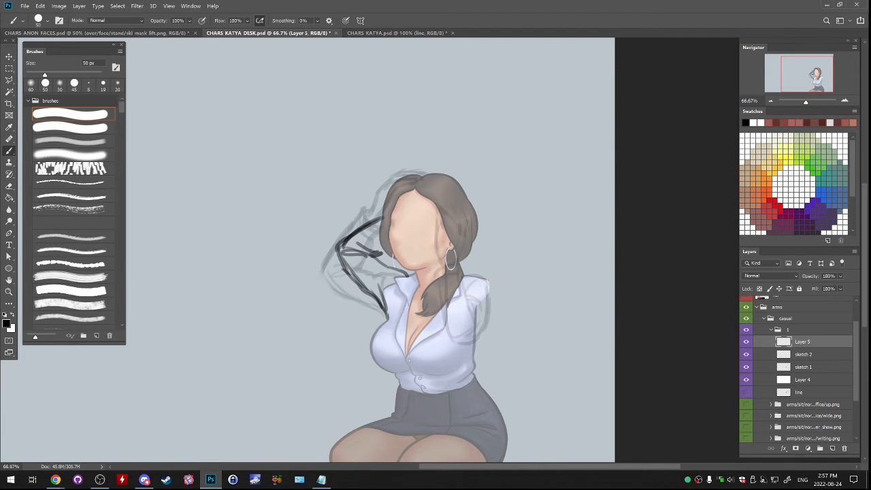
mouse_move(463, 288)
mouse_down()
mouse_move(484, 279)
mouse_move(470, 270)
mouse_up()
key(ctrl+z)
key(ctrl+z)
key(ctrl+z)
- Sketch the second arm's elbow below the shoulder and its outer side, retrying strokes
key(ctrl+z)
mouse_move(470, 234)
mouse_down()
mouse_move(469, 259)
mouse_move(479, 254)
mouse_move(477, 225)
mouse_move(471, 257)
mouse_up()
key(ctrl+z)
key(ctrl+z)
- Sketch the second arm's inner side from the hair down to the elbow on Layer 5
key(ctrl+z)
key(ctrl+z)
key(ctrl+z)
key(ctrl+z)
- Sketch the top of the second forearm behind the hair and its outer contour down to the elbow
key(ctrl+z)
key(ctrl+z)
drag(464, 306, 487, 316)
key(ctrl+z)
key(ctrl+z)
key(ctrl+z)
drag(471, 310, 494, 326)
key(ctrl+z)
mouse_move(487, 328)
mouse_down()
mouse_move(498, 324)
mouse_move(495, 313)
mouse_up()
drag(494, 319, 507, 279)
drag(503, 302, 504, 274)
key(ctrl+z)
key(ctrl+z)
drag(500, 304, 500, 273)
mouse_move(500, 310)
mouse_down()
mouse_move(487, 242)
mouse_move(483, 250)
mouse_move(490, 243)
mouse_move(493, 255)
mouse_up()
key(ctrl+z)
key(ctrl+z)
key(ctrl+z)
mouse_move(469, 258)
mouse_down()
mouse_move(491, 258)
mouse_move(467, 277)
mouse_up()
key(ctrl+z)
drag(466, 275, 470, 295)
key(ctrl+z)
key(ctrl+z)
drag(472, 260, 470, 298)
key(ctrl+z)
drag(469, 282, 476, 312)
drag(471, 299, 479, 317)
key(ctrl+z)
drag(471, 257, 490, 241)
key(ctrl+z)
drag(470, 247, 489, 240)
mouse_move(482, 230)
mouse_down()
mouse_move(500, 271)
mouse_move(493, 332)
mouse_up()
key(ctrl+z)
key(ctrl+z)
key(ctrl+z)
key(ctrl+z)
key(ctrl+z)
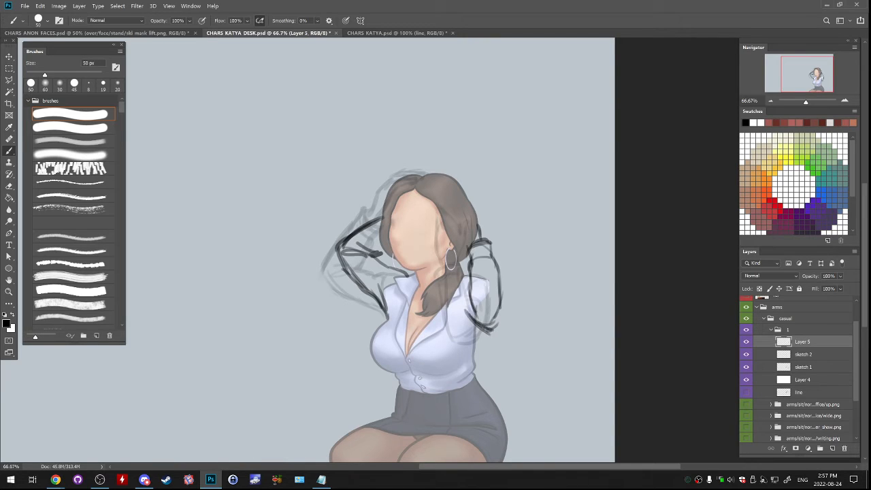
- Erase the stray strokes around the second arm's elbow and redraw its outer side into a cleaner elbow
key(e)
mouse_move(471, 321)
mouse_down()
mouse_move(494, 314)
mouse_move(497, 286)
mouse_move(501, 326)
mouse_up()
key(b)
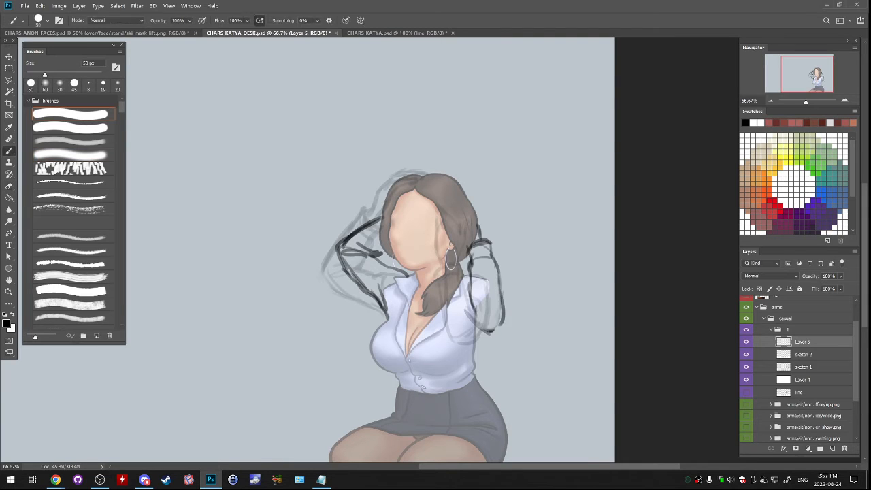
key(ctrl+z)
drag(501, 286, 491, 331)
- Check the second arm by toggling Layer 5, and merge it into sketch 2
click(746, 342)
click(746, 342)
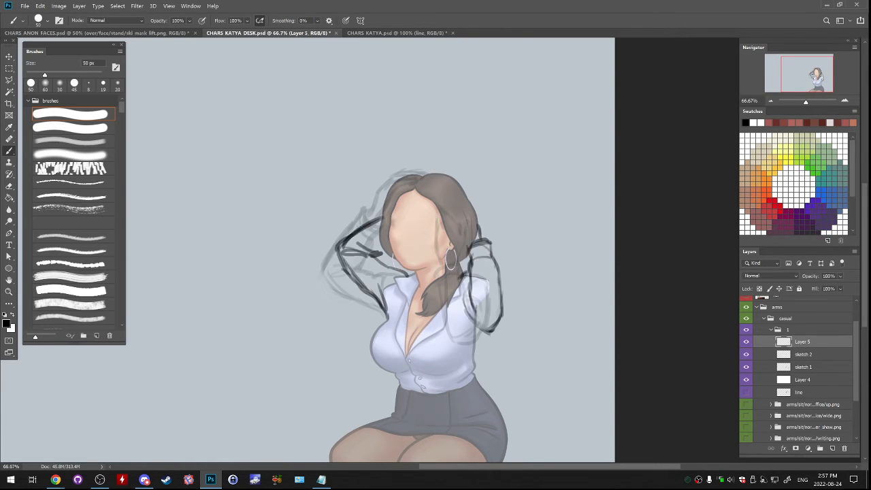
key(ctrl+e)
- Compare the two poses by toggling the sketch 2 and sketch 1 layers
click(747, 342)
click(746, 355)
click(746, 354)
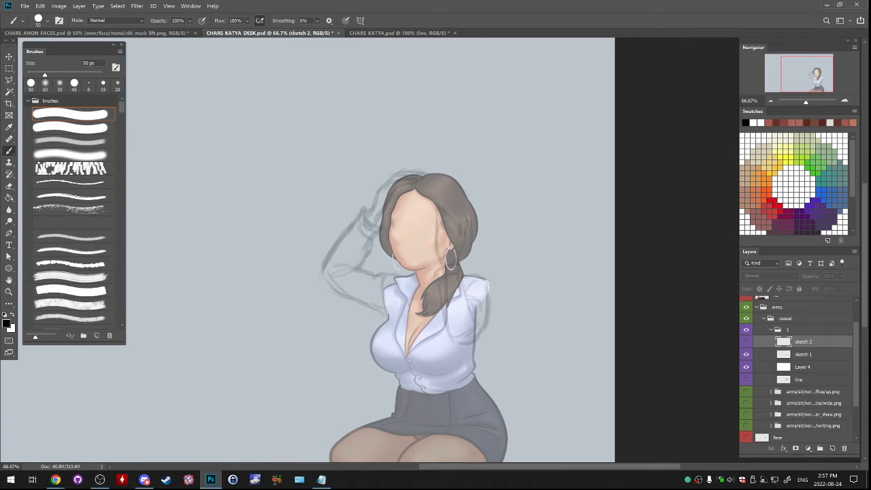
click(746, 341)
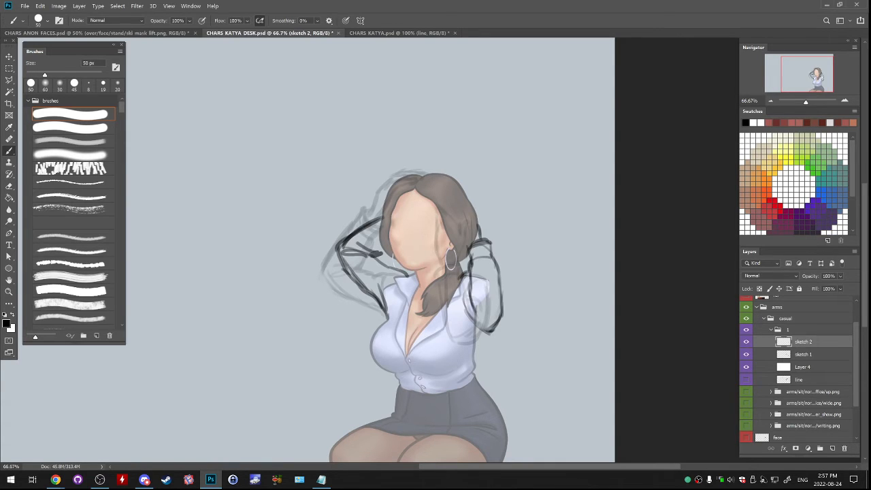
click(746, 341)
click(746, 342)
click(746, 341)
click(746, 354)
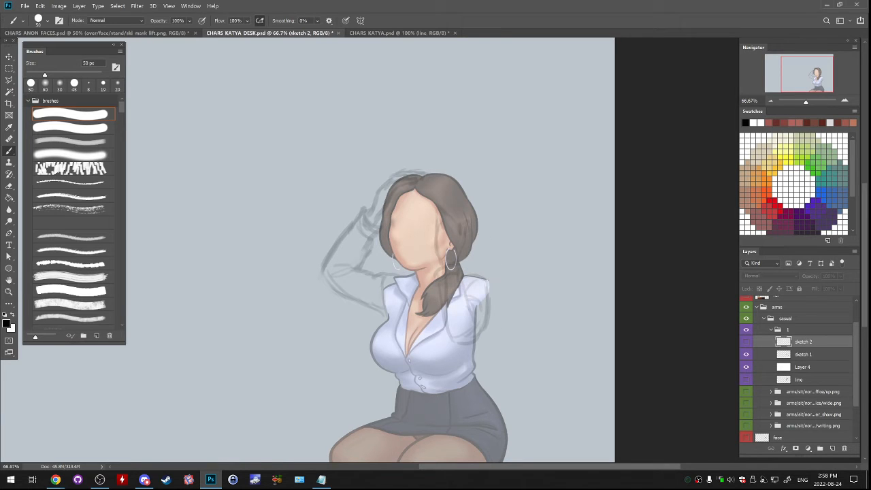
- Show the line layer and set sketch 1's opacity to 100%
click(746, 379)
click(803, 355)
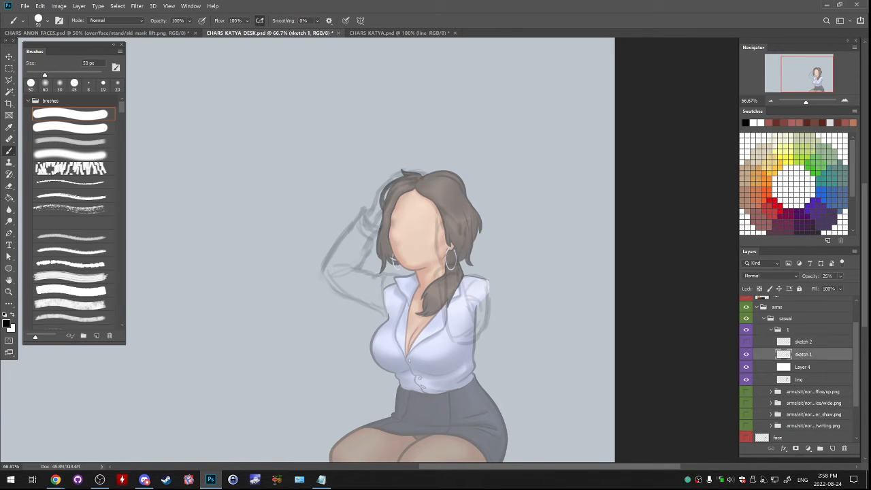
click(840, 276)
drag(821, 287, 853, 287)
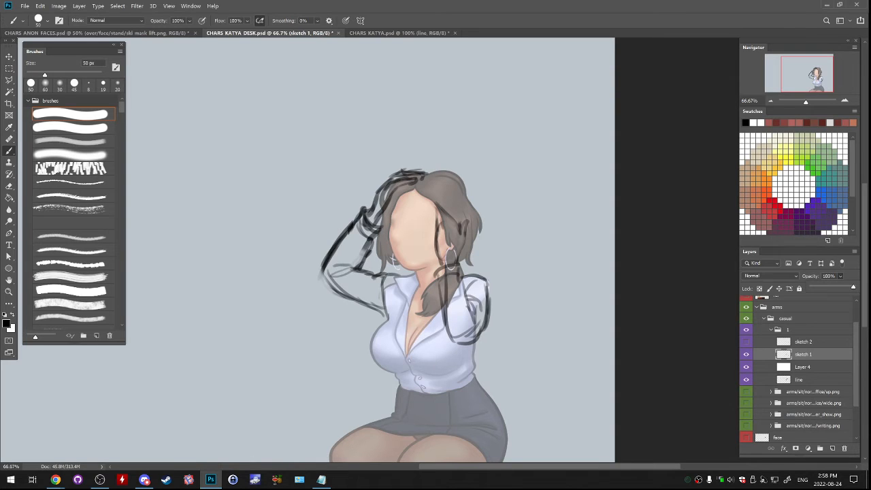
- Compare both arm poses at full opacity by toggling sketch 2, sketch 1 and the line layer, leaving only sketch 1 shown
click(746, 342)
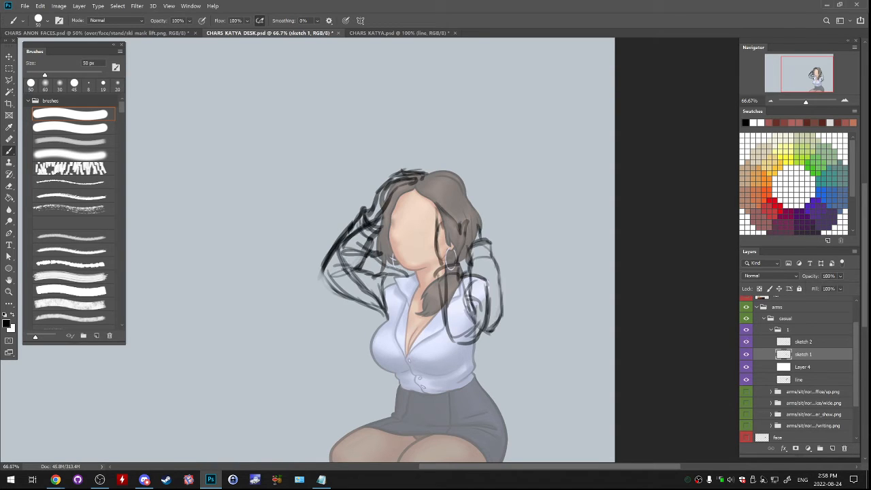
click(746, 379)
click(746, 354)
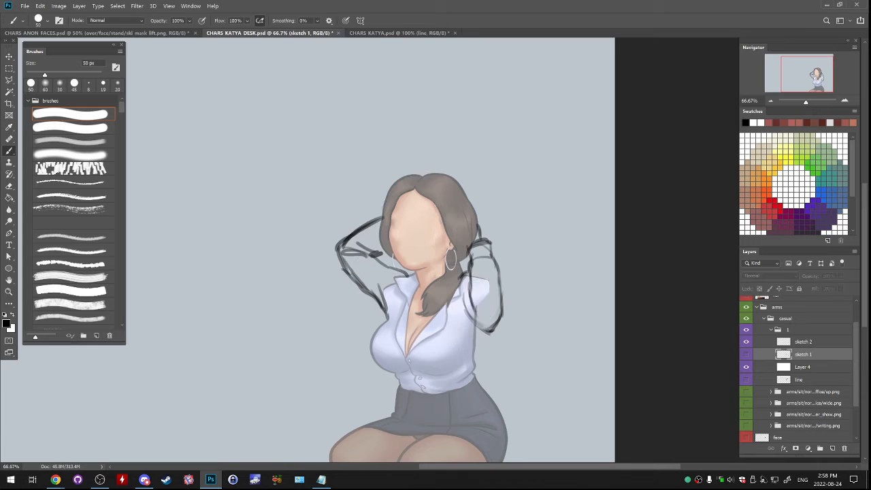
click(746, 355)
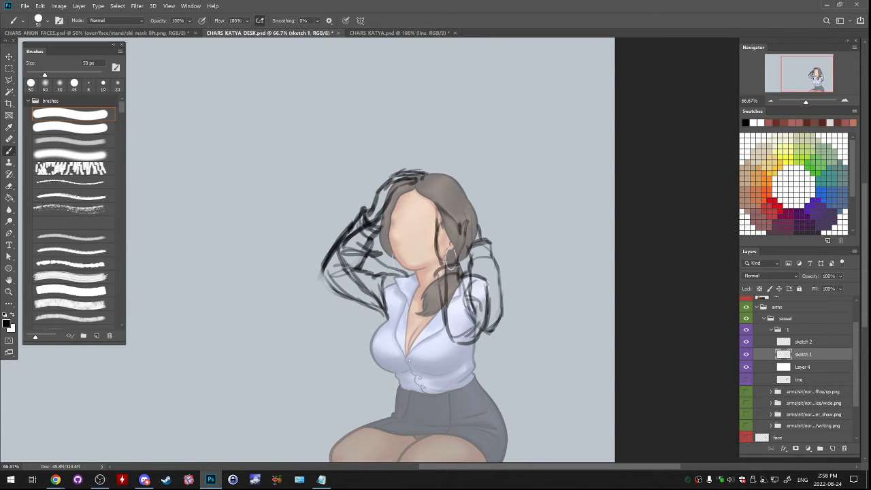
click(746, 341)
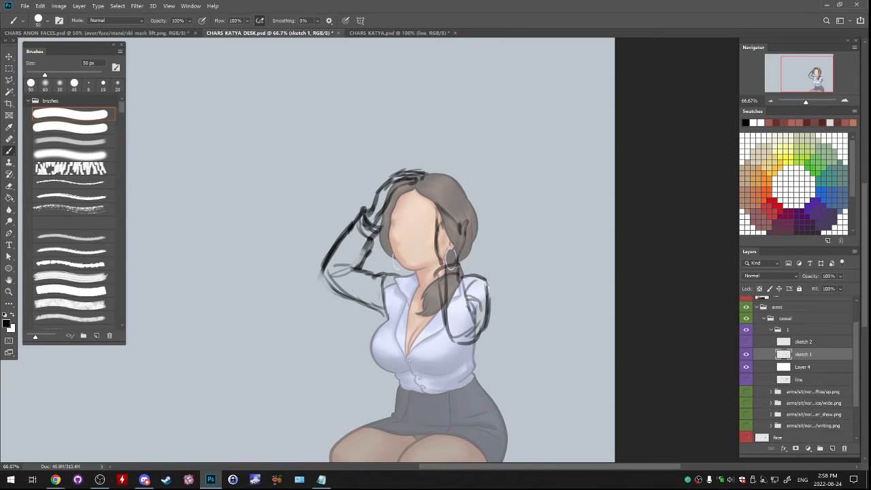
click(746, 355)
click(747, 354)
- Open the opacity setting of the sketch 1 layer
click(839, 276)
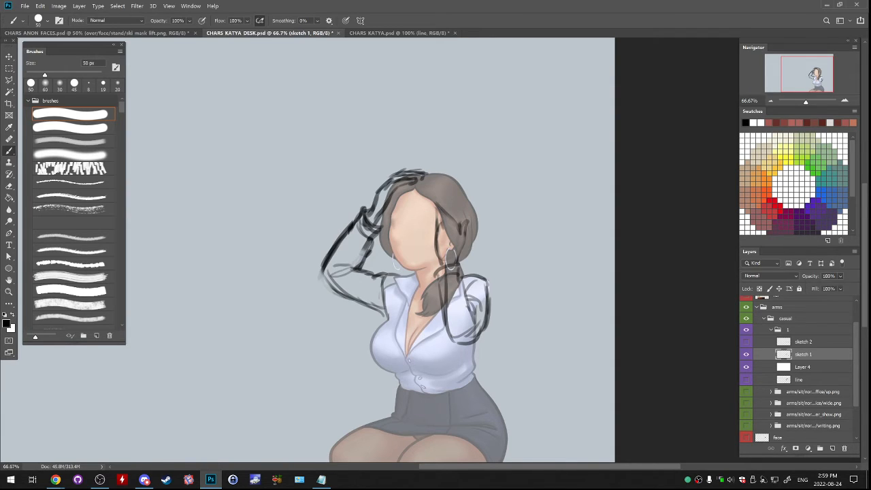
- Lower the sketch 1 layer's opacity to 55%
mouse_move(852, 287)
mouse_down()
mouse_move(834, 287)
mouse_move(842, 287)
mouse_up()
key(ctrl+plus)
key(ctrl+plus)
drag(408, 252, 499, 253)
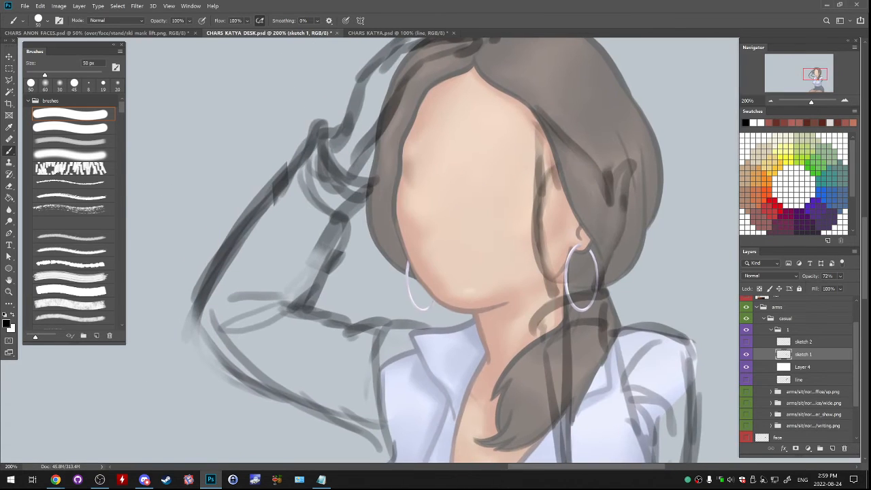
key(ctrl+minus)
scroll(432, 247, up, 1)
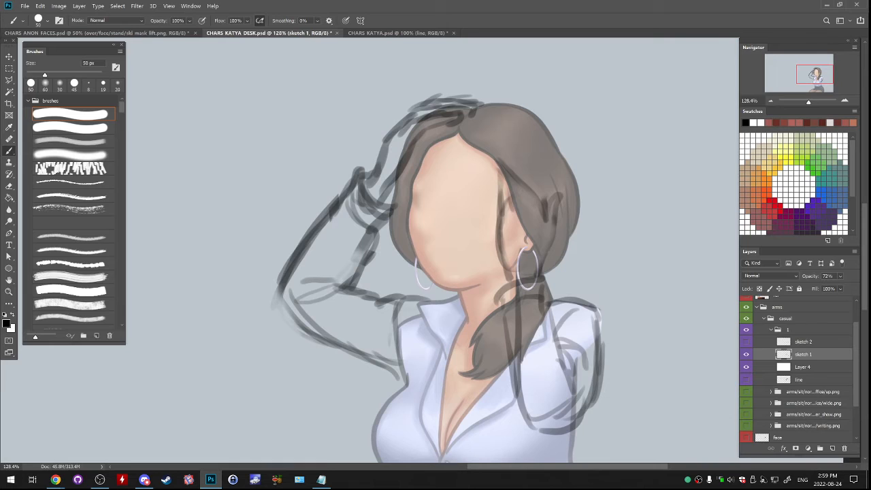
scroll(429, 249, down, 1)
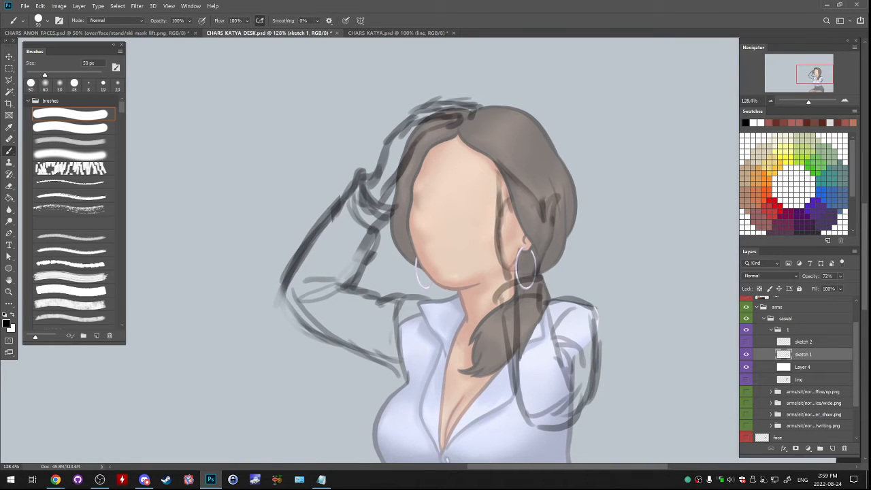
click(840, 276)
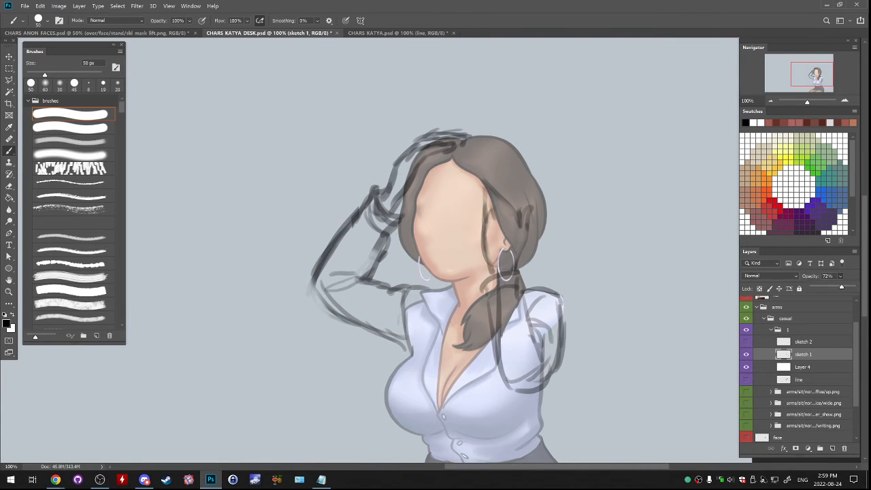
drag(841, 287, 834, 287)
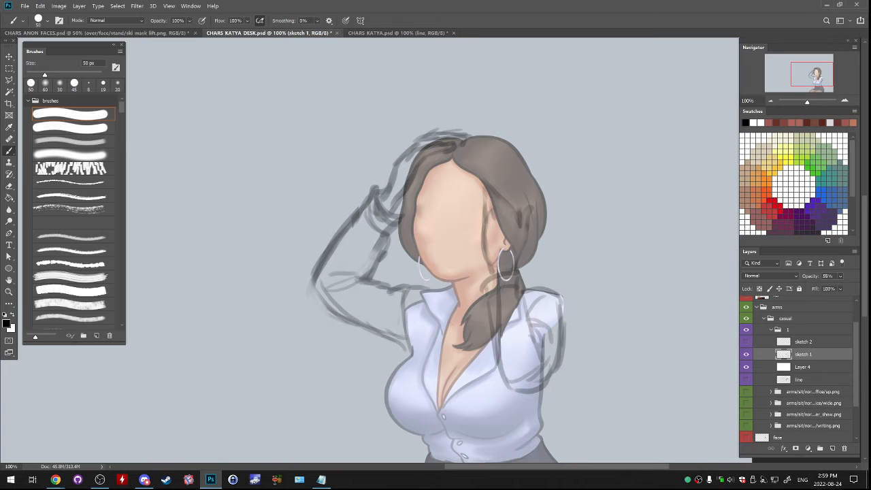
- Add a new layer above sketch 1 and name it 1
click(832, 447)
double_click(802, 354)
key(Return)
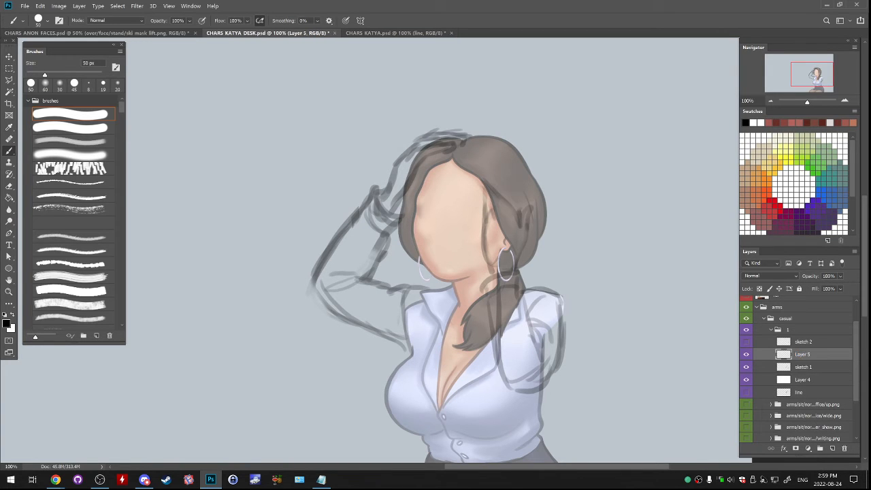
key(ctrl+plus)
drag(435, 272, 459, 291)
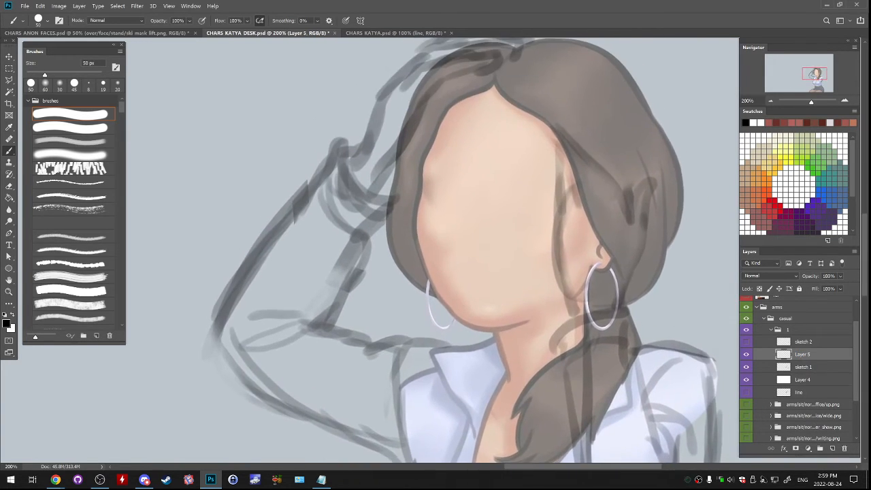
double_click(802, 354)
text(1)
key(Return)
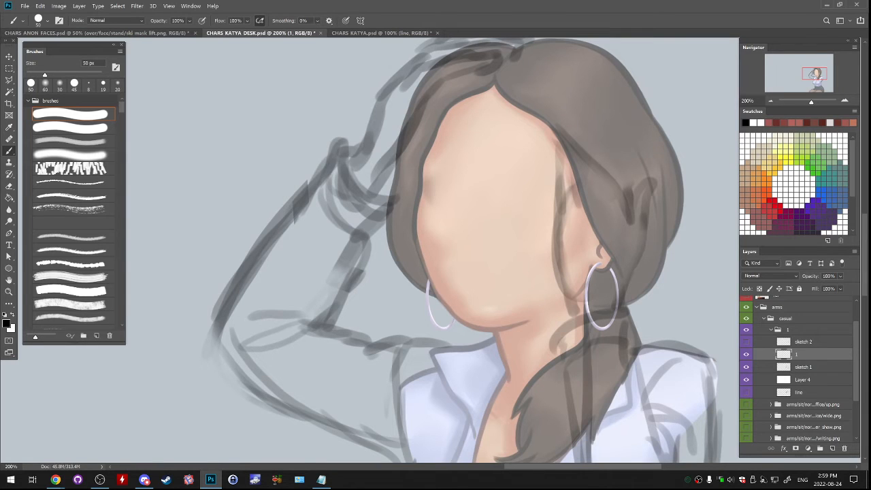
- Line the folded sleeve cuff's opening and outer edge at the raised wrist with a 20 px black brush
drag(459, 245, 439, 273)
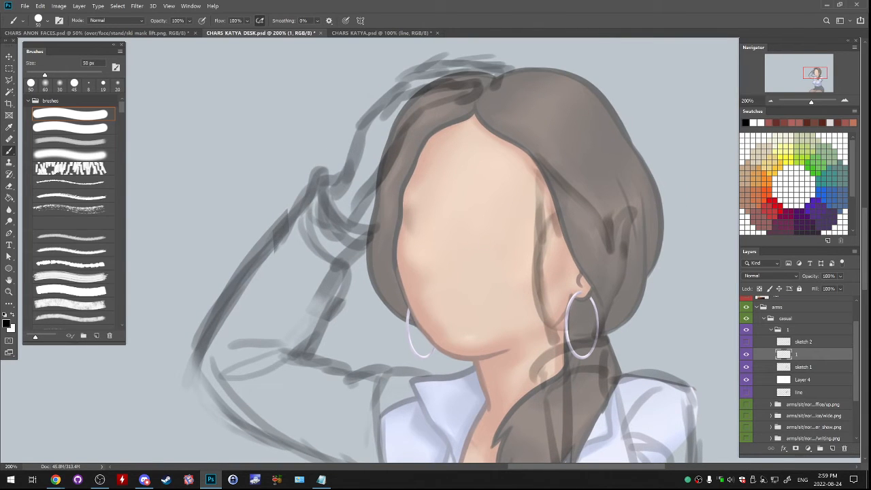
drag(369, 191, 384, 227)
key(ctrl+z)
key(bracketleft)
key(bracketleft)
key(bracketleft)
key(bracketleft)
key(bracketleft)
key(bracketleft)
drag(335, 178, 311, 205)
key(ctrl+z)
key(ctrl+z)
drag(316, 193, 300, 229)
key(ctrl+z)
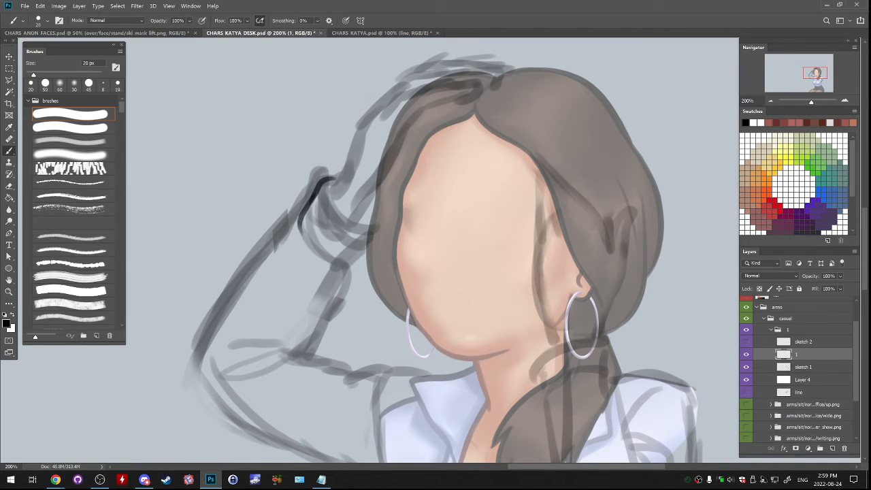
mouse_move(330, 178)
mouse_down()
mouse_move(327, 191)
mouse_move(362, 235)
mouse_move(331, 190)
mouse_move(360, 136)
mouse_move(333, 220)
mouse_up()
key(ctrl+z)
key(ctrl+z)
key(ctrl+z)
key(ctrl+z)
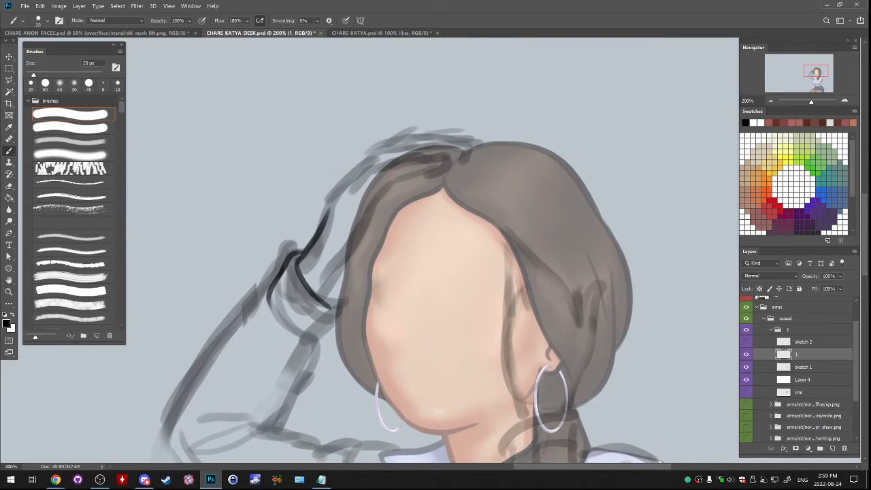
- Line the back of the raised hand from the cuff to the knuckles, plus the wrist's inner edge
key(ctrl+z)
key(ctrl+z)
drag(348, 171, 322, 230)
key(ctrl+z)
key(ctrl+z)
drag(354, 165, 305, 260)
key(ctrl+z)
mouse_move(326, 216)
mouse_down()
mouse_move(298, 266)
mouse_move(322, 300)
mouse_up()
key(ctrl+z)
key(ctrl+z)
drag(349, 261, 339, 277)
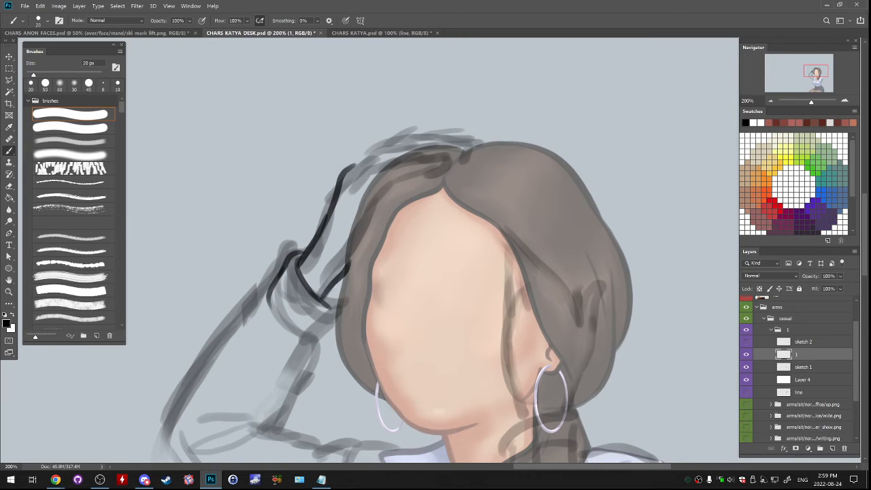
- Add a short line at the heel of the palm and trim its end with a 35 px hard eraser
mouse_move(355, 231)
mouse_down()
mouse_move(344, 258)
mouse_move(323, 269)
mouse_up()
key(ctrl+z)
key(e)
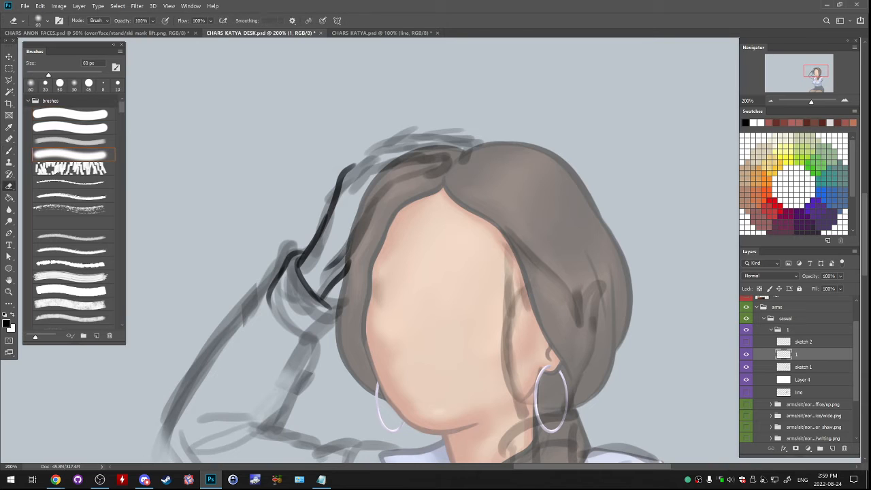
click(71, 114)
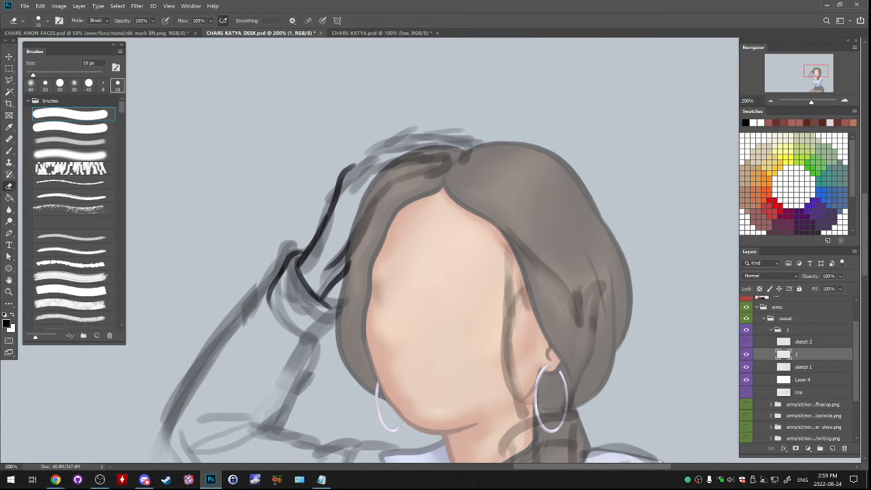
key(bracketright)
key(bracketright)
key(bracketright)
key(bracketright)
drag(354, 236, 342, 250)
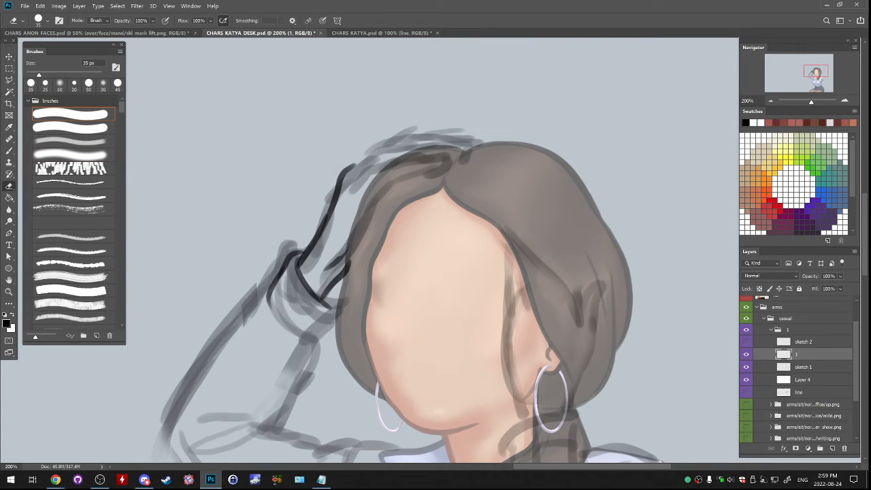
key(b)
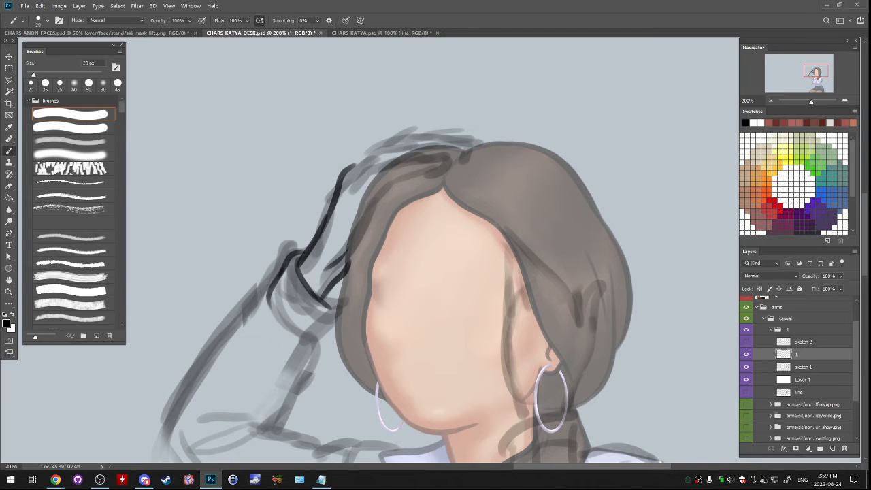
- Line the palm's inner edge up into the hair and outline the first finger over the hairline
drag(346, 257, 370, 194)
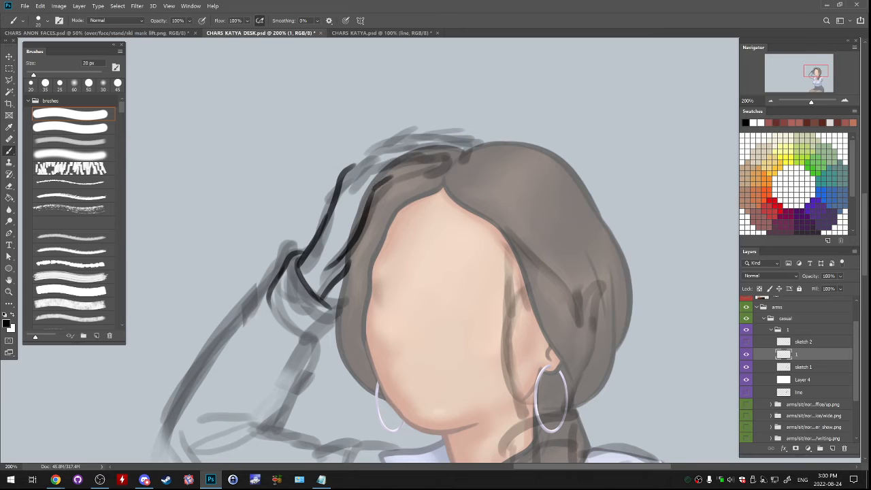
drag(373, 192, 445, 162)
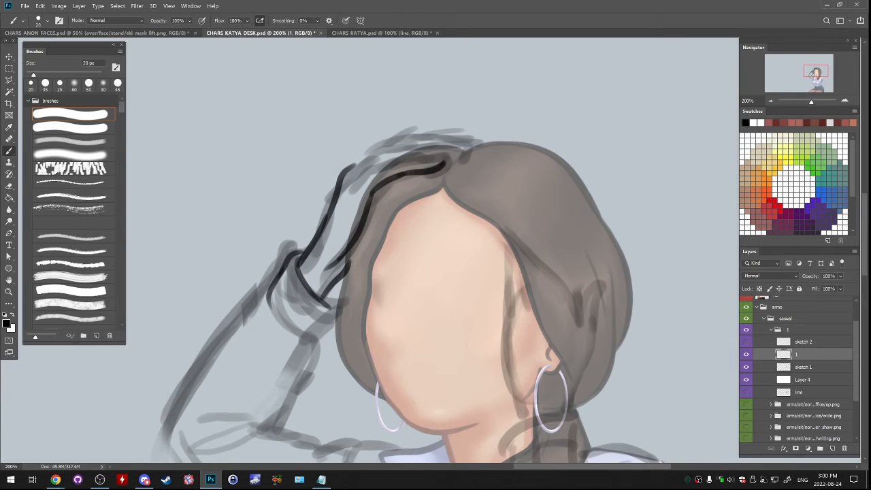
mouse_move(353, 176)
mouse_down()
mouse_move(413, 157)
mouse_move(439, 160)
mouse_up()
key(ctrl+z)
key(ctrl+z)
key(ctrl+z)
key(ctrl+z)
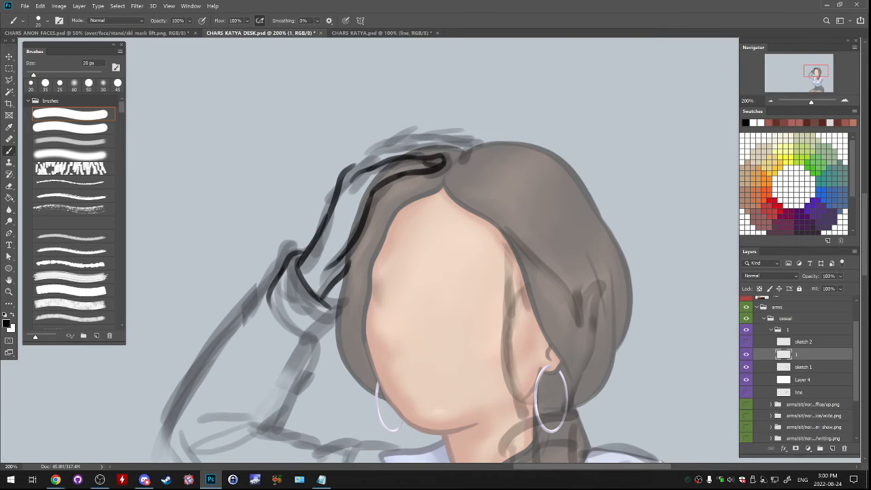
- Outline the remaining fingers over the top of the head, from the knuckles to the fingertips
mouse_move(346, 169)
mouse_down()
mouse_move(397, 145)
mouse_move(462, 151)
mouse_move(452, 158)
mouse_up()
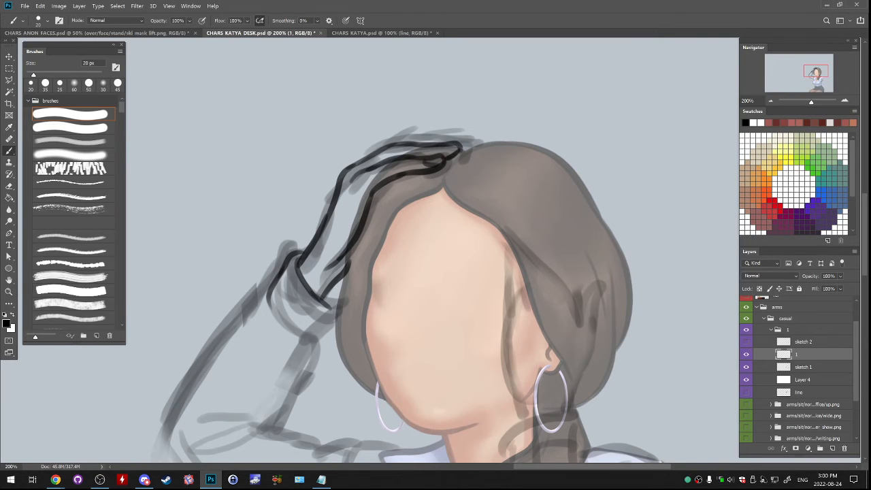
key(e)
key(b)
mouse_move(353, 165)
mouse_down()
mouse_move(393, 140)
mouse_move(438, 134)
mouse_up()
key(ctrl+z)
key(ctrl+z)
mouse_move(353, 164)
mouse_down()
mouse_move(391, 142)
mouse_move(469, 150)
mouse_move(464, 143)
mouse_move(460, 153)
mouse_up()
key(ctrl+z)
key(ctrl+z)
key(ctrl+z)
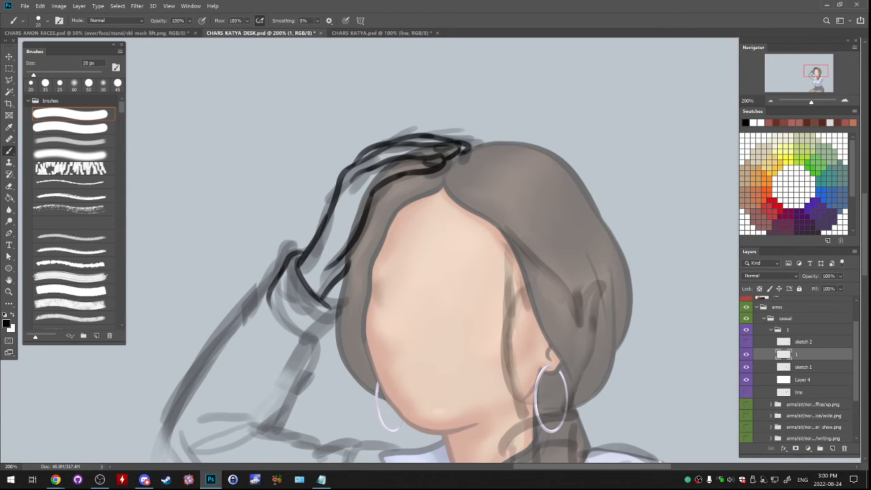
- Line the lower and inner edges of the folded cuff to close its shape
drag(381, 286, 435, 185)
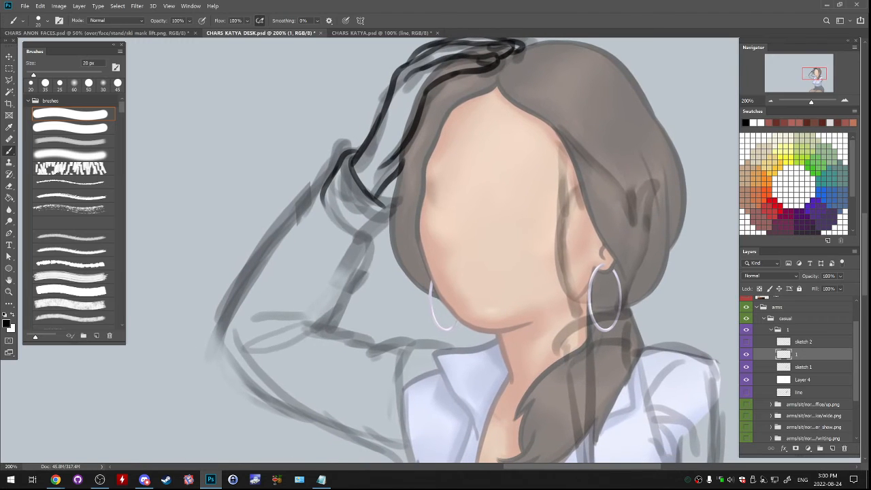
mouse_move(380, 204)
mouse_down()
mouse_move(392, 212)
mouse_move(393, 202)
mouse_move(392, 220)
mouse_move(362, 245)
mouse_up()
key(ctrl+z)
key(ctrl+z)
key(ctrl+z)
drag(323, 199, 349, 237)
- Line the forearm sleeve's outer edge from the cuff down to the elbow
key(ctrl+z)
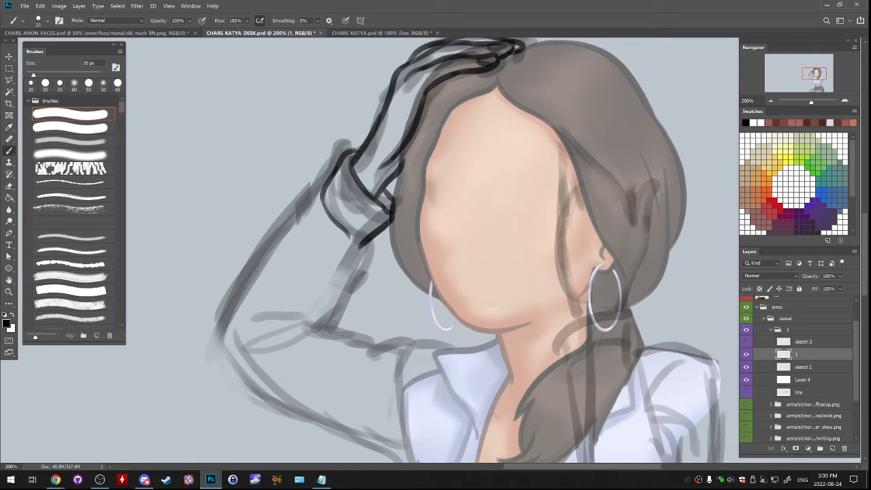
drag(331, 178, 264, 248)
key(ctrl+z)
key(ctrl+z)
- Line the upper arm's underside from the elbow to the armpit in one smooth curve
key(ctrl+z)
key(ctrl+z)
drag(306, 197, 222, 317)
key(ctrl+z)
key(ctrl+z)
key(ctrl+z)
key(ctrl+z)
key(ctrl+z)
mouse_move(312, 192)
mouse_down()
mouse_move(276, 234)
mouse_move(214, 347)
mouse_up()
key(ctrl+z)
mouse_move(236, 287)
mouse_down()
mouse_move(214, 350)
mouse_move(234, 197)
mouse_up()
key(e)
key(b)
key(ctrl+z)
mouse_move(232, 169)
mouse_down()
mouse_move(232, 187)
mouse_move(284, 260)
mouse_up()
key(ctrl+z)
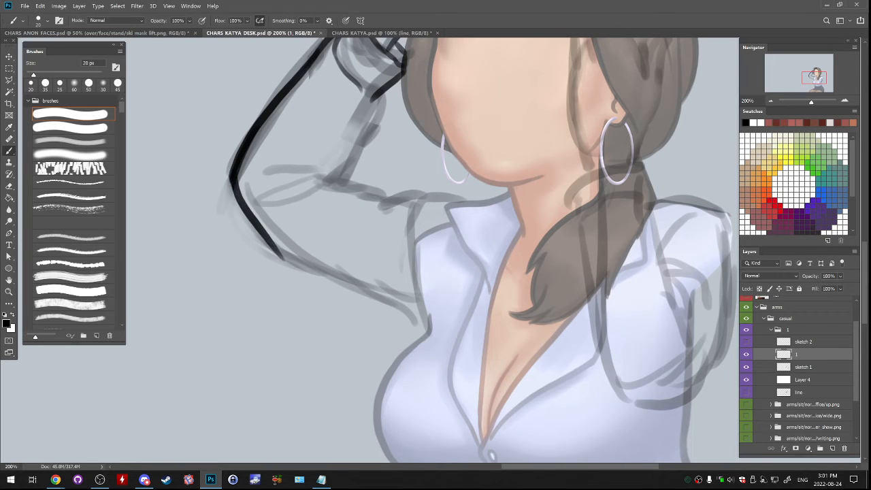
key(ctrl+z)
mouse_move(232, 173)
mouse_down()
mouse_move(310, 271)
mouse_move(264, 241)
mouse_move(323, 266)
mouse_up()
key(e)
key(b)
key(ctrl+z)
mouse_move(253, 231)
mouse_down()
mouse_move(409, 297)
mouse_move(396, 298)
mouse_move(427, 322)
mouse_up()
key(ctrl+z)
- Redraw the end of the underarm line so it meets the body at the armpit
key(ctrl+z)
key(ctrl+z)
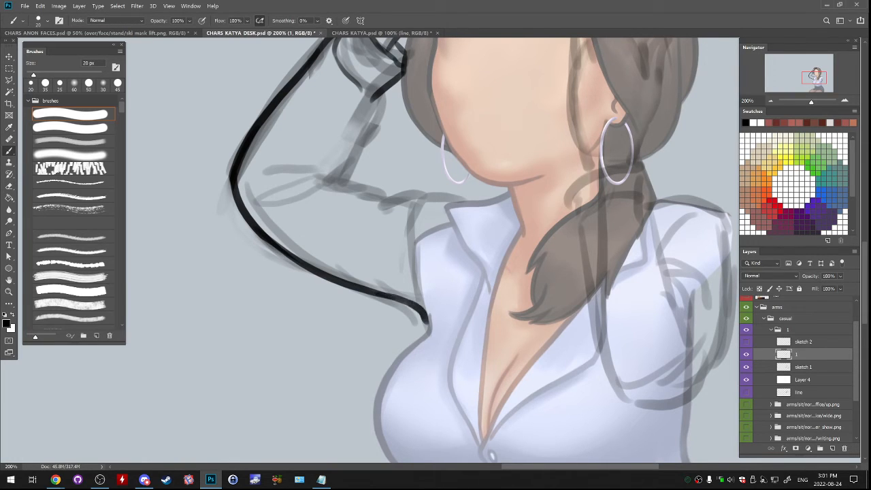
key(ctrl+z)
drag(367, 292, 429, 321)
- Line the raised shoulder's top, its sleeve seam and the adjoining collar edge
key(ctrl+z)
drag(427, 312, 430, 325)
key(ctrl+z)
key(ctrl+z)
key(ctrl+z)
mouse_move(470, 203)
mouse_down()
mouse_move(416, 206)
mouse_move(416, 273)
mouse_up()
key(ctrl+z)
key(ctrl+z)
key(ctrl+z)
drag(416, 208, 423, 303)
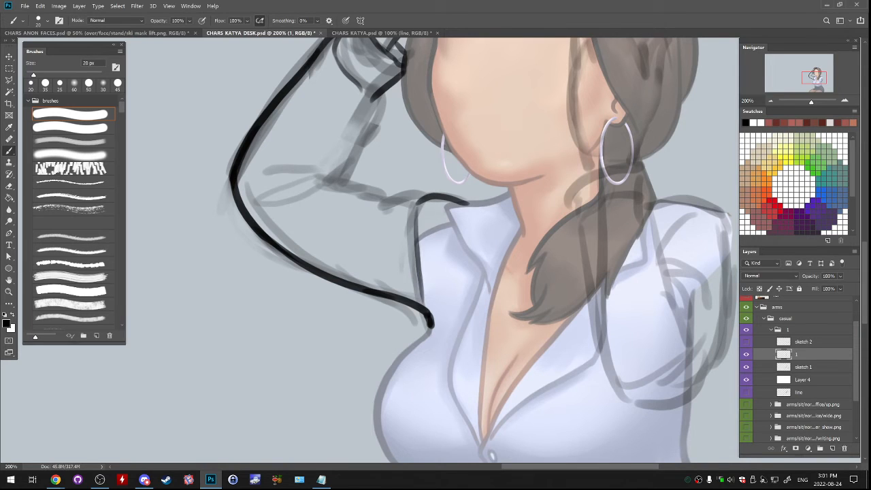
key(ctrl+z)
mouse_move(466, 203)
mouse_down()
mouse_move(443, 207)
mouse_move(466, 248)
mouse_up()
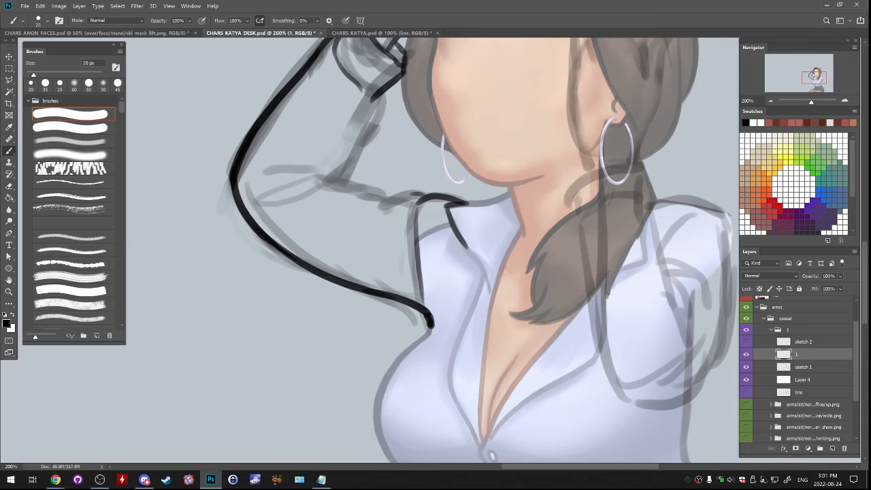
- Line the upper arm's top edge from the shoulder to the elbow crook and add the fold creases there
mouse_move(417, 195)
mouse_down()
mouse_move(385, 203)
mouse_move(319, 178)
mouse_up()
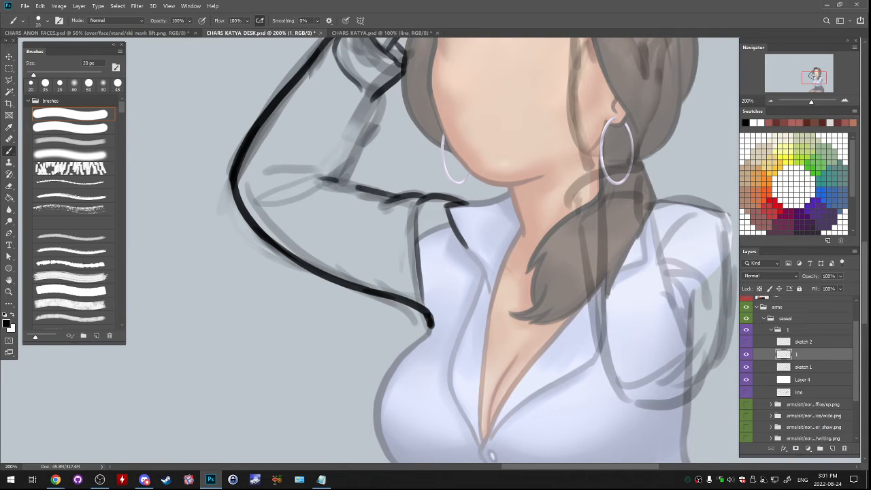
key(ctrl+z)
mouse_move(398, 197)
mouse_down()
mouse_move(314, 170)
mouse_move(261, 181)
mouse_up()
key(ctrl+z)
mouse_move(321, 168)
mouse_down()
mouse_move(260, 181)
mouse_move(321, 179)
mouse_up()
key(ctrl+z)
drag(270, 203, 306, 186)
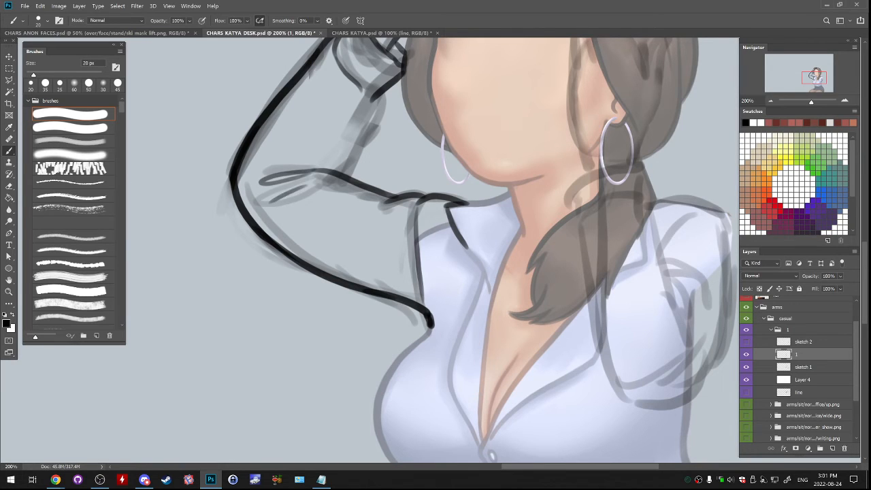
- Add a small crease near the elbow and line the forearm's inner edge from the cuff to the elbow crook
drag(268, 148, 290, 155)
drag(381, 95, 353, 159)
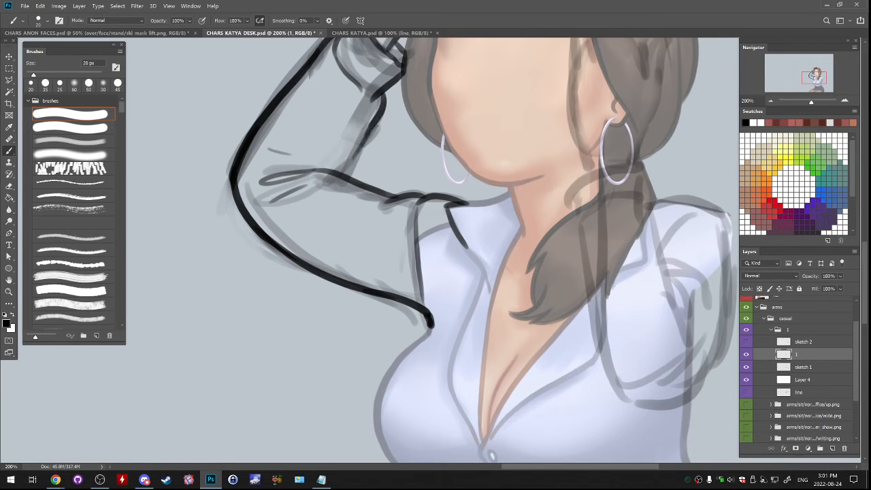
key(ctrl+z)
drag(370, 128, 334, 178)
key(ctrl+z)
mouse_move(368, 129)
mouse_down()
mouse_move(339, 176)
mouse_move(345, 286)
mouse_up()
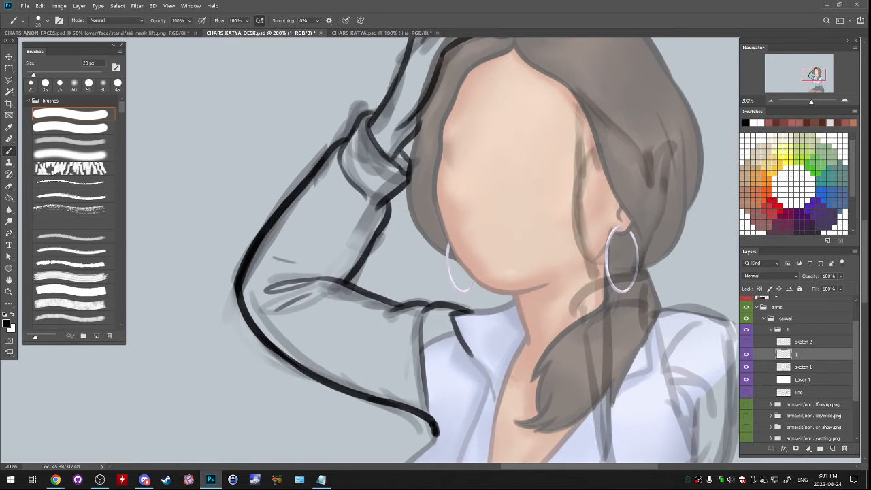
- Select the raised arm's underside line from the elbow to the armpit, warp it slightly inward, and deselect it
key(ctrl+minus)
key(ctrl+minus)
scroll(369, 247, down, 2)
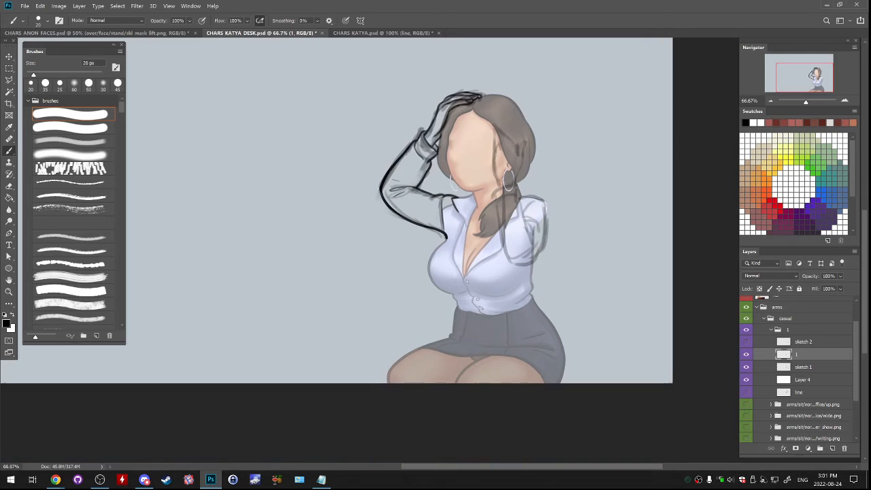
key(ctrl+plus)
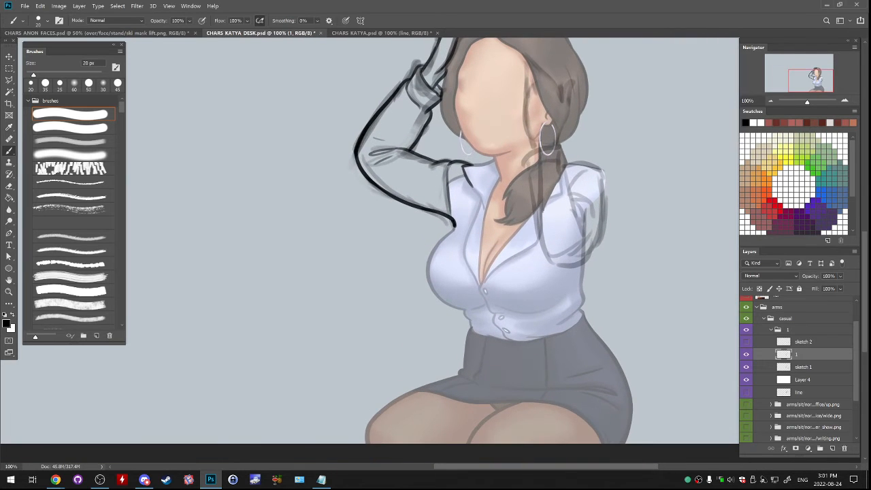
key(l)
key(ctrl+plus)
drag(381, 197, 414, 297)
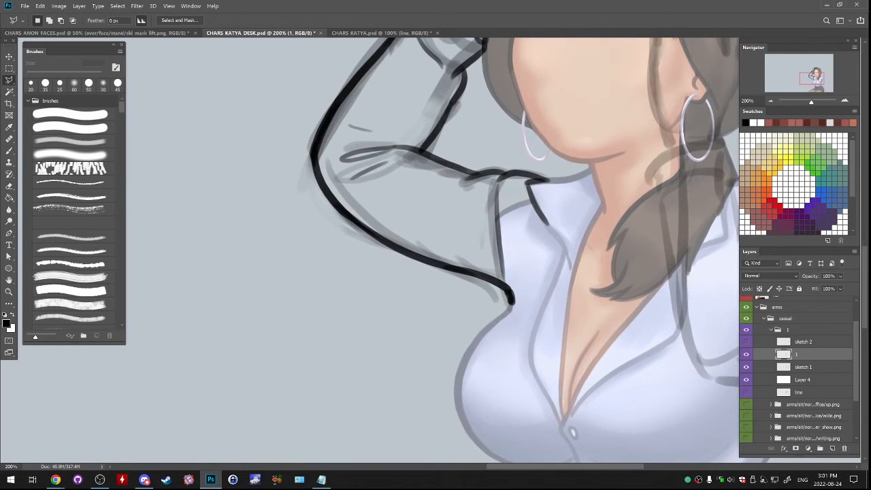
click(324, 154)
click(304, 150)
click(277, 182)
click(324, 286)
click(480, 340)
click(530, 331)
click(530, 287)
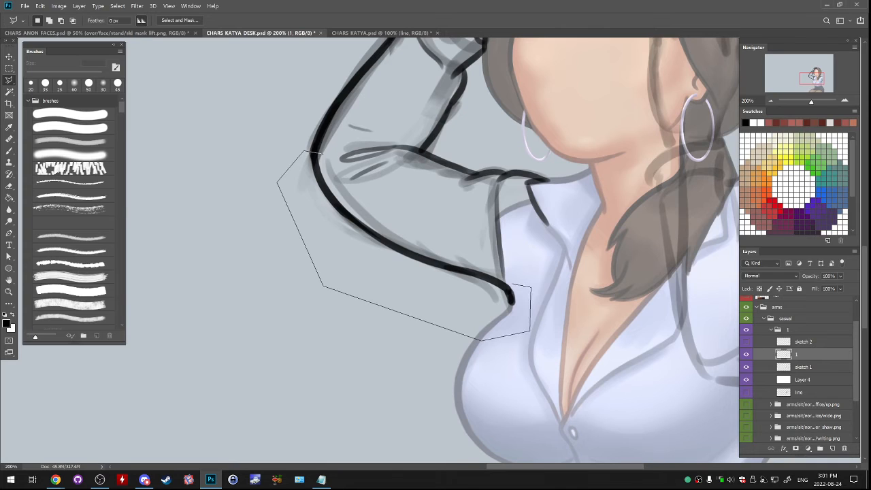
click(503, 281)
click(427, 212)
click(342, 185)
click(306, 151)
click(40, 5)
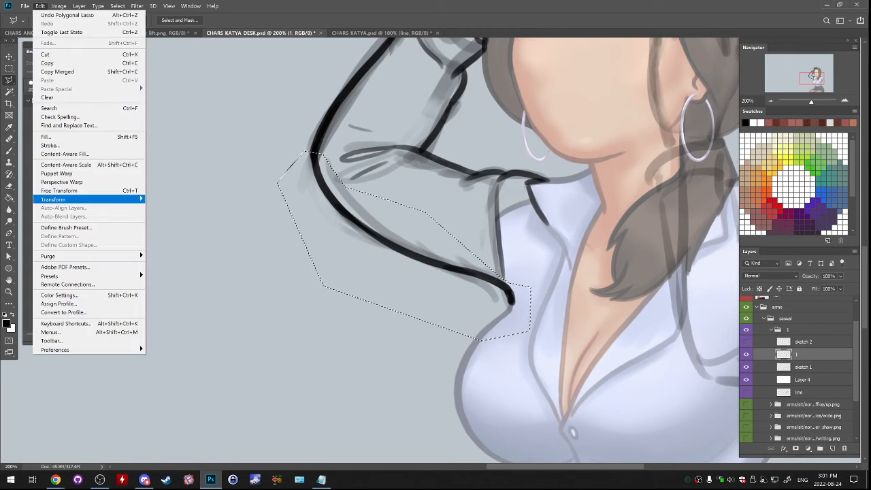
mouse_move(55, 198)
click(163, 253)
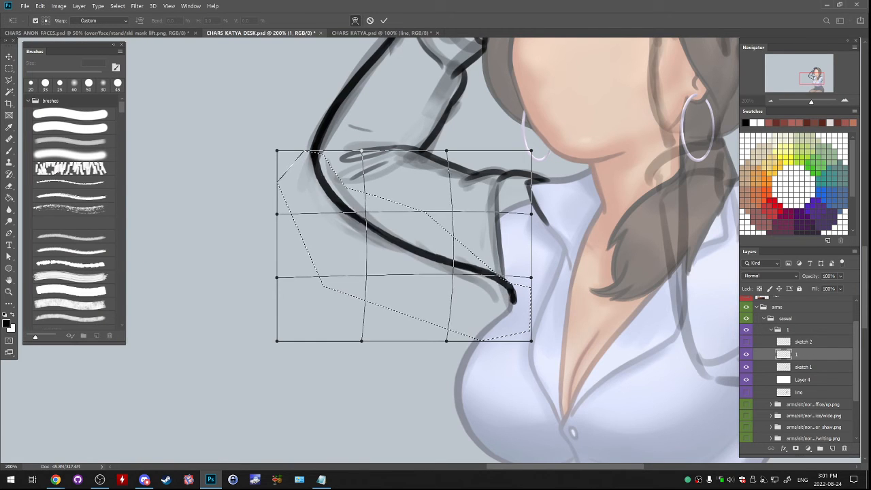
drag(383, 241, 390, 230)
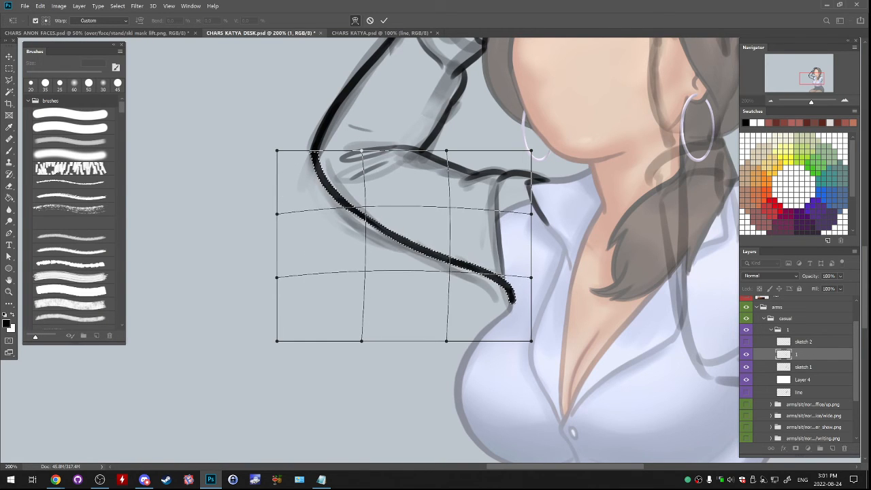
drag(507, 285, 431, 258)
key(Return)
key(ctrl+d)
- Redraw the raised arm's sleeve seam as a shorter tapering line and add a small fold crease near the armpit
key(e)
key(bracketleft)
key(bracketleft)
key(bracketleft)
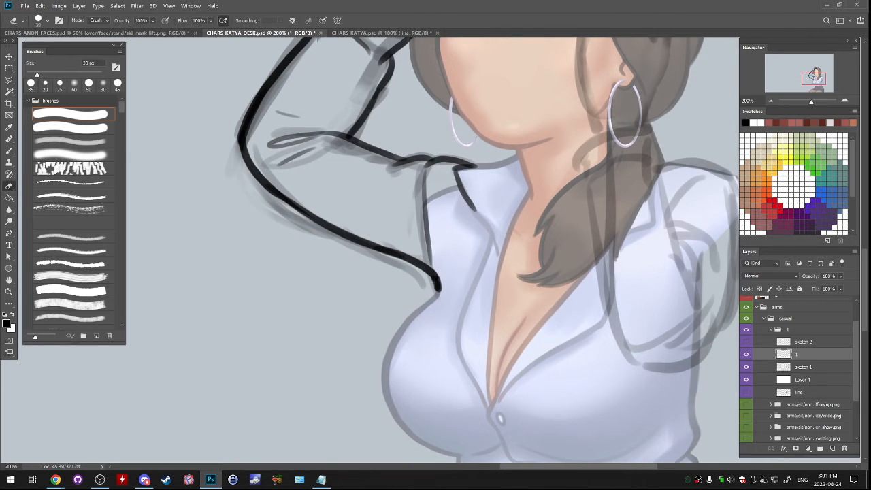
mouse_move(428, 216)
mouse_down()
mouse_move(430, 261)
mouse_move(426, 194)
mouse_move(431, 251)
mouse_up()
key(b)
key(ctrl+z)
drag(425, 187, 433, 253)
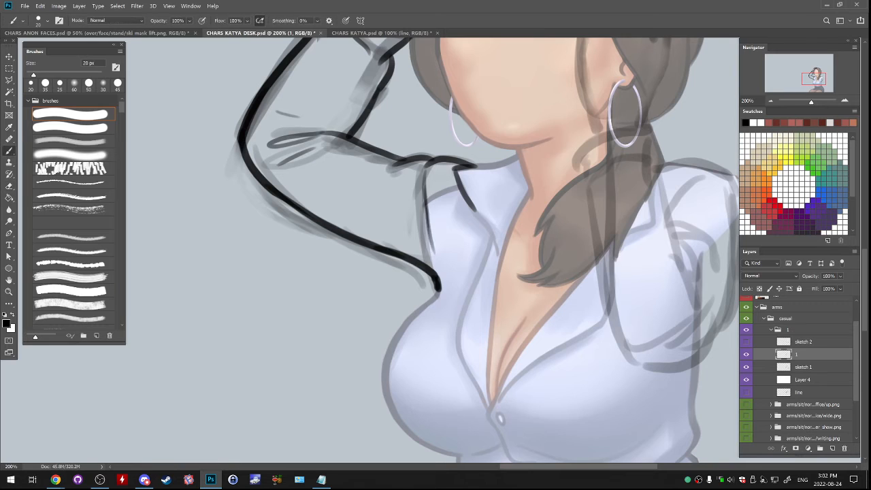
key(ctrl+z)
drag(426, 184, 431, 252)
key(ctrl+z)
key(ctrl+z)
drag(425, 183, 432, 243)
drag(435, 204, 425, 258)
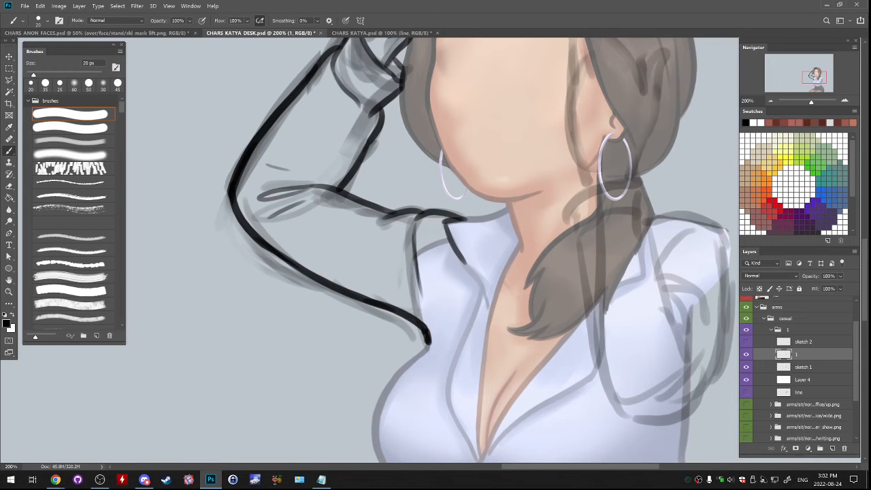
drag(393, 273, 423, 327)
drag(435, 204, 338, 316)
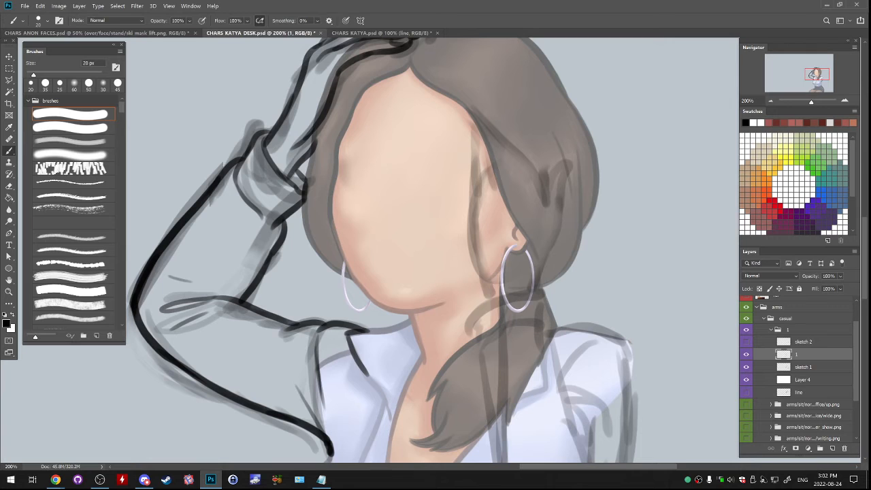
- Create a new layer above layer 1 and line the second forearm's face-side edge from the hairline down beside the ear
key(e)
key(b)
drag(435, 307, 350, 98)
key(ctrl+comma)
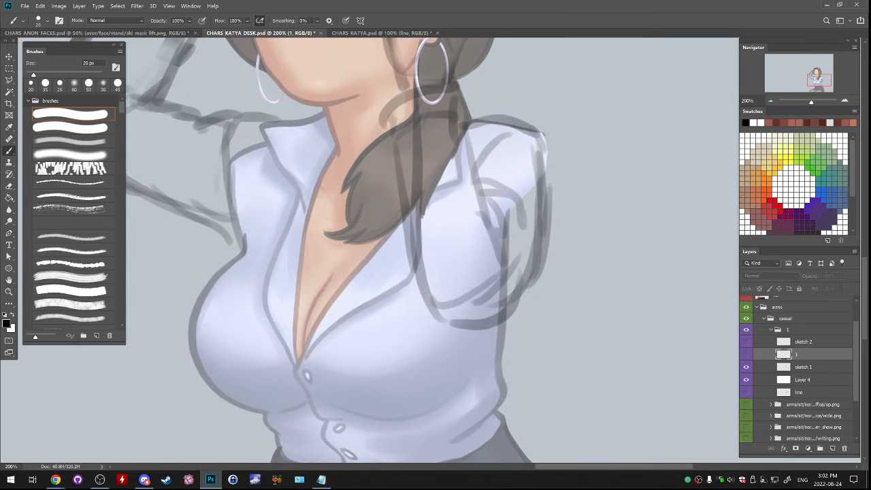
key(ctrl+comma)
drag(422, 170, 400, 389)
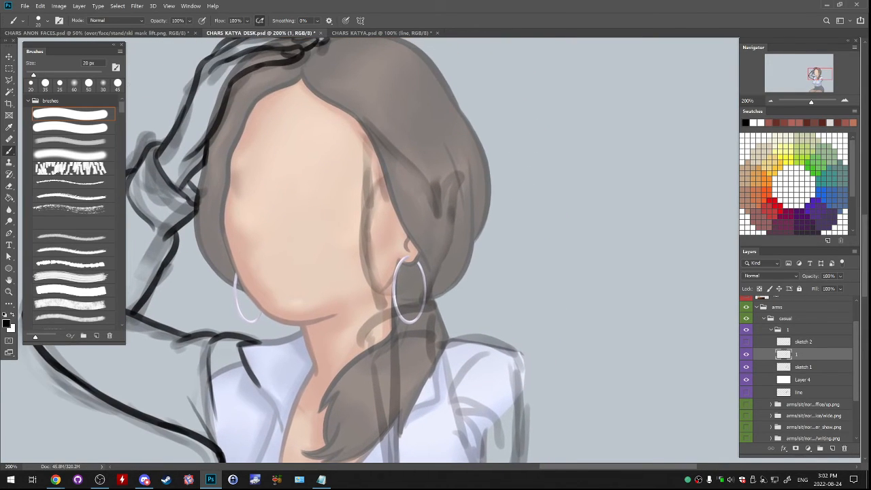
click(832, 448)
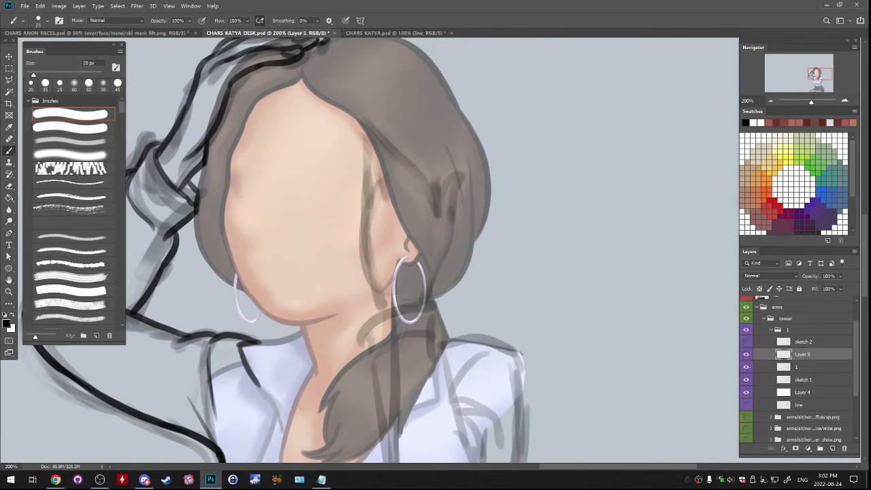
drag(364, 124, 371, 174)
key(ctrl+z)
key(ctrl+z)
drag(364, 121, 365, 169)
key(ctrl+z)
drag(366, 127, 363, 220)
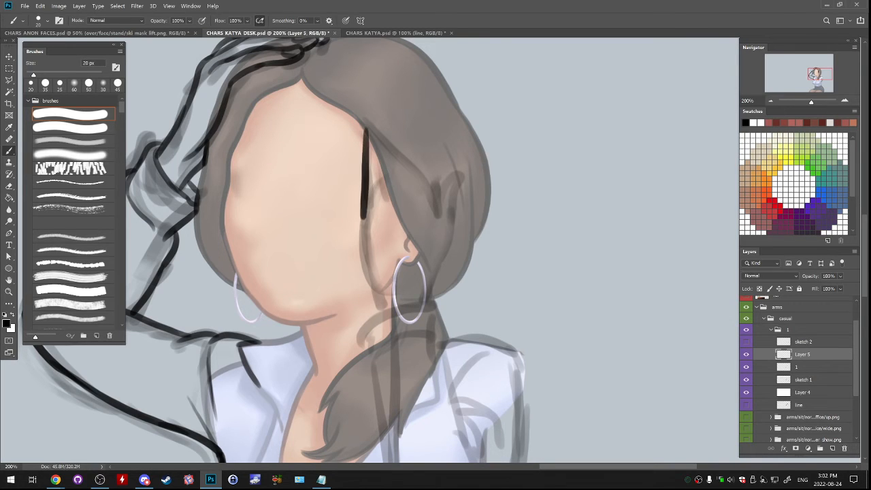
key(ctrl+z)
drag(365, 127, 362, 245)
drag(364, 204, 365, 266)
- Extend the second forearm's face-side line down past the jaw to the top of the cuff
key(ctrl+z)
key(ctrl+z)
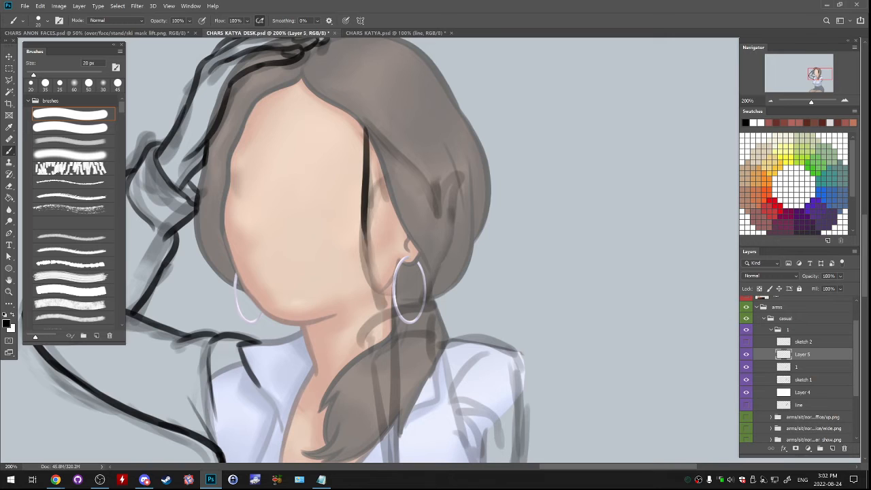
mouse_move(364, 203)
mouse_down()
mouse_move(387, 307)
mouse_move(365, 258)
mouse_move(381, 298)
mouse_move(371, 274)
mouse_move(381, 298)
mouse_move(377, 211)
mouse_up()
key(ctrl+z)
key(ctrl+z)
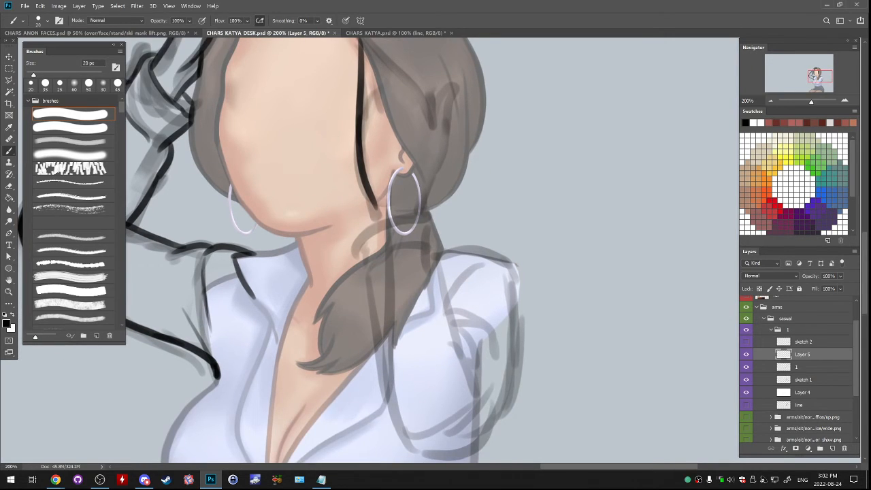
key(e)
key(b)
key(ctrl+z)
mouse_move(372, 197)
mouse_down()
mouse_move(376, 229)
mouse_move(354, 313)
mouse_up()
key(ctrl+z)
key(ctrl+z)
drag(351, 281, 356, 313)
key(ctrl+z)
key(ctrl+z)
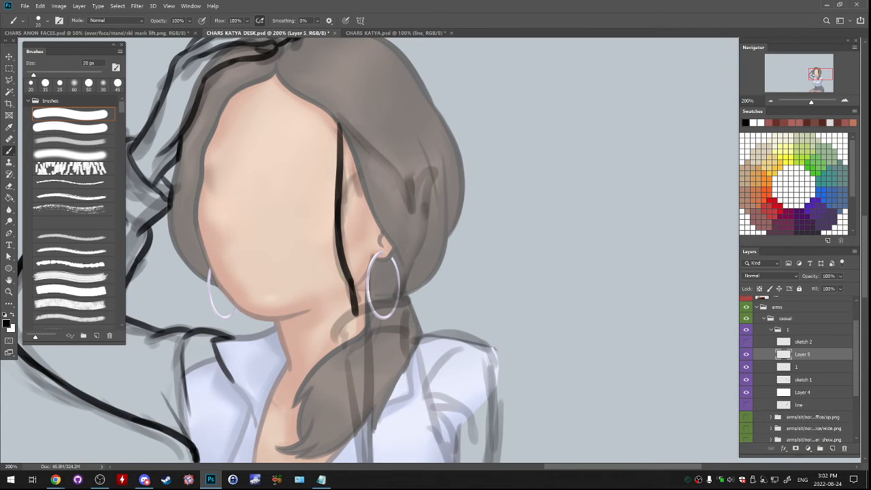
- Line the second hand's edge along the hair from the hairline and add short strokes separating the fingers
mouse_move(321, 105)
mouse_down()
mouse_move(374, 146)
mouse_move(414, 200)
mouse_up()
key(e)
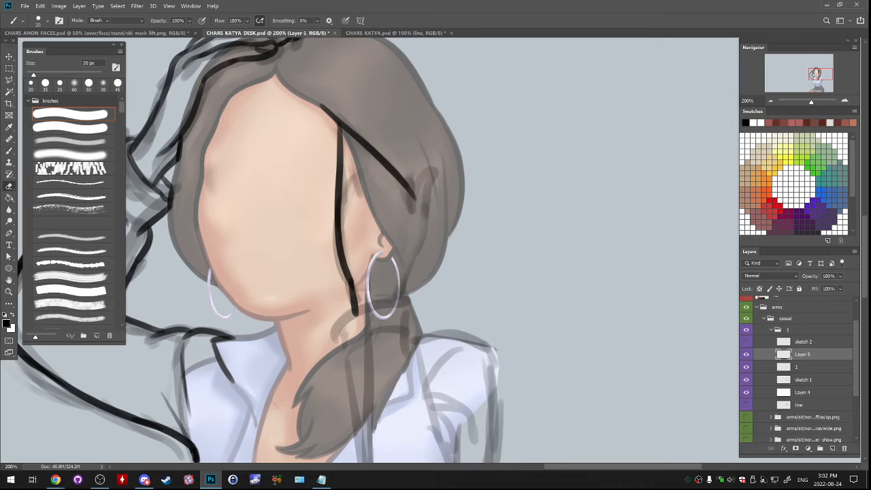
key(b)
mouse_move(418, 164)
mouse_down()
mouse_move(414, 206)
mouse_move(414, 192)
mouse_up()
key(ctrl+z)
key(ctrl+z)
mouse_move(357, 140)
mouse_down()
mouse_move(358, 176)
mouse_move(356, 140)
mouse_move(360, 172)
mouse_move(412, 210)
mouse_up()
key(ctrl+z)
key(ctrl+z)
key(ctrl+z)
key(ctrl+z)
key(ctrl+z)
key(ctrl+z)
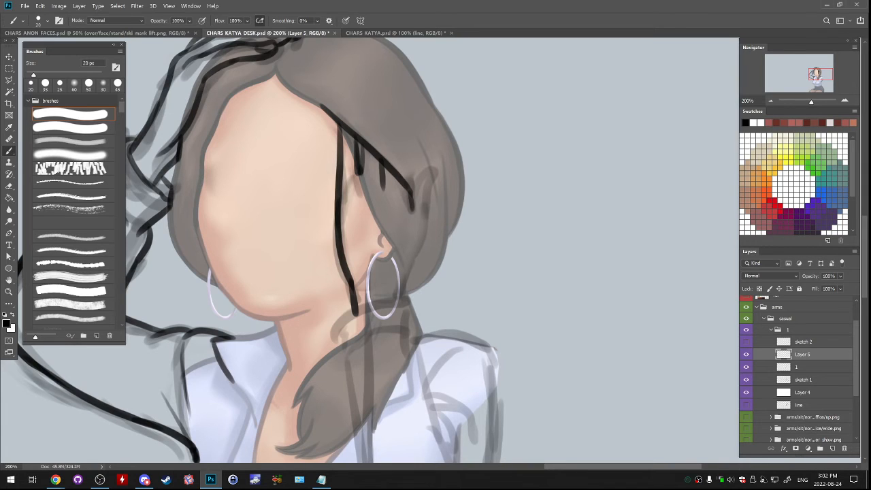
- Line the second forearm's far edge from the cuff up into the hair and round it off beside the fingers
drag(400, 181, 404, 200)
key(ctrl+z)
key(ctrl+z)
drag(412, 247, 402, 304)
key(ctrl+z)
drag(403, 299, 419, 239)
key(ctrl+z)
key(ctrl+z)
drag(402, 282, 428, 229)
key(ctrl+z)
key(ctrl+z)
drag(406, 284, 403, 296)
key(ctrl+z)
key(ctrl+z)
drag(404, 286, 403, 300)
mouse_move(424, 238)
mouse_down()
mouse_move(424, 172)
mouse_move(412, 189)
mouse_move(431, 167)
mouse_move(424, 234)
mouse_up()
key(ctrl+z)
key(ctrl+z)
key(ctrl+z)
key(ctrl+z)
key(ctrl+z)
key(ctrl+z)
drag(427, 170, 425, 194)
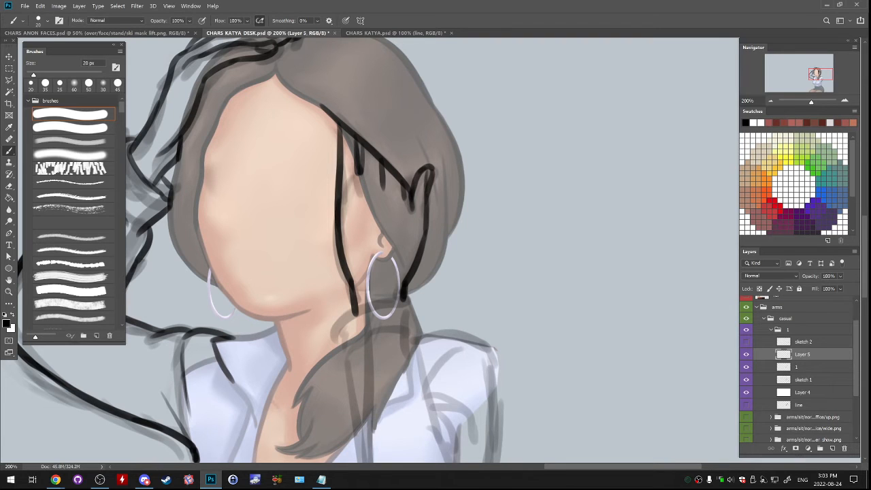
mouse_move(404, 297)
mouse_down()
mouse_move(487, 210)
mouse_move(451, 136)
mouse_up()
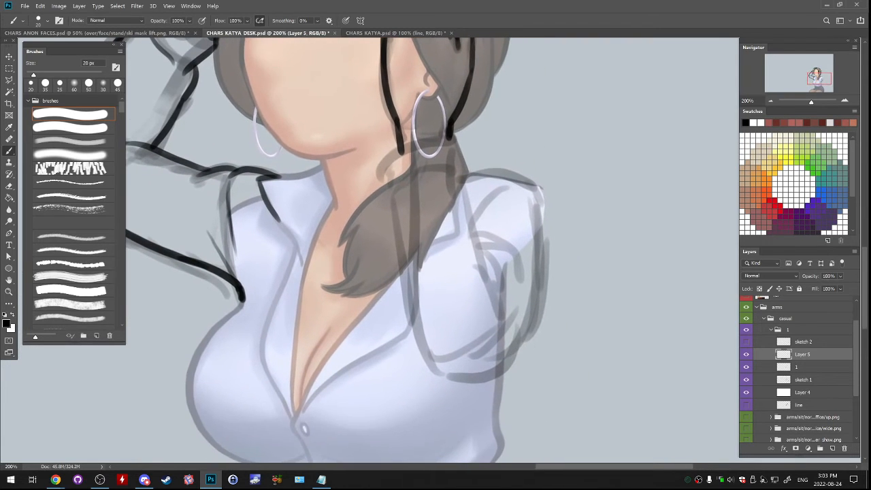
- Line the top edge of the second arm's cuff below the earring and draw both of its short sides
key(e)
key(b)
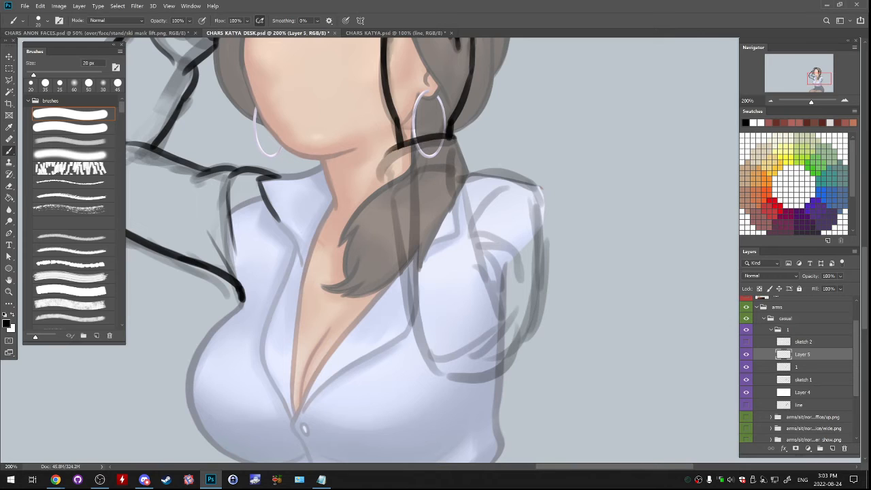
mouse_move(448, 135)
mouse_down()
mouse_move(399, 147)
mouse_move(389, 182)
mouse_up()
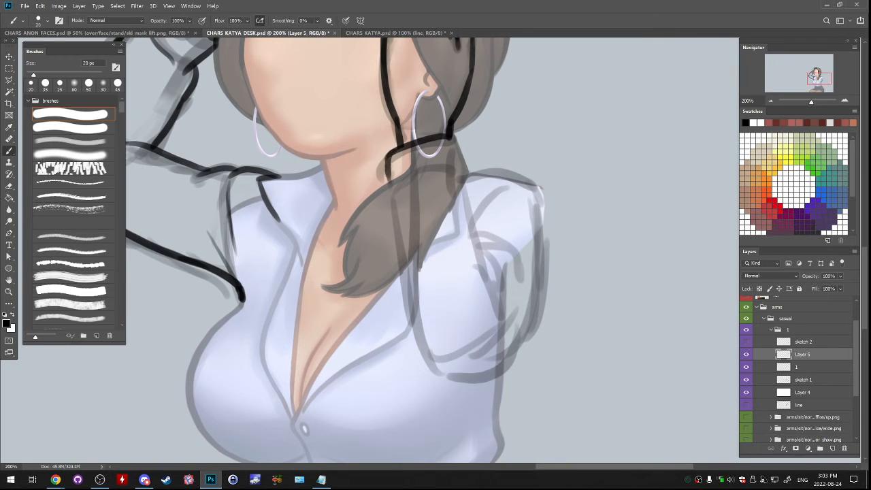
key(ctrl+z)
drag(395, 149, 389, 183)
key(ctrl+z)
drag(396, 150, 391, 193)
key(ctrl+z)
drag(449, 138, 458, 141)
drag(457, 140, 454, 166)
key(ctrl+z)
key(ctrl+z)
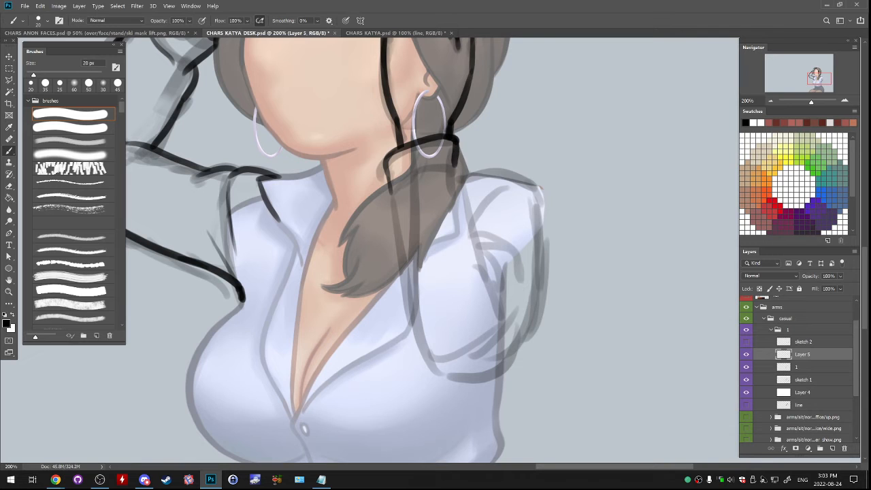
- Line the curved lower edge of the second arm's cuff and start the sleeve just beneath it
drag(408, 204, 502, 262)
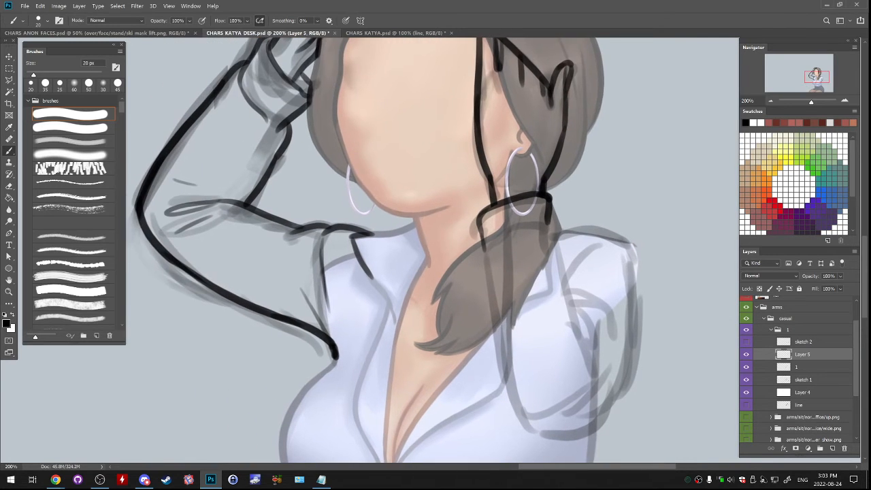
mouse_move(549, 204)
mouse_down()
mouse_move(546, 235)
mouse_move(499, 242)
mouse_move(490, 254)
mouse_up()
key(ctrl+z)
key(ctrl+z)
key(ctrl+z)
mouse_move(546, 229)
mouse_down()
mouse_move(510, 235)
mouse_move(564, 264)
mouse_up()
key(ctrl+z)
drag(546, 227, 562, 256)
mouse_move(483, 245)
mouse_down()
mouse_move(487, 302)
mouse_move(376, 180)
mouse_up()
key(ctrl+z)
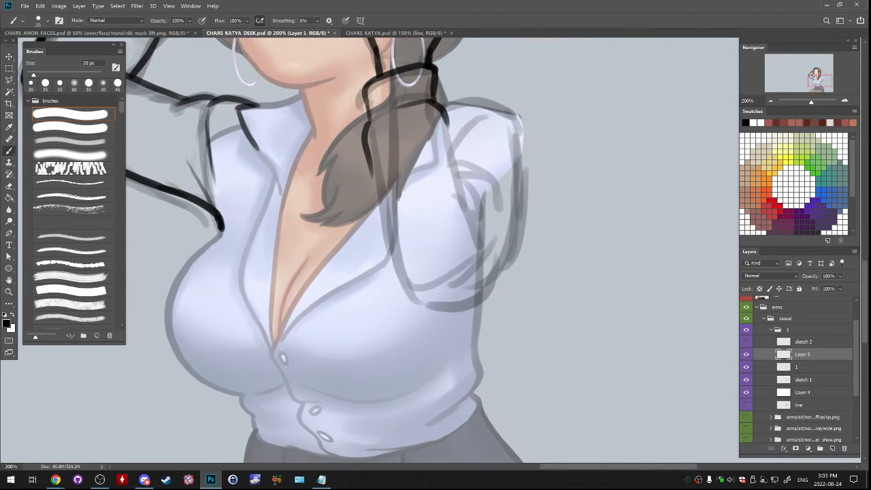
- Line the second sleeve's chest-side edge from the cuff down to the elbow in one sweep
drag(369, 148, 420, 304)
key(ctrl+z)
key(ctrl+z)
mouse_move(368, 147)
mouse_down()
mouse_move(403, 271)
mouse_move(432, 309)
mouse_up()
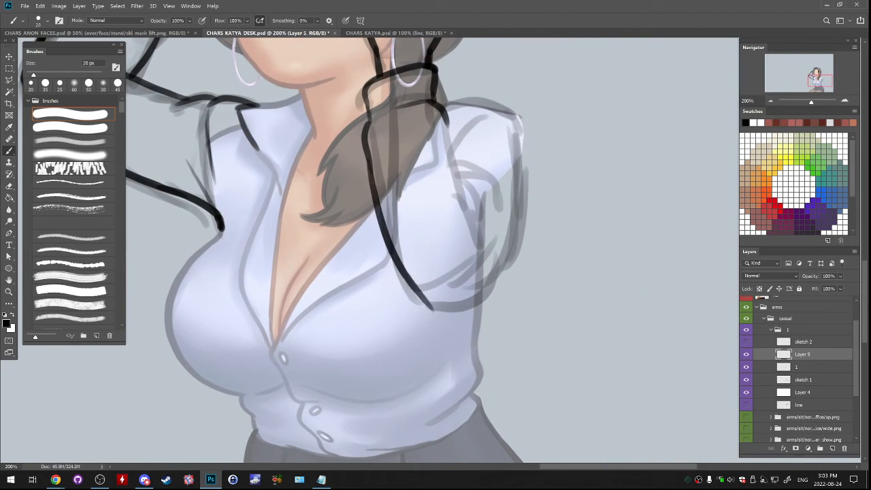
key(ctrl+z)
drag(367, 151, 435, 325)
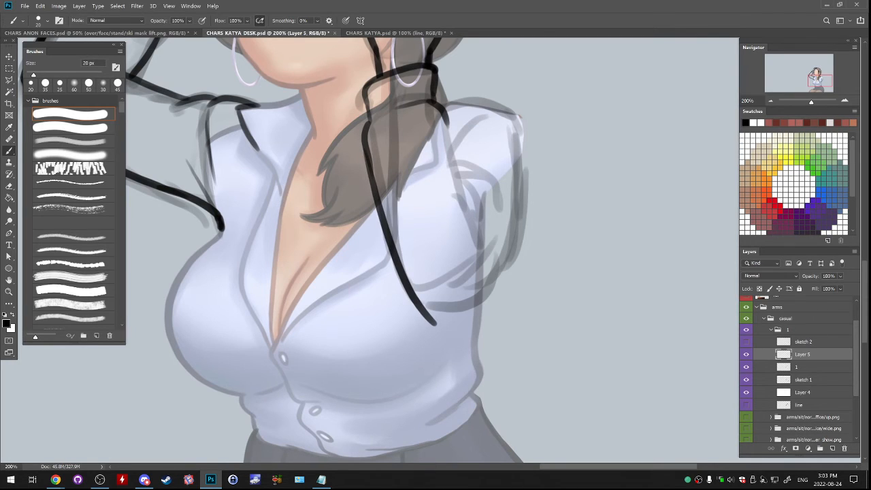
- Line the second sleeve's shoulder-side edge from the cuff down to the elbow crook
drag(447, 118, 455, 162)
key(ctrl+z)
drag(446, 120, 479, 241)
key(ctrl+z)
drag(446, 120, 487, 256)
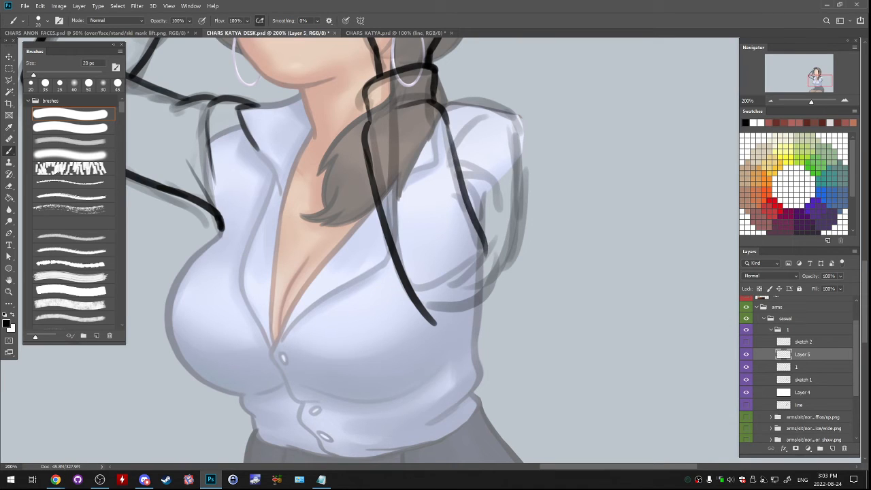
- Taper and rework the shoulder-side sleeve line's lower end and add a short fold crease at the elbow crook
key(e)
drag(472, 221, 486, 255)
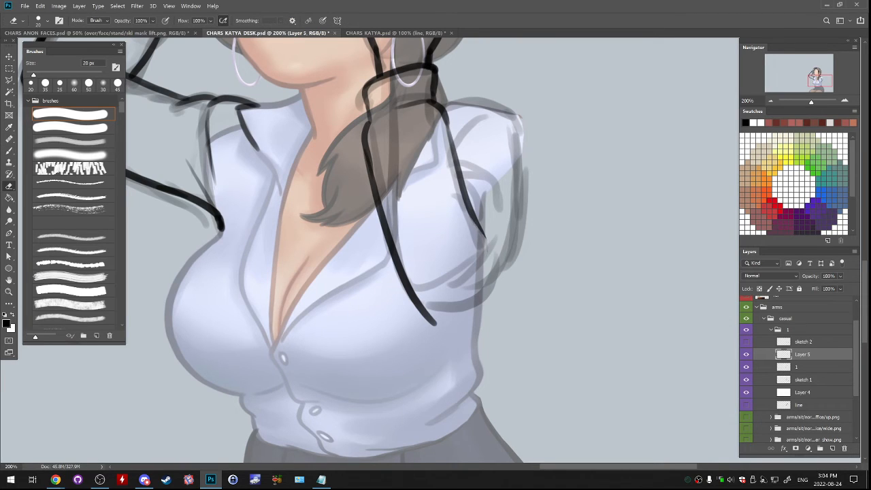
key(b)
drag(475, 224, 484, 244)
key(ctrl+z)
mouse_move(470, 197)
mouse_down()
mouse_move(497, 230)
mouse_move(496, 279)
mouse_move(482, 281)
mouse_up()
key(ctrl+z)
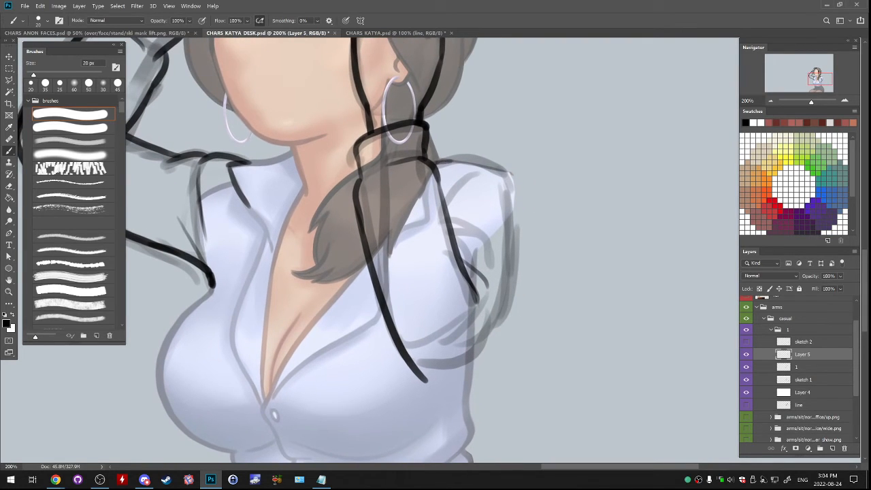
- Line the top of the second shoulder, select that stroke with the Polygonal Lasso, and shift it slightly outward
mouse_move(434, 160)
mouse_down()
mouse_move(506, 171)
mouse_move(511, 198)
mouse_up()
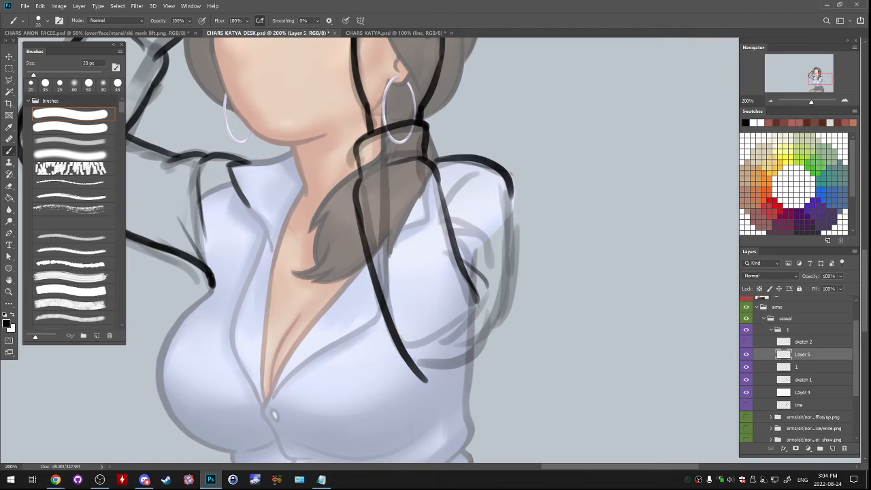
key(l)
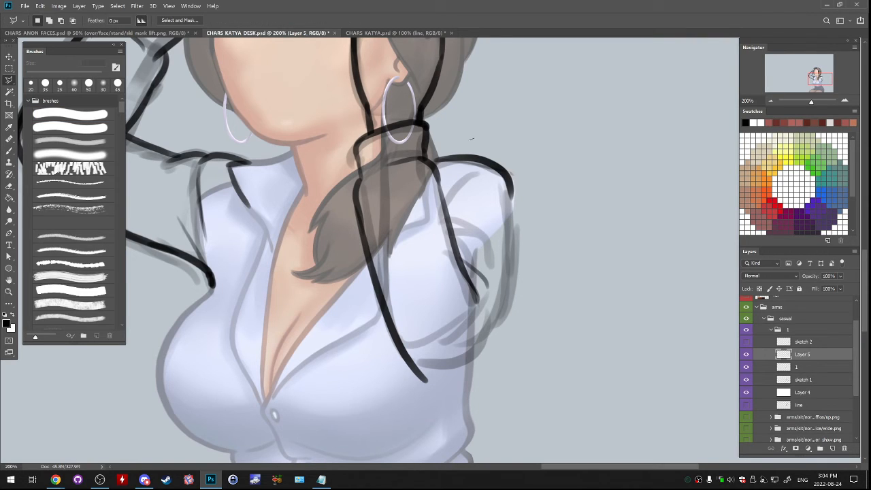
click(474, 138)
click(432, 158)
click(498, 218)
click(535, 205)
click(540, 158)
click(474, 139)
drag(487, 150, 494, 151)
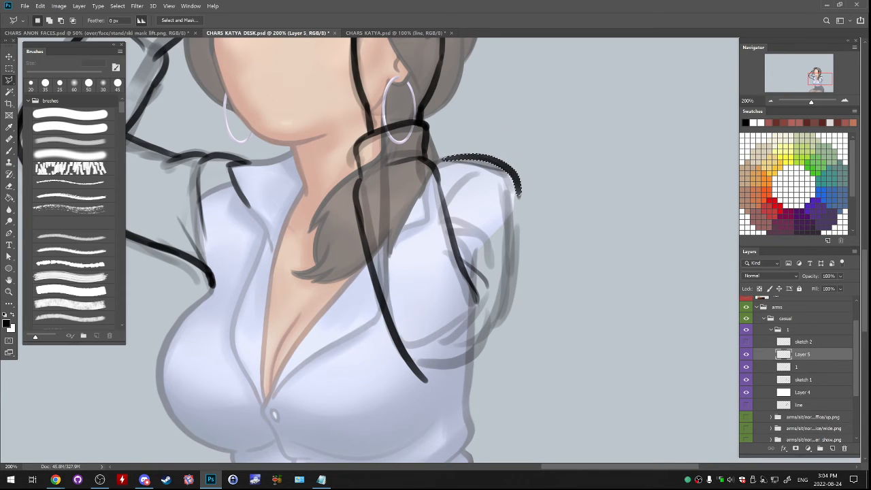
- Deselect the shoulder stroke and brush a curved crease from the second shoulder's top inward to the raised sleeve
key(ctrl+d)
key(b)
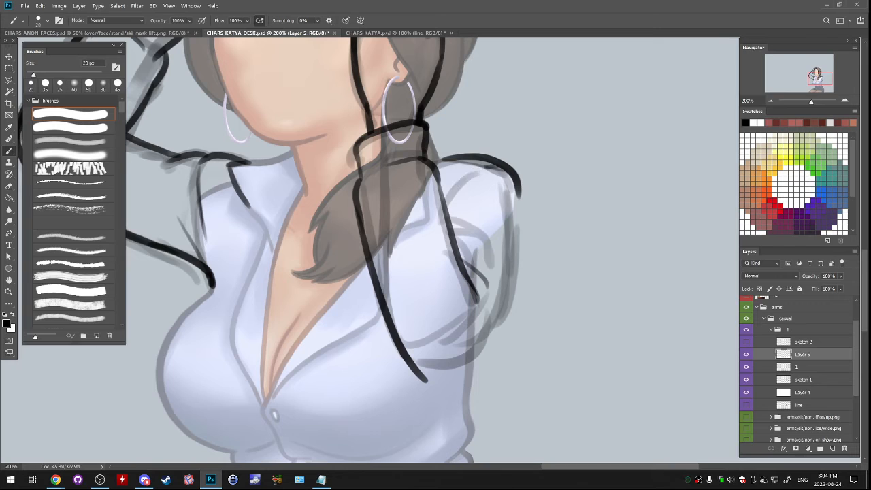
key(ctrl+z)
drag(499, 164, 455, 195)
key(ctrl+z)
drag(499, 163, 449, 192)
- Line the outer edge of the second upper arm from the shoulder down to about mid-arm
drag(519, 192, 516, 221)
key(ctrl+z)
key(ctrl+z)
mouse_move(518, 189)
mouse_down()
mouse_move(500, 325)
mouse_move(518, 221)
mouse_move(478, 353)
mouse_up()
key(ctrl+z)
key(ctrl+z)
drag(519, 189, 512, 263)
key(ctrl+z)
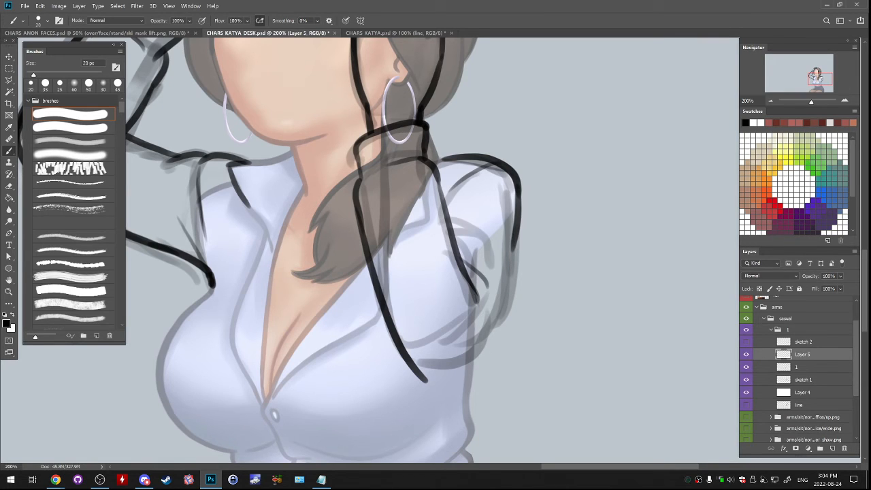
- Continue the second upper arm's outer line from mid-arm down toward the elbow
key(ctrl+z)
mouse_move(515, 233)
mouse_down()
mouse_move(512, 268)
mouse_move(470, 374)
mouse_up()
key(ctrl+z)
key(ctrl+z)
mouse_move(514, 230)
mouse_down()
mouse_move(510, 282)
mouse_move(462, 381)
mouse_move(481, 359)
mouse_up()
key(ctrl+z)
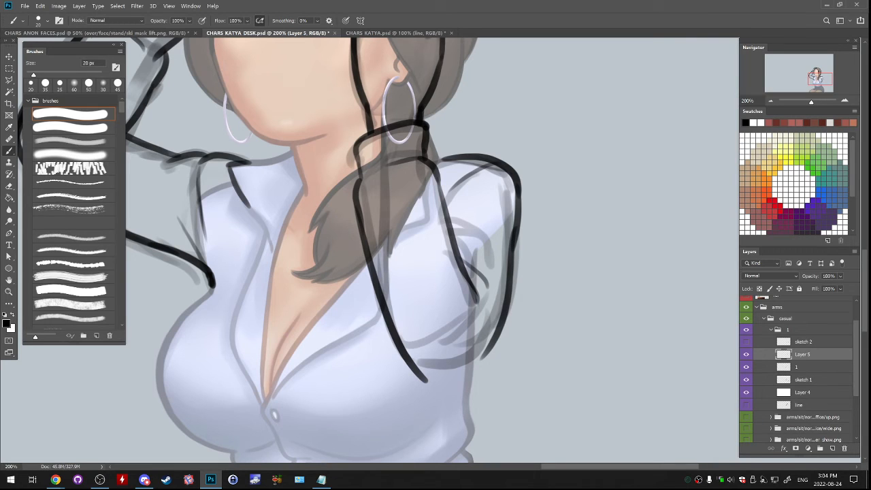
- Close the second elbow with a rounded curve joining the chest-side sleeve line to the outer arm line
key(e)
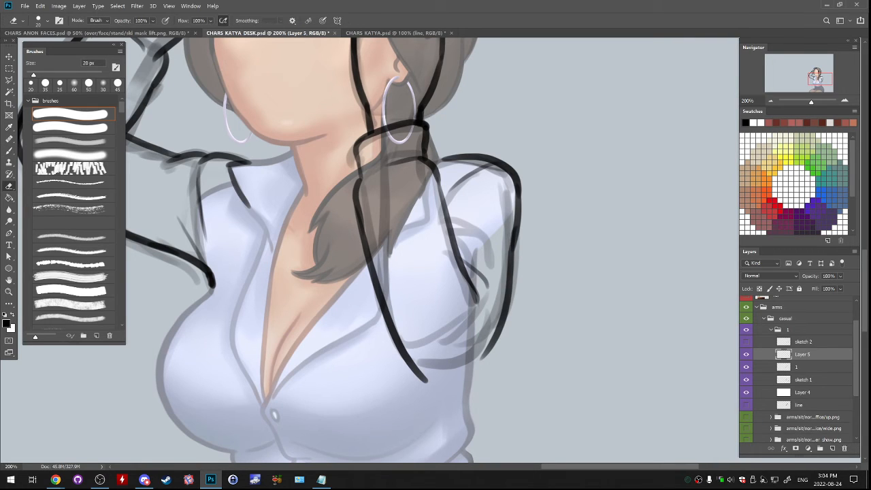
key(b)
drag(420, 371, 432, 380)
key(ctrl+z)
key(e)
key(b)
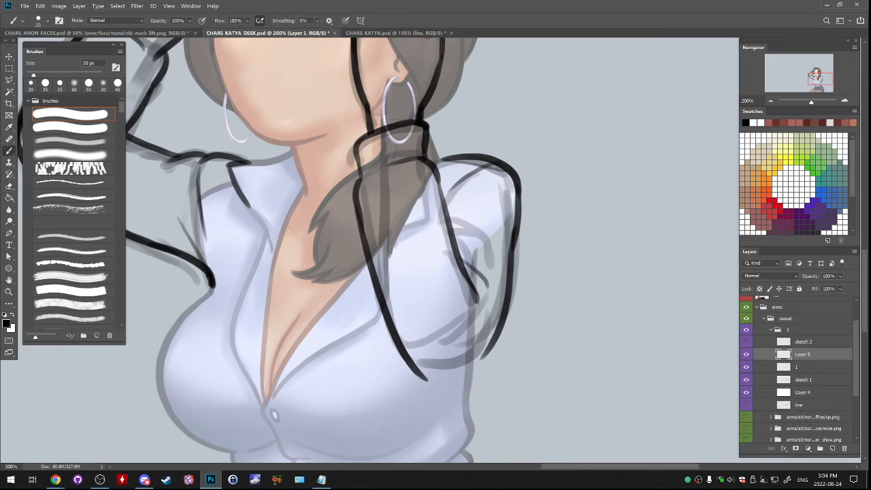
mouse_move(417, 366)
mouse_down()
mouse_move(427, 378)
mouse_move(457, 378)
mouse_up()
key(ctrl+z)
drag(495, 333, 452, 379)
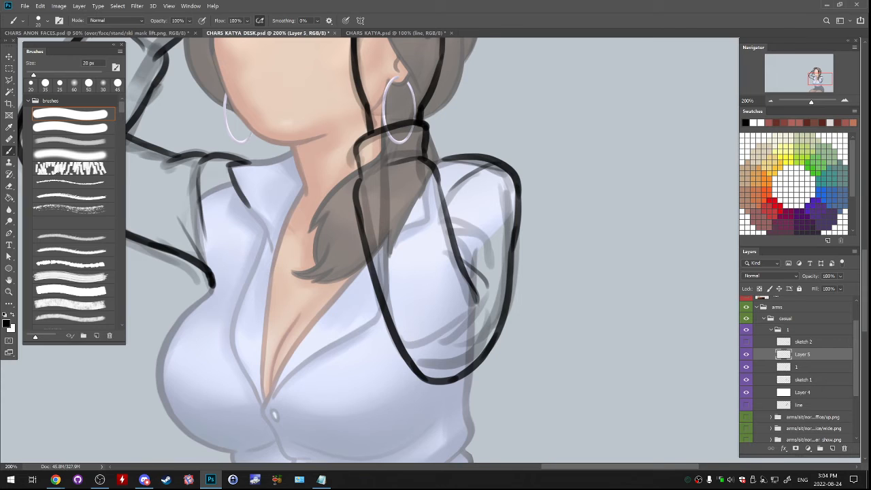
- Merge the second arm's linework on Layer 5 down into layer 1
drag(435, 272, 460, 334)
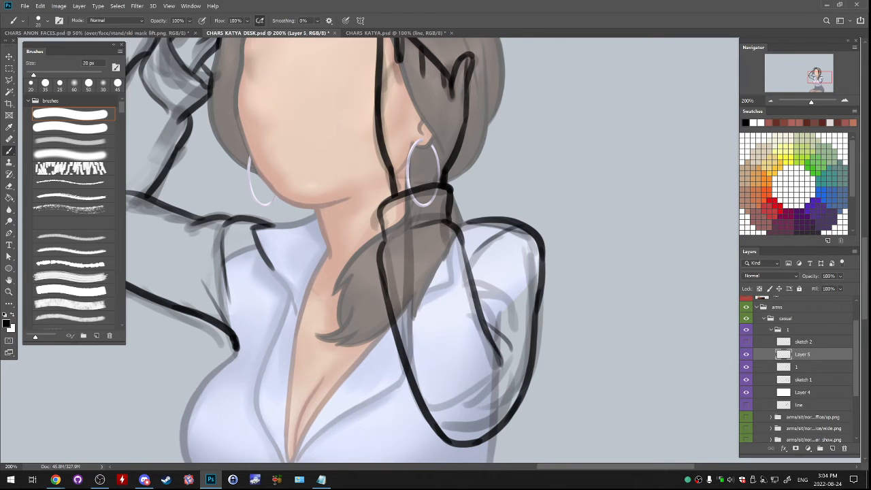
drag(408, 259, 488, 274)
key(ctrl+minus)
key(ctrl+minus)
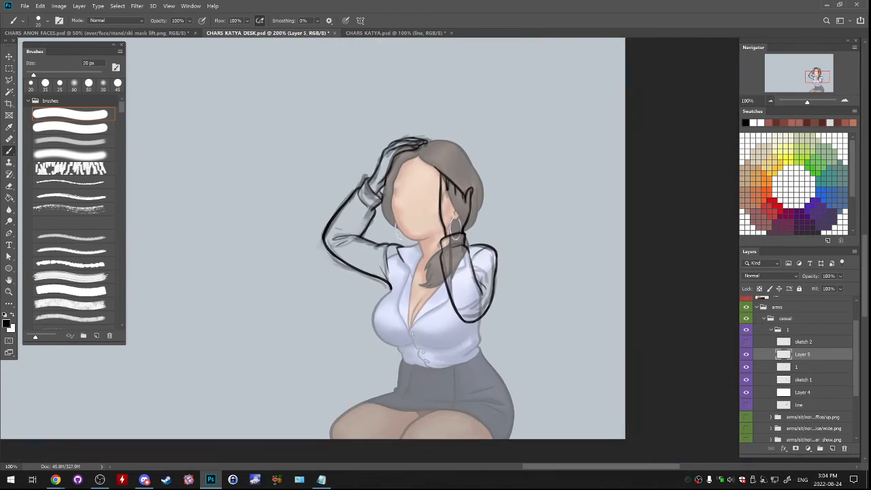
key(ctrl+minus)
key(ctrl+e)
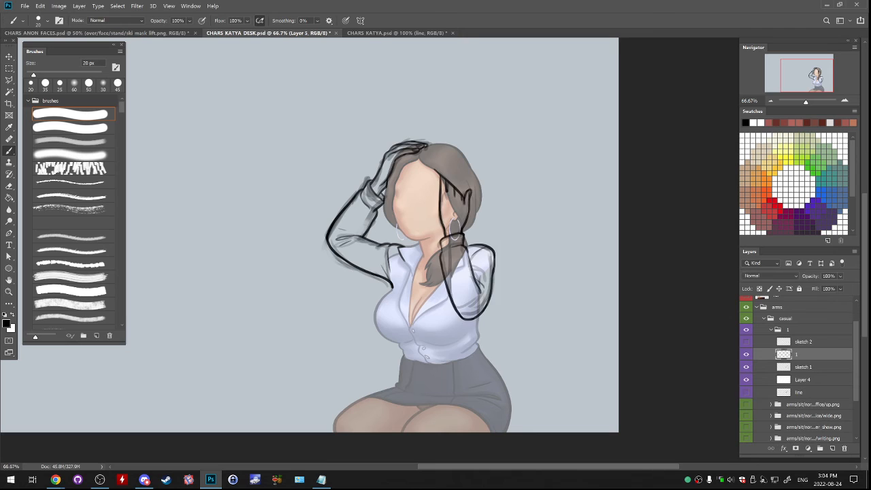
- Check the linework without its sketch, then delete the sketch 1 layer
click(745, 355)
click(745, 354)
click(746, 367)
click(803, 367)
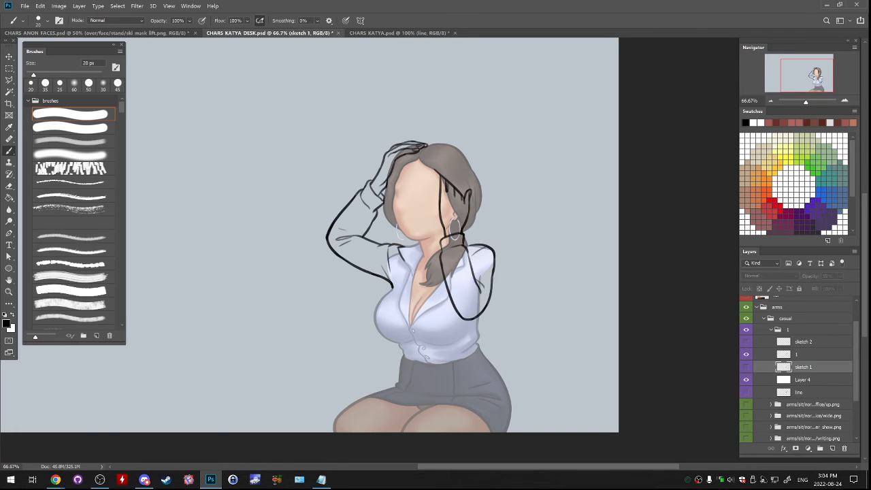
mouse_move(803, 367)
mouse_down()
mouse_move(809, 431)
mouse_move(844, 449)
mouse_up()
- Show the sketch 2 layer, hide layer 1, and lower sketch 2's opacity to 40%
click(746, 341)
click(746, 354)
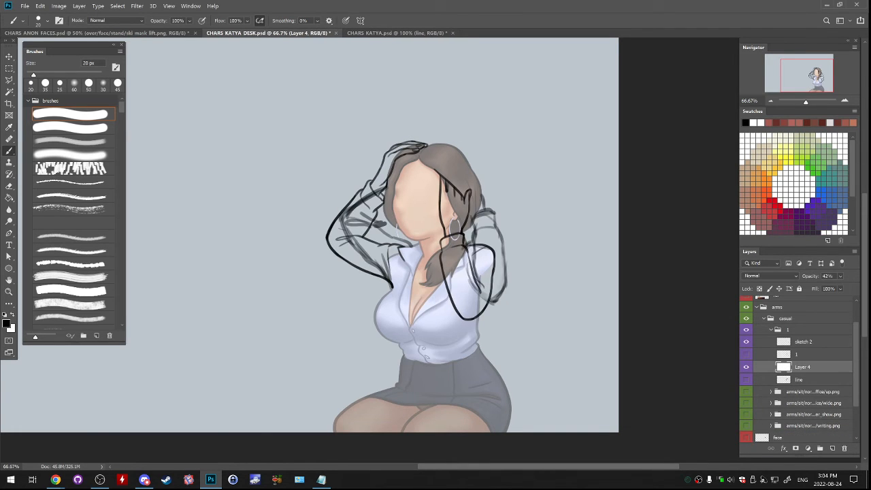
click(803, 342)
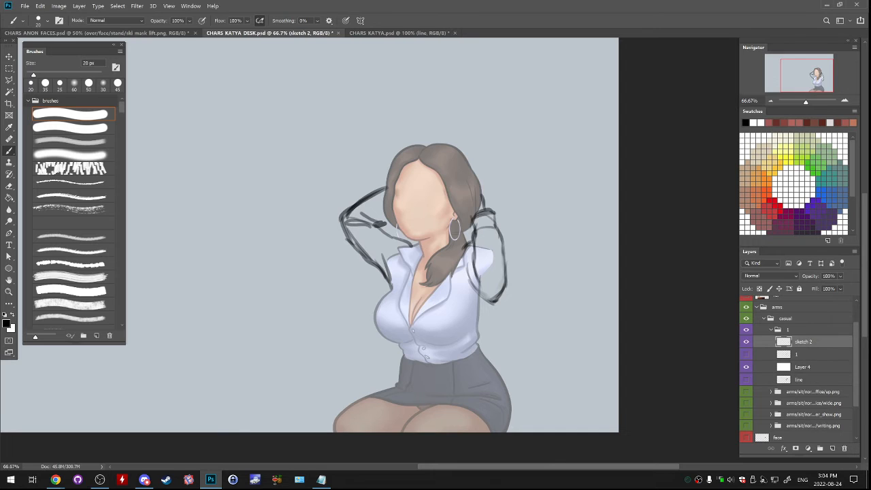
click(839, 275)
drag(858, 286, 828, 286)
click(844, 101)
click(844, 101)
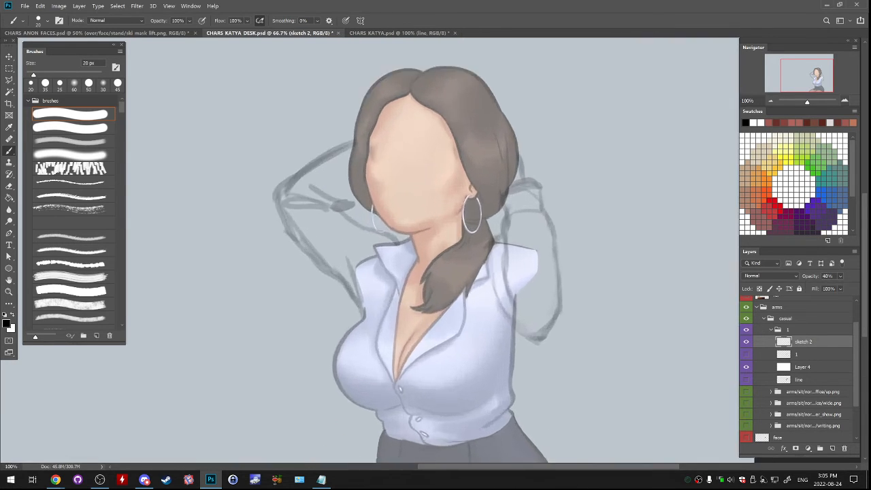
click(844, 100)
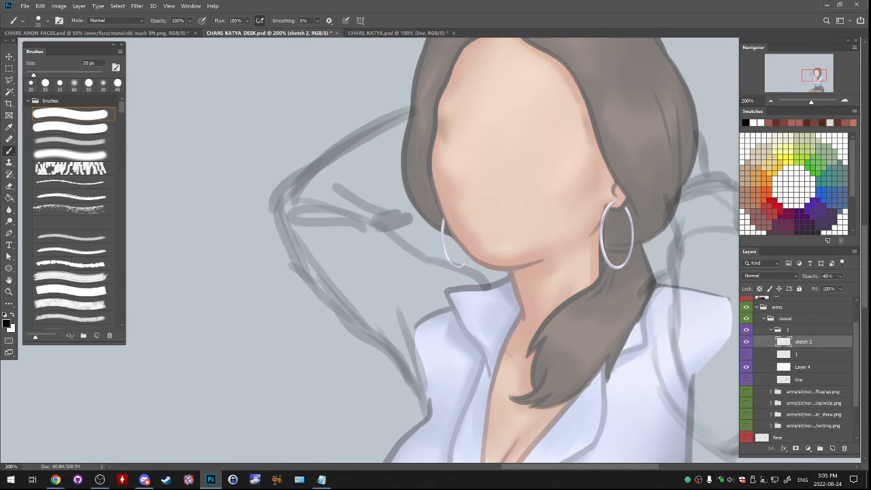
click(840, 275)
drag(827, 287, 828, 286)
- Add a new layer above sketch 2 and name it 2
click(831, 448)
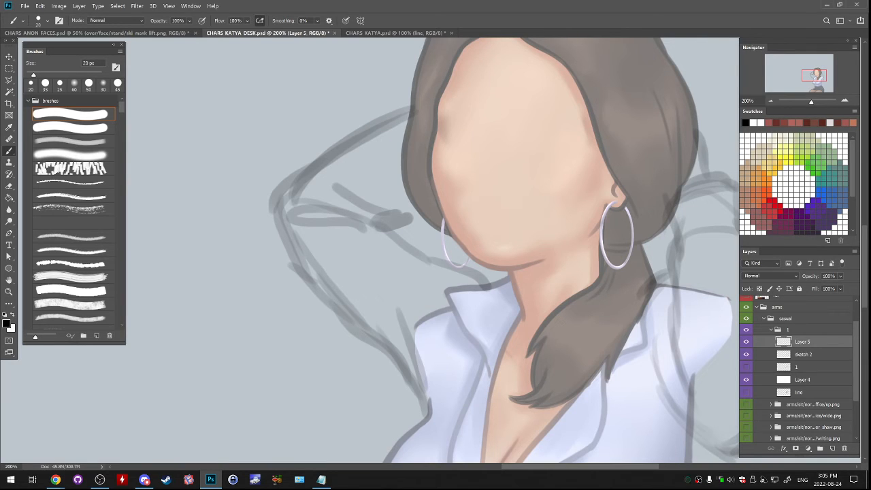
double_click(802, 342)
text(2)
key(Return)
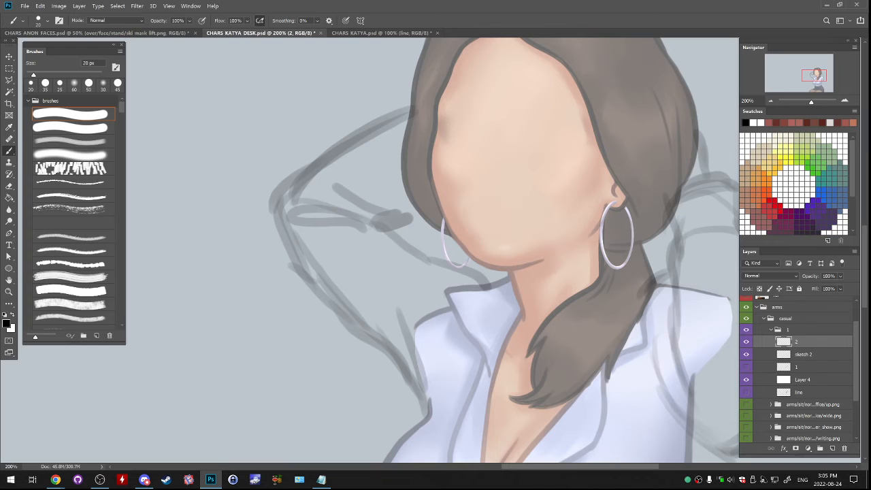
- Line the first forearm's upper edge from the hair out to the elbow and round the elbow tip
mouse_move(416, 107)
mouse_down()
mouse_move(381, 121)
mouse_move(301, 184)
mouse_move(285, 187)
mouse_move(314, 170)
mouse_move(272, 193)
mouse_up()
key(e)
key(b)
key(ctrl+z)
mouse_move(314, 164)
mouse_down()
mouse_move(281, 188)
mouse_move(276, 226)
mouse_up()
key(ctrl+z)
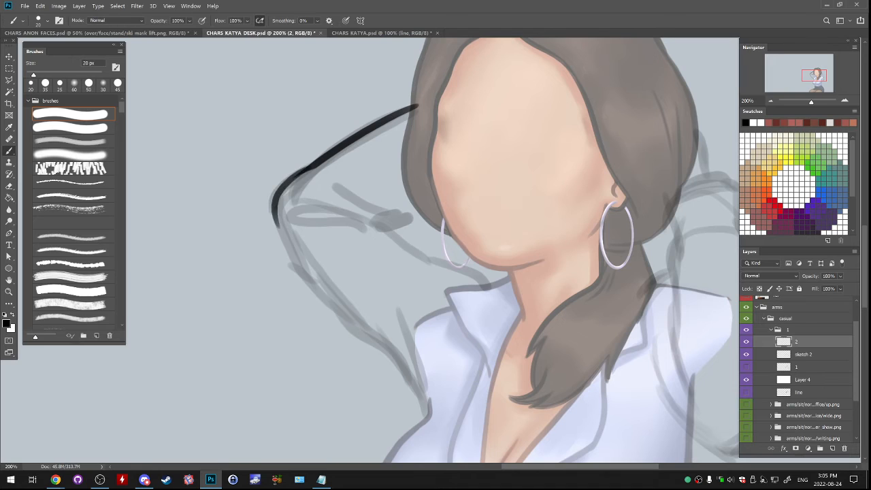
key(ctrl+z)
mouse_move(317, 165)
mouse_down()
mouse_move(288, 186)
mouse_move(275, 221)
mouse_up()
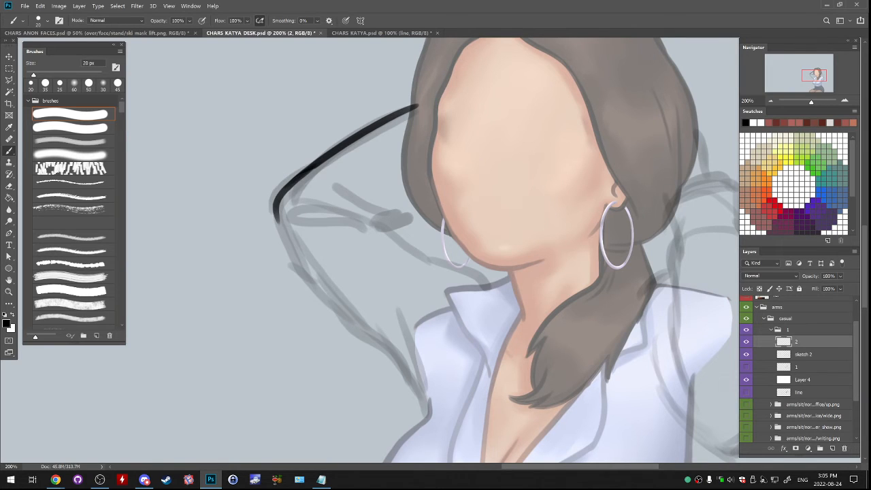
- Line the short lower forearm edge beside the hair and erase the stroke ends that overlap the hair
drag(386, 230, 421, 200)
key(ctrl+z)
key(ctrl+z)
key(ctrl+z)
key(e)
drag(417, 105, 412, 109)
drag(421, 199, 414, 206)
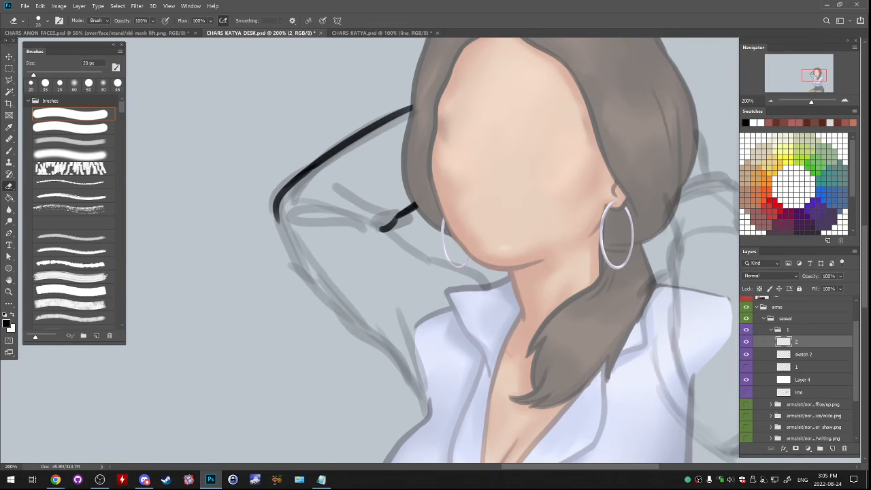
- Line the hair's outer edge between the forearm's upper and lower lines
key(ctrl+comma)
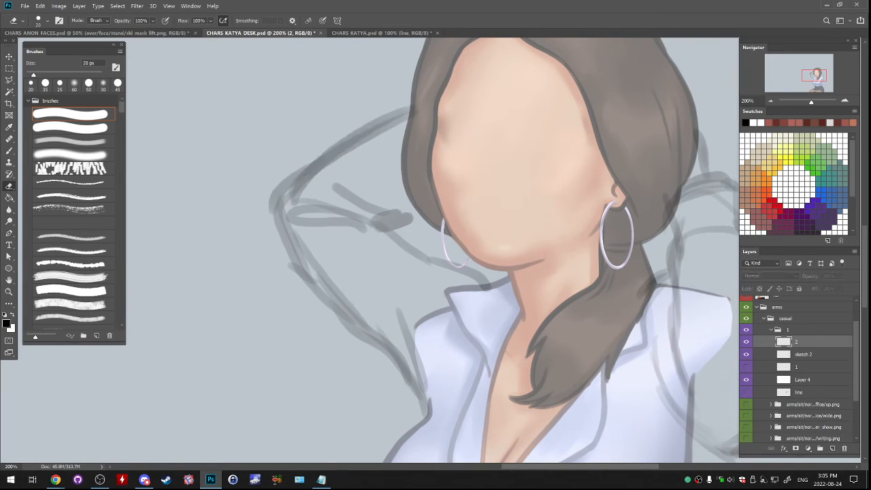
key(ctrl+comma)
key(b)
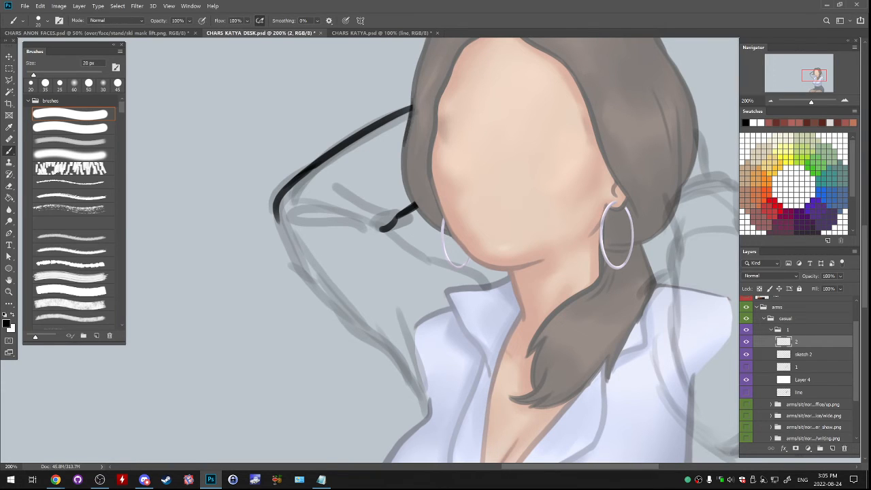
key(ctrl+z)
drag(412, 95, 406, 198)
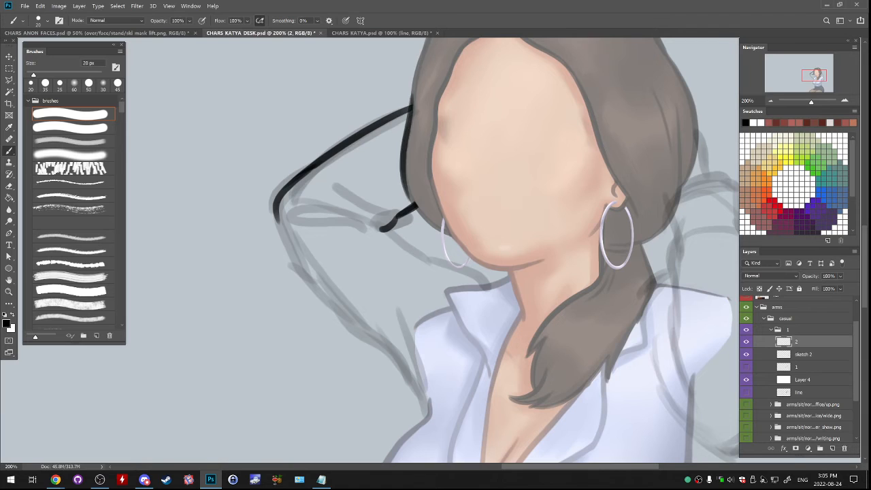
drag(405, 165, 412, 200)
drag(405, 173, 416, 204)
- Add a new layer and line the forearm's underside from the crook near the hair toward the elbow
drag(385, 229, 475, 181)
click(832, 448)
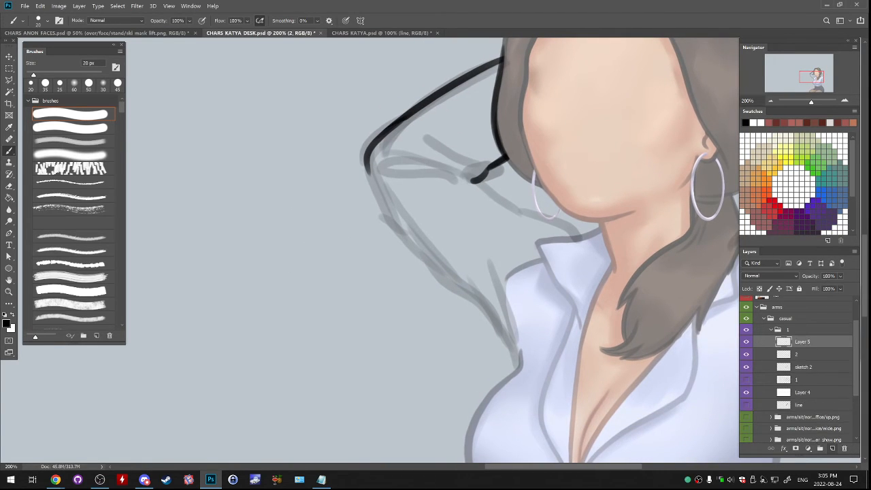
drag(471, 178, 387, 161)
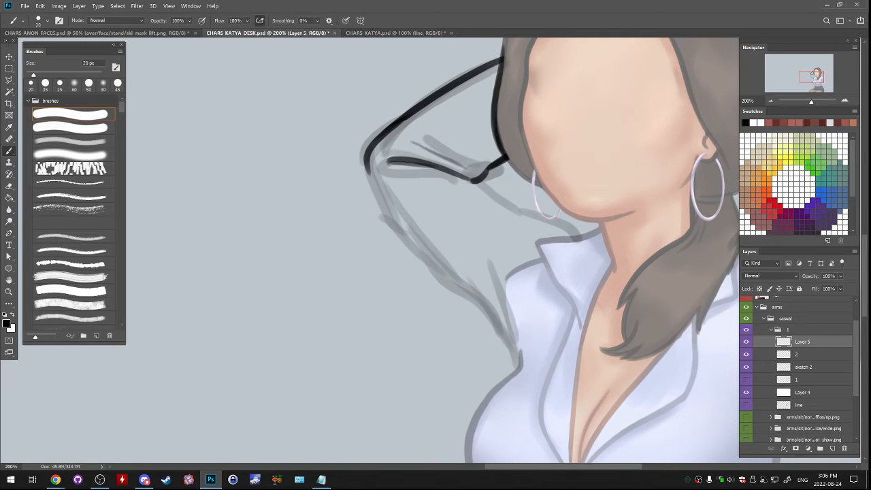
drag(390, 162, 430, 165)
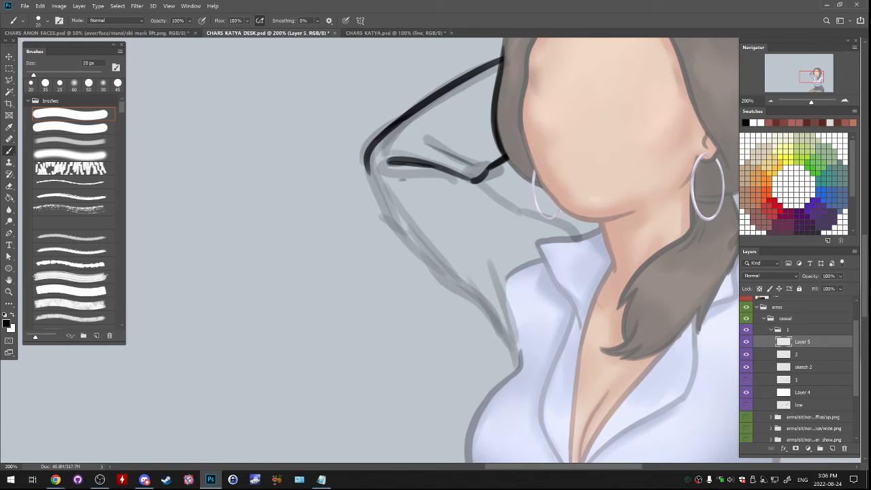
drag(481, 183, 426, 182)
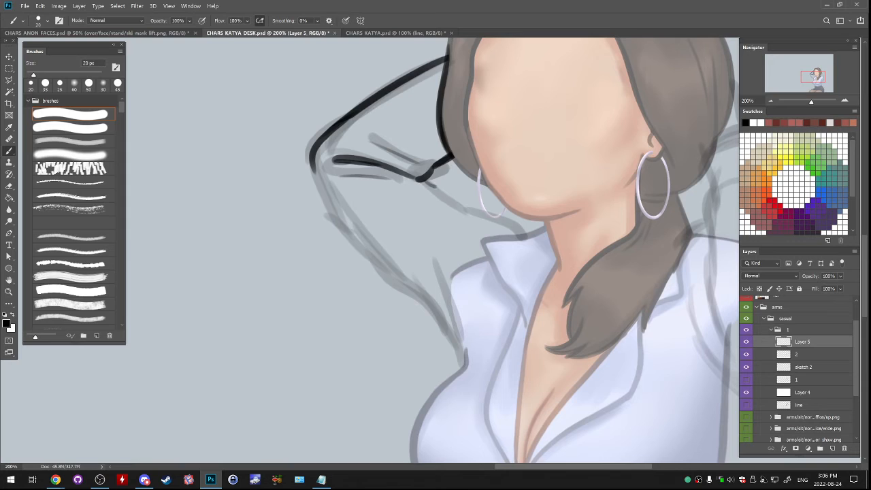
- Line the first upper arm's top edge from the elbow crook down to the shirt collar
drag(420, 179, 529, 236)
key(ctrl+z)
drag(456, 202, 525, 234)
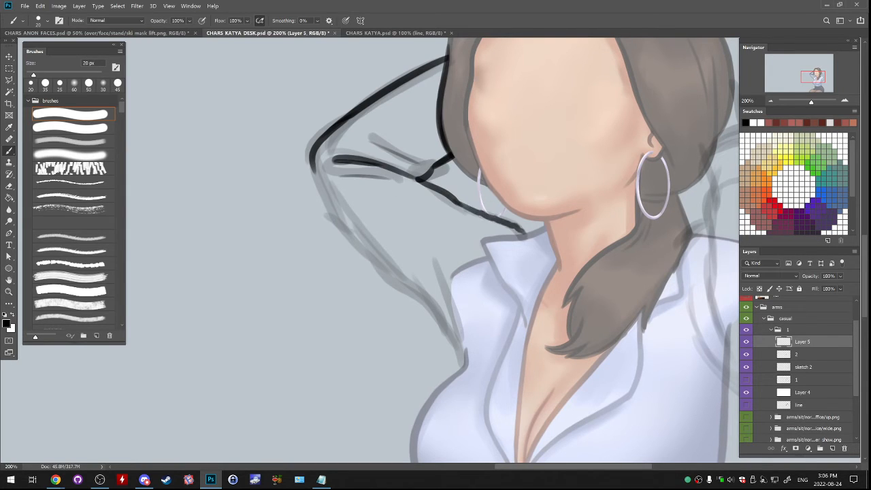
key(ctrl+z)
drag(452, 201, 525, 240)
- Line the first arm's outer edge from the elbow tip down to the armpit
mouse_move(436, 245)
mouse_down()
mouse_move(472, 247)
mouse_move(449, 244)
mouse_up()
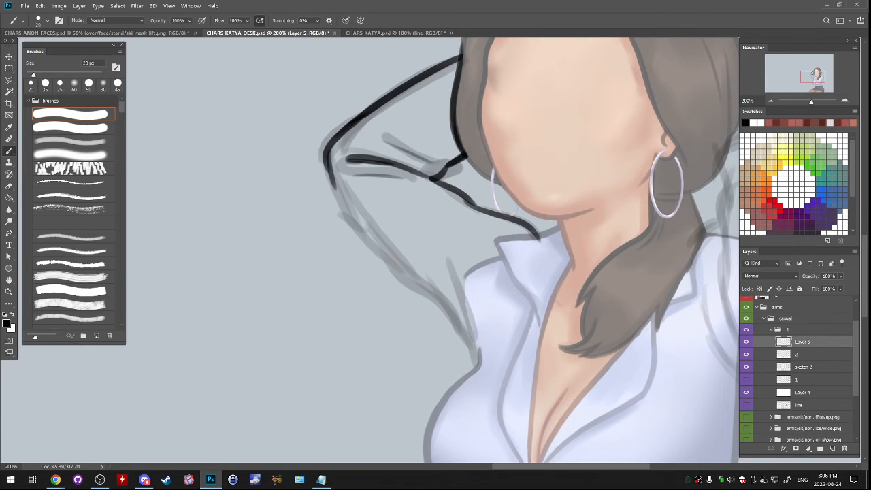
drag(326, 158, 441, 306)
key(ctrl+z)
drag(383, 255, 475, 334)
key(ctrl+z)
key(ctrl+z)
key(ctrl+z)
mouse_move(388, 256)
mouse_down()
mouse_move(471, 335)
mouse_move(481, 363)
mouse_up()
key(ctrl+z)
key(ctrl+z)
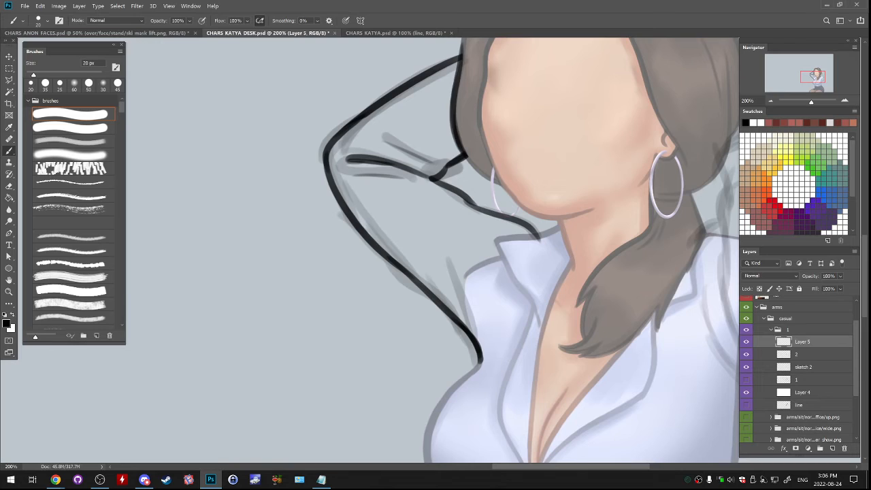
- Line the collar from the upper arm line to its point and down the collar's outer edge
key(e)
key(b)
mouse_move(496, 239)
mouse_down()
mouse_move(541, 234)
mouse_move(503, 239)
mouse_move(537, 235)
mouse_move(503, 261)
mouse_move(501, 253)
mouse_move(520, 293)
mouse_up()
key(ctrl+z)
key(ctrl+z)
key(ctrl+z)
key(ctrl+z)
key(ctrl+z)
drag(495, 242, 512, 276)
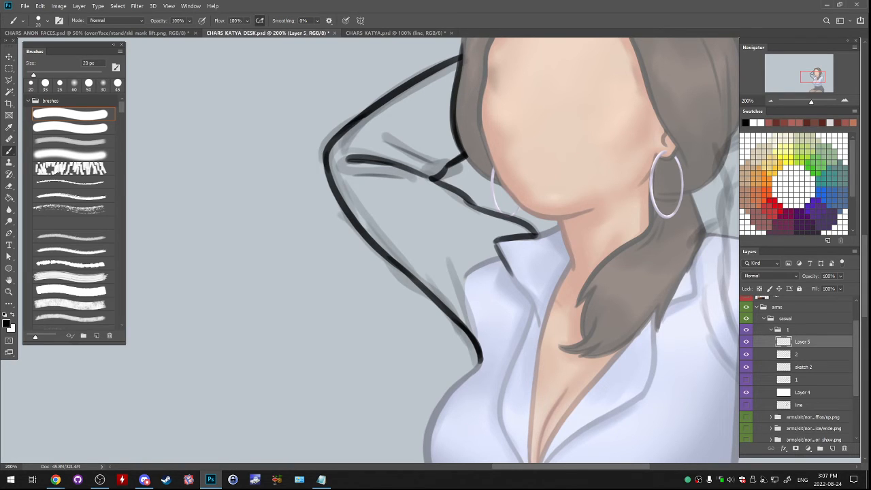
key(ctrl+z)
- Add a thin sleeve crease behind the collar and line the shirt's shoulder seam down to the armpit
mouse_move(519, 224)
mouse_down()
mouse_move(482, 238)
mouse_move(471, 297)
mouse_move(507, 238)
mouse_move(484, 303)
mouse_move(483, 356)
mouse_up()
key(ctrl+z)
key(ctrl+z)
key(ctrl+z)
key(ctrl+z)
drag(468, 270, 484, 358)
drag(422, 286, 387, 207)
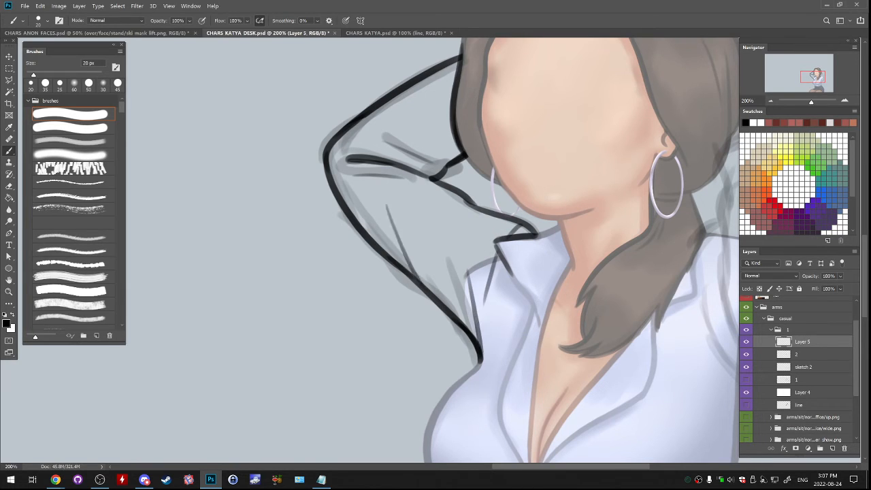
key(ctrl+z)
drag(469, 200, 421, 195)
key(ctrl+z)
- Merge the first arm's linework down into layer 2 and add a new layer for the other arm
drag(449, 273, 368, 202)
drag(436, 258, 371, 281)
key(ctrl+e)
key(ctrl+comma)
key(ctrl+comma)
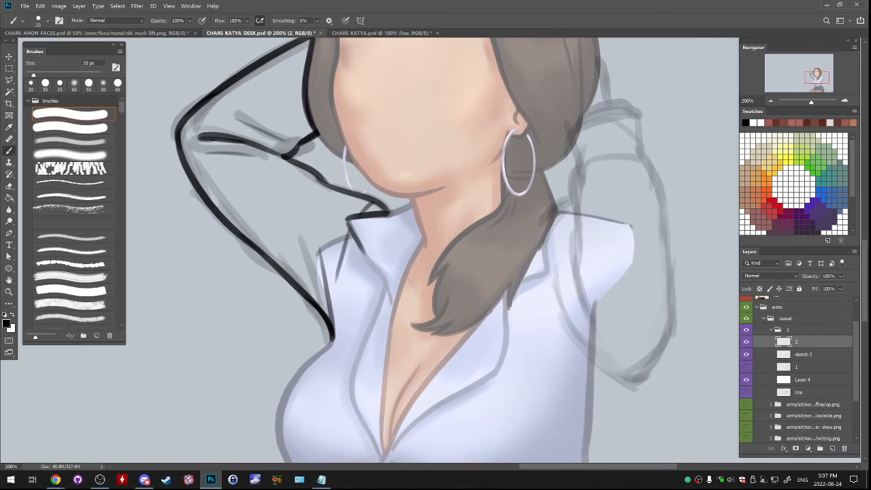
click(832, 448)
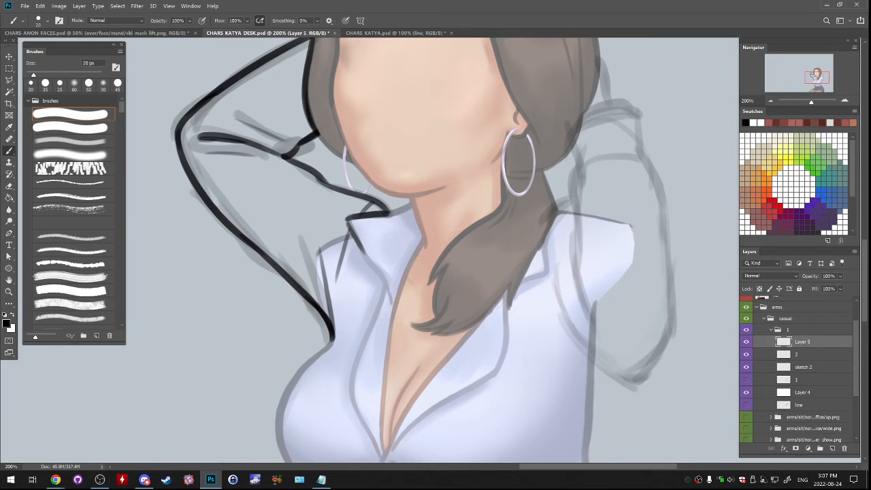
- Line the shirt's shoulder crease beside the ponytail on the second arm's side
mouse_move(570, 197)
mouse_down()
mouse_move(545, 217)
mouse_move(529, 266)
mouse_move(546, 220)
mouse_move(533, 285)
mouse_move(487, 247)
mouse_up()
key(ctrl+z)
drag(512, 181, 488, 247)
key(ctrl+z)
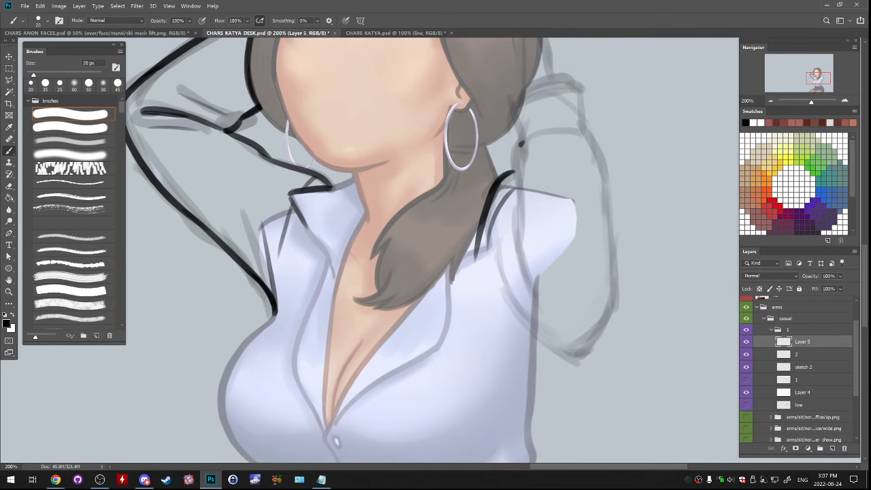
- Line the upper part of the second arm's inner edge, curving from below the cuff to the shoulder crease
drag(521, 145, 519, 217)
key(ctrl+z)
key(ctrl+z)
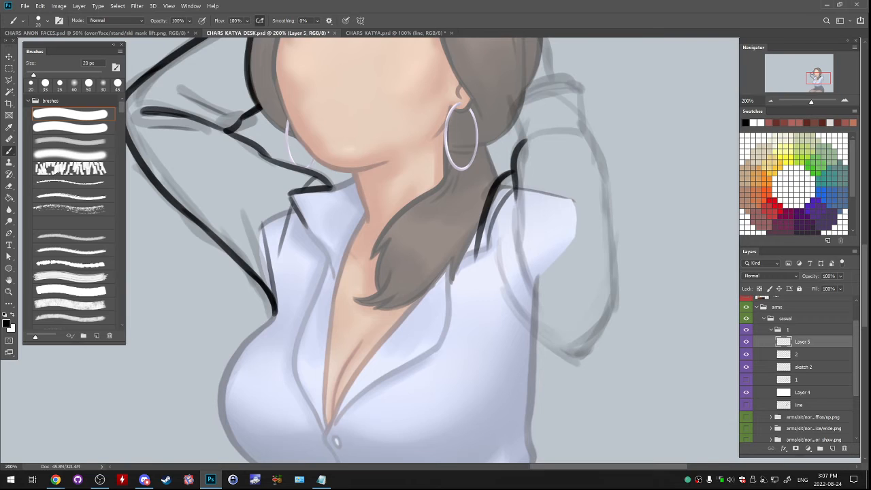
drag(515, 172, 525, 255)
key(ctrl+z)
key(ctrl+z)
drag(525, 140, 521, 204)
key(ctrl+z)
drag(525, 141, 523, 227)
- Continue the second arm's inner edge from the shoulder crease down to the armpit
key(ctrl+z)
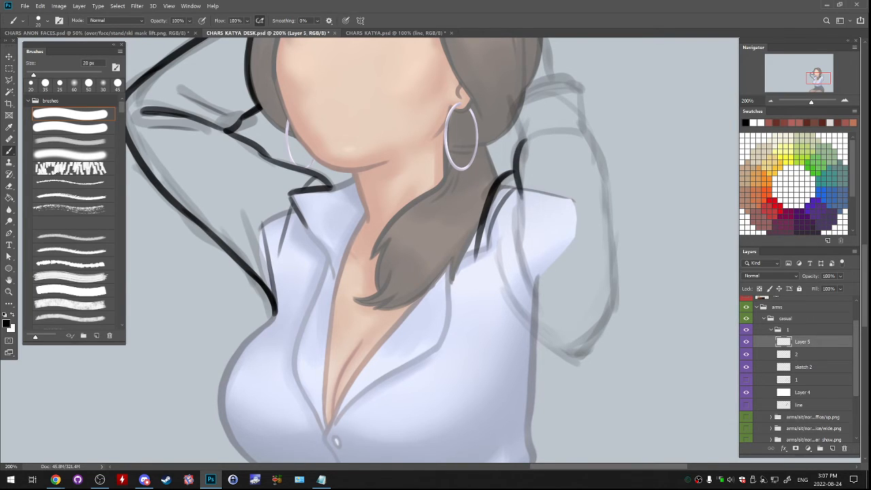
drag(520, 187, 535, 312)
key(ctrl+z)
key(e)
key(b)
key(ctrl+z)
drag(523, 262, 534, 309)
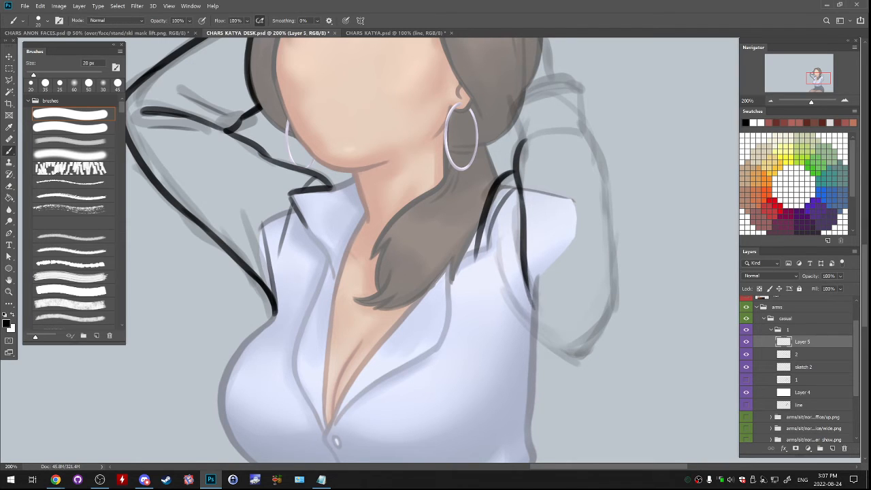
key(ctrl+z)
drag(518, 237, 510, 300)
key(ctrl+z)
- Line the start of the sleeve's underside across the shirt beside the second arm's armpit
key(ctrl+z)
key(ctrl+z)
drag(489, 265, 558, 350)
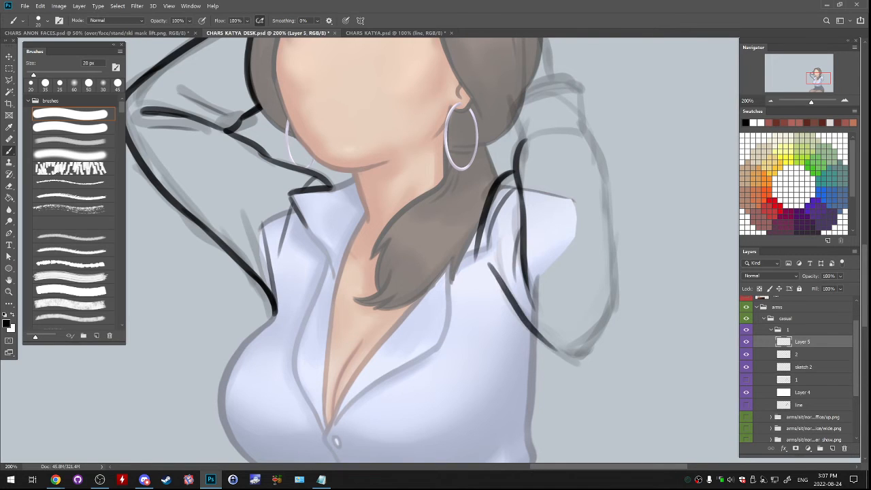
key(ctrl+z)
drag(490, 261, 517, 310)
key(ctrl+z)
key(ctrl+z)
key(ctrl+z)
key(ctrl+z)
key(e)
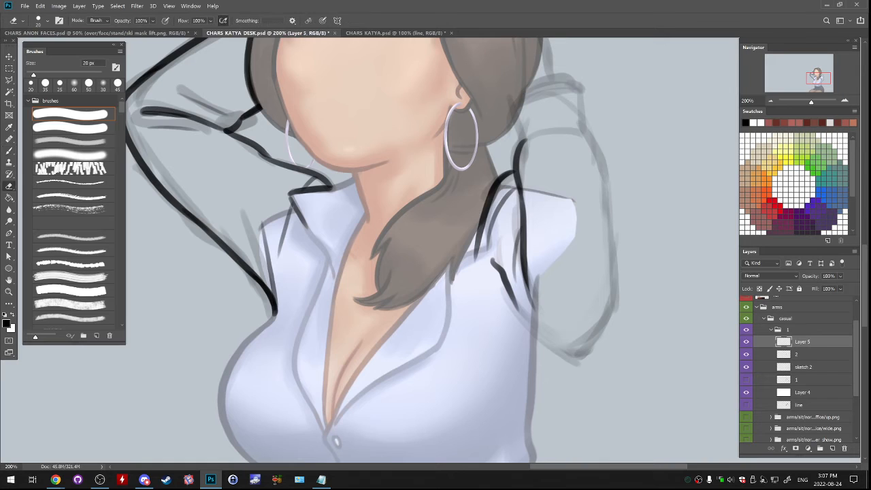
- Extend the sleeve's underside line down to the tip of the second arm's elbow
drag(491, 259, 552, 352)
key(ctrl+z)
key(b)
key(ctrl+z)
drag(502, 278, 570, 360)
key(ctrl+z)
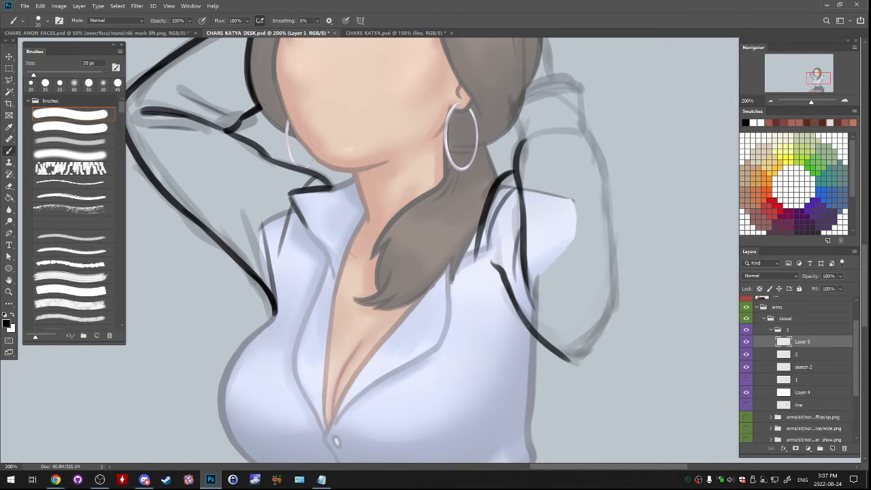
- Line the second arm's cuff from the inner edge, over the wrist and down its outer side
mouse_move(525, 144)
mouse_down()
mouse_move(510, 211)
mouse_move(500, 160)
mouse_up()
key(ctrl+z)
mouse_move(510, 209)
mouse_down()
mouse_move(502, 171)
mouse_move(542, 141)
mouse_up()
key(ctrl+z)
mouse_move(500, 167)
mouse_down()
mouse_move(561, 155)
mouse_move(571, 188)
mouse_up()
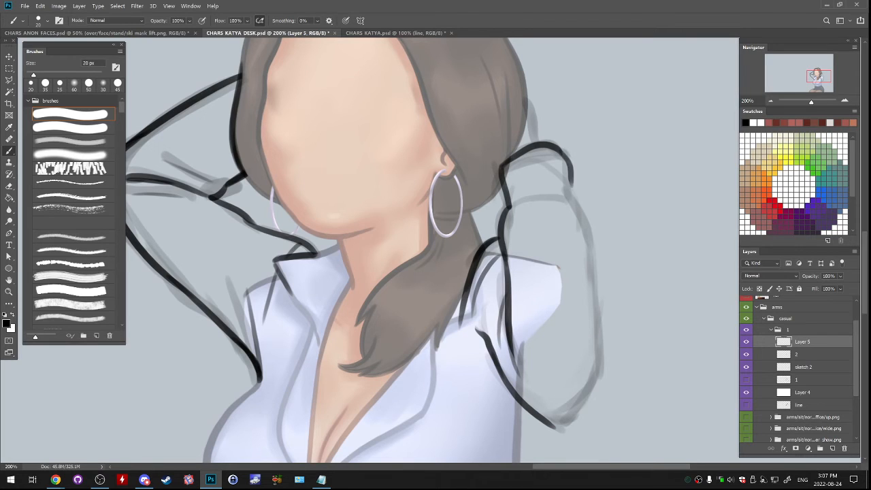
key(ctrl+z)
drag(561, 150, 568, 192)
key(ctrl+z)
drag(560, 151, 571, 201)
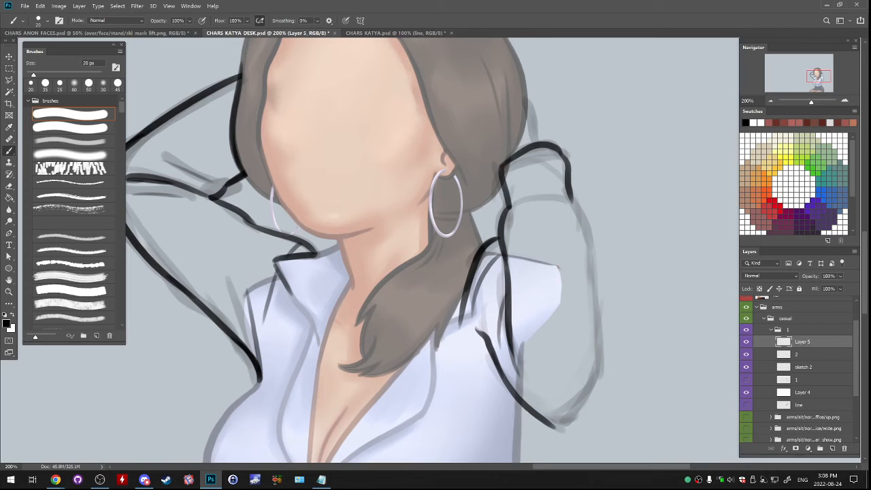
- Line the wrist emerging from behind the hair and the hair edge running down to the cuff
drag(522, 96, 551, 145)
key(e)
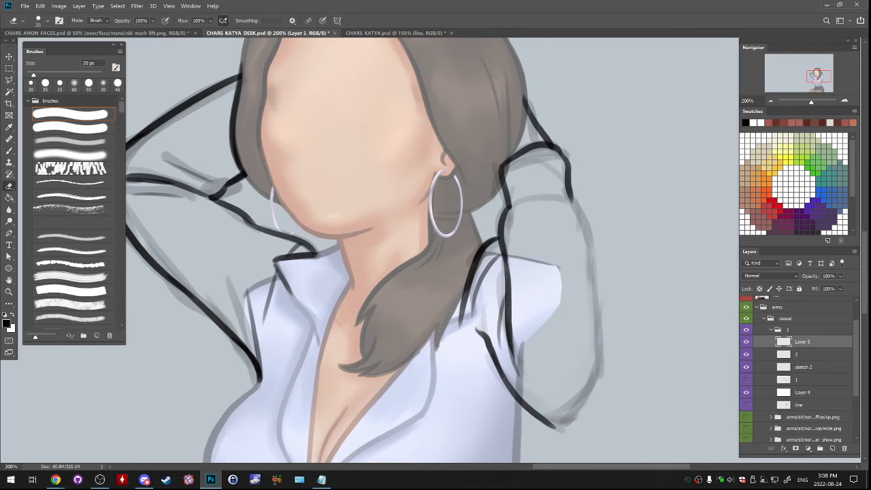
key(b)
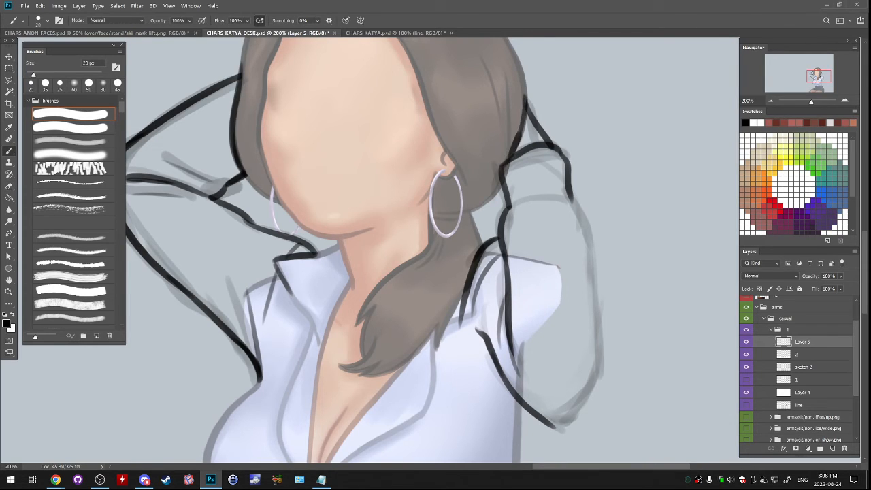
key(ctrl+z)
key(ctrl+z)
key(ctrl+z)
key(ctrl+z)
key(ctrl+z)
drag(527, 100, 505, 166)
key(ctrl+z)
- Add the sleeve fold below the cuff and line the second arm's outer edge down toward the elbow
drag(503, 238, 458, 188)
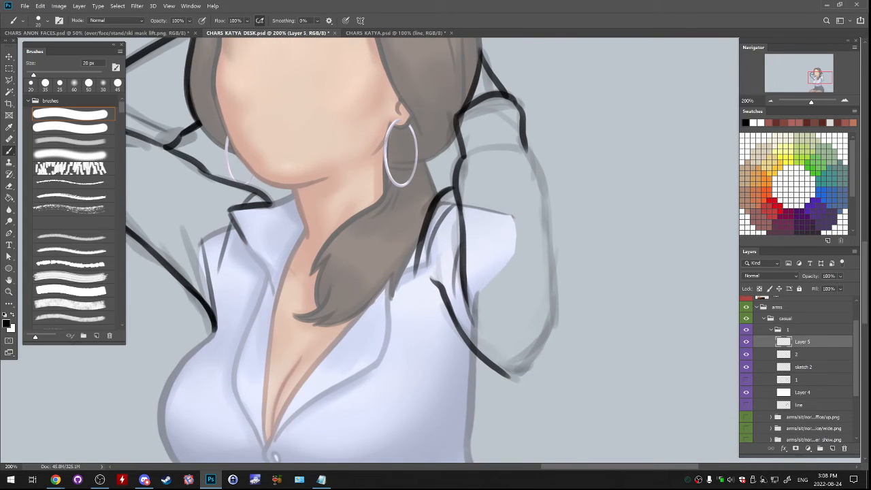
mouse_move(460, 158)
mouse_down()
mouse_move(488, 147)
mouse_move(535, 161)
mouse_move(547, 318)
mouse_move(536, 350)
mouse_up()
key(ctrl+z)
key(ctrl+z)
drag(550, 188, 529, 352)
key(ctrl+z)
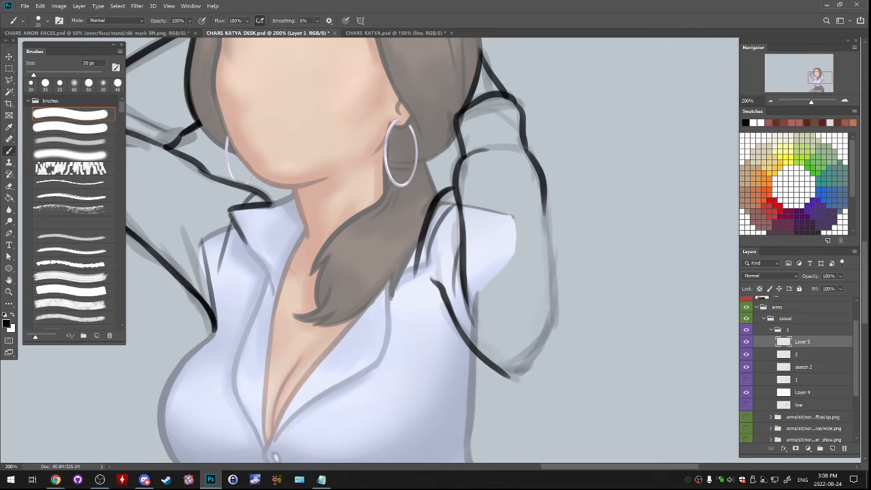
drag(545, 197, 541, 339)
- Close the second arm's elbow with a rounded curve joining the outer edge to the underside line
mouse_move(476, 286)
mouse_down()
mouse_move(476, 272)
mouse_move(542, 253)
mouse_move(531, 243)
mouse_up()
key(e)
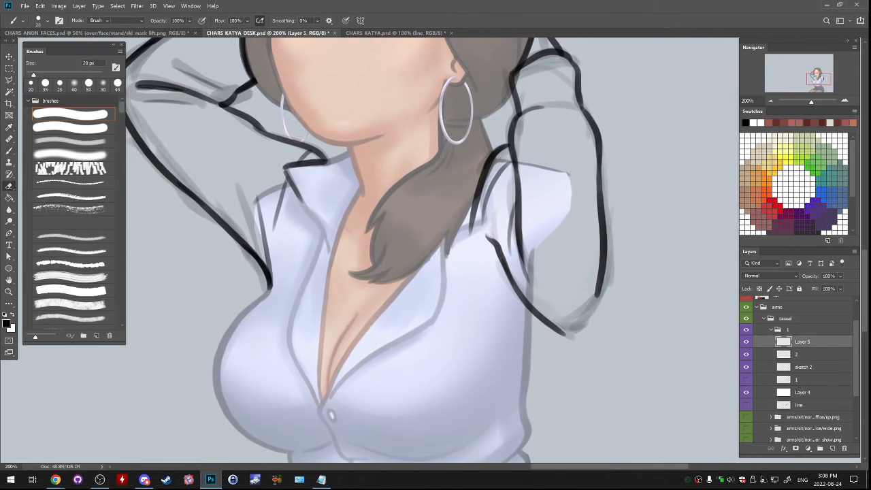
mouse_move(595, 296)
mouse_down()
mouse_move(598, 246)
mouse_move(592, 310)
mouse_move(577, 328)
mouse_up()
key(b)
key(ctrl+z)
mouse_move(604, 238)
mouse_down()
mouse_move(581, 332)
mouse_move(554, 332)
mouse_move(585, 327)
mouse_move(633, 372)
mouse_up()
key(e)
key(b)
key(ctrl+z)
key(e)
key(b)
key(ctrl+z)
key(ctrl+z)
key(ctrl+z)
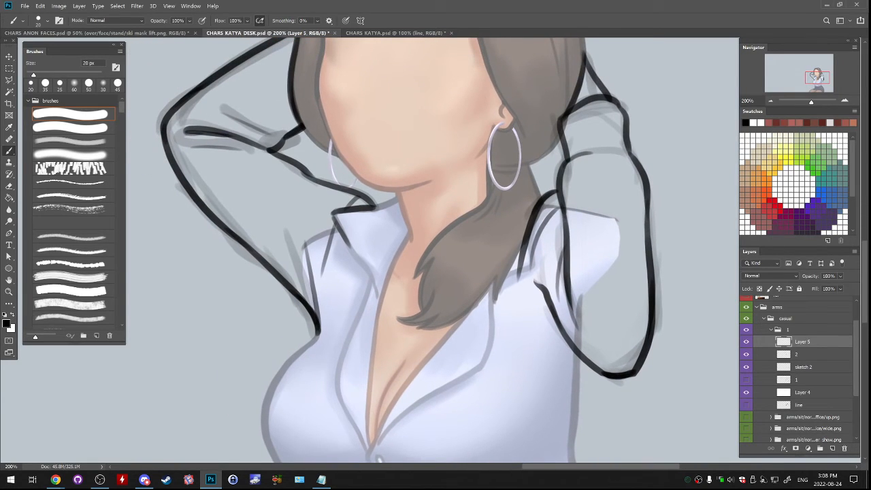
- Merge the second arm's linework down into layer 2 and hide the sketch 2 layer
key(ctrl+minus)
key(ctrl+minus)
drag(599, 340, 625, 301)
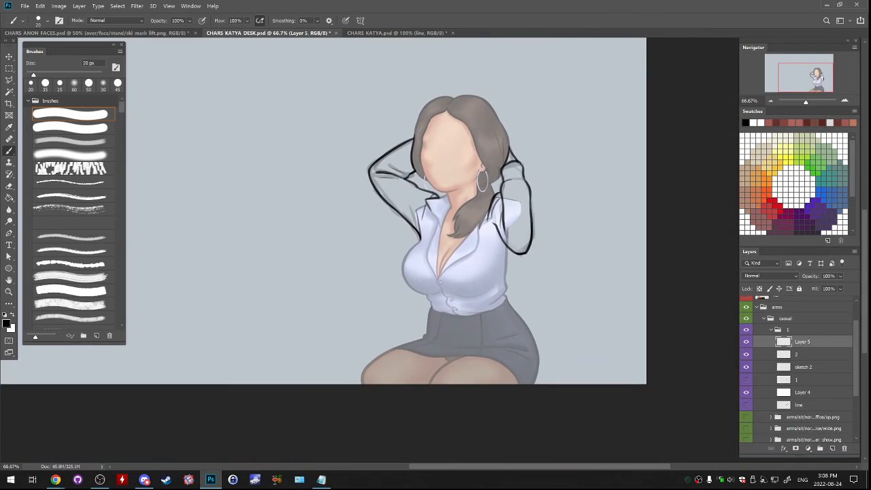
key(ctrl+plus)
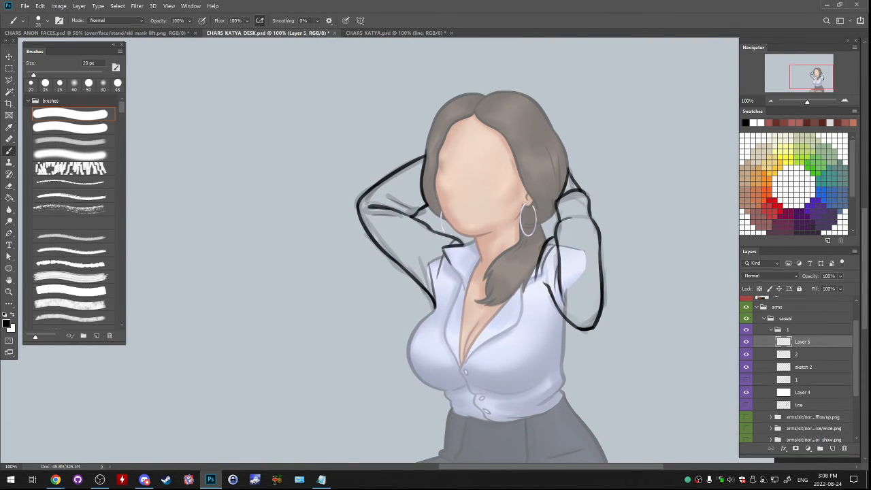
key(ctrl+e)
click(746, 354)
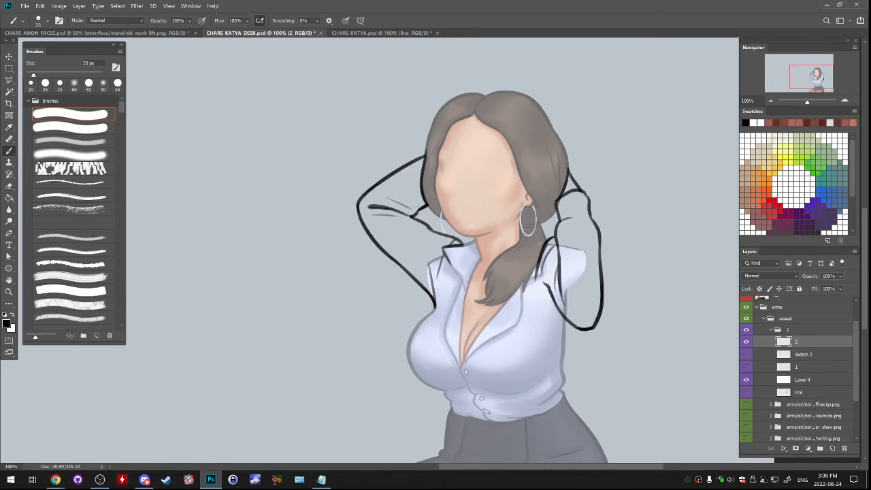
- Delete the sketch 2 layer and make layer 2 active
click(804, 355)
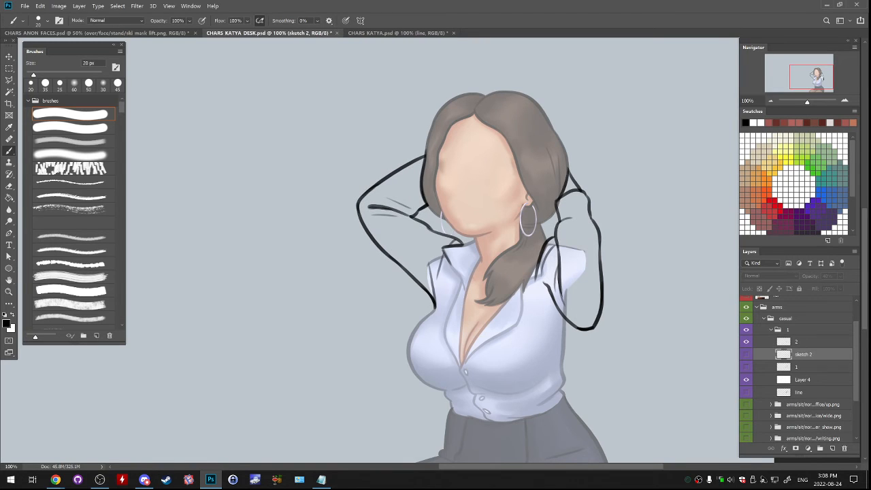
click(747, 354)
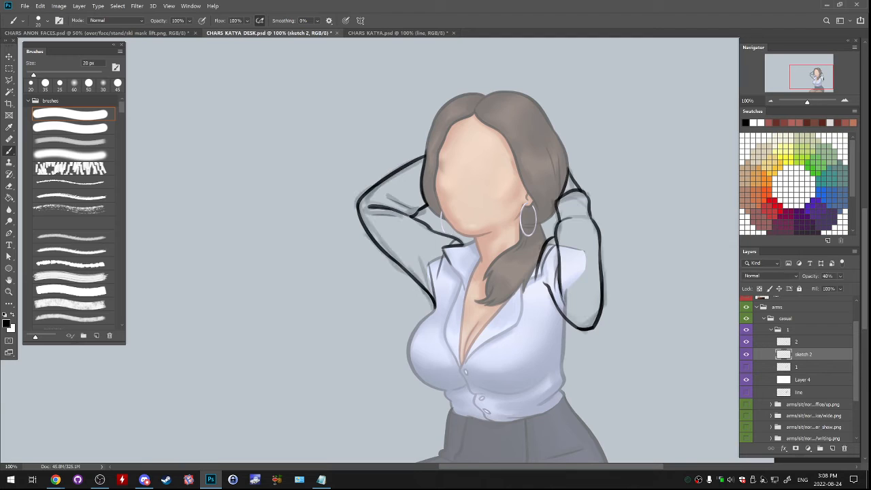
drag(803, 355, 844, 449)
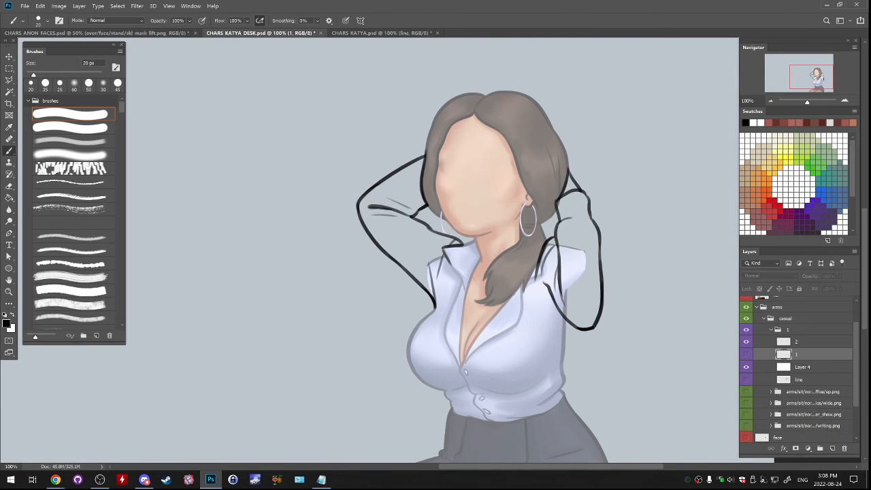
click(803, 342)
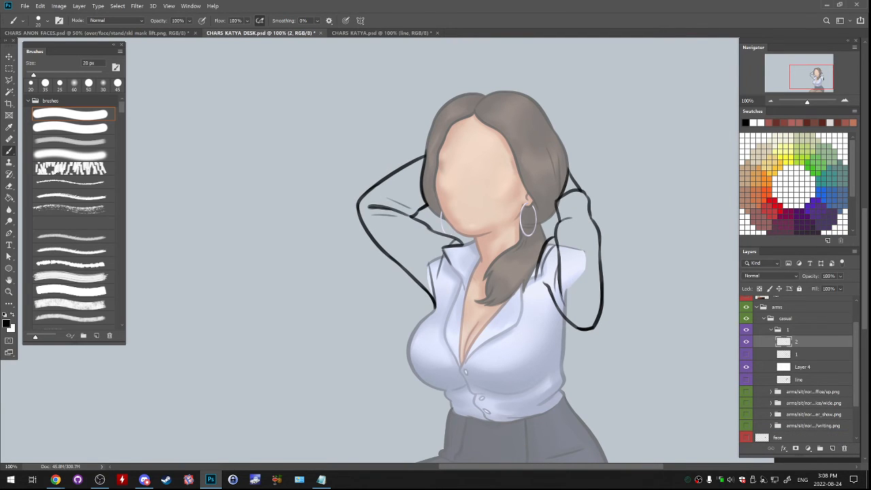
- Line the outer end of the sleeve fold below the second arm's cuff
click(844, 100)
key(ctrl+z)
drag(638, 208, 658, 215)
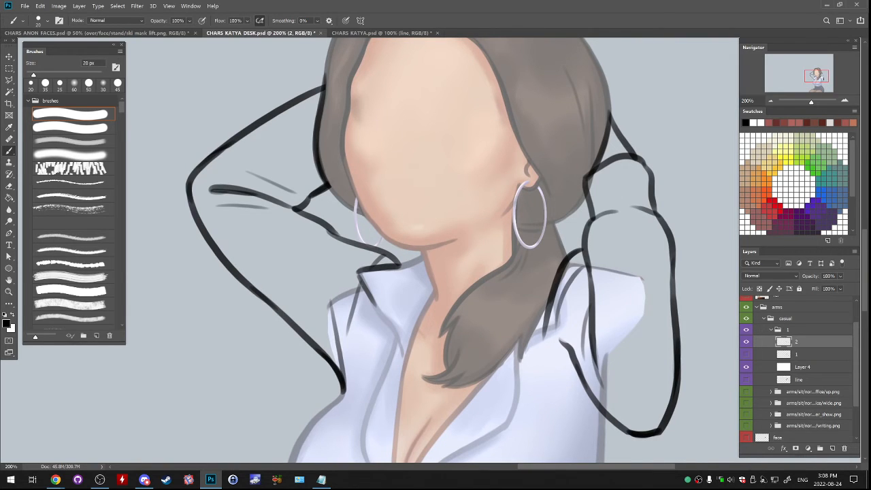
- Erase and redraw the lower part of the first arm's outer edge where it curves into the armpit
drag(299, 265, 394, 247)
mouse_move(320, 249)
mouse_down()
mouse_move(394, 286)
mouse_move(348, 267)
mouse_move(398, 306)
mouse_up()
key(ctrl+z)
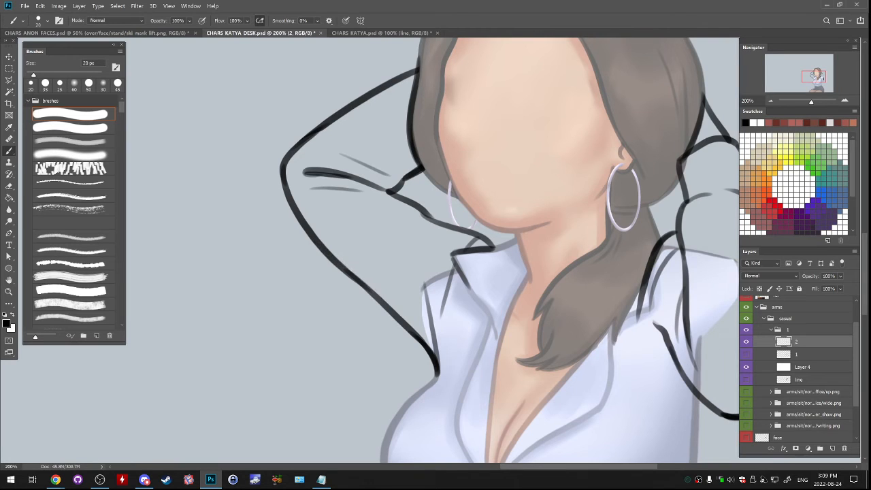
key(e)
drag(396, 307, 427, 350)
key(b)
drag(340, 267, 424, 336)
key(ctrl+z)
key(ctrl+z)
key(ctrl+z)
mouse_move(342, 268)
mouse_down()
mouse_move(421, 330)
mouse_move(429, 360)
mouse_up()
key(ctrl+z)
key(e)
key(b)
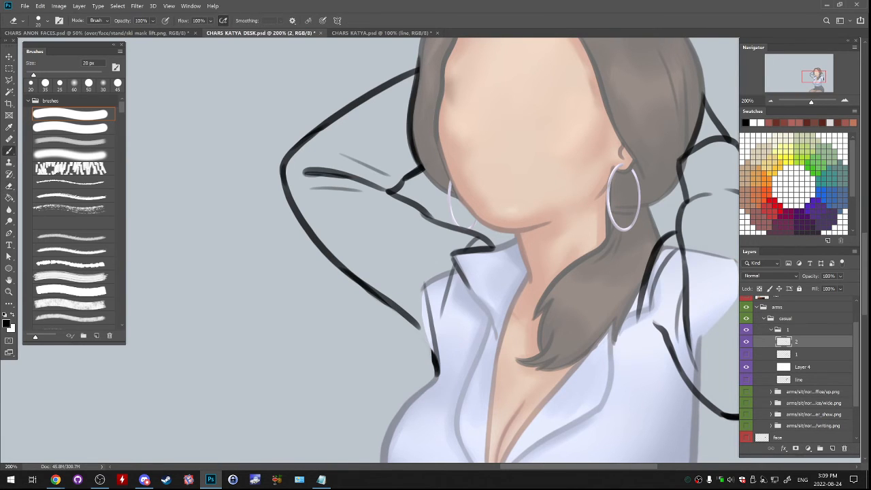
drag(411, 315, 438, 374)
key(ctrl+z)
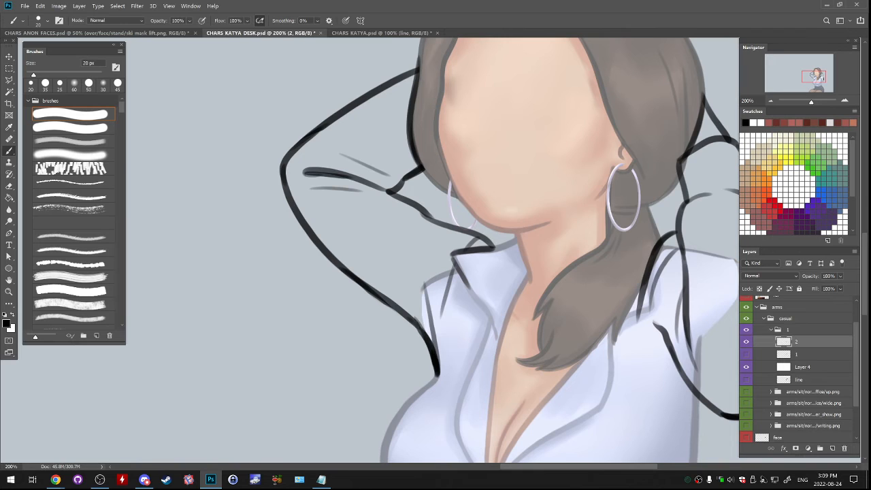
- Compare the two lined arm poses by switching the visibility of layers 1 and 2
key(ctrl+minus)
key(ctrl+minus)
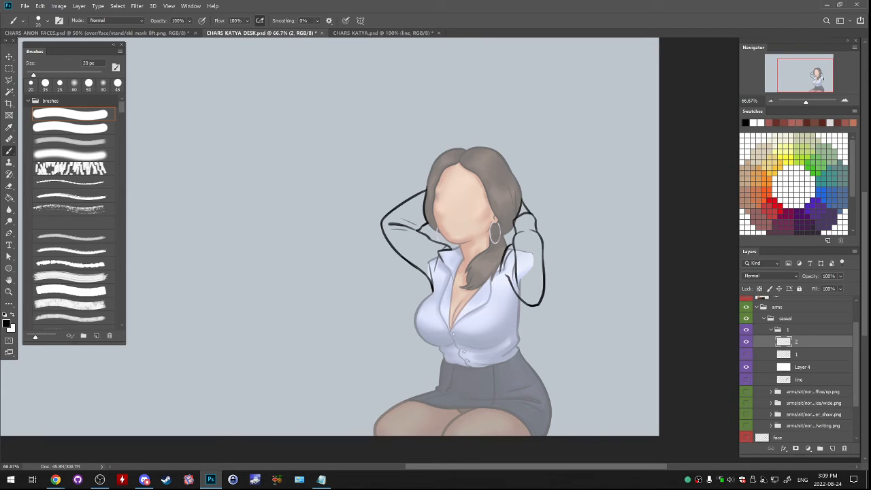
click(746, 342)
click(746, 355)
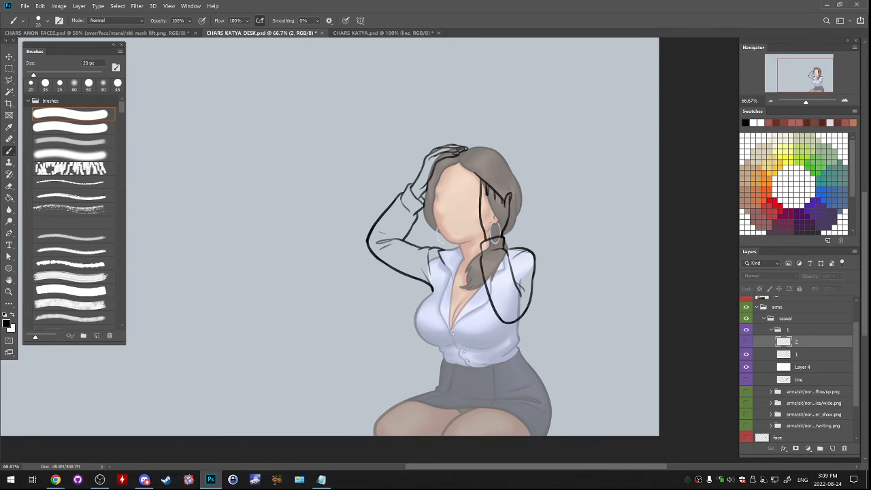
click(806, 355)
click(746, 341)
click(746, 341)
- Delete the white overlay Layer 4 and show layers 1 and line
click(746, 355)
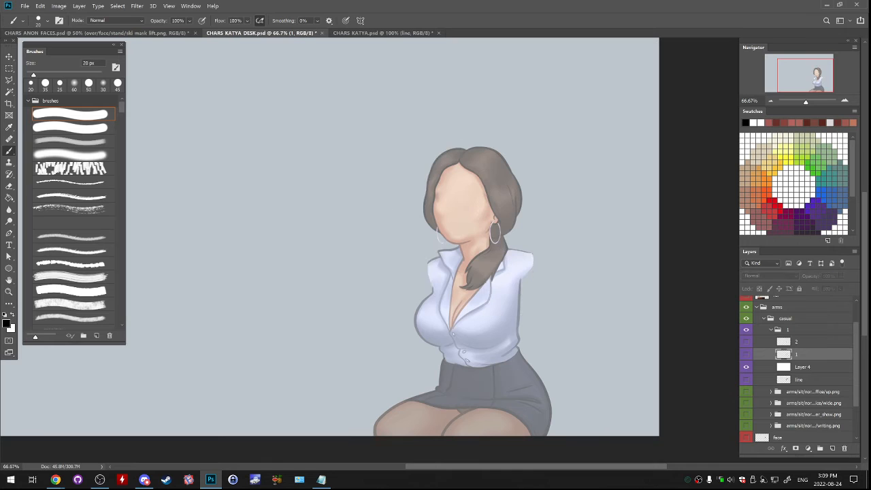
drag(809, 367, 844, 448)
click(747, 355)
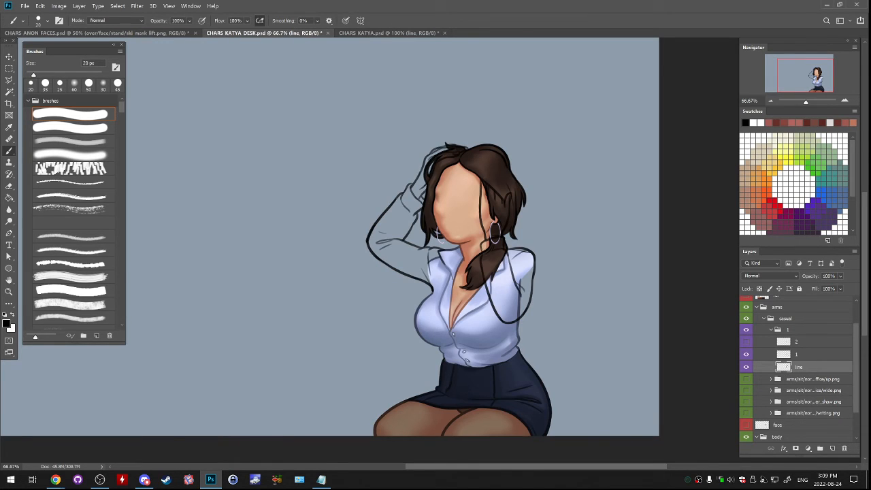
- Duplicate layer 1 twice and merge the copies back into it to strengthen the first pose's linework
click(809, 354)
right_click(812, 354)
click(742, 137)
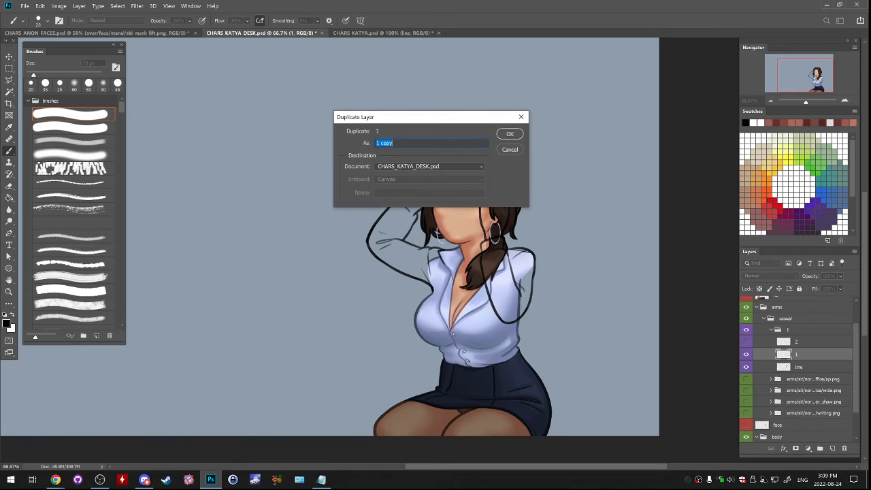
key(Return)
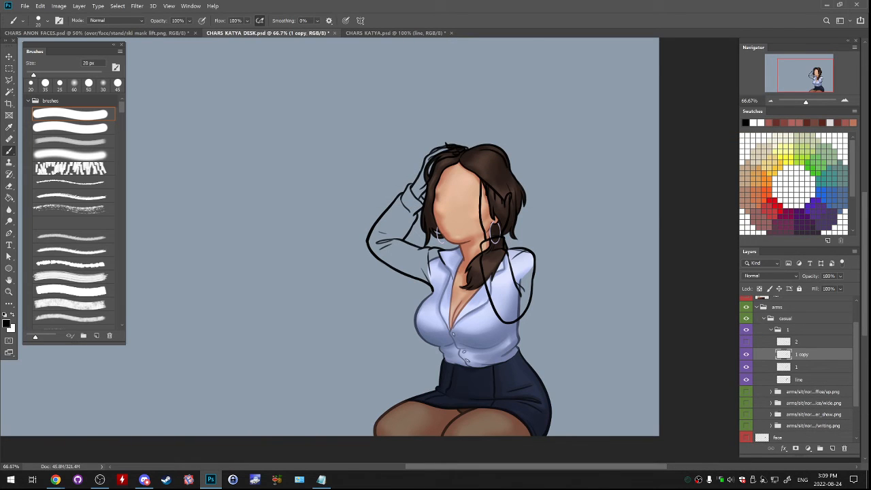
right_click(811, 355)
click(741, 137)
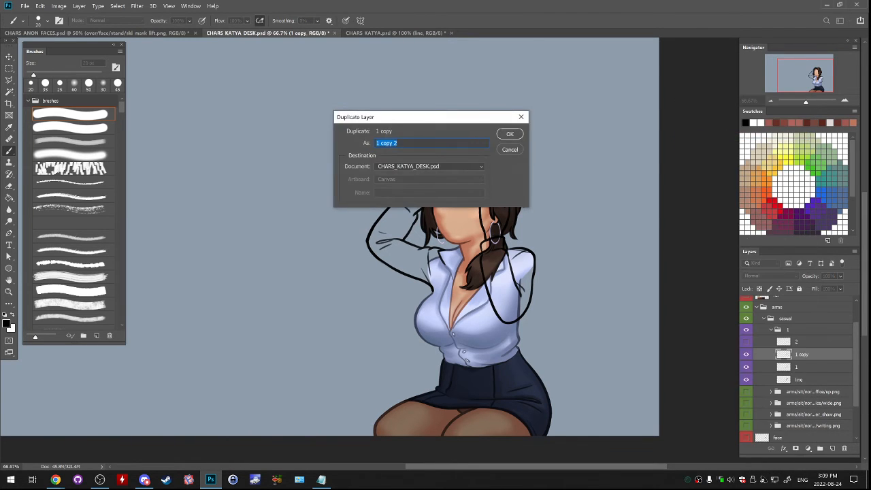
key(Return)
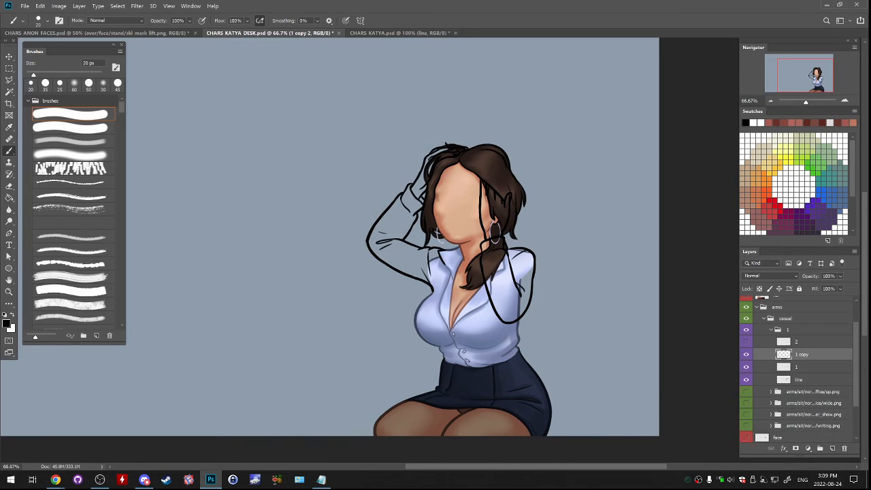
key(ctrl+e)
- Hide layer 1, then show layer 2 and make it active
click(746, 355)
click(746, 341)
click(803, 341)
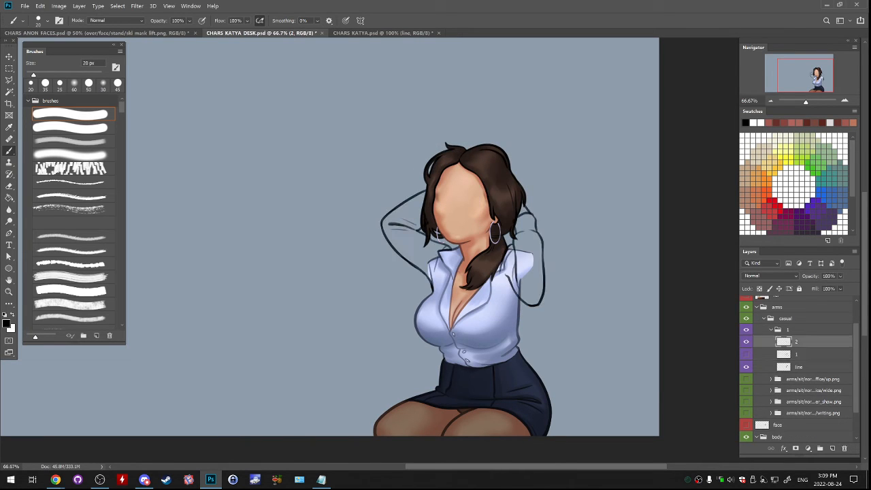
right_click(803, 342)
click(734, 140)
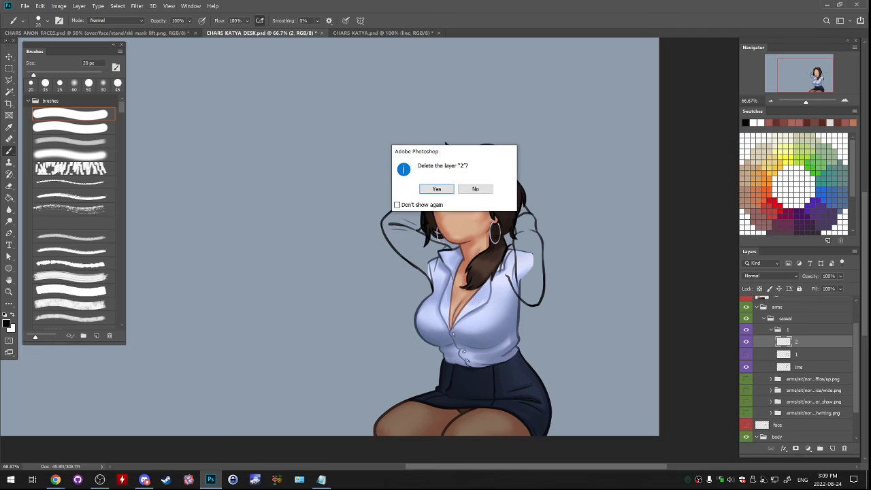
key(Return)
key(ctrl+z)
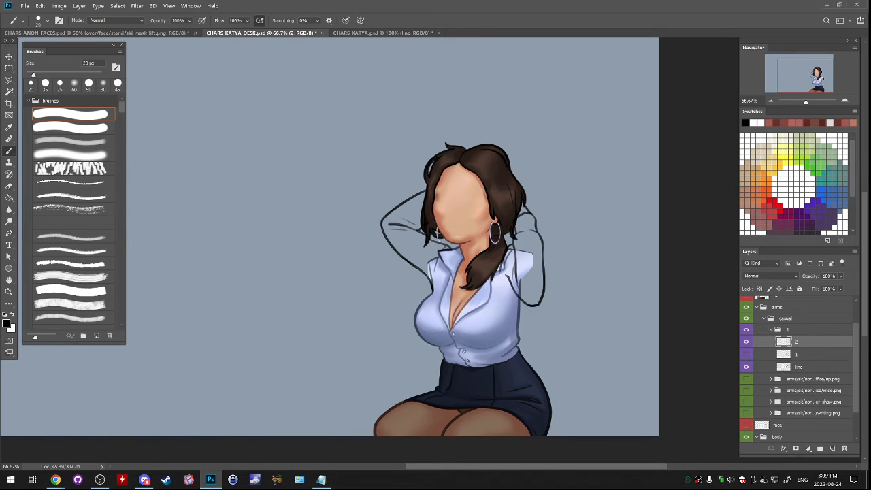
- Duplicate layer 2 twice and merge the copies back into it to strengthen the second pose's linework
right_click(803, 341)
click(734, 136)
key(Return)
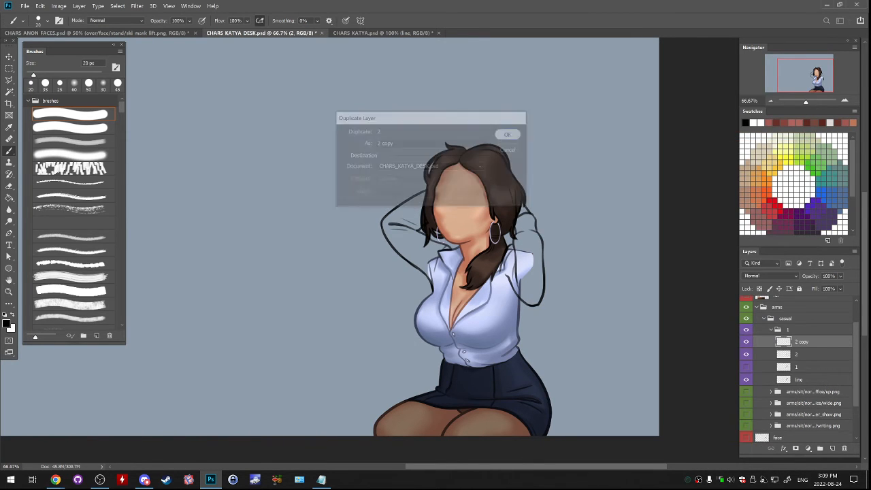
right_click(802, 342)
click(734, 137)
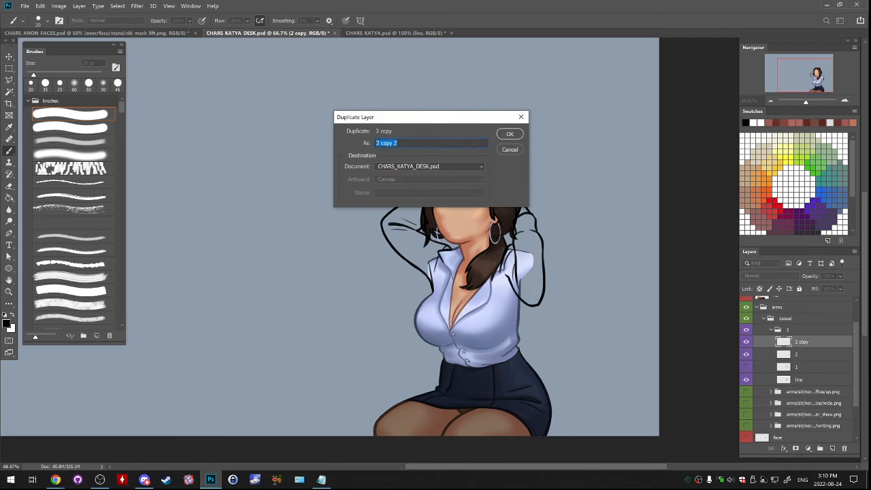
key(Return)
key(ctrl+e)
key(ctrl+e)
- Move layer 2 out of group 1 into its own group named 2 and colour-label that group violet
drag(802, 342, 789, 324)
key(ctrl+g)
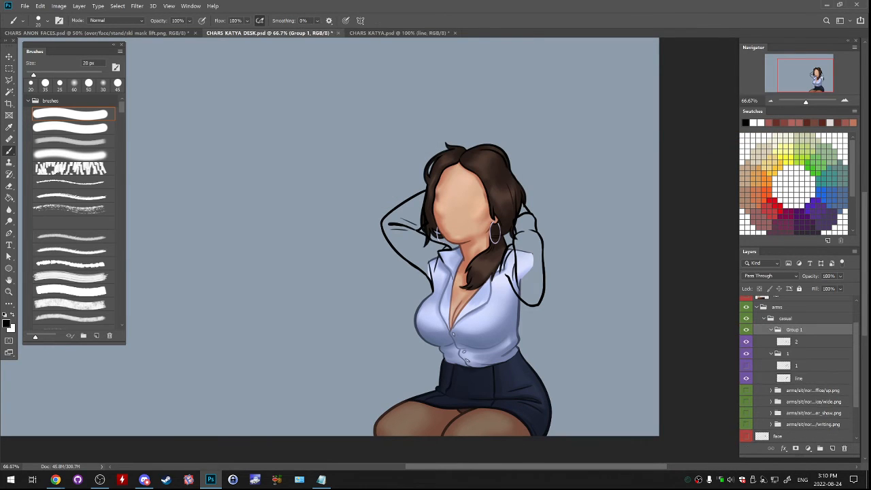
right_click(799, 342)
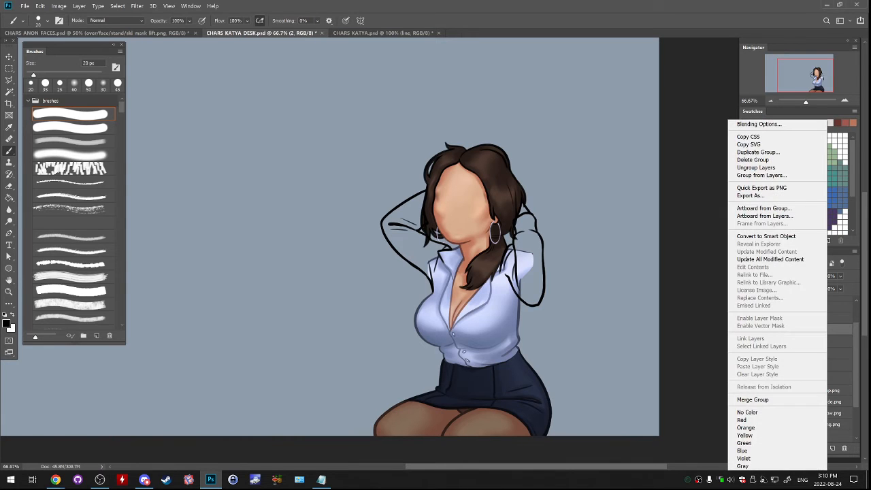
click(775, 458)
- Make layer 1 visible inside group 1, hide the collapsed group 1 and make layer 2 active
click(799, 365)
click(746, 365)
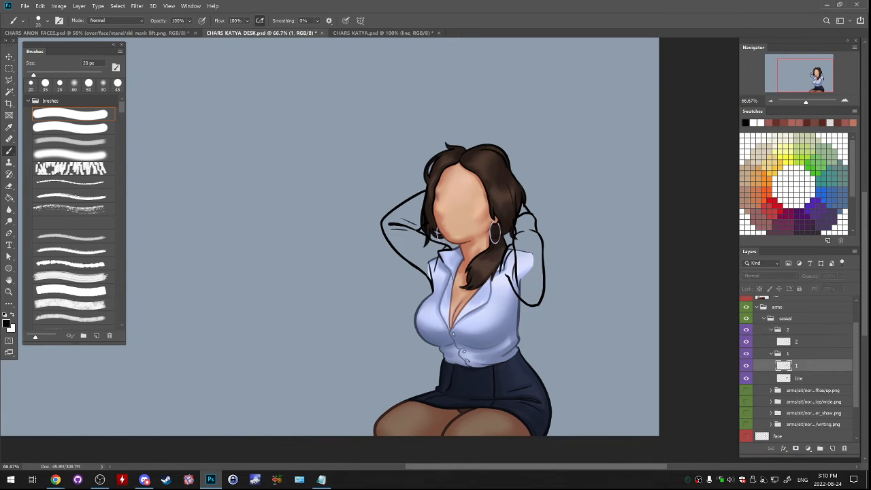
click(770, 354)
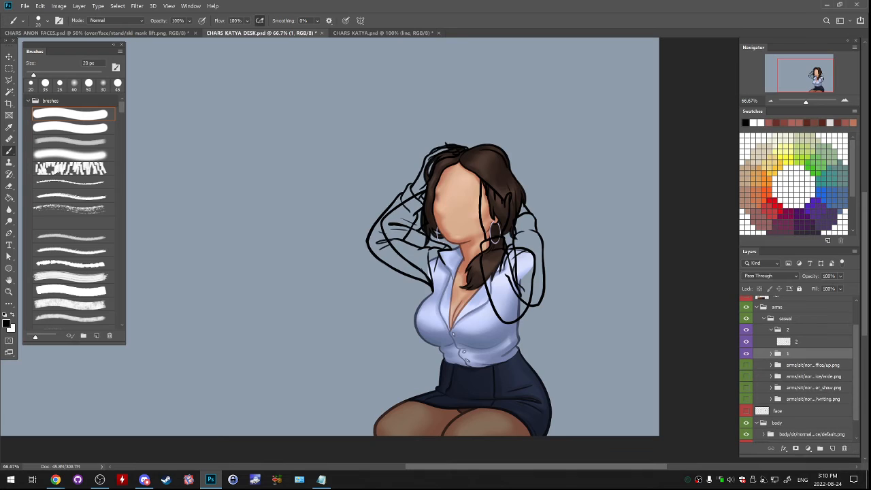
click(746, 354)
click(799, 341)
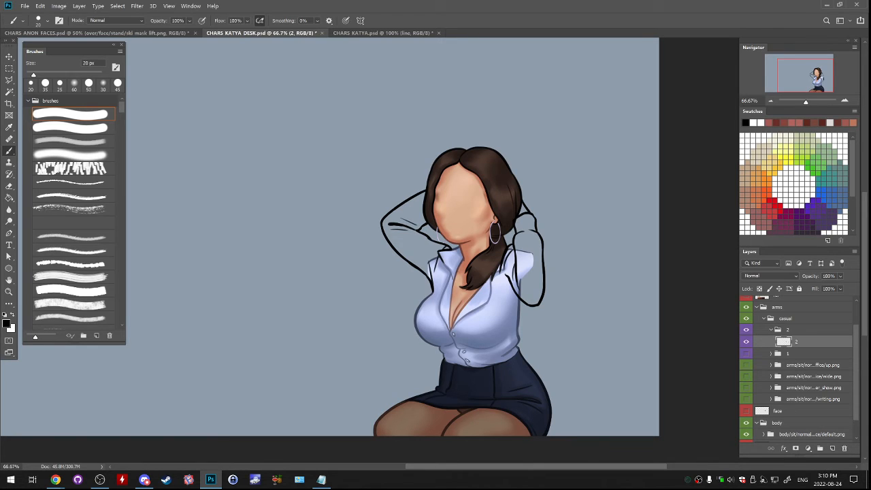
- Collapse and hide group 2, show and expand group 1, and make its layer 1 active
click(771, 330)
click(746, 330)
click(746, 341)
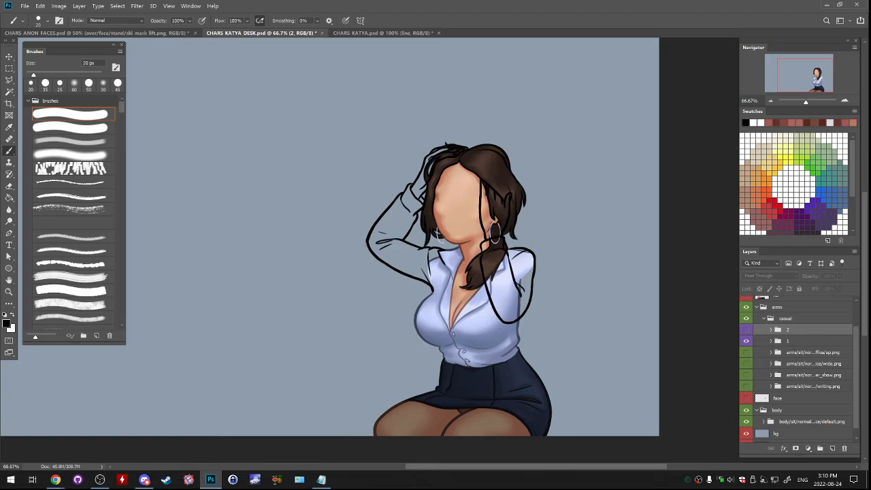
click(771, 341)
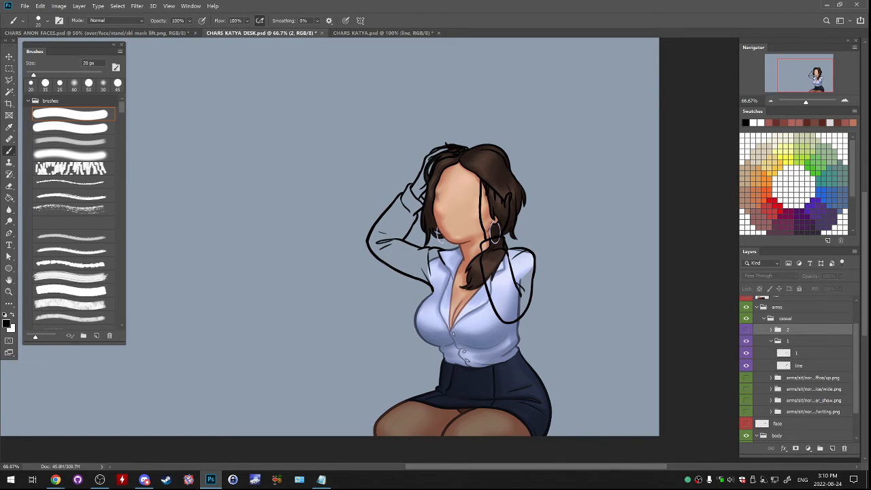
click(796, 353)
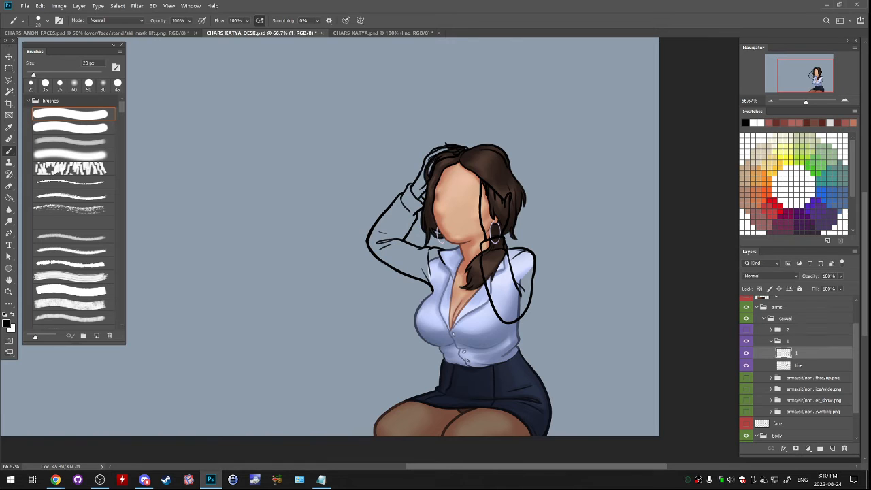
- Rename the line layer inside group 1 to mess
click(844, 101)
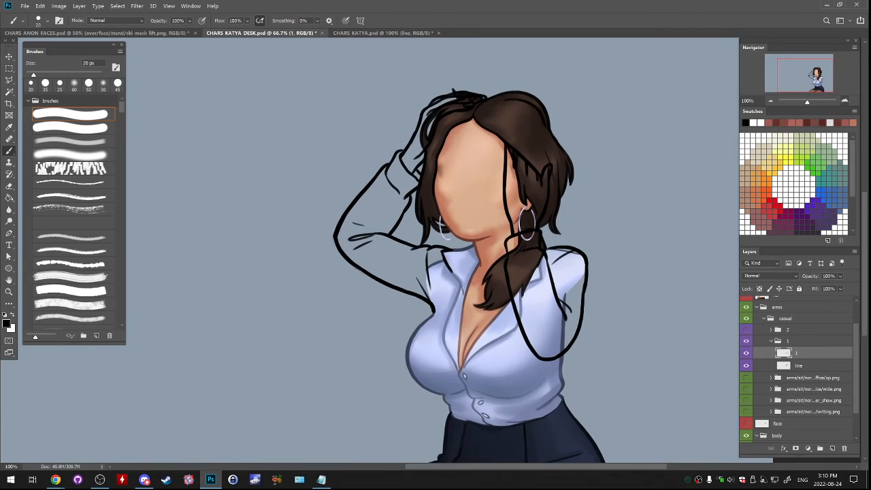
click(798, 366)
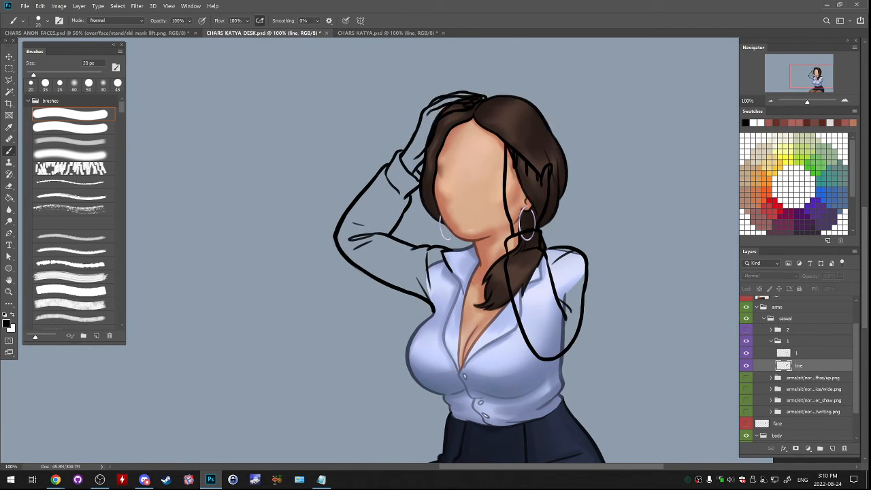
double_click(799, 365)
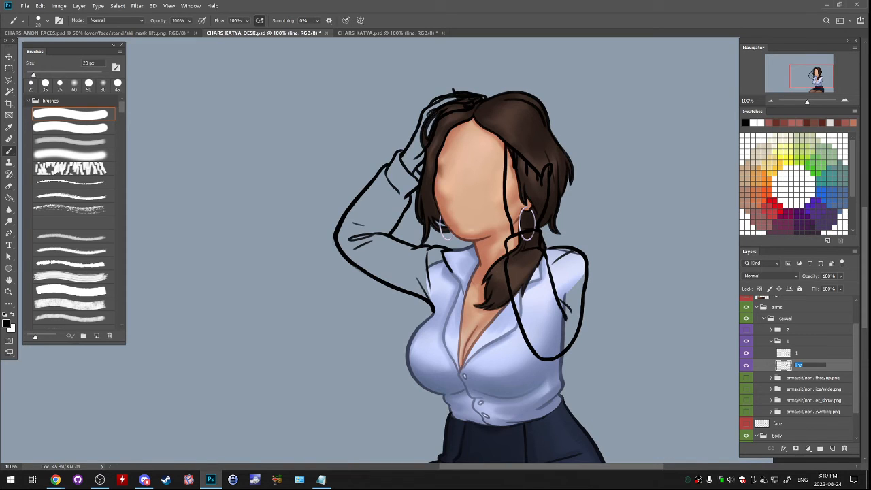
text(mess)
key(Return)
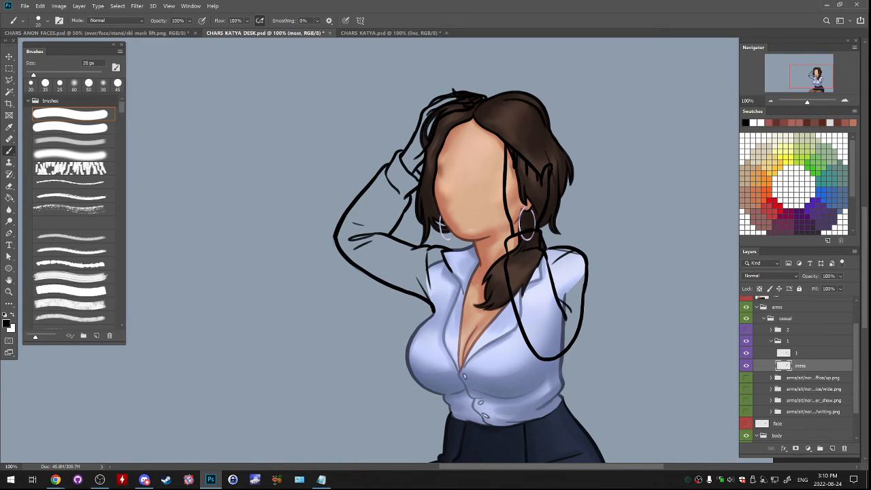
- Add a new layer above mess and lasso the raised arm's sleeve from cuff to shoulder along its linework
key(ctrl+shift+alt+n)
key(l)
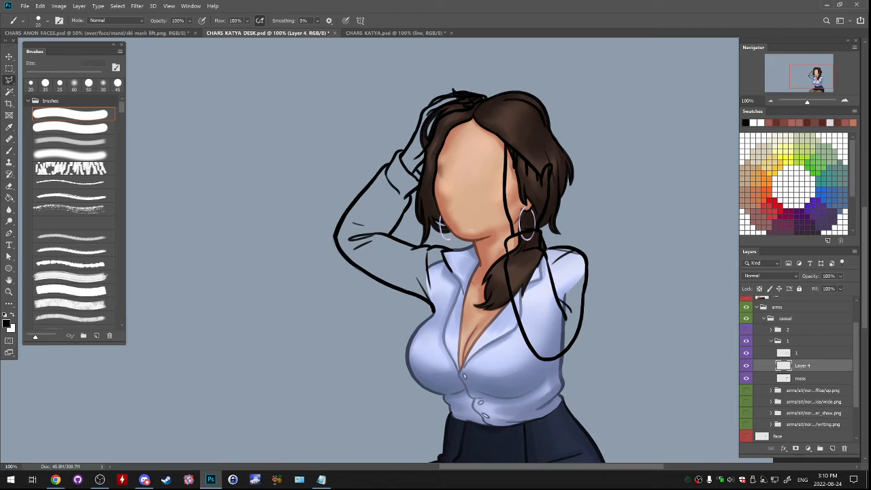
key(ctrl+plus)
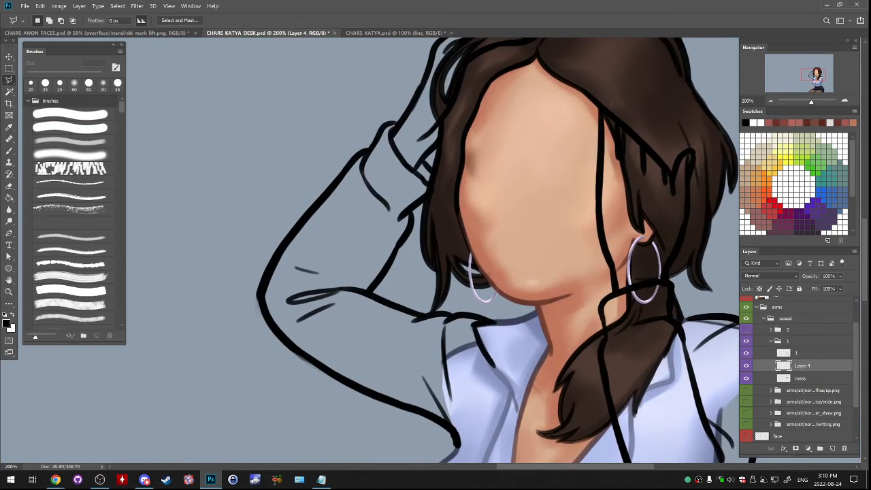
mouse_move(392, 123)
mouse_down()
mouse_move(265, 279)
mouse_move(261, 294)
mouse_move(291, 332)
mouse_move(343, 314)
mouse_move(385, 272)
mouse_move(430, 193)
mouse_move(429, 170)
mouse_move(395, 144)
mouse_up()
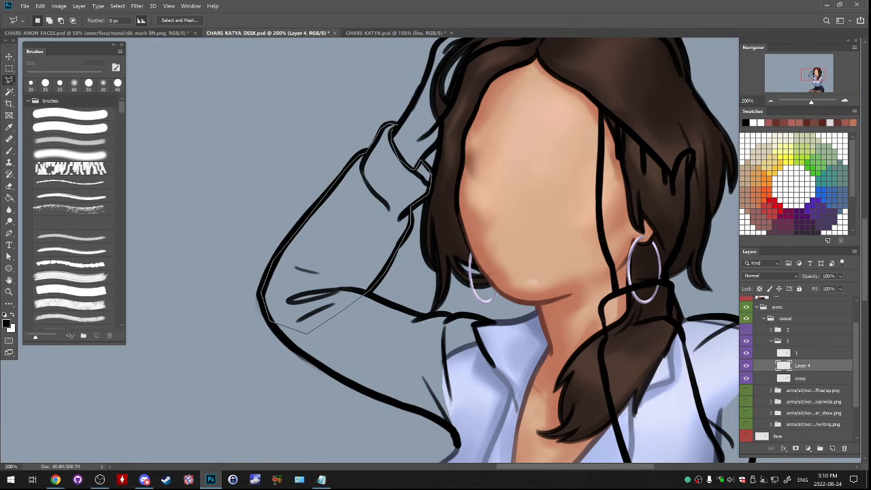
click(396, 125)
drag(361, 300, 409, 150)
mouse_move(311, 143)
mouse_down()
mouse_move(331, 186)
mouse_move(376, 222)
mouse_move(505, 282)
mouse_move(526, 183)
mouse_move(510, 166)
mouse_move(344, 134)
mouse_move(285, 170)
mouse_up()
click(312, 149)
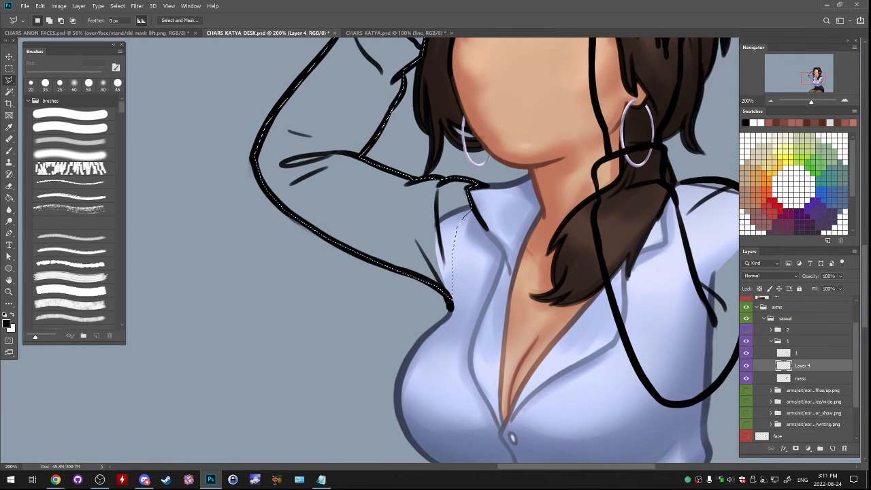
- Fill the raised sleeve with light blue sampled from the shirt and blend its shoulder seam with a soft 35 px brush
key(g)
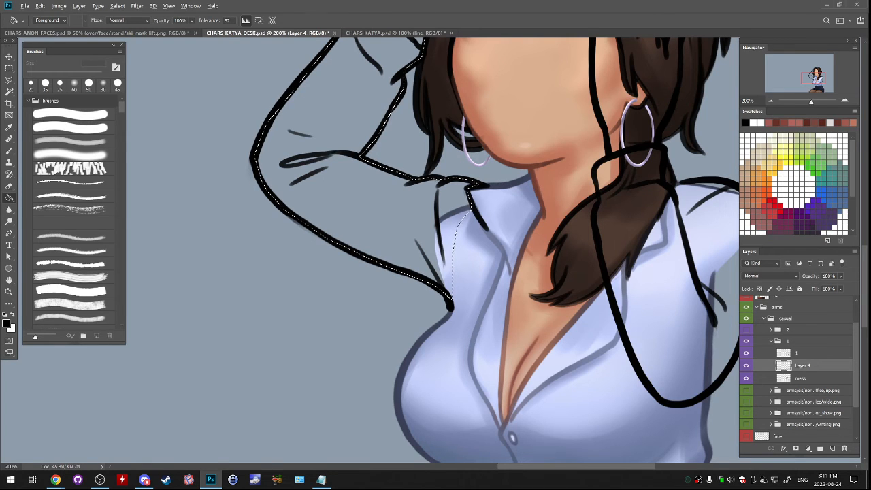
alt+click(445, 234)
click(391, 214)
key(ctrl+d)
key(b)
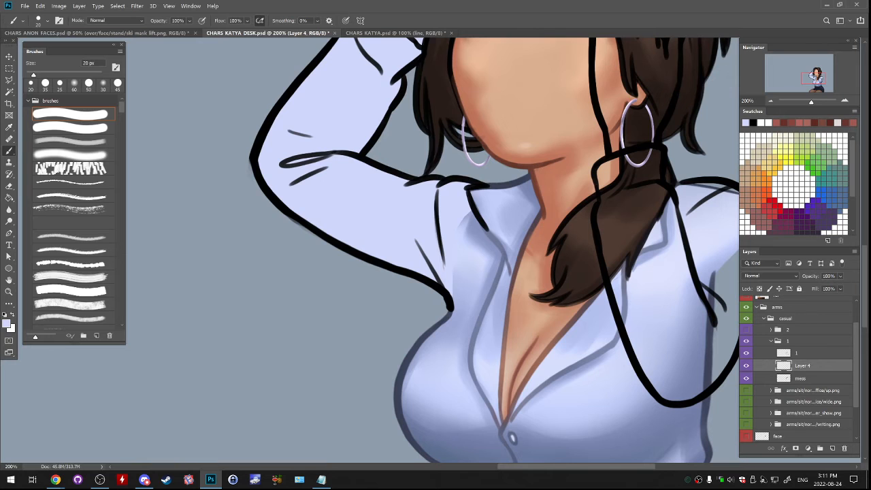
click(70, 154)
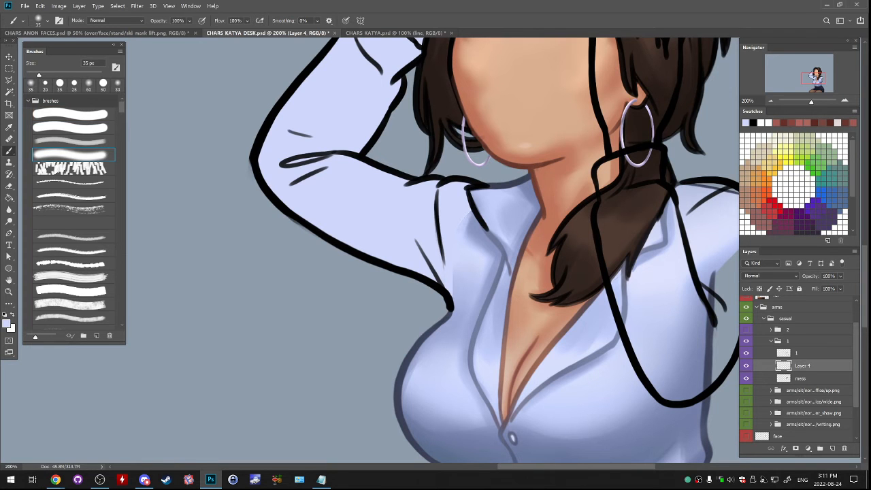
mouse_move(454, 275)
mouse_down()
mouse_move(442, 376)
mouse_move(314, 342)
mouse_move(281, 321)
mouse_move(280, 307)
mouse_up()
- Lasso the bent arm's sleeve from cuff to shoulder on the same layer and fill it with the shirt's light blue
key(l)
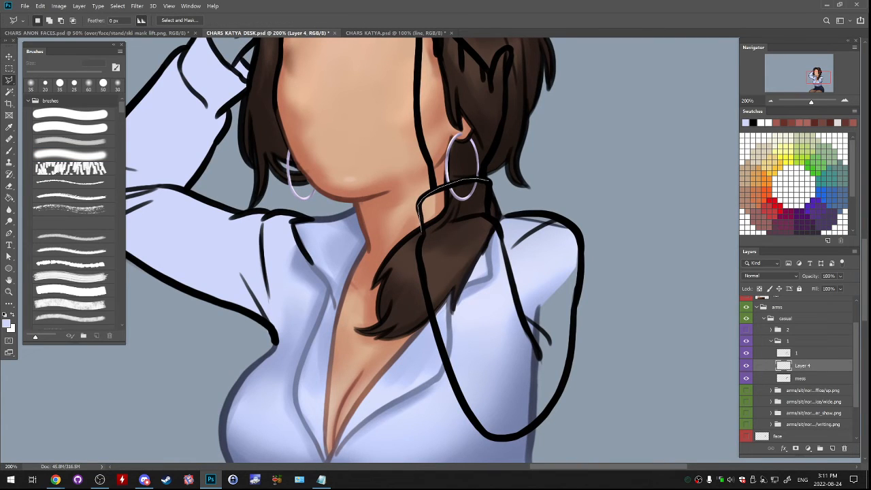
mouse_move(420, 243)
mouse_down()
mouse_move(454, 388)
mouse_move(475, 426)
mouse_move(495, 437)
mouse_move(522, 434)
mouse_move(566, 384)
mouse_move(583, 253)
mouse_move(577, 232)
mouse_move(550, 217)
mouse_move(514, 219)
mouse_move(503, 249)
mouse_up()
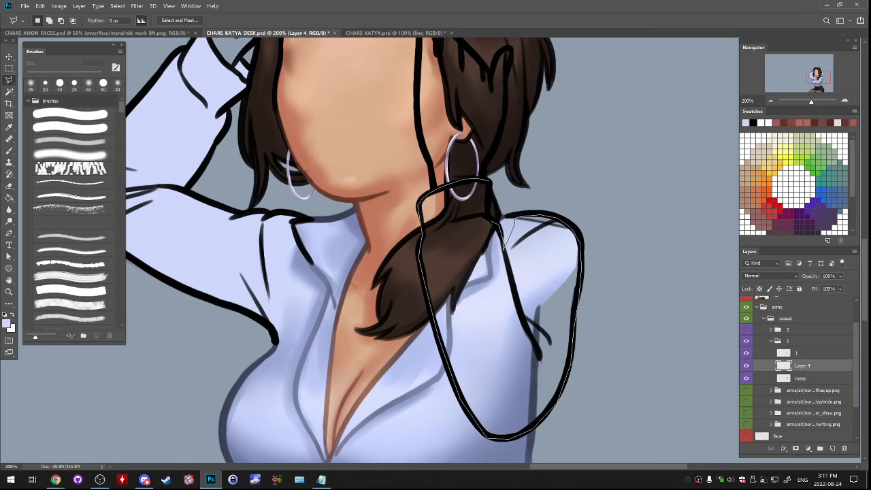
drag(489, 197, 490, 204)
key(g)
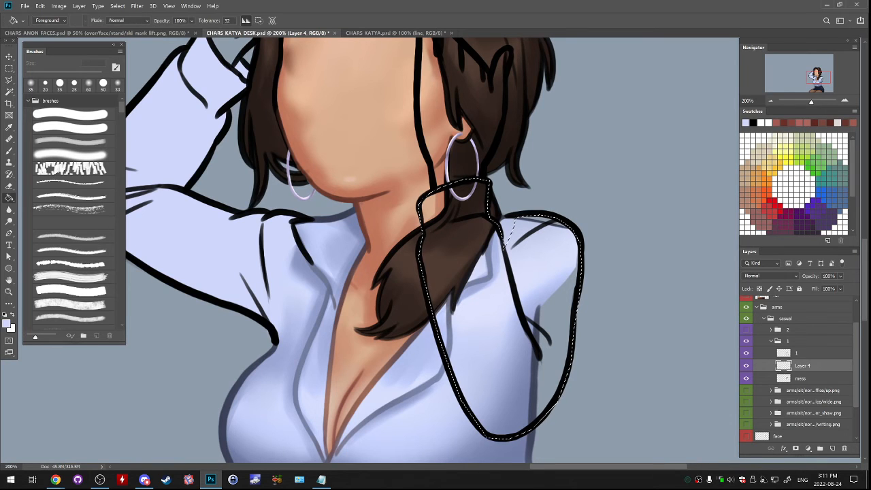
click(504, 238)
key(ctrl+d)
key(b)
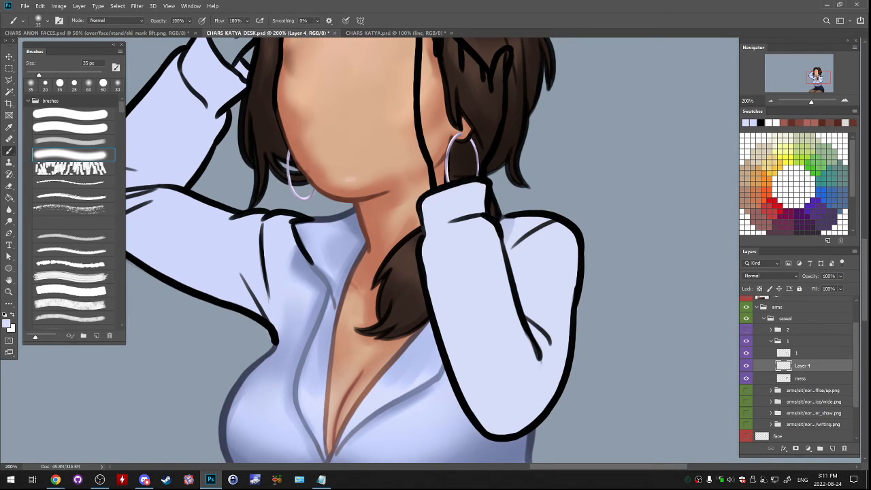
drag(422, 259, 506, 338)
- Add a new layer between Layer 4 and mess and lasso the raised arm's bare hand and wrist above the cuff
key(l)
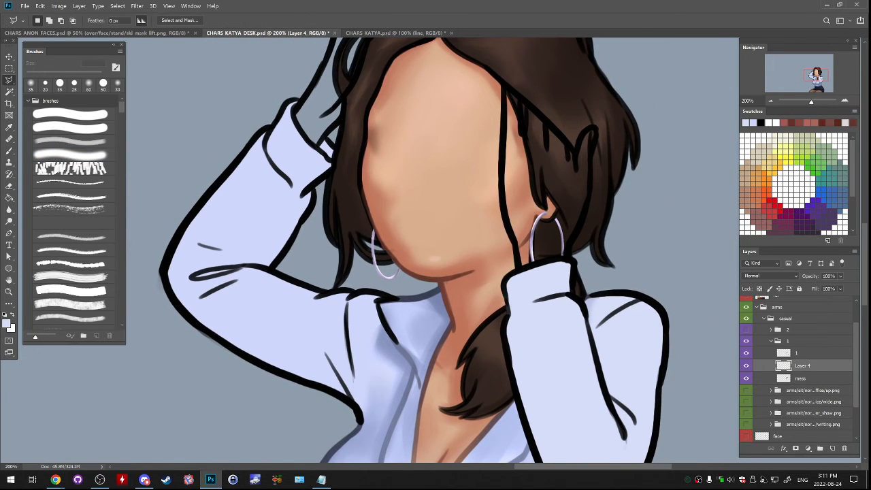
click(801, 378)
click(832, 448)
drag(435, 204, 424, 306)
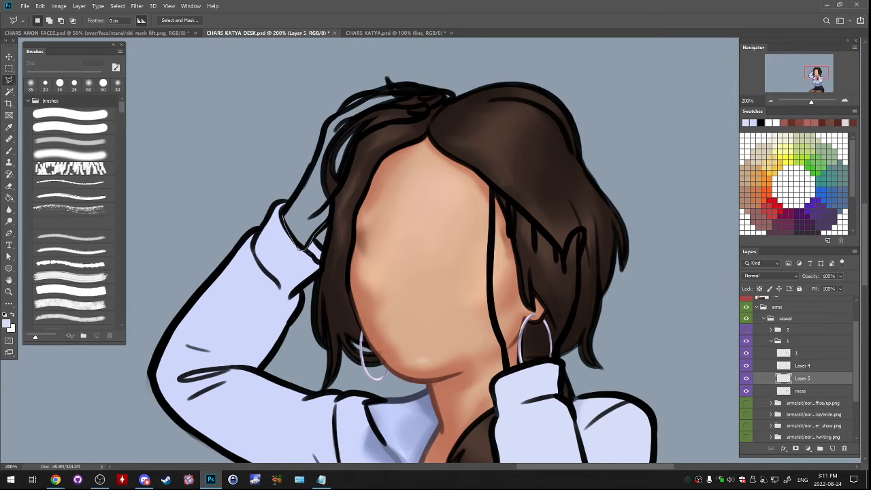
mouse_move(331, 202)
mouse_down()
mouse_move(357, 140)
mouse_move(400, 121)
mouse_up()
click(436, 103)
click(447, 96)
click(321, 141)
click(301, 187)
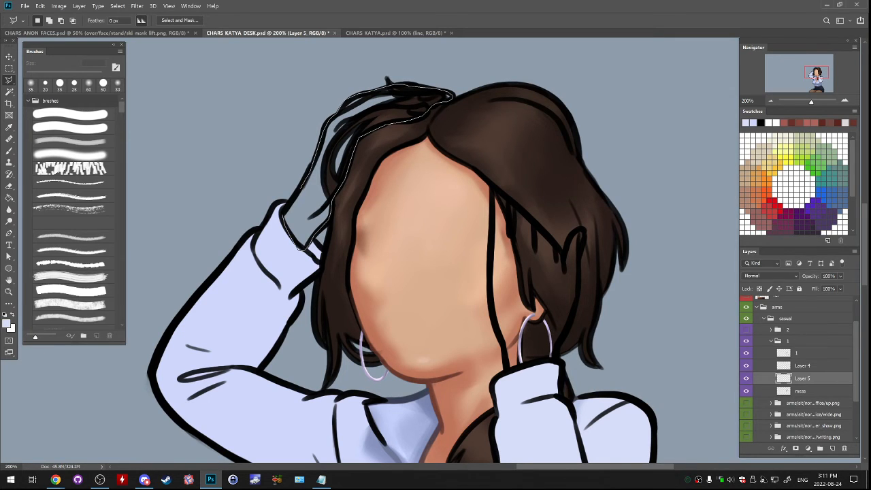
click(293, 199)
click(283, 215)
- Add the other hand beside the face, from the cuff up to the hair, to the lasso selection
drag(435, 252, 278, 205)
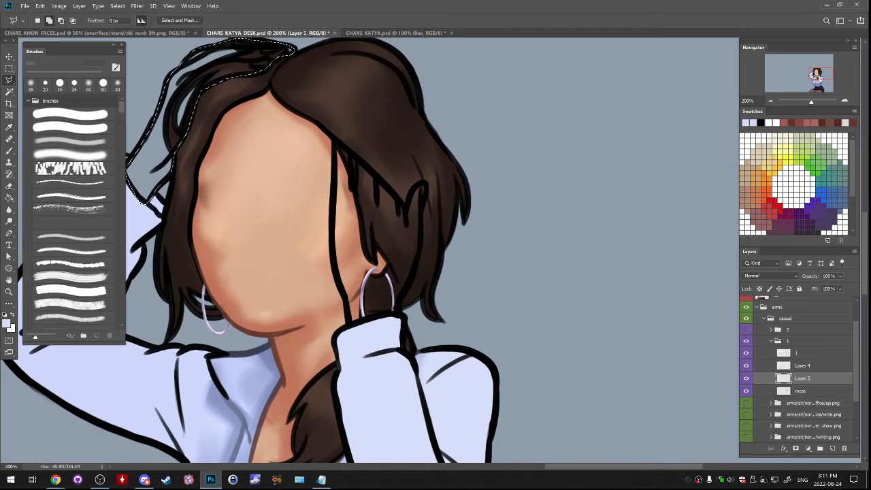
shift+click(334, 140)
click(333, 180)
click(333, 219)
click(334, 250)
click(348, 319)
click(352, 334)
click(391, 334)
click(398, 319)
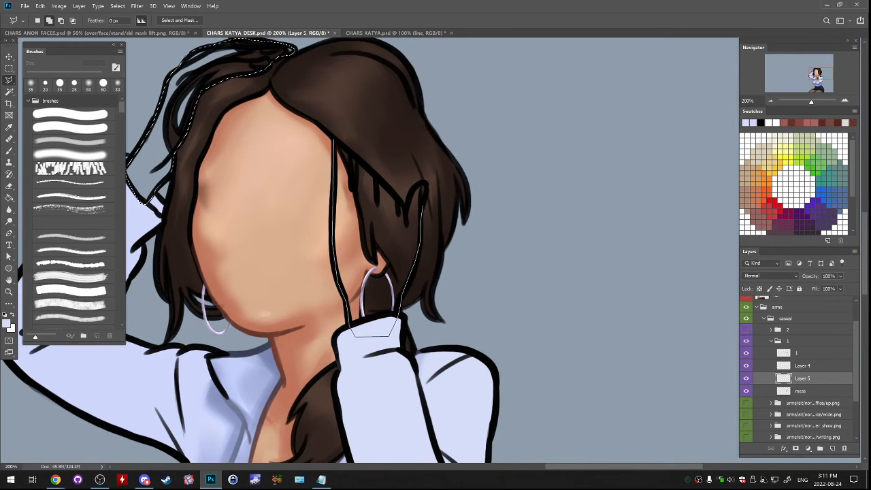
click(407, 204)
click(357, 162)
click(351, 168)
click(348, 150)
click(333, 139)
- Fill both selected hands with a skin tone sampled from the face and clear the selection
drag(334, 140, 457, 84)
key(g)
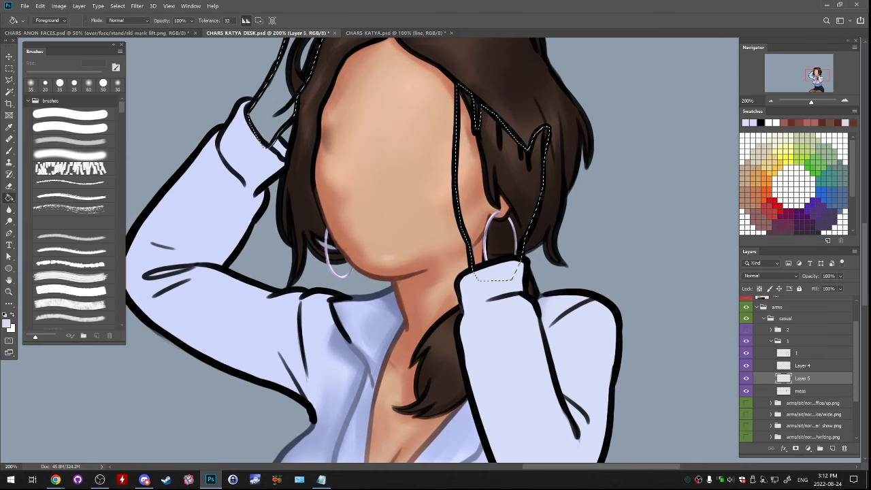
alt+click(436, 163)
click(494, 184)
key(ctrl+d)
- Hide group 1, show and expand group 2, and add a new layer above its linework layer
mouse_move(493, 184)
mouse_down()
mouse_move(542, 264)
mouse_move(531, 184)
mouse_move(508, 221)
mouse_move(513, 34)
mouse_move(517, 109)
mouse_up()
click(771, 341)
click(746, 340)
click(746, 329)
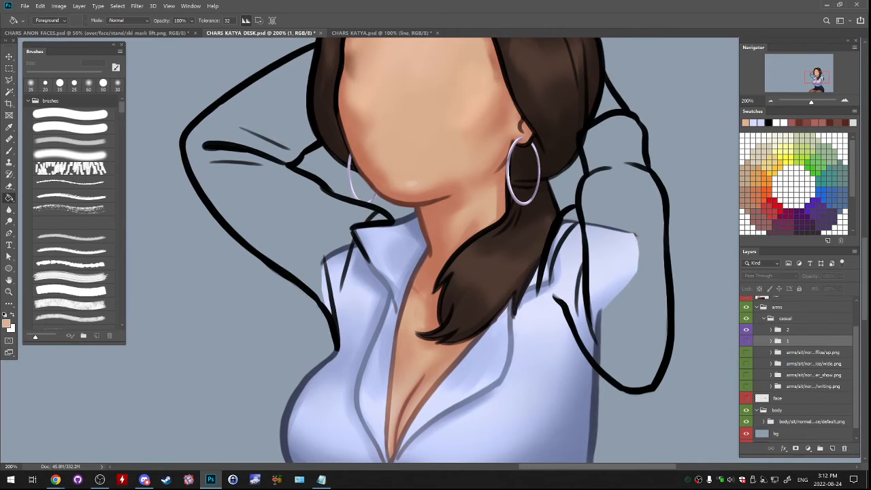
click(770, 329)
click(803, 342)
click(832, 448)
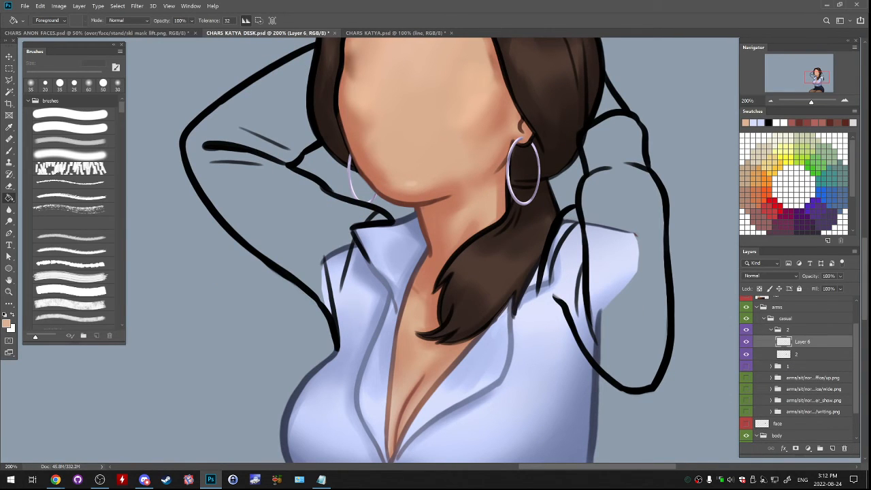
- Move Layer 6 below the linework in group 2 and fill the bare wrist between the hair and cuff with the skin tone
drag(803, 341, 802, 357)
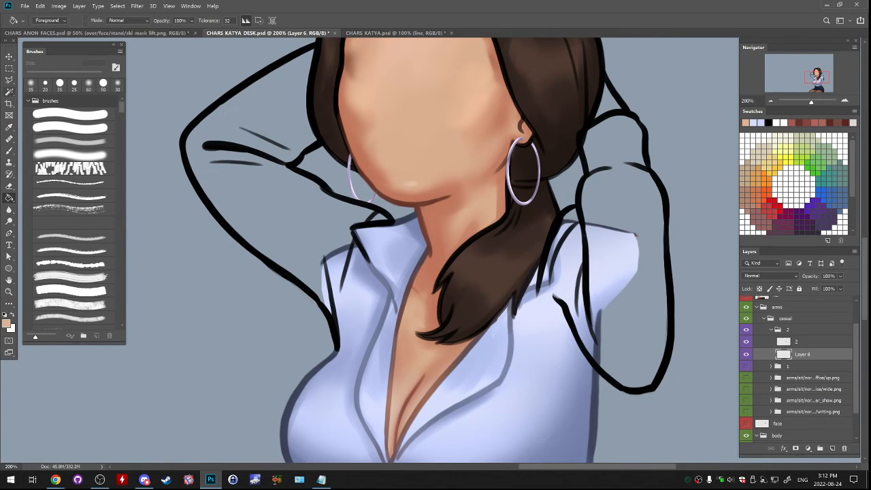
click(9, 80)
mouse_move(435, 204)
mouse_down()
mouse_move(447, 235)
mouse_move(358, 259)
mouse_up()
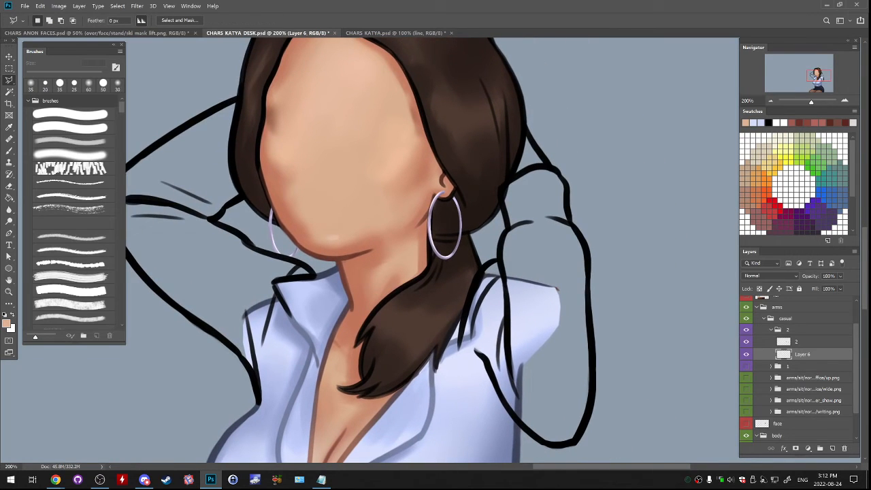
click(525, 127)
click(523, 148)
click(518, 161)
click(549, 165)
click(525, 127)
key(g)
click(530, 157)
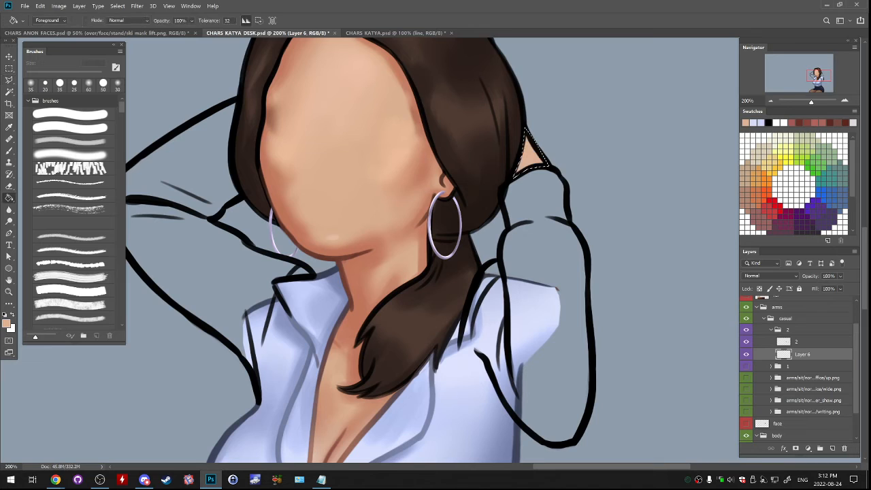
key(ctrl+d)
- Add a new layer above Layer 6 and lasso the bent sleeve from the hair around the elbow to the shirt collar
key(l)
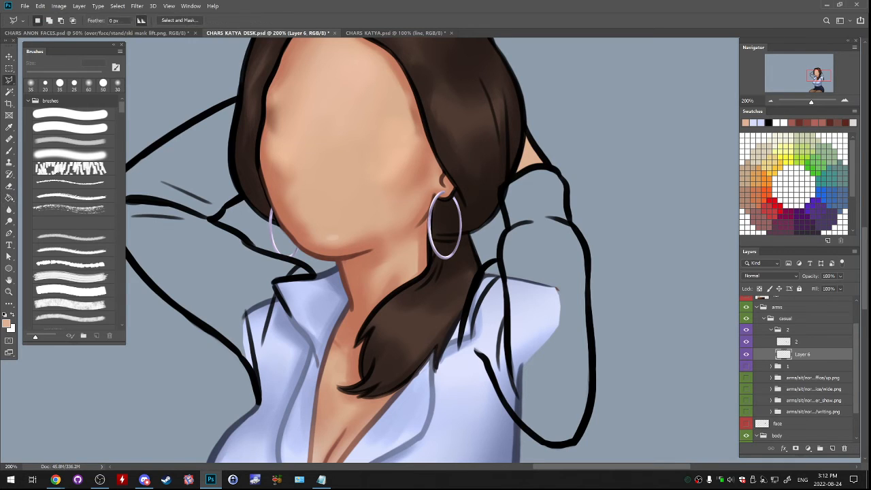
key(ctrl+shift+alt+n)
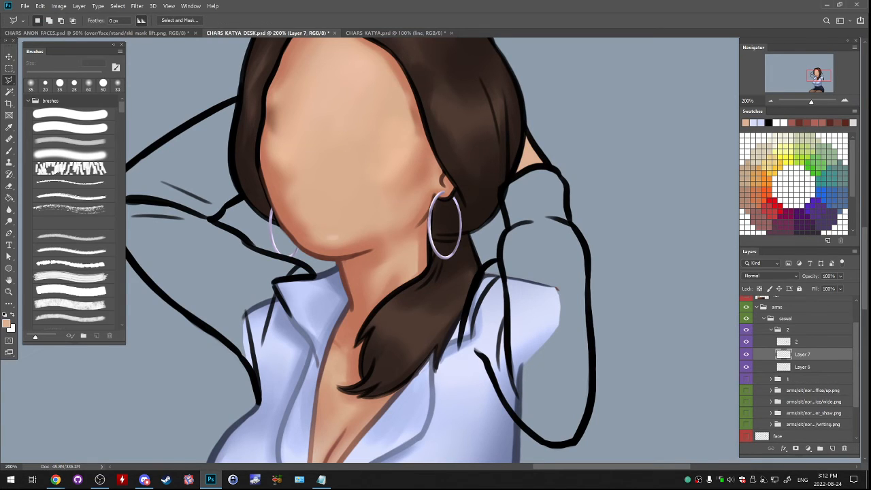
key(ctrl+bracketleft)
key(ctrl+bracketright)
mouse_move(237, 100)
mouse_down()
mouse_move(336, 67)
mouse_move(427, 60)
mouse_up()
click(427, 60)
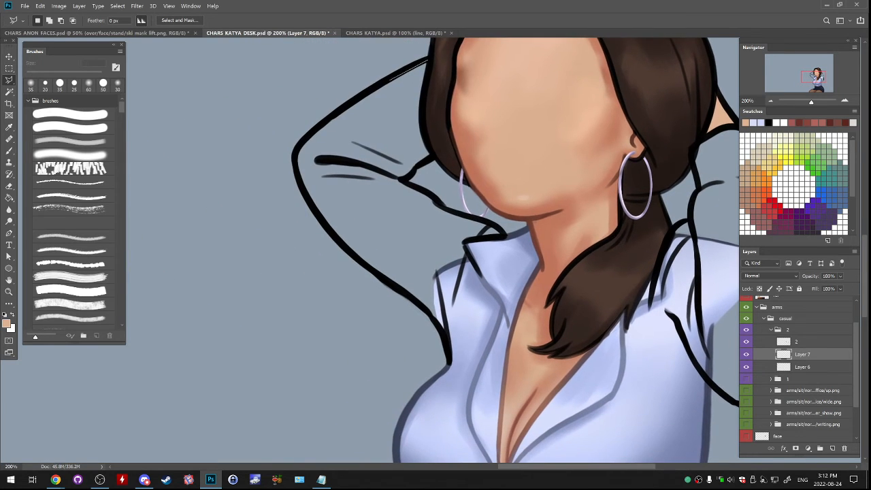
click(389, 80)
click(342, 110)
click(312, 130)
mouse_move(296, 175)
mouse_down()
mouse_move(321, 223)
mouse_move(449, 340)
mouse_move(465, 267)
mouse_move(503, 237)
mouse_move(409, 182)
mouse_move(434, 157)
mouse_move(420, 98)
mouse_up()
click(427, 61)
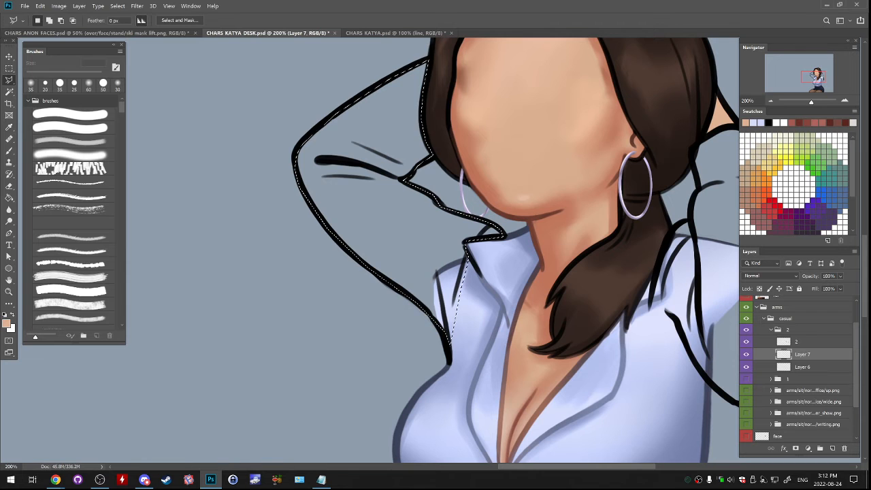
- Add the other sleeve, from the cuff down around the elbow to the shoulder, to the lasso selection
drag(517, 204, 316, 176)
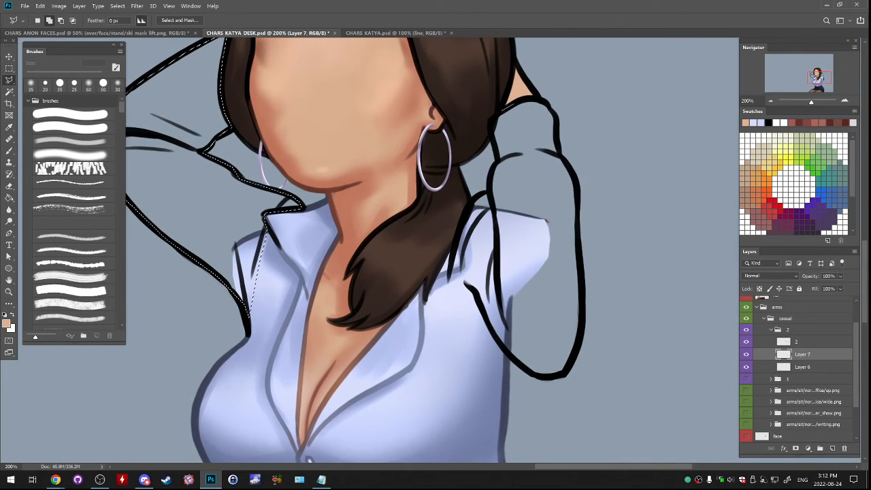
shift+click(513, 105)
mouse_move(472, 288)
mouse_down()
mouse_move(520, 369)
mouse_move(540, 378)
mouse_move(568, 367)
mouse_up()
mouse_move(582, 333)
mouse_down()
mouse_move(576, 192)
mouse_move(552, 113)
mouse_up()
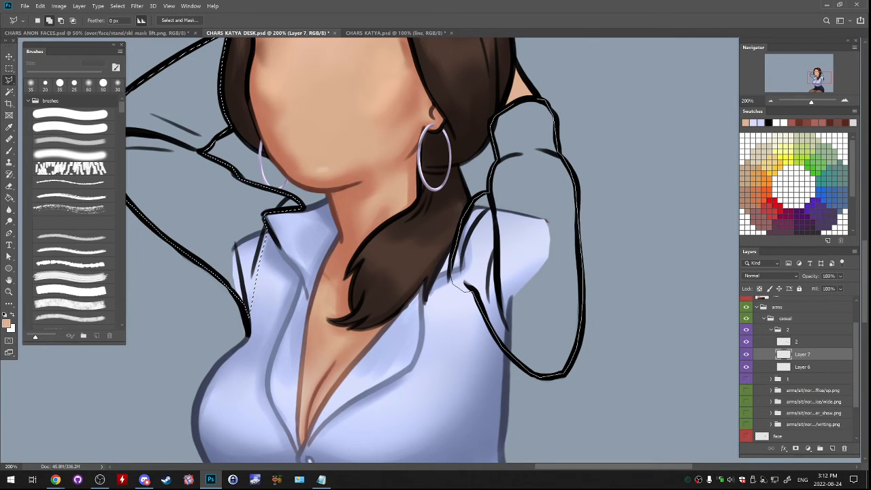
click(522, 98)
- Fill both selected sleeves with a light blue sampled from the shirt and clear the selection
key(g)
click(530, 177)
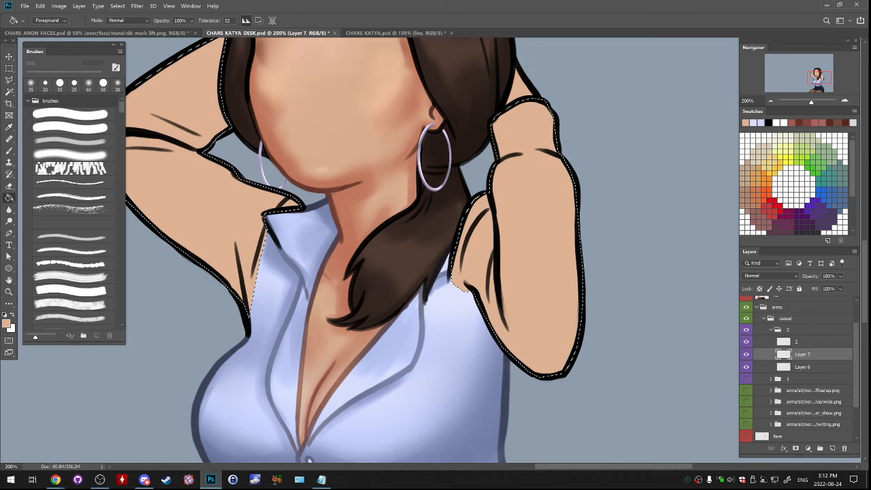
key(ctrl+z)
alt+click(518, 255)
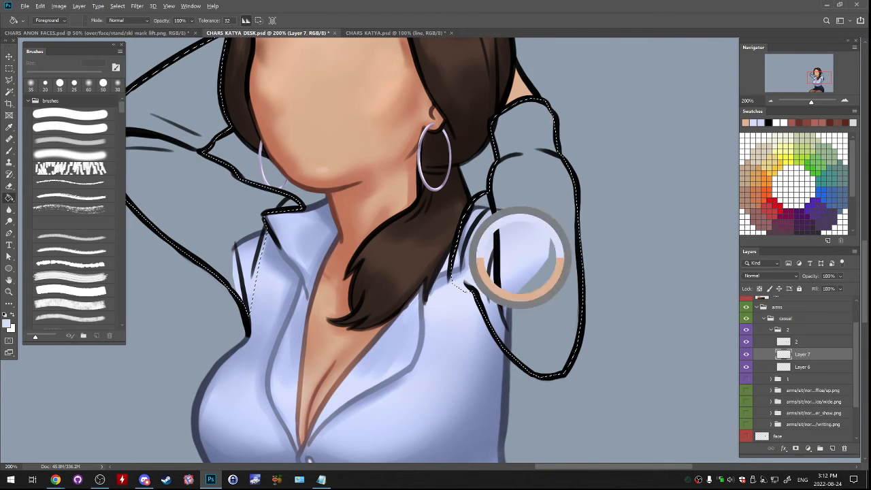
click(527, 255)
key(ctrl+z)
alt+click(524, 258)
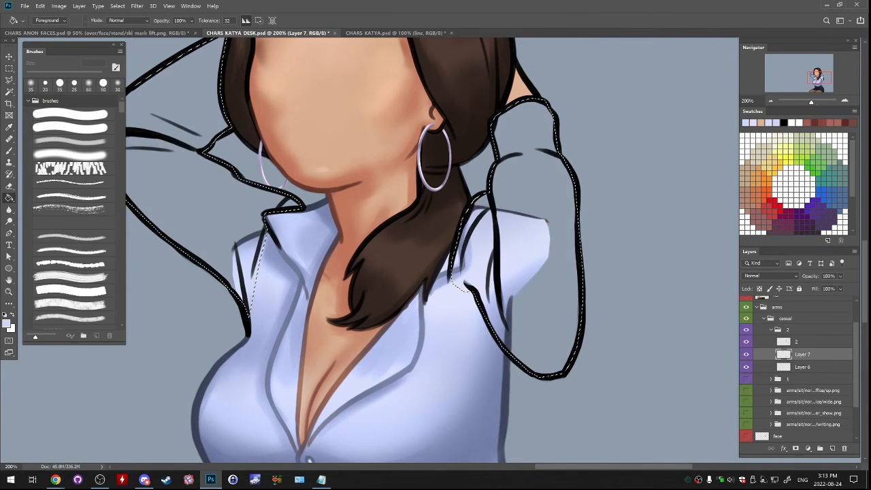
alt+click(245, 270)
click(224, 249)
key(ctrl+d)
- Collapse and hide group 2, and show and expand group 1
key(b)
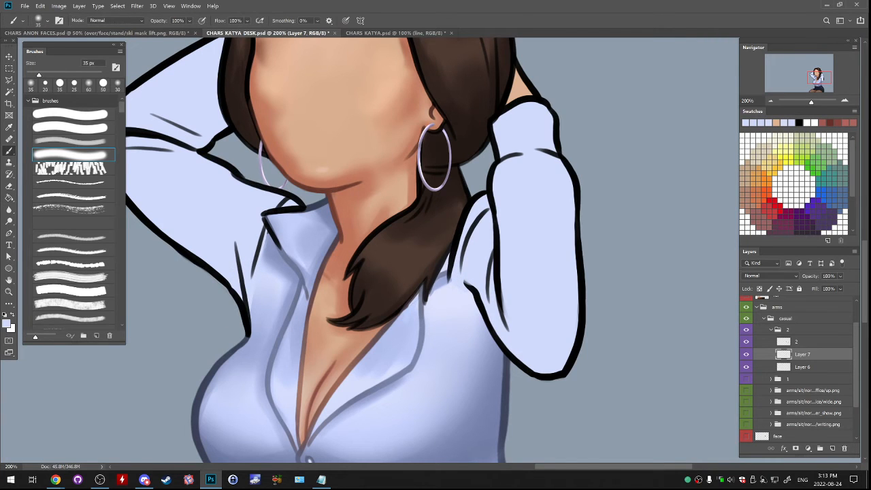
drag(286, 258, 359, 233)
drag(341, 204, 328, 273)
drag(435, 238, 208, 267)
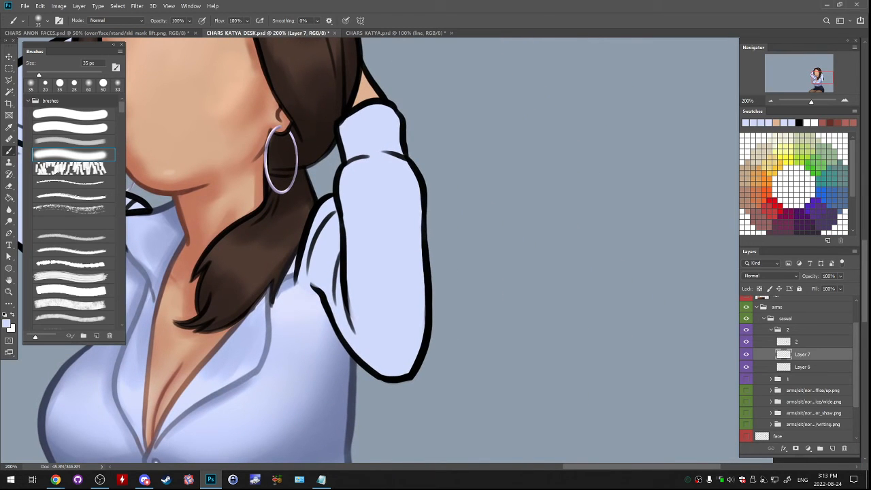
drag(435, 238, 685, 255)
key(ctrl+minus)
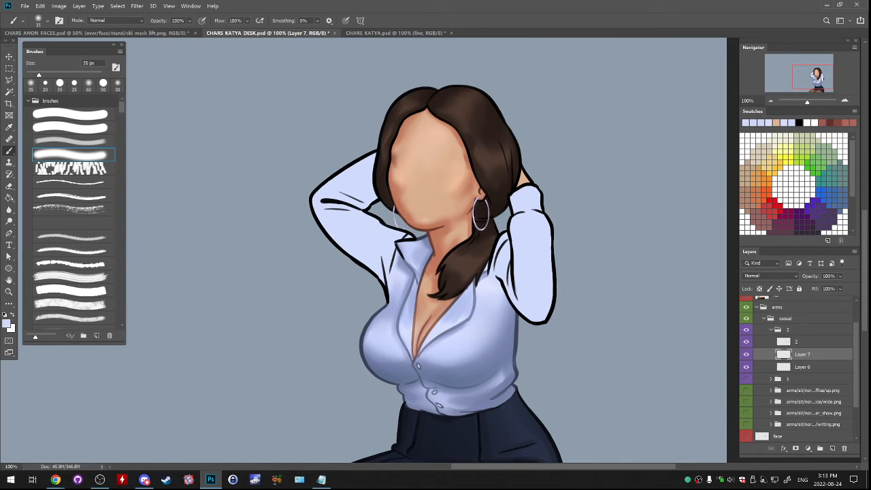
click(770, 329)
click(746, 329)
click(745, 341)
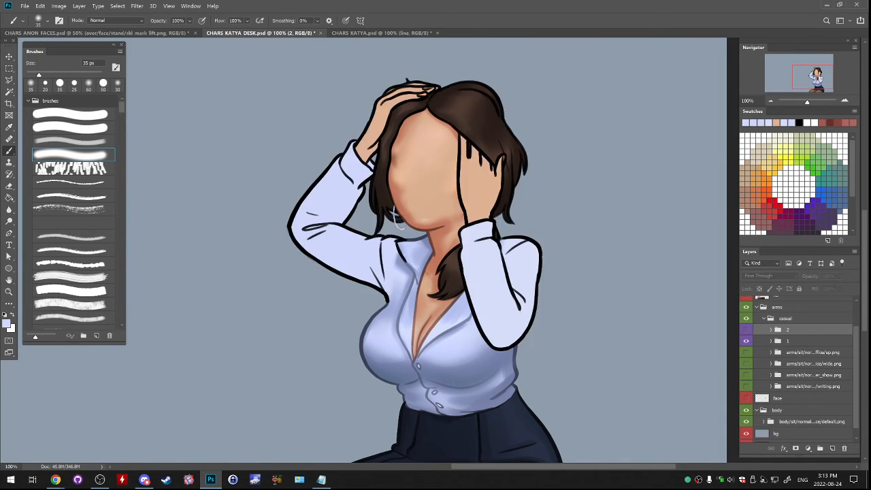
click(771, 340)
- Lock the transparent pixels of layer 1, Layer 4 and Layer 5 in group 1
click(802, 365)
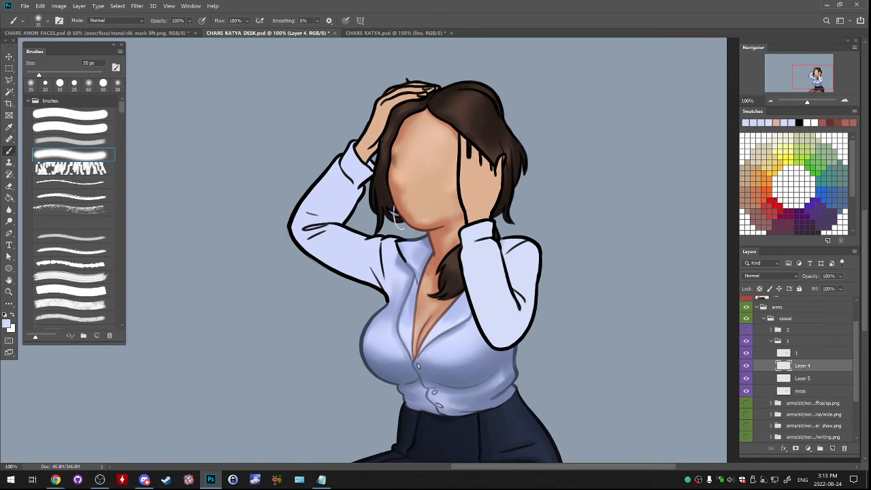
click(797, 352)
ctrl+click(802, 365)
ctrl+click(802, 378)
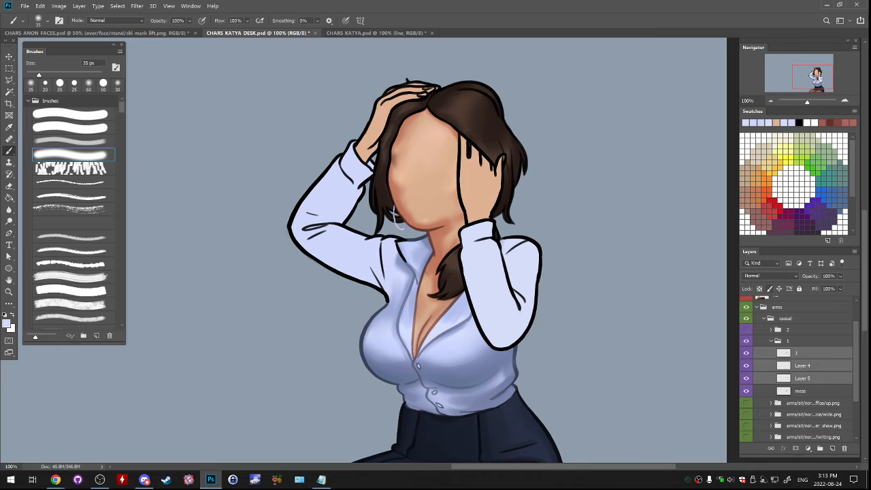
click(759, 289)
- On Layer 4, shade the raised sleeve's lower edge and elbow in darker blue with the soft textured brush, starting at 200 px
click(802, 365)
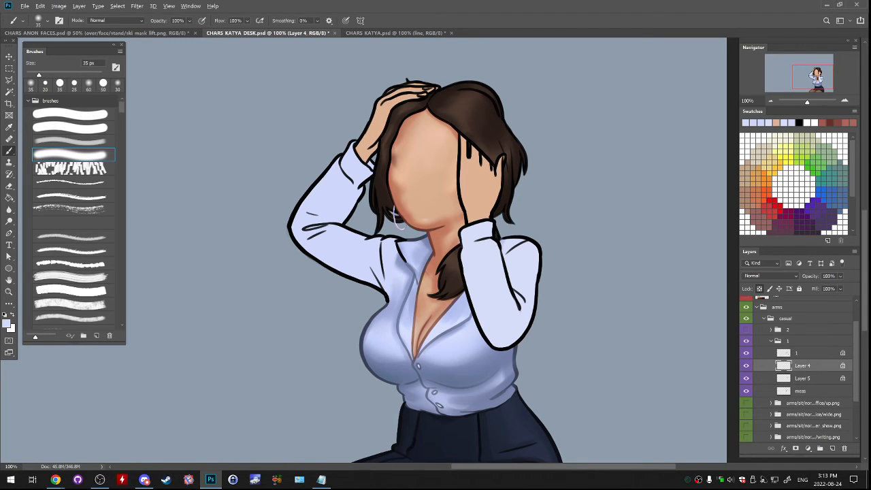
alt+click(470, 397)
alt+click(469, 397)
alt+click(470, 396)
click(74, 142)
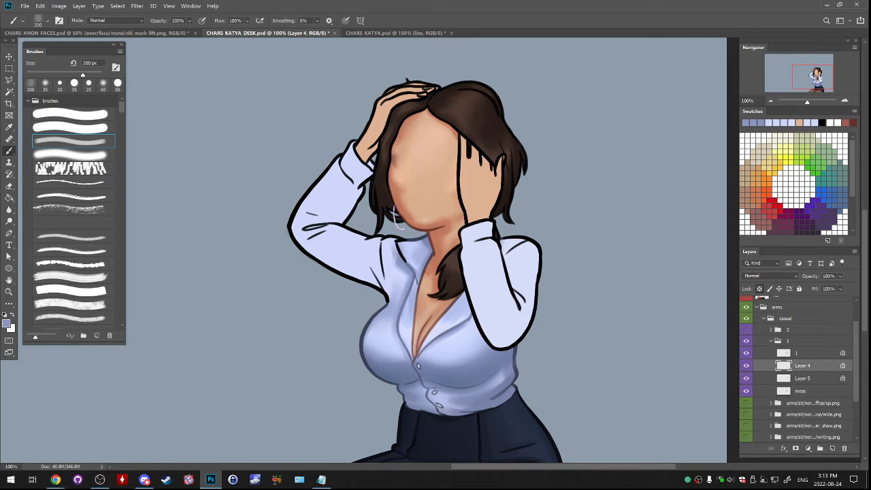
mouse_move(368, 276)
mouse_down()
mouse_move(380, 286)
mouse_move(367, 270)
mouse_move(319, 256)
mouse_move(294, 232)
mouse_up()
- Reduce the brush to 90 px and shade the raised sleeve's folds and forearm up to the cuff
key(bracketleft)
key(bracketleft)
key(bracketleft)
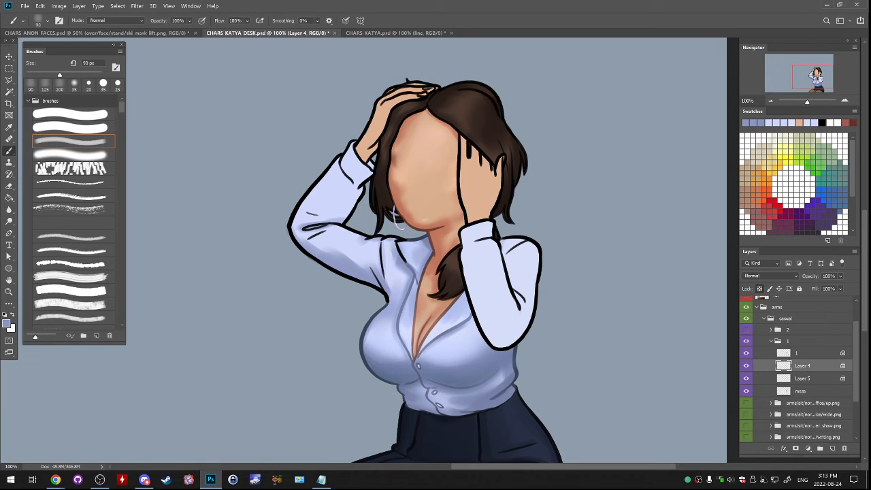
mouse_move(310, 214)
mouse_down()
mouse_move(340, 214)
mouse_move(359, 190)
mouse_up()
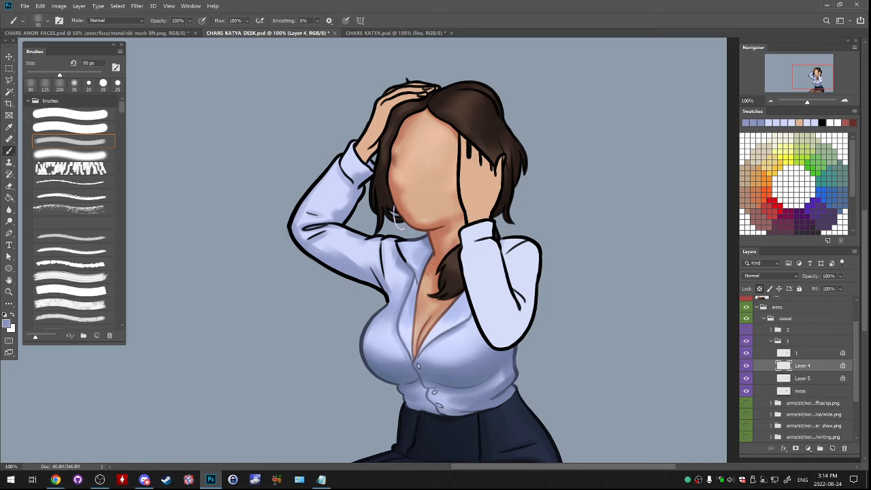
- Enlarge the brush to 150 px and shade the edges and inner fold of the sleeve beside the face
drag(464, 236, 385, 223)
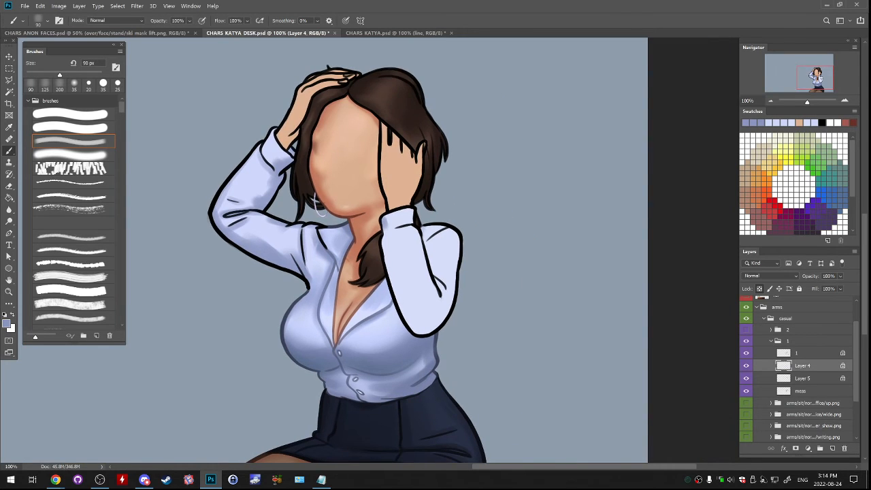
key(bracketright)
key(bracketright)
key(bracketright)
mouse_move(379, 215)
mouse_down()
mouse_move(385, 232)
mouse_move(414, 221)
mouse_move(384, 246)
mouse_move(390, 238)
mouse_move(401, 304)
mouse_move(422, 329)
mouse_move(446, 318)
mouse_move(439, 323)
mouse_up()
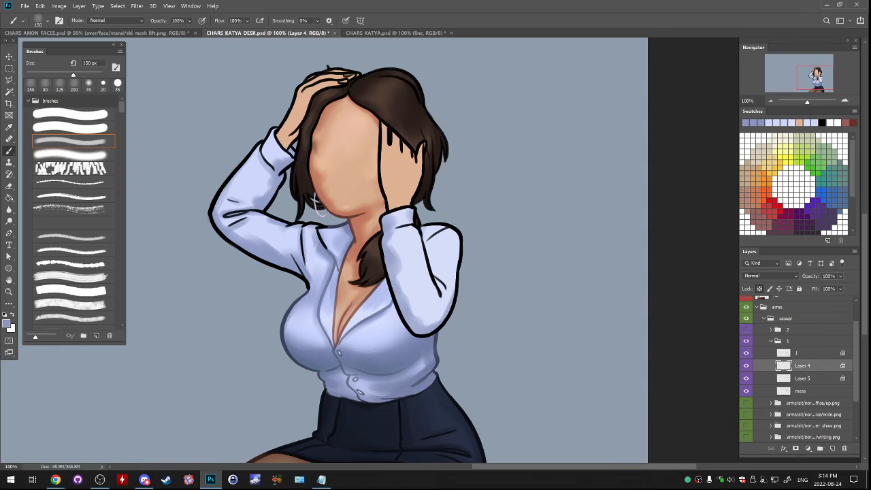
drag(455, 294, 459, 245)
mouse_move(454, 274)
mouse_down()
mouse_move(454, 230)
mouse_move(425, 228)
mouse_move(432, 272)
mouse_up()
key(ctrl+z)
key(ctrl+z)
mouse_move(423, 235)
mouse_down()
mouse_move(440, 301)
mouse_move(434, 261)
mouse_up()
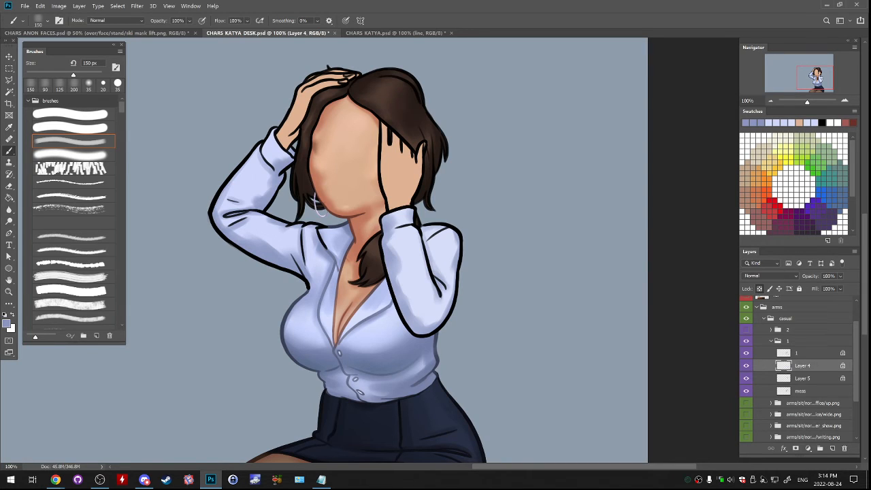
- Switch to the smooth round brush at 90 px and deepen the shadow along the raised sleeve's underside
click(73, 155)
key(bracketright)
key(bracketright)
key(bracketright)
key(bracketright)
key(bracketright)
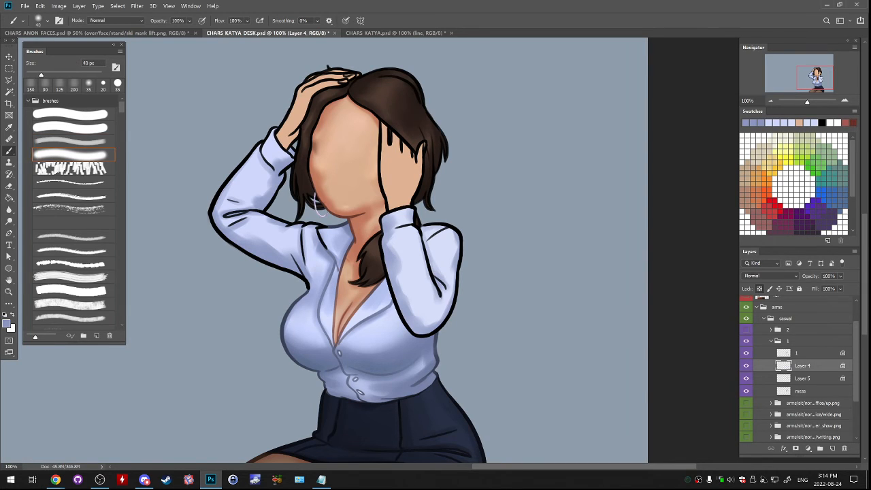
key(bracketright)
key(bracketright)
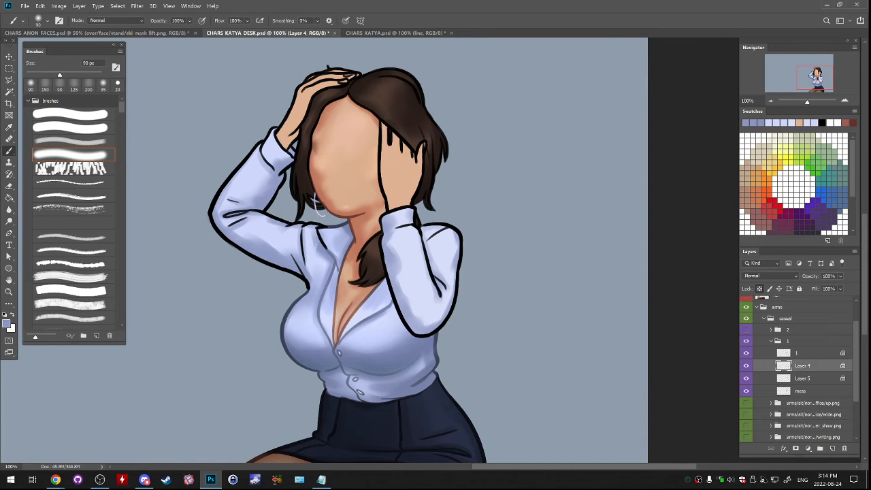
drag(231, 232, 309, 268)
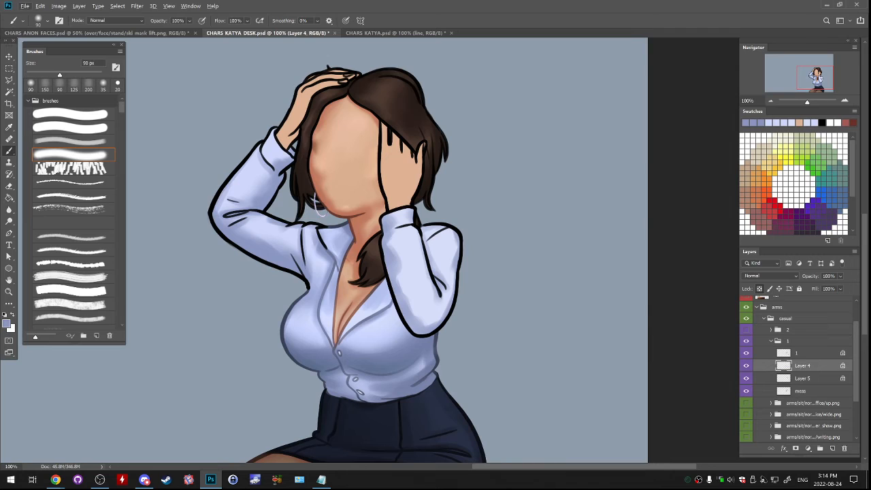
- Unlock Layer 4's transparency, patch the raised sleeve's shoulder join in light shirt blue with a 50 px brush, and relock it
key(slash)
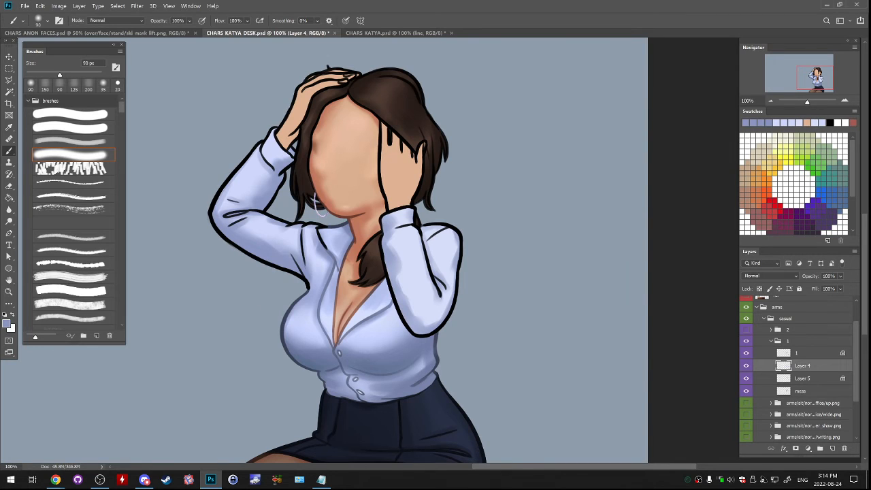
key(bracketleft)
key(bracketleft)
key(bracketleft)
drag(310, 276, 312, 265)
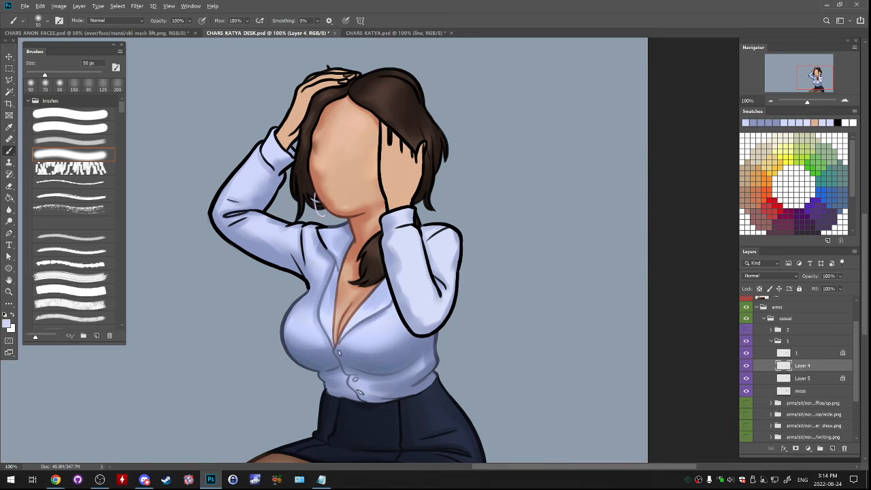
alt+click(215, 217)
key(slash)
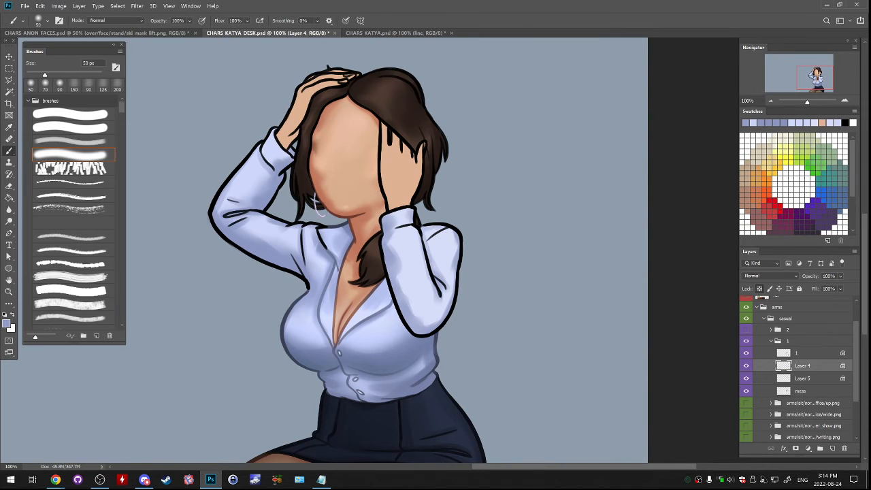
- Shade the raised forearm's outer edge from the elbow to the cuff with an 80 px brush
key(bracketright)
key(bracketright)
key(bracketright)
drag(222, 196, 266, 137)
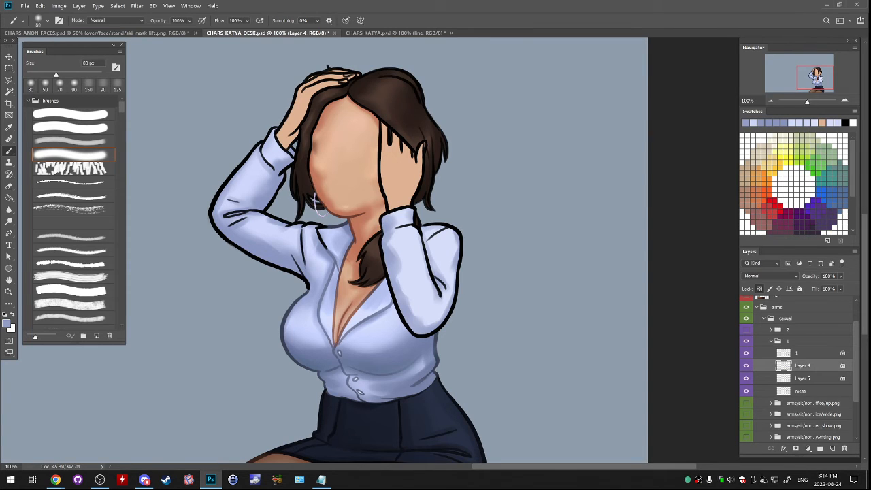
- Touch up the shoulder join in light blue at 50 px with Layer 4's transparency unlocked, and relock it with a darker shirt blue sampled
drag(340, 272, 292, 196)
key(slash)
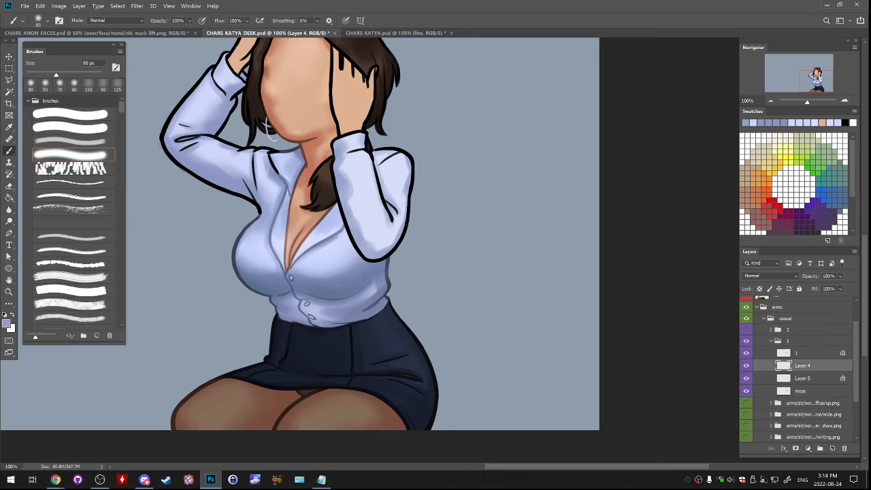
key(bracketleft)
alt+click(265, 179)
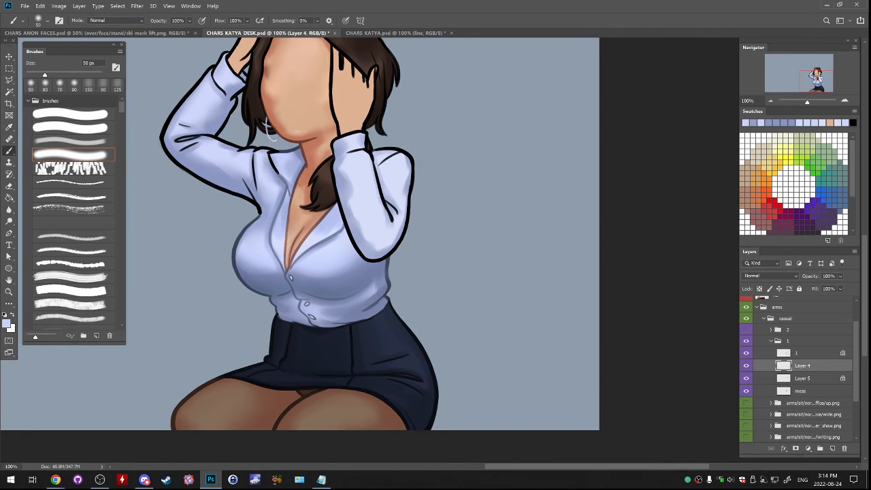
key(slash)
alt+click(284, 317)
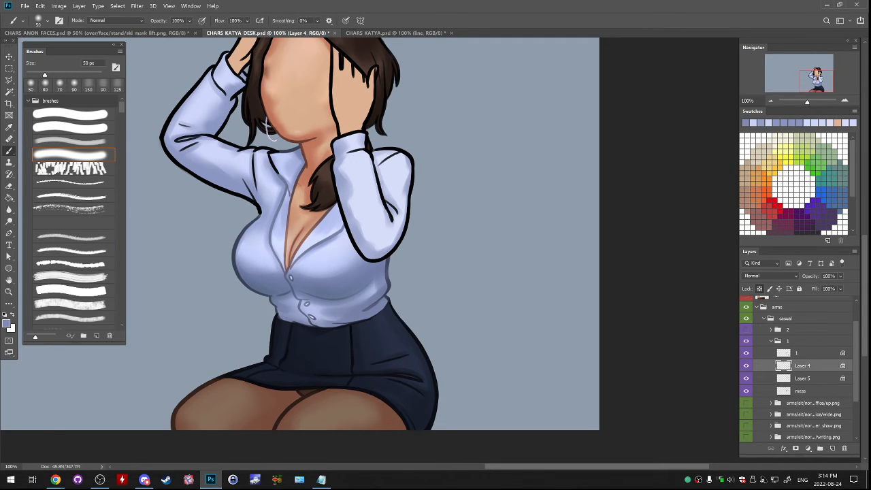
- Shade the edges of the sleeve beside the face around forearm and elbow on Layer 4 with an 80 px brush
key(bracketright)
key(bracketright)
key(bracketright)
mouse_move(343, 166)
mouse_down()
mouse_move(347, 228)
mouse_move(361, 252)
mouse_up()
key(ctrl+z)
mouse_move(346, 211)
mouse_down()
mouse_move(359, 250)
mouse_move(391, 244)
mouse_up()
mouse_move(373, 158)
mouse_down()
mouse_move(377, 206)
mouse_move(373, 189)
mouse_move(393, 225)
mouse_move(408, 164)
mouse_move(395, 153)
mouse_up()
key(ctrl+z)
drag(402, 227, 402, 196)
drag(403, 217, 401, 174)
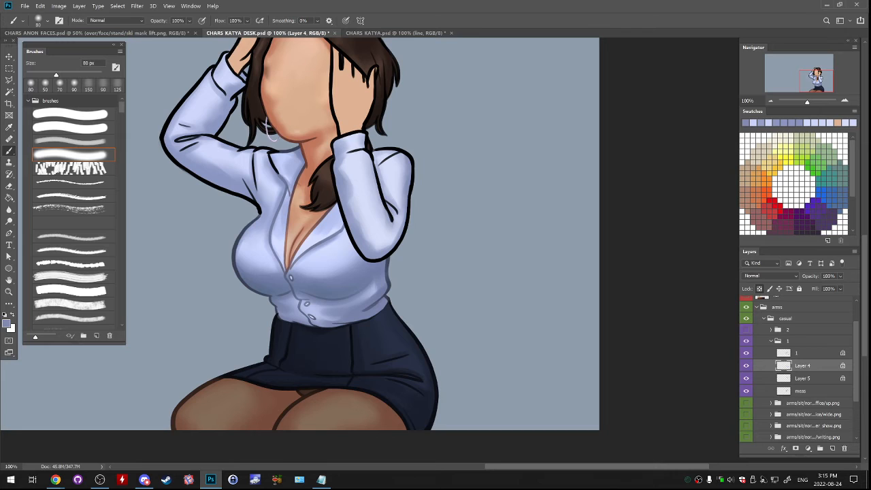
- On Layer 5, shade the wrist of the hand resting on the head in a sampled reddish skin tone with the textured brush at 125 px
drag(299, 204, 353, 281)
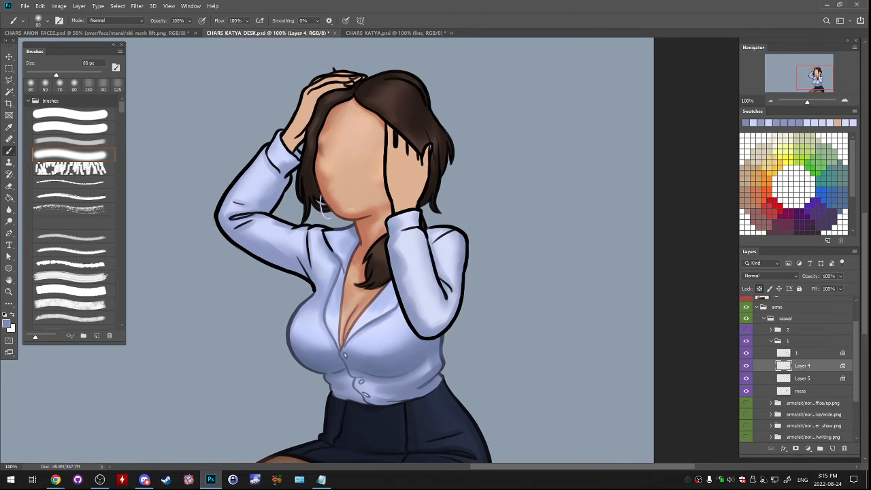
alt+click(365, 227)
click(71, 141)
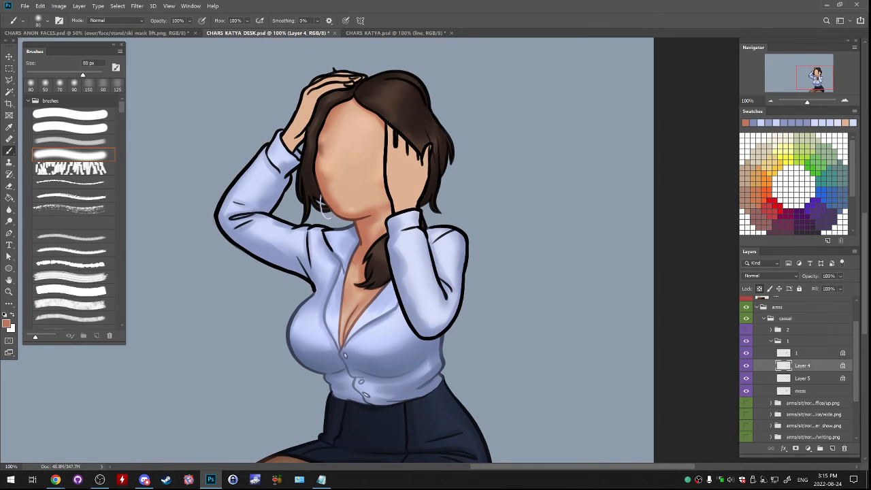
click(746, 378)
click(746, 379)
click(802, 378)
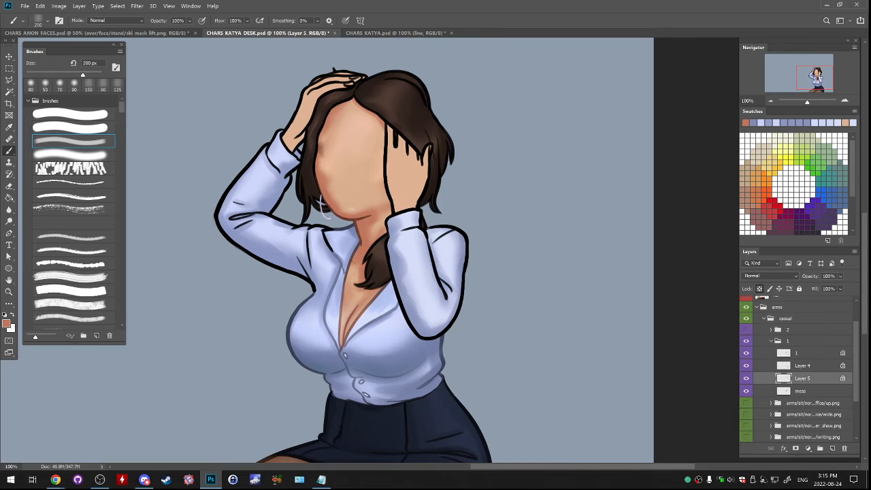
drag(293, 149, 312, 109)
key(bracketleft)
key(bracketleft)
key(bracketleft)
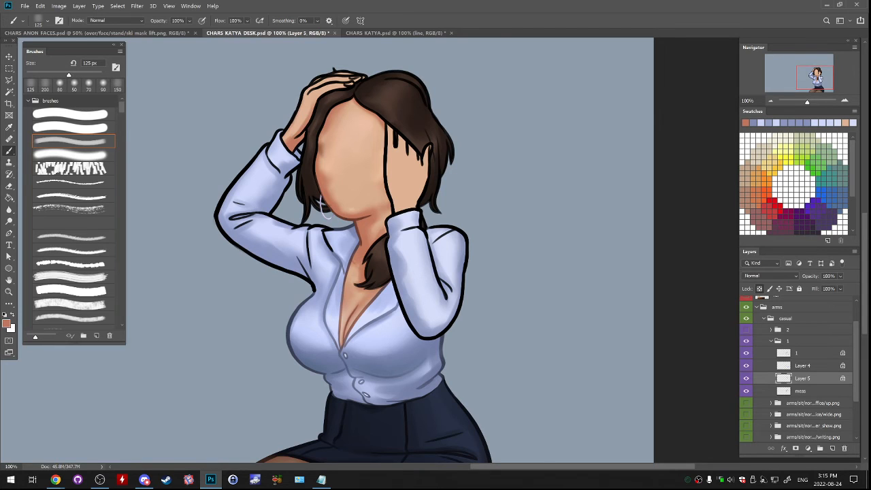
drag(304, 95, 294, 126)
- Shade the fingers of the hand on top of the head with the textured brush at 80 px
key(bracketleft)
key(bracketleft)
key(bracketleft)
mouse_move(322, 93)
mouse_down()
mouse_move(317, 99)
mouse_move(347, 80)
mouse_up()
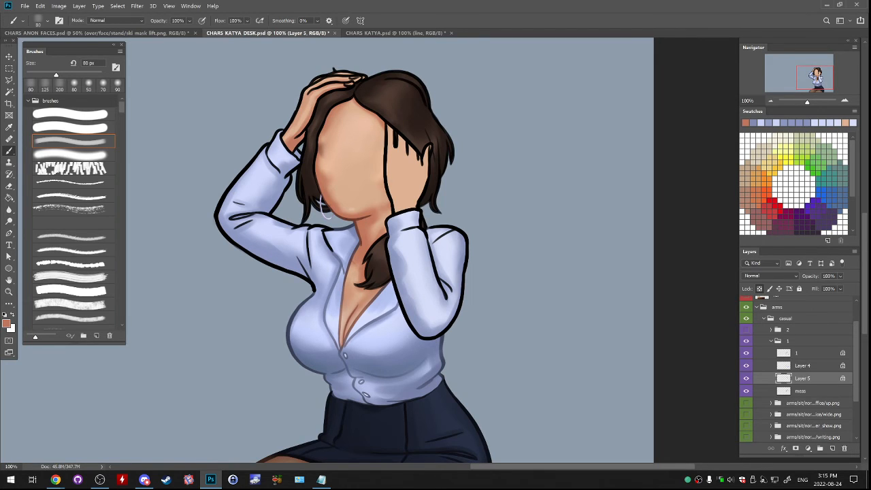
- Shade the hand beside the face in the reddish skin tone, starting at 80 px and continuing down to the wrist at 150 px
mouse_move(388, 132)
mouse_down()
mouse_move(392, 203)
mouse_move(415, 199)
mouse_move(423, 177)
mouse_up()
key(])
key(])
key(])
key(])
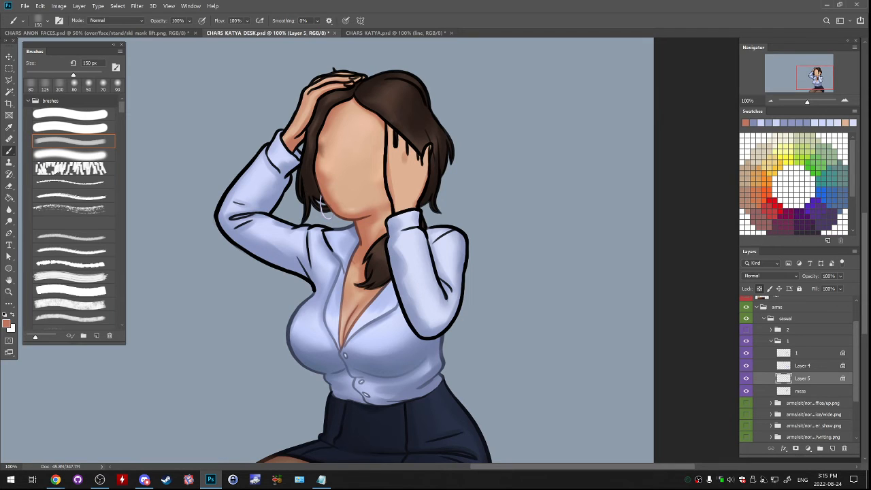
mouse_move(400, 167)
mouse_down()
mouse_move(399, 191)
mouse_move(415, 174)
mouse_move(420, 187)
mouse_move(399, 210)
mouse_up()
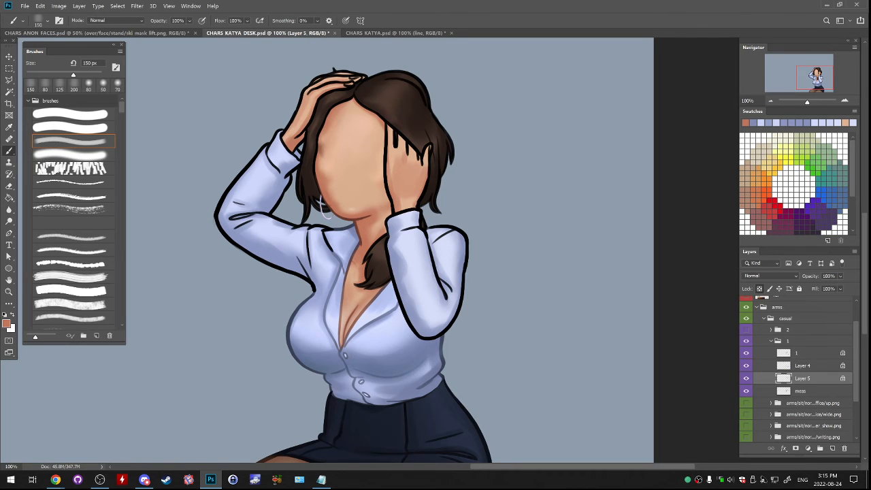
- Deepen the skin shadows near the wrist and fingertips of the hand beside the face with an 80 px brush
key(bracketleft)
key(bracketleft)
key(bracketleft)
key(bracketleft)
mouse_move(415, 151)
mouse_down()
mouse_move(416, 161)
mouse_move(425, 160)
mouse_up()
key(ctrl+z)
drag(415, 194, 413, 206)
drag(390, 125, 390, 133)
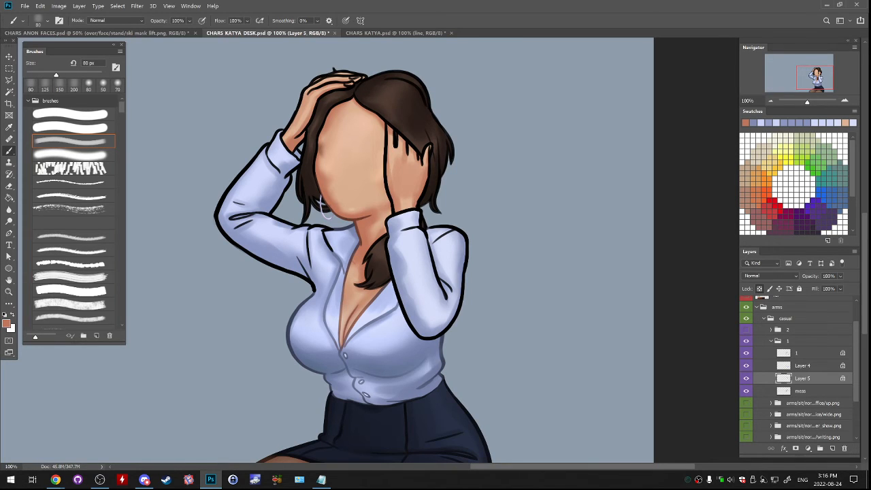
- Recolour the line art of the sleeve raised to the head on layer 1 in the shirt's sampled dark blue outline colour
drag(408, 259, 427, 200)
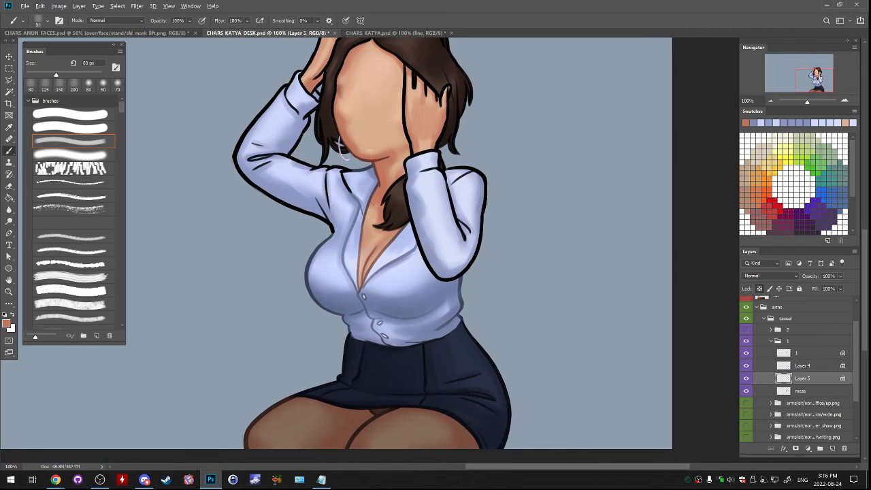
alt+click(341, 314)
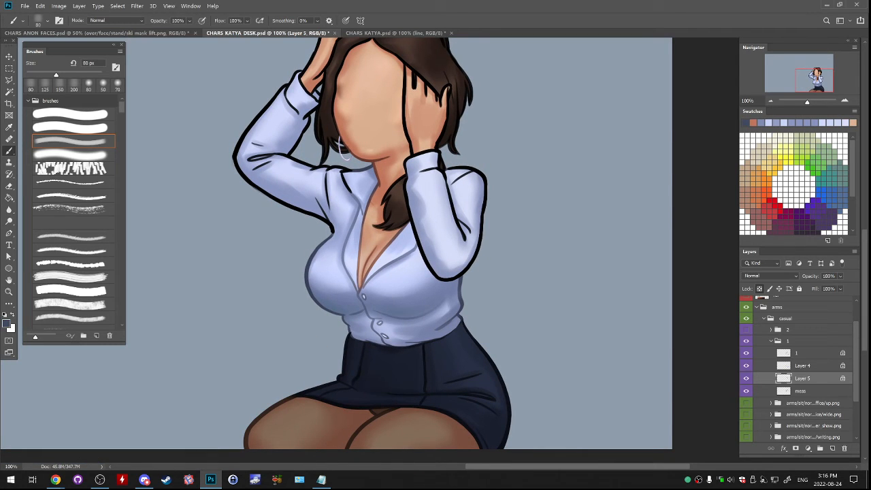
key(alt+bracketright)
key(bracketright)
key(bracketright)
key(bracketright)
key(bracketright)
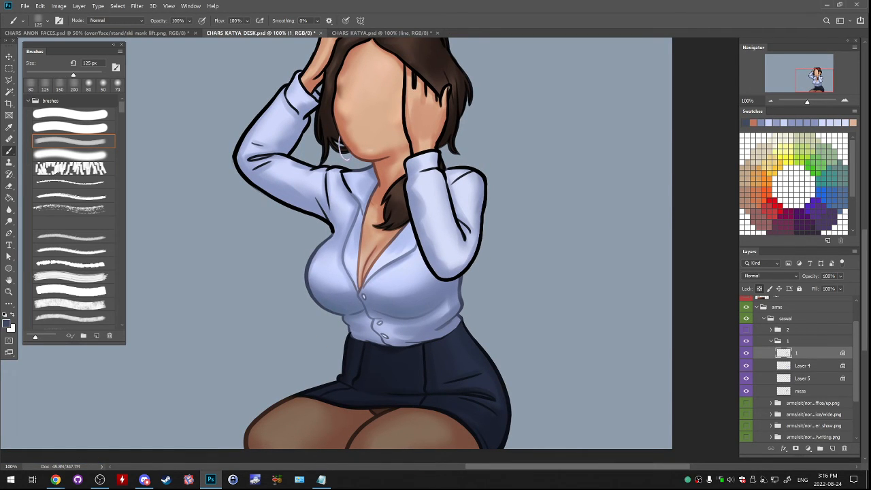
mouse_move(320, 200)
mouse_down()
mouse_move(259, 152)
mouse_move(267, 107)
mouse_move(300, 73)
mouse_up()
mouse_move(310, 114)
mouse_down()
mouse_move(303, 134)
mouse_move(317, 100)
mouse_move(301, 83)
mouse_up()
mouse_move(319, 129)
mouse_down()
mouse_move(271, 209)
mouse_move(287, 174)
mouse_up()
mouse_move(403, 213)
mouse_down()
mouse_move(374, 204)
mouse_move(407, 193)
mouse_up()
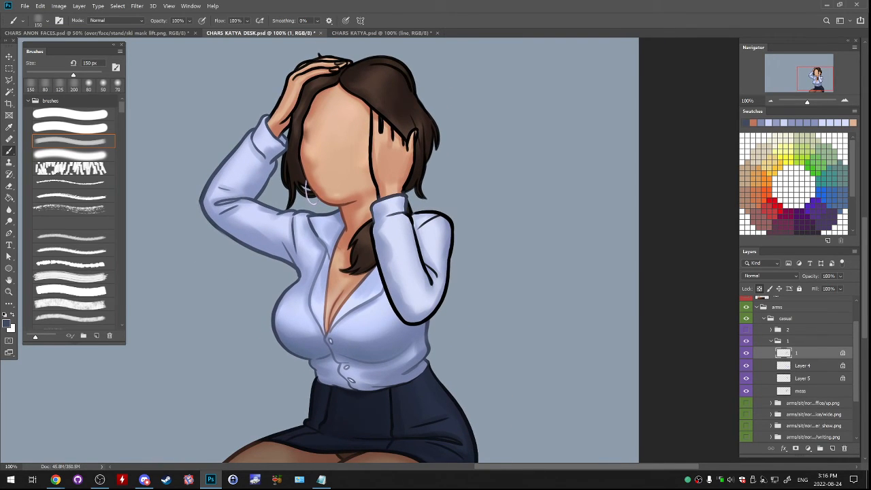
- Recolour the line art of the sleeve beside the face in the same dark blue with a 150 px brush
drag(373, 221, 383, 279)
key(ctrl+z)
drag(408, 213, 421, 257)
drag(419, 227, 440, 213)
drag(419, 245, 433, 281)
mouse_move(440, 212)
mouse_down()
mouse_move(451, 235)
mouse_move(442, 299)
mouse_up()
mouse_move(427, 318)
mouse_down()
mouse_move(400, 317)
mouse_move(378, 264)
mouse_move(442, 300)
mouse_up()
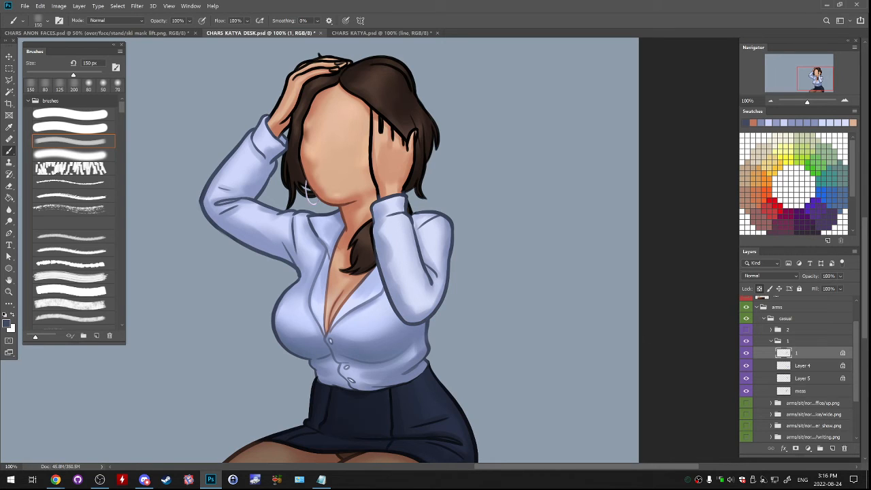
mouse_move(371, 224)
mouse_down()
mouse_move(381, 274)
mouse_move(402, 304)
mouse_up()
- Sample a reddish brown from the face outline and recolour the line art of both hands on layer 1 at 150 px
alt+click(372, 256)
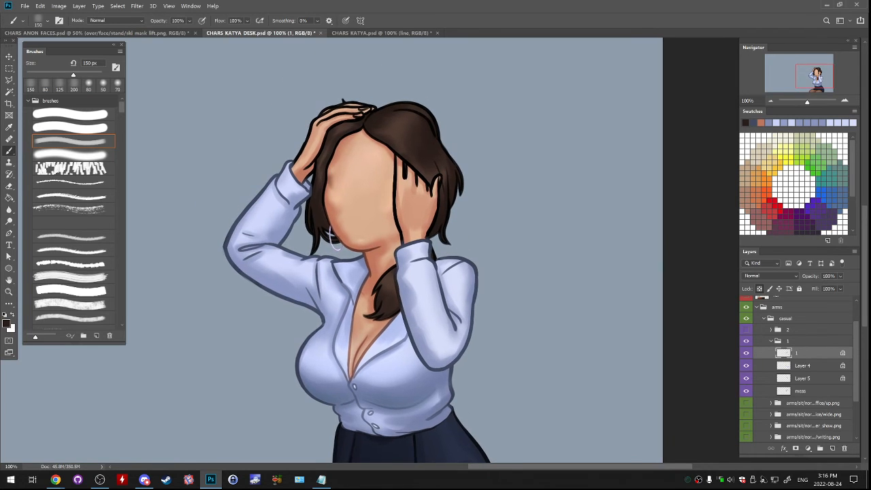
alt+click(360, 249)
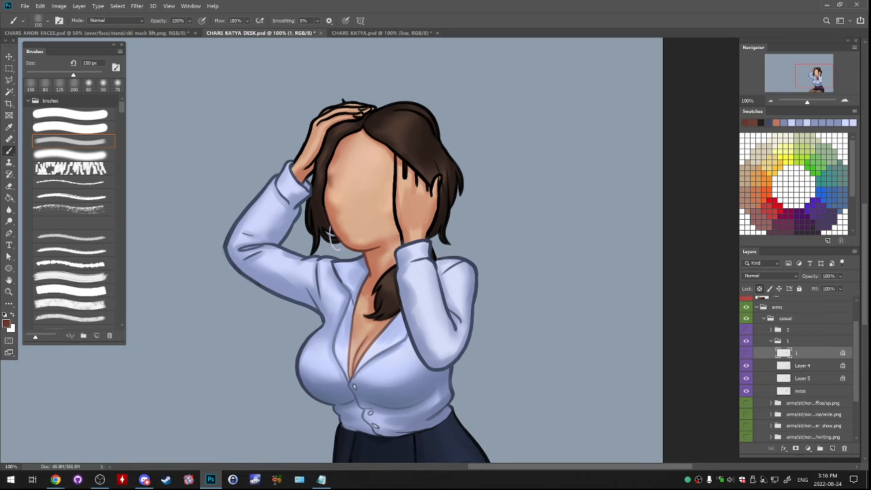
mouse_move(294, 164)
mouse_down()
mouse_move(332, 108)
mouse_move(375, 109)
mouse_move(323, 145)
mouse_move(312, 168)
mouse_up()
mouse_move(405, 178)
mouse_down()
mouse_move(404, 168)
mouse_move(429, 193)
mouse_move(396, 170)
mouse_move(394, 151)
mouse_move(402, 241)
mouse_up()
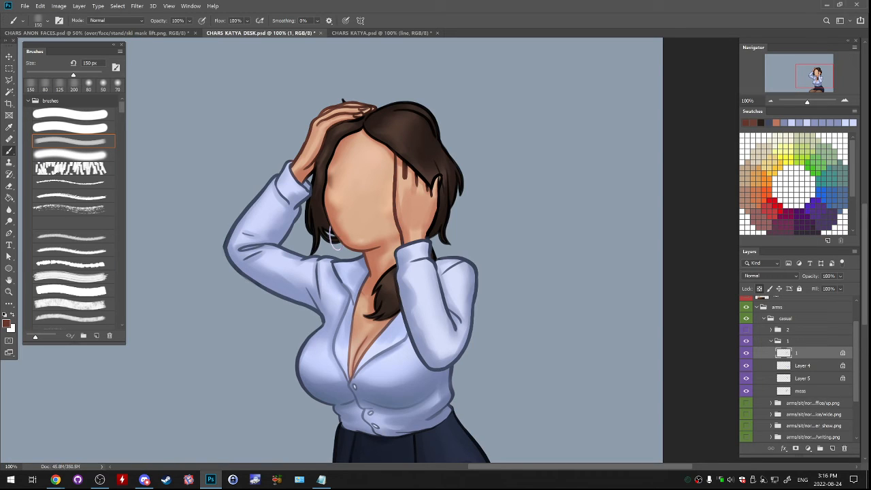
drag(440, 175, 432, 194)
drag(404, 161, 427, 185)
- Collapse and hide arm group 1, then expand arm group 2 to show its layers
drag(331, 235, 354, 204)
click(770, 341)
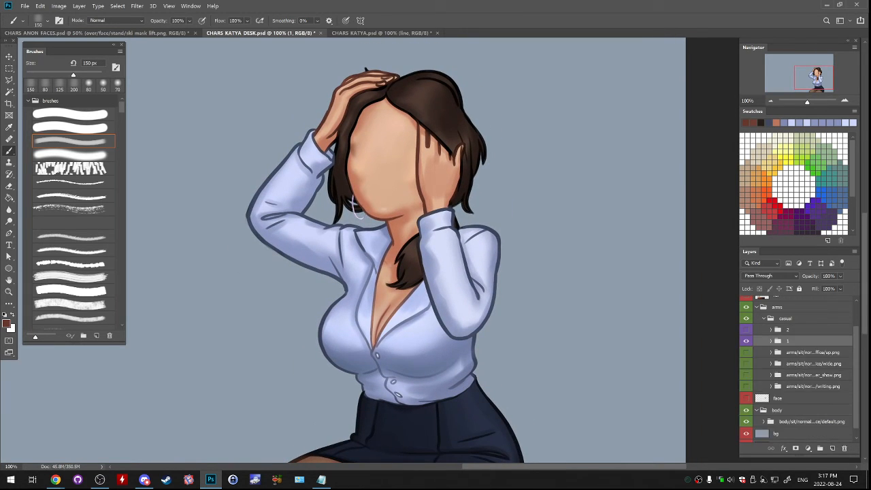
click(746, 340)
click(771, 330)
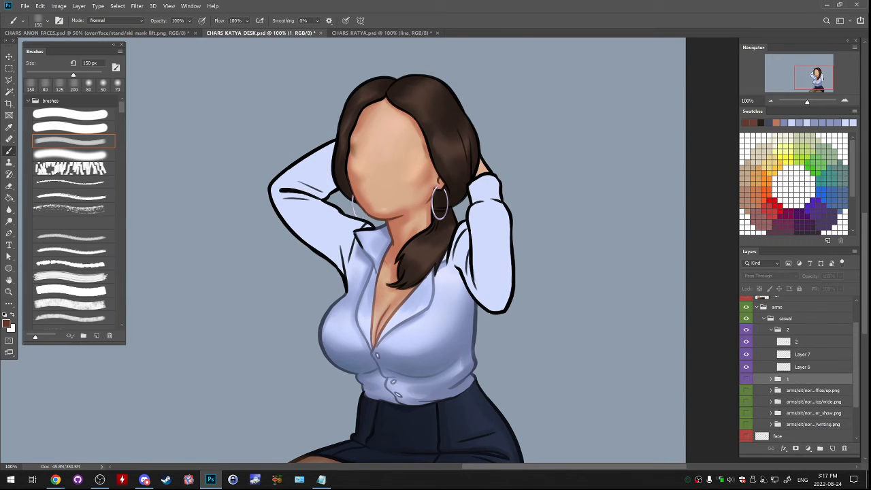
click(802, 341)
click(802, 354)
click(746, 354)
click(746, 354)
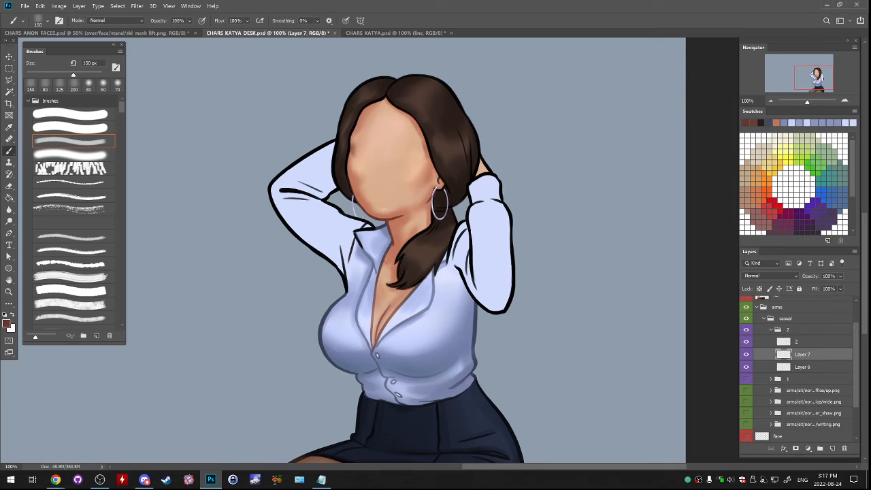
- Select layer 2, Layer 7 and Layer 6 together and lock their transparent pixels
click(802, 342)
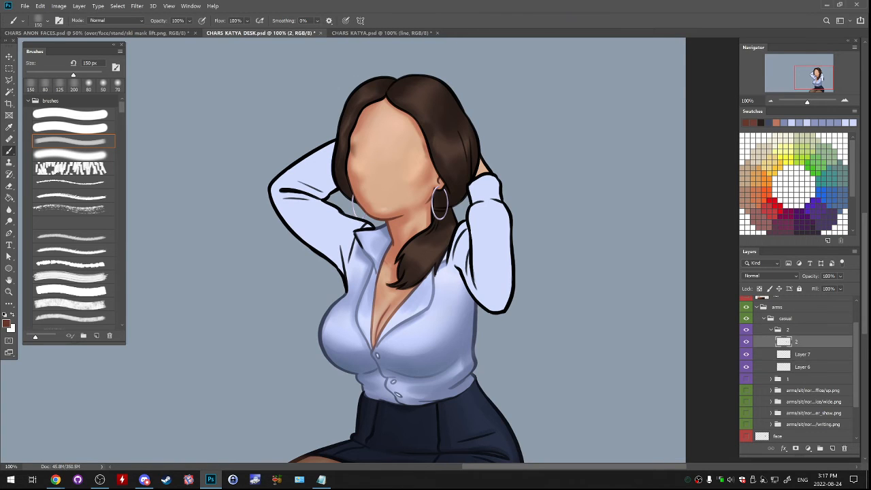
ctrl+click(802, 355)
ctrl+click(803, 367)
click(760, 289)
click(746, 342)
click(746, 342)
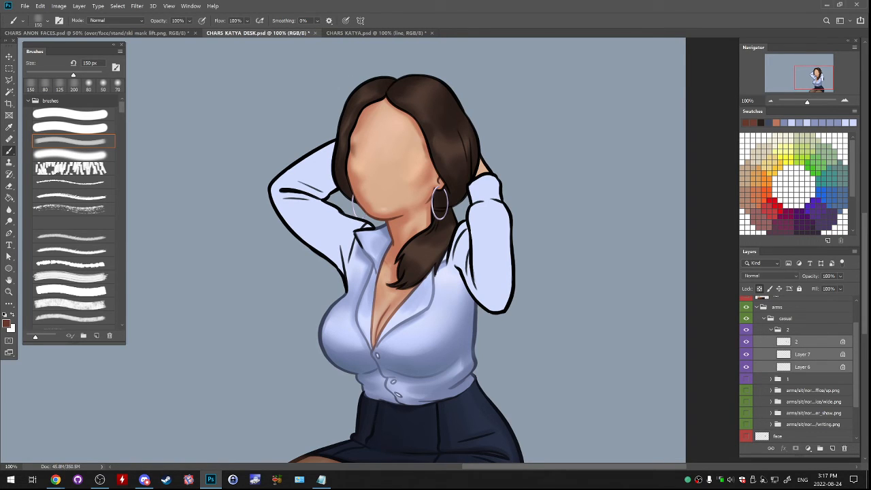
click(747, 354)
click(746, 354)
- Sample the shirt's shadow blue and shade the front sleeve's edges on Layer 7 with the textured brush
alt+click(423, 373)
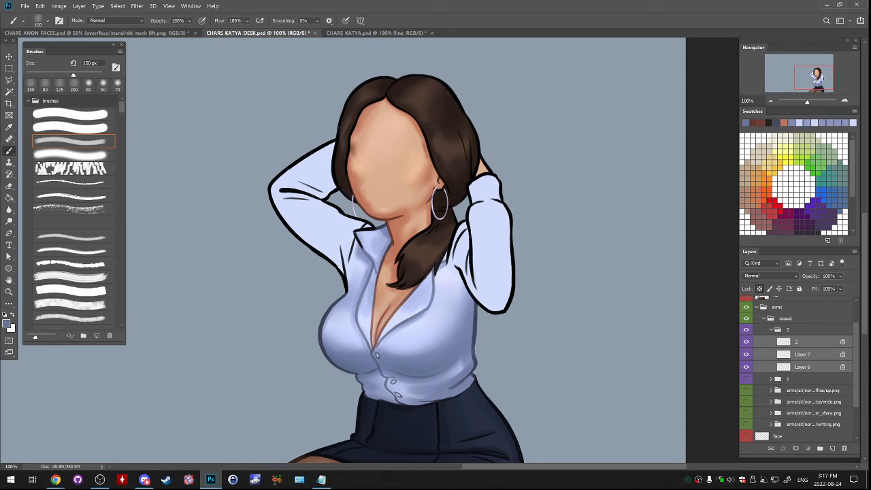
alt+click(423, 373)
click(802, 354)
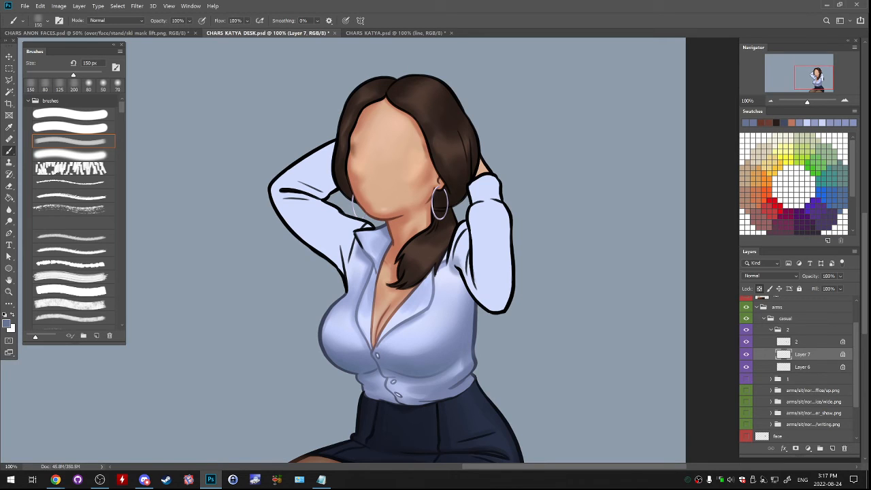
drag(487, 306, 472, 286)
key(ctrl+z)
key(ctrl+z)
mouse_move(473, 215)
mouse_down()
mouse_move(476, 280)
mouse_move(501, 306)
mouse_move(507, 293)
mouse_up()
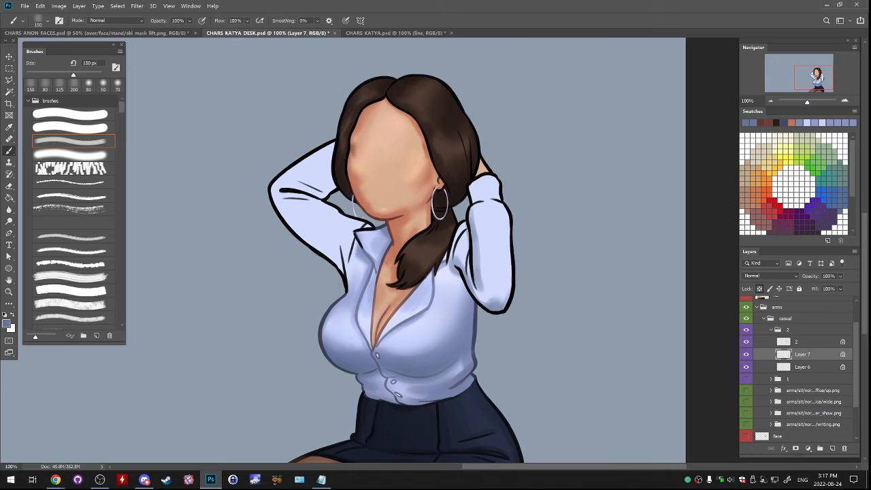
key(ctrl+z)
mouse_move(508, 211)
mouse_down()
mouse_move(504, 306)
mouse_move(481, 310)
mouse_up()
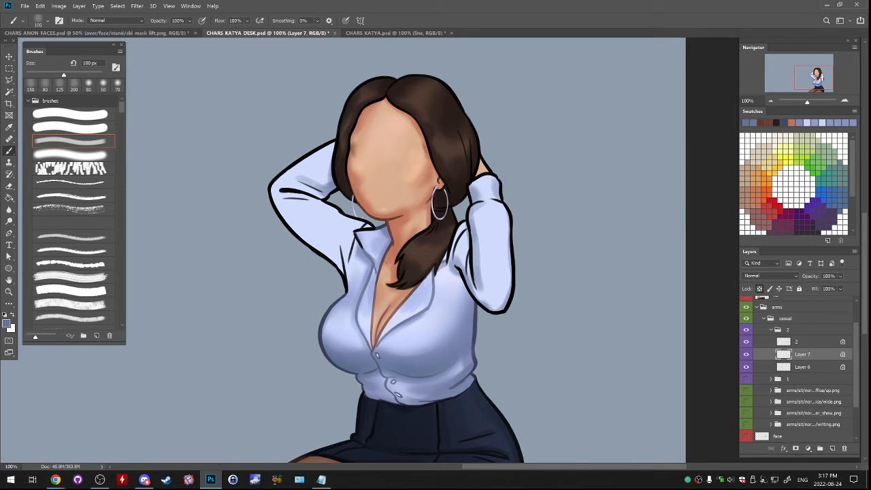
- Shade the opposite sleeve on Layer 7, using 100 px for the forearm folds and 175 px for the upper arm
mouse_move(287, 189)
mouse_down()
mouse_move(278, 192)
mouse_move(323, 194)
mouse_up()
mouse_move(326, 146)
mouse_down()
mouse_move(283, 177)
mouse_move(273, 204)
mouse_move(297, 233)
mouse_up()
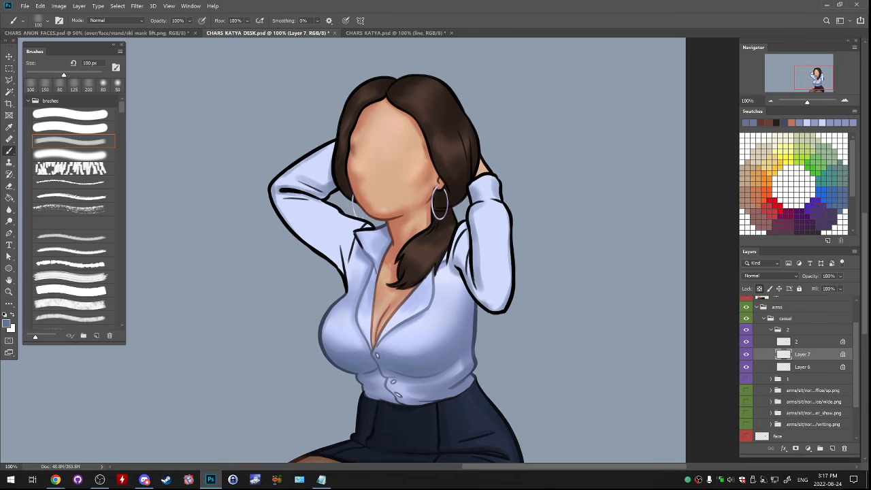
key(bracketright)
key(bracketright)
key(bracketright)
drag(276, 204, 347, 274)
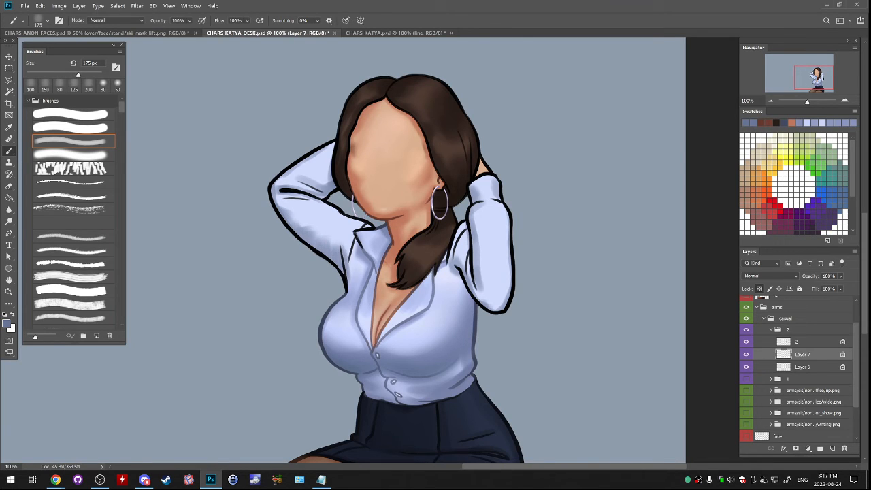
drag(321, 193, 371, 225)
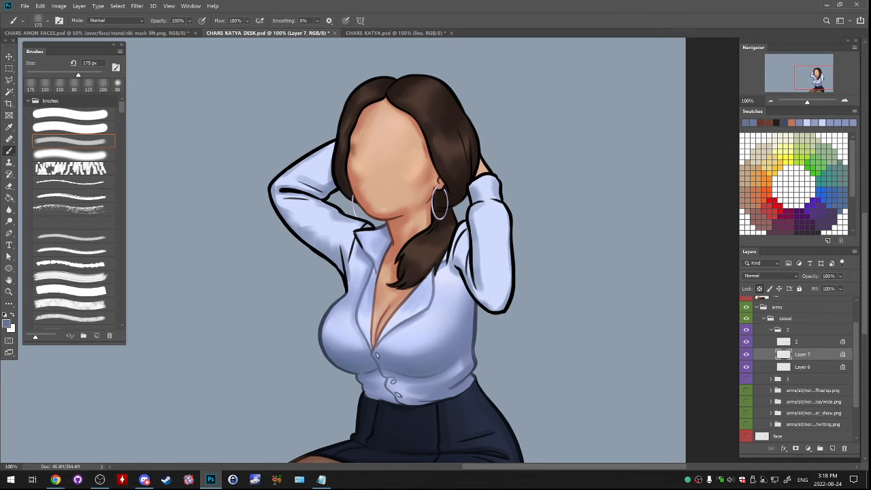
- Switch to Chrome
key(alt+Tab)
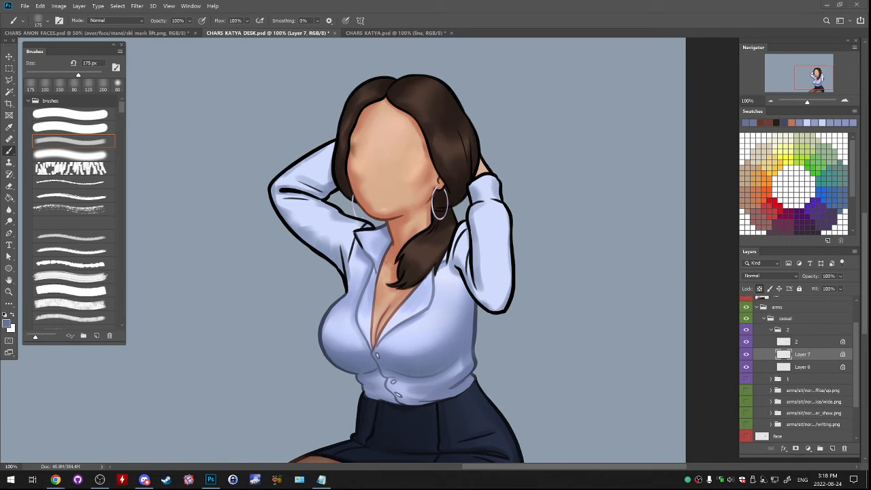
- Enlarge the placed africa-map image to 224.53% so it covers most of the figure
key(ctrl+t)
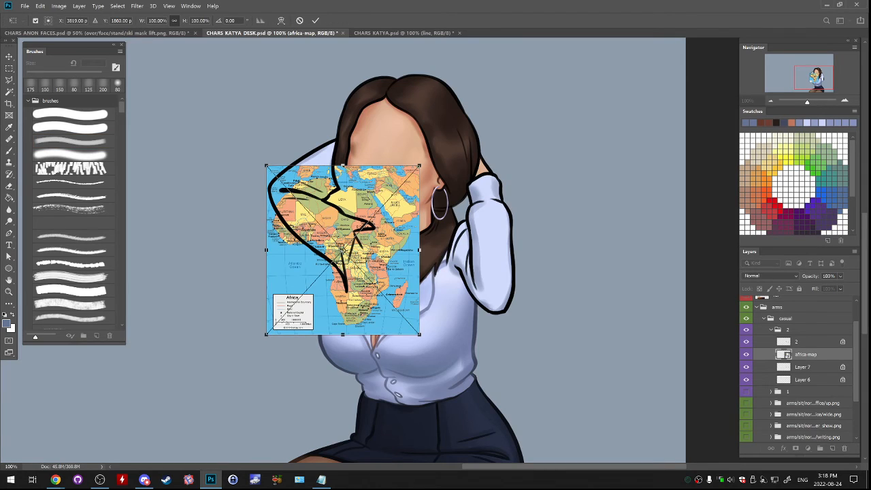
drag(419, 335, 514, 440)
key(Return)
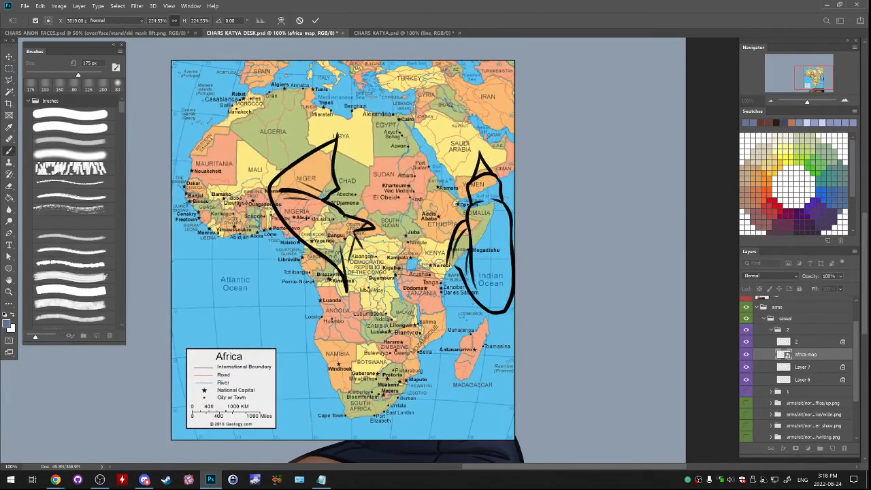
- Move the africa-map layer above layer 2 and flatten it into a new blank layer
drag(805, 354, 805, 335)
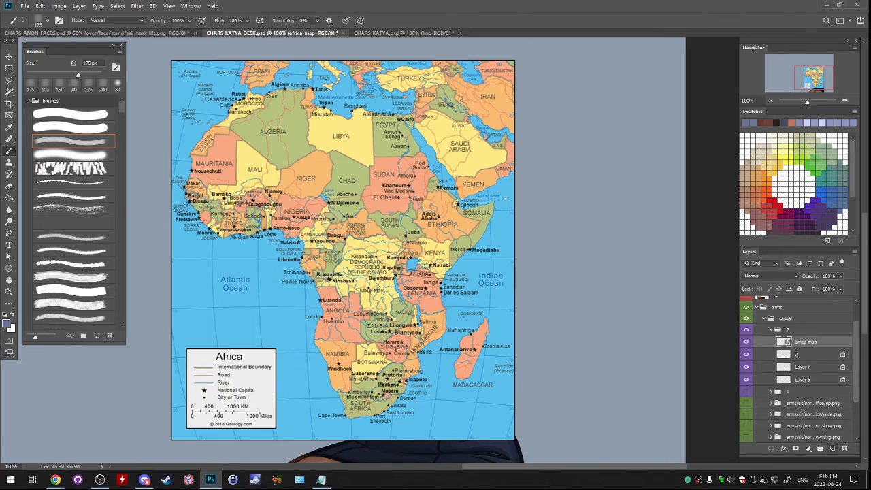
key(ctrl+alt+shift+n)
key(ctrl+e)
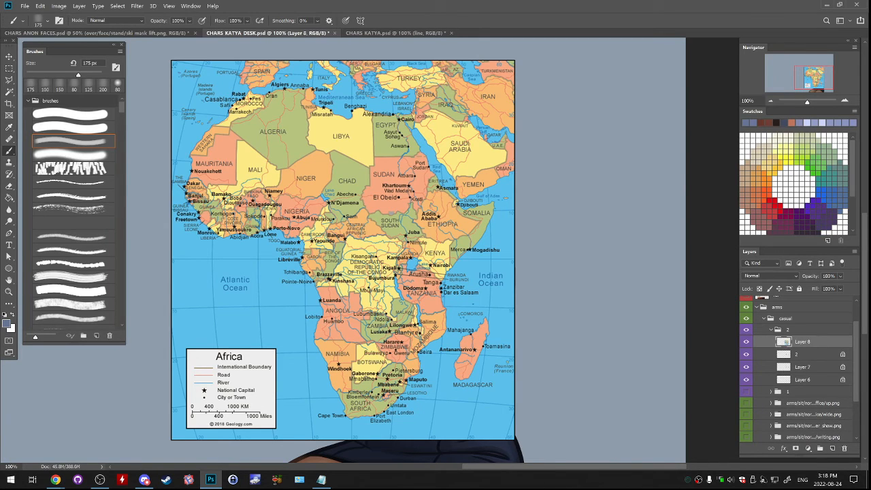
- Choose the hard 19 px brush preset and set the painting color to red
click(73, 114)
click(776, 206)
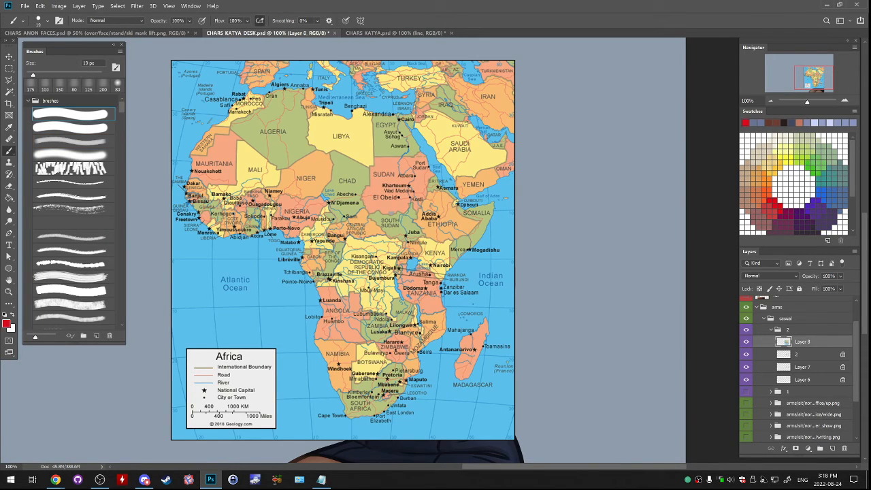
drag(365, 70, 421, 87)
key(ctrl+z)
key(ctrl+z)
drag(373, 68, 420, 86)
key(ctrl+z)
key(ctrl+z)
drag(361, 87, 359, 113)
key(ctrl+z)
mouse_move(359, 76)
mouse_down()
mouse_move(371, 96)
mouse_move(364, 90)
mouse_move(359, 111)
mouse_up()
key(ctrl+z)
key(ctrl+z)
mouse_move(362, 91)
mouse_down()
mouse_move(364, 117)
mouse_move(393, 113)
mouse_move(346, 149)
mouse_up()
key(ctrl+z)
key(ctrl+z)
key(ctrl+z)
key(ctrl+z)
key(ctrl+z)
- Draw the first red route segment on the Africa map from Greece across the Mediterranean to Alexandria
drag(359, 81, 398, 116)
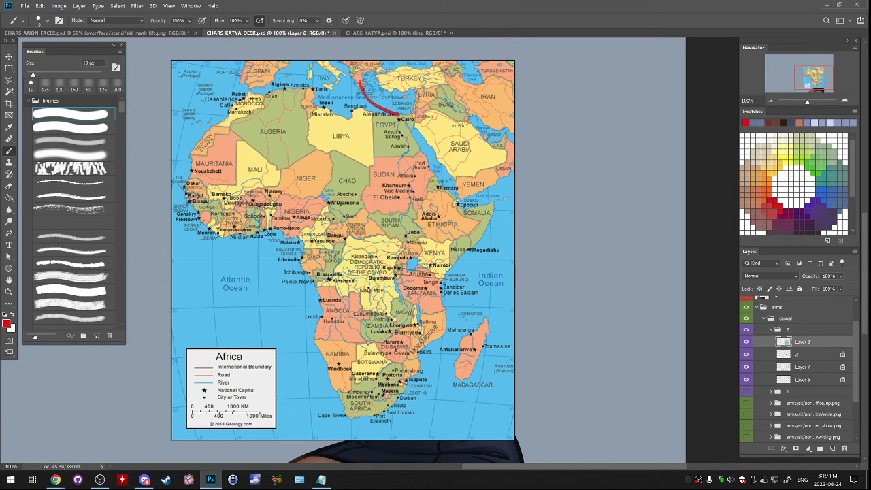
key(ctrl+z)
drag(361, 92, 391, 111)
key(ctrl+z)
mouse_move(425, 91)
mouse_down()
mouse_move(422, 99)
mouse_move(423, 88)
mouse_up()
key(ctrl+z)
key(ctrl+z)
mouse_move(377, 73)
mouse_down()
mouse_move(412, 83)
mouse_move(422, 102)
mouse_move(389, 75)
mouse_move(424, 90)
mouse_move(417, 120)
mouse_up()
key(ctrl+z)
- Extend the red route from Alexandria south past Cairo and Aswan through Khartoum to Kosti in Sudan
key(ctrl+z)
key(ctrl+z)
key(ctrl+z)
key(ctrl+z)
key(ctrl+z)
key(ctrl+z)
key(ctrl+z)
key(ctrl+z)
key(ctrl+z)
mouse_move(388, 74)
mouse_down()
mouse_move(424, 76)
mouse_move(405, 82)
mouse_move(387, 70)
mouse_move(432, 73)
mouse_move(401, 61)
mouse_up()
key(ctrl+z)
key(ctrl+z)
key(ctrl+z)
key(ctrl+z)
key(ctrl+z)
key(ctrl+z)
key(ctrl+z)
drag(396, 118, 399, 112)
key(ctrl+z)
key(ctrl+z)
mouse_move(393, 113)
mouse_down()
mouse_move(413, 115)
mouse_move(392, 110)
mouse_up()
key(ctrl+z)
key(ctrl+z)
mouse_move(393, 119)
mouse_down()
mouse_move(406, 144)
mouse_move(399, 139)
mouse_move(405, 146)
mouse_move(394, 171)
mouse_move(413, 173)
mouse_up()
key(ctrl+z)
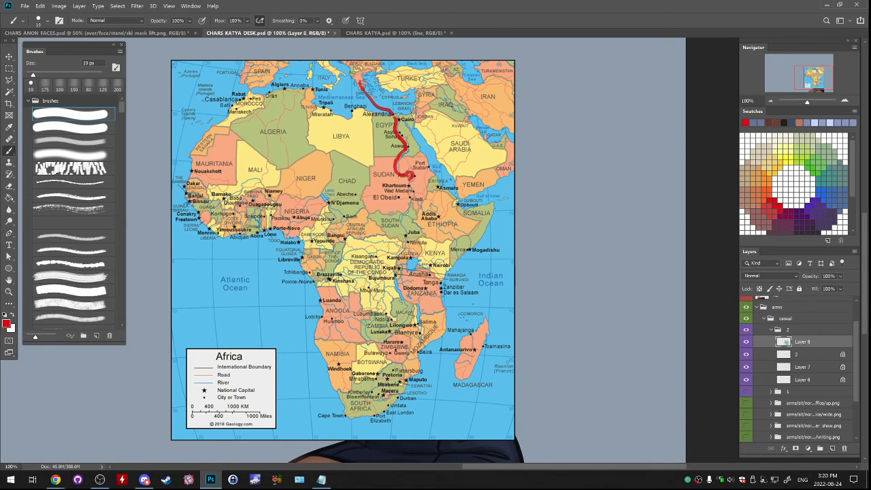
key(ctrl+z)
key(ctrl+z)
key(ctrl+z)
mouse_move(405, 149)
mouse_down()
mouse_move(397, 171)
mouse_move(412, 174)
mouse_move(412, 200)
mouse_up()
- Try marking Ethiopia, Somalia and the Horn of Africa with temporary red strokes and outlines
drag(422, 213, 451, 230)
key(ctrl+z)
mouse_move(429, 199)
mouse_down()
mouse_move(430, 234)
mouse_move(431, 199)
mouse_up()
key(ctrl+z)
drag(491, 202, 470, 223)
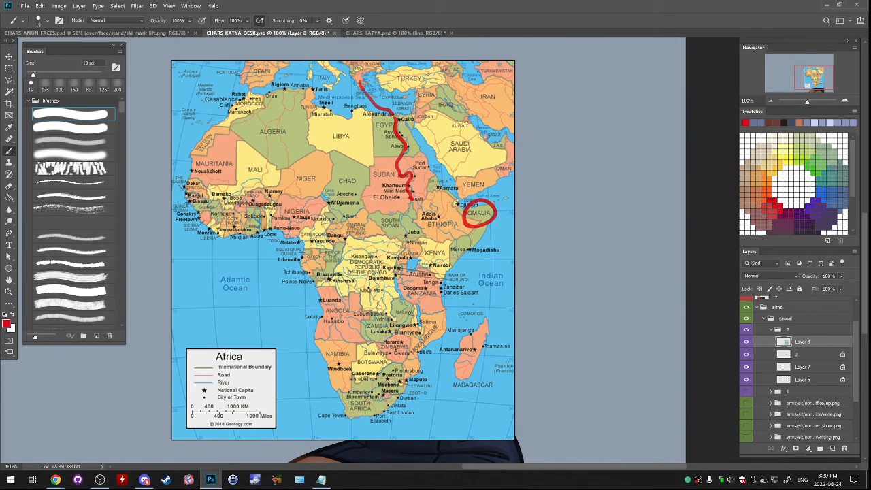
key(ctrl+z)
drag(457, 177, 431, 220)
key(ctrl+z)
mouse_move(432, 182)
mouse_down()
mouse_move(461, 275)
mouse_move(496, 201)
mouse_move(435, 186)
mouse_up()
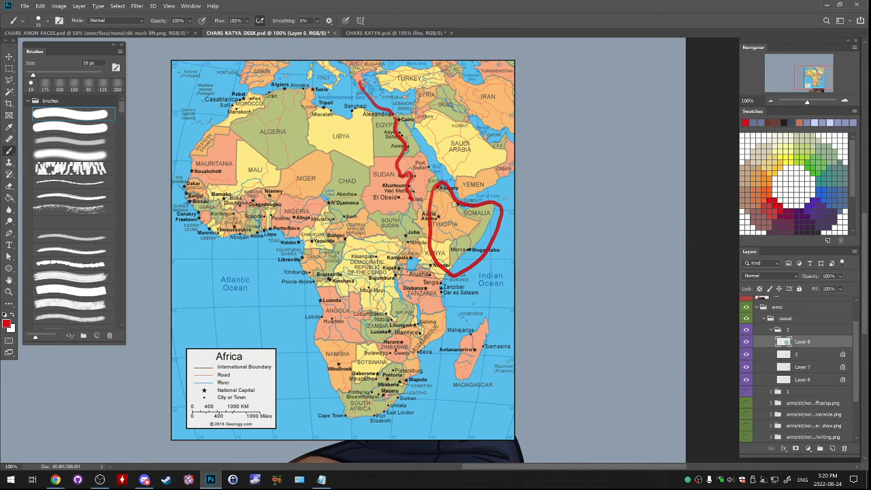
key(ctrl+z)
mouse_move(500, 201)
mouse_down()
mouse_move(452, 282)
mouse_move(498, 205)
mouse_move(465, 204)
mouse_move(435, 185)
mouse_move(426, 238)
mouse_move(450, 276)
mouse_up()
key(ctrl+z)
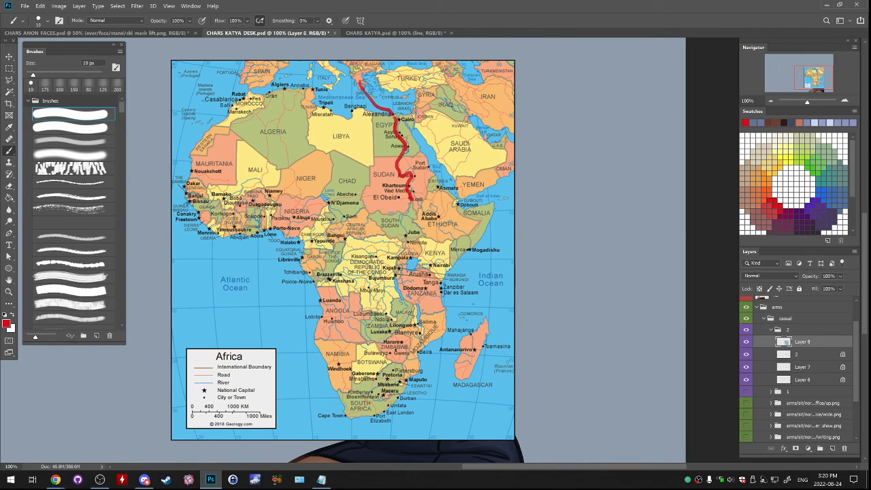
- Try extending the red route from Kosti through Juba and Nairobi, then down the Mozambique coast to Maputo
mouse_move(412, 201)
mouse_down()
mouse_move(400, 218)
mouse_move(404, 232)
mouse_move(428, 246)
mouse_up()
key(ctrl+z)
mouse_move(410, 201)
mouse_down()
mouse_move(406, 236)
mouse_move(419, 239)
mouse_move(418, 257)
mouse_move(432, 272)
mouse_up()
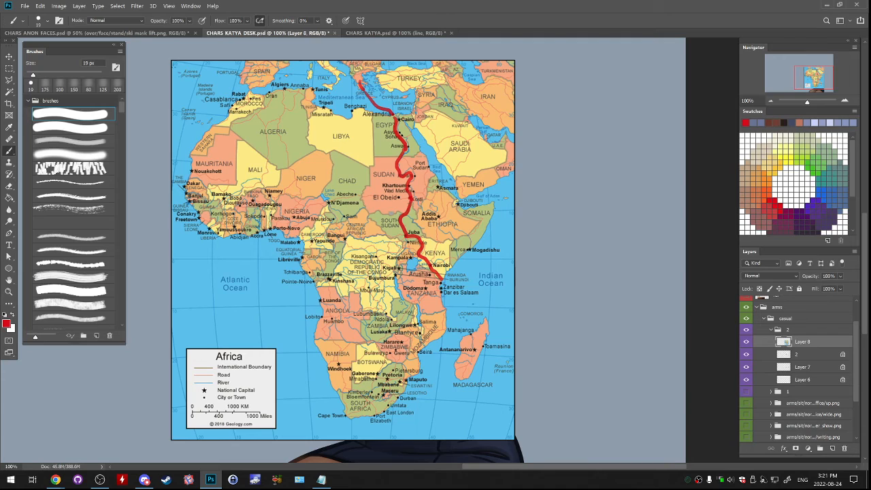
mouse_move(439, 279)
mouse_down()
mouse_move(445, 328)
mouse_move(408, 374)
mouse_up()
key(ctrl+z)
mouse_move(444, 308)
mouse_down()
mouse_move(444, 334)
mouse_move(404, 378)
mouse_up()
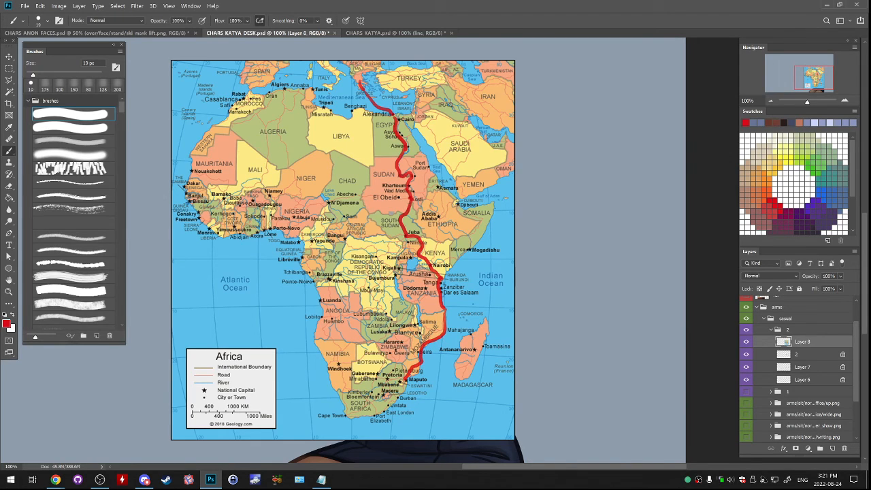
key(ctrl+z)
- Circle Lake Victoria in red, then undo the circle and the route segment south of Tanga
key(ctrl+plus)
key(ctrl+plus)
drag(378, 272, 411, 125)
drag(408, 123, 418, 161)
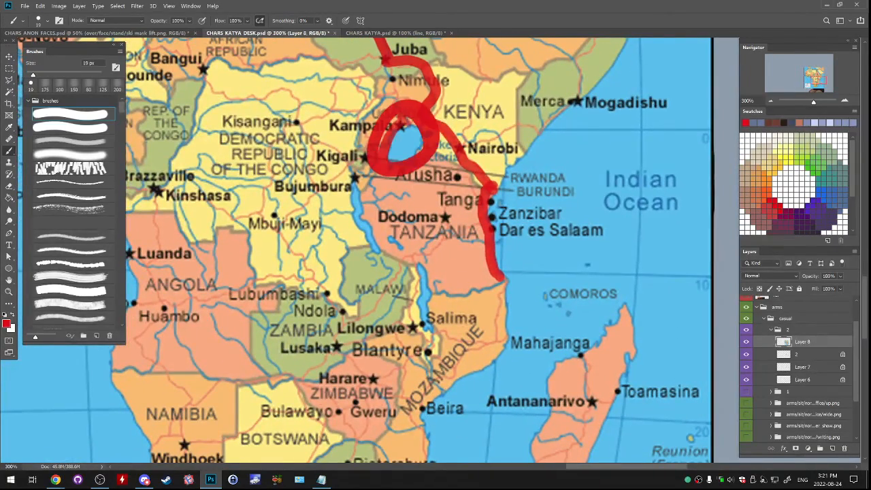
key(ctrl+z)
key(ctrl+minus)
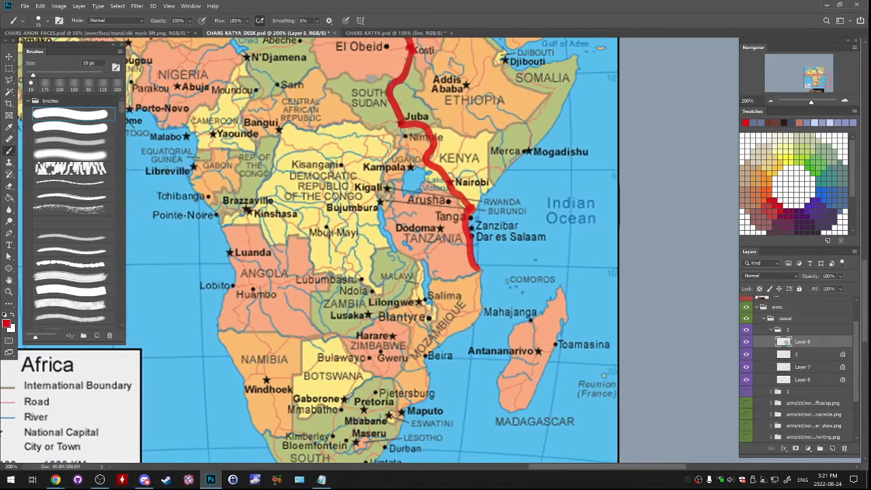
key(e)
key(ctrl+z)
key(ctrl+z)
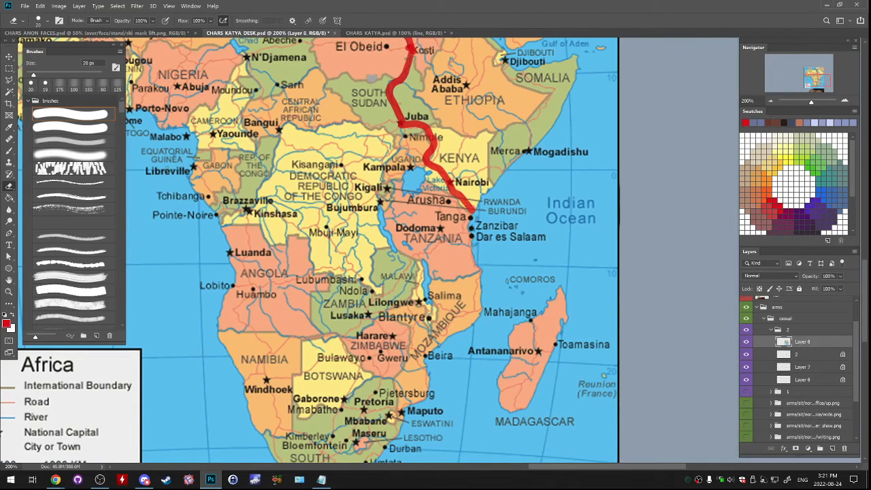
- Redraw the red route with the brush from Kosti through South Sudan past Juba to Nimule
key(b)
mouse_move(409, 46)
mouse_down()
mouse_move(395, 102)
mouse_move(405, 133)
mouse_move(382, 184)
mouse_move(411, 133)
mouse_move(387, 154)
mouse_move(390, 175)
mouse_up()
key(ctrl+z)
key(ctrl+z)
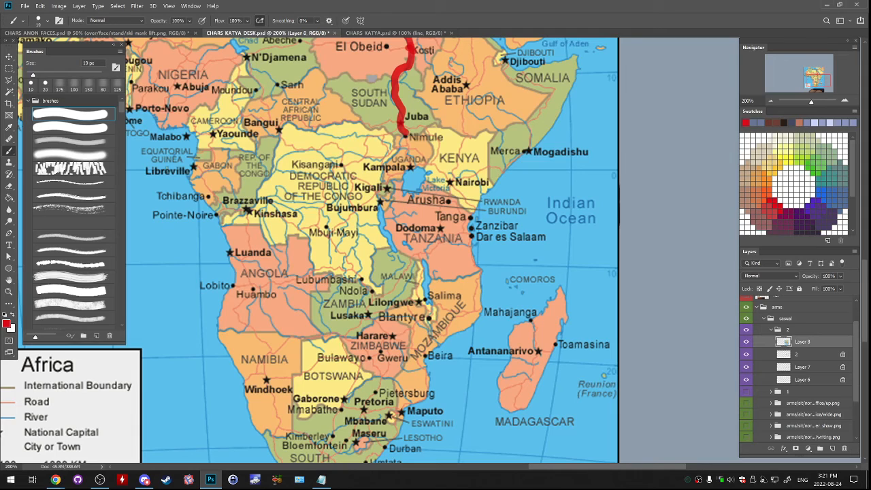
- Reduce the brush to 15 px and extend the red route from Nimule past Kampala to Nairobi
key(bracketleft)
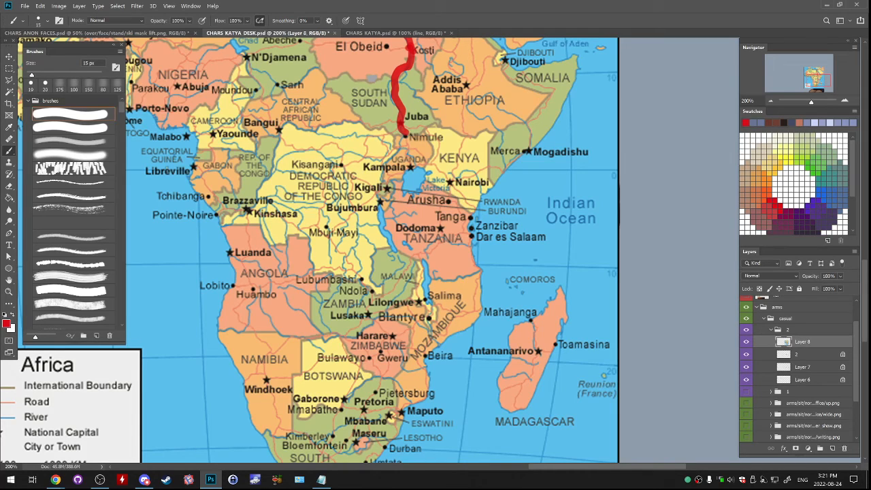
mouse_move(406, 134)
mouse_down()
mouse_move(406, 175)
mouse_move(412, 161)
mouse_move(444, 187)
mouse_move(424, 163)
mouse_move(450, 183)
mouse_up()
key(ctrl+z)
key(ctrl+z)
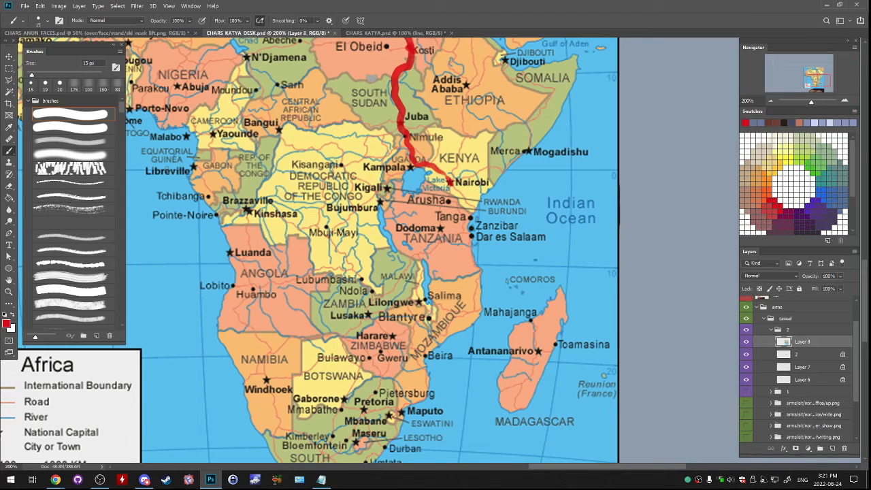
- Extend the red route from Nairobi through Tanga and down the Mozambique coast past Beira to Maputo
mouse_move(449, 180)
mouse_down()
mouse_move(448, 198)
mouse_move(469, 219)
mouse_up()
mouse_move(468, 218)
mouse_down()
mouse_move(464, 232)
mouse_move(481, 278)
mouse_move(473, 310)
mouse_up()
mouse_move(474, 311)
mouse_down()
mouse_move(490, 236)
mouse_move(461, 250)
mouse_up()
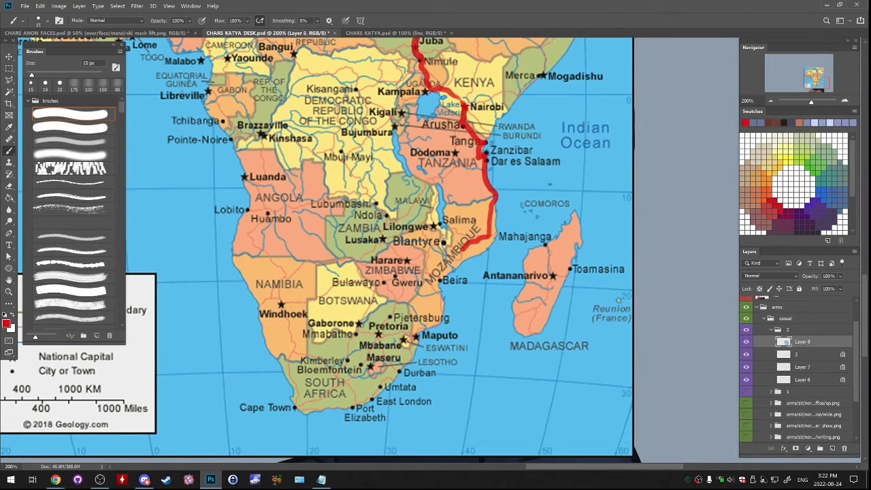
mouse_move(462, 247)
mouse_down()
mouse_move(433, 286)
mouse_move(443, 315)
mouse_move(416, 336)
mouse_move(445, 266)
mouse_up()
key(ctrl+z)
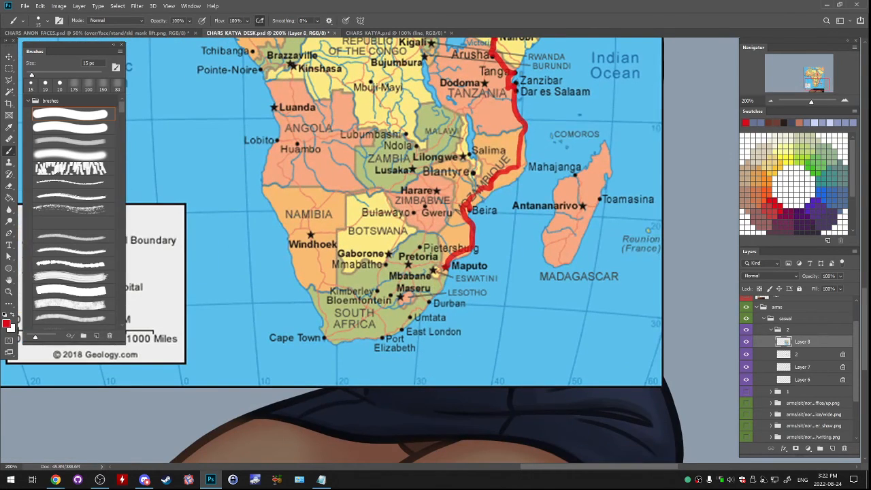
- Finish the red route across South Africa from Maputo past Pretoria to Cape Town
mouse_move(310, 341)
mouse_down()
mouse_move(336, 329)
mouse_move(317, 336)
mouse_move(319, 357)
mouse_move(327, 315)
mouse_up()
key(ctrl+z)
key(ctrl+z)
mouse_move(444, 268)
mouse_down()
mouse_move(407, 268)
mouse_move(389, 296)
mouse_move(324, 338)
mouse_move(394, 278)
mouse_move(383, 453)
mouse_up()
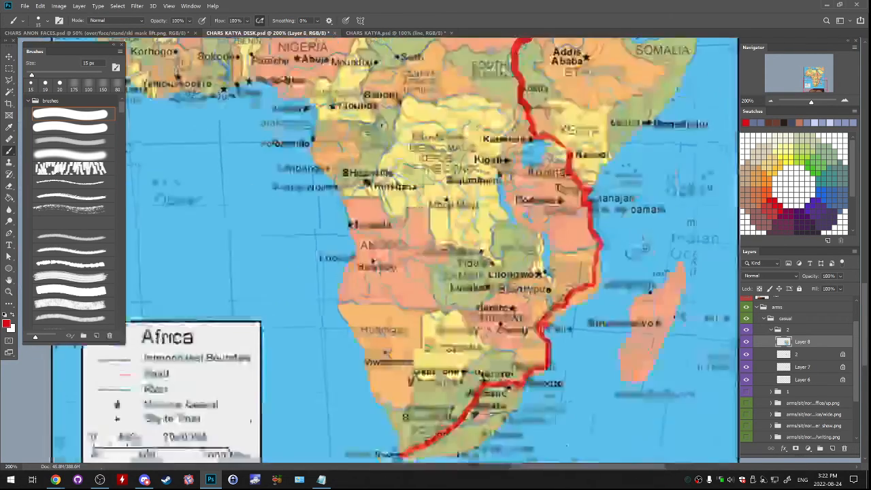
- Examine the complete red route on the Africa map from Greece to Cape Town
drag(381, 48, 313, 154)
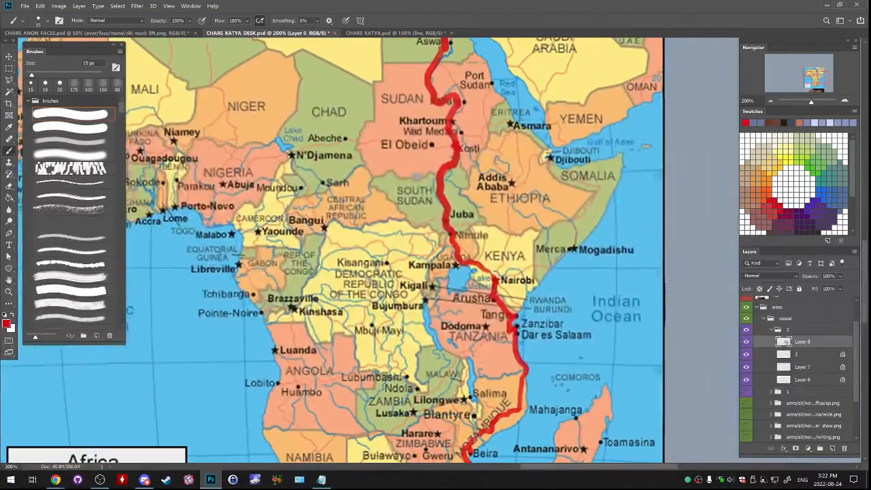
key(ctrl+minus)
key(ctrl+minus)
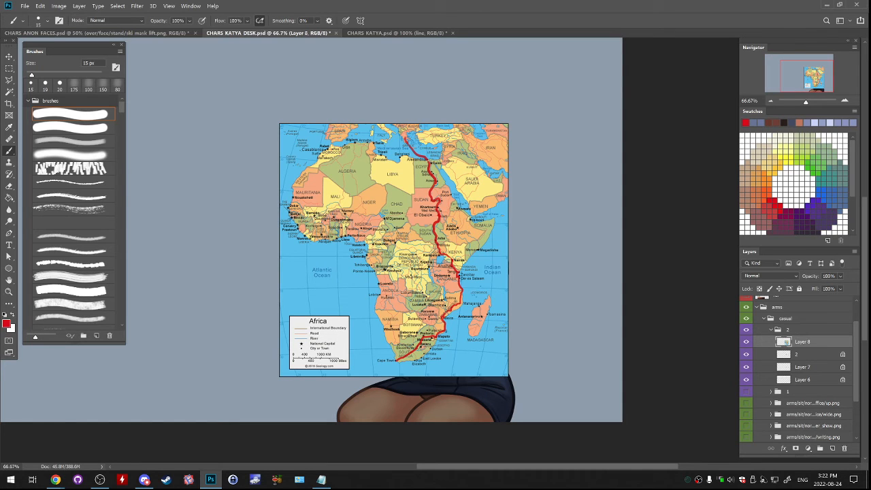
drag(455, 301, 563, 292)
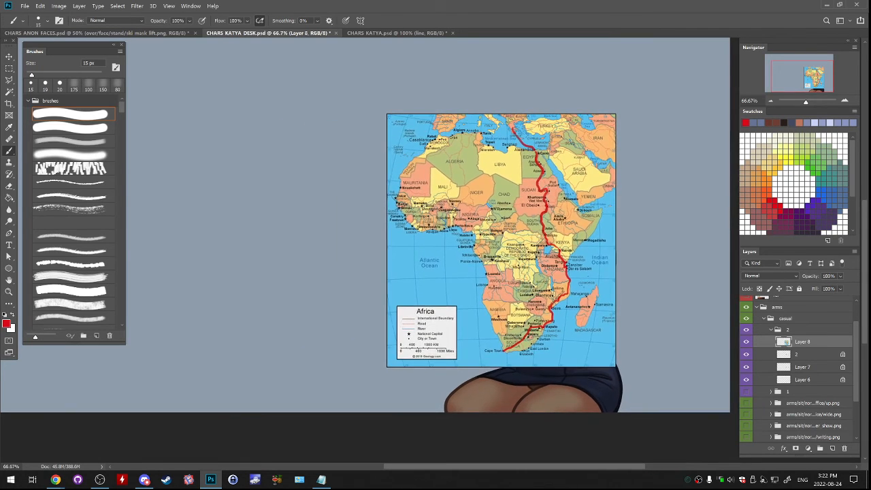
key(ctrl+1)
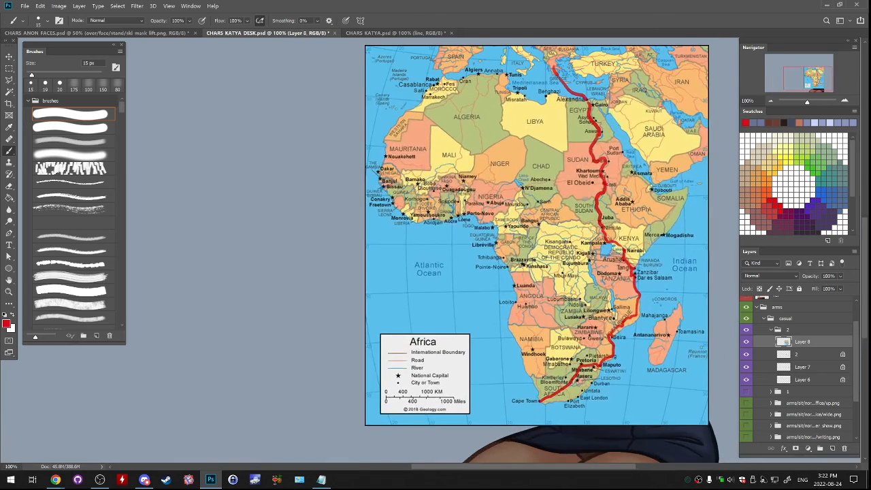
drag(476, 258, 480, 308)
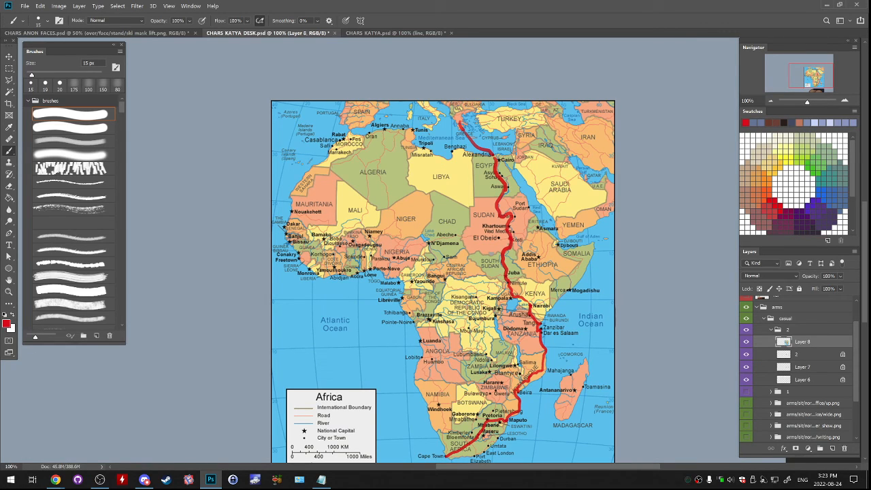
drag(442, 286, 393, 227)
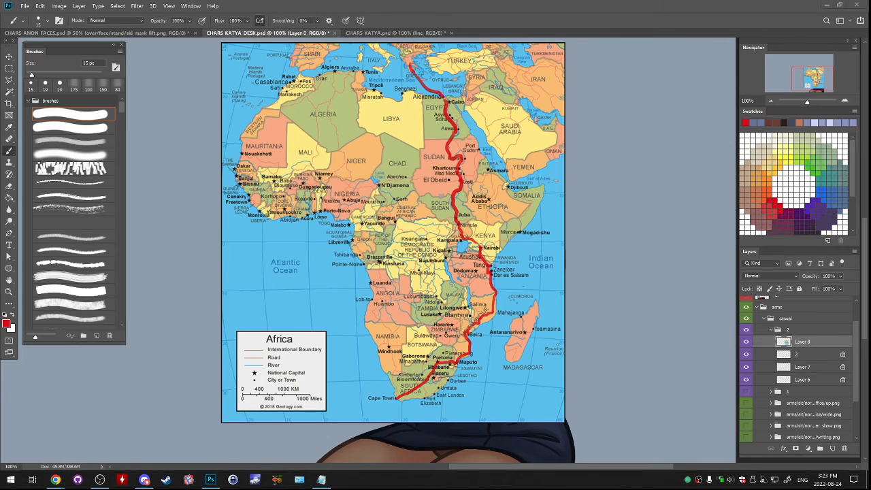
- Place the covid_risk_population-04 map, enlarge it, and move it to the right side of the route map
key(Return)
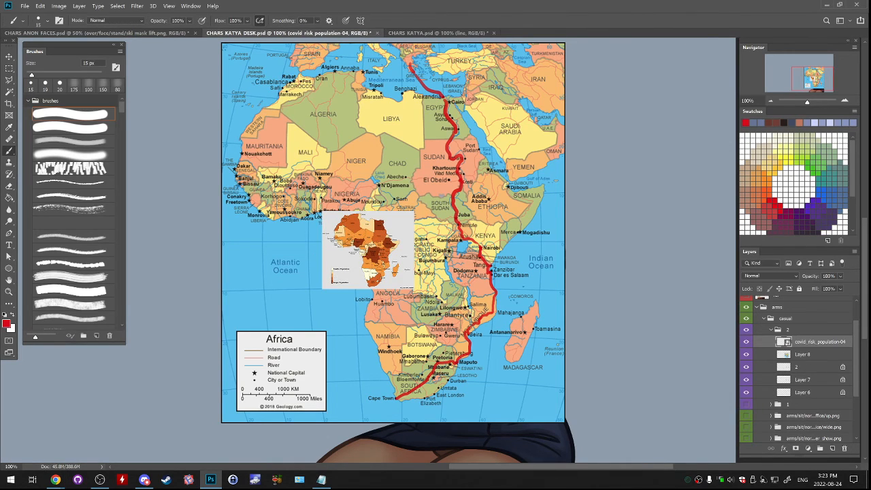
key(ctrl+t)
drag(414, 289, 549, 368)
key(Return)
drag(408, 275, 641, 226)
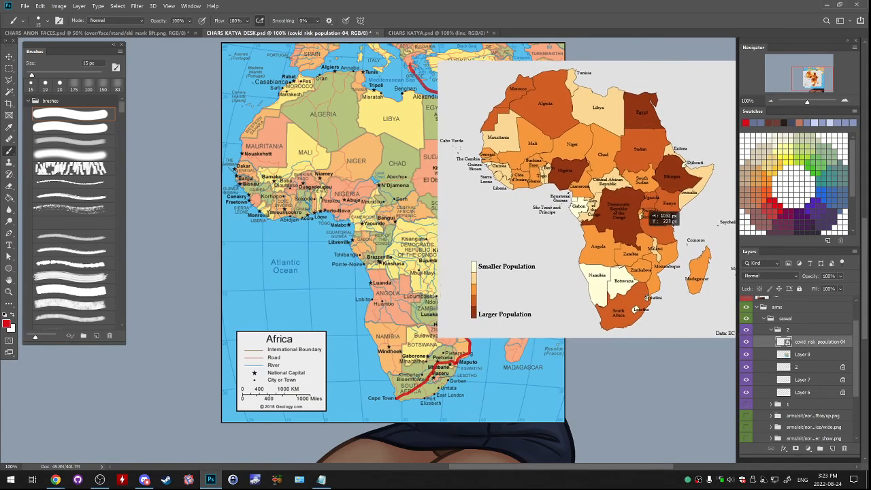
- Move the route map on Layer 8 to the left so more of it shows beside the population map
drag(433, 272, 338, 285)
key(ctrl+t)
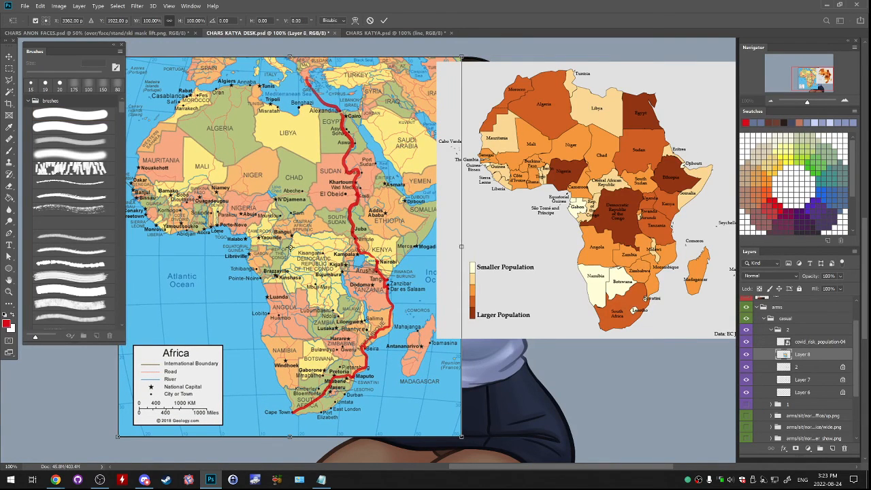
key(Escape)
- Flatten the covid_risk_population-04 layer by merging it with a new blank layer above it
click(819, 342)
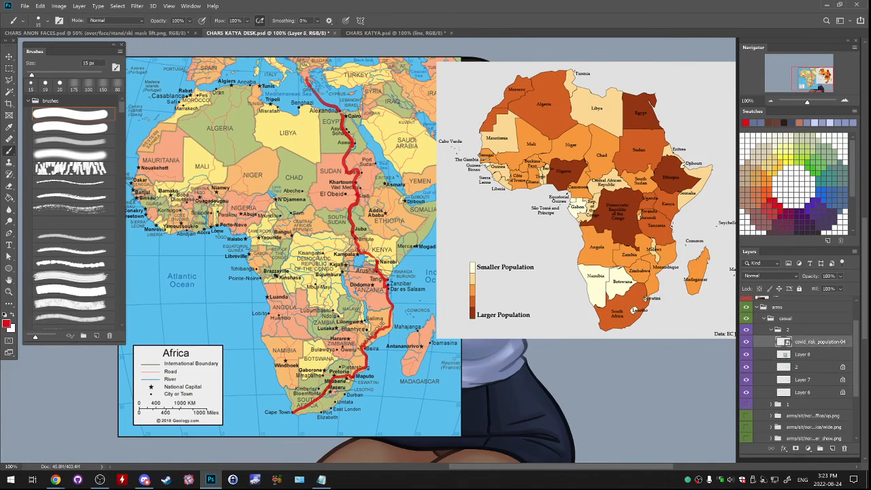
click(831, 449)
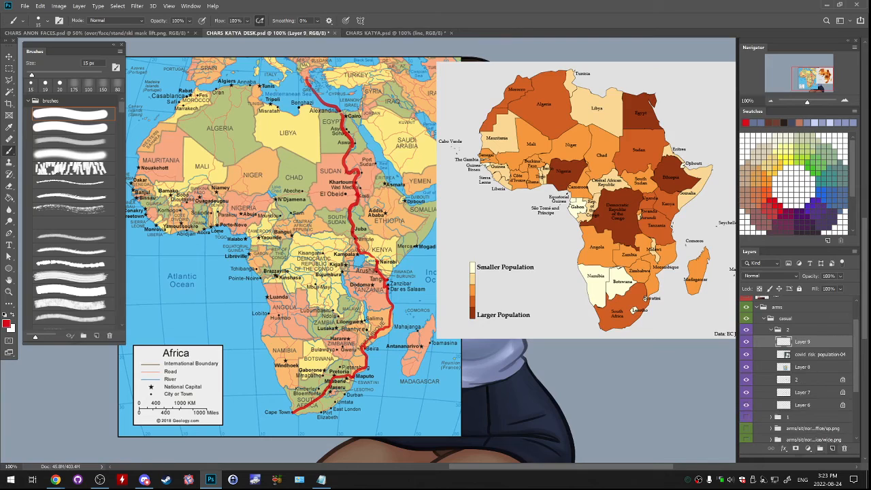
key(ctrl+e)
- Delete a vertical strip along the population map's left edge and shift that map left over the route map's edge
key(v)
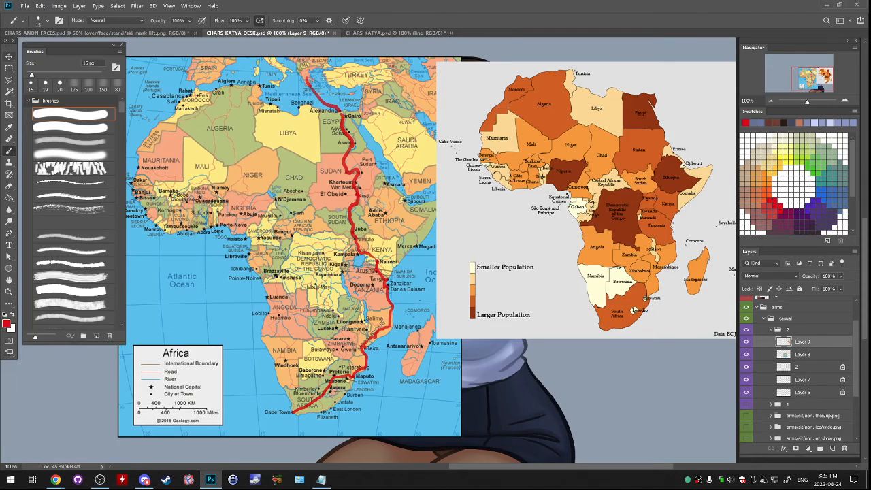
key(m)
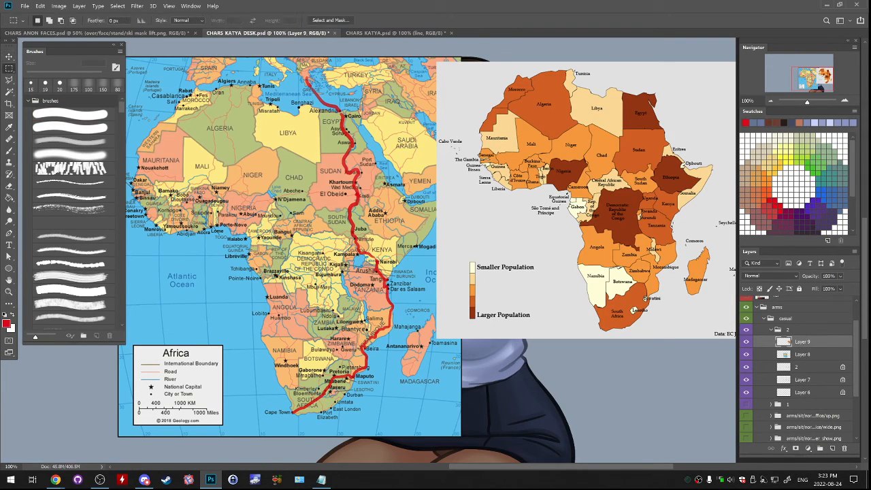
drag(396, 52, 467, 403)
key(Delete)
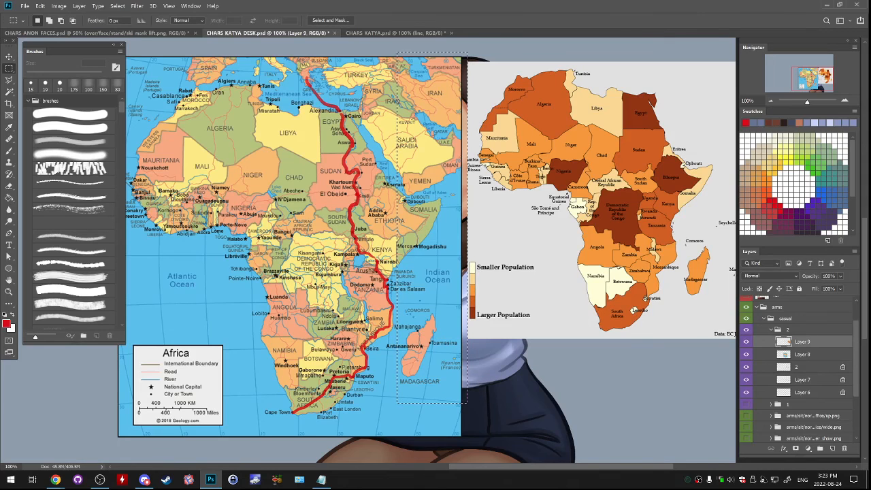
key(ctrl+d)
drag(650, 264, 604, 258)
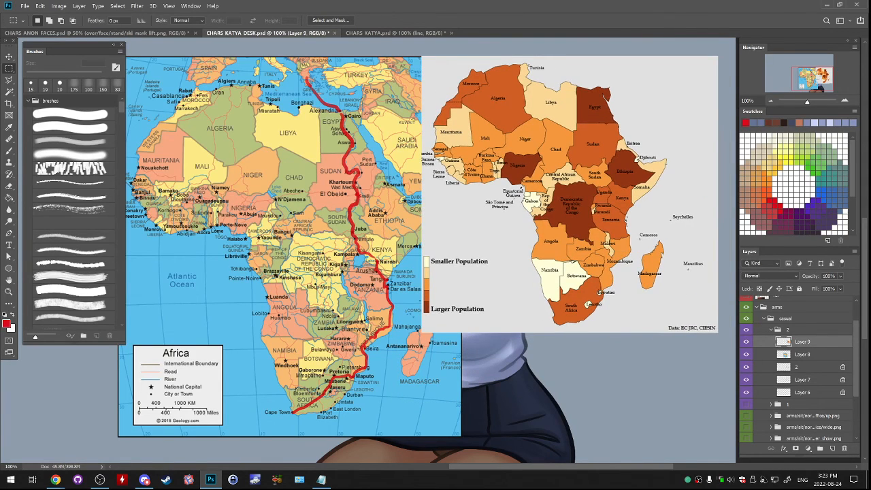
- Undo the trimming and shifting of the population map and delete its layer, Layer 9
key(ctrl+z)
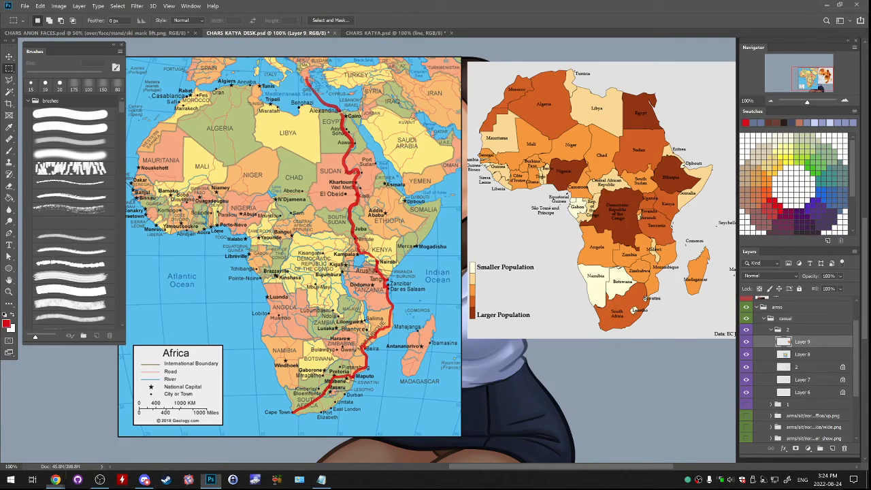
drag(803, 342, 843, 448)
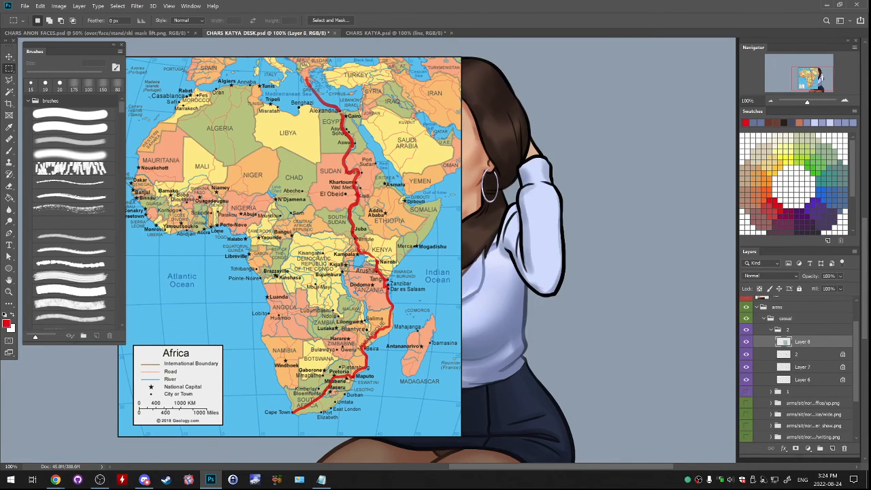
- Place the dark red-and-blue Africa map image, enlarge it to about 157%, and move it to the right of the route map
key(alt+Tab)
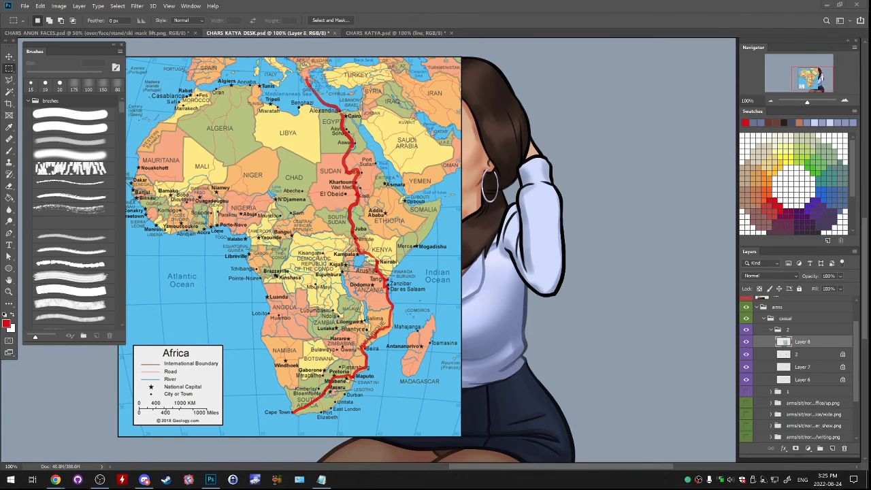
key(Return)
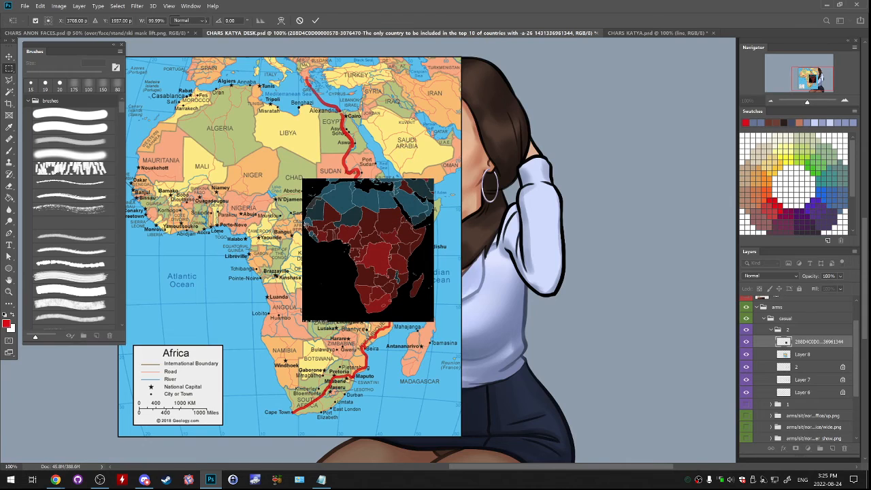
drag(396, 230, 589, 175)
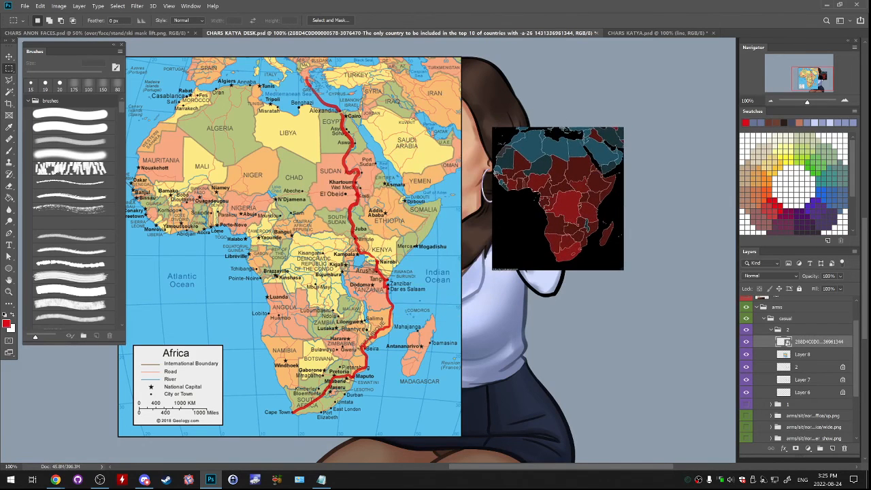
key(ctrl+t)
drag(626, 272, 663, 313)
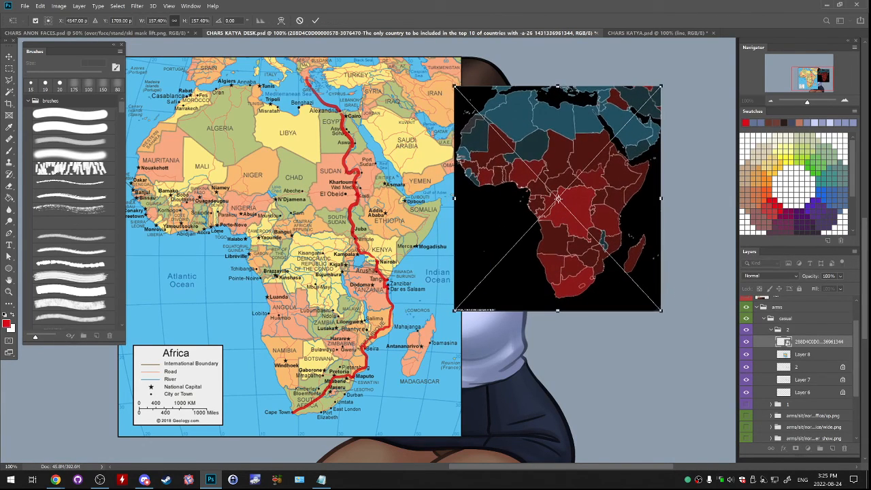
key(Return)
drag(608, 230, 644, 240)
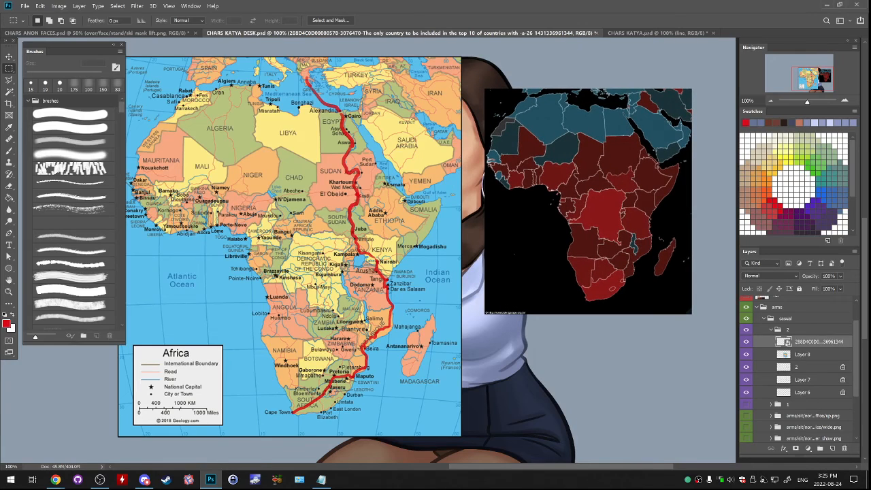
- Flatten the dark Africa map by merging it with a new blank layer, and delete the merged layer
click(831, 448)
key(ctrl+e)
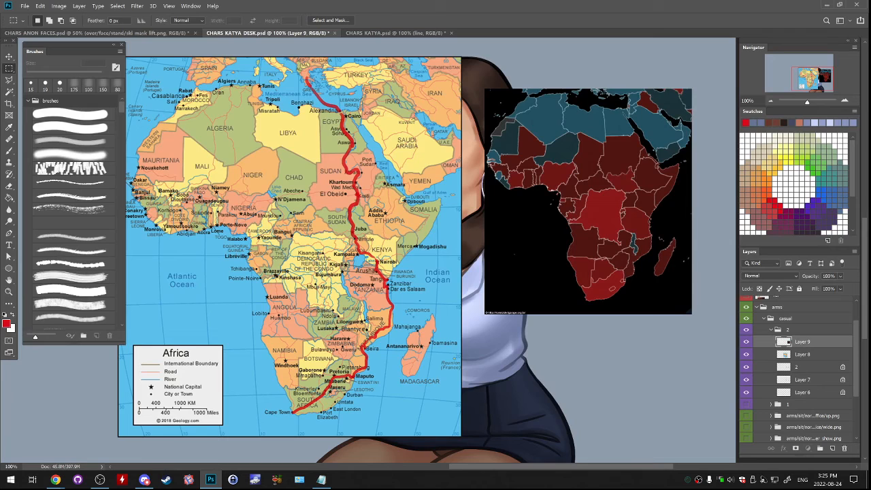
drag(810, 342, 844, 448)
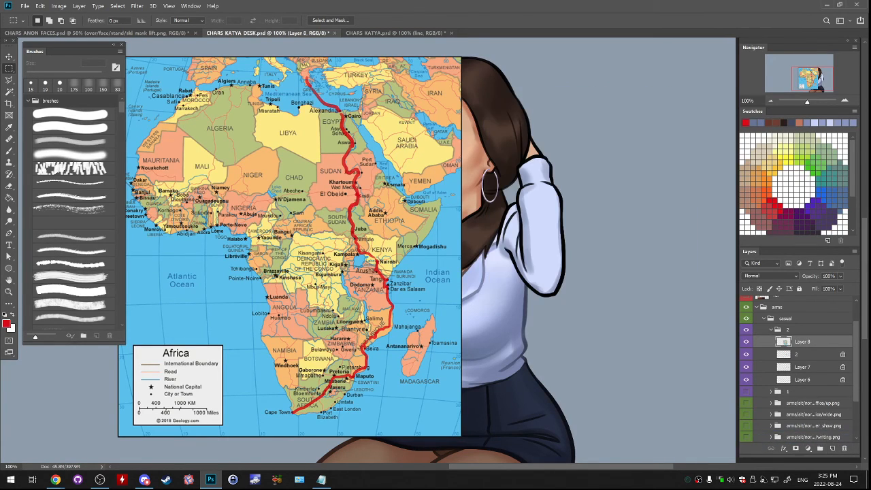
- Create a new layer above the route map and set up the Brush tool with a purple colour
drag(368, 245, 509, 266)
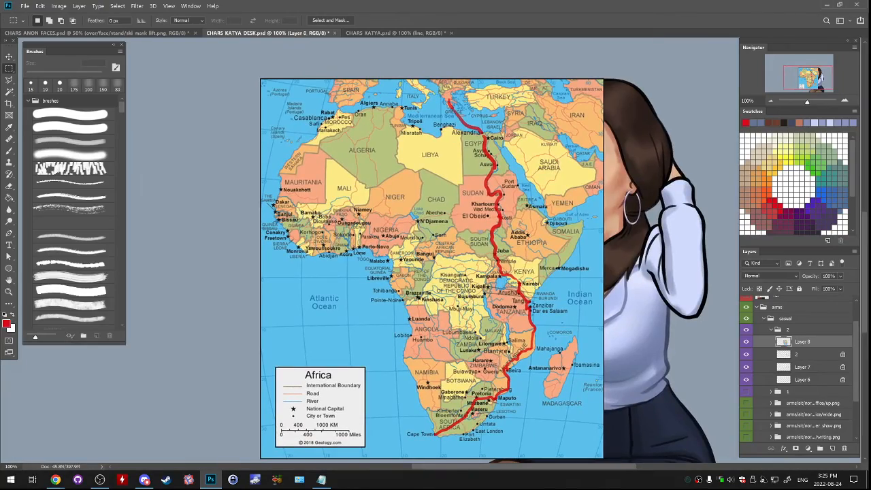
key(ctrl+plus)
drag(529, 214, 725, 291)
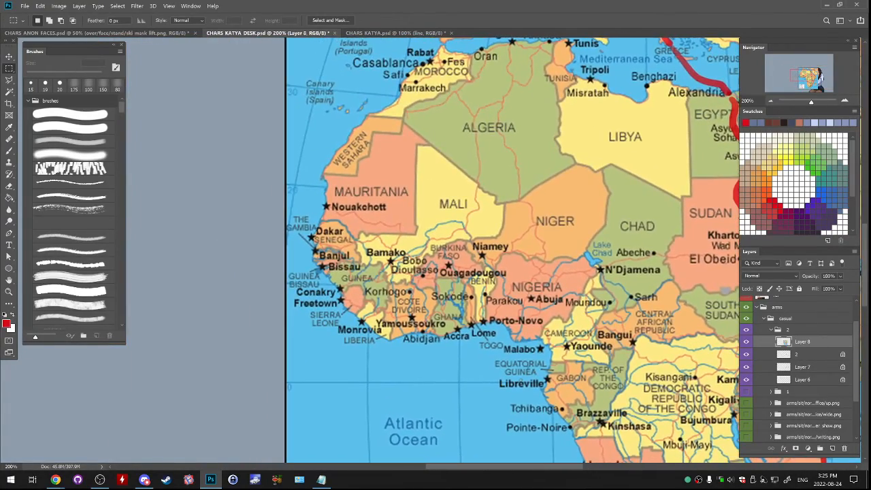
click(770, 101)
click(831, 448)
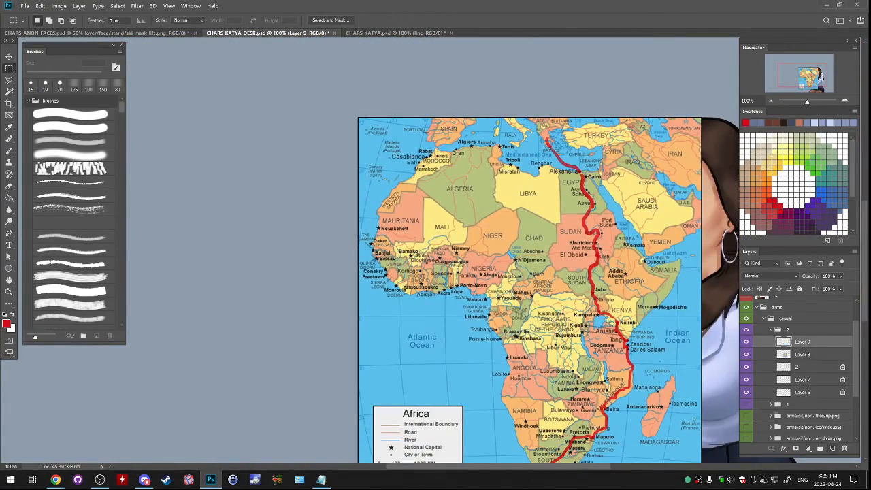
key(b)
click(821, 192)
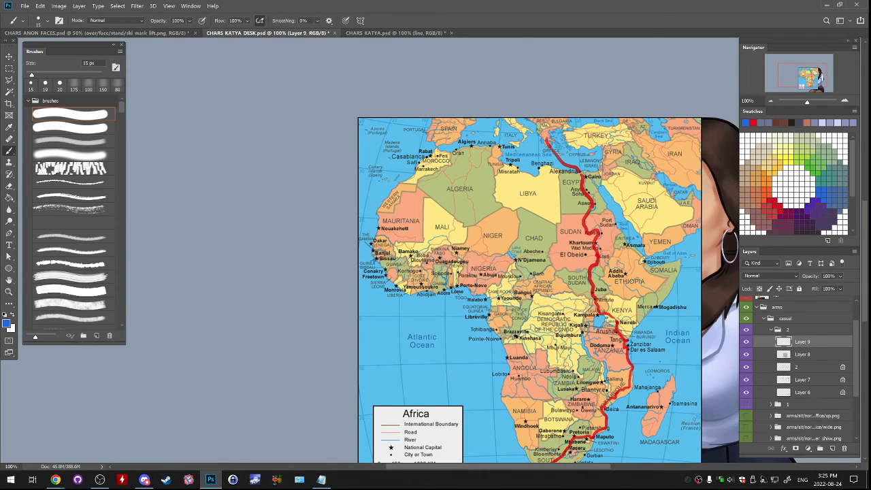
click(811, 166)
click(816, 205)
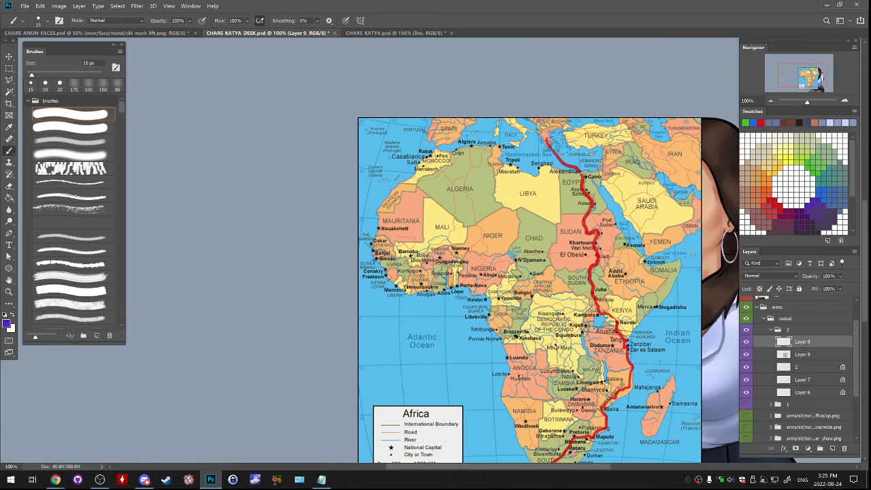
- Paint a purple route from Spain across to Morocco and down the Western Sahara coast to Nouakchott
drag(456, 164, 440, 209)
key(ctrl+z)
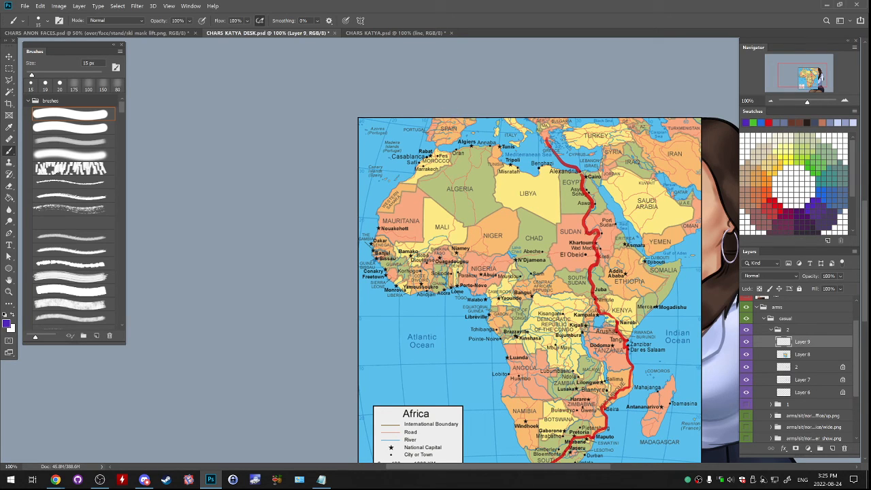
drag(450, 115, 414, 175)
drag(403, 181, 380, 207)
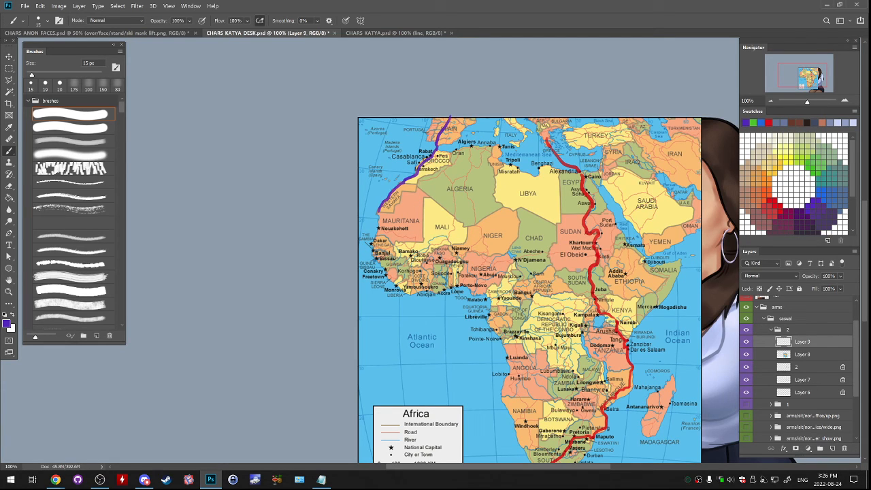
drag(379, 215, 380, 226)
- Extend the purple route from Nouakchott along the coast past Dakar, Banjul, Bissau, Conakry and Freetown to the Liberian border
key(ctrl+plus)
drag(408, 272, 412, 235)
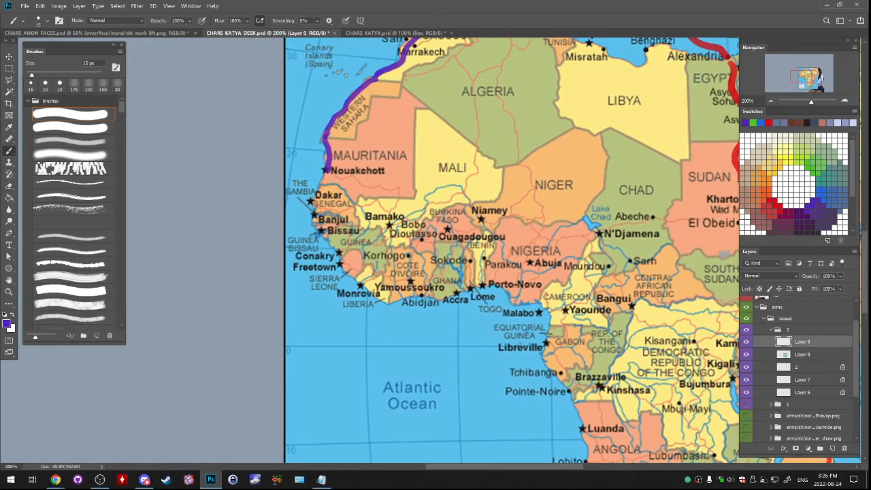
drag(408, 272, 393, 242)
mouse_move(311, 145)
mouse_down()
mouse_move(299, 171)
mouse_move(304, 202)
mouse_move(318, 220)
mouse_up()
key(ctrl+z)
key(ctrl+z)
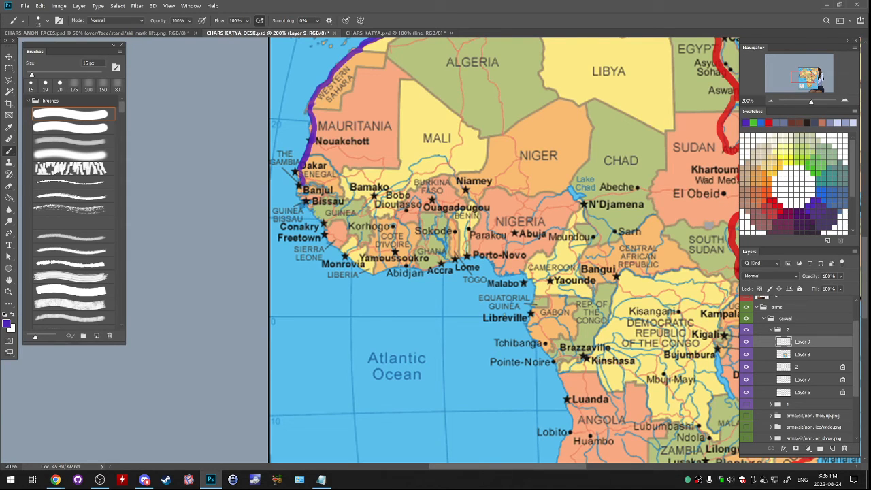
mouse_move(298, 181)
mouse_down()
mouse_move(351, 259)
mouse_move(389, 258)
mouse_up()
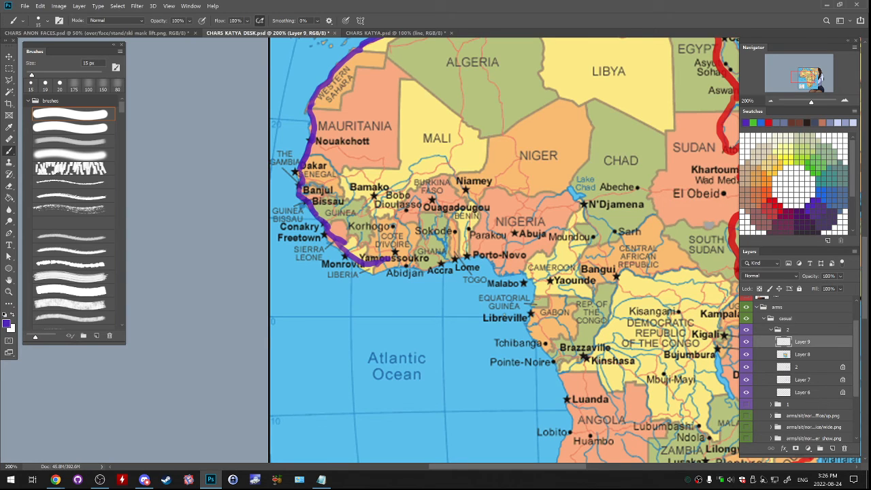
key(ctrl+z)
- Circle Côte d'Ivoire in purple and remove the circle again
key(ctrl+z)
mouse_move(391, 218)
mouse_down()
mouse_move(400, 216)
mouse_move(373, 256)
mouse_move(416, 242)
mouse_move(386, 214)
mouse_up()
key(ctrl+z)
key(ctrl+z)
key(ctrl+z)
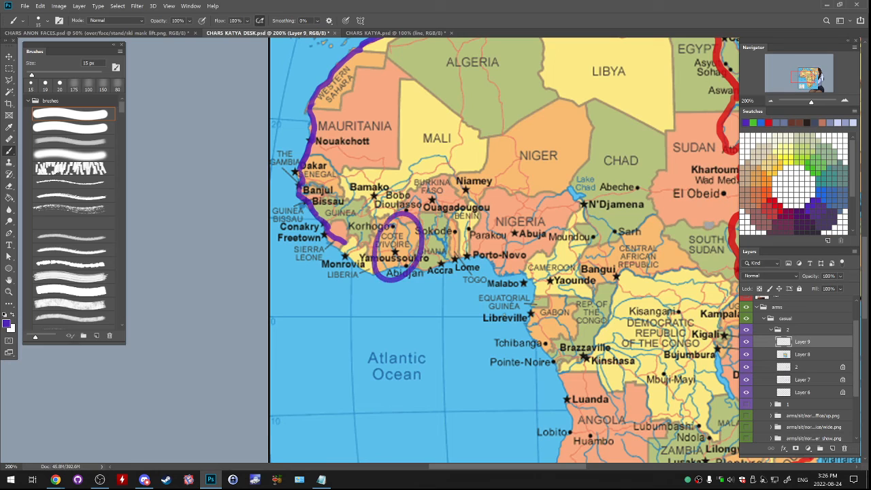
key(ctrl+z)
- Extend the purple route along the coast from Liberia past Abidjan, Accra, Lome, Porto-Novo and Libreville to Tchibanga
drag(342, 242, 369, 274)
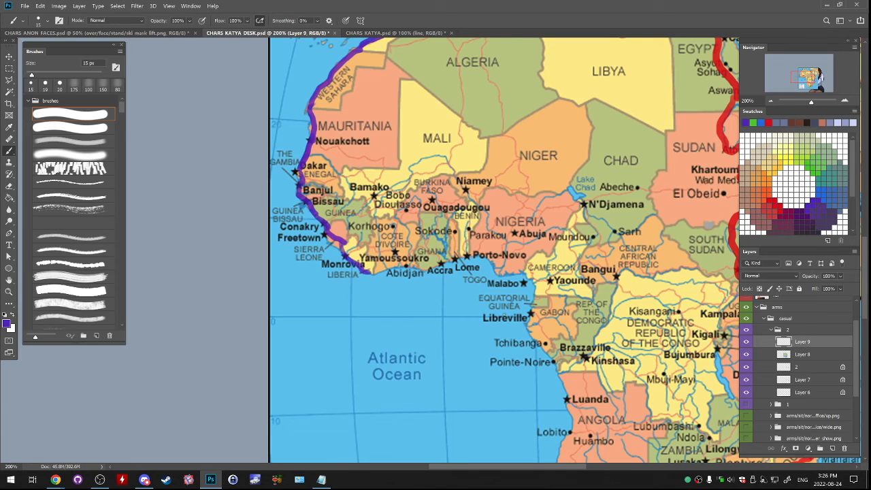
key(ctrl+z)
drag(344, 243, 373, 272)
drag(374, 271, 450, 257)
key(ctrl+z)
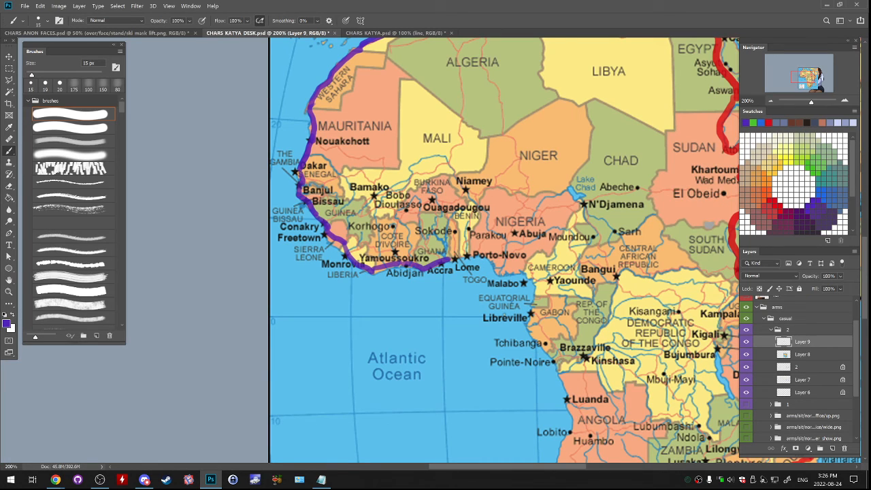
key(ctrl+z)
drag(397, 264, 421, 266)
mouse_move(421, 267)
mouse_down()
mouse_move(478, 251)
mouse_move(421, 198)
mouse_move(477, 225)
mouse_move(466, 215)
mouse_move(477, 232)
mouse_move(467, 269)
mouse_move(484, 295)
mouse_move(424, 223)
mouse_up()
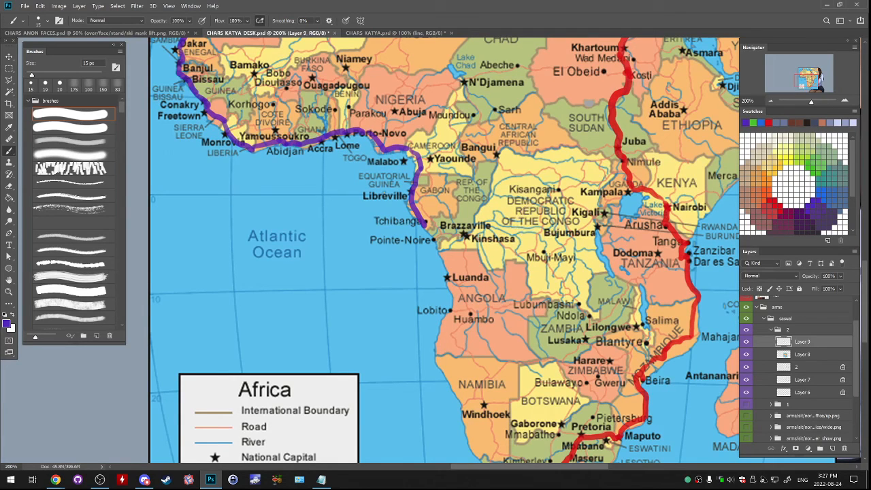
- Circle the Republic of the Congo area in purple, undo it, and try extending the route from Tchibanga past Pointe-Noire
drag(491, 170, 503, 176)
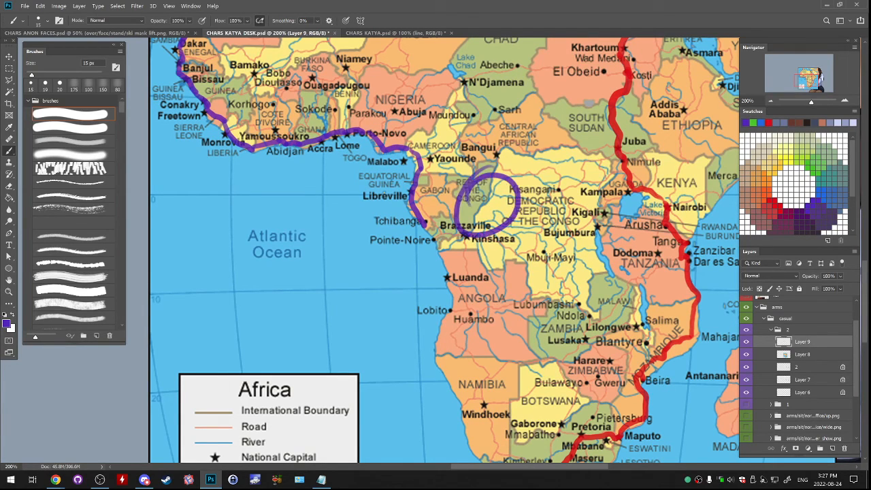
key(ctrl+z)
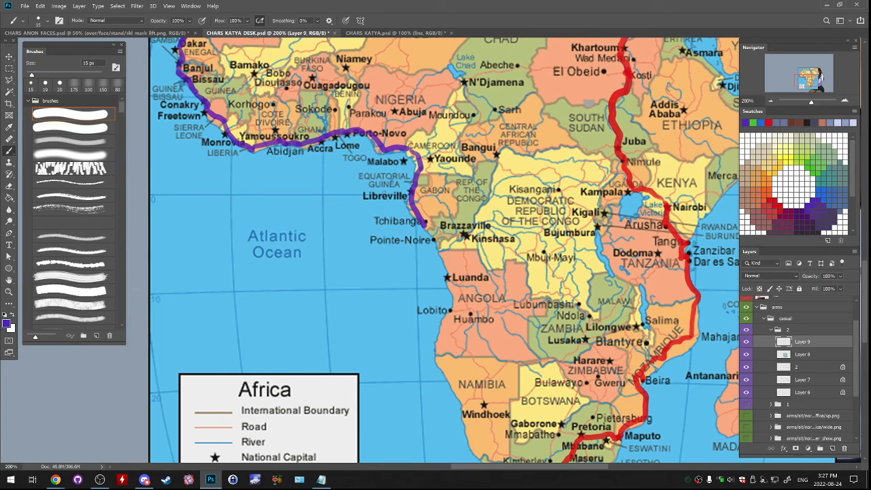
drag(425, 225, 436, 239)
key(ctrl+z)
key(ctrl+z)
key(ctrl+z)
drag(424, 224, 441, 251)
key(ctrl+z)
key(ctrl+z)
key(ctrl+z)
- Extend the purple route from Tchibanga down the coast past Pointe-Noire and Luanda to Lobito
key(ctrl+minus)
key(ctrl+minus)
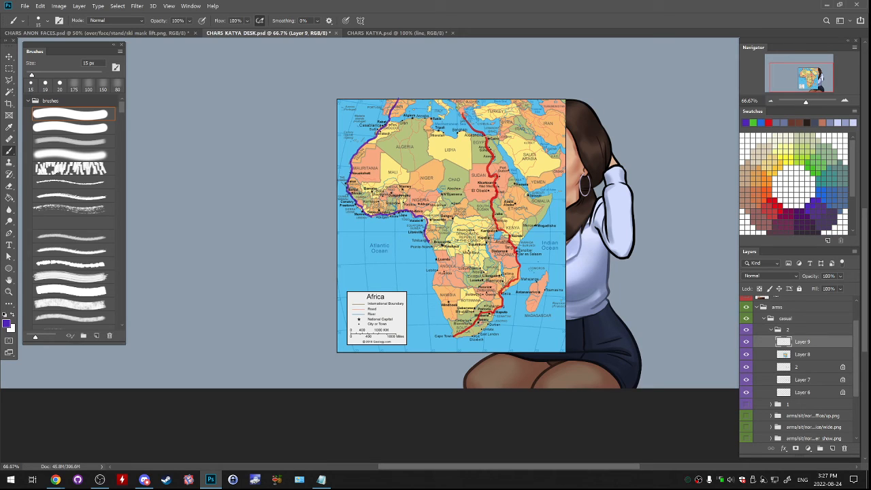
key(ctrl+plus)
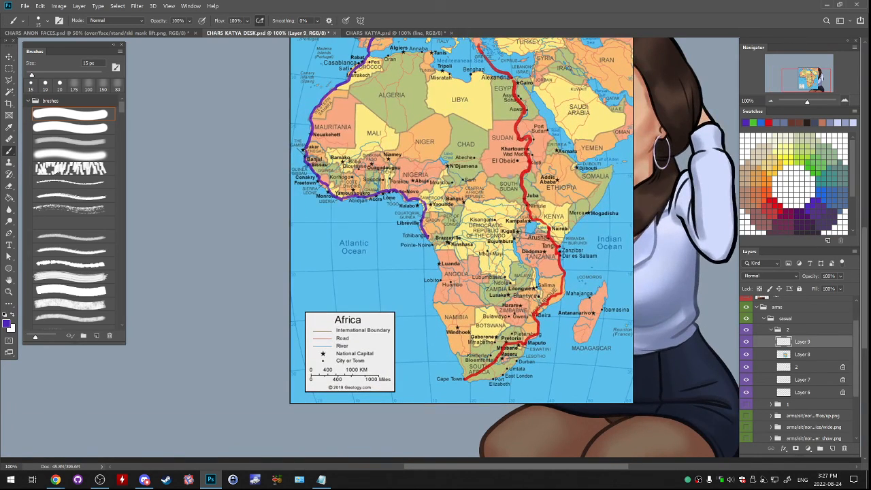
key(ctrl+plus)
key(ctrl+plus)
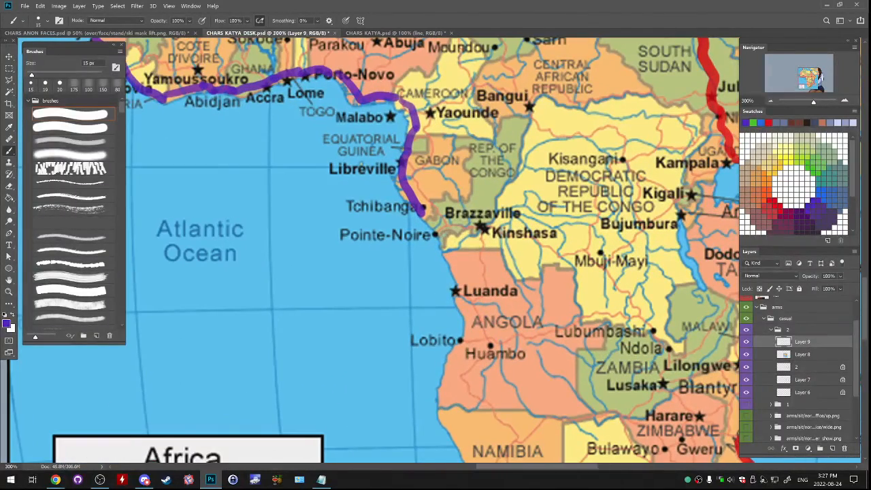
scroll(408, 252, down, 2)
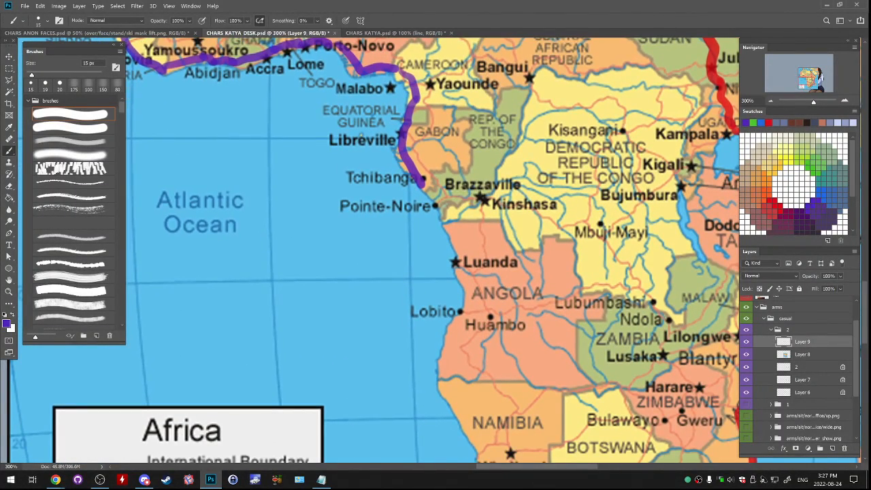
mouse_move(423, 185)
mouse_down()
mouse_move(344, 171)
mouse_move(363, 202)
mouse_up()
key(ctrl+z)
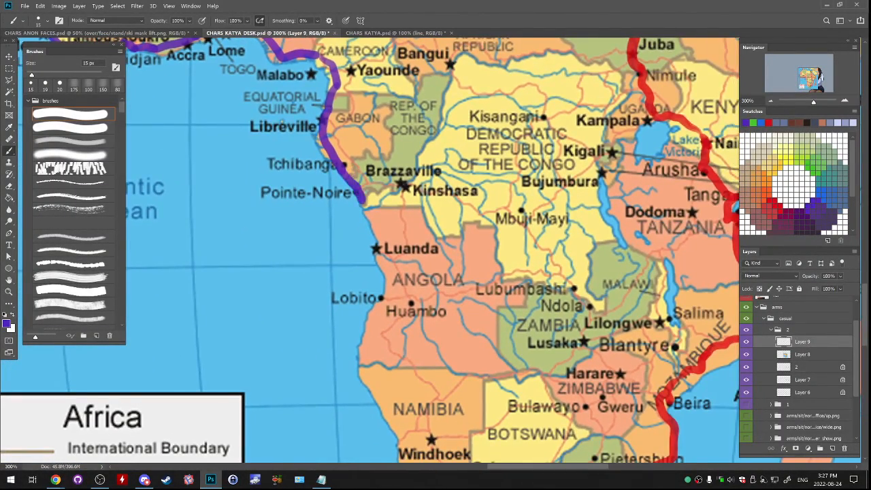
key(ctrl+z)
mouse_move(344, 172)
mouse_down()
mouse_move(364, 206)
mouse_move(383, 279)
mouse_up()
mouse_move(384, 280)
mouse_down()
mouse_move(382, 195)
mouse_move(363, 231)
mouse_move(362, 181)
mouse_up()
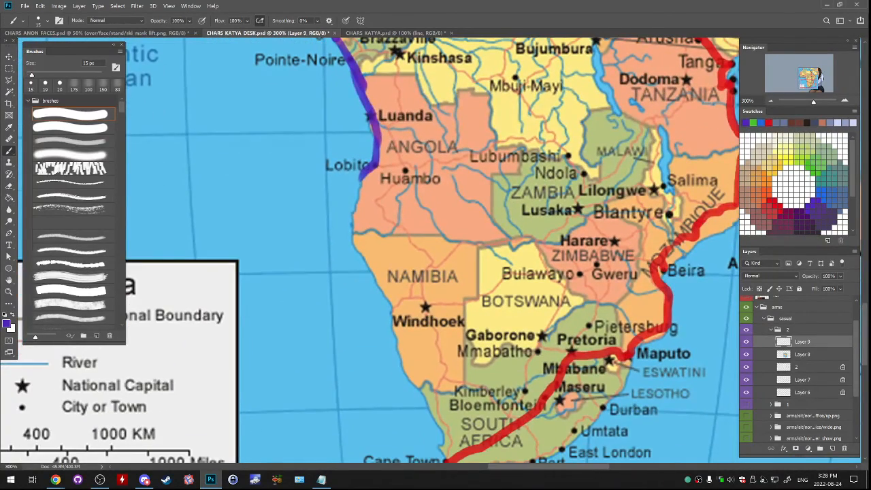
- Redraw the purple route's coastal stretch between Luanda and Lobito
key(ctrl+z)
drag(372, 124, 374, 165)
mouse_move(372, 165)
mouse_down()
mouse_move(363, 185)
mouse_move(383, 293)
mouse_move(342, 184)
mouse_move(361, 197)
mouse_up()
key(ctrl+z)
key(ctrl+z)
drag(355, 116, 351, 199)
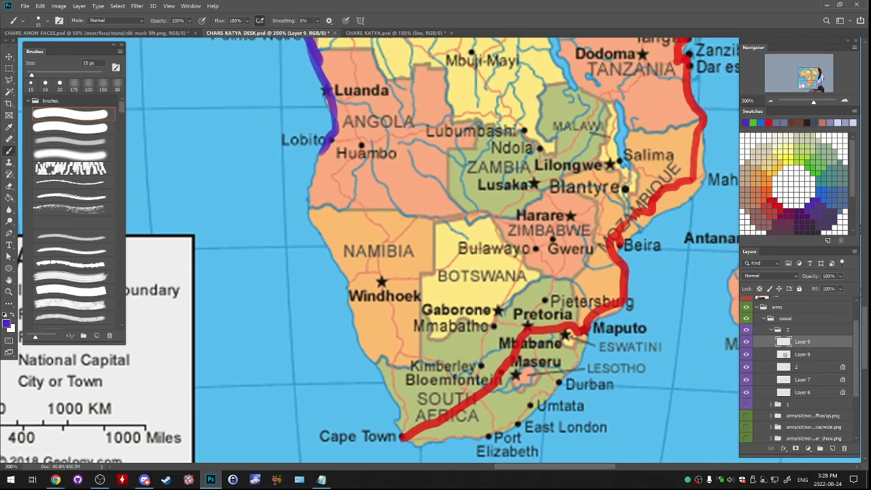
- Paint the purple route from Lobito via Huambo and Windhoek to Cape Town, using a 10 px brush for the final stretch
mouse_move(330, 143)
mouse_down()
mouse_move(332, 157)
mouse_move(362, 150)
mouse_move(355, 200)
mouse_move(378, 240)
mouse_move(383, 281)
mouse_move(376, 223)
mouse_move(395, 287)
mouse_up()
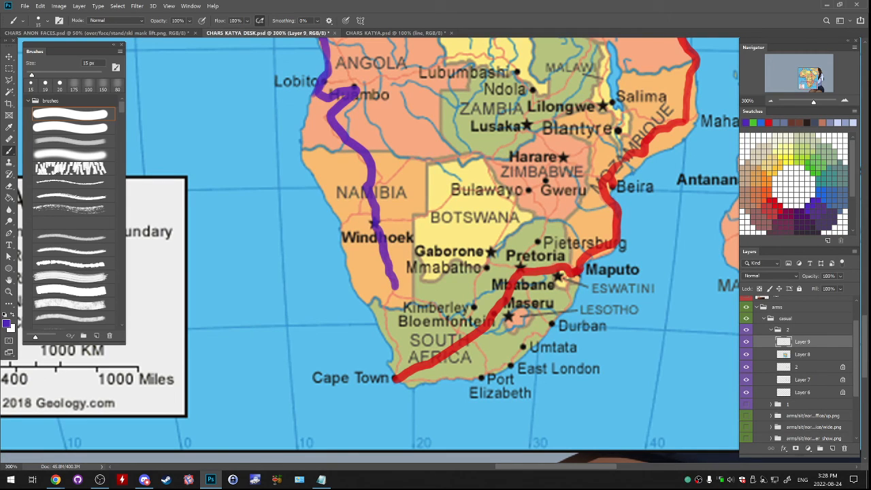
key(bracketleft)
mouse_move(394, 288)
mouse_down()
mouse_move(387, 339)
mouse_move(400, 355)
mouse_move(397, 376)
mouse_up()
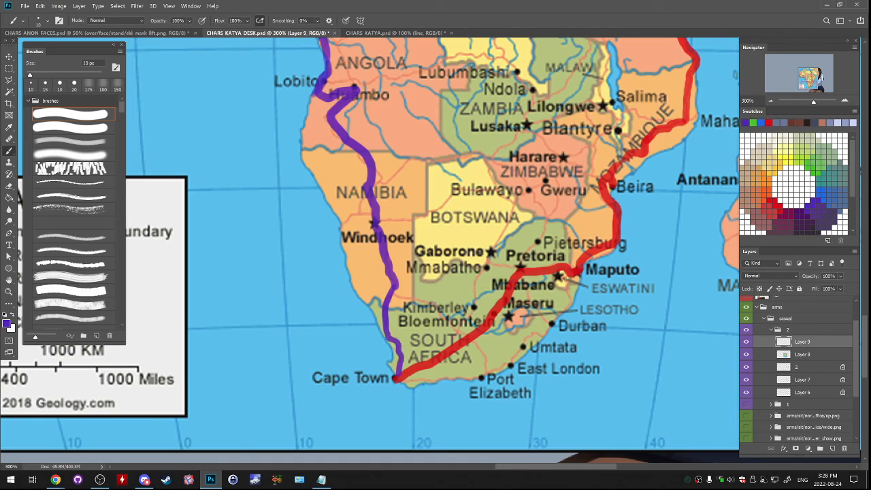
drag(408, 54, 333, 455)
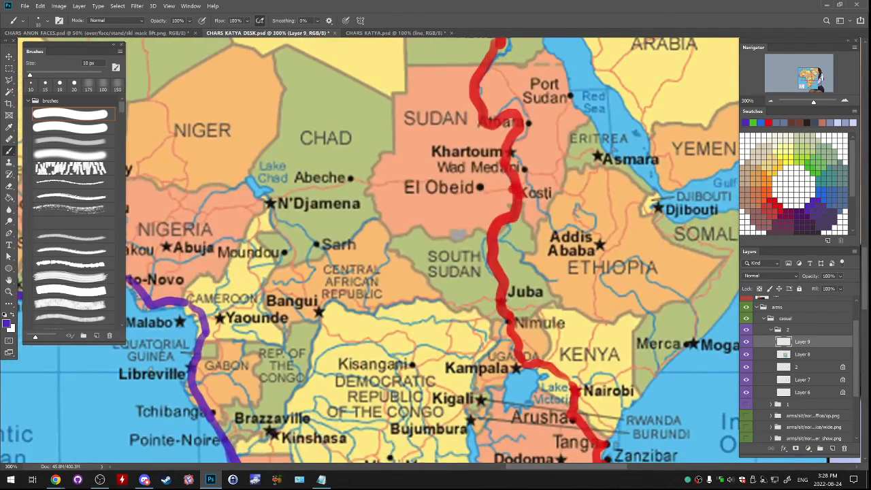
- Extend the purple route from Spain past the map's upper edge and draw a purple circle at its end as the starting area
key(ctrl+minus)
key(ctrl+minus)
key(ctrl+minus)
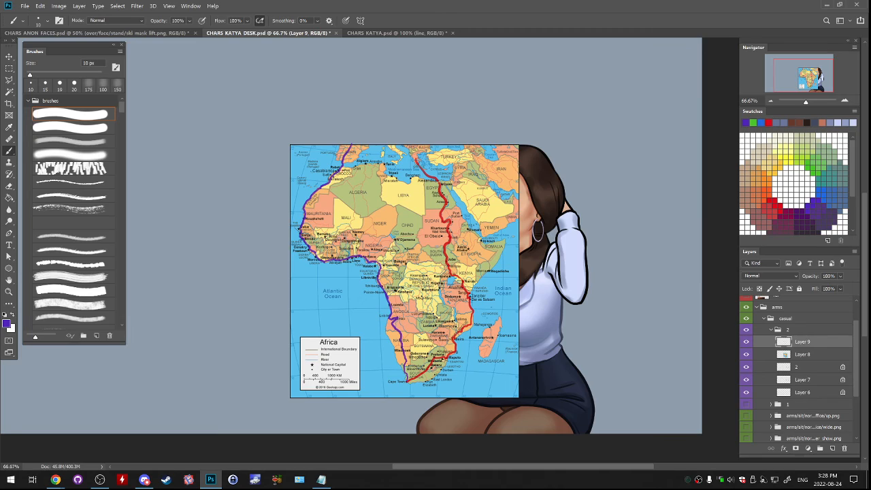
key(ctrl+plus)
drag(413, 302, 440, 247)
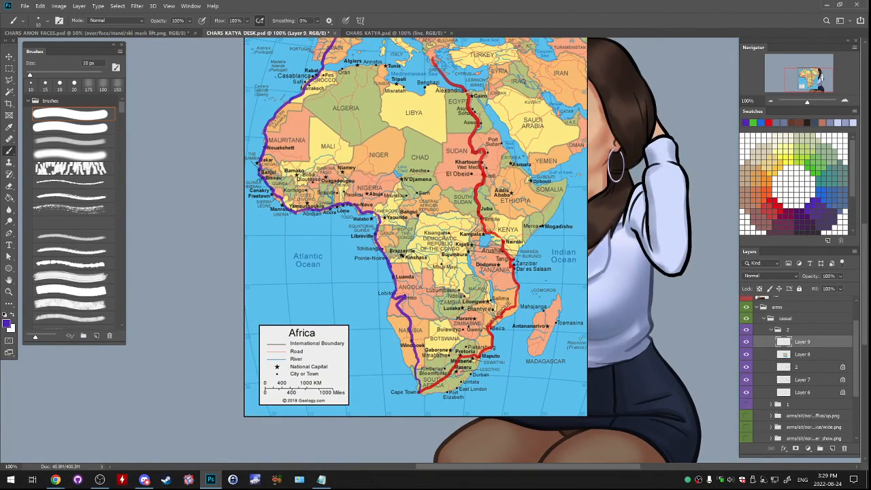
drag(440, 247, 478, 422)
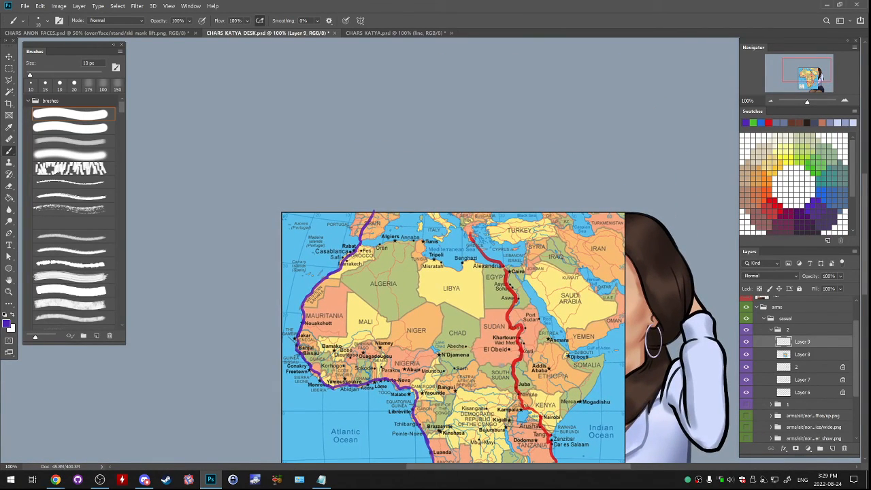
drag(373, 210, 384, 193)
mouse_move(371, 212)
mouse_down()
mouse_move(390, 170)
mouse_move(382, 131)
mouse_up()
mouse_move(364, 105)
mouse_down()
mouse_move(351, 115)
mouse_move(384, 140)
mouse_up()
key(ctrl+z)
mouse_move(371, 86)
mouse_down()
mouse_move(402, 110)
mouse_move(362, 102)
mouse_up()
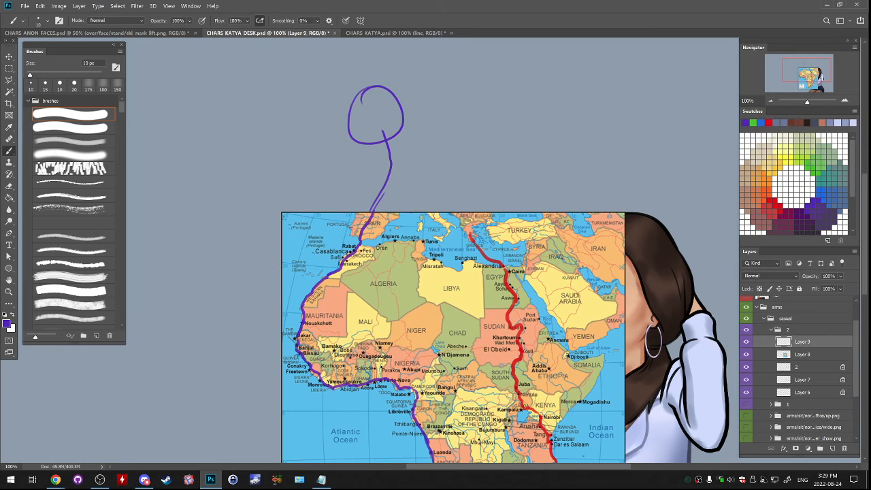
- Draw a red line from the purple circle down to the red route's start in Greece, redoing the rough attempts
click(769, 123)
mouse_move(414, 128)
mouse_down()
mouse_move(440, 168)
mouse_move(456, 226)
mouse_move(419, 166)
mouse_up()
key(ctrl+z)
key(ctrl+z)
drag(402, 134, 451, 202)
key(ctrl+z)
key(ctrl+z)
drag(396, 136, 408, 176)
mouse_move(394, 135)
mouse_down()
mouse_move(404, 184)
mouse_move(459, 215)
mouse_move(469, 235)
mouse_up()
key(ctrl+minus)
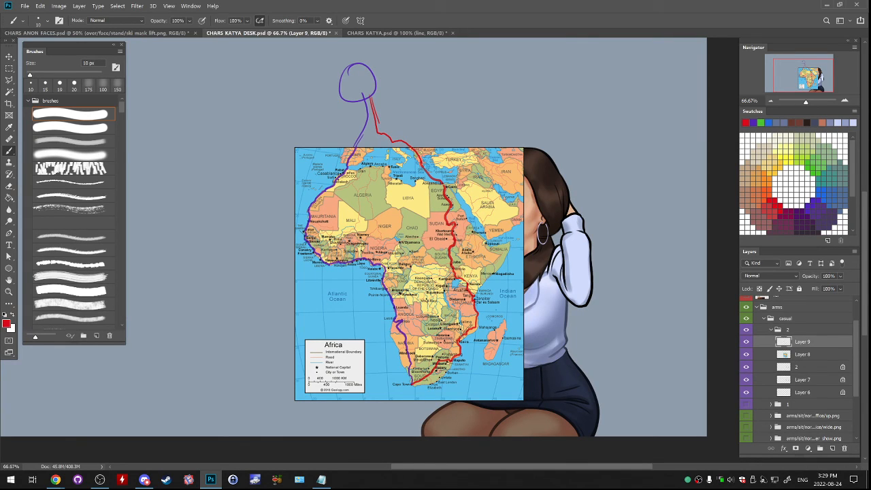
- Paste the Google Maps screenshot and keep only its Europe–Africa map area as a separate layer
key(alt+Tab)
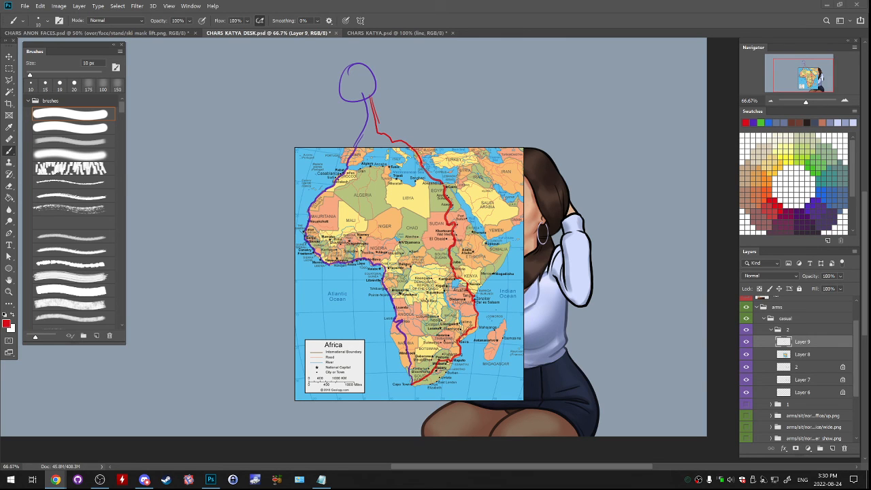
key(ctrl+minus)
key(ctrl+minus)
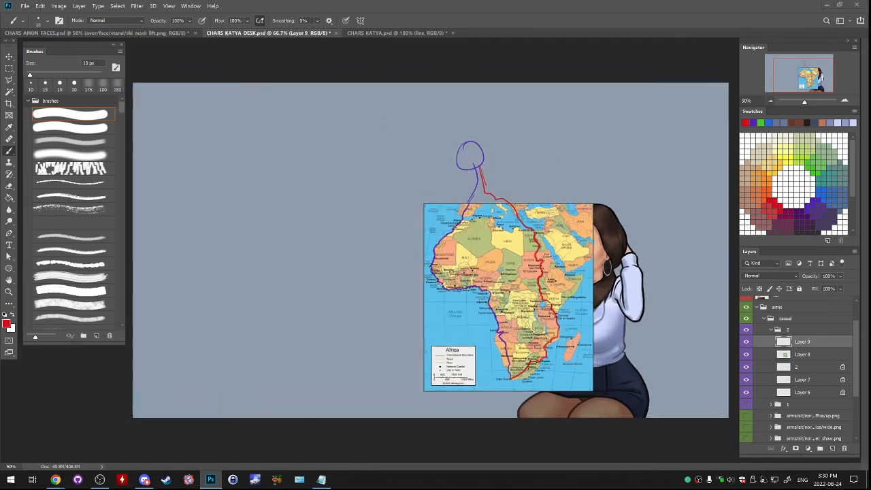
key(ctrl+v)
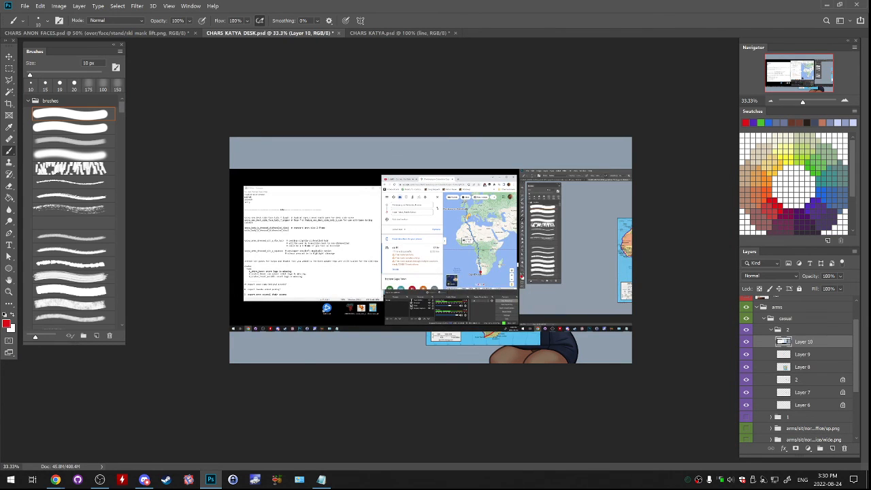
click(9, 69)
mouse_move(450, 202)
mouse_down()
mouse_move(466, 212)
mouse_move(505, 277)
mouse_up()
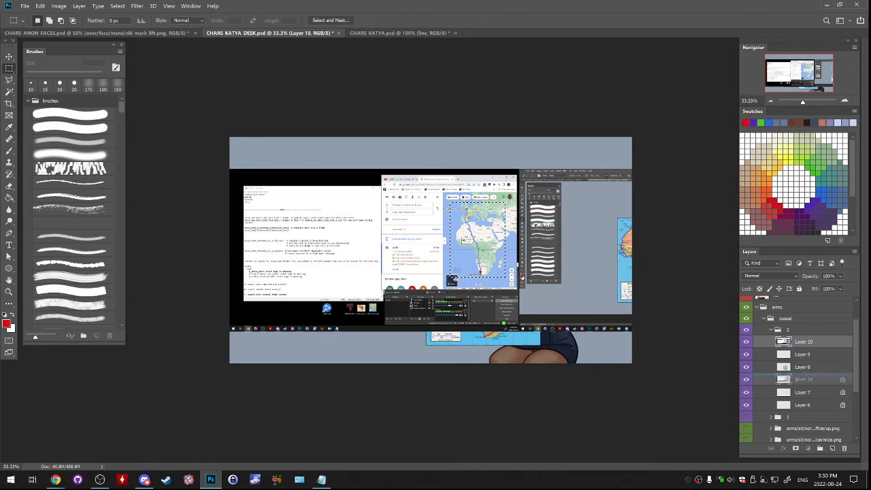
drag(803, 379, 844, 448)
key(ctrl+v)
- Enlarge the cropped Google map and place it beside the Africa map, clear of the drawn routes
key(ctrl+t)
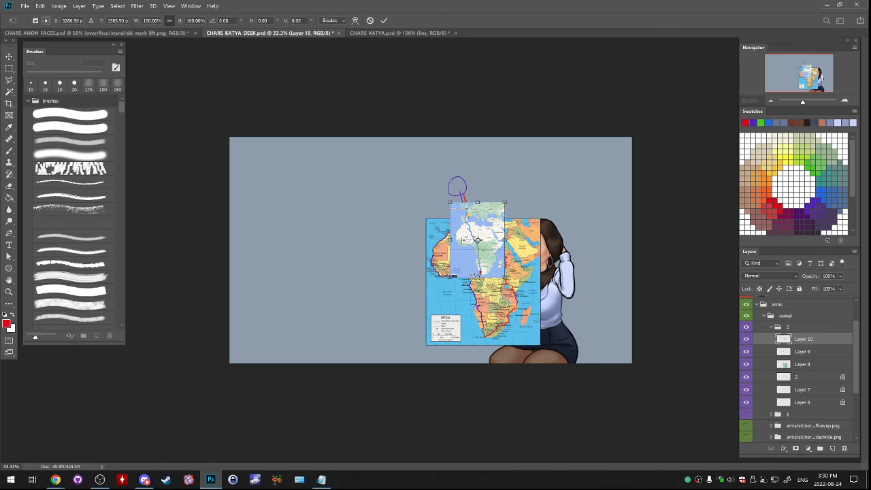
drag(504, 278, 401, 268)
key(Return)
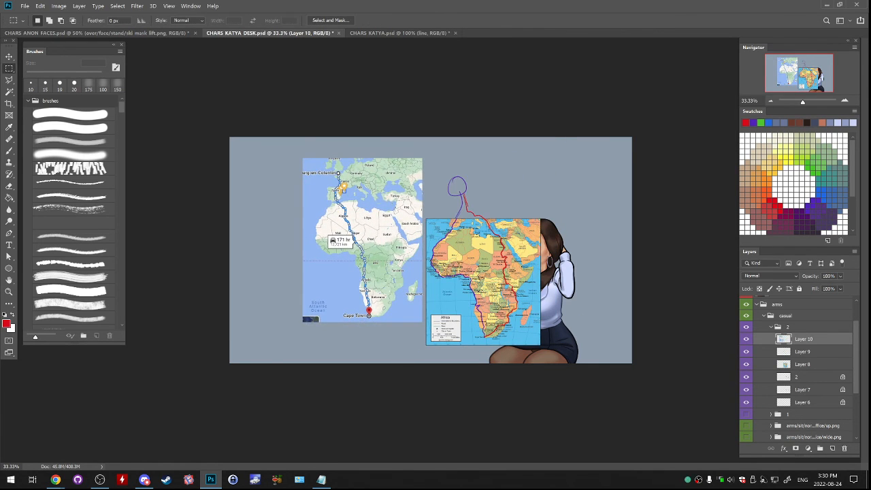
key(ctrl+plus)
key(ctrl+plus)
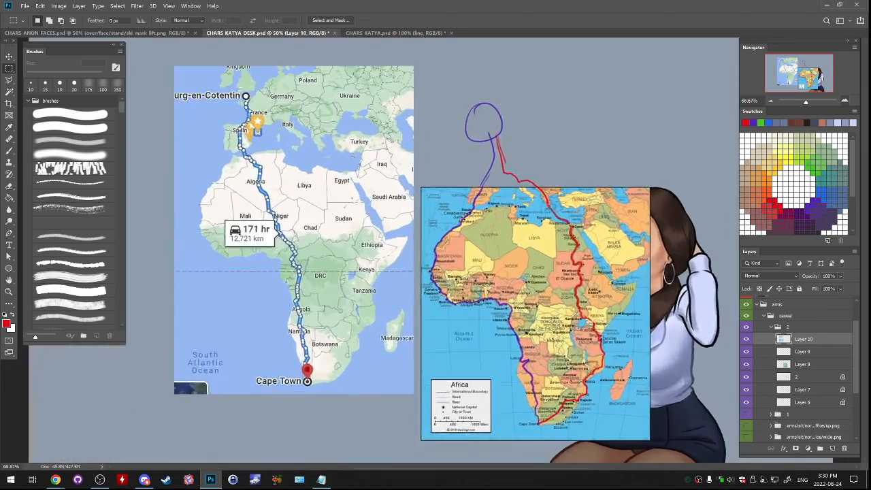
- On a new layer, circle in red the Google route's section through Central Africa
drag(408, 258, 514, 275)
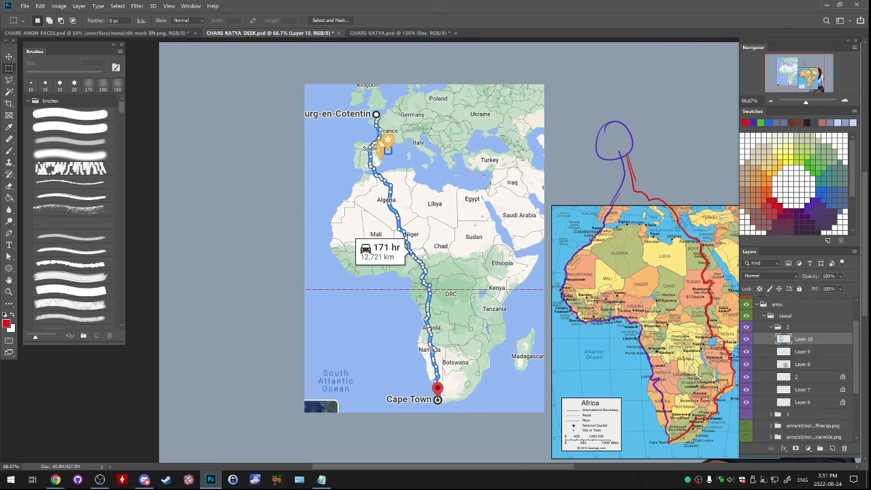
key(ctrl+alt+shift+n)
key(b)
mouse_move(425, 230)
mouse_down()
mouse_move(406, 251)
mouse_move(445, 321)
mouse_move(409, 244)
mouse_move(410, 289)
mouse_up()
key(ctrl+z)
key(ctrl+z)
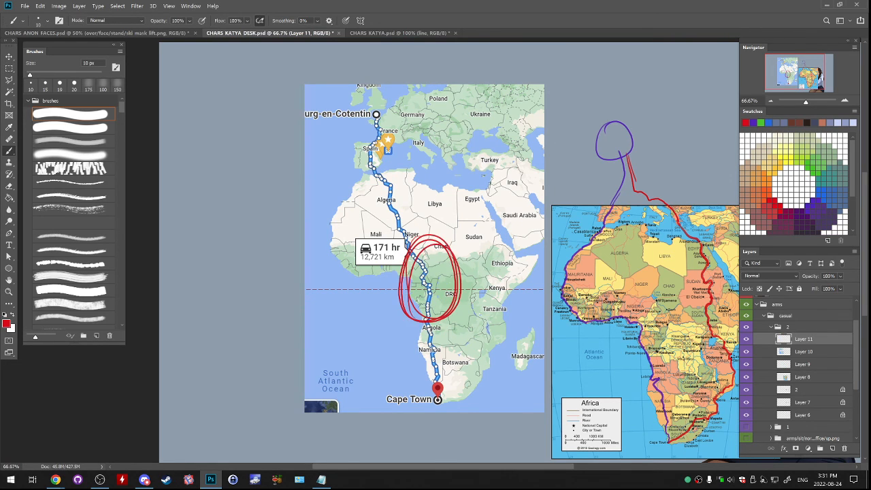
key(ctrl+z)
mouse_move(418, 249)
mouse_down()
mouse_move(460, 261)
mouse_move(408, 243)
mouse_move(416, 304)
mouse_up()
key(ctrl+z)
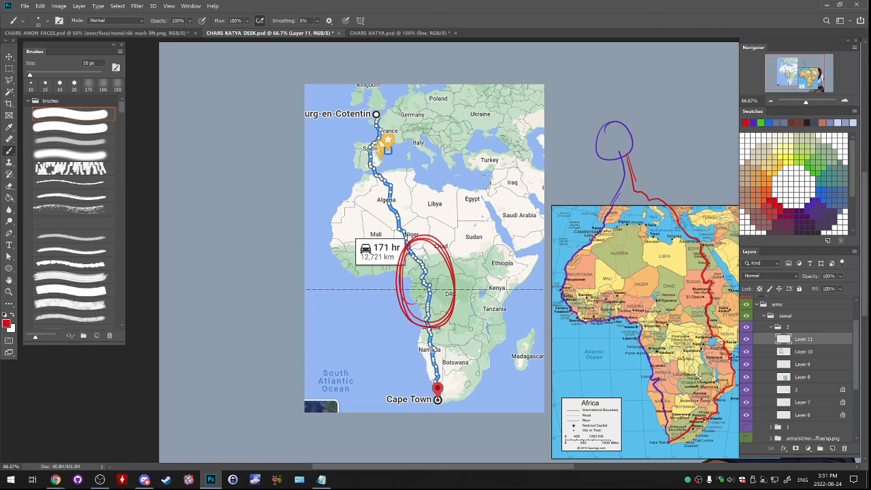
- Try further red marks around Central and southern Africa on the Google map, undoing each one
drag(414, 236, 418, 243)
key(ctrl+z)
drag(435, 292, 403, 206)
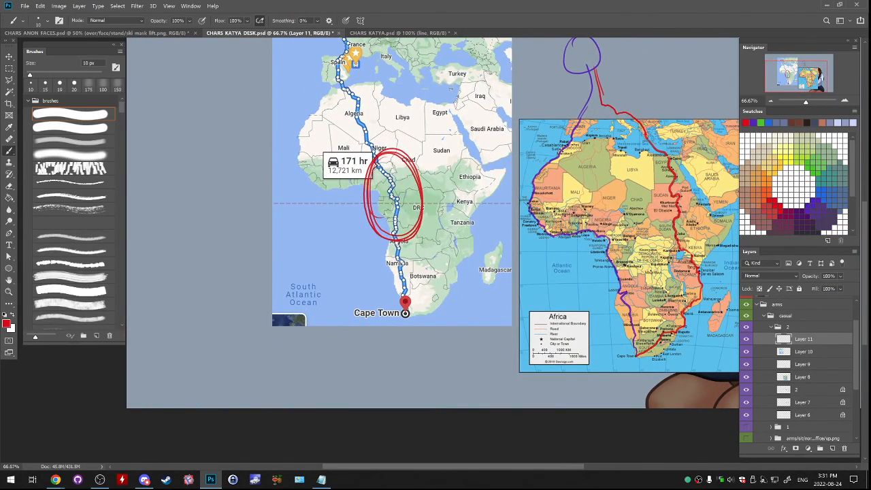
mouse_move(449, 262)
mouse_down()
mouse_move(455, 269)
mouse_move(448, 266)
mouse_move(401, 319)
mouse_move(410, 316)
mouse_up()
key(ctrl+z)
drag(397, 256, 394, 260)
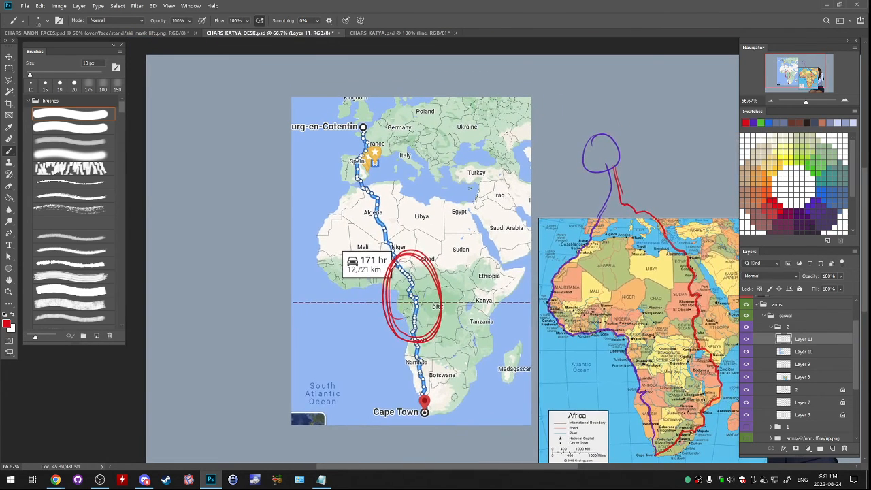
- On a new layer, circle Nigeria and outline the Democratic Republic of the Congo with a 45 px red brush, and undo both
key(alt+Tab)
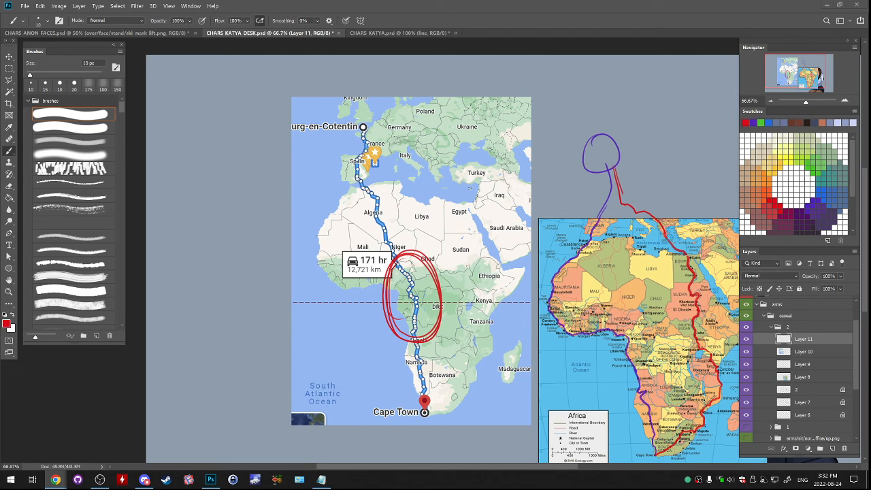
key(ctrl+shift+alt+n)
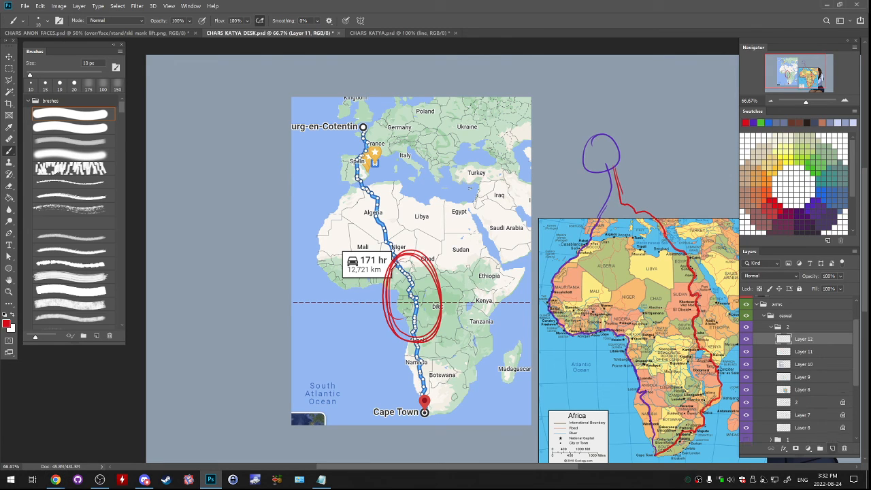
key(bracketright)
key(bracketright)
key(bracketright)
key(bracketright)
key(bracketright)
key(bracketright)
mouse_move(612, 309)
mouse_down()
mouse_move(641, 311)
mouse_move(614, 304)
mouse_up()
key(ctrl+z)
key(ctrl+z)
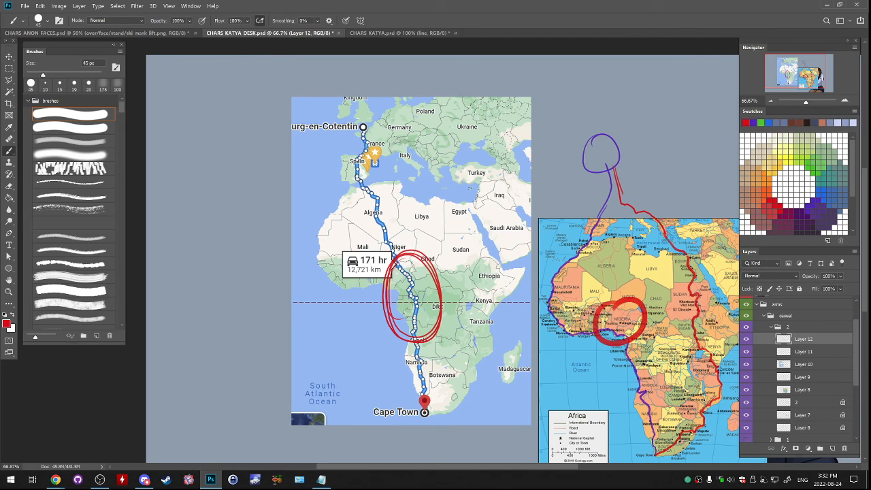
mouse_move(677, 320)
mouse_down()
mouse_move(648, 352)
mouse_move(682, 382)
mouse_move(704, 329)
mouse_move(673, 317)
mouse_up()
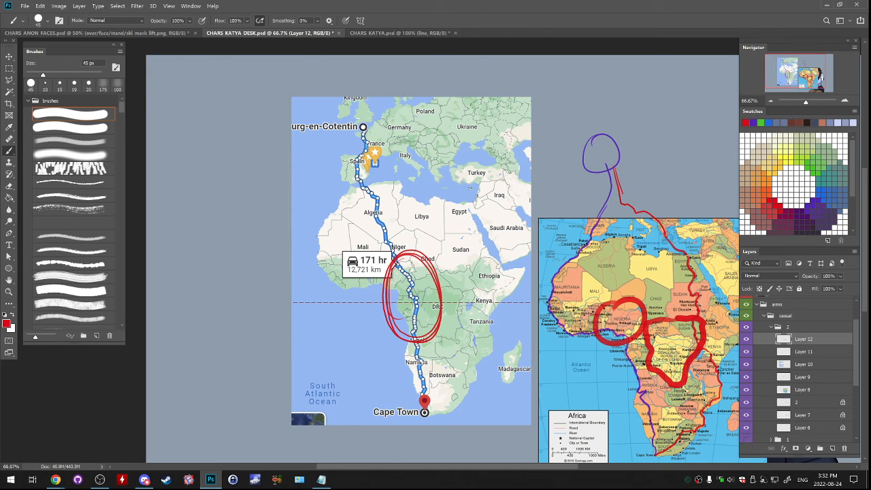
key(ctrl+z)
key(ctrl+z)
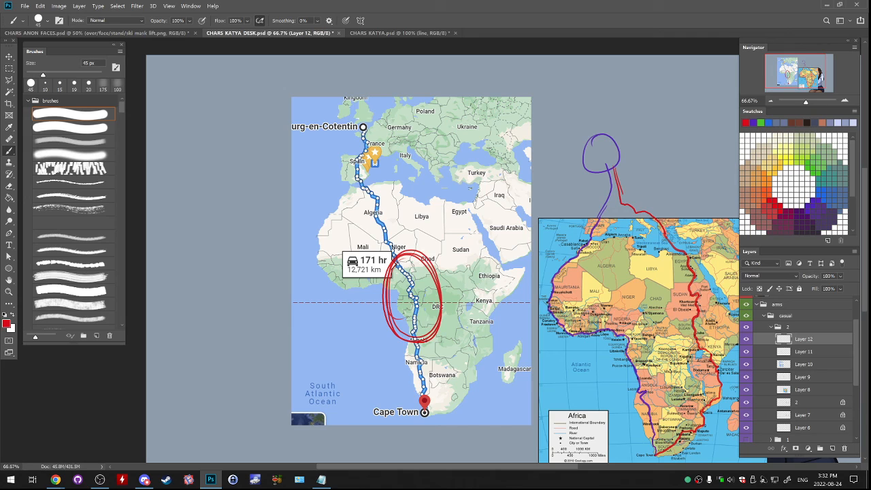
- With a 10 px brush, reroute the red line through Ethiopia and Kenya and cover the old stretch with colours sampled from the map
key(bracketleft)
key(bracketleft)
key(bracketleft)
key(bracketleft)
key(bracketleft)
key(bracketleft)
key(bracketleft)
alt+click(693, 320)
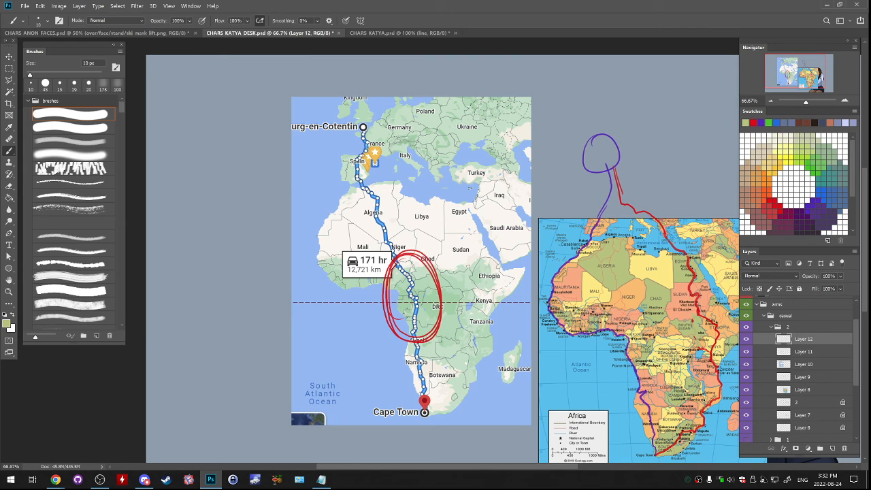
alt+click(698, 340)
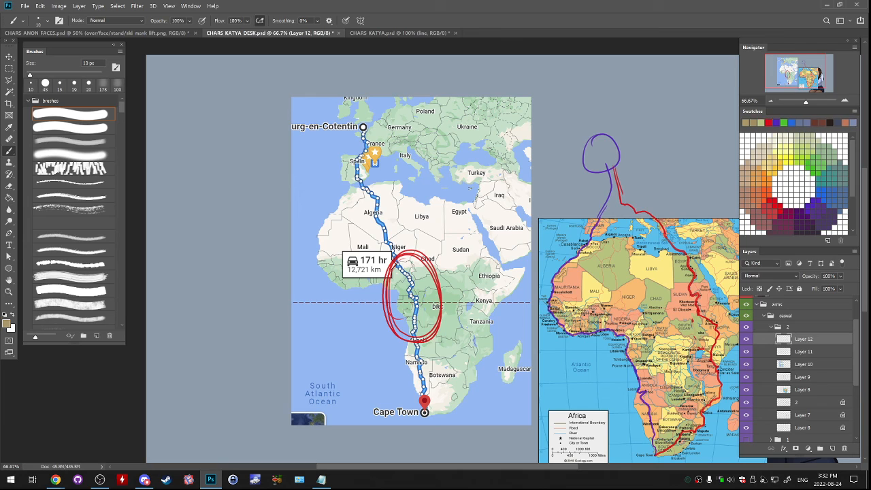
alt+click(708, 349)
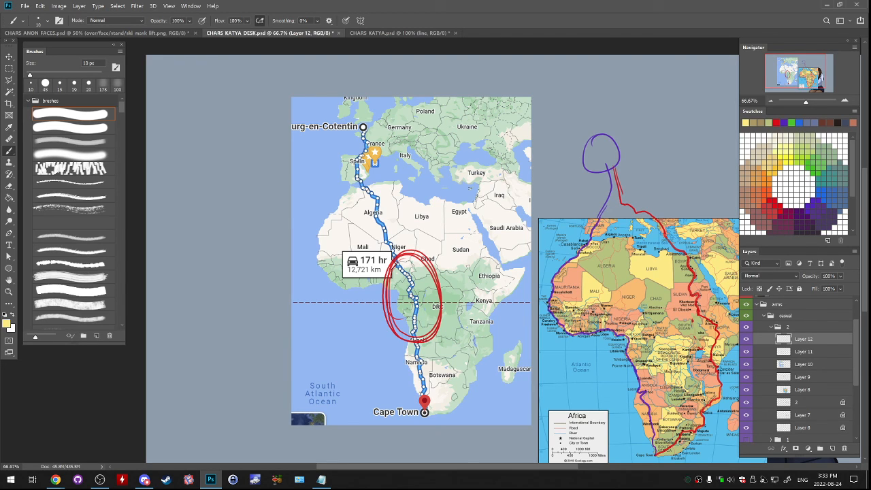
- Sample the route's red and draw an alternative branch from Egypt along Sudan's Red Sea coast to Ethiopia
drag(612, 306, 564, 288)
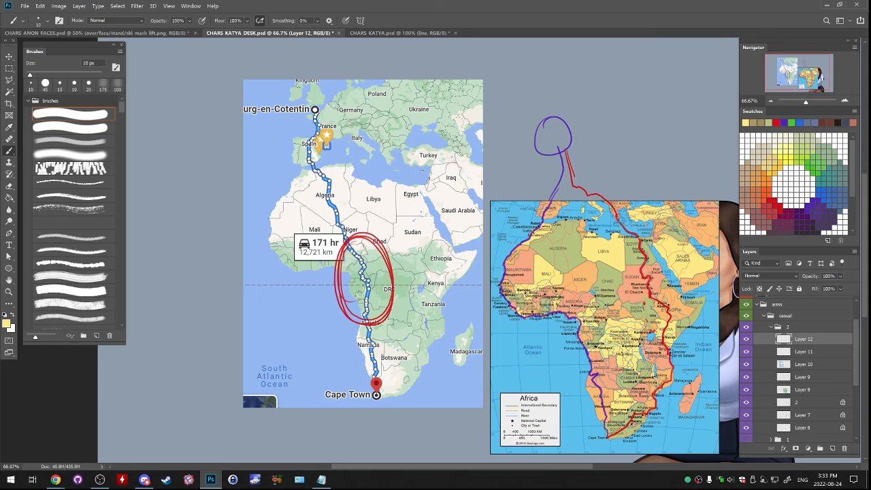
alt+click(644, 249)
alt+click(642, 250)
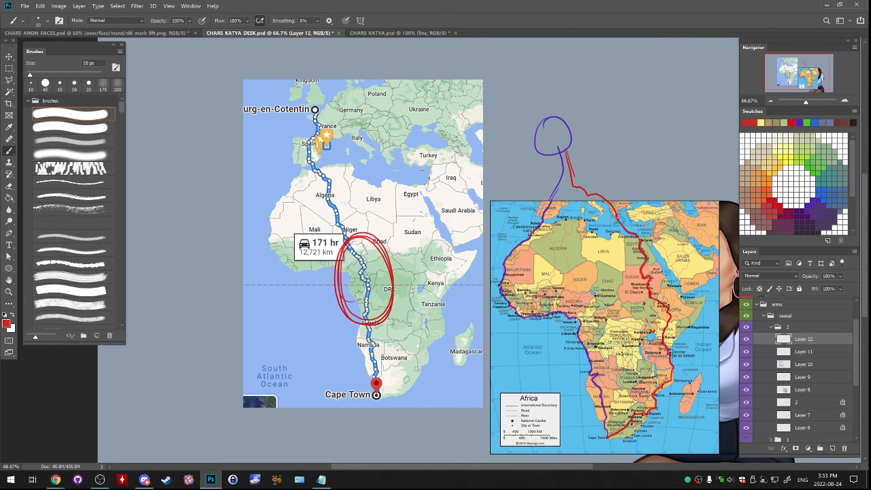
drag(641, 242, 666, 257)
mouse_move(652, 292)
mouse_down()
mouse_move(590, 242)
mouse_move(643, 282)
mouse_up()
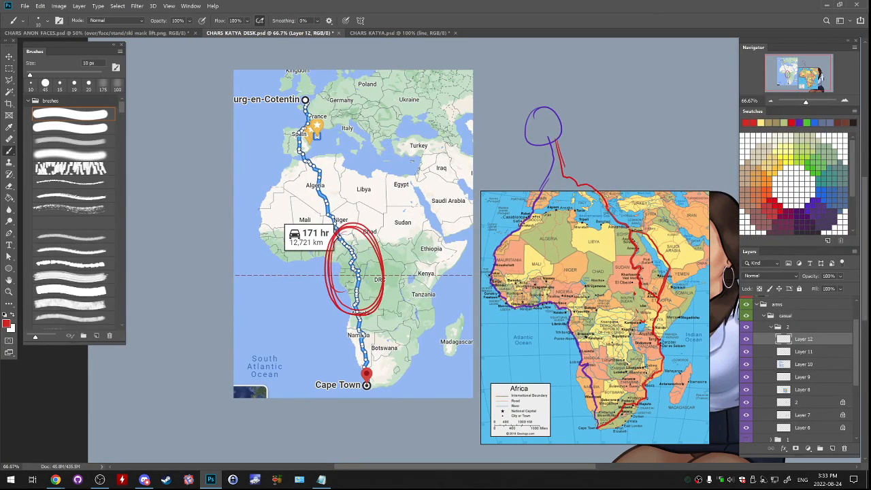
- Delete both map layers and all route annotation layers, Layer 8 to Layer 12, leaving the character artwork
key(alt+Tab)
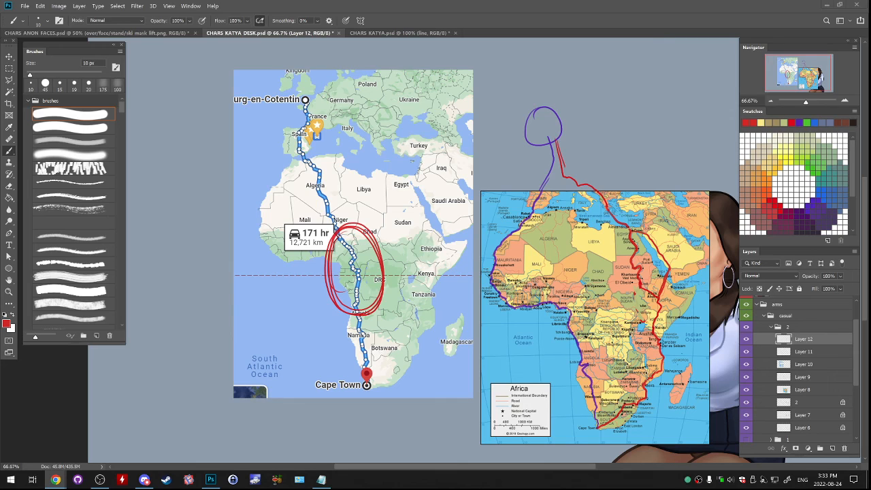
key(alt+Tab)
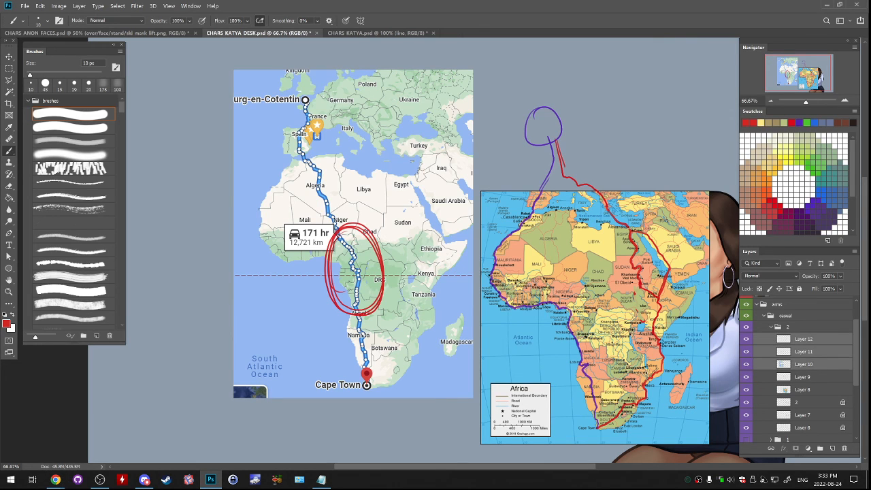
drag(803, 390, 844, 448)
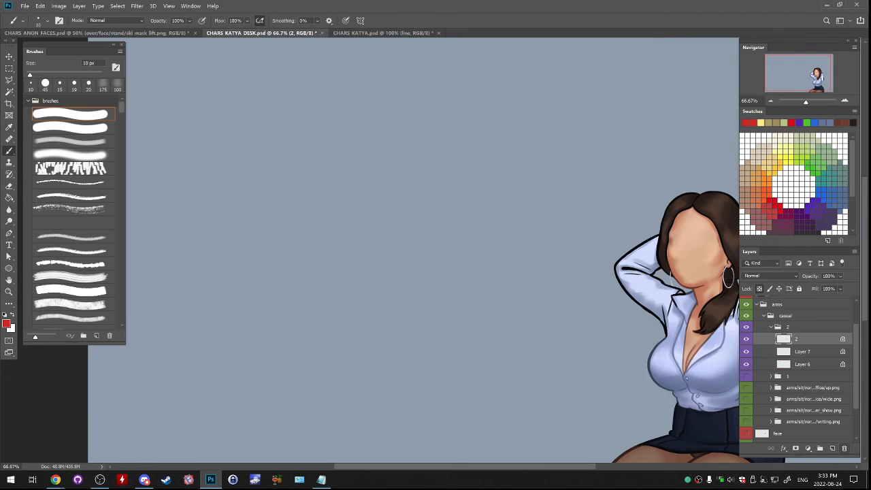
click(746, 338)
click(746, 339)
- Make Layer 7 active and set up a 200 px soft shading brush with a muted blue sampled from the shirt
drag(653, 272, 278, 174)
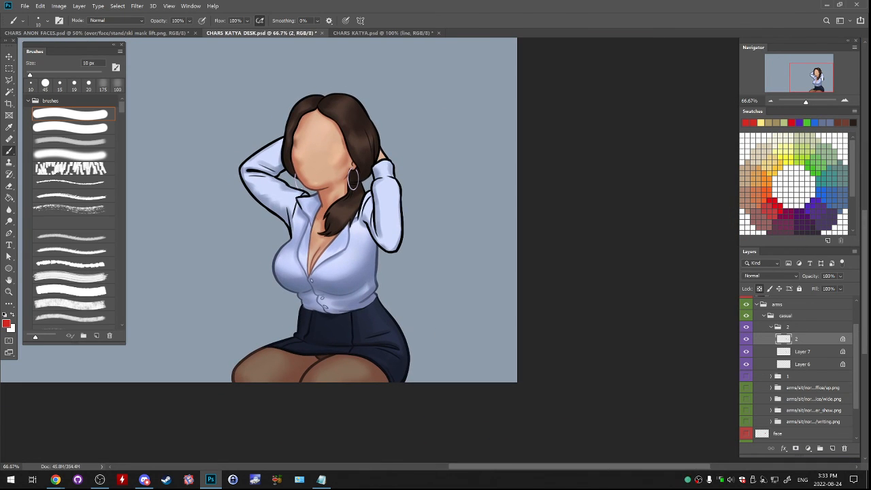
click(802, 352)
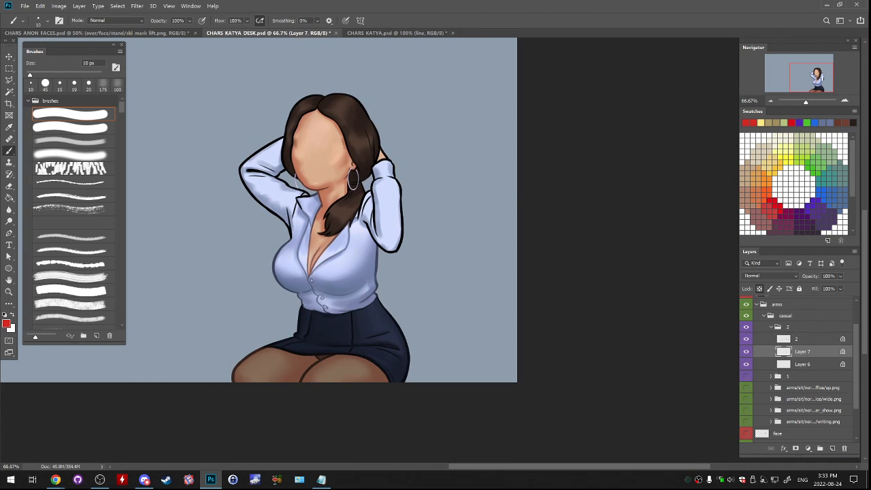
key(ctrl+plus)
drag(340, 204, 411, 266)
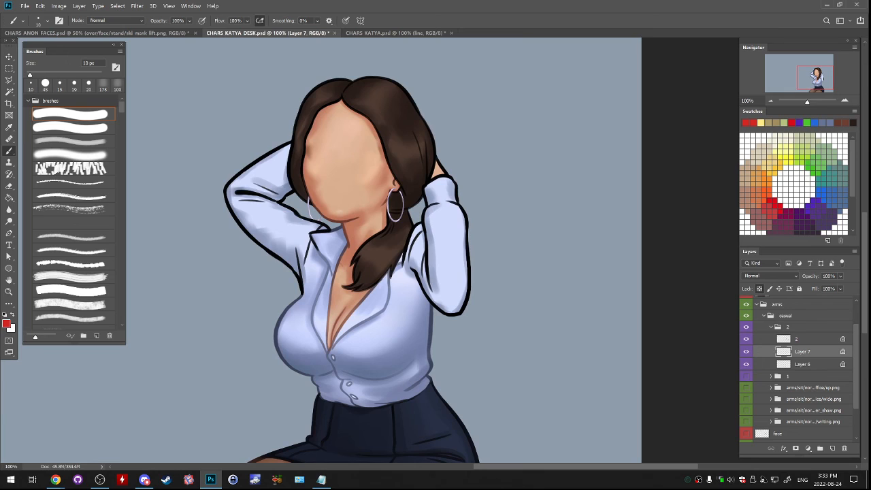
click(74, 155)
click(73, 142)
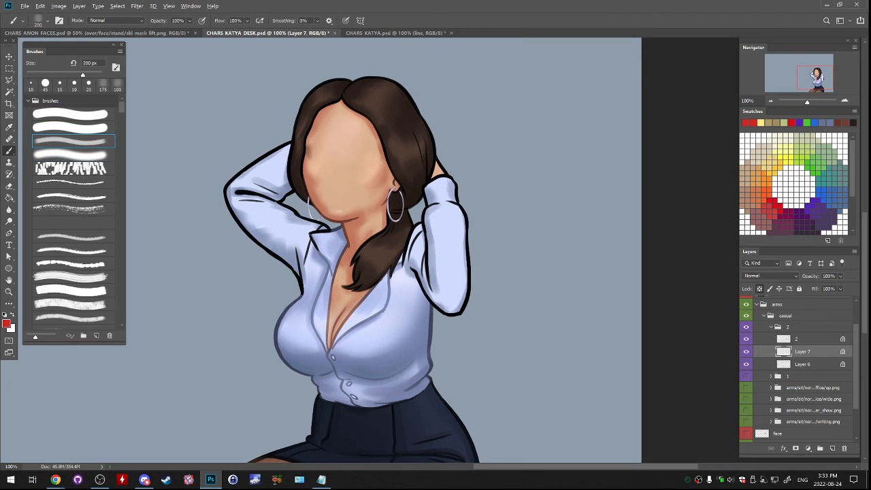
alt+click(293, 261)
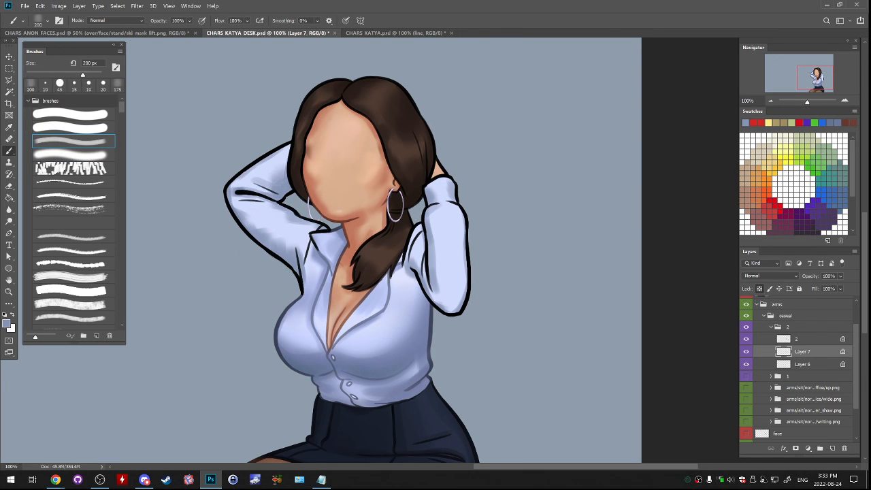
- Try broad 200 px shading strokes on both shirt sleeves and undo each one
mouse_move(272, 192)
mouse_down()
mouse_move(262, 189)
mouse_move(237, 208)
mouse_move(232, 186)
mouse_move(248, 225)
mouse_up()
key(ctrl+z)
mouse_move(424, 246)
mouse_down()
mouse_move(435, 301)
mouse_move(459, 302)
mouse_up()
key(ctrl+z)
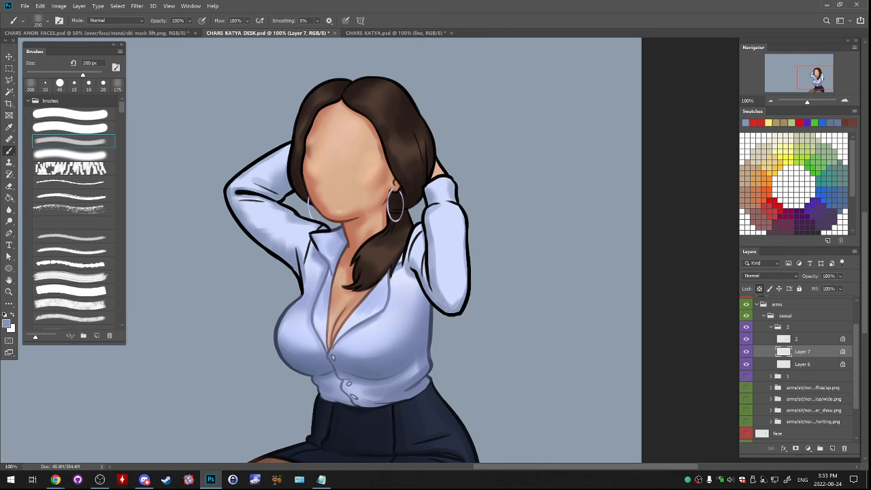
mouse_move(409, 267)
mouse_down()
mouse_move(413, 248)
mouse_move(422, 272)
mouse_move(417, 297)
mouse_up()
key(ctrl+z)
- Lock Layer 7's transparent pixels and shade the character's left sleeve with the soft brush at 150 px
key(bracketleft)
key(bracketleft)
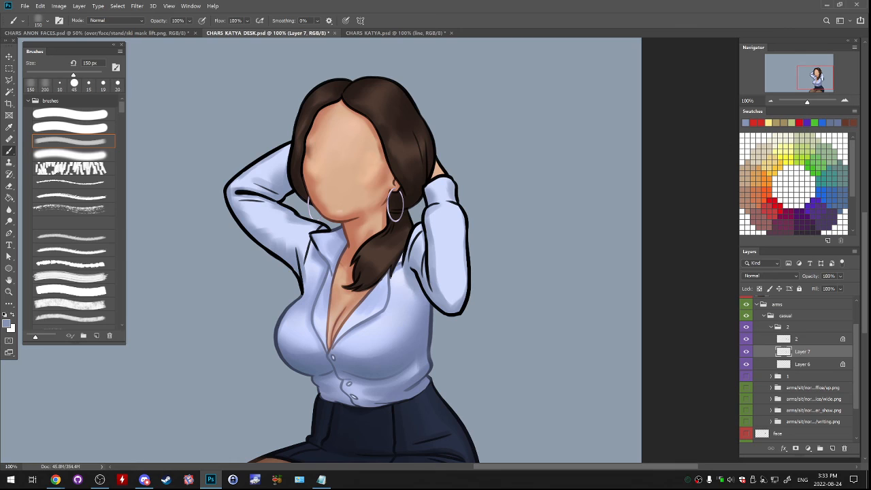
key(slash)
mouse_move(428, 210)
mouse_down()
mouse_move(419, 244)
mouse_move(438, 251)
mouse_move(445, 301)
mouse_up()
key(ctrl+z)
key(ctrl+z)
- Switch to the denser soft brush at 70 px and shade the forearm of the character's right sleeve with sampled blues
key(period)
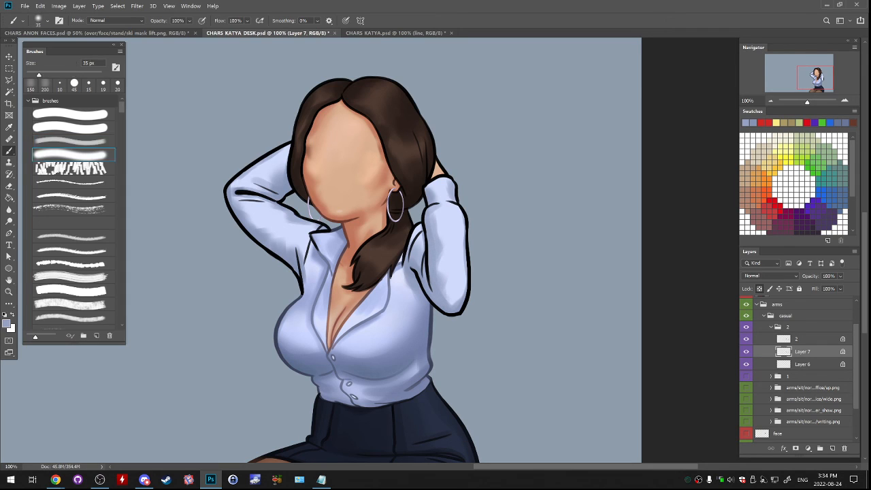
alt+click(242, 175)
key(bracketright)
key(bracketright)
key(bracketright)
key(bracketright)
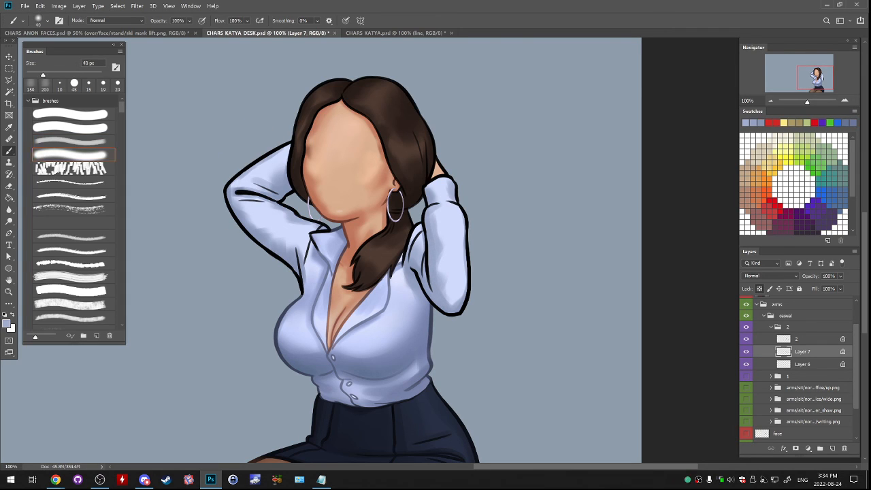
key(bracketright)
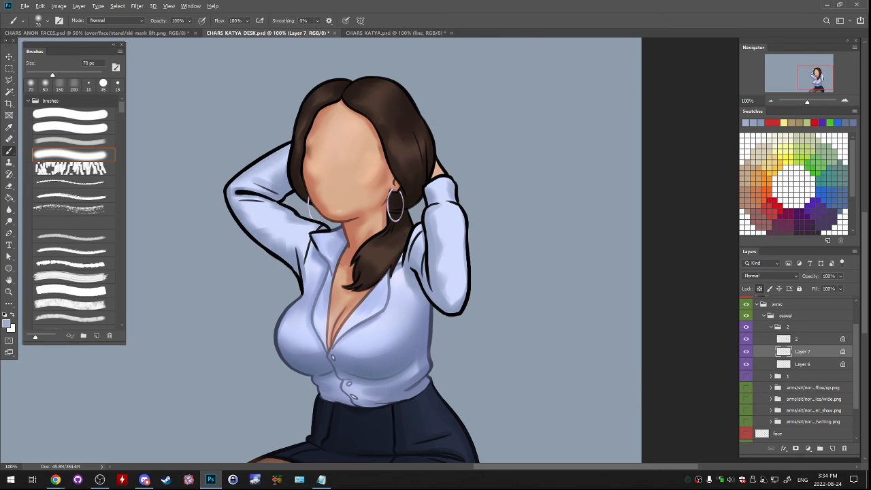
alt+click(270, 171)
drag(268, 162, 281, 153)
alt+click(277, 181)
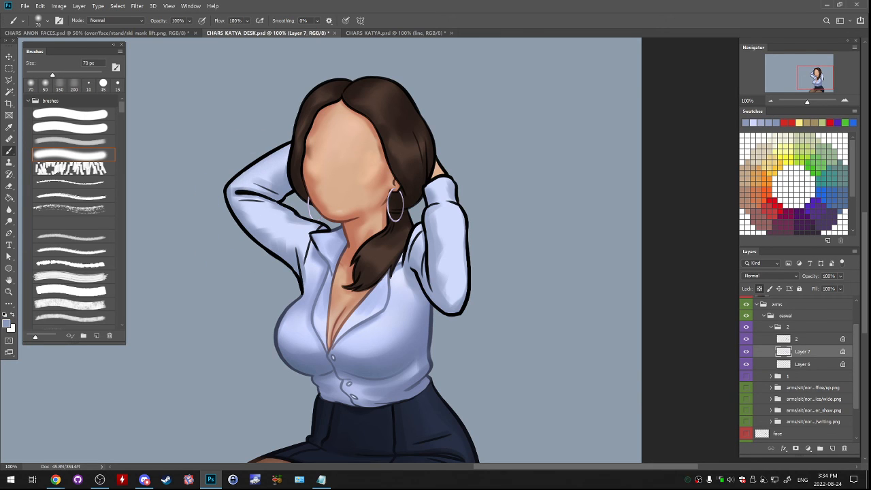
- Shade the elbow crease, upper arm and armpit of the right sleeve with blues sampled from the shirt
alt+click(274, 184)
mouse_move(236, 198)
mouse_down()
mouse_move(292, 243)
mouse_move(305, 232)
mouse_move(280, 213)
mouse_up()
alt+click(293, 218)
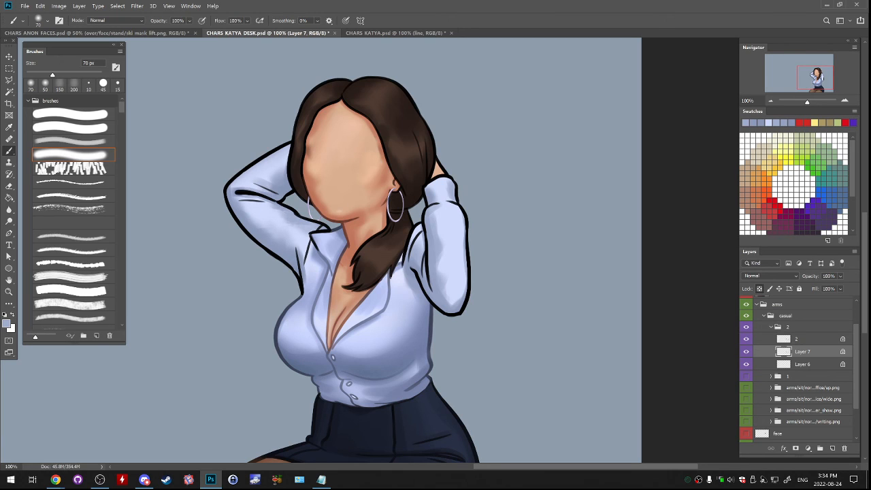
alt+click(310, 267)
drag(301, 254, 305, 276)
alt+click(299, 253)
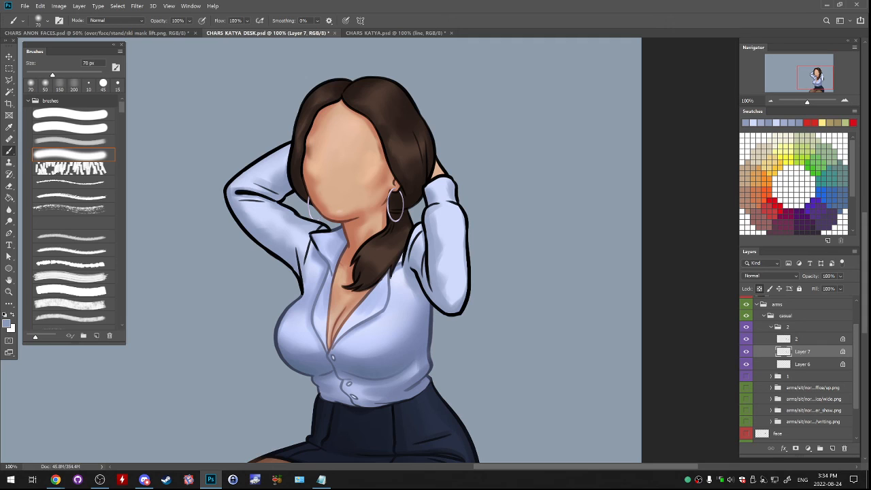
alt+click(303, 267)
- Enlarge the soft brush to 90 px and blend shadows down the length and outer edge of the left sleeve
key(bracketright)
key(bracketright)
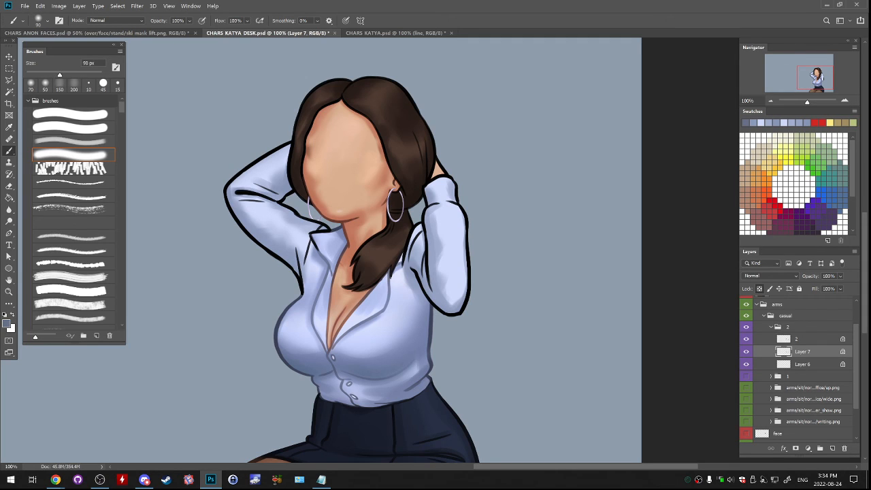
alt+click(433, 246)
drag(436, 214, 449, 302)
drag(463, 233, 465, 255)
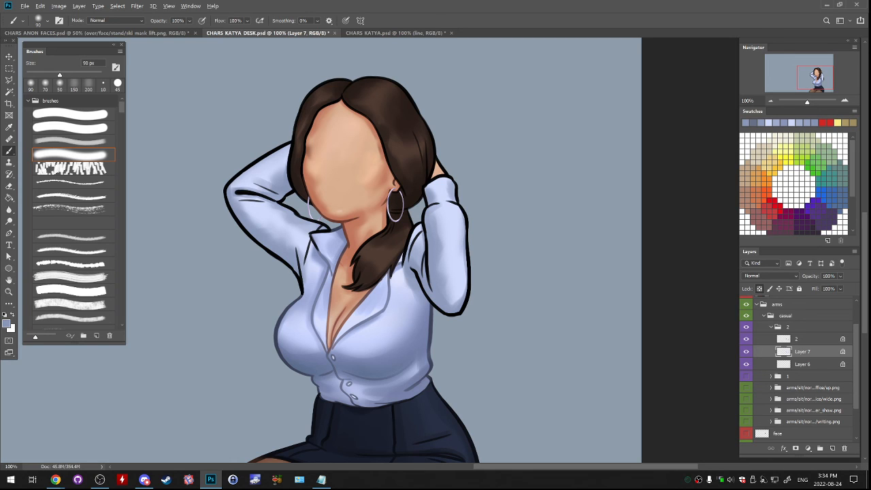
- Shade the cuff, the elbow and the remaining outer edge of the left sleeve with sampled blues
drag(458, 205, 461, 219)
mouse_move(450, 180)
mouse_down()
mouse_move(452, 196)
mouse_move(438, 196)
mouse_up()
alt+click(439, 193)
alt+click(438, 298)
drag(465, 281, 457, 302)
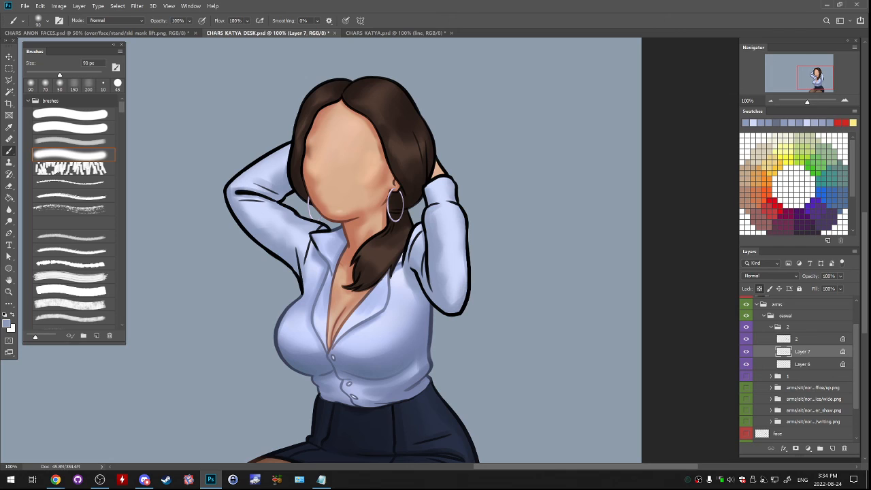
drag(466, 262, 465, 277)
- Shade the exposed left wrist on Layer 6 with a sampled skin shadow at 45 px and tint its outline brown on layer 2
alt+click(384, 182)
click(746, 352)
click(746, 364)
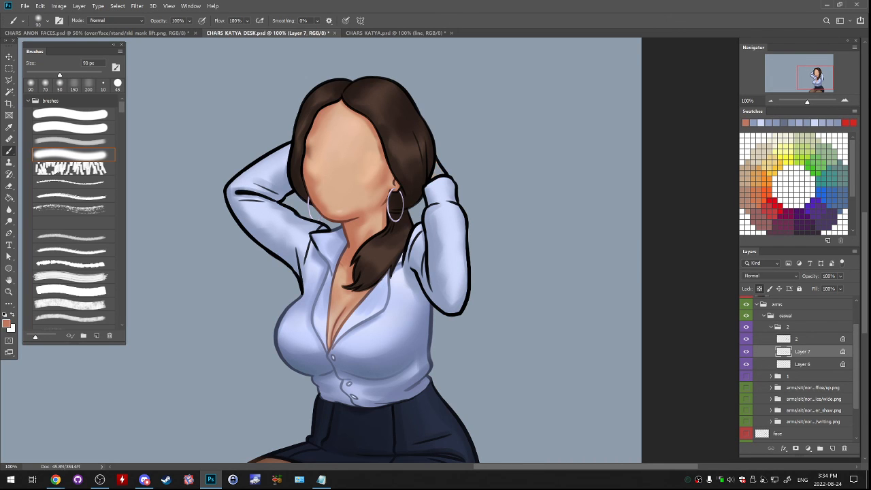
click(746, 363)
click(803, 364)
key(bracketleft)
key(bracketleft)
key(bracketleft)
key(bracketleft)
key(bracketleft)
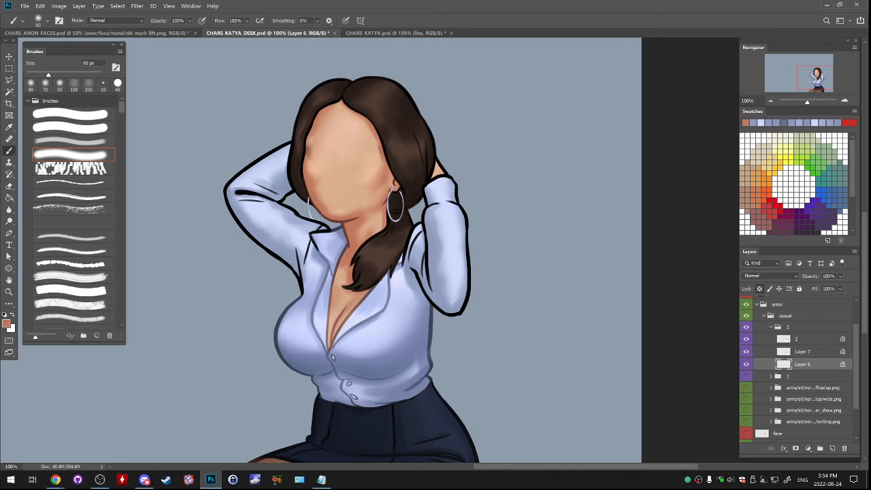
drag(436, 161, 442, 174)
click(803, 339)
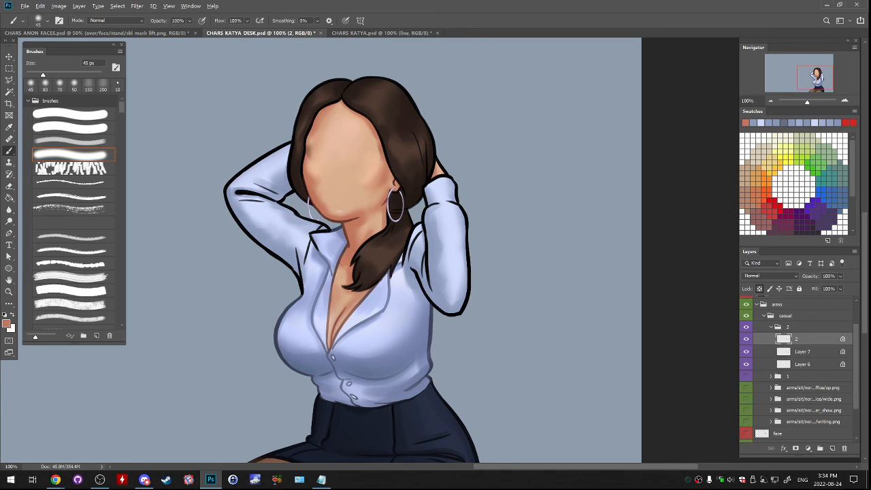
alt+click(343, 221)
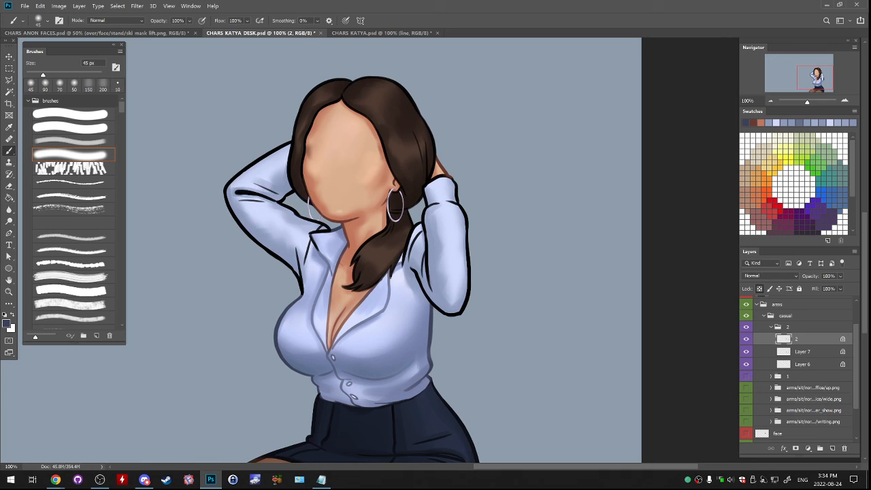
- Recolour the right sleeve's black outline and fold lines on layer 2 dark blue with a 60 px soft brush
key(bracketright)
key(bracketright)
mouse_move(267, 155)
mouse_down()
mouse_move(287, 143)
mouse_move(246, 168)
mouse_move(230, 204)
mouse_move(287, 197)
mouse_up()
drag(230, 209, 262, 245)
drag(286, 197, 291, 193)
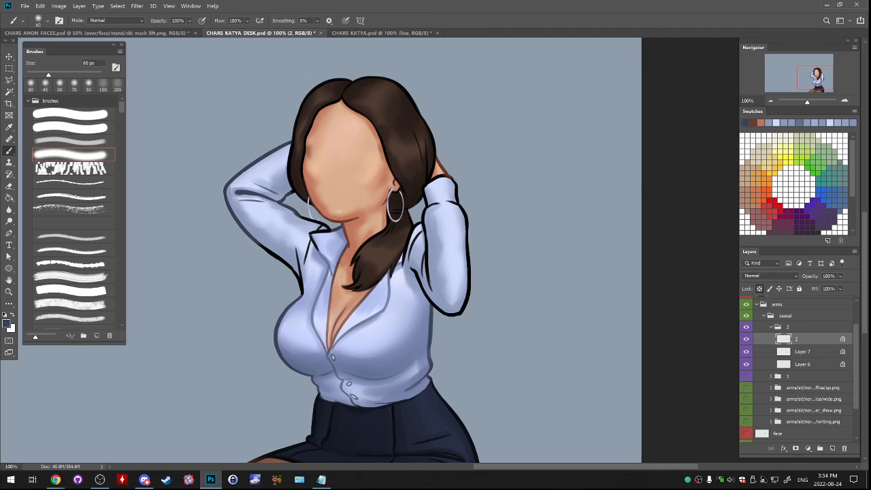
mouse_move(300, 288)
mouse_down()
mouse_move(295, 265)
mouse_move(263, 246)
mouse_up()
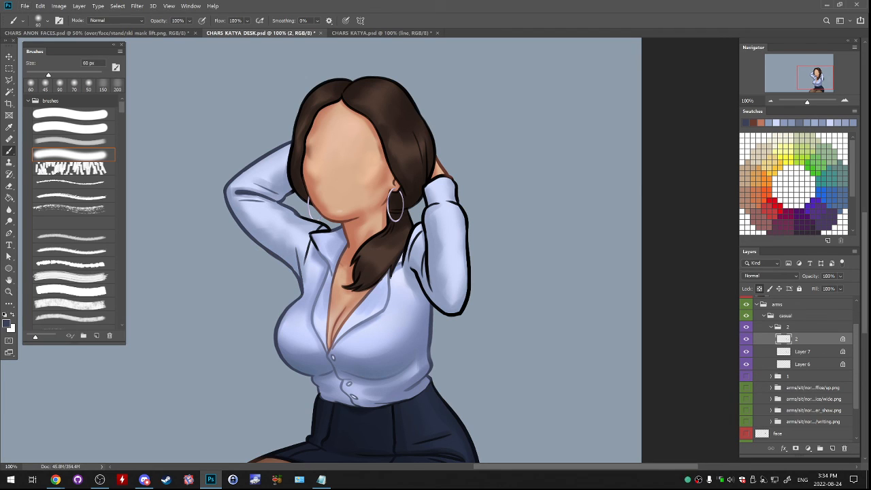
mouse_move(316, 252)
mouse_down()
mouse_move(311, 234)
mouse_move(329, 229)
mouse_move(302, 217)
mouse_move(325, 224)
mouse_up()
- Recolour the left sleeve's outline, shoulder folds and cuff lines dark blue
mouse_move(447, 177)
mouse_down()
mouse_move(430, 181)
mouse_move(467, 231)
mouse_move(468, 278)
mouse_up()
key(ctrl+z)
drag(464, 299, 449, 315)
mouse_move(469, 275)
mouse_down()
mouse_move(463, 309)
mouse_move(431, 298)
mouse_move(423, 249)
mouse_up()
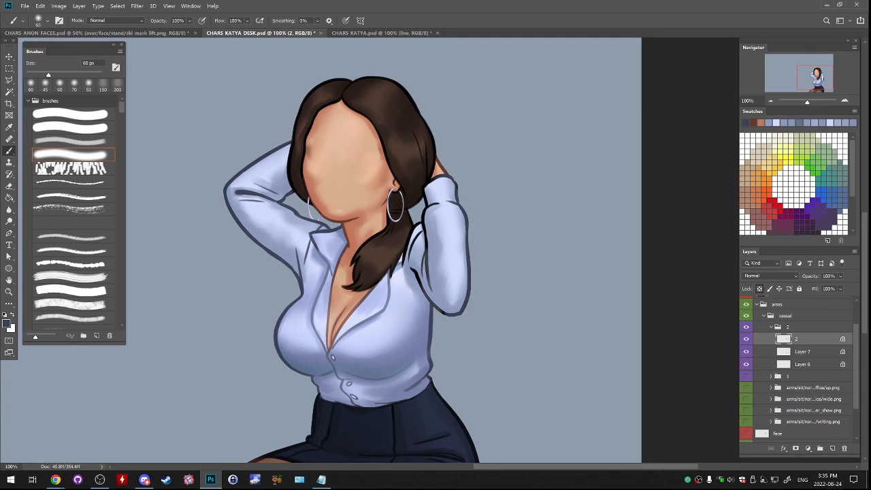
drag(418, 286, 421, 223)
drag(408, 264, 418, 218)
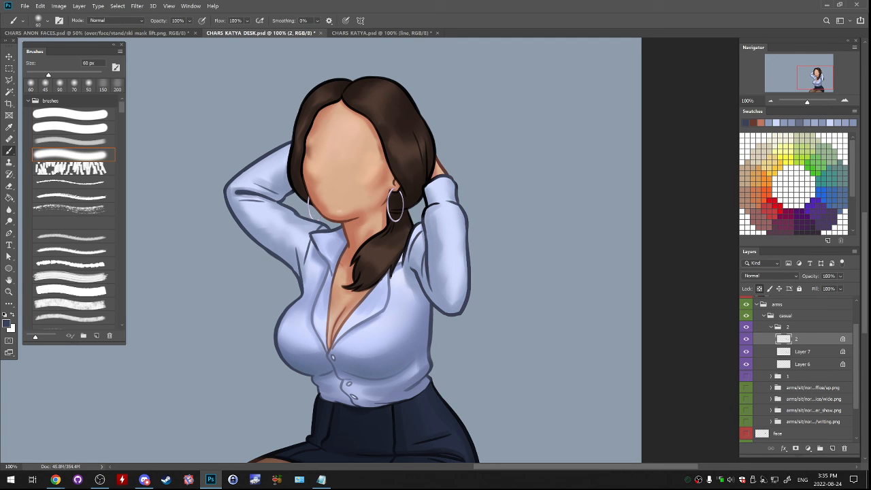
drag(404, 257, 434, 204)
drag(427, 210, 424, 193)
- Sample a lighter shirt blue and soften the inner fold lines at the right elbow, collar and left sleeve
alt+click(431, 236)
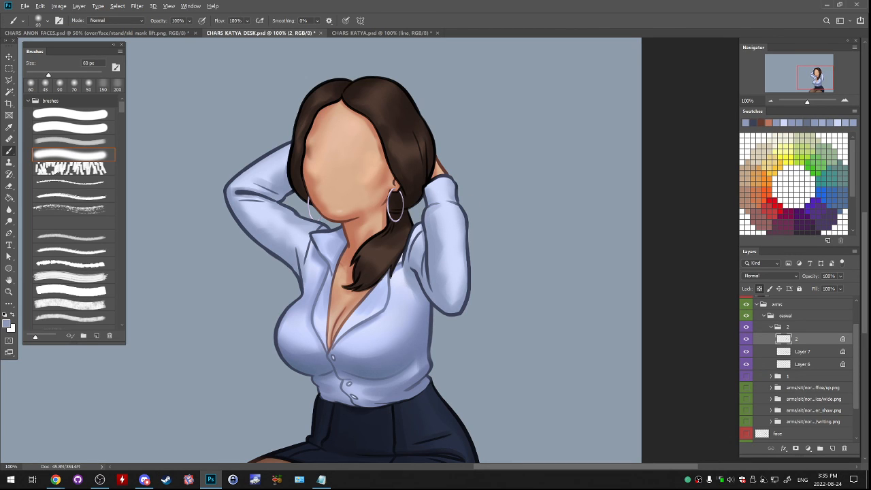
alt+click(284, 258)
drag(236, 193, 270, 198)
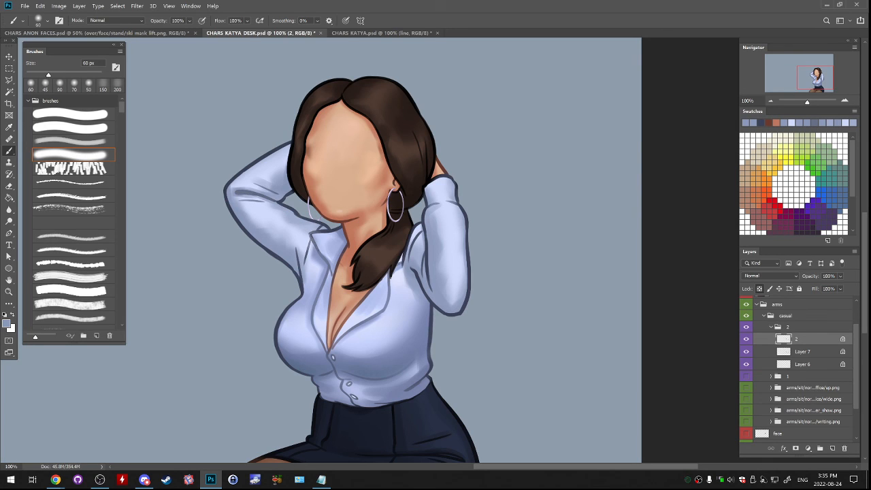
drag(316, 231, 328, 230)
mouse_move(424, 249)
mouse_down()
mouse_move(428, 298)
mouse_move(425, 228)
mouse_up()
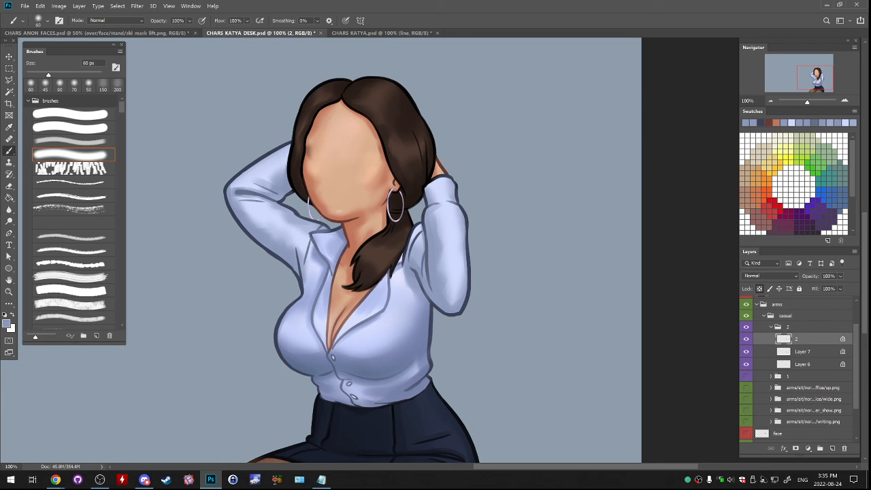
- Check the line layer's visibility and touch up the left cuff and right forearm outlines with sampled blues
click(746, 339)
click(746, 339)
drag(381, 259, 463, 288)
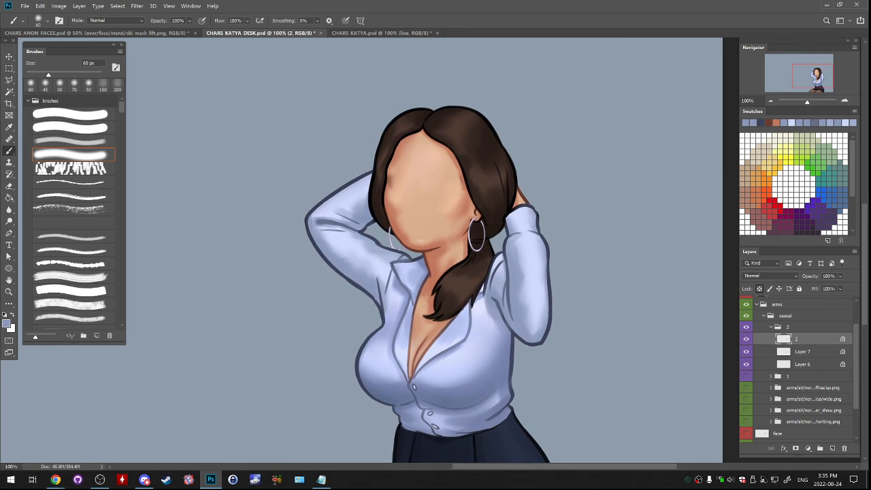
drag(527, 202, 510, 209)
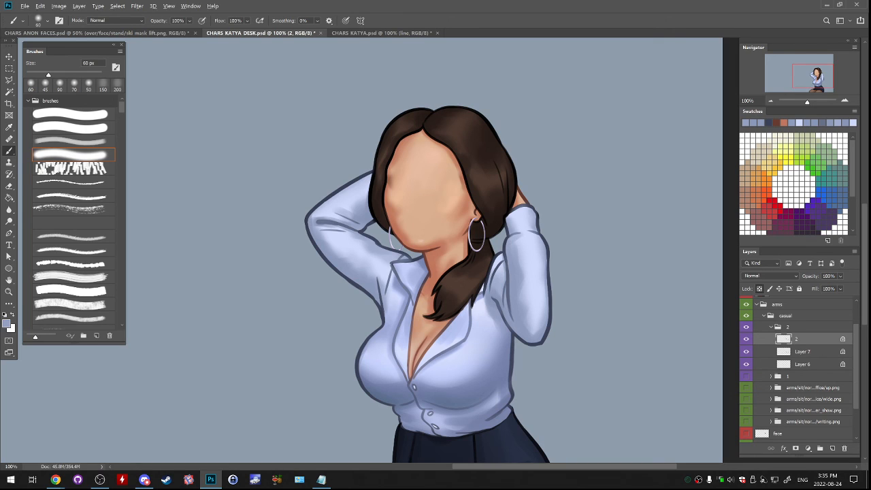
drag(311, 209, 372, 172)
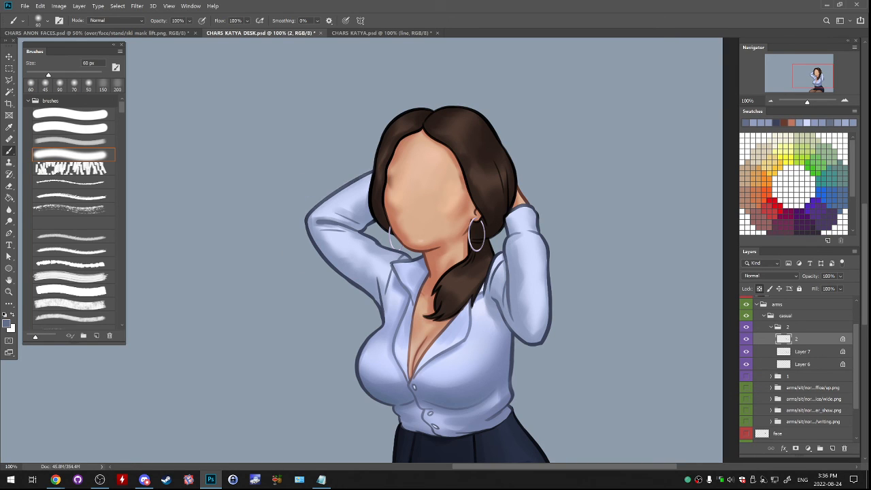
alt+click(537, 216)
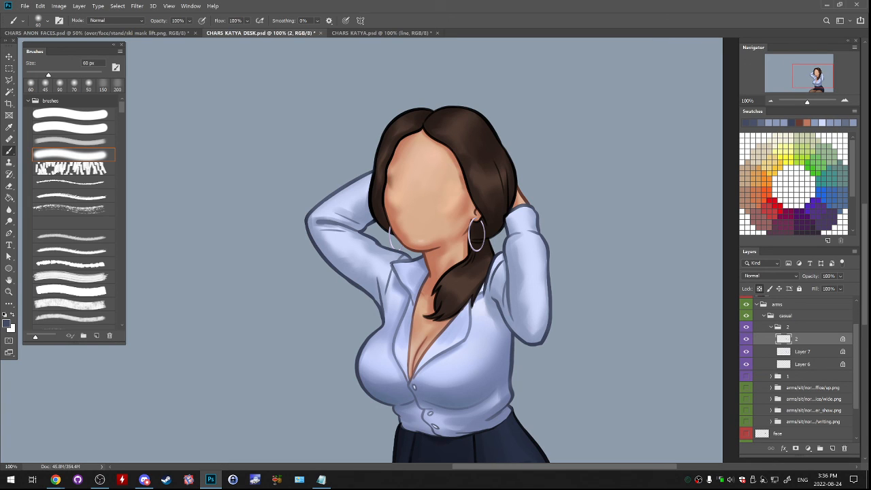
- Collapse group 2 and toggle the visibility of groups 2 and 1 to compare the two arm poses
click(771, 326)
click(746, 338)
click(746, 327)
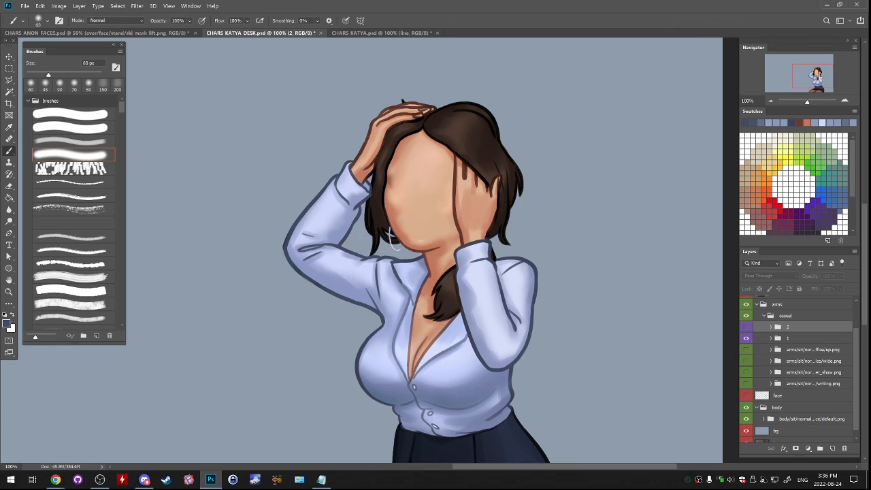
click(746, 327)
click(746, 338)
click(746, 327)
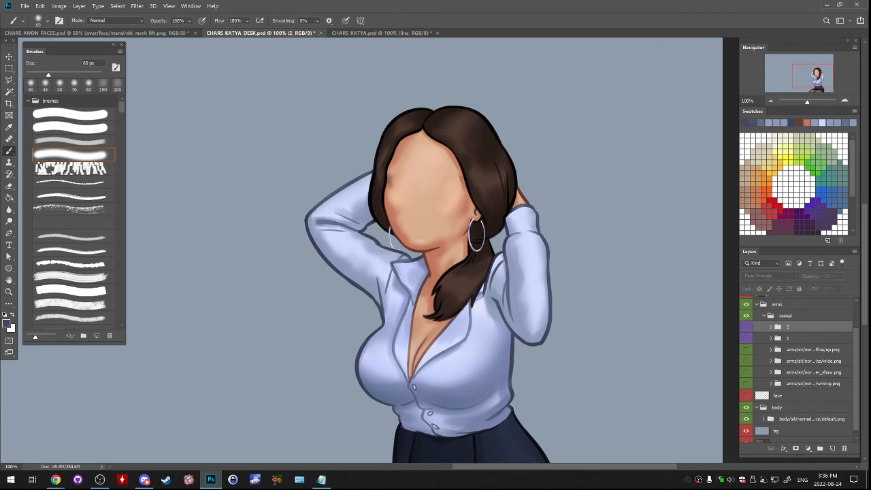
click(747, 338)
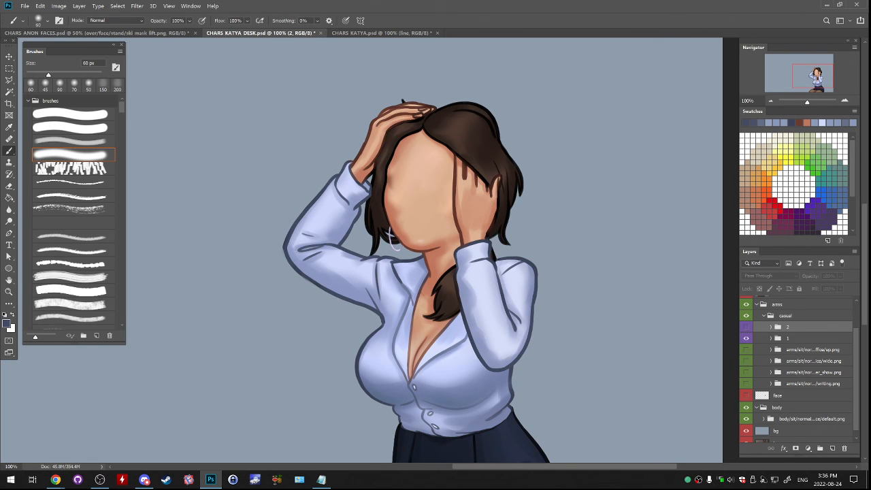
click(746, 338)
click(747, 327)
click(746, 327)
click(746, 338)
- Expand group 1 and hide its stray-hair layer, mess
click(770, 338)
click(800, 388)
click(746, 389)
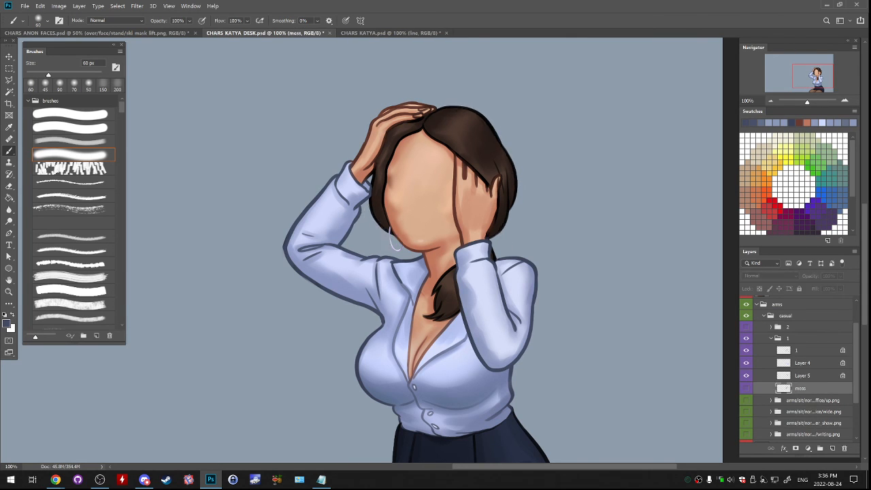
- Show the mess layer in group 1 and add a new layer directly beneath it
click(746, 388)
click(831, 448)
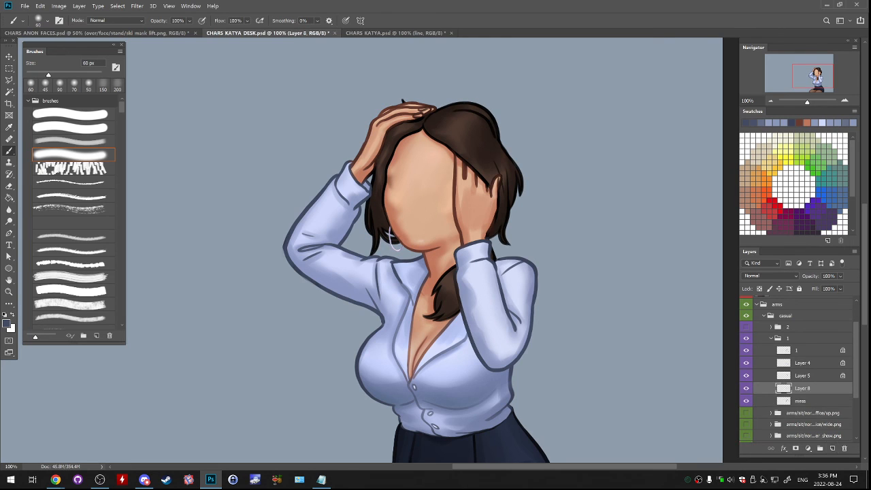
drag(783, 351, 784, 357)
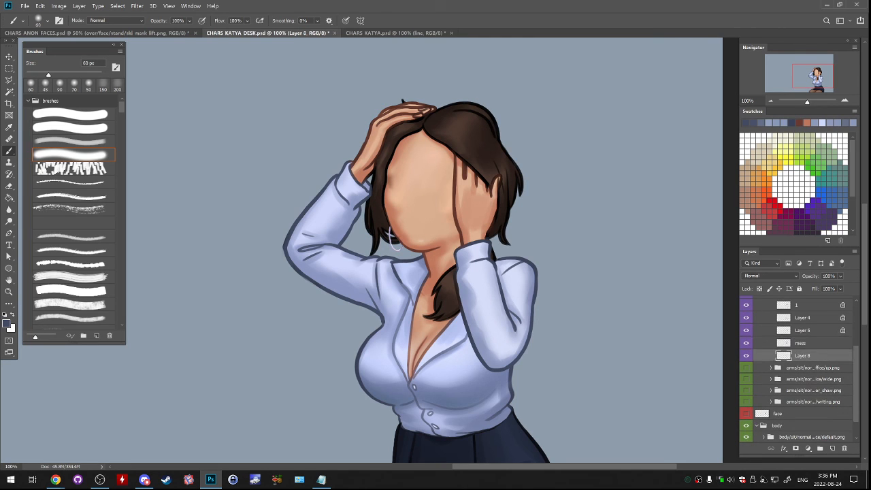
- With a 100 px soft brush and sampled shirt blue, paint soft shading on the shirt beneath the bent forearm
alt+click(398, 265)
key(bracketright)
key(bracketright)
key(bracketright)
key(bracketright)
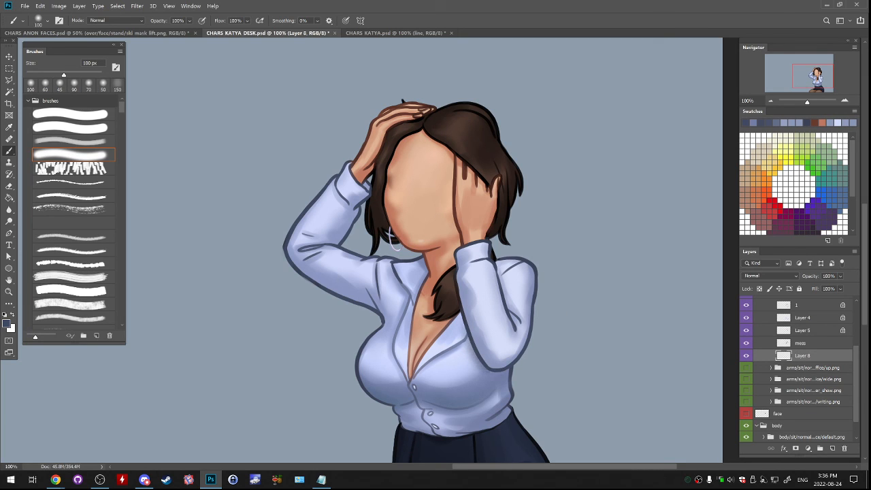
drag(468, 330, 481, 373)
key(ctrl+z)
alt+click(470, 346)
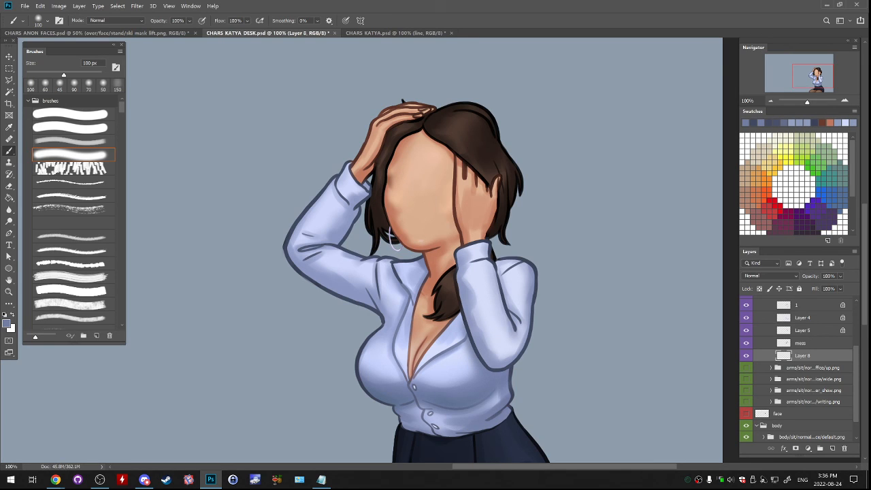
- Collapse group 1 and alternate the visibility of groups 1 and 2 to compare the two arm poses
scroll(782, 353, up, 3)
click(771, 336)
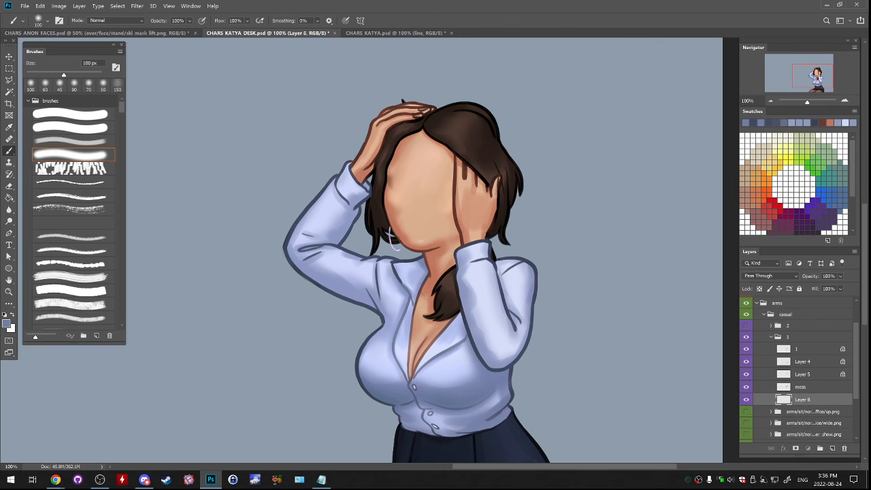
click(746, 326)
click(746, 325)
click(746, 337)
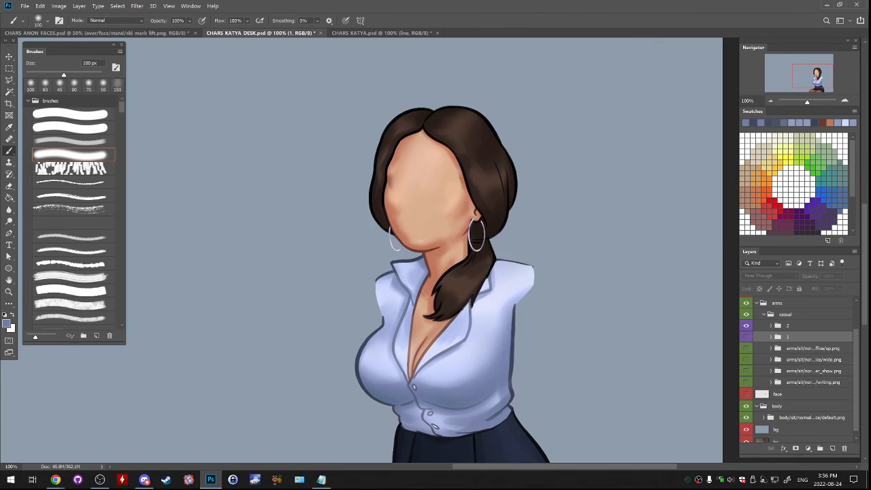
click(746, 326)
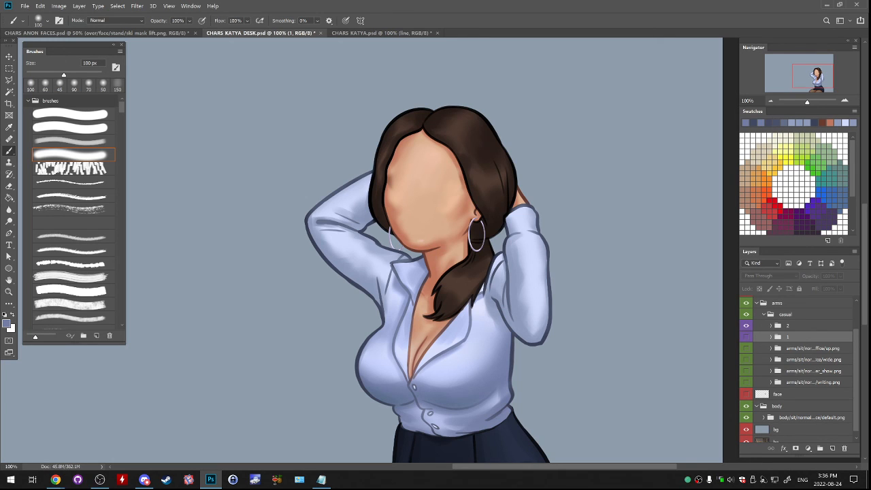
click(746, 325)
click(746, 337)
click(746, 325)
click(746, 337)
click(746, 325)
click(746, 337)
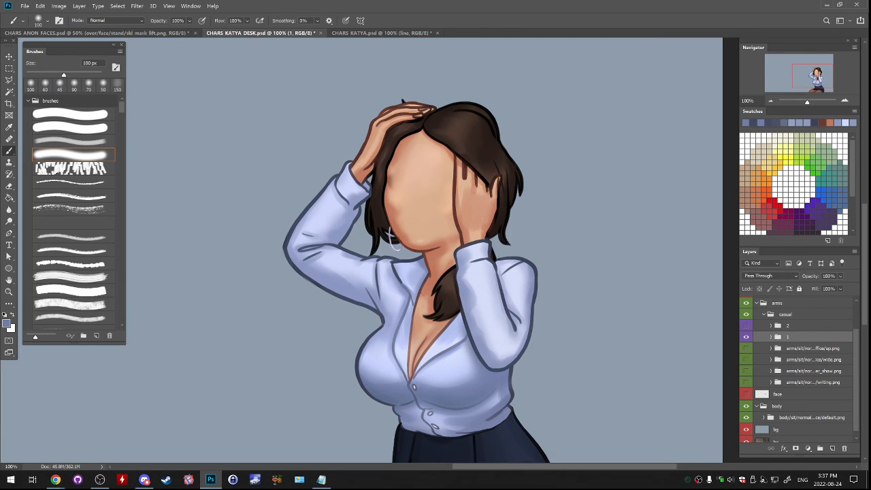
click(746, 325)
click(746, 337)
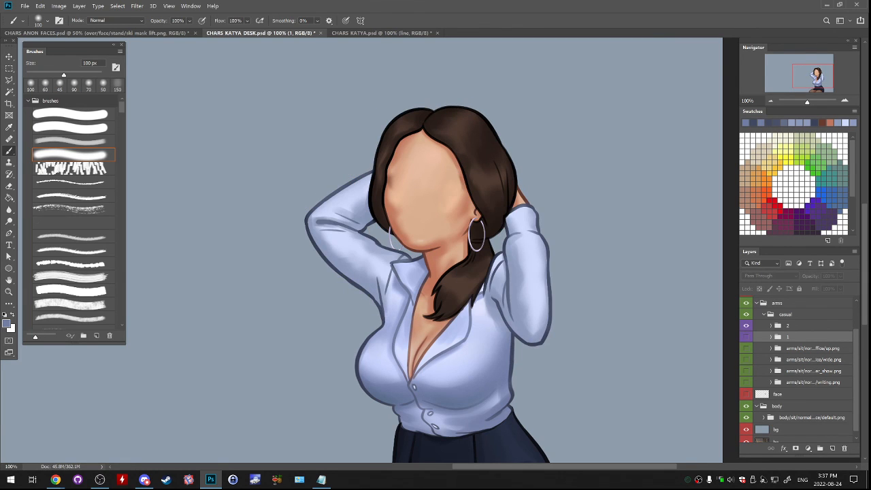
- Rename group 1 as arms/sit/normal/office/fix1.png, based on the writing arm group's name
double_click(813, 382)
key(ctrl+c)
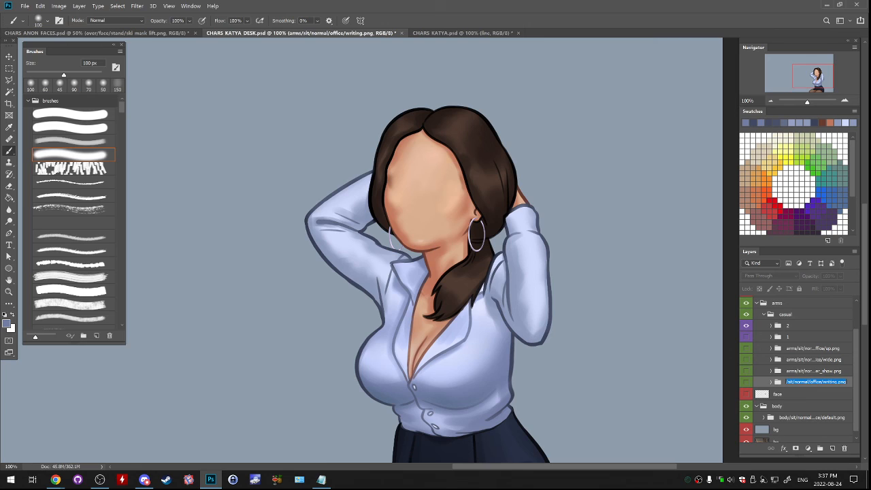
double_click(787, 337)
key(ctrl+v)
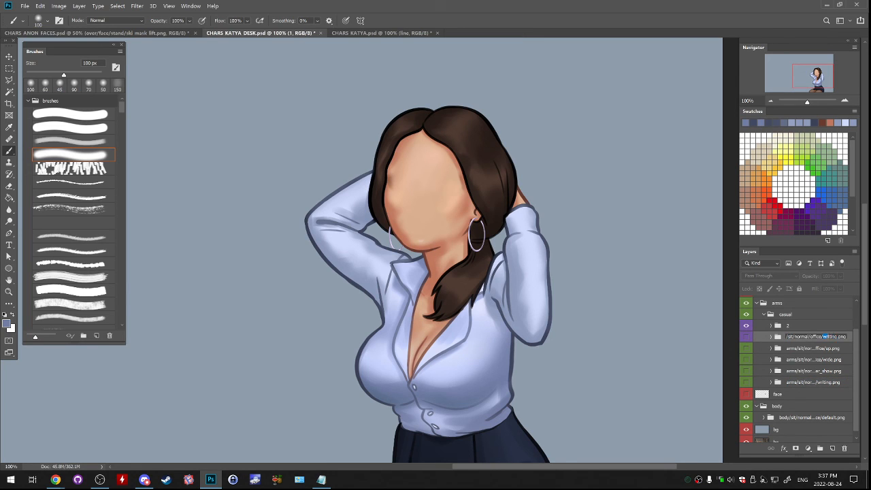
double_click(831, 336)
text(flx)
text(1)
key(Return)
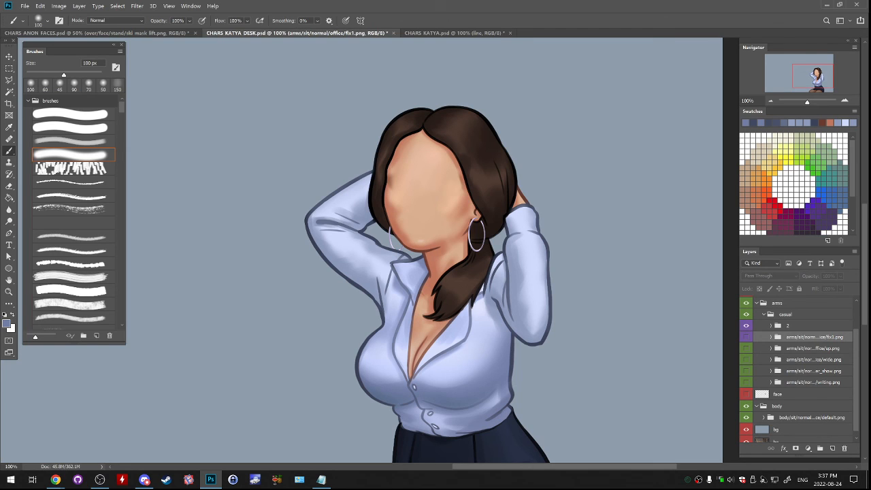
- Rename group 2 as arms/sit/normal/office/fix2.png, reusing the fix1 group's name
double_click(815, 336)
key(ctrl+c)
double_click(788, 325)
key(ctrl+v)
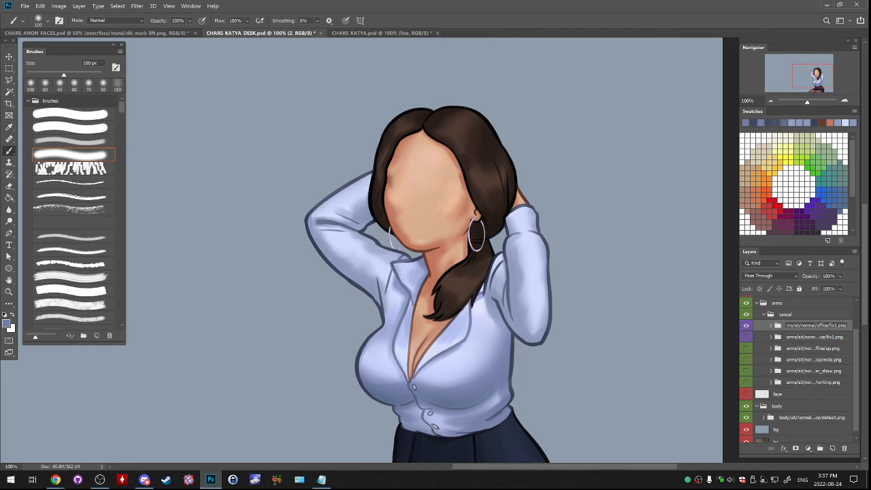
text(2)
key(Return)
click(815, 336)
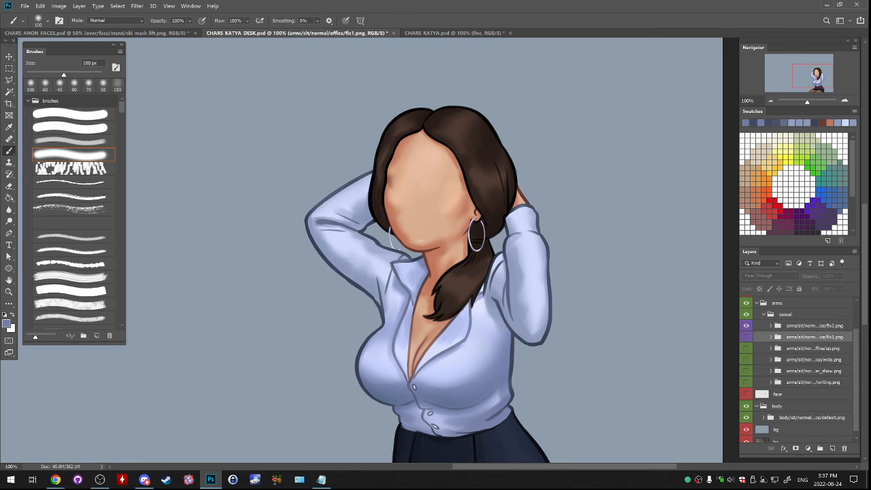
- Toggle the fix1 and fix2 arm groups to check each pose and leave both groups visible
click(746, 325)
click(746, 337)
click(746, 325)
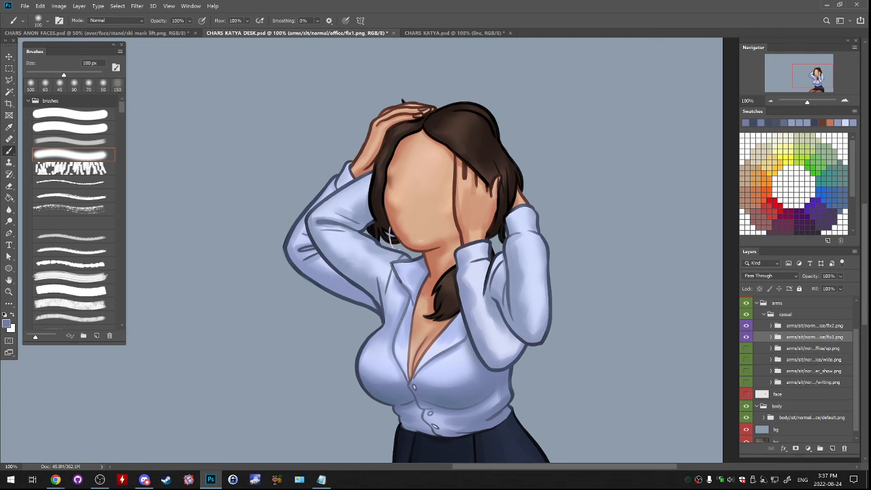
key(alt+Tab)
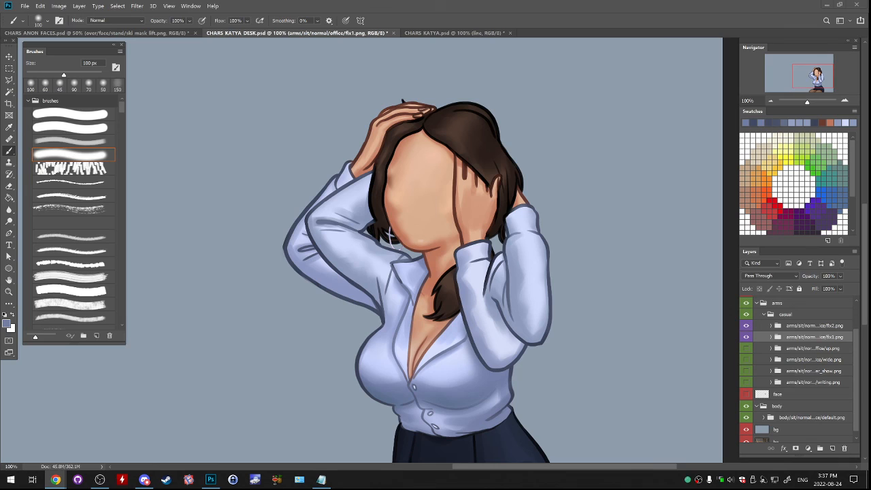
key(alt+Tab)
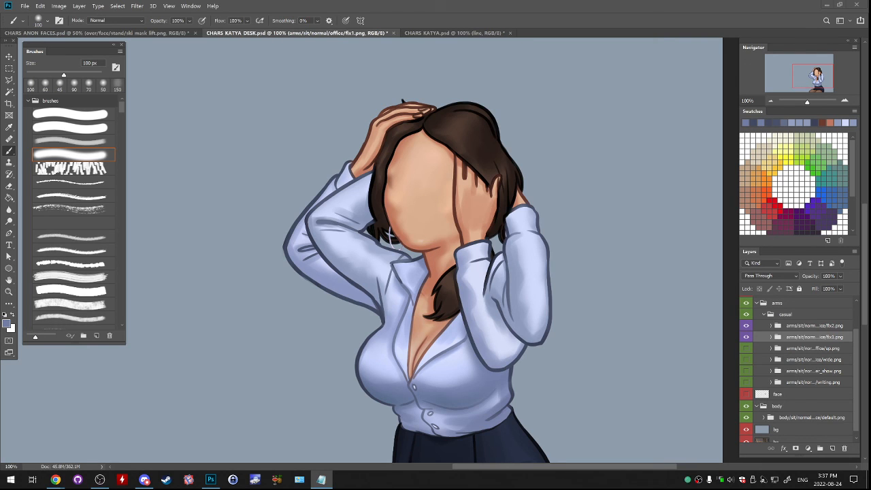
click(746, 337)
click(746, 326)
click(746, 326)
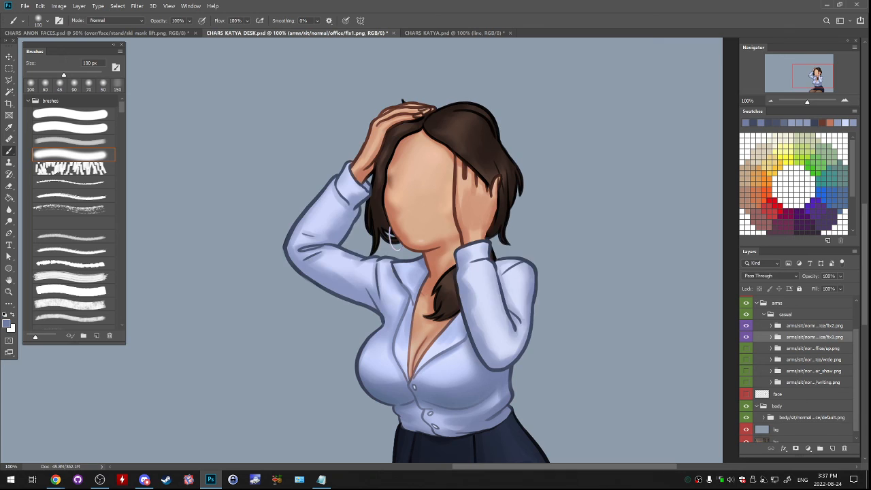
click(746, 337)
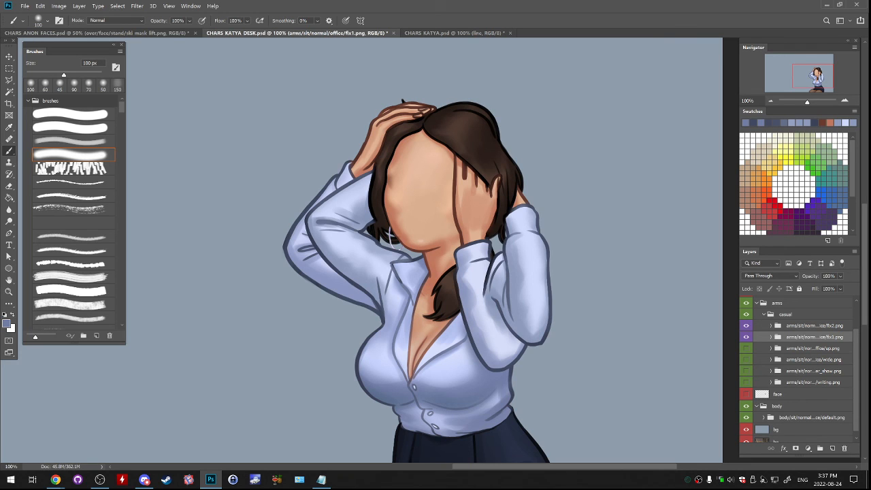
- Switch to CHARS_KATYA.psd, collapse the expanded standing body group and save the document
click(454, 33)
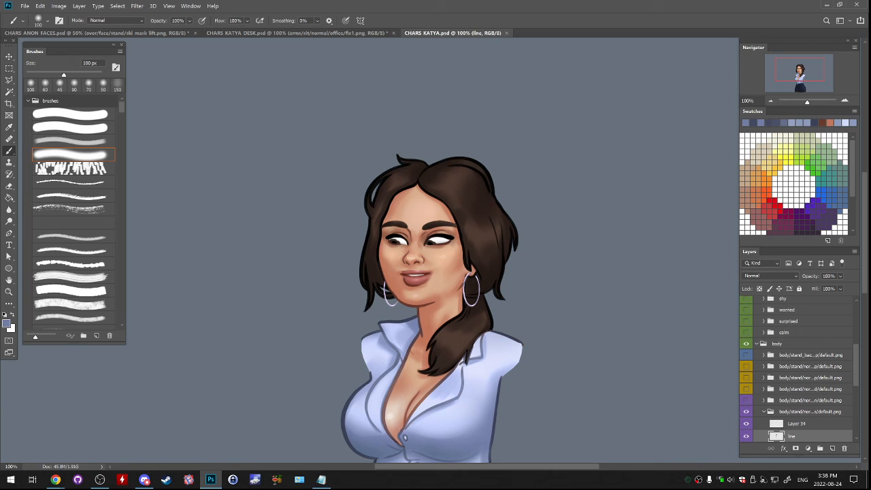
click(763, 412)
click(777, 344)
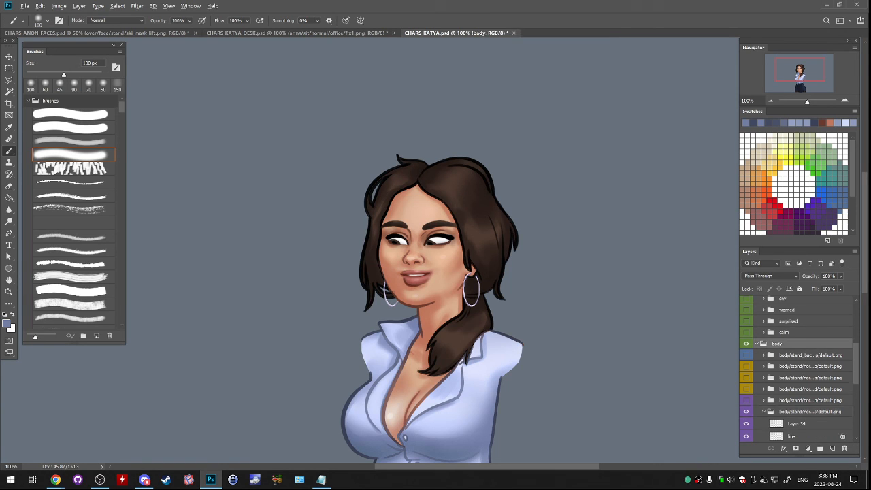
scroll(795, 368, down, 1)
click(763, 374)
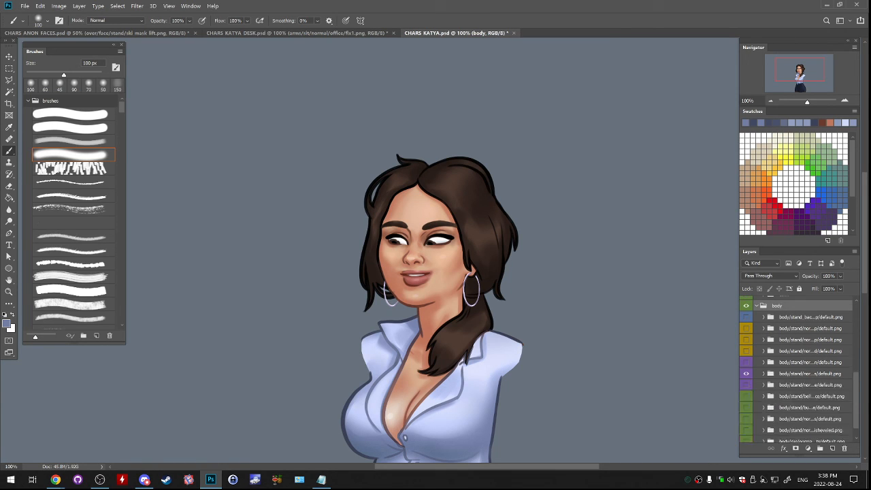
key(ctrl+s)
- Save a copy of the document as CHARS_KATYA2.psd in the CHAR KATYA folder, replacing the existing file
click(24, 6)
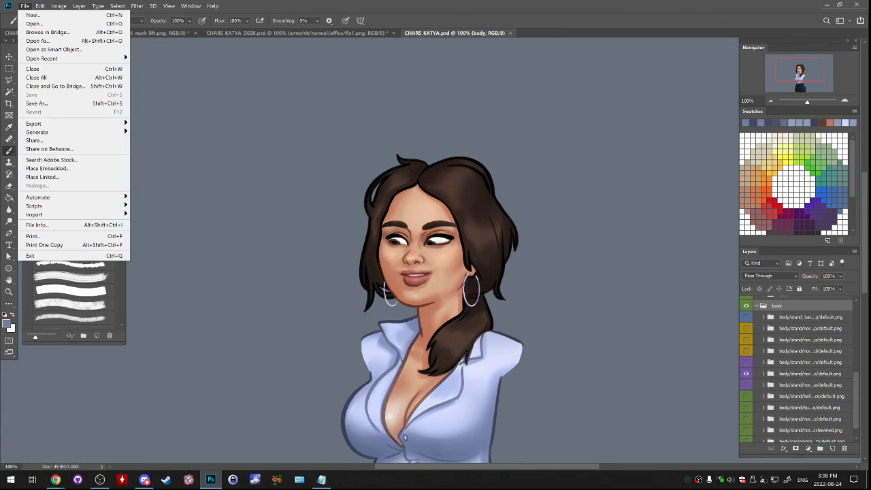
click(25, 6)
key(alt+Tab)
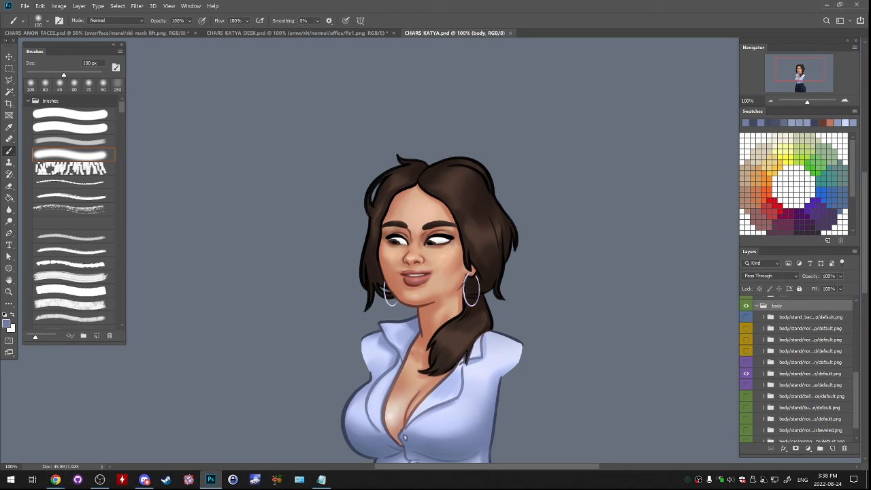
click(24, 7)
click(39, 104)
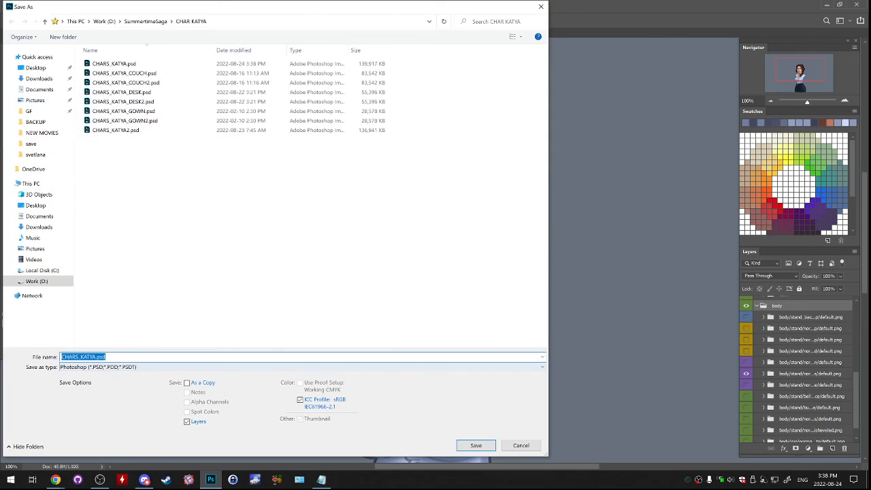
key(Right)
text(2)
key(Return)
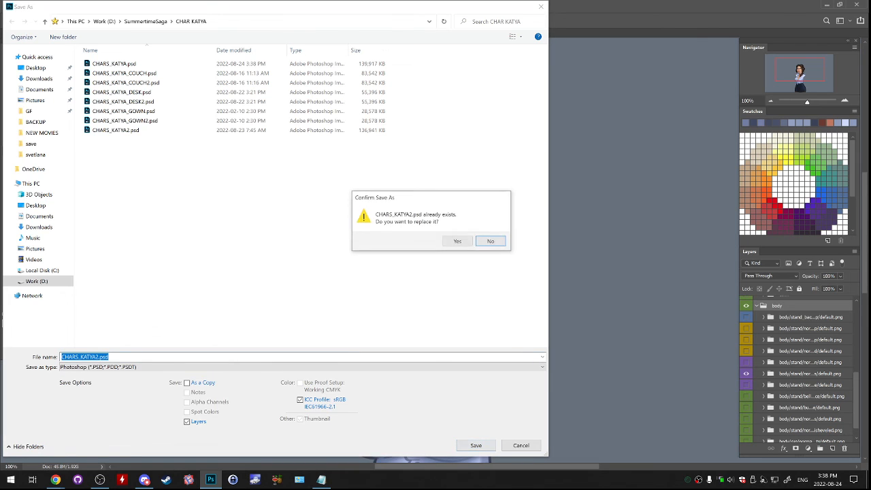
key(Left)
key(Return)
key(Return)
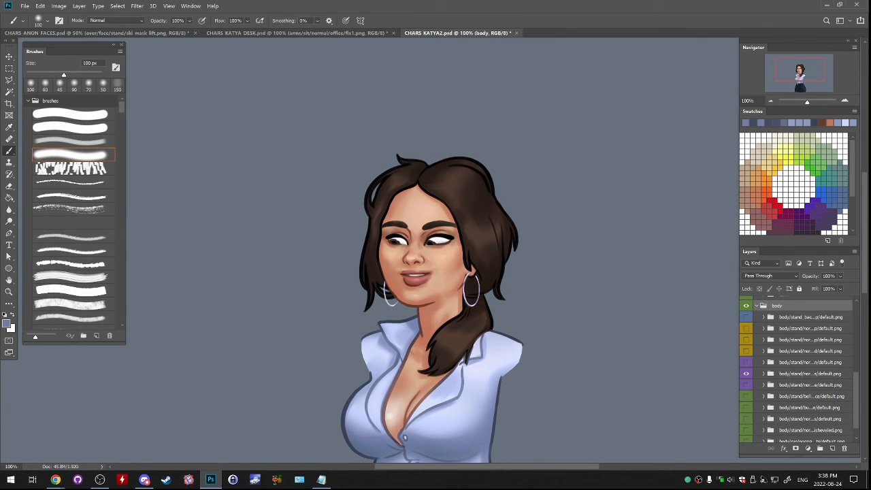
- Close CHARS_KATYA2.psd without saving further changes and save CHARS_KATYA_DESK.psd
click(517, 33)
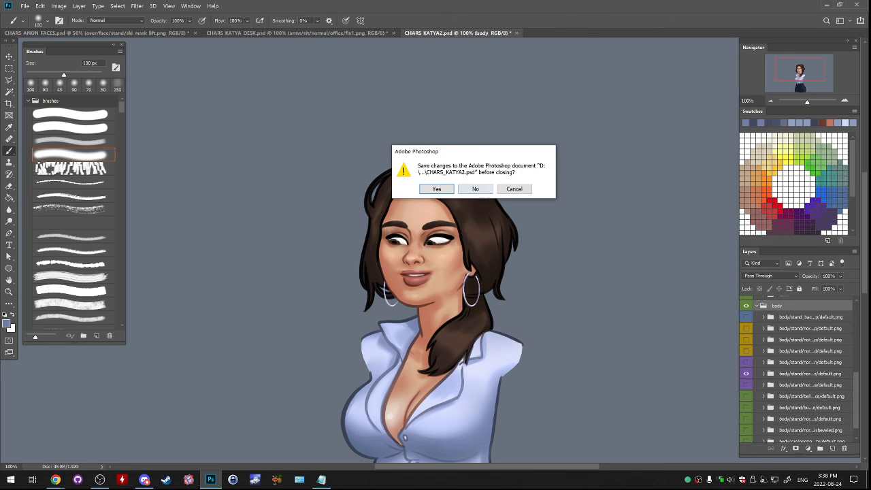
key(Right)
key(Return)
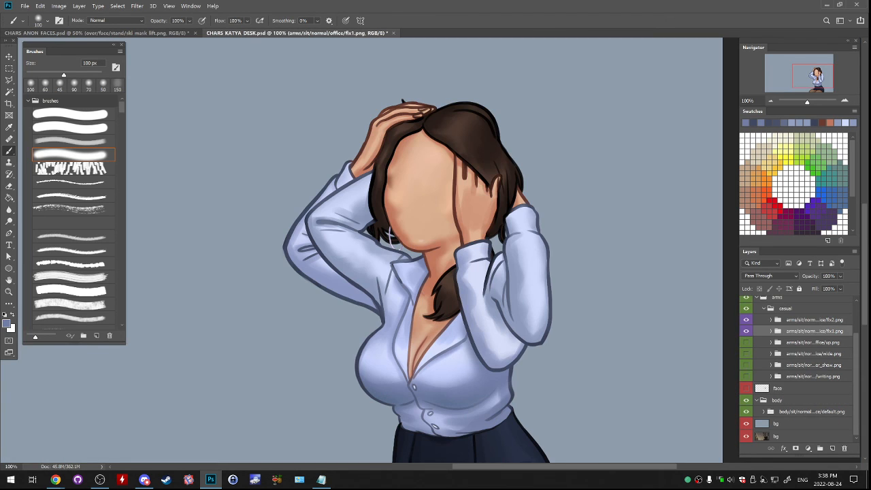
click(24, 5)
click(41, 94)
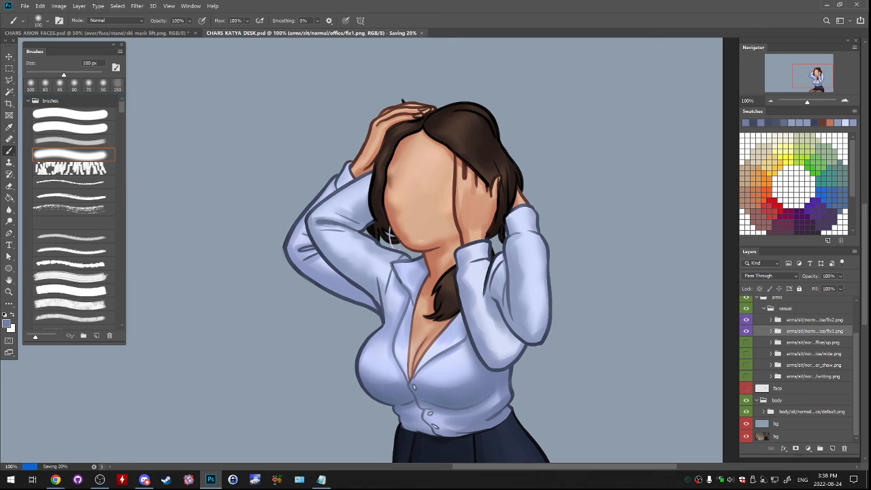
- Save the desk document as CHARS_KATYA_DESK2.psd over the existing file, and close it without saving further changes
click(24, 5)
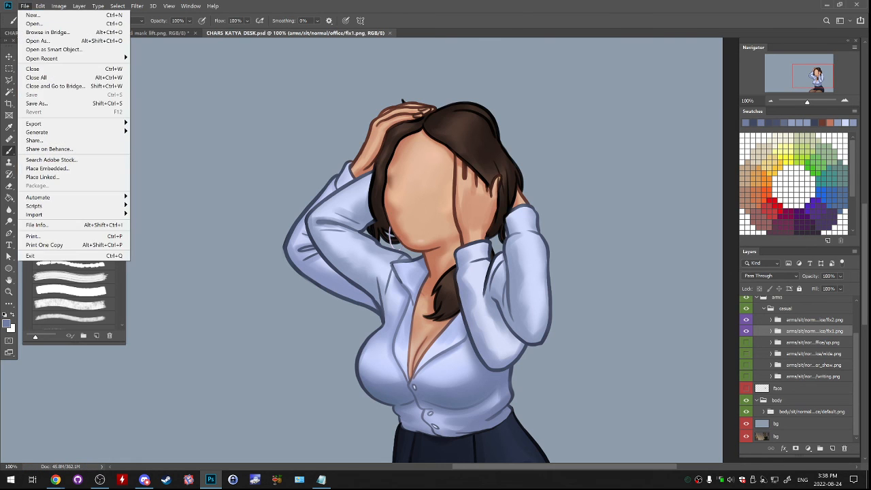
click(41, 103)
click(111, 356)
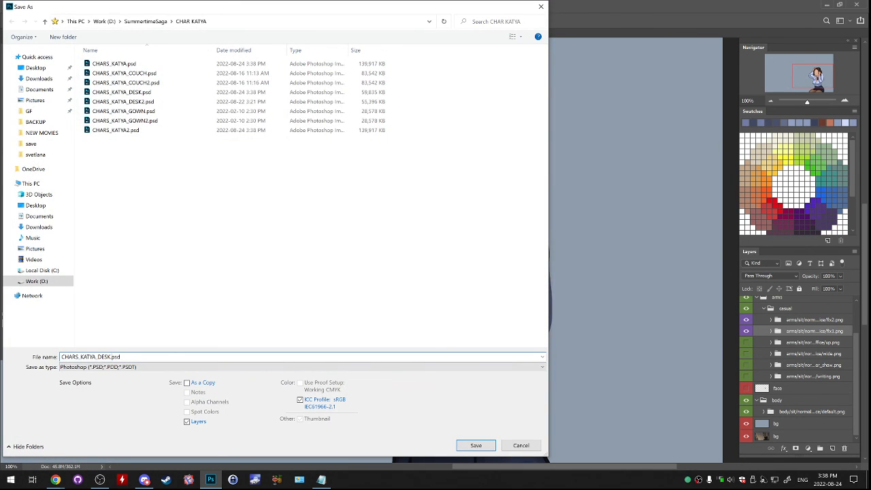
text(2)
key(Return)
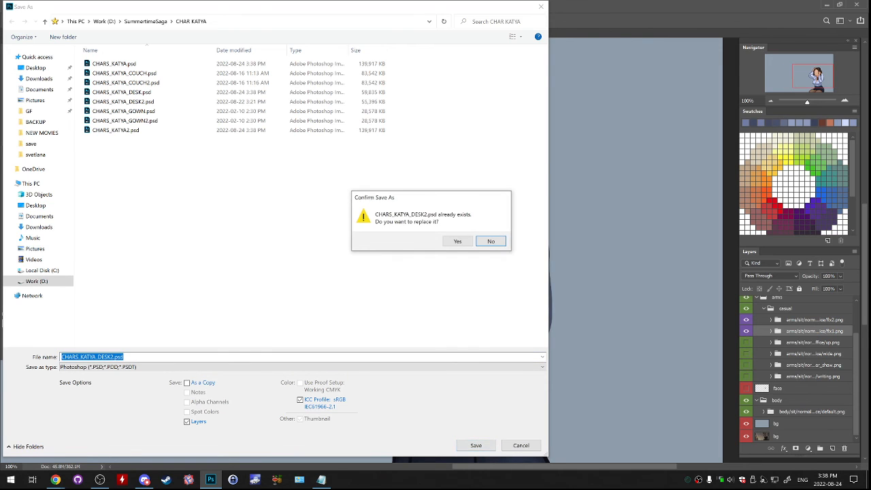
key(Return)
key(Return)
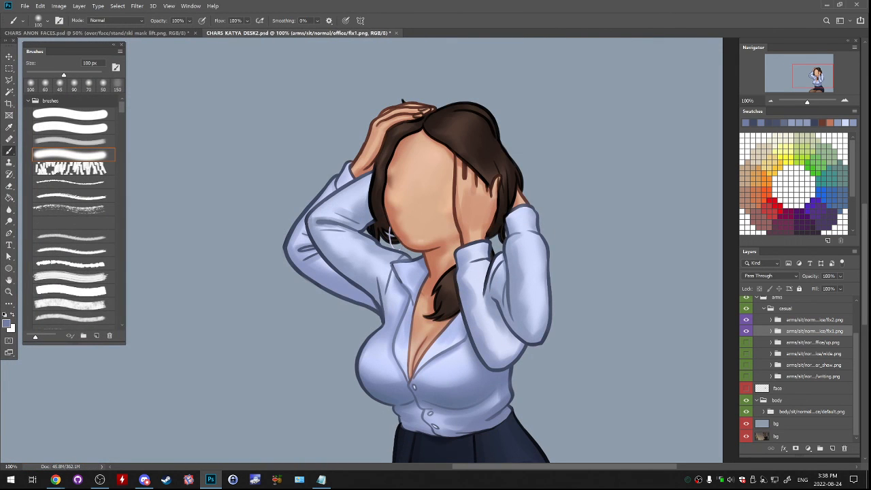
key(ctrl+w)
key(n)
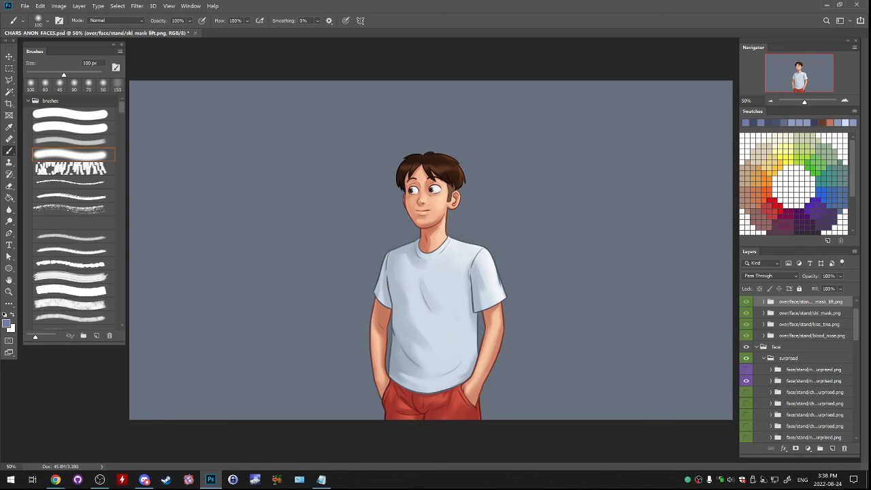
- Collapse the expanded face and overlay groups, hide the overlay group, and save CHARS_ANON_FACES.psd
ctrl+click(756, 347)
click(745, 314)
click(746, 315)
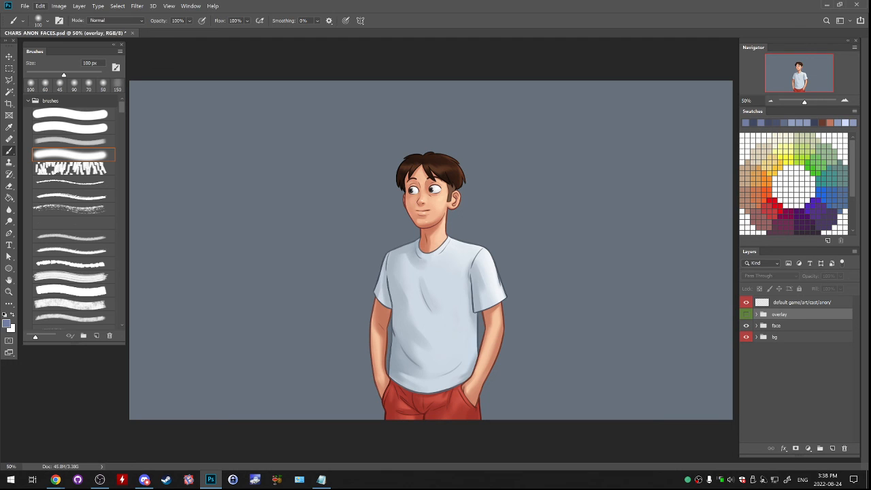
click(24, 5)
click(31, 94)
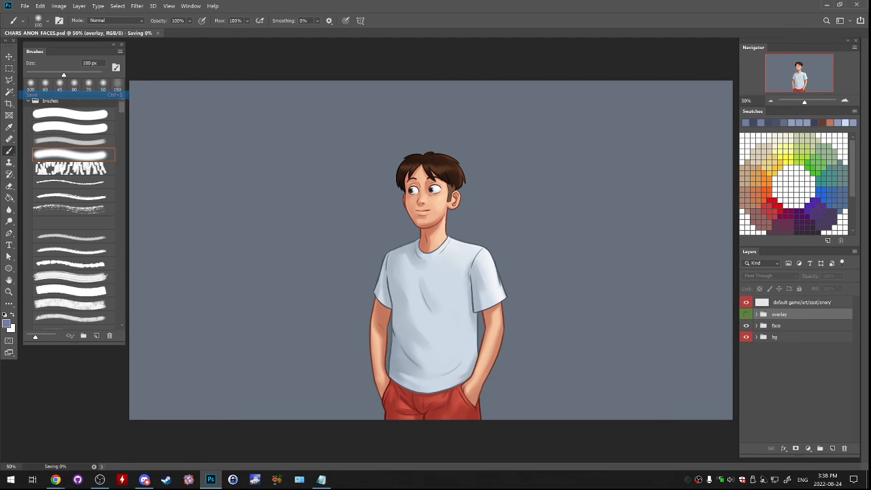
- Save a copy of the document as CHARS_ANON_FACES2.psd in the CHAR ANON folder, replacing the existing file
click(24, 6)
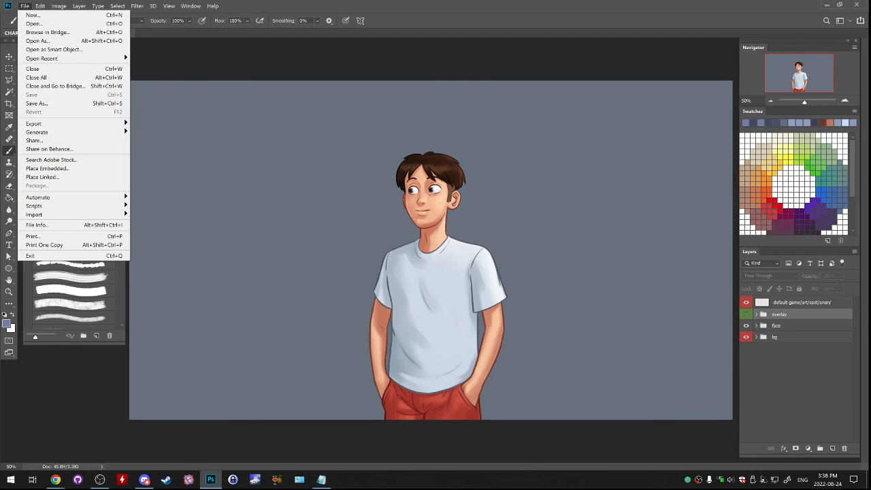
click(34, 103)
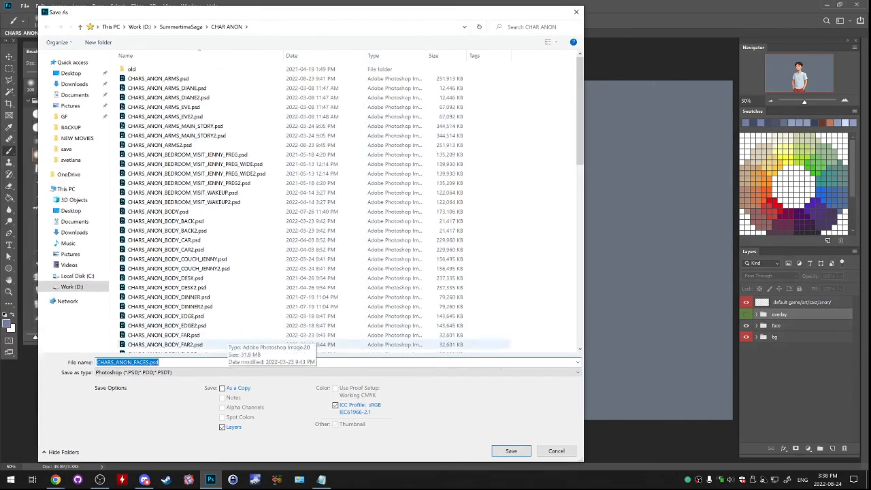
click(147, 361)
text(2)
key(Return)
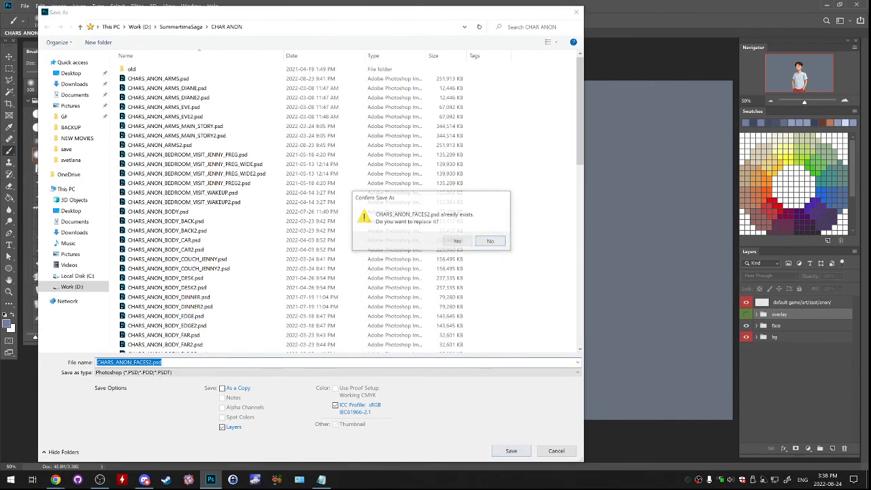
key(Return)
key(Return)
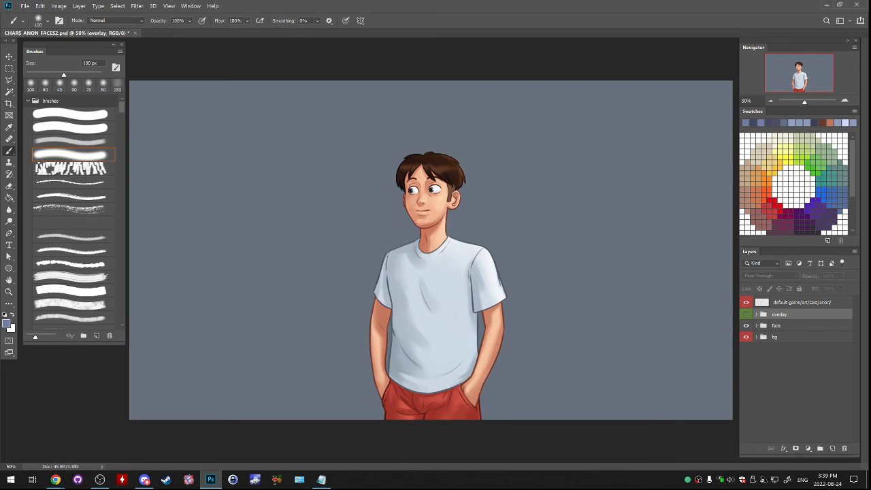
- Add a new layer above the overlay group and set up the first hard brush preset at 35 px in white
click(844, 101)
drag(810, 77, 806, 76)
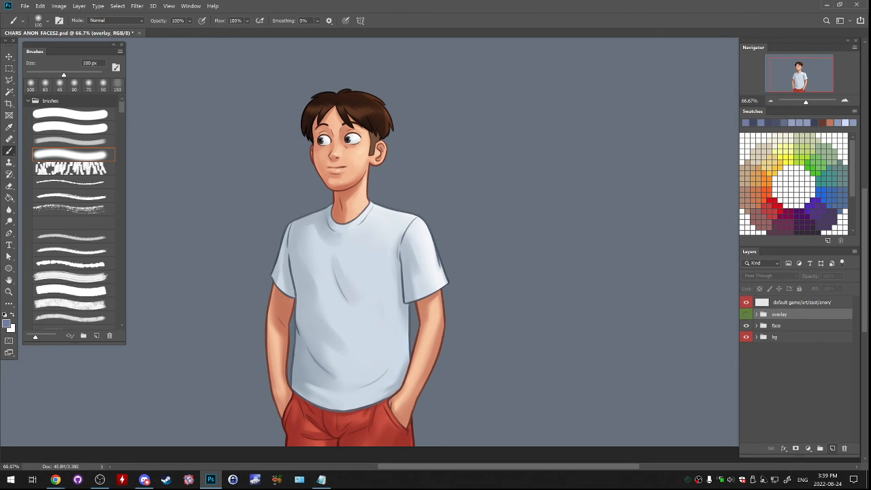
click(831, 448)
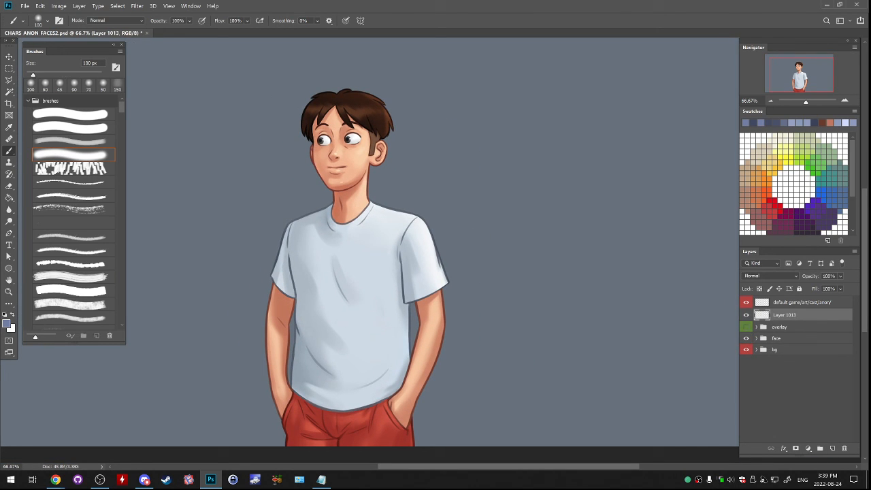
click(71, 114)
drag(801, 75, 808, 71)
click(774, 203)
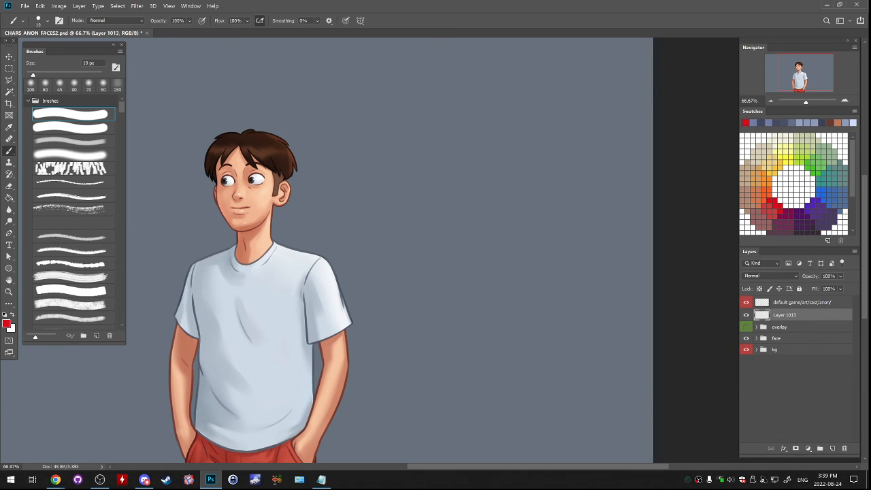
key(bracketright)
key(bracketright)
key(bracketright)
key(bracketright)
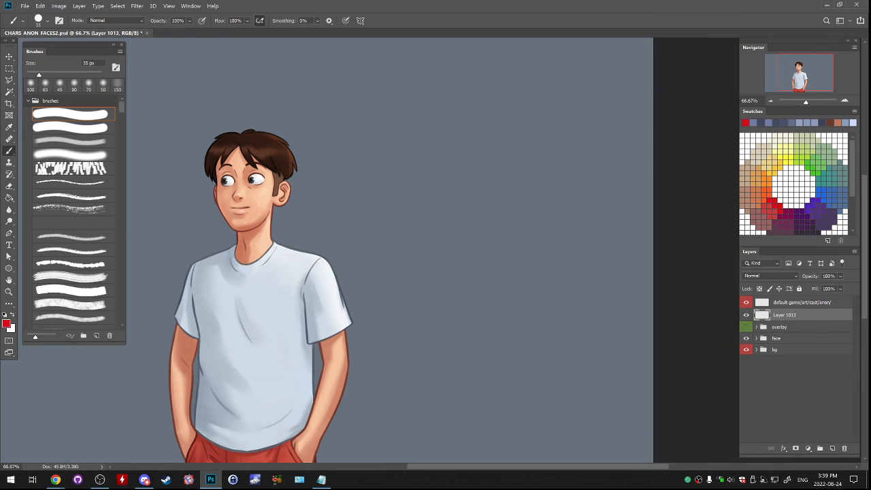
key(x)
- Hand-letter "BYE!" in white on the empty background beside the character, with a heart above and another below it
mouse_move(413, 229)
mouse_down()
mouse_move(439, 185)
mouse_move(412, 227)
mouse_up()
mouse_move(404, 258)
mouse_down()
mouse_move(412, 304)
mouse_move(433, 290)
mouse_move(400, 306)
mouse_up()
drag(434, 258, 446, 286)
mouse_move(463, 250)
mouse_down()
mouse_move(484, 261)
mouse_move(480, 251)
mouse_up()
drag(459, 253, 484, 237)
drag(489, 202, 494, 231)
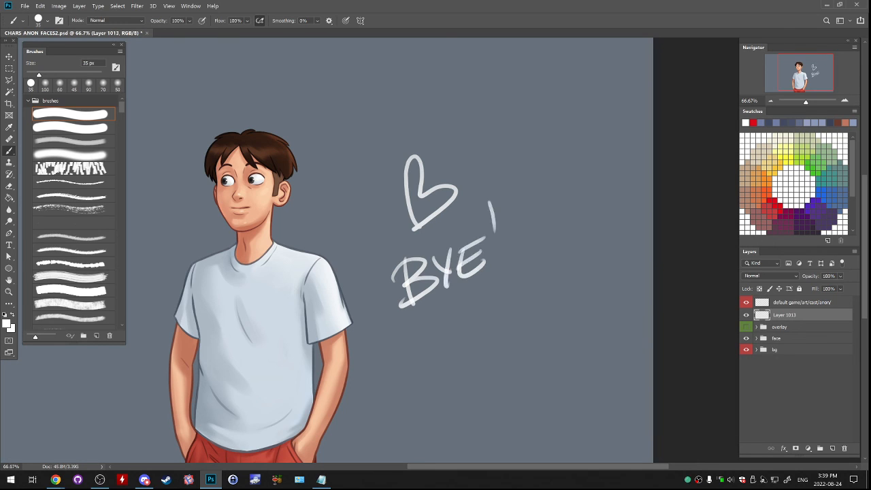
mouse_move(488, 325)
mouse_down()
mouse_move(484, 361)
mouse_move(488, 325)
mouse_up()
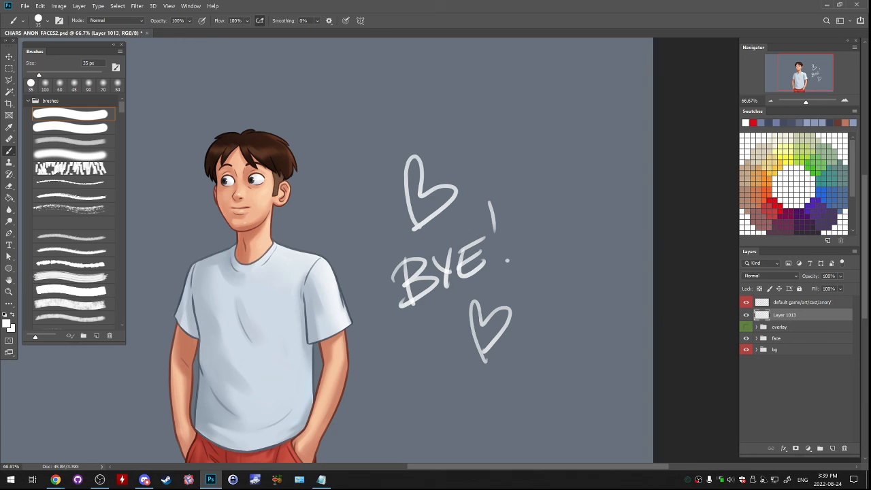
key(alt+Tab)
key(alt+Tab)
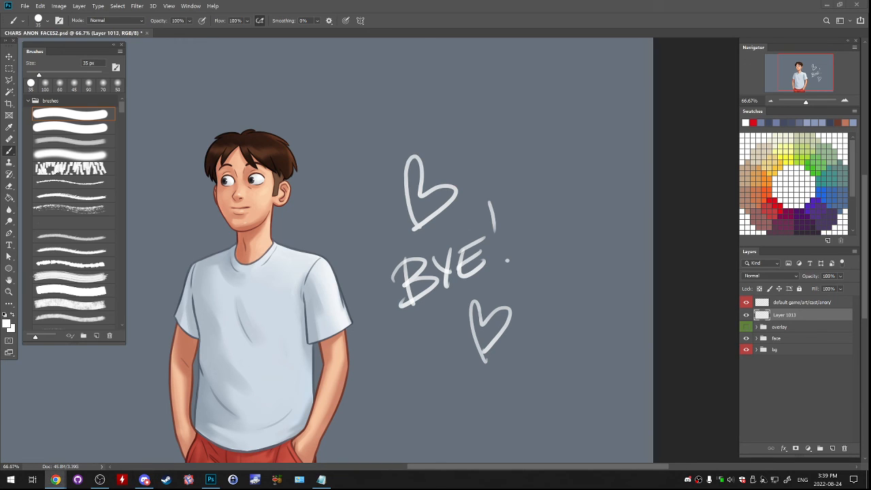